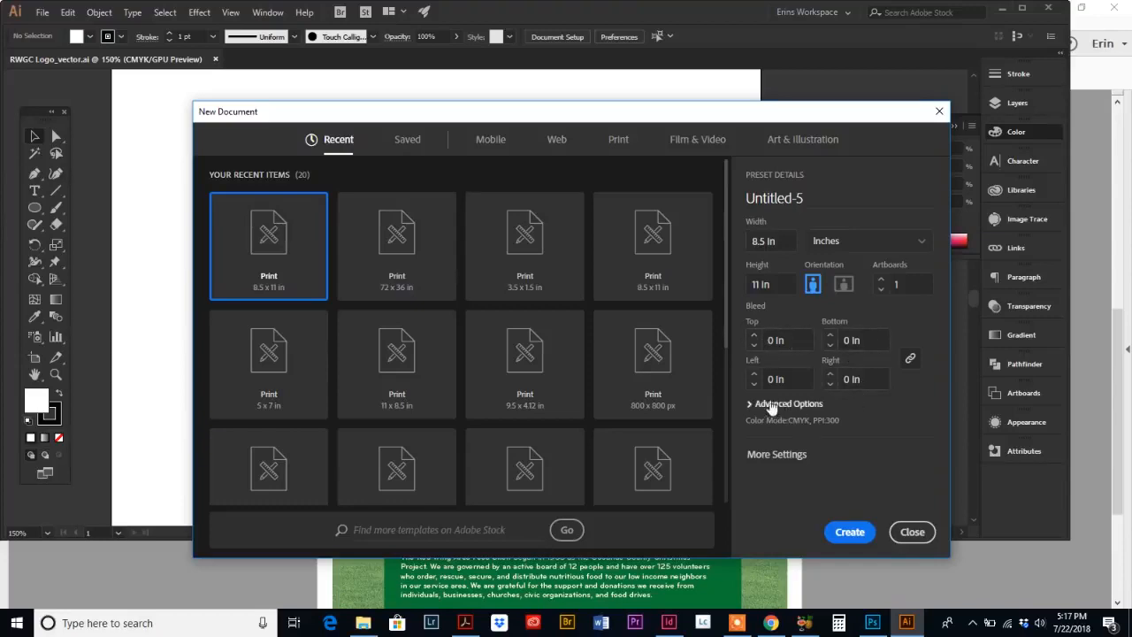
Step: Create a new 8.5 x 11 in print document with a 0.125 in bleed on every side
left_click(754, 336)
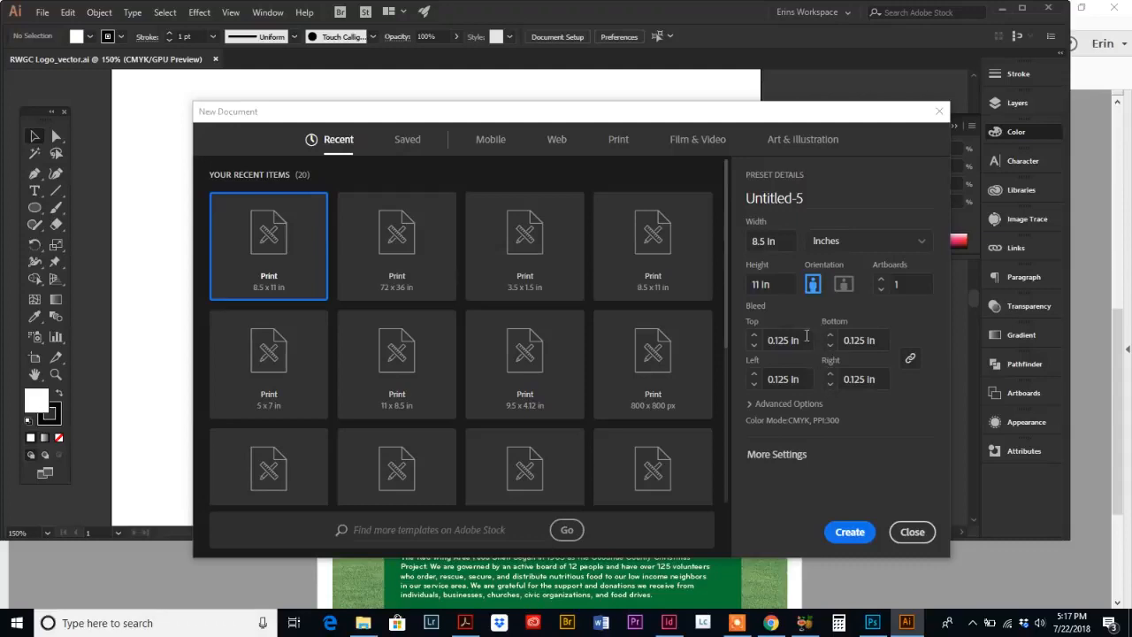
left_click(751, 405)
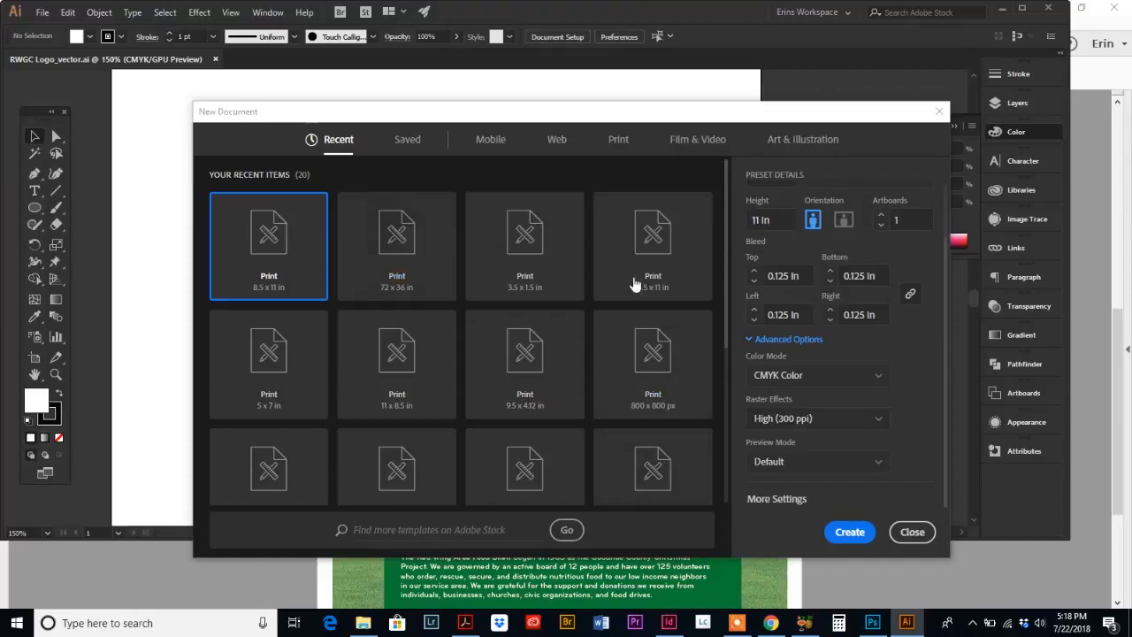
left_click(849, 531)
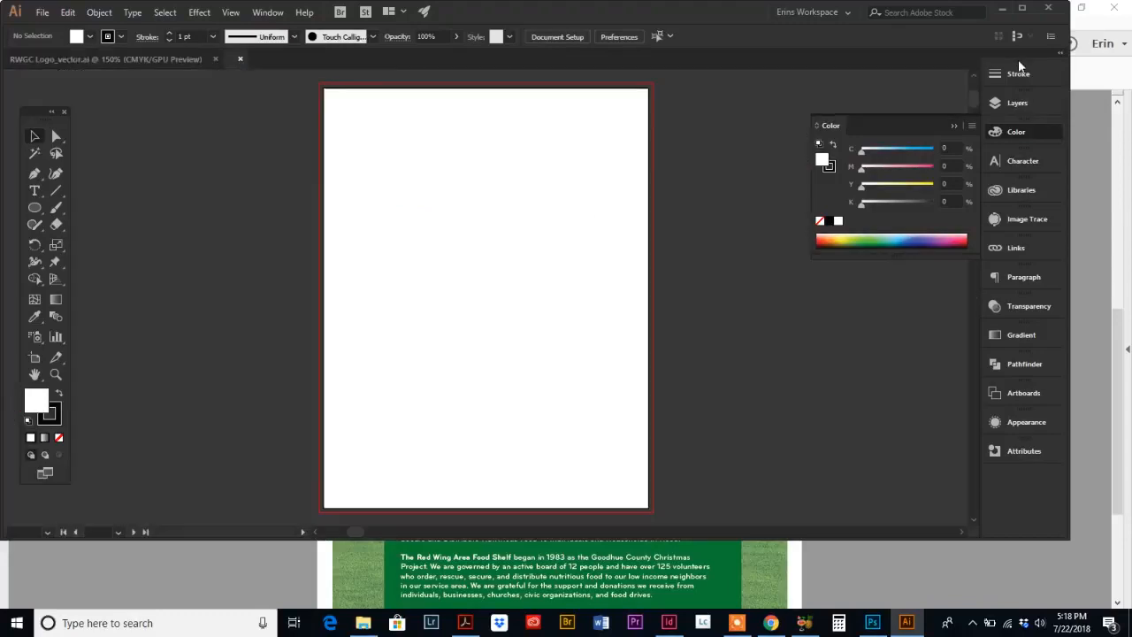
left_click(1022, 8)
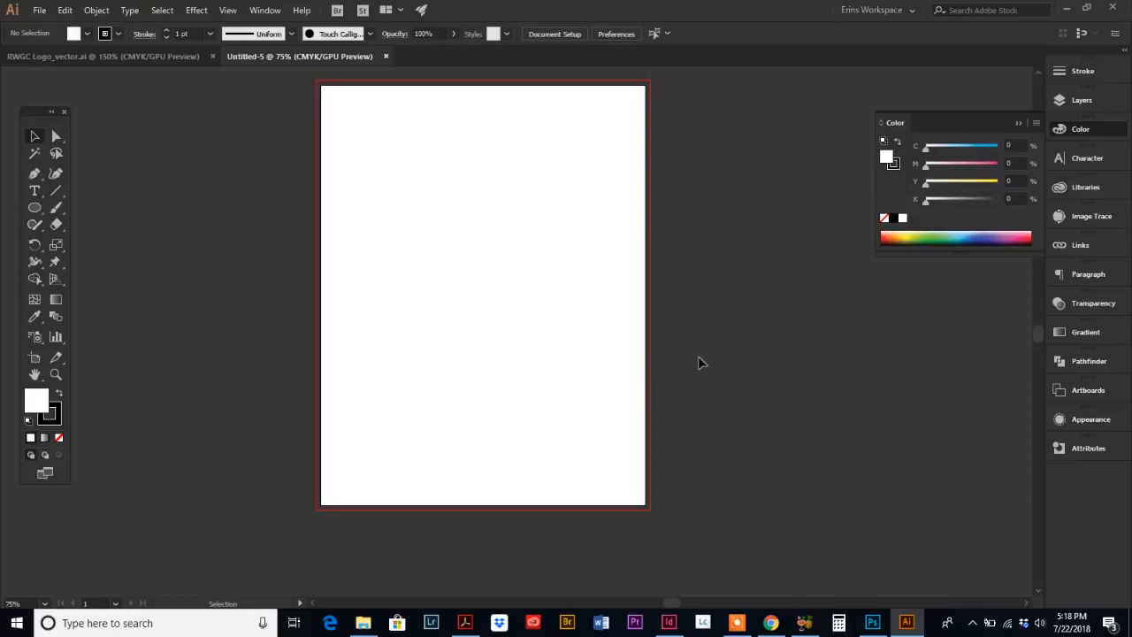
Step: Switch to Acrobat and examine both pages of the RW Charity Event Flyer for reference
left_click(465, 622)
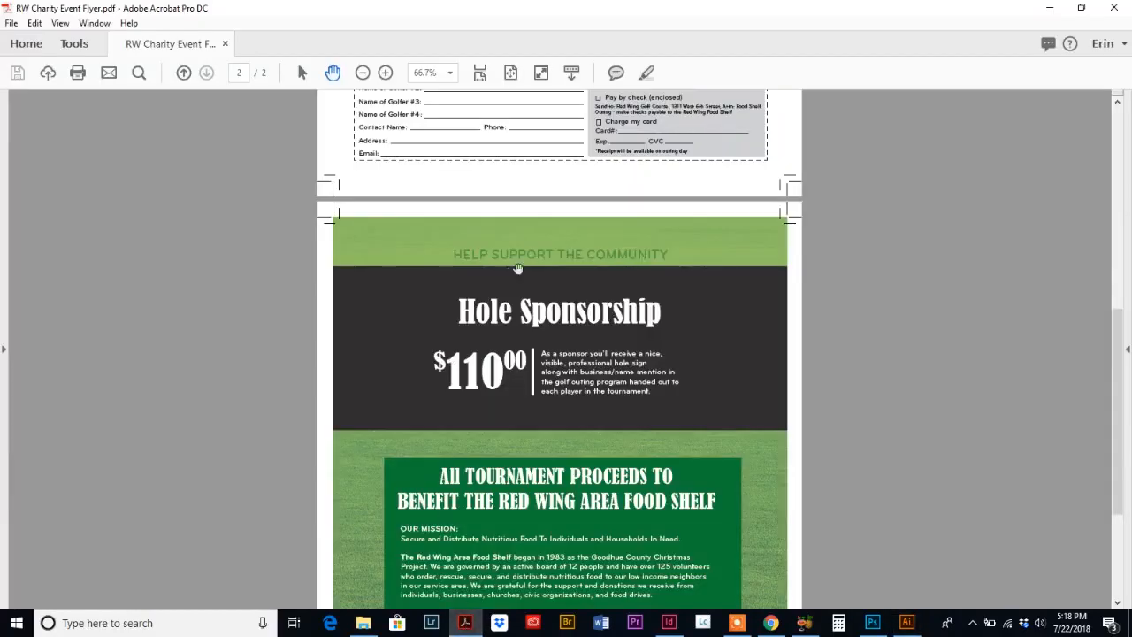
scroll(705, 337, "up", 10)
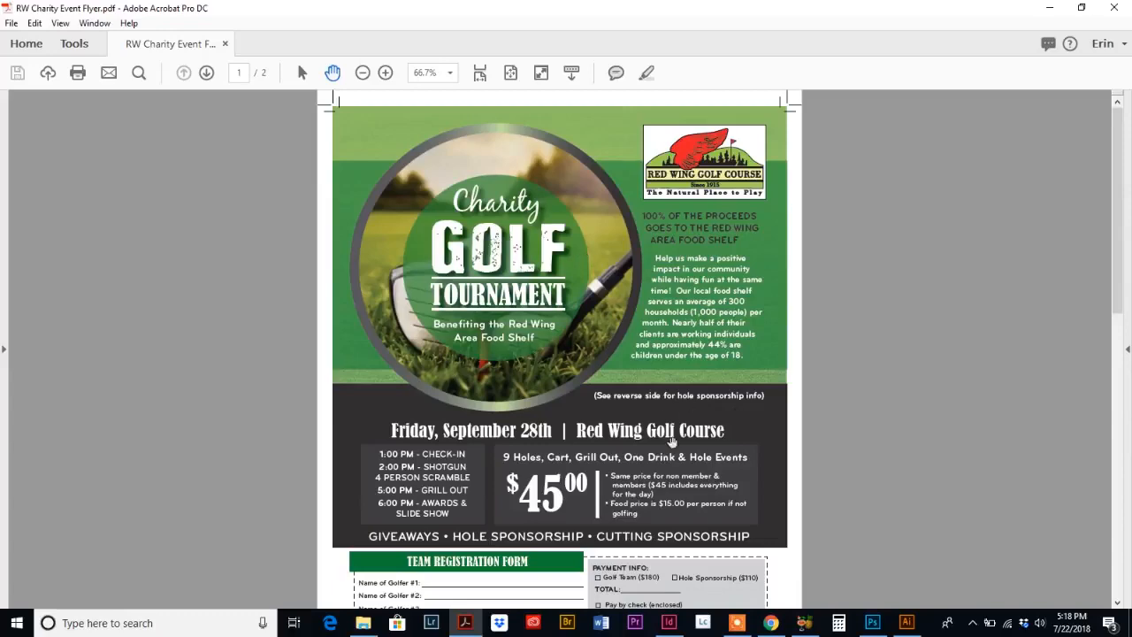
scroll(617, 544, "down", 10)
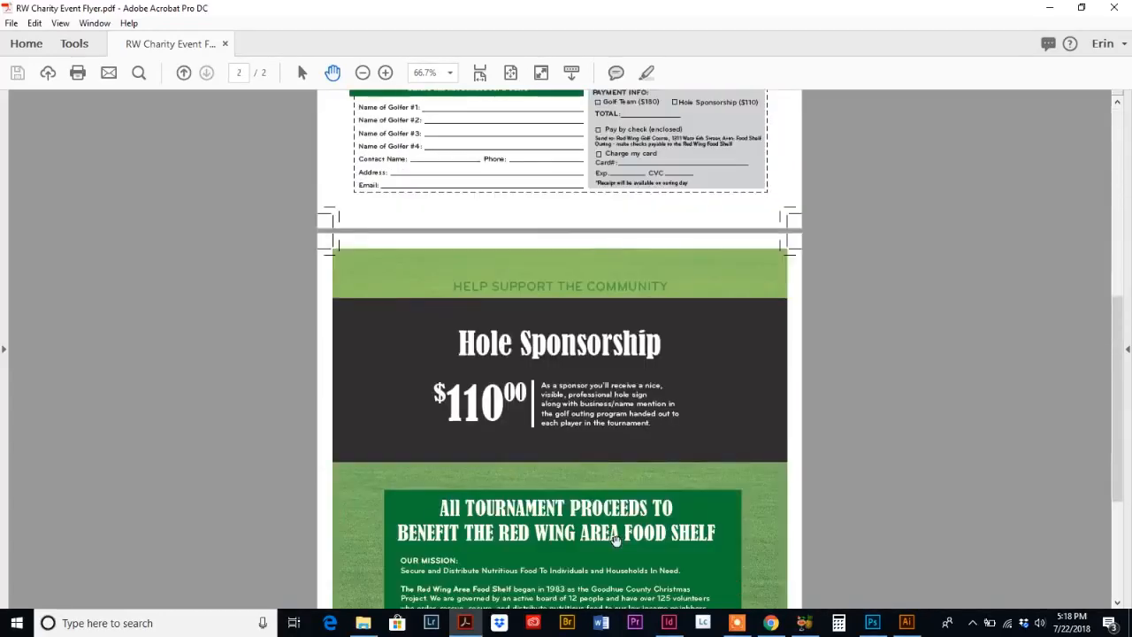
scroll(617, 542, "up", 10)
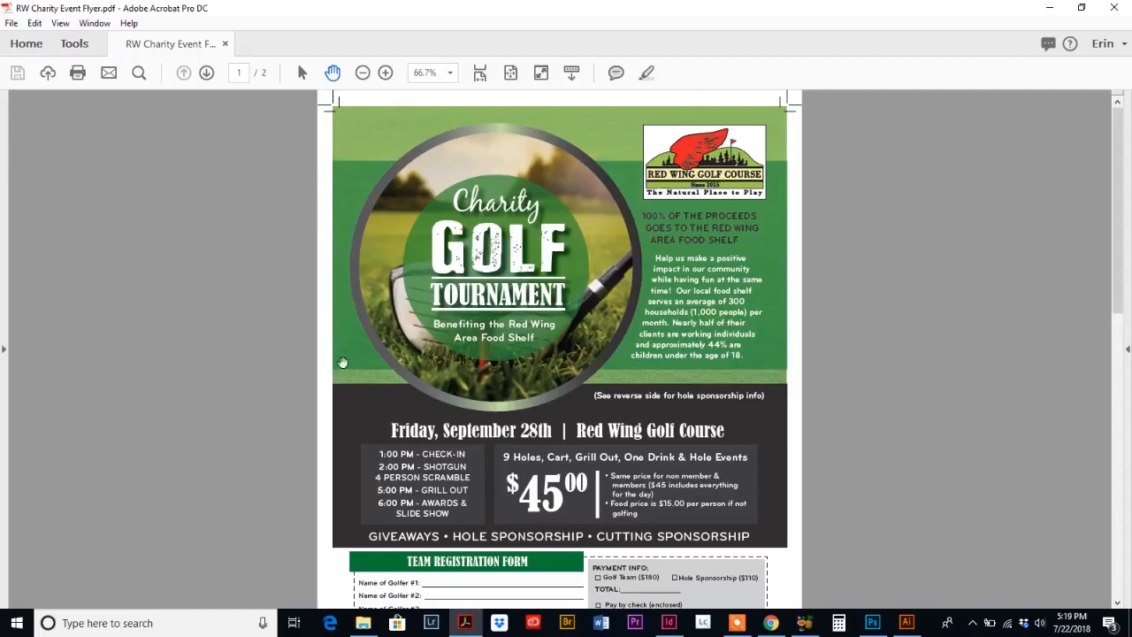
left_click(911, 624)
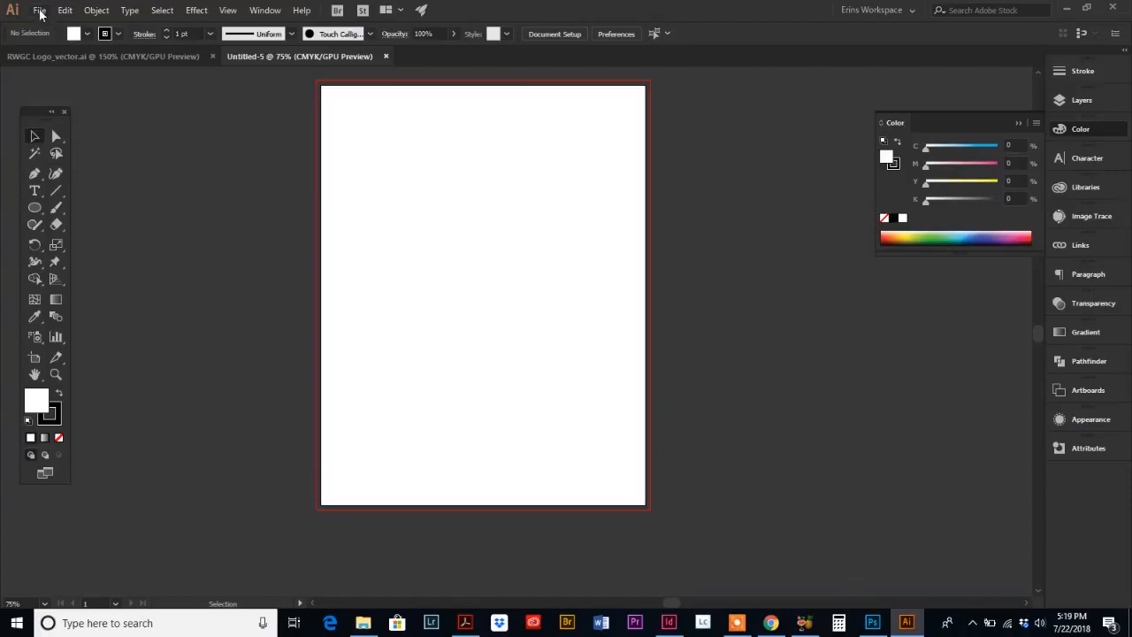
left_click(39, 12)
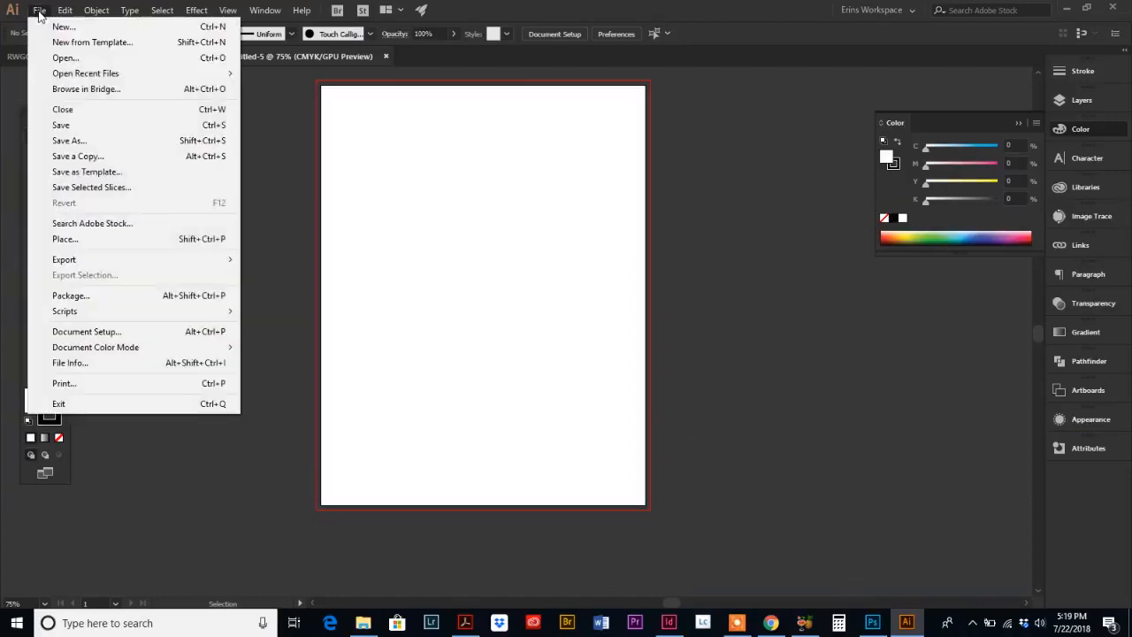
left_click(78, 243)
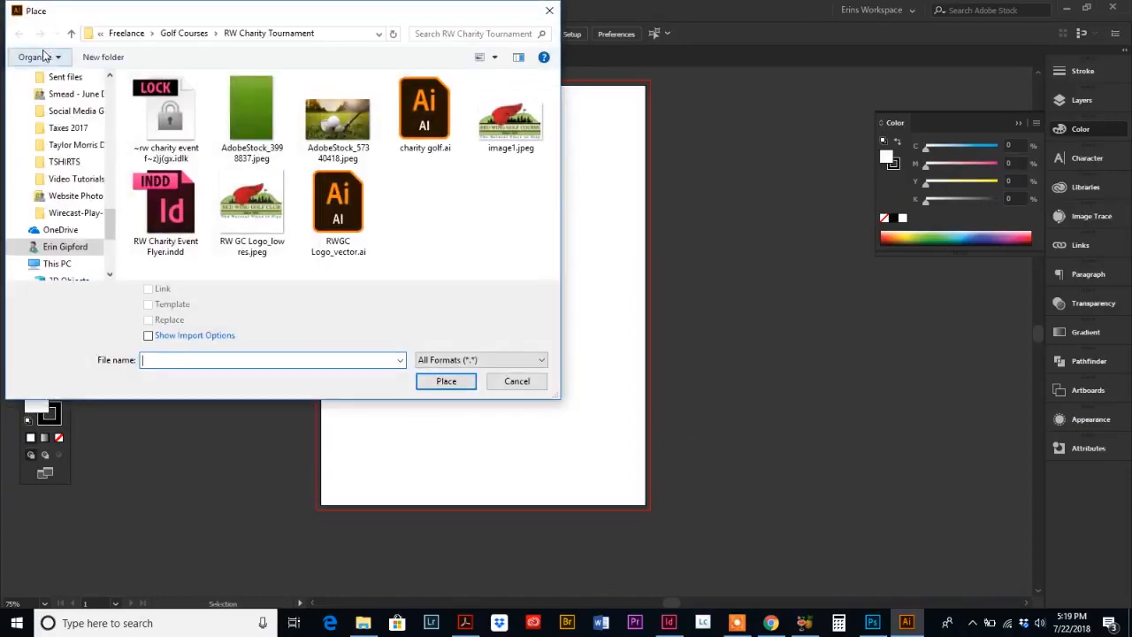
left_click(251, 115)
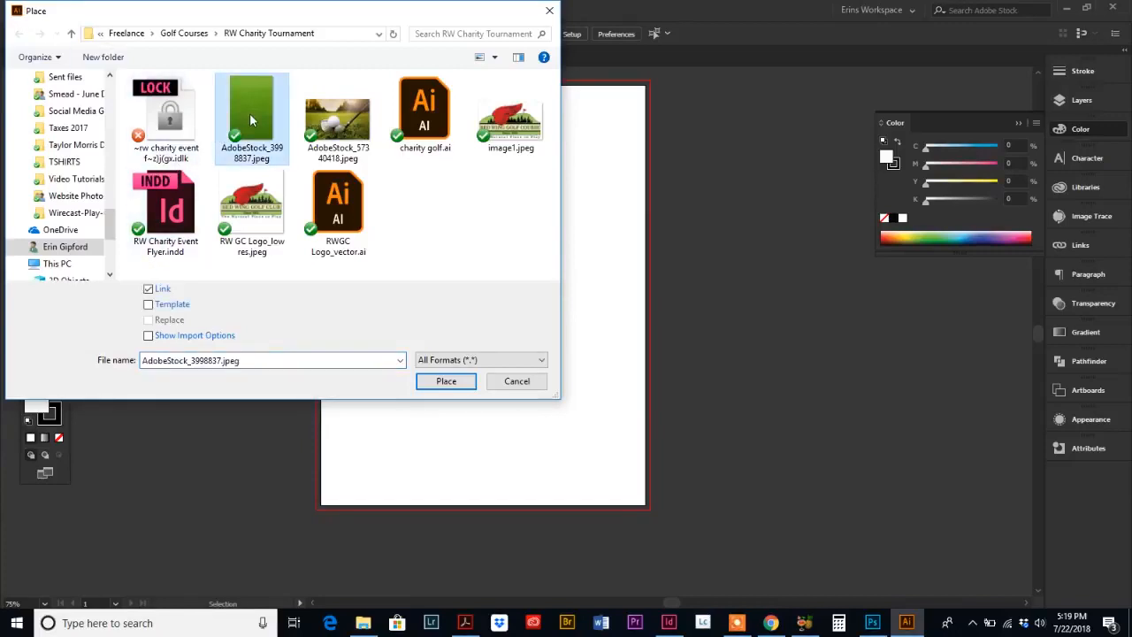
left_click(447, 381)
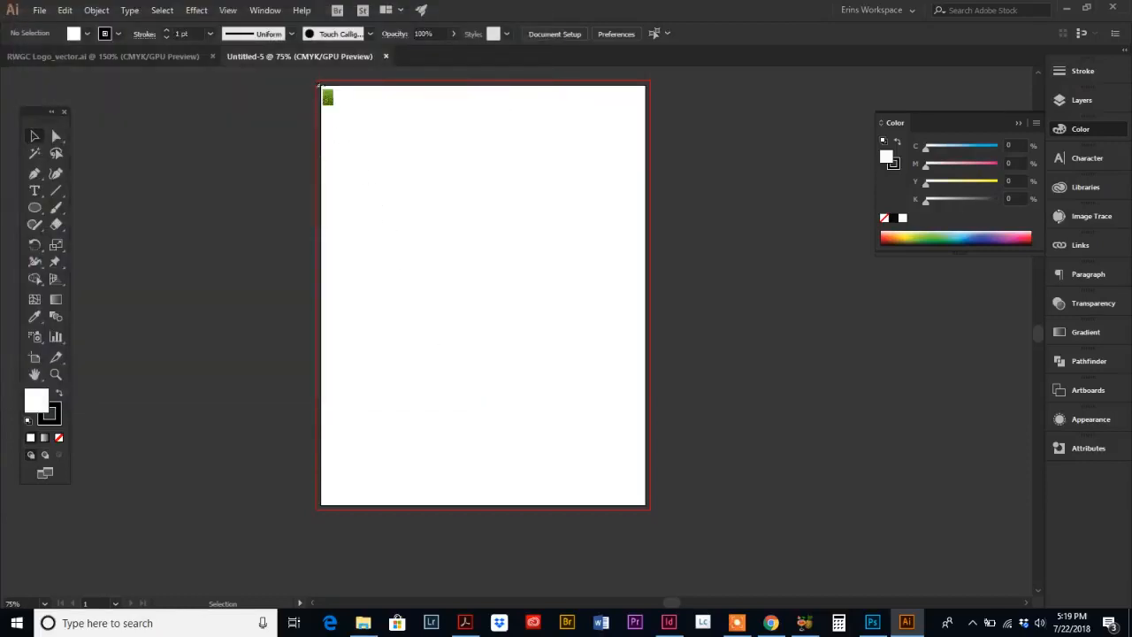
left_click_drag(320, 86, 396, 179)
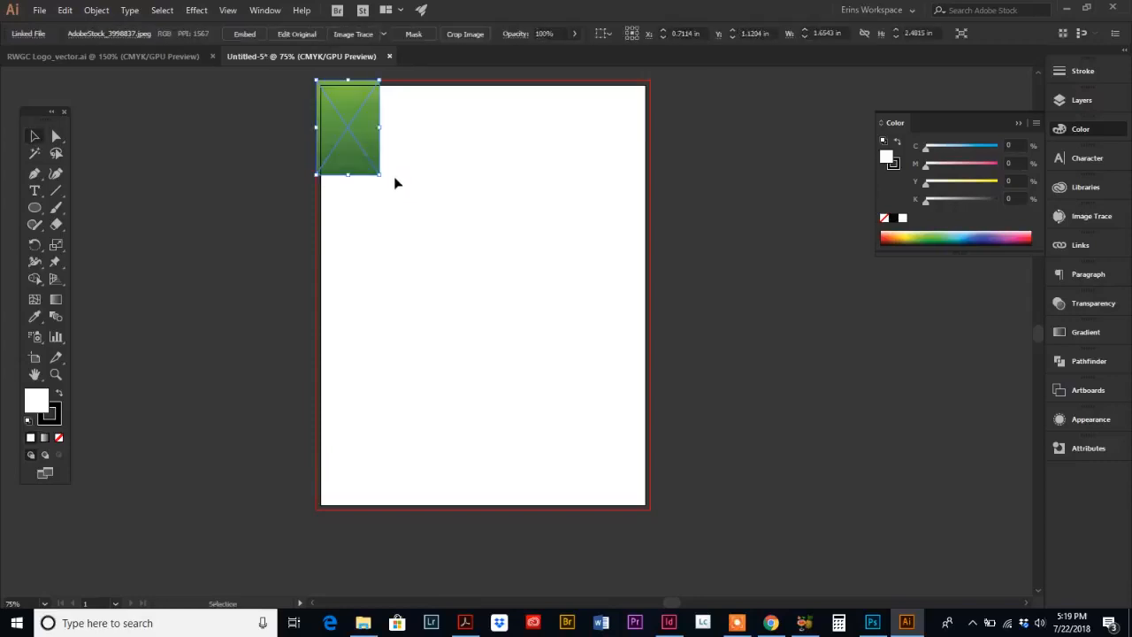
key("Delete")
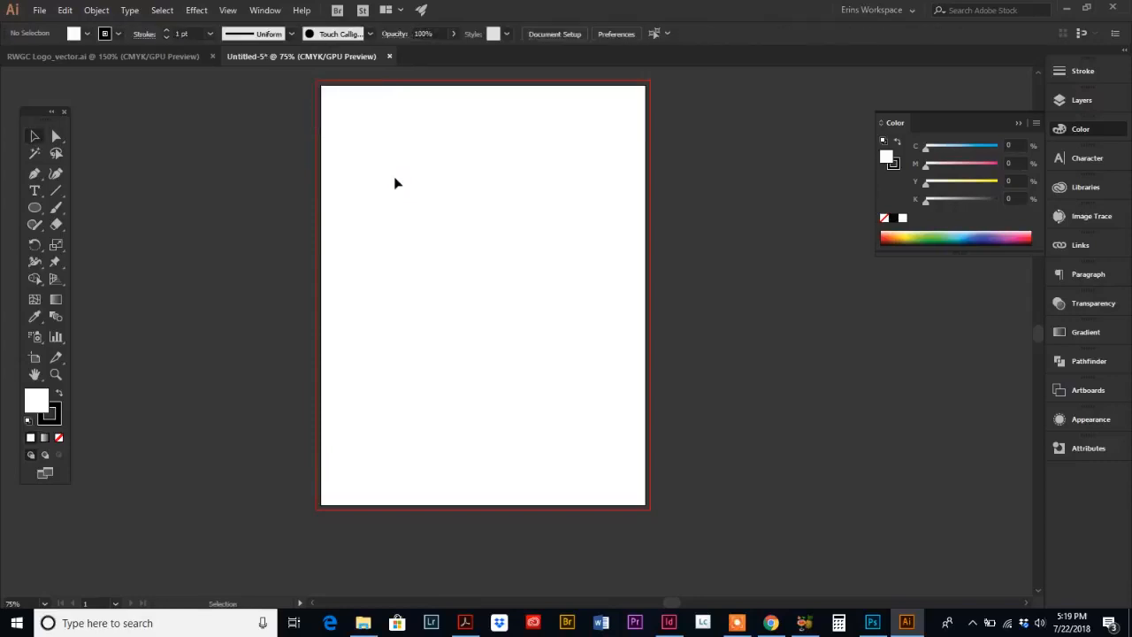
Step: Place the AdobeStock_3998837.jpeg grass image, sized about 8.8 x 13.1 in to cover the artboard and bleed
left_click(40, 10)
left_click(94, 239)
left_click(255, 105)
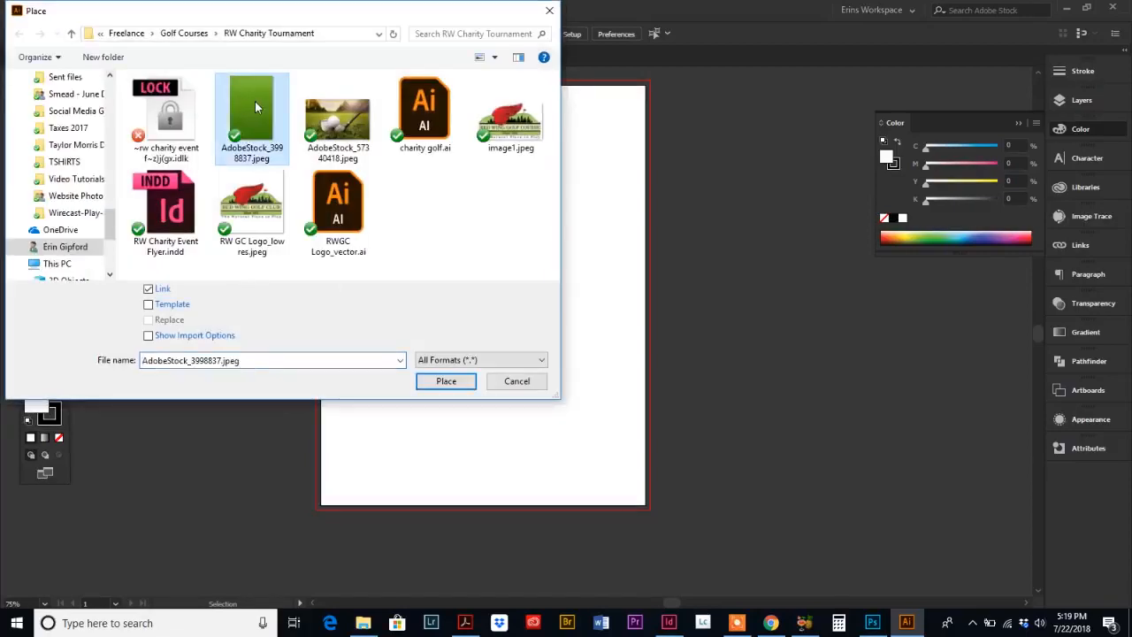
left_click(445, 382)
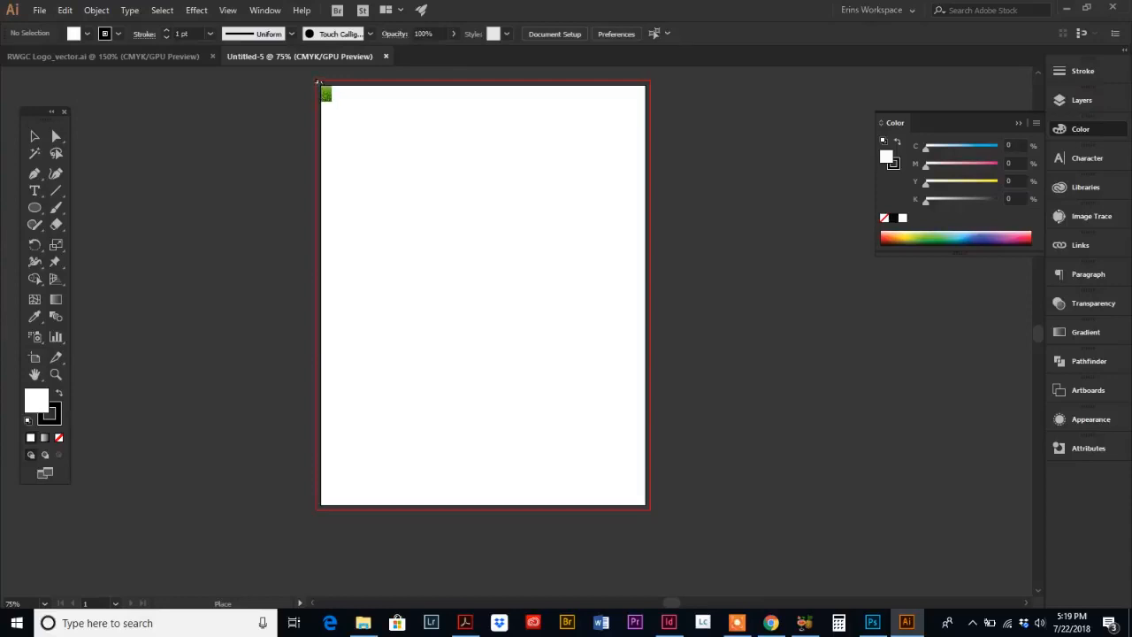
left_click_drag(318, 82, 739, 577)
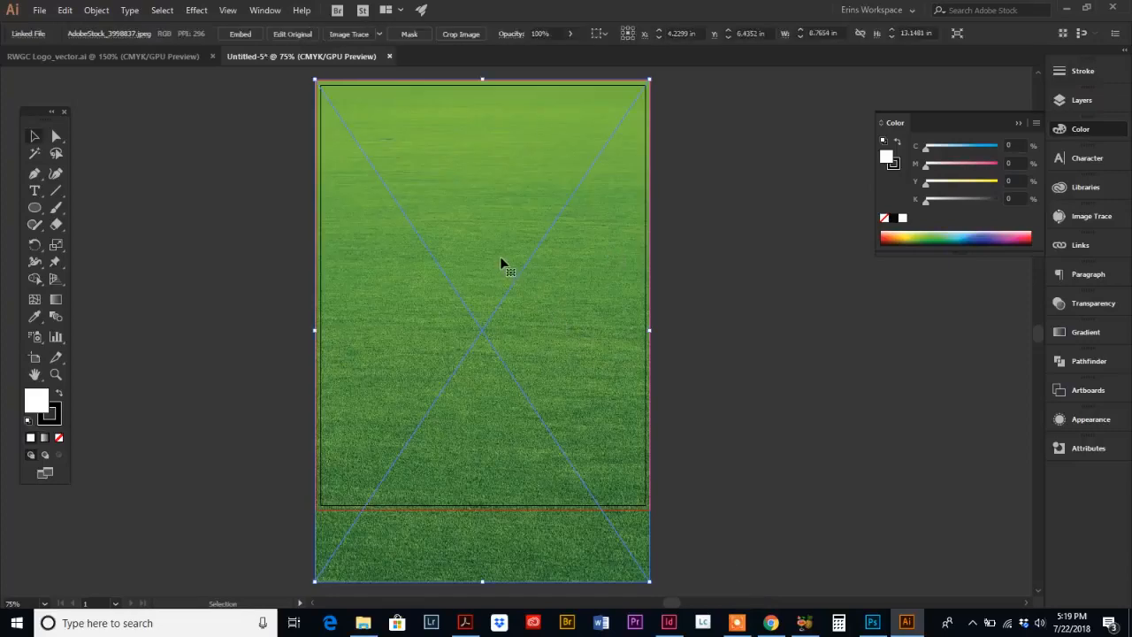
Step: Switch to Acrobat to review the flyer's first page, then return to the new document
left_click(465, 622)
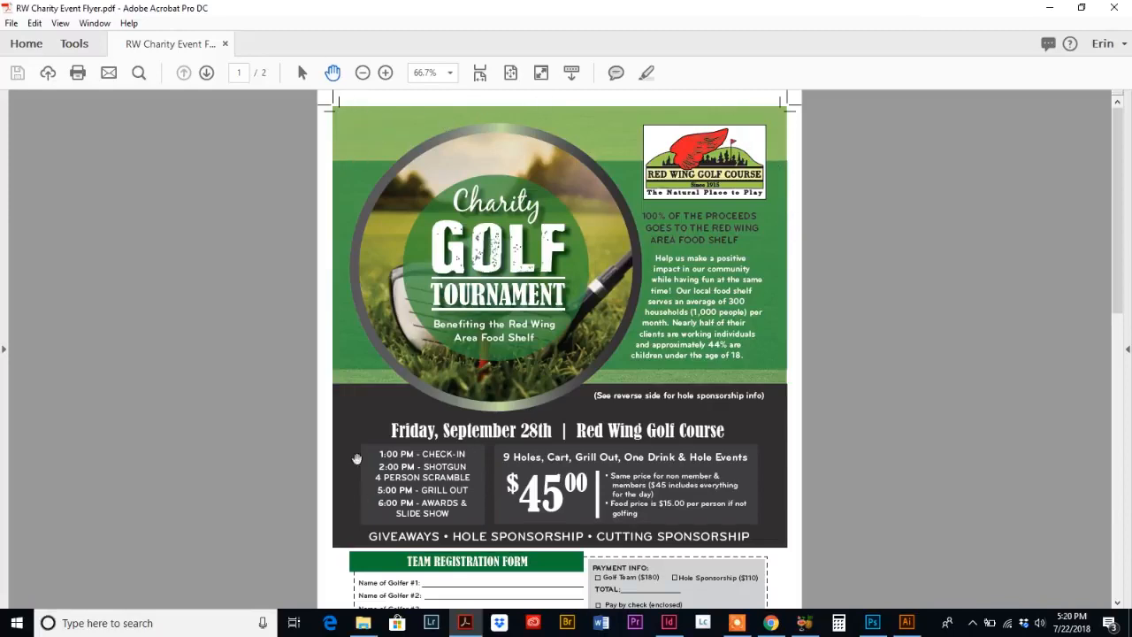
scroll(316, 390, "down", 3)
scroll(316, 389, "up", 3)
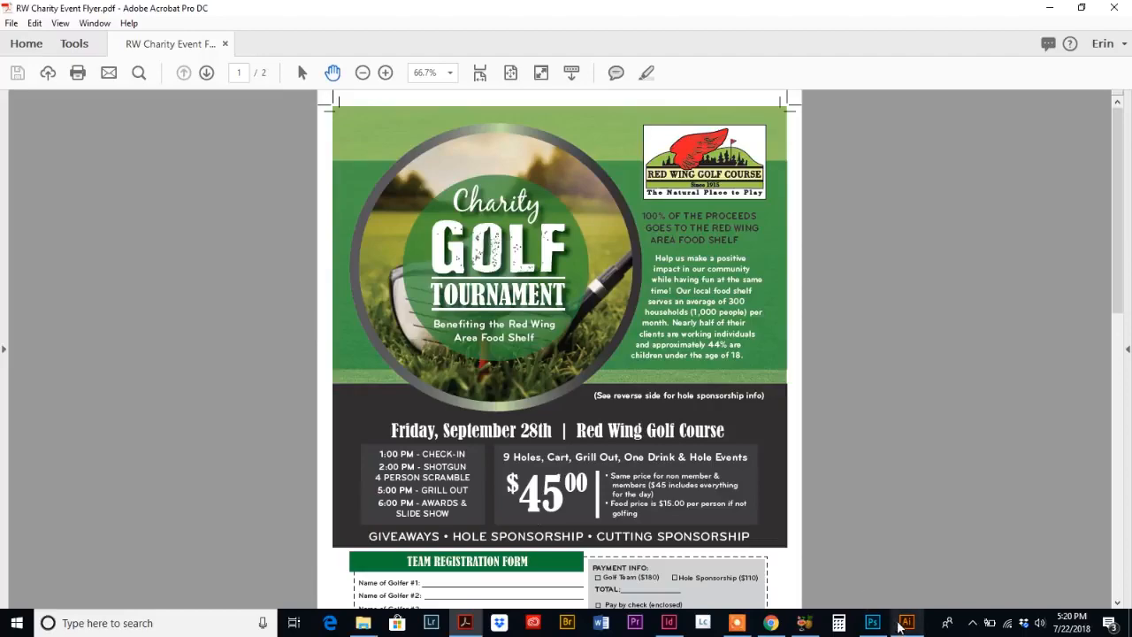
left_click(904, 624)
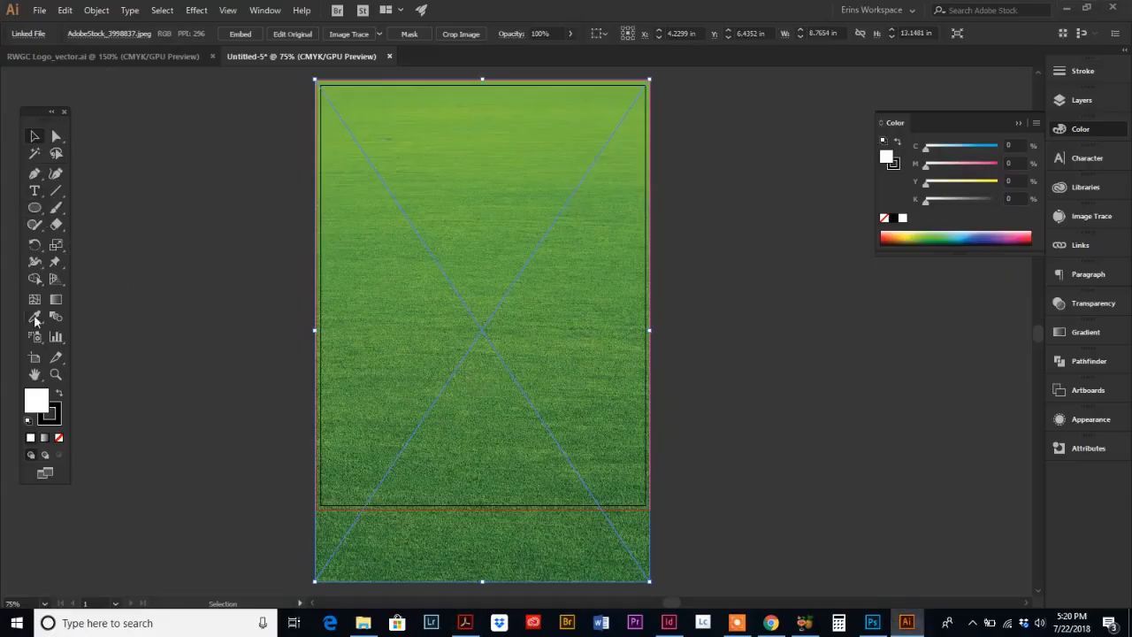
Step: Draw a full-width rectangle about 8.76 x 5.07 in over the upper part of the artboard
left_click(35, 209)
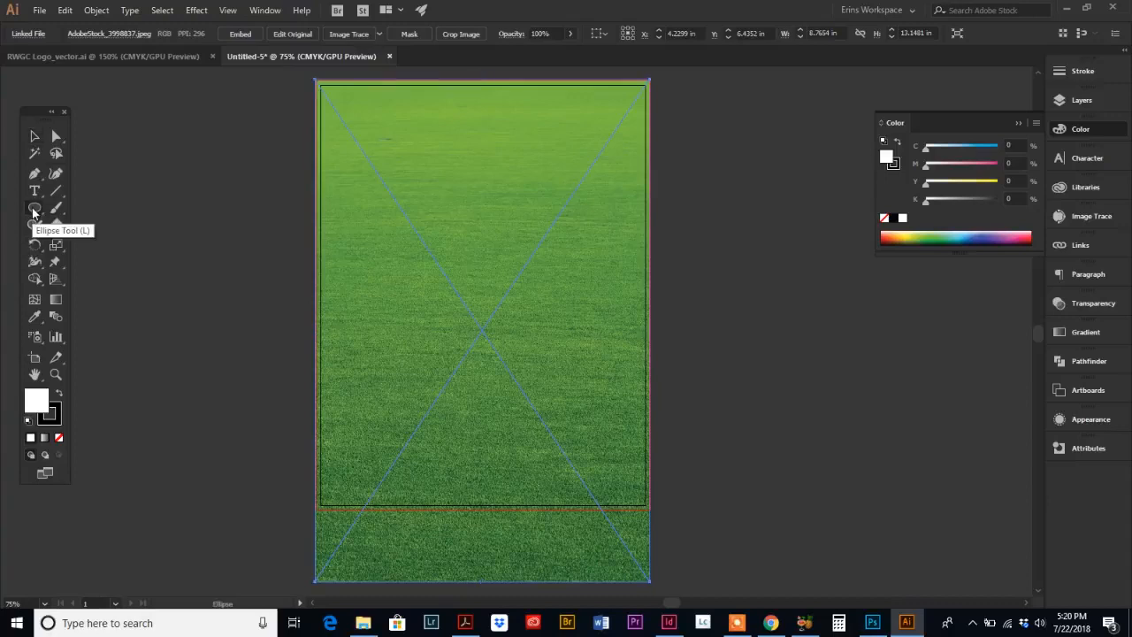
left_click(34, 211)
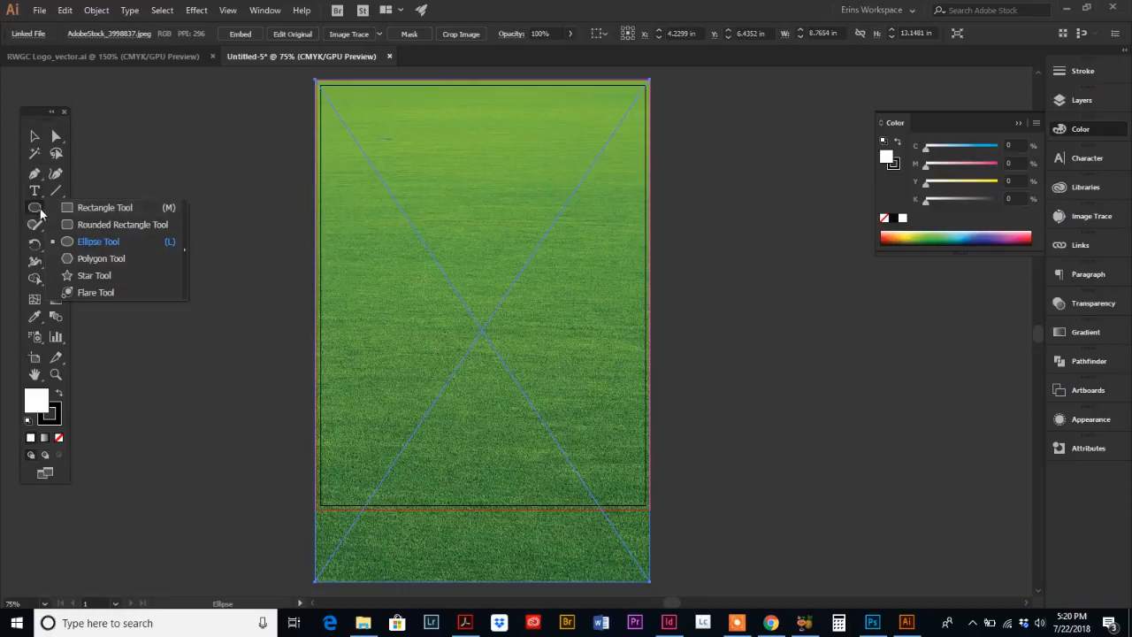
left_click(102, 212)
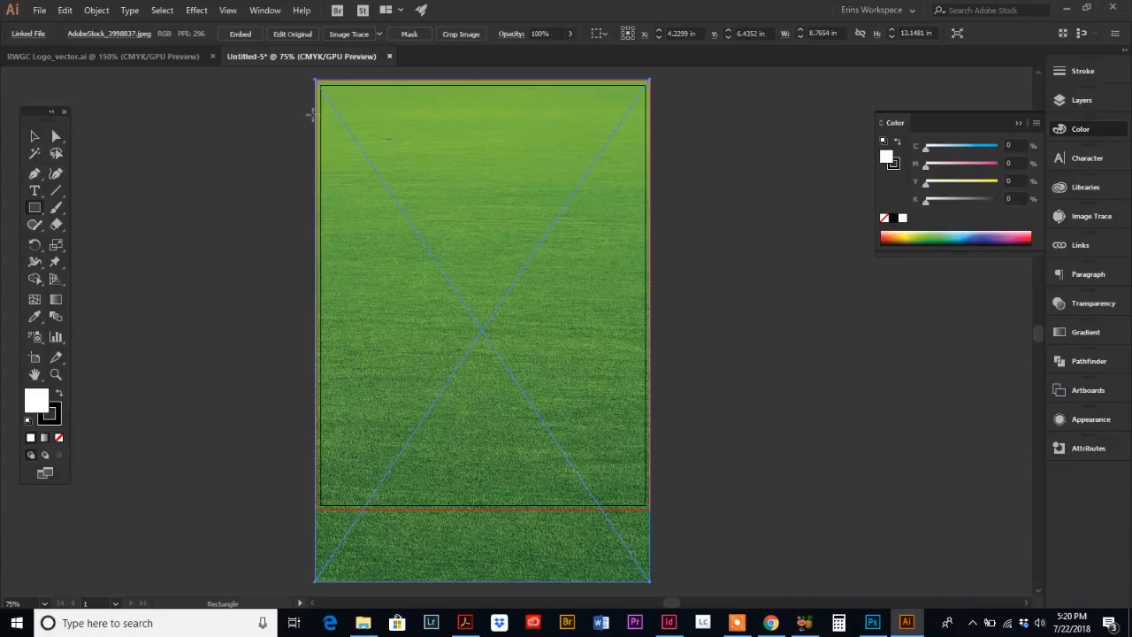
left_click_drag(317, 116, 651, 310)
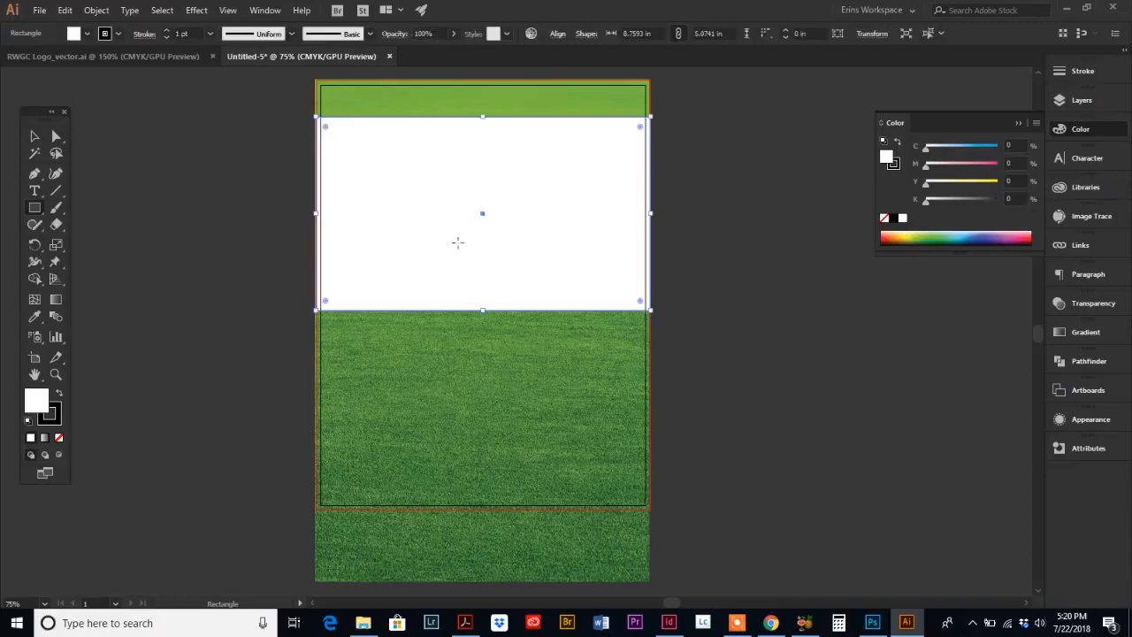
Step: Remove the rectangle's stroke and fill it with a dark green picked from the color spectrum
left_click(57, 417)
left_click(59, 438)
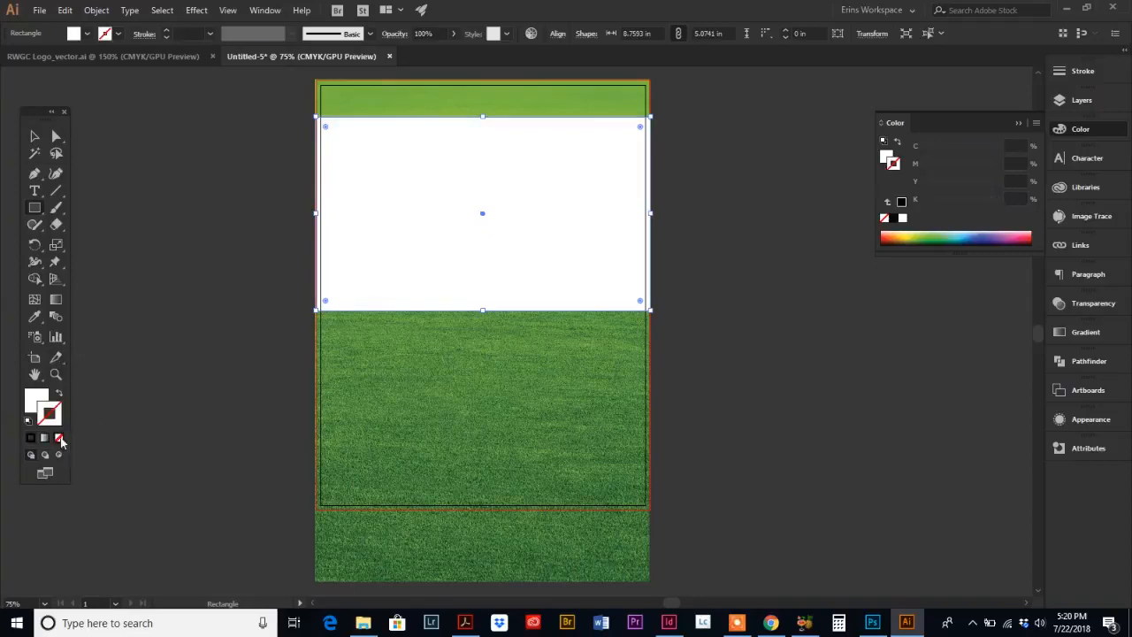
left_click(33, 402)
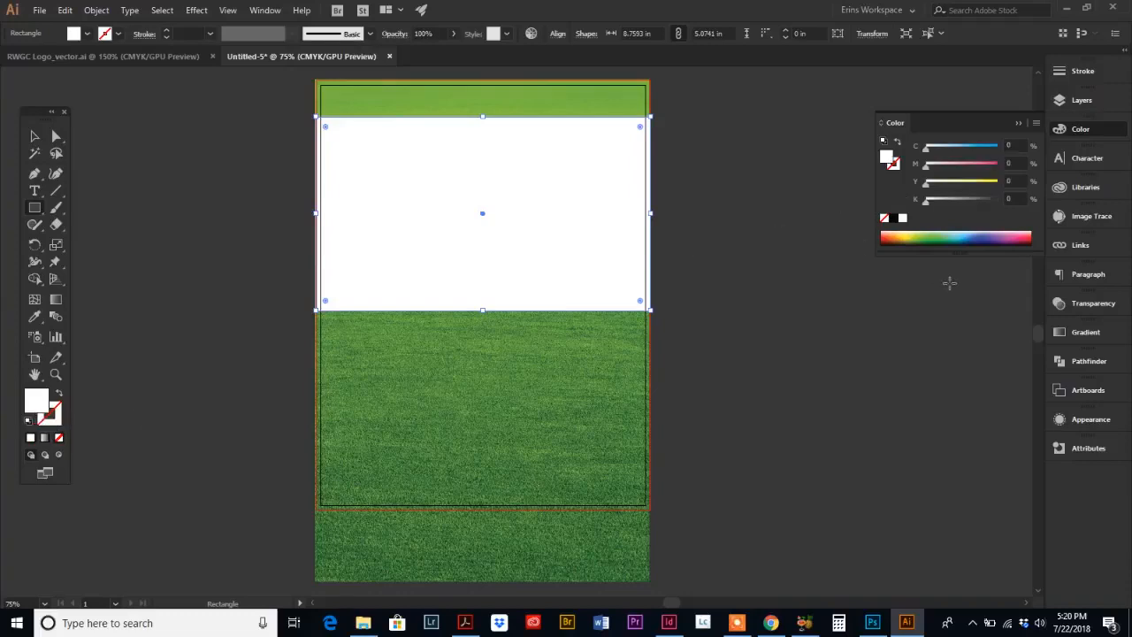
left_click(934, 239)
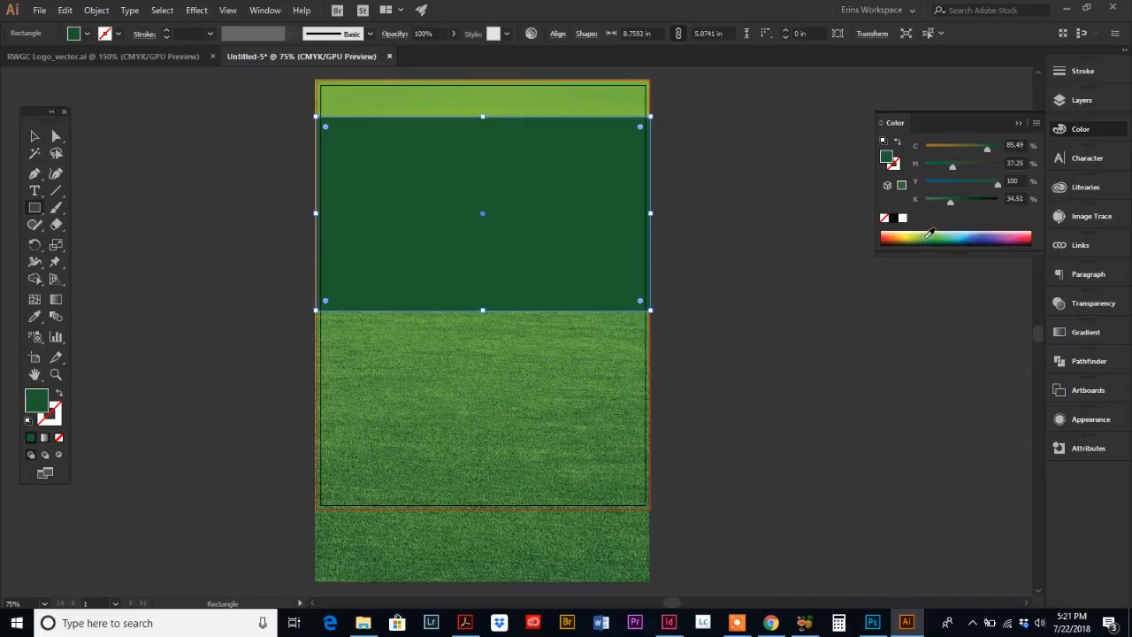
left_click(930, 235)
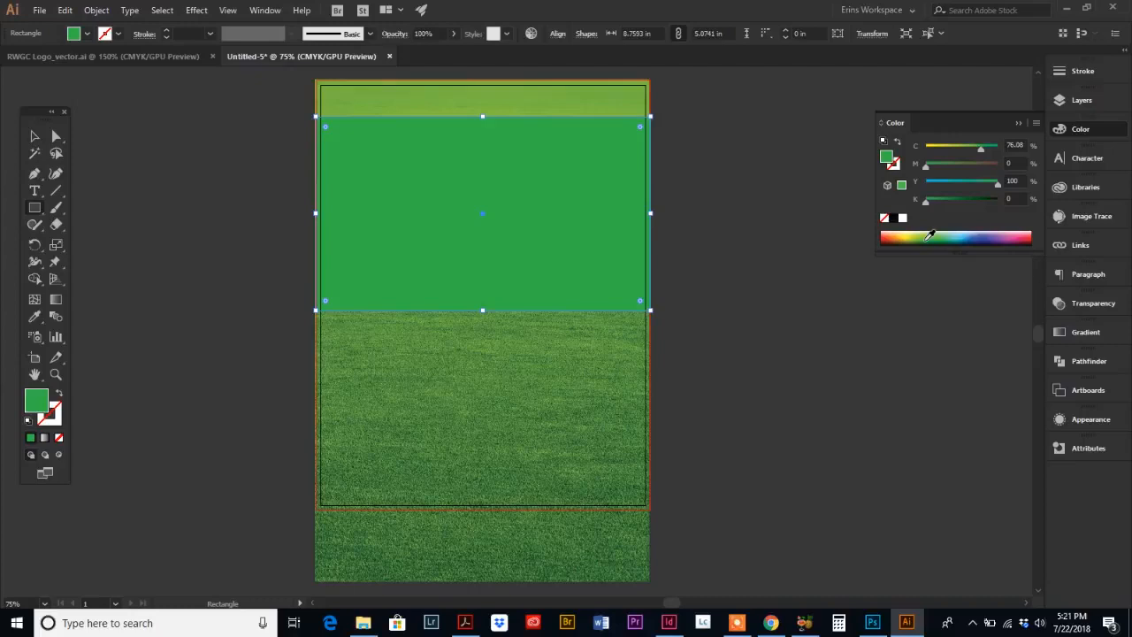
key("ctrl+z")
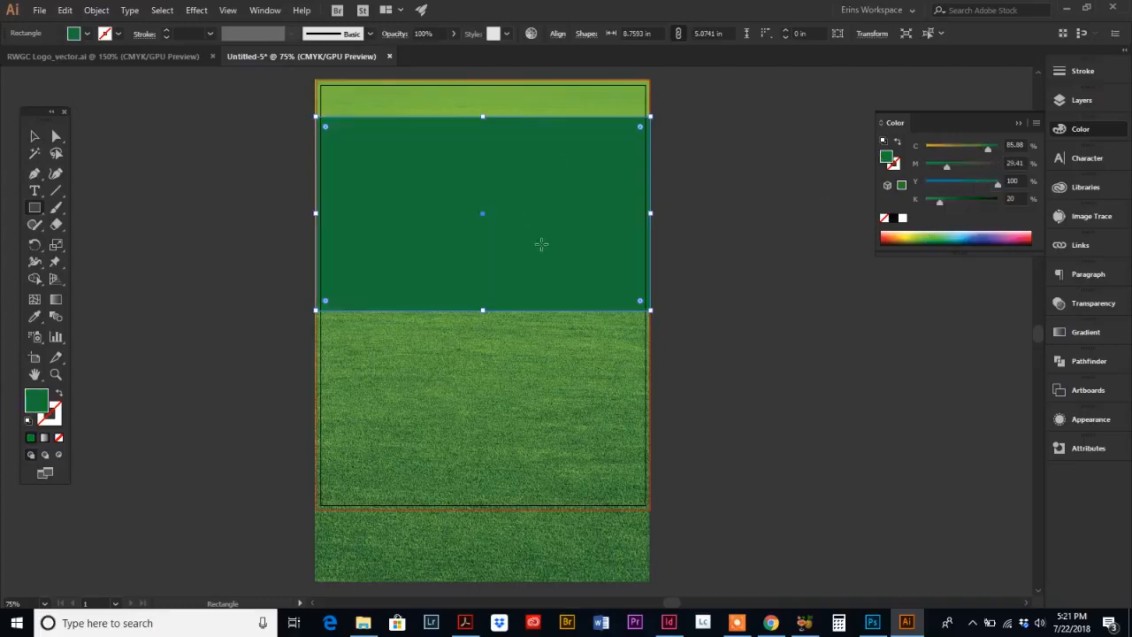
left_click(1090, 304)
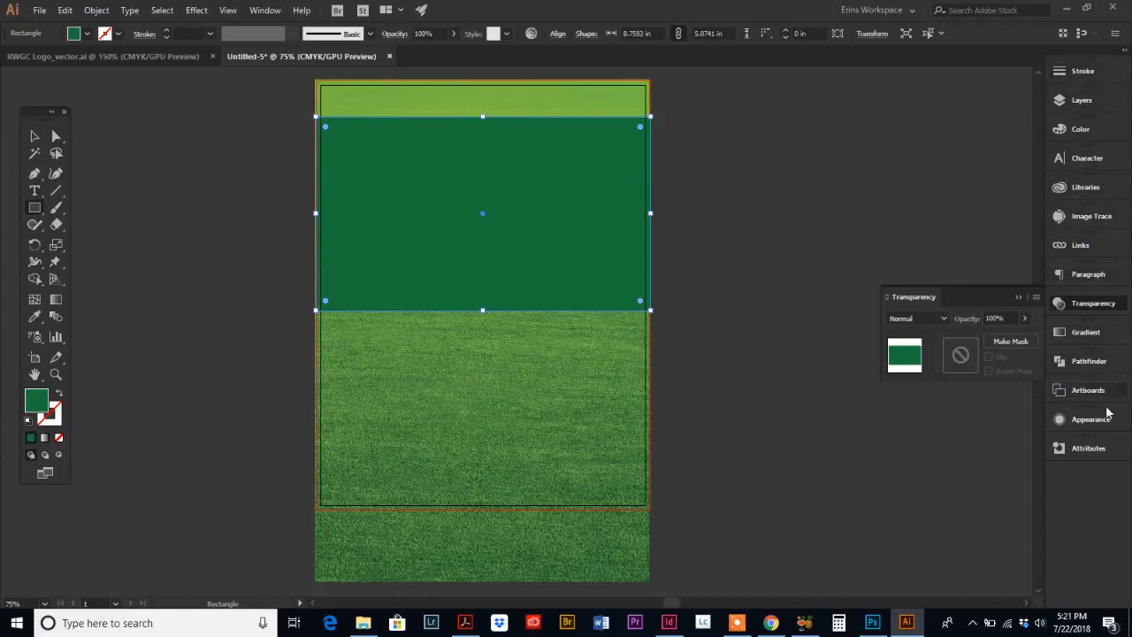
left_click(264, 10)
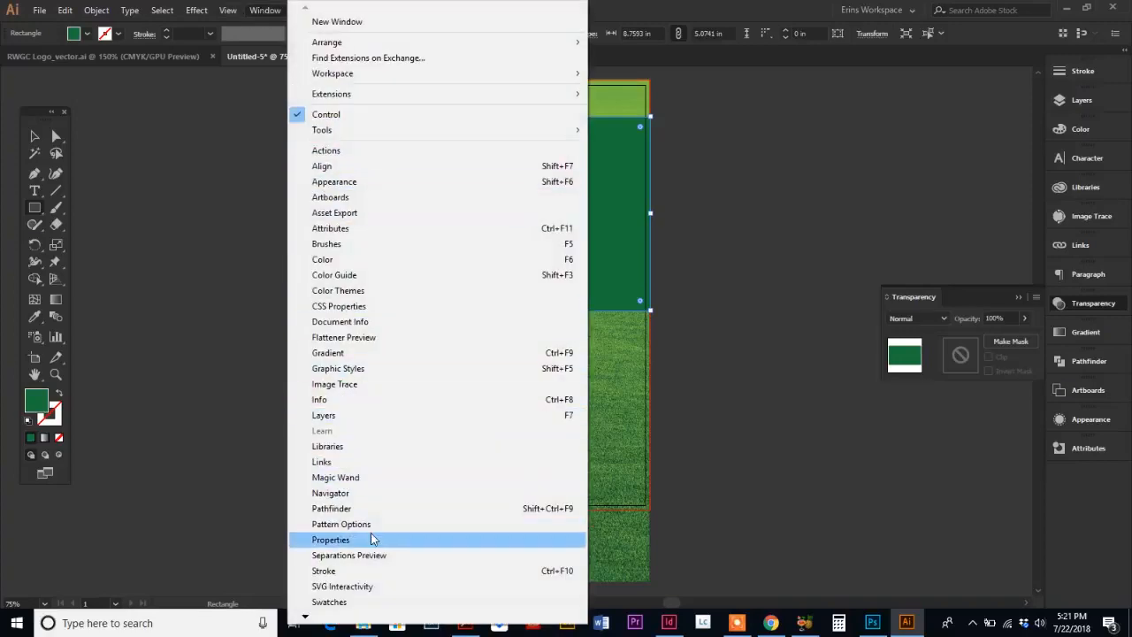
mouse_move(304, 618)
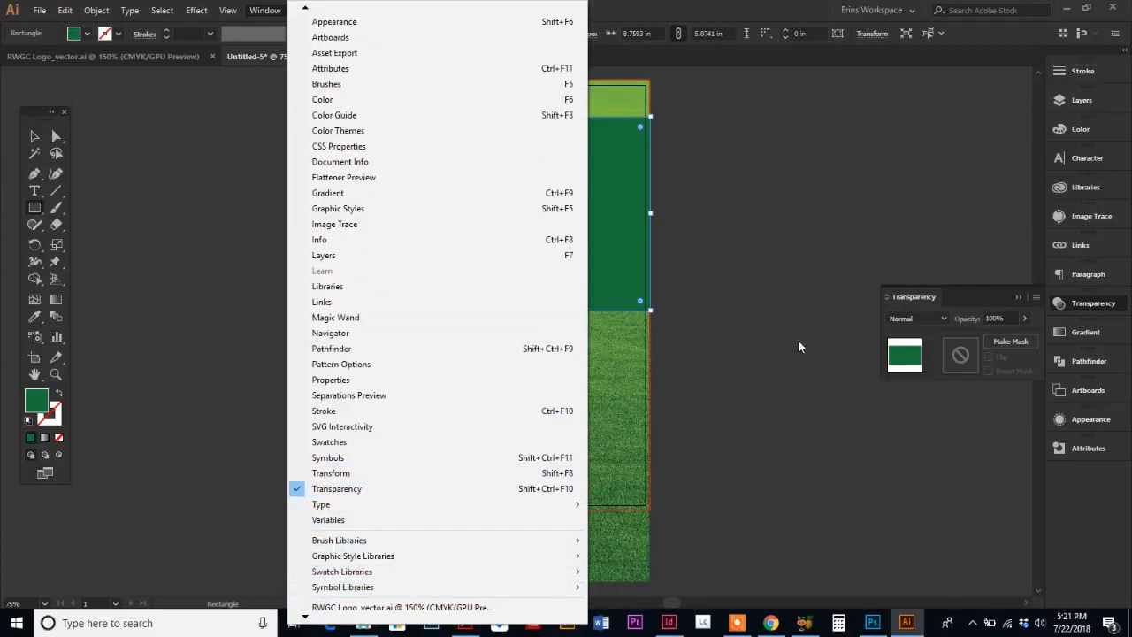
left_click(917, 297)
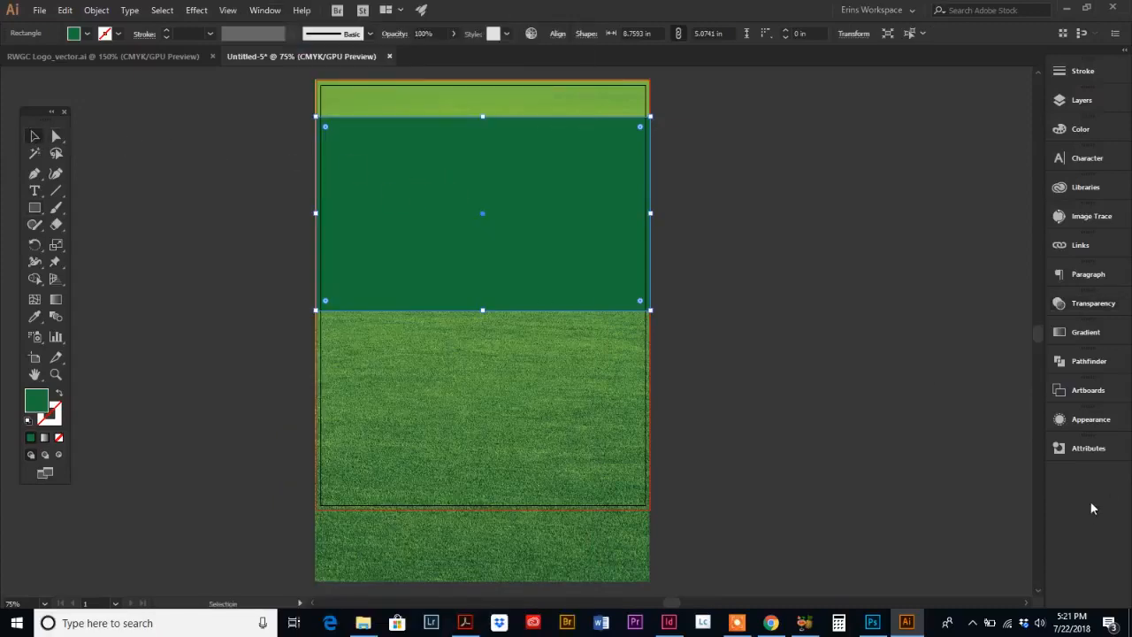
Step: Set the green rectangle's opacity to 64% so the grass shows through
left_click(1085, 303)
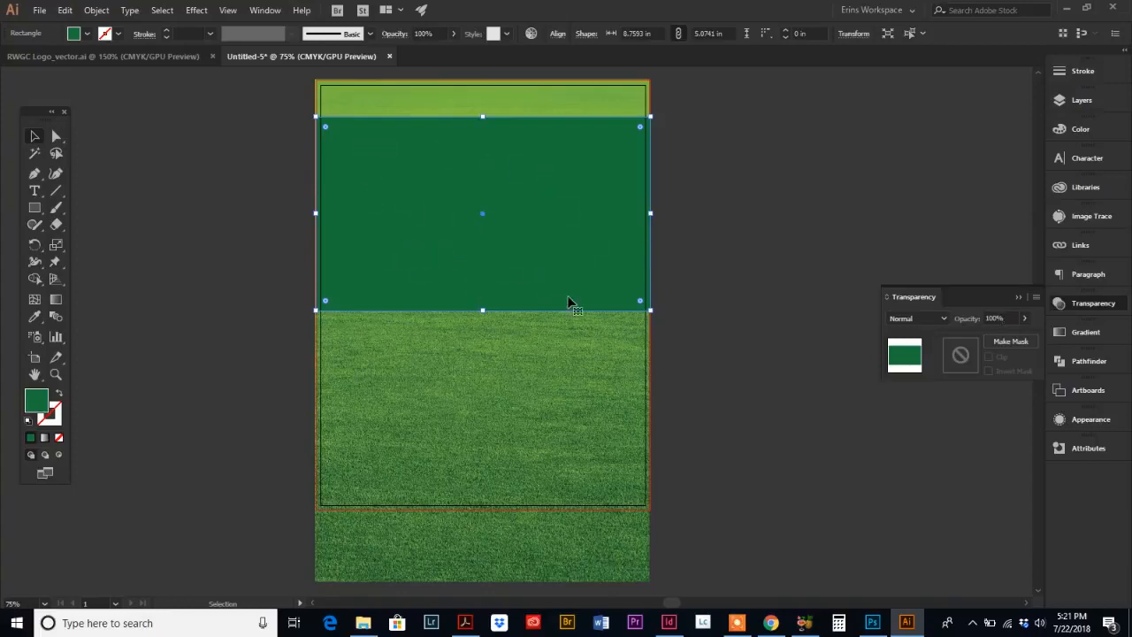
left_click(1024, 319)
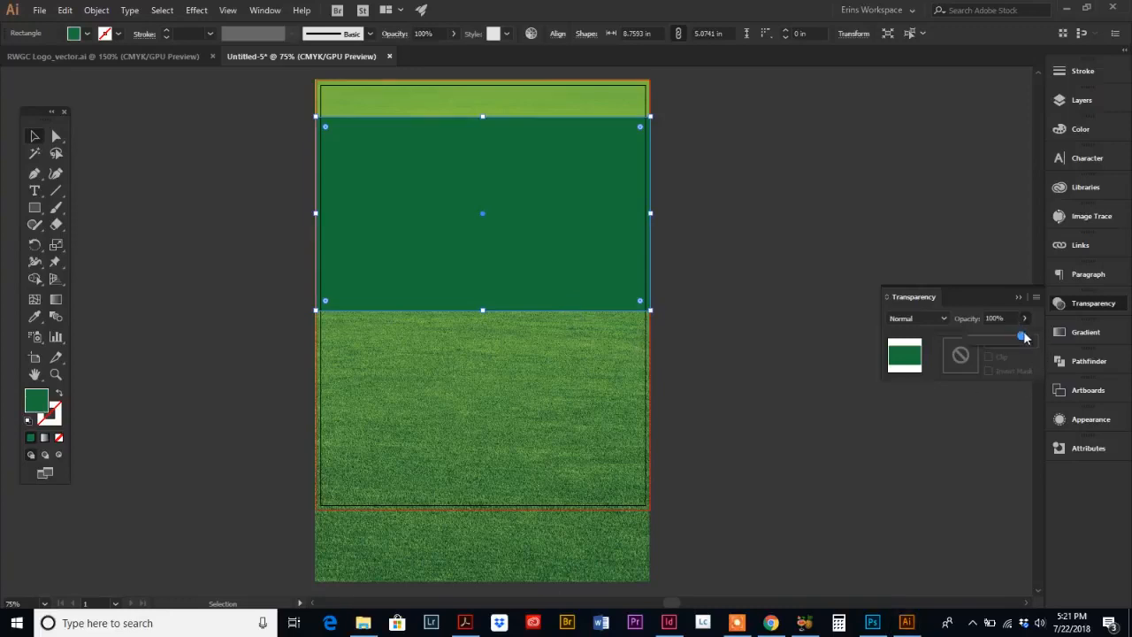
left_click_drag(1024, 340, 997, 343)
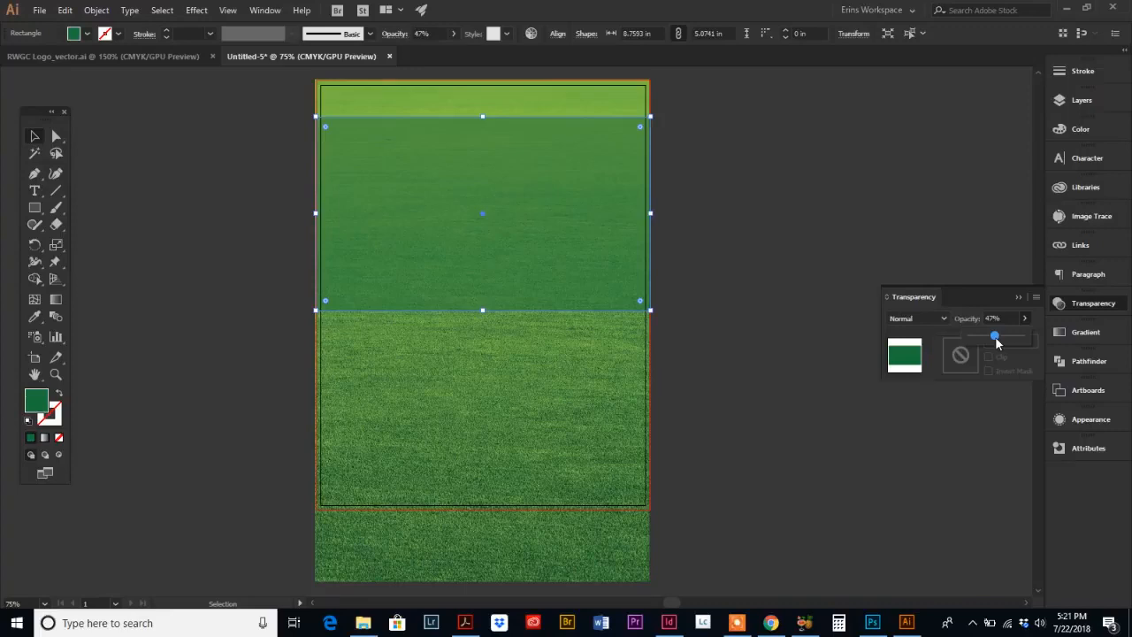
left_click_drag(998, 344, 1006, 345)
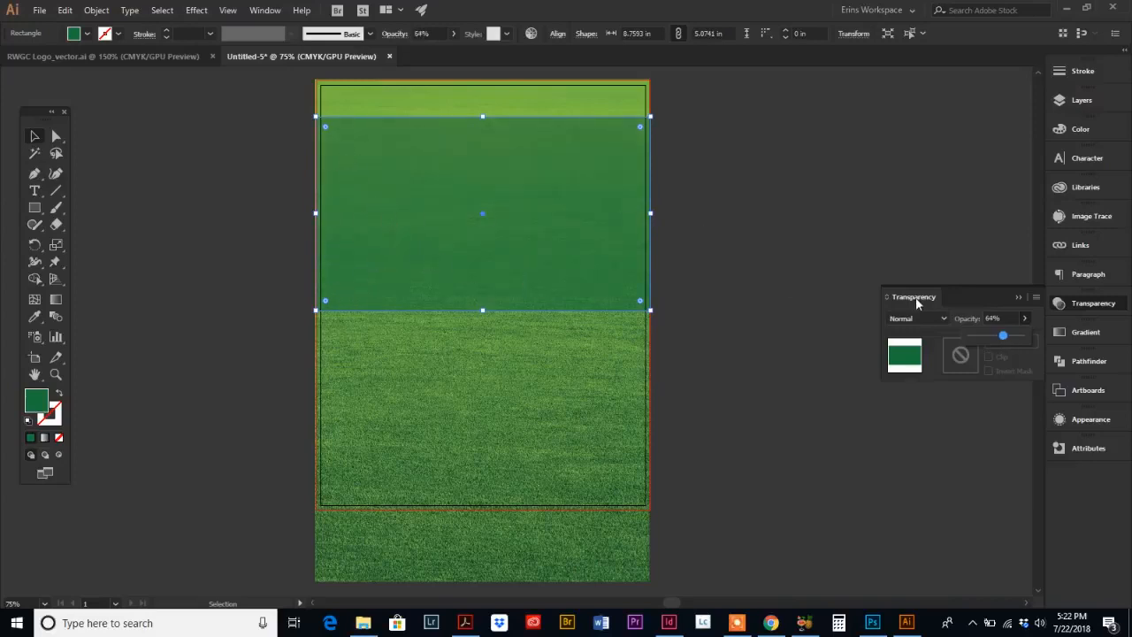
left_click(731, 264)
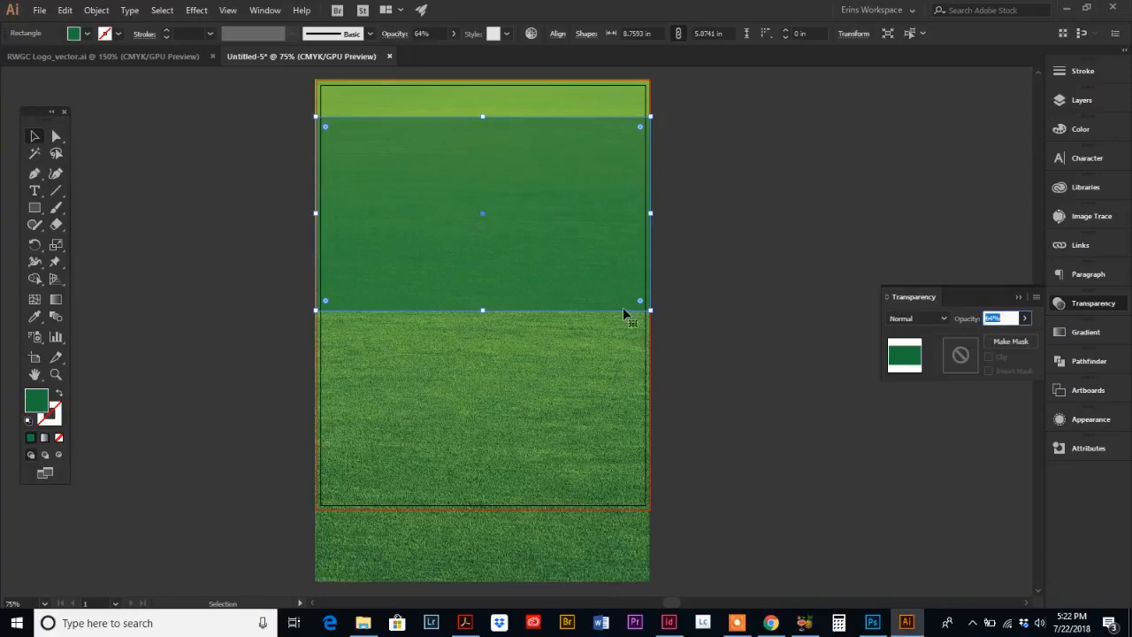
Step: Move the semi-transparent green rectangle up slightly toward the top of the artboard
left_click(550, 240)
left_click_drag(554, 236, 550, 222)
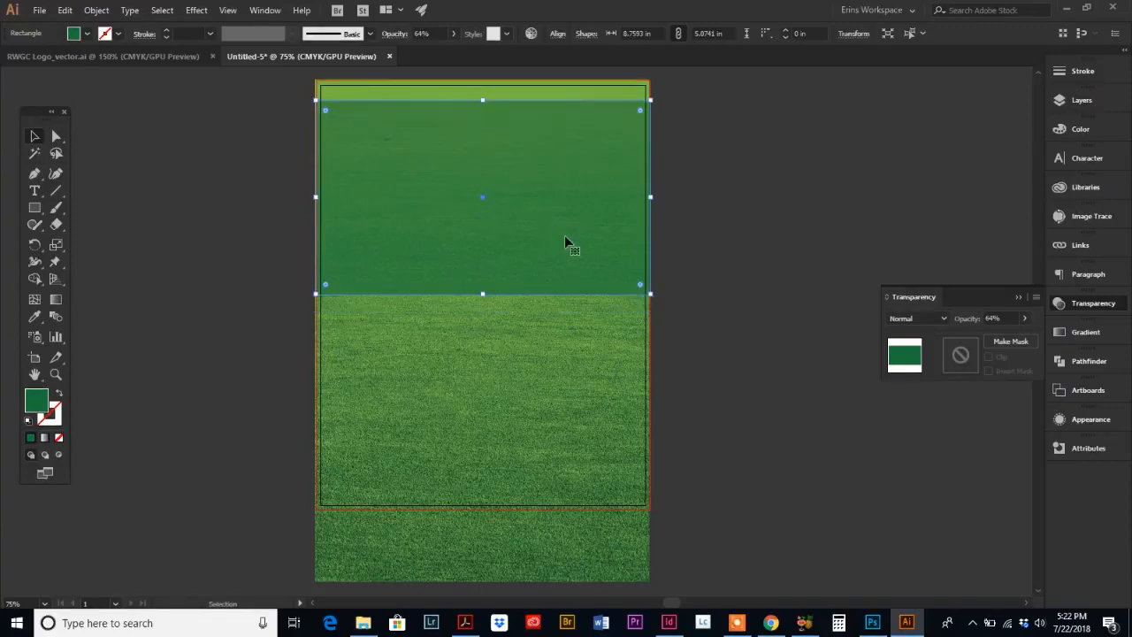
left_click(724, 395)
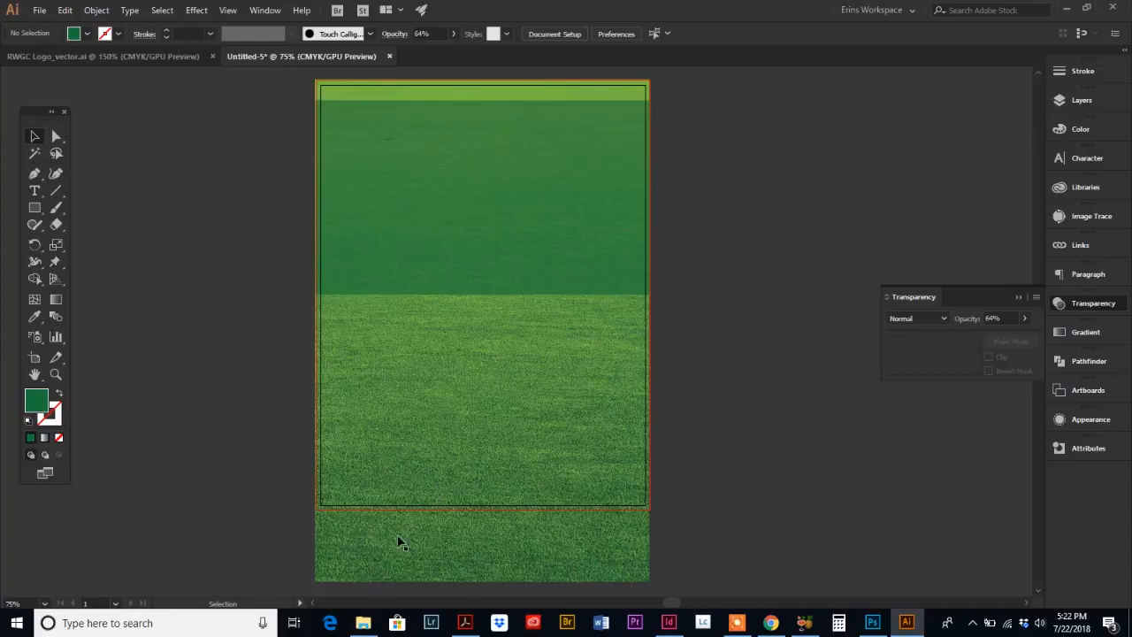
Step: Draw a rectangle about 8.74 x 11.26 in exactly covering the artboard
left_click(34, 208)
left_click_drag(318, 82, 650, 510)
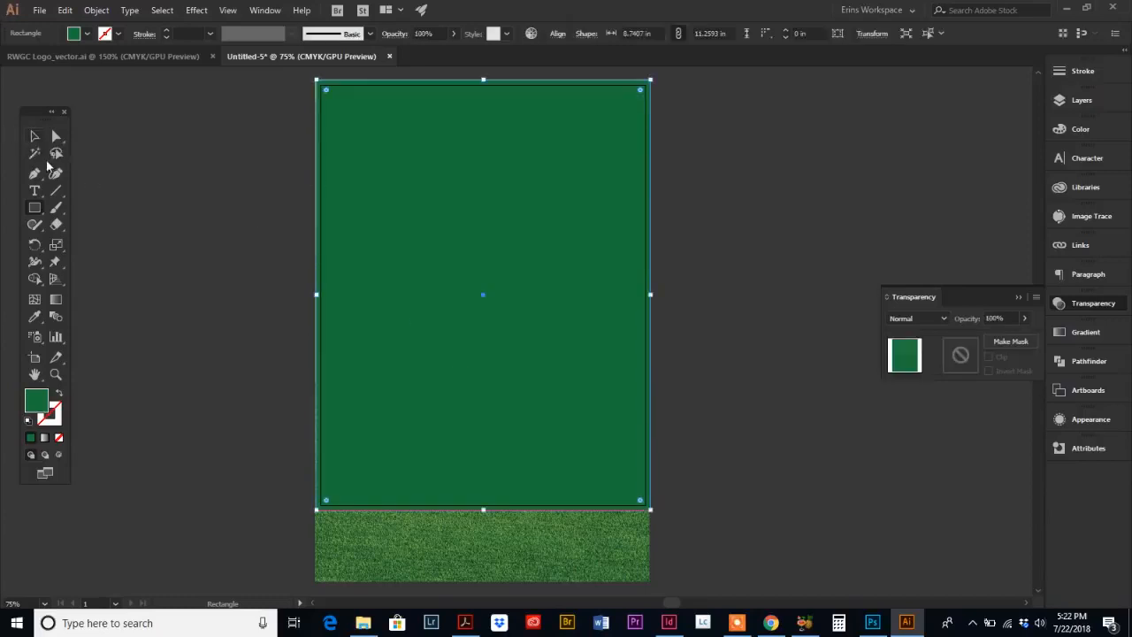
left_click(34, 135)
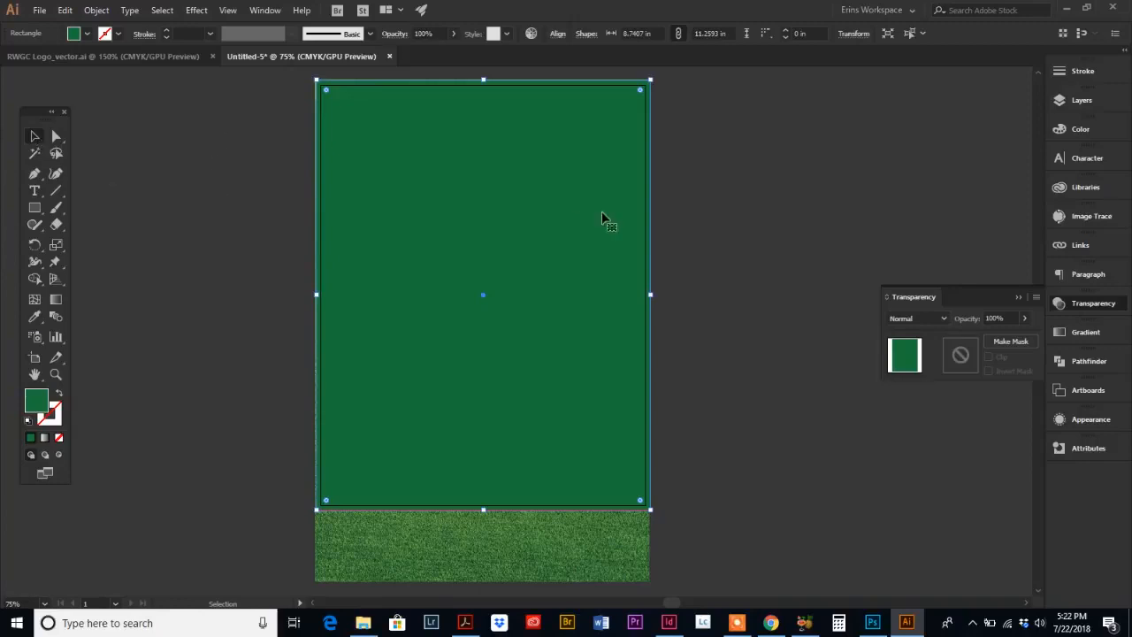
Step: Select the new rectangle together with the grass image and make a clipping mask
left_click(434, 545, "shift")
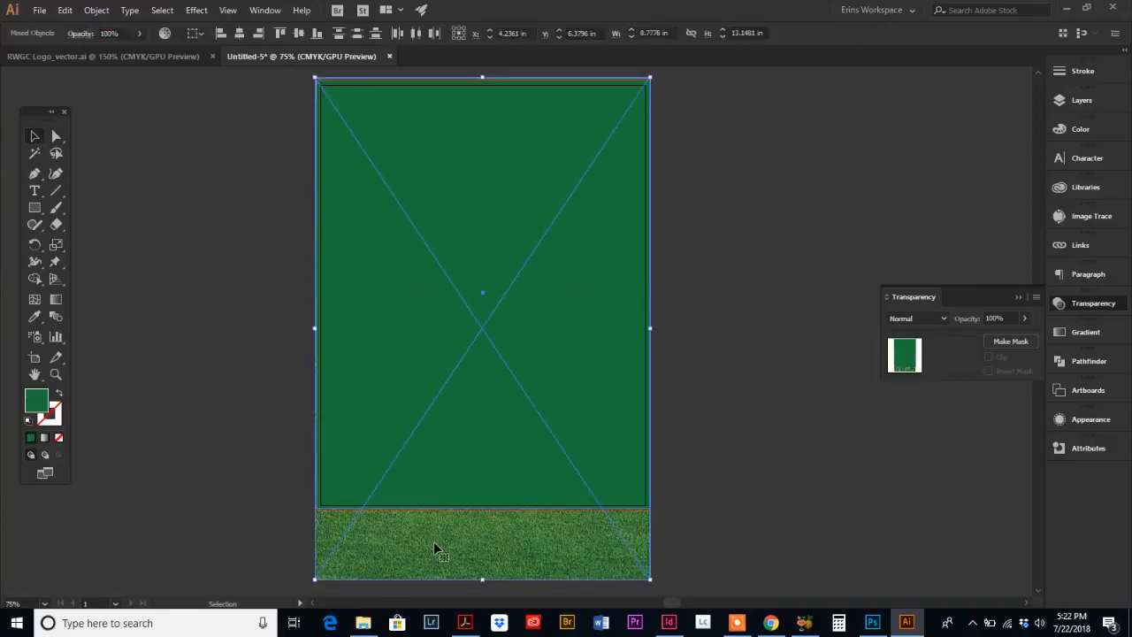
left_click(96, 10)
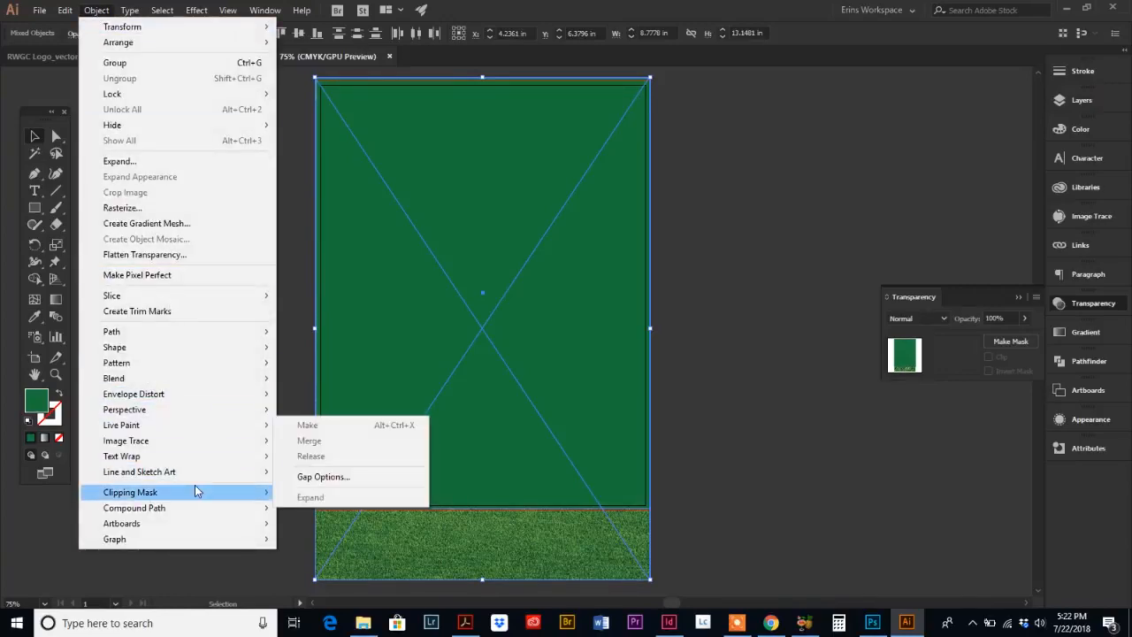
mouse_move(198, 493)
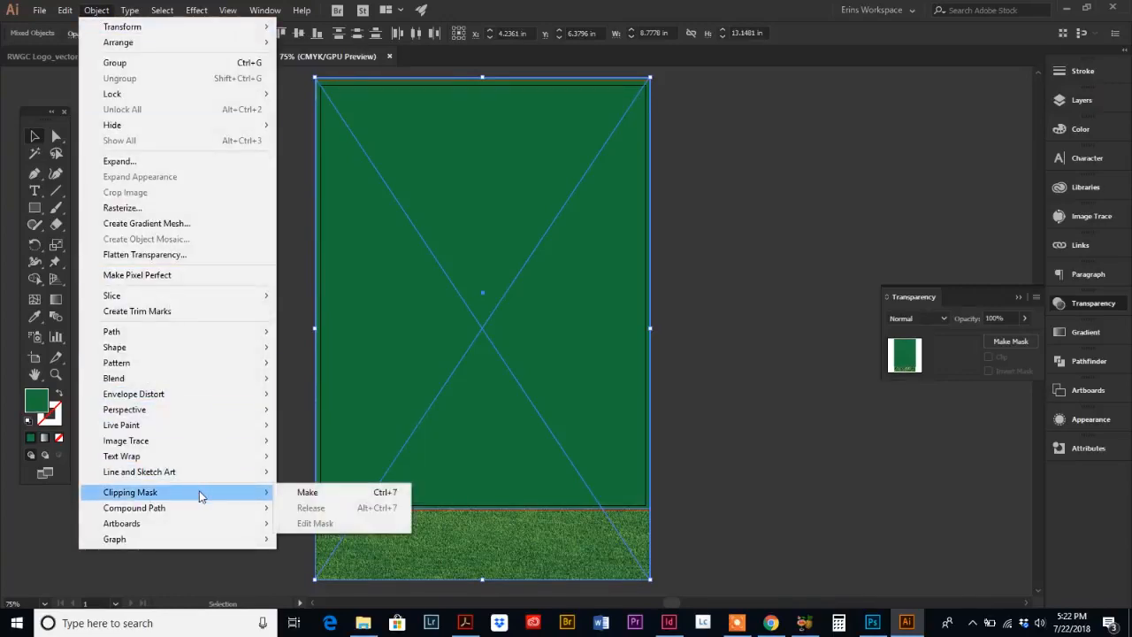
left_click(298, 494)
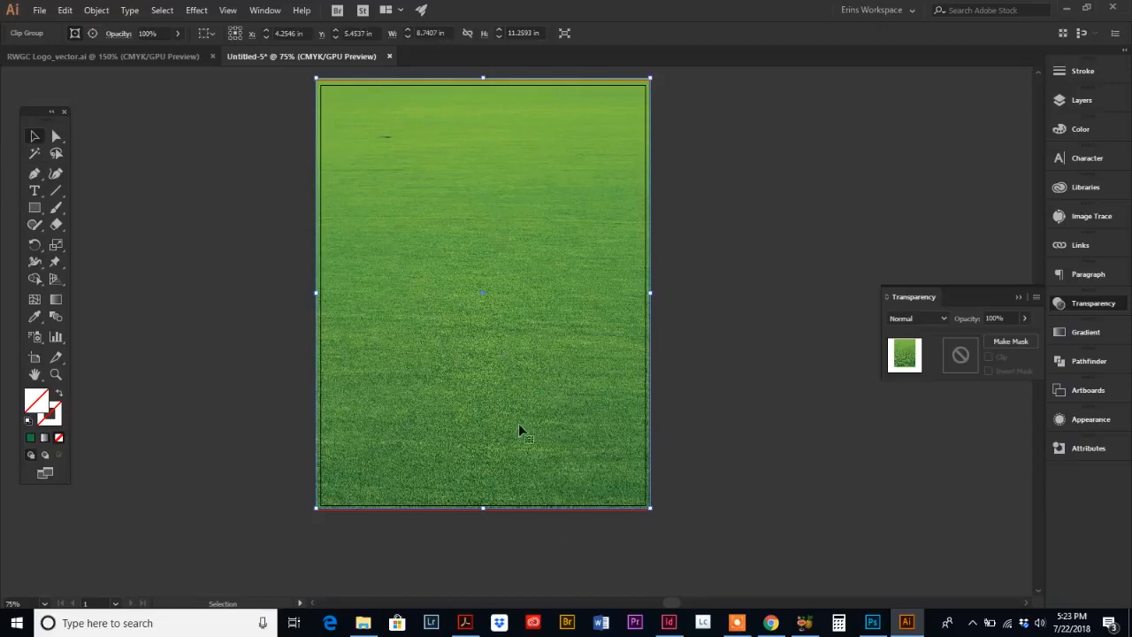
Step: Send the clipped grass group to the back behind the green rectangle
left_click(97, 11)
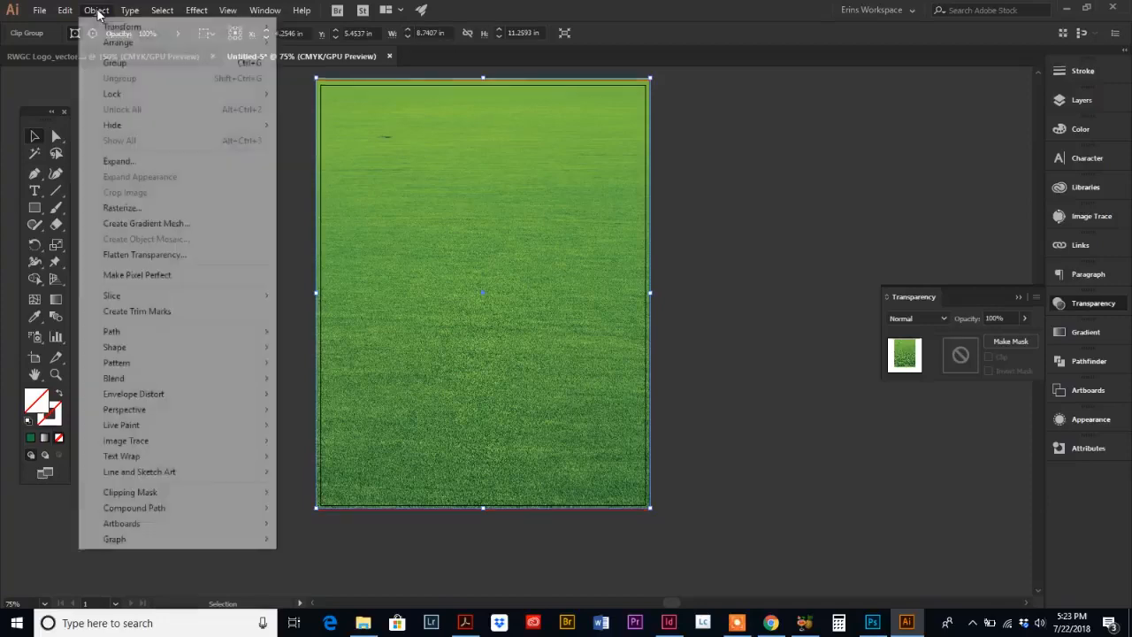
mouse_move(115, 42)
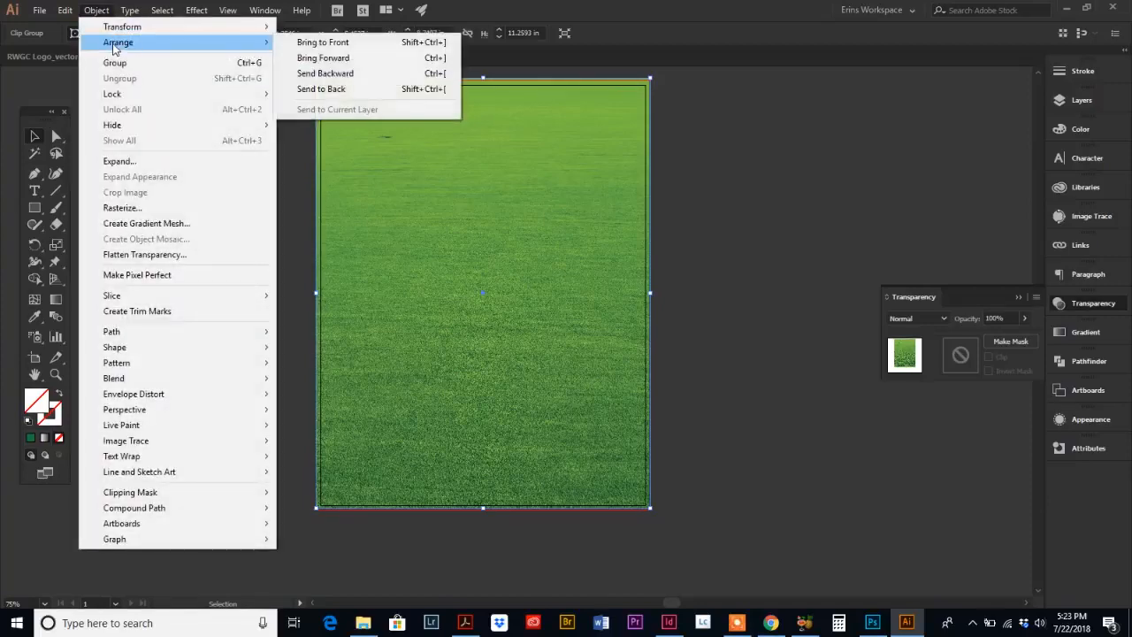
left_click(285, 90)
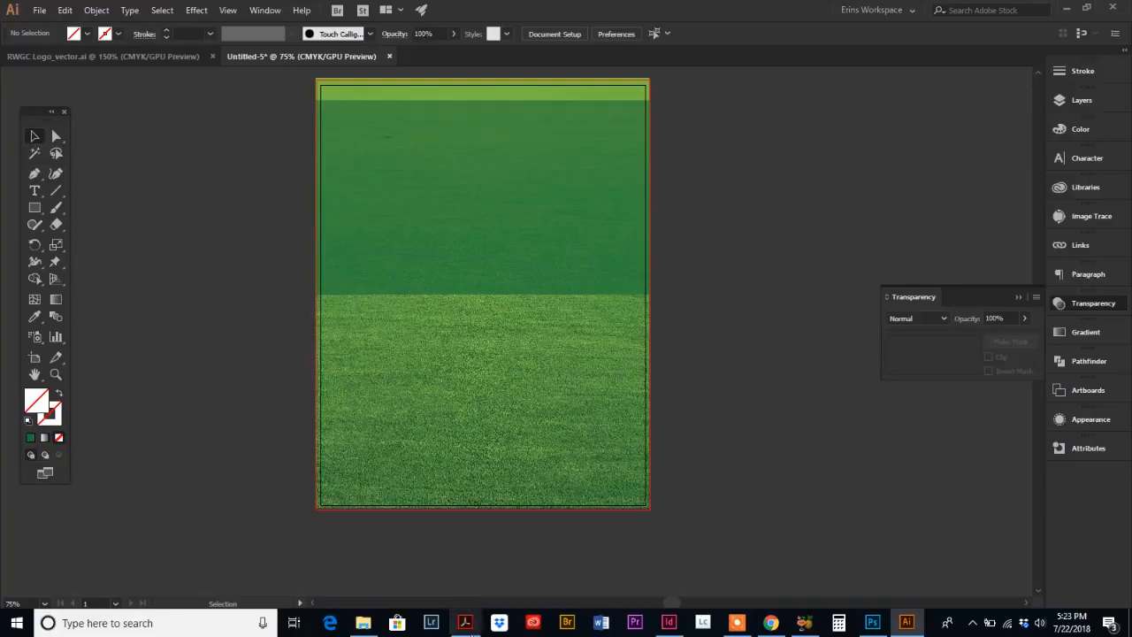
Step: Switch to Acrobat to review the reference flyer, then return to the Illustrator document
left_click(469, 626)
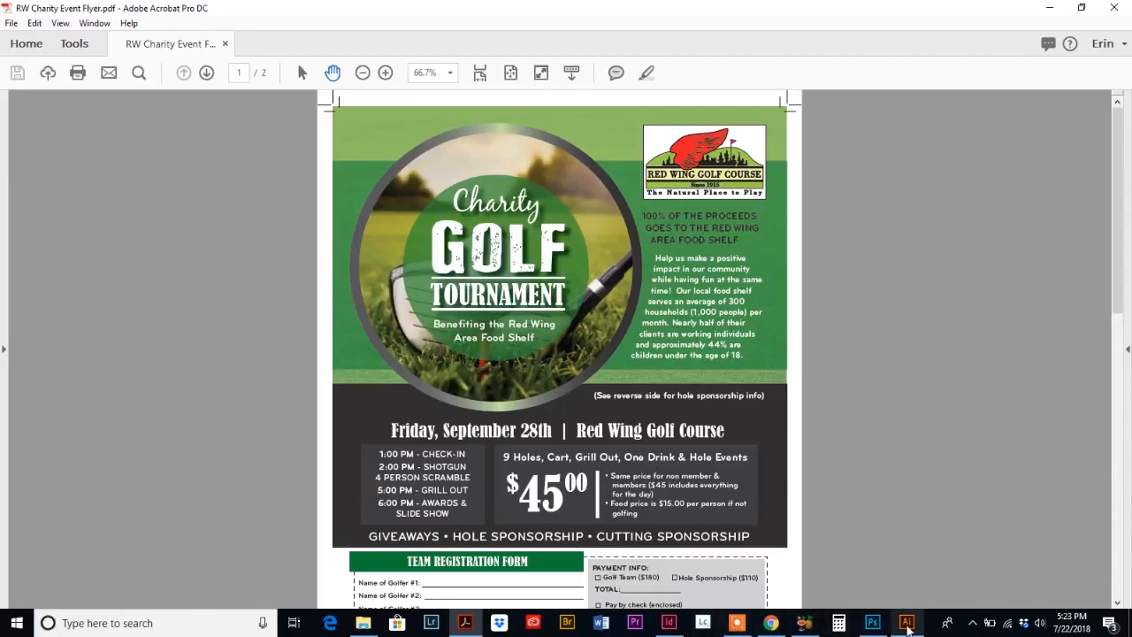
left_click(906, 623)
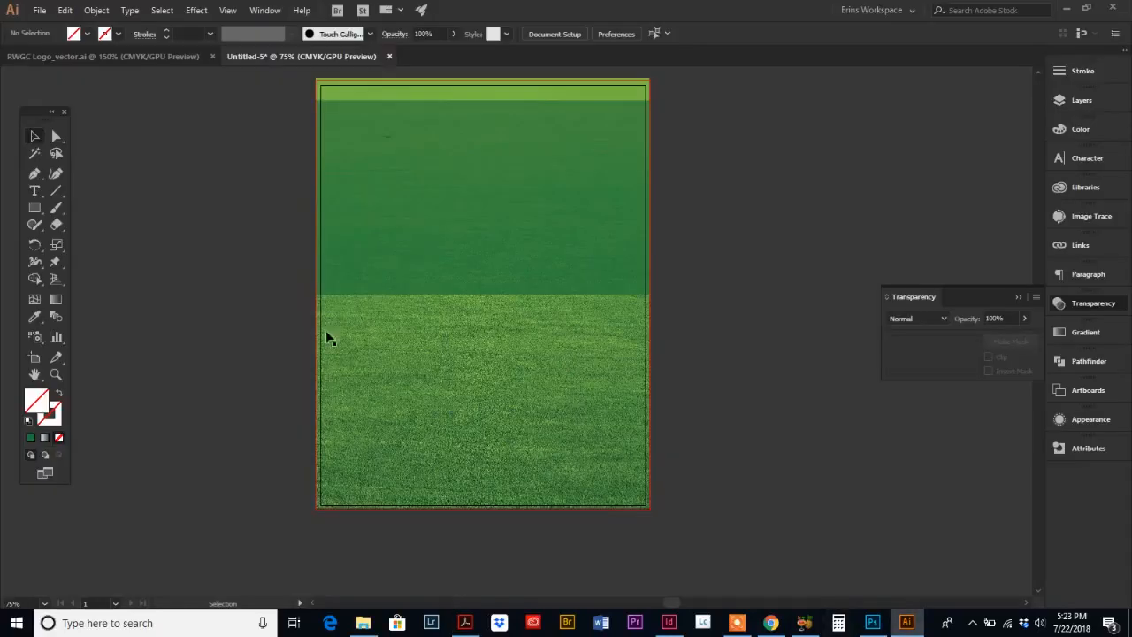
Step: Place the AdobeStock_57340418.jpeg golf ball image, about 7.7 x 4.87 in, over the upper green panel
left_click(41, 11)
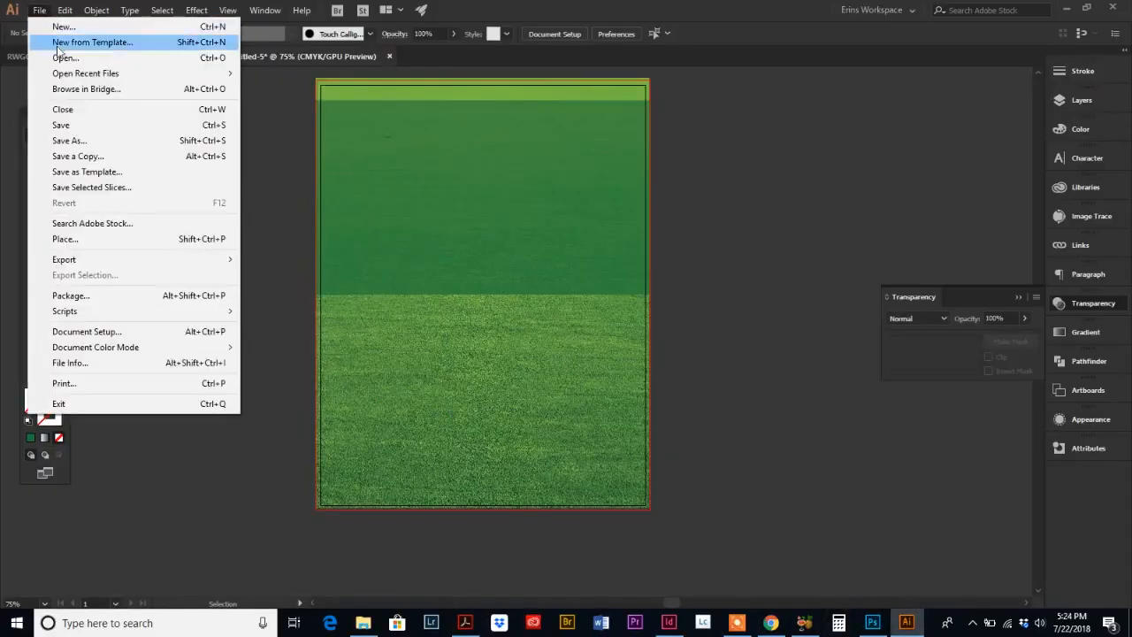
left_click(70, 240)
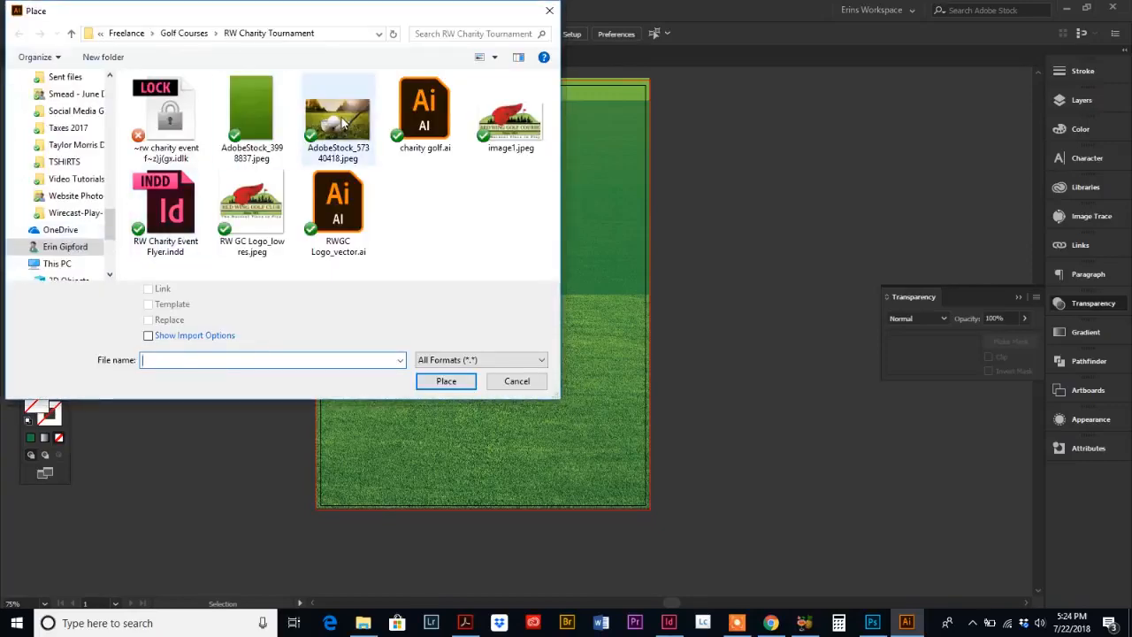
left_click(344, 124)
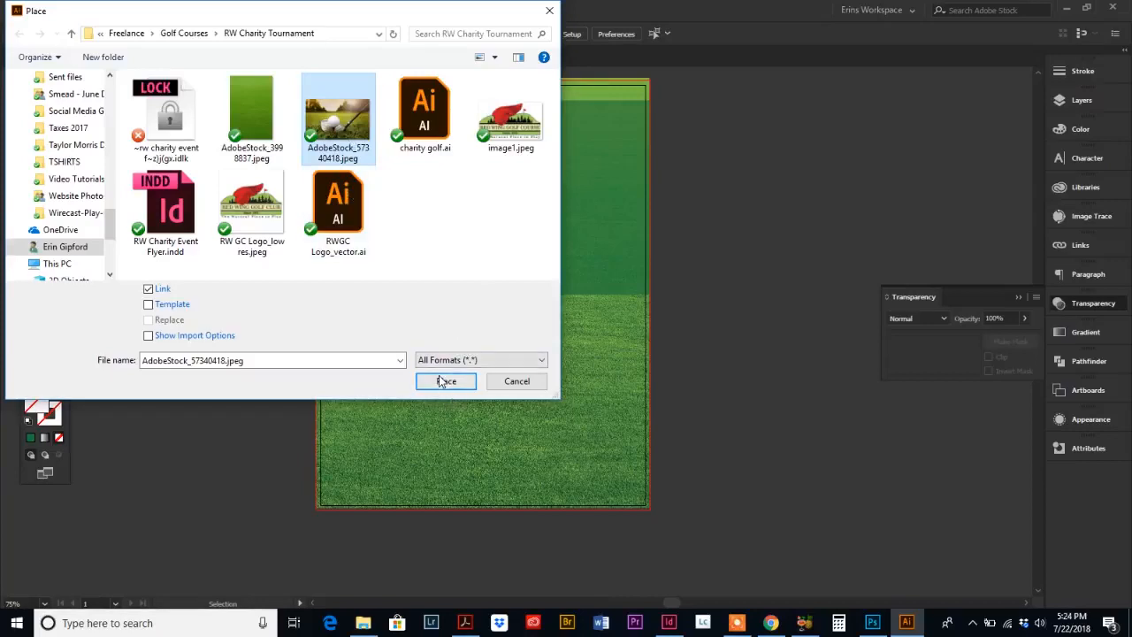
left_click(440, 380)
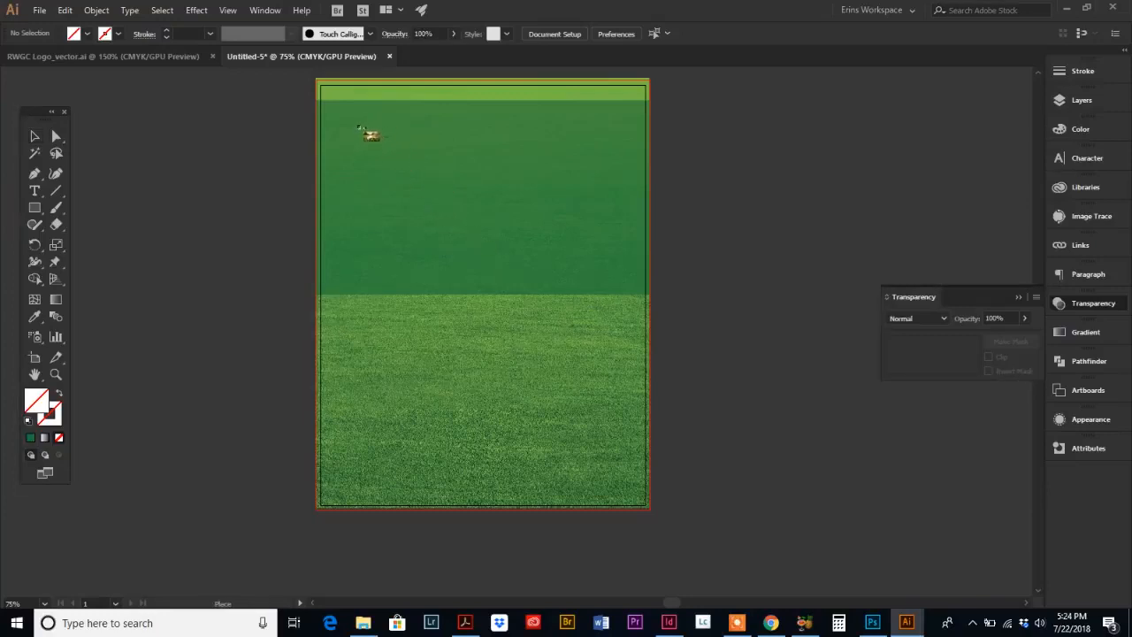
left_click_drag(359, 128, 659, 460)
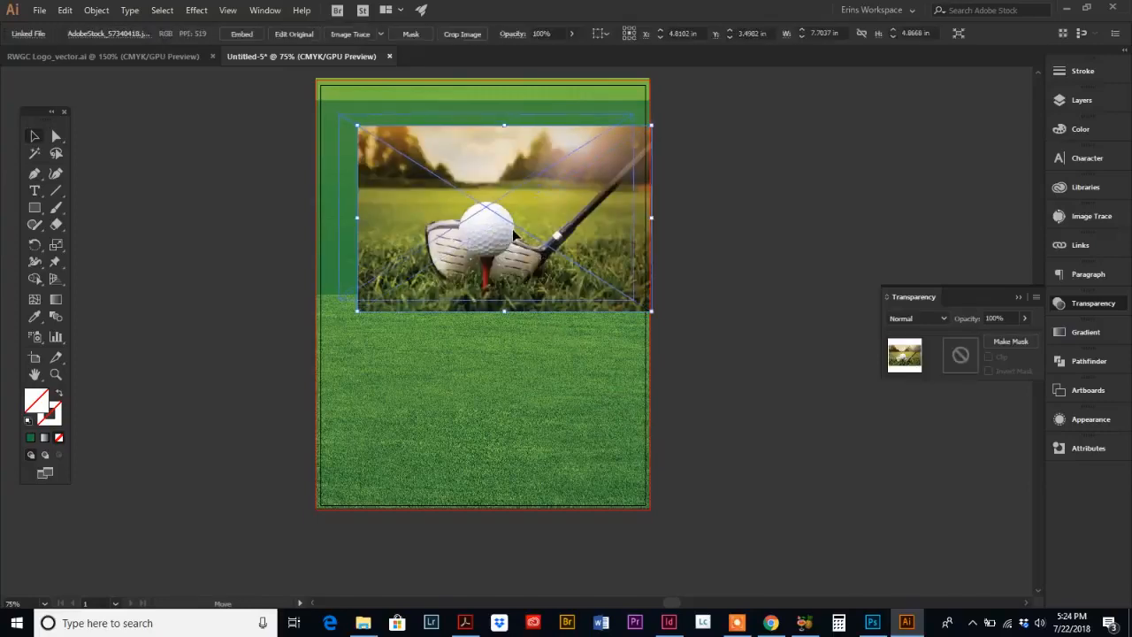
left_click_drag(504, 221, 505, 222)
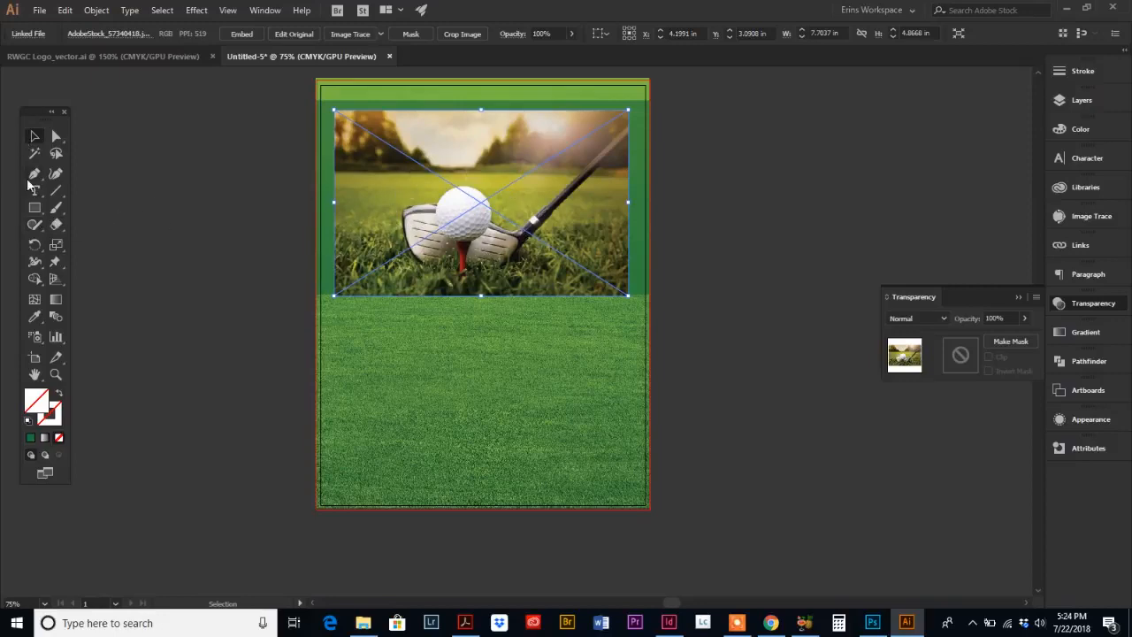
Step: Draw a circle about 3.93 in in diameter with the Ellipse tool over the golf image
left_click(34, 209)
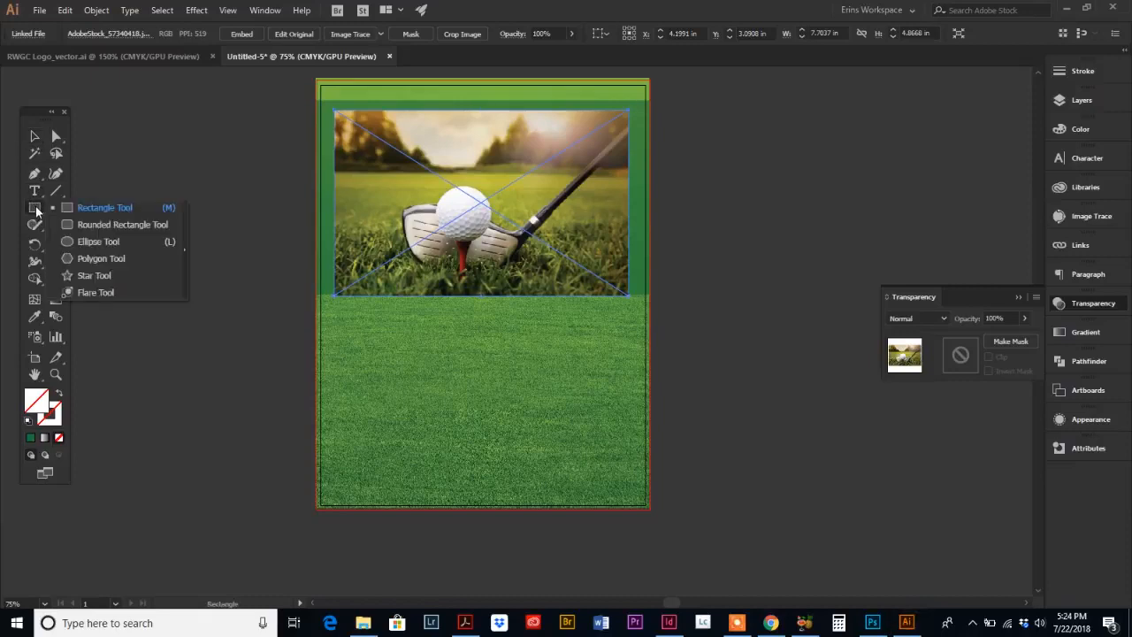
left_click(89, 243)
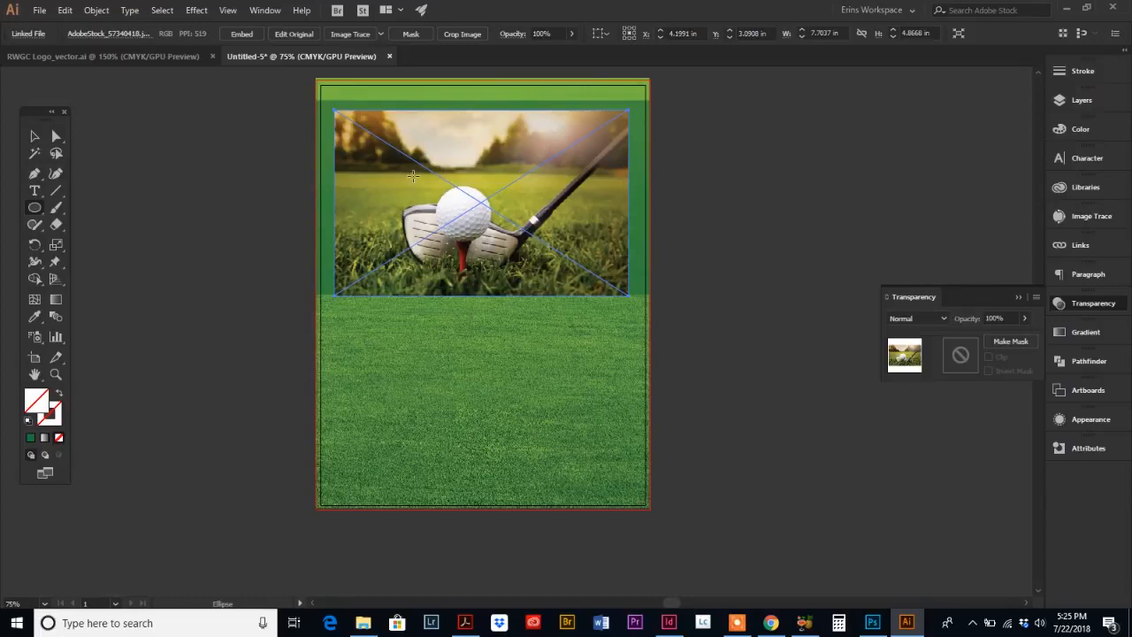
left_click_drag(413, 175, 531, 275)
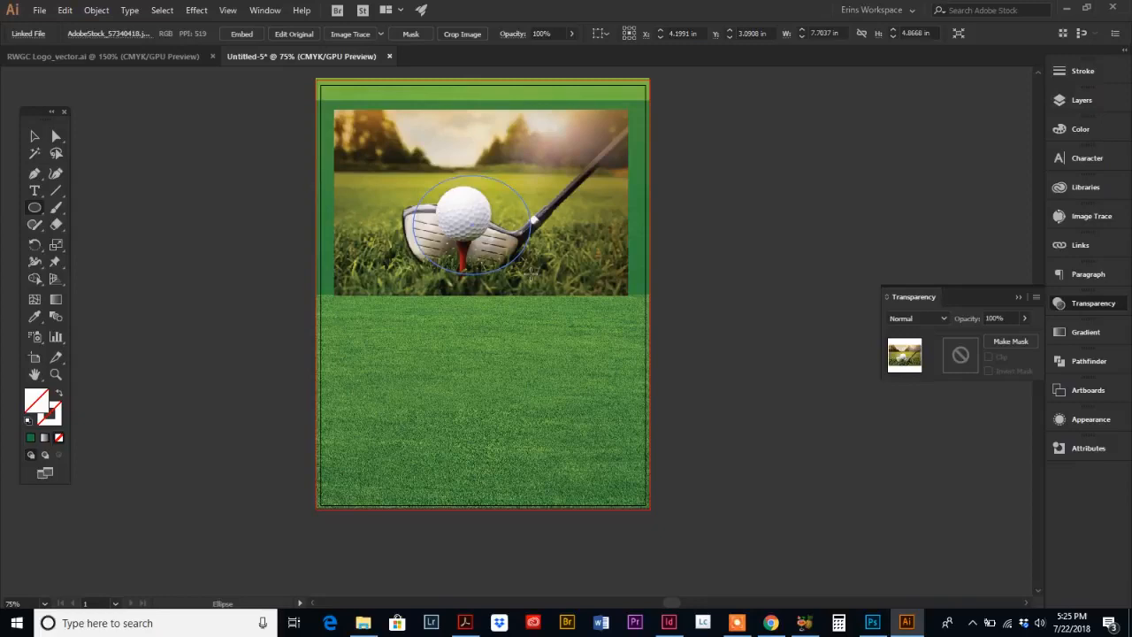
left_click_drag(531, 275, 544, 325)
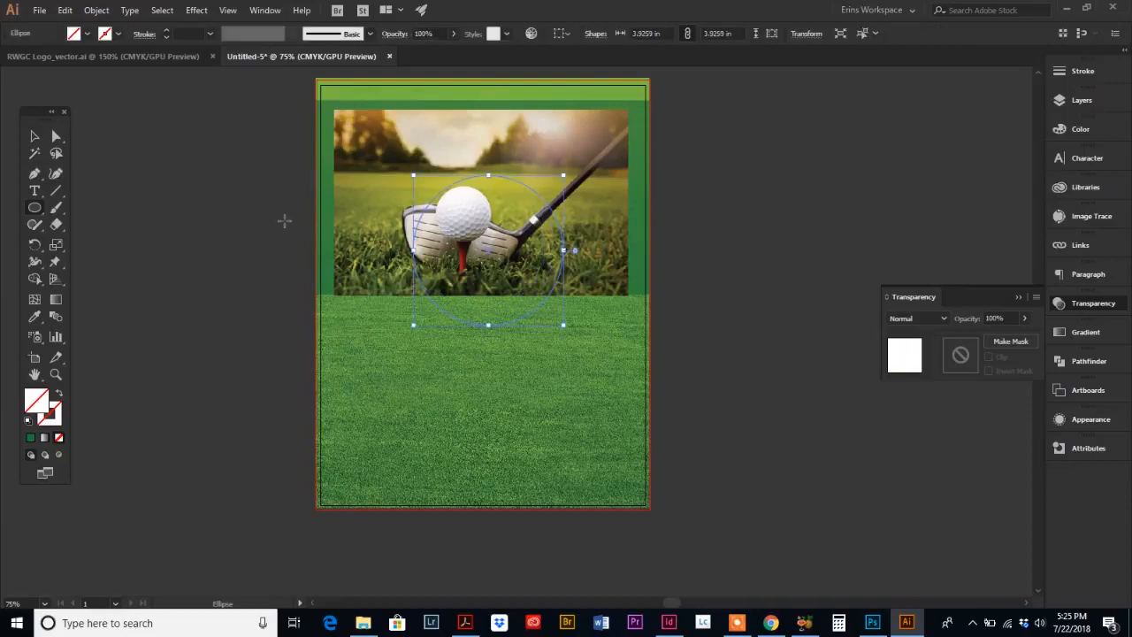
Step: Move the circle so it centers on the golf ball
left_click(33, 135)
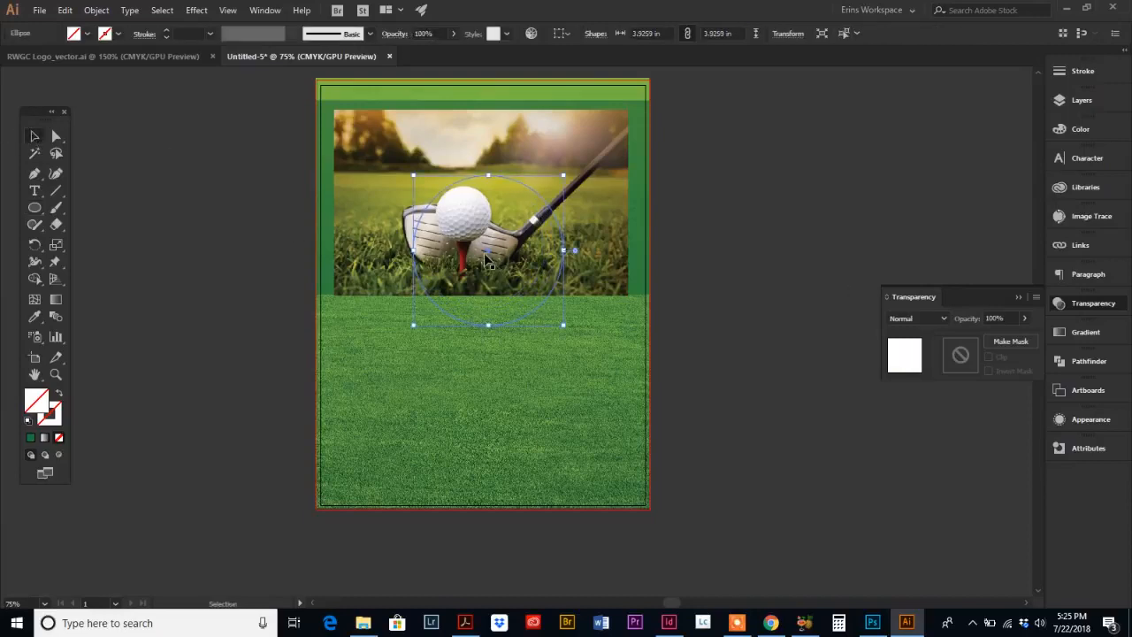
left_click_drag(492, 255, 465, 220)
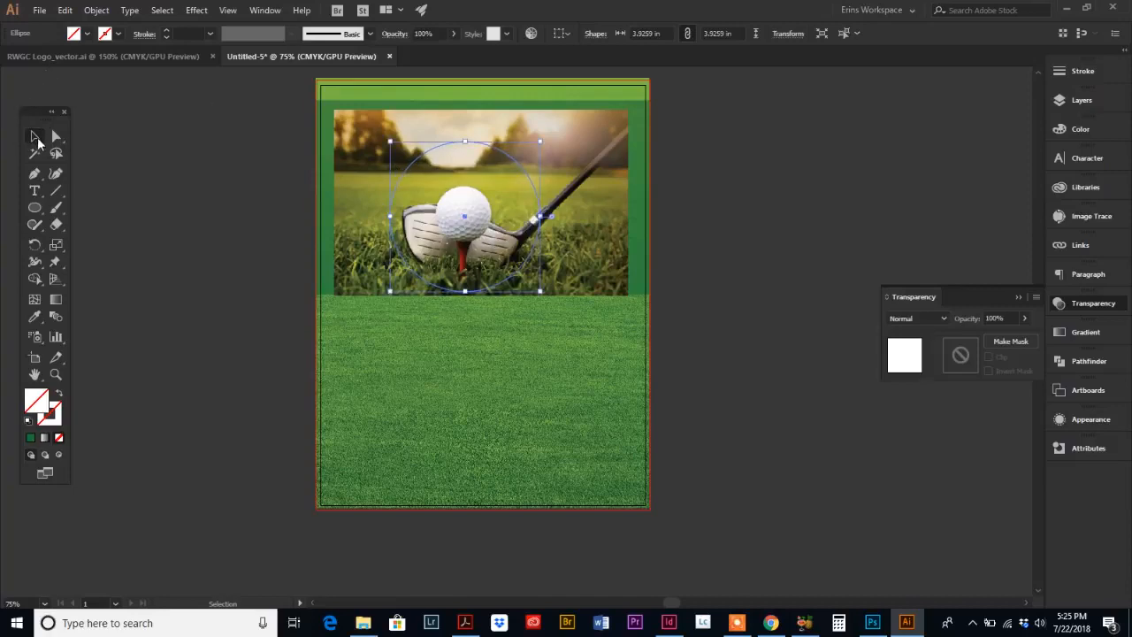
left_click(34, 138)
mouse_move(464, 216)
left_mouse_down()
mouse_move(434, 202)
mouse_move(462, 215)
left_mouse_up()
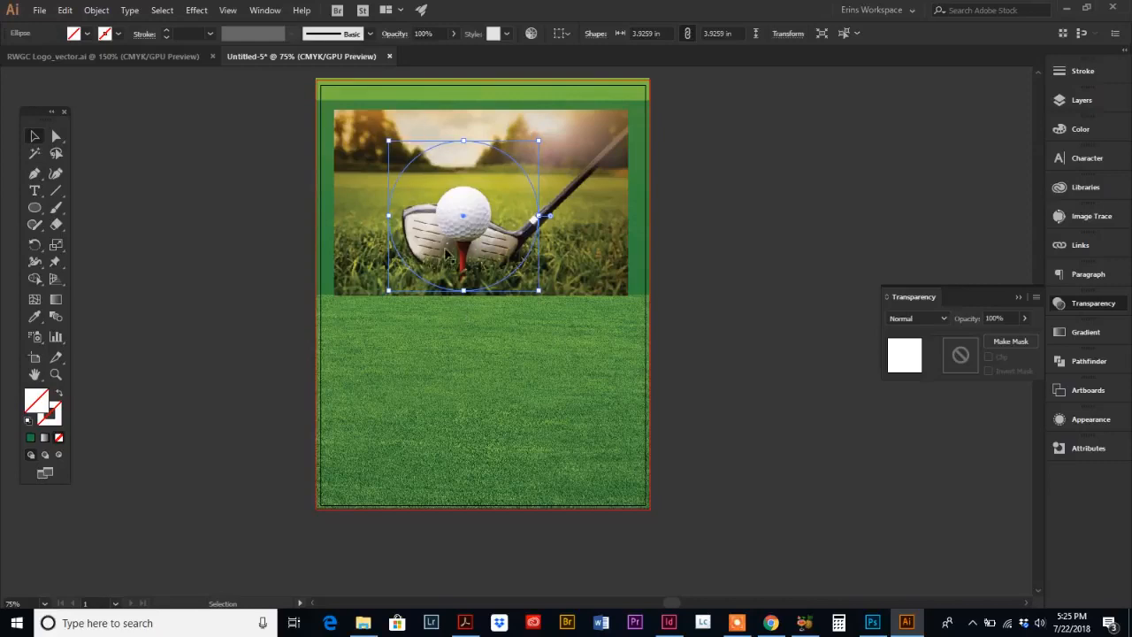
Step: Make a clipping mask from the circle and the golf image so the photo is cropped into a circle
left_click(365, 168, "shift")
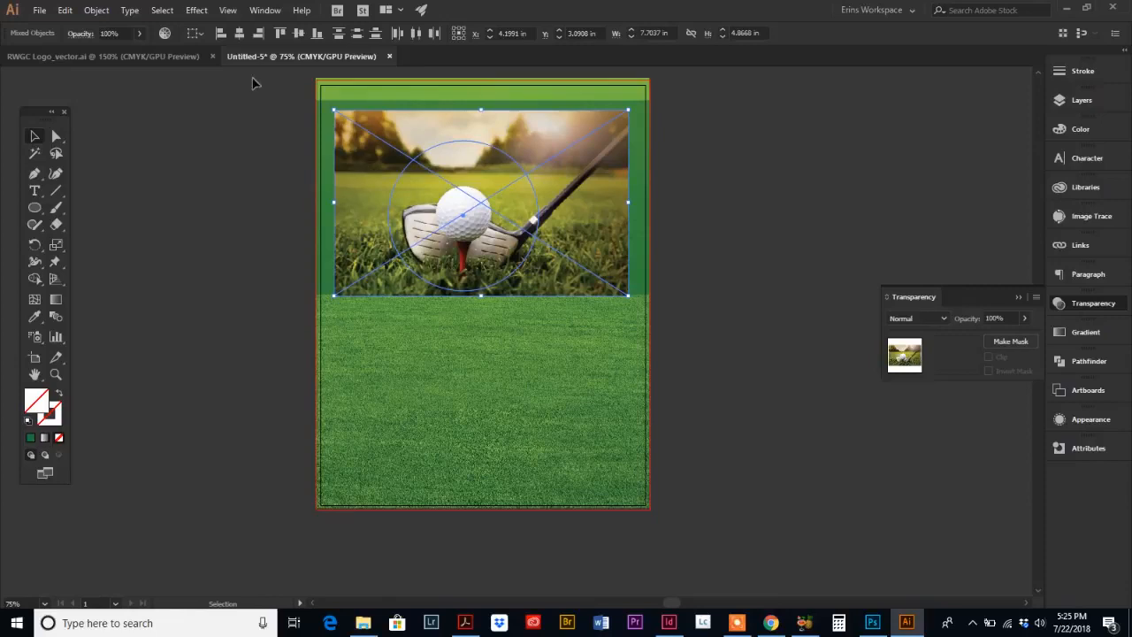
left_click(96, 10)
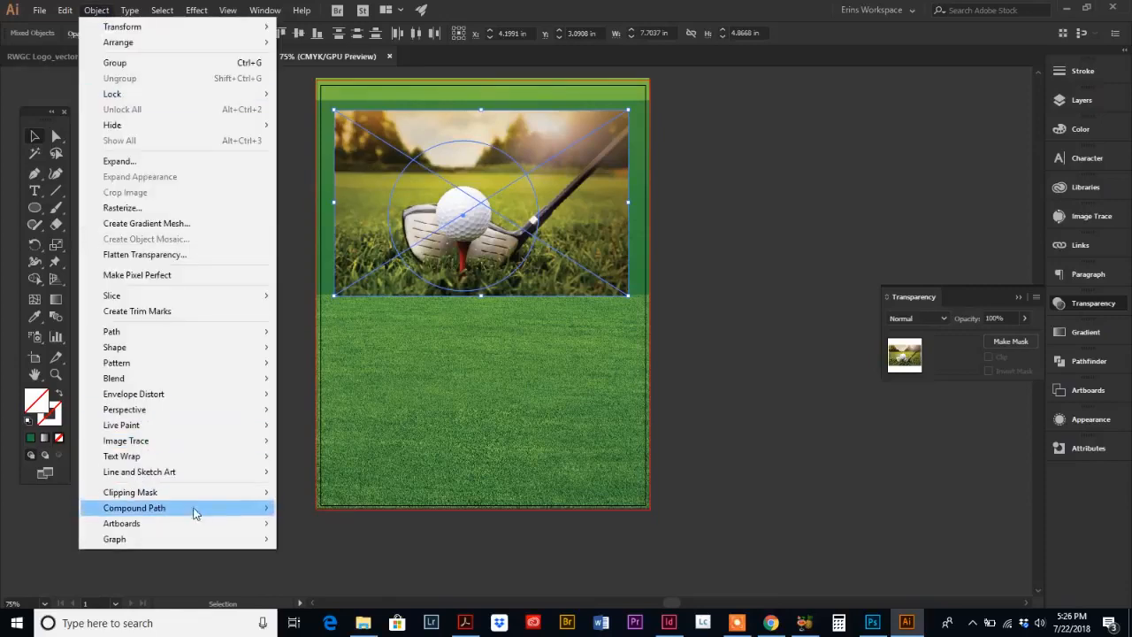
mouse_move(192, 494)
left_click(308, 493)
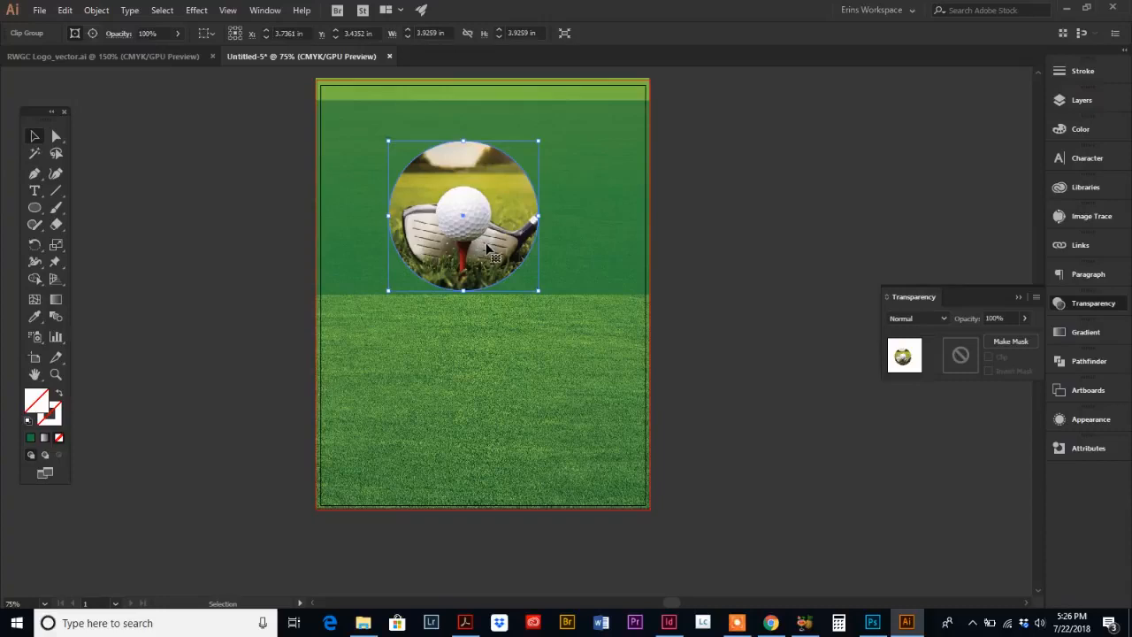
Step: Move the circular photo toward the panel's upper left and enlarge it to about 5.61 in across
left_click_drag(494, 251, 444, 228)
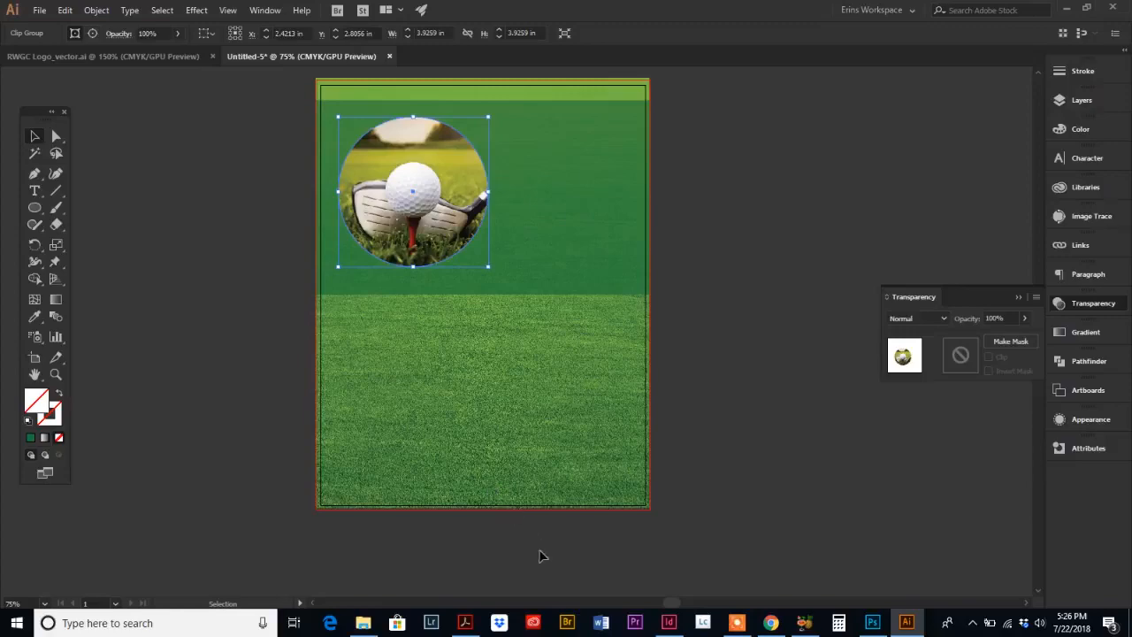
left_click(464, 623)
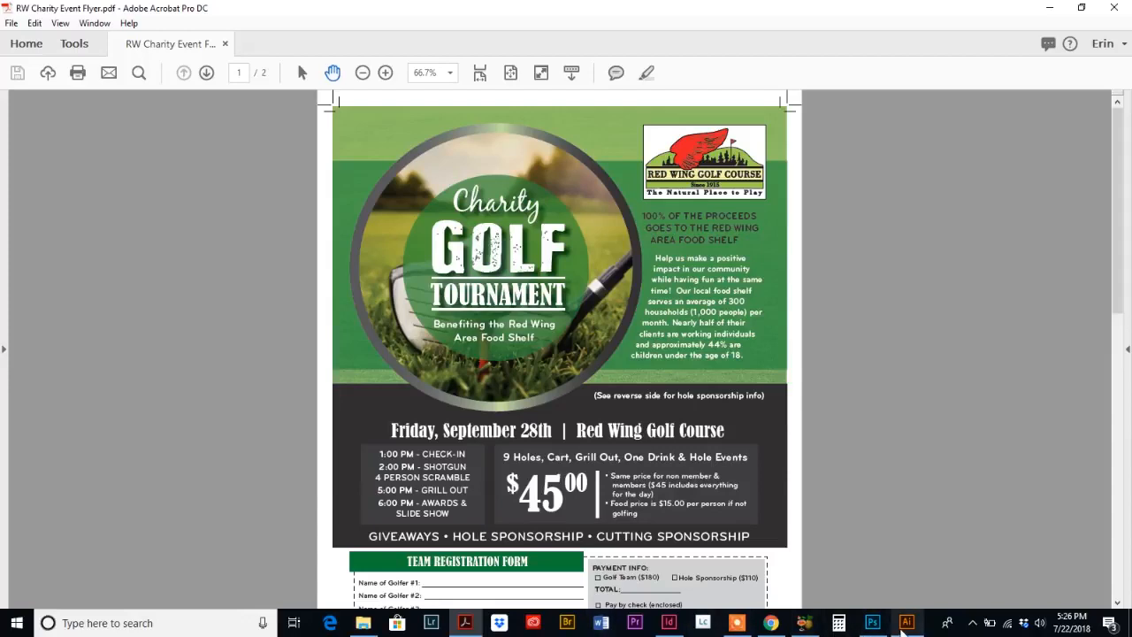
left_click(907, 623)
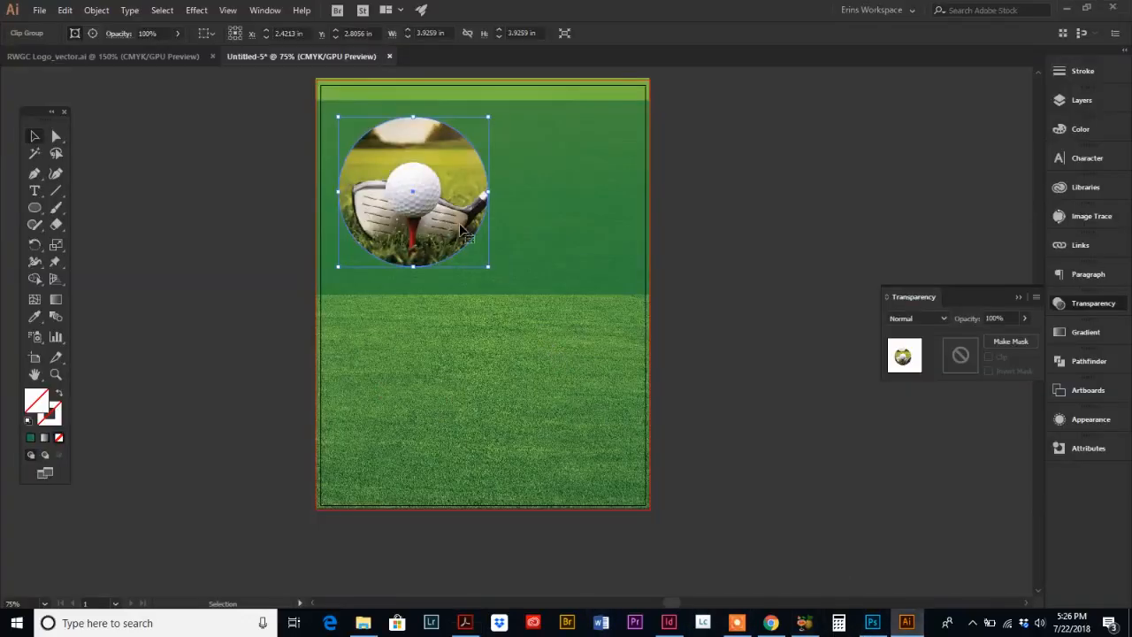
left_click_drag(490, 267, 492, 297)
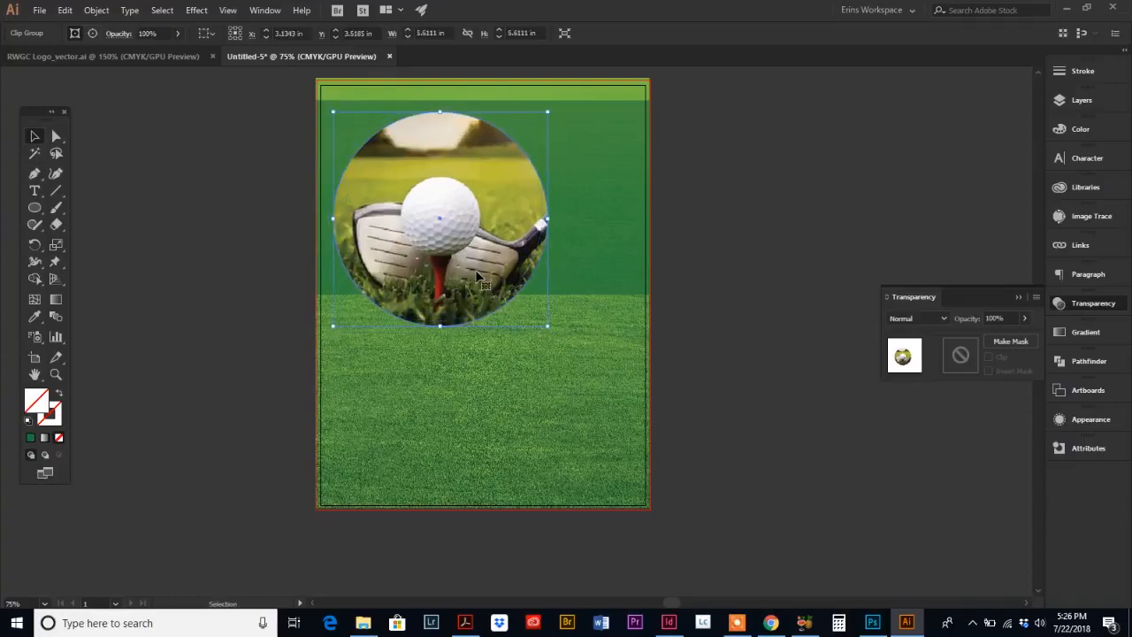
Step: Apply a linear gradient to the stroke of the circular photo
left_click(56, 136)
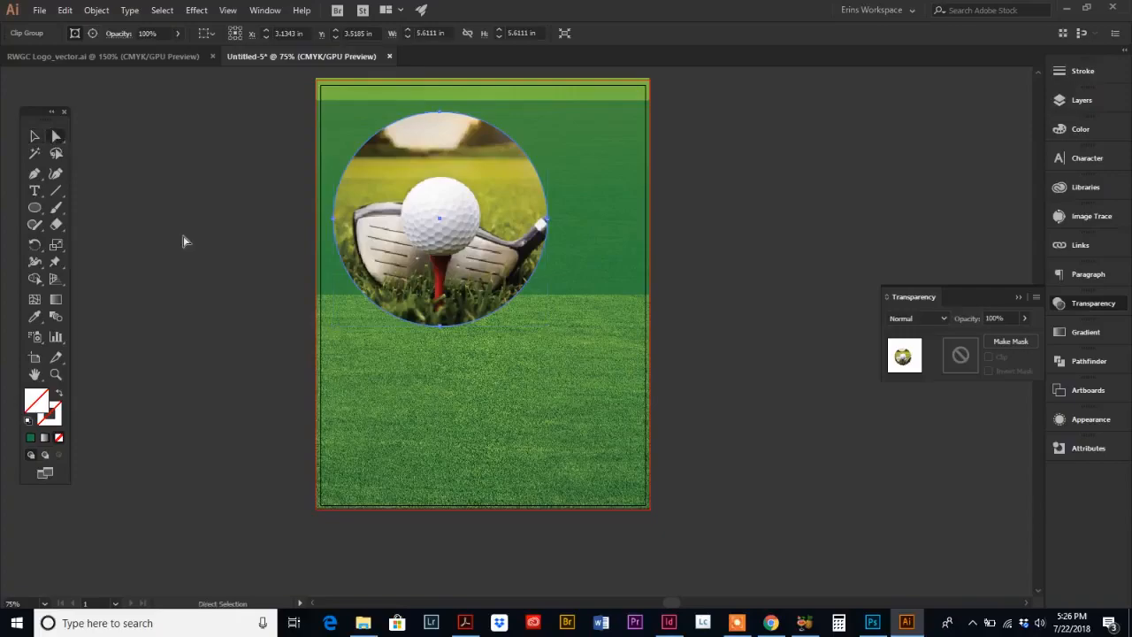
left_click(465, 623)
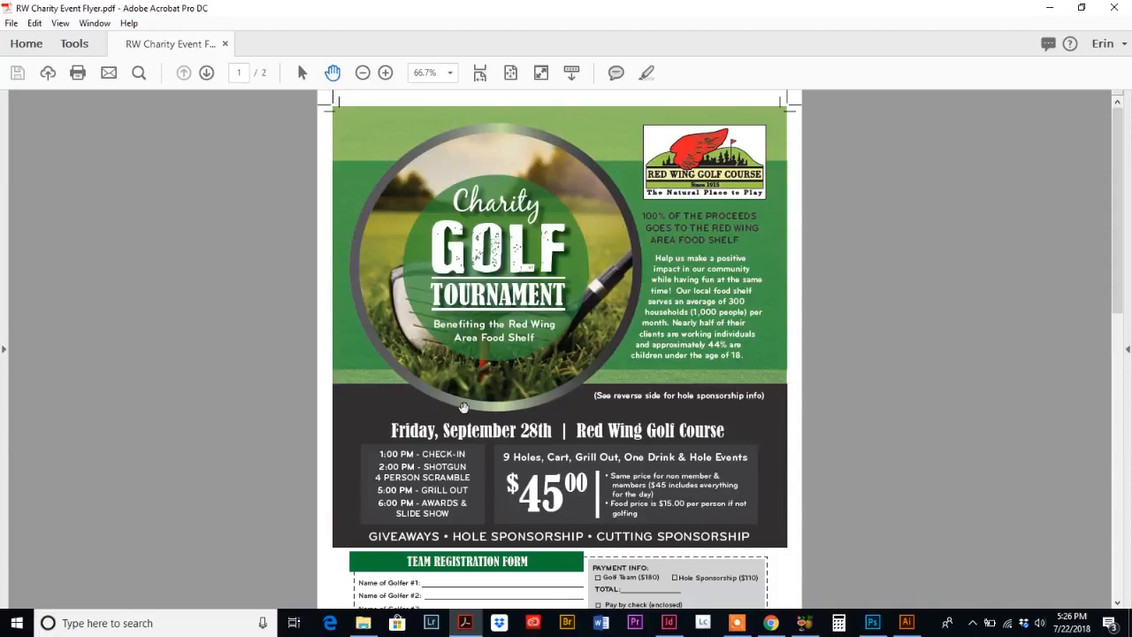
left_click(907, 623)
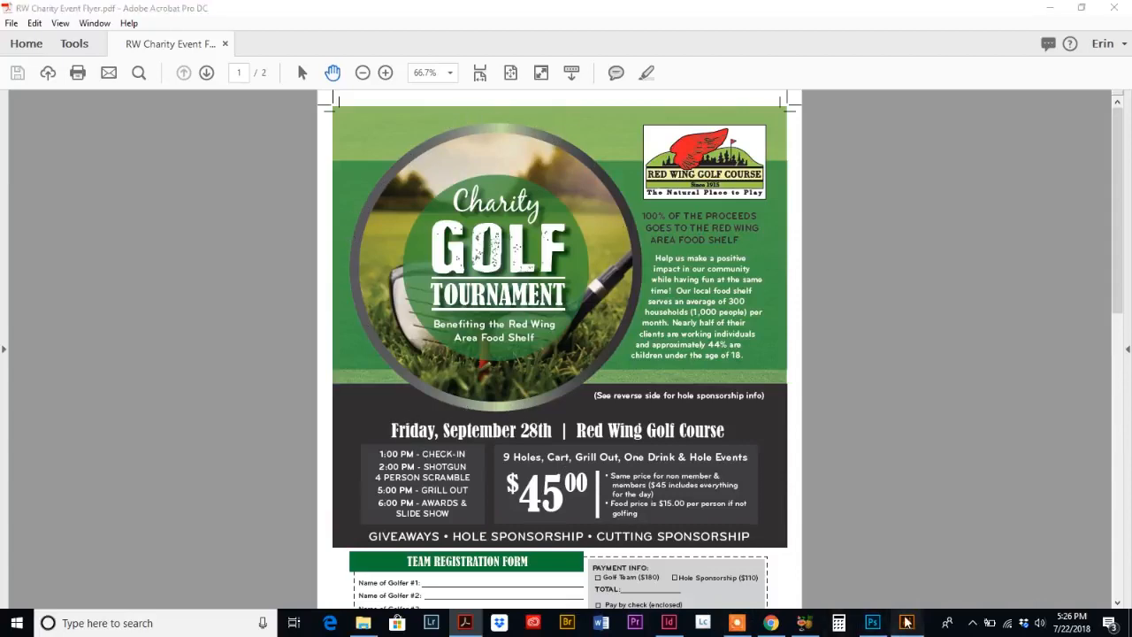
left_click(36, 139)
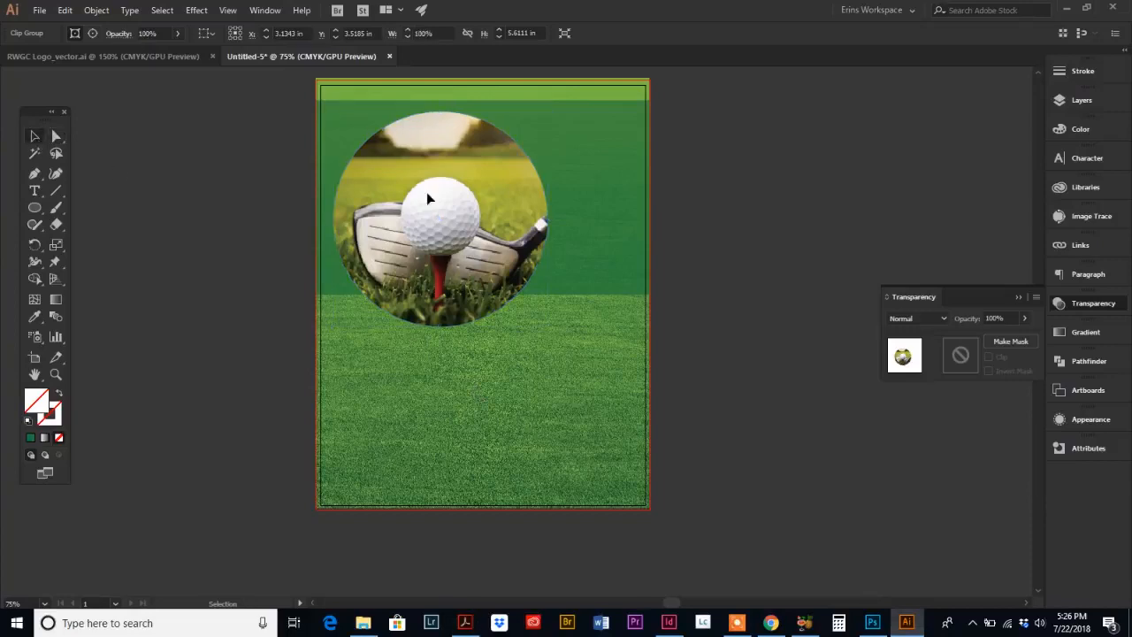
left_click(96, 115)
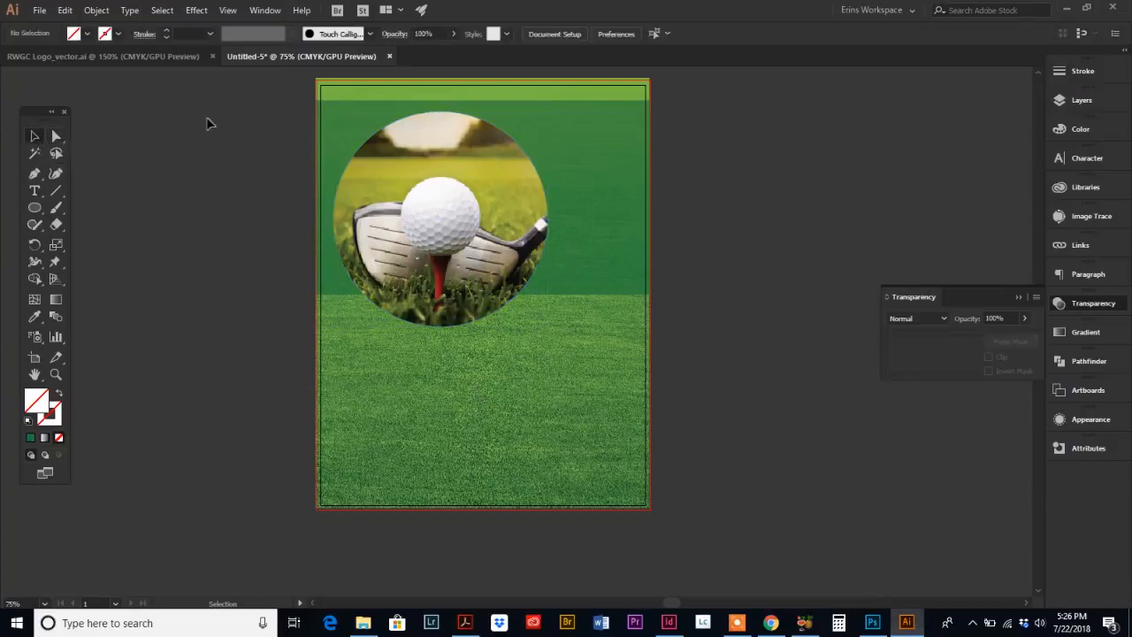
left_click(489, 181)
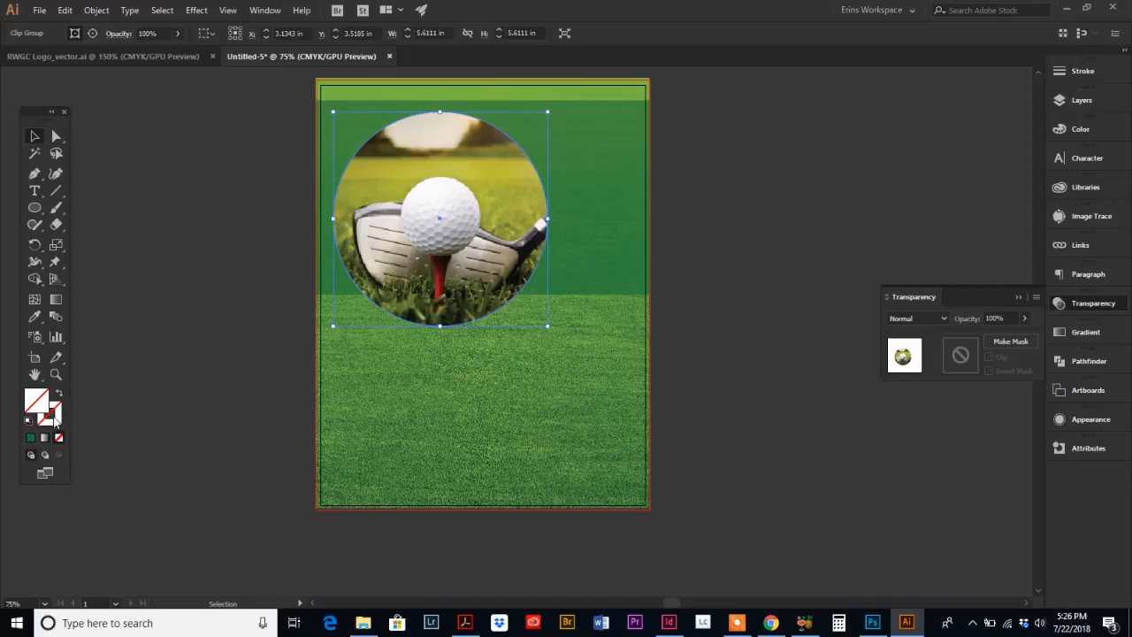
left_click(55, 422)
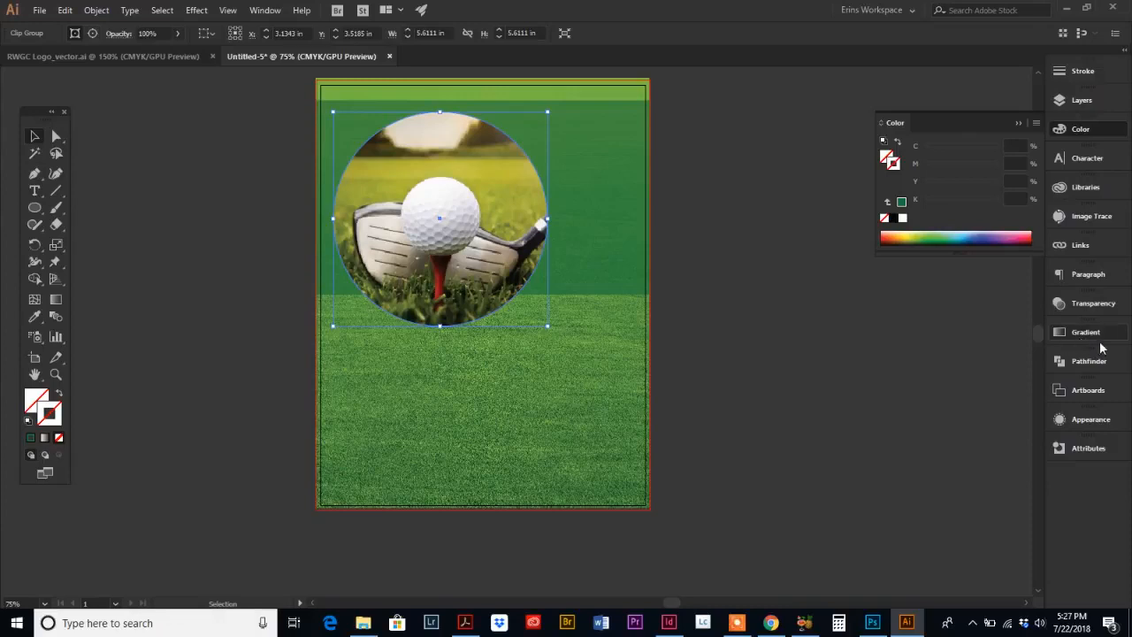
left_click(258, 10)
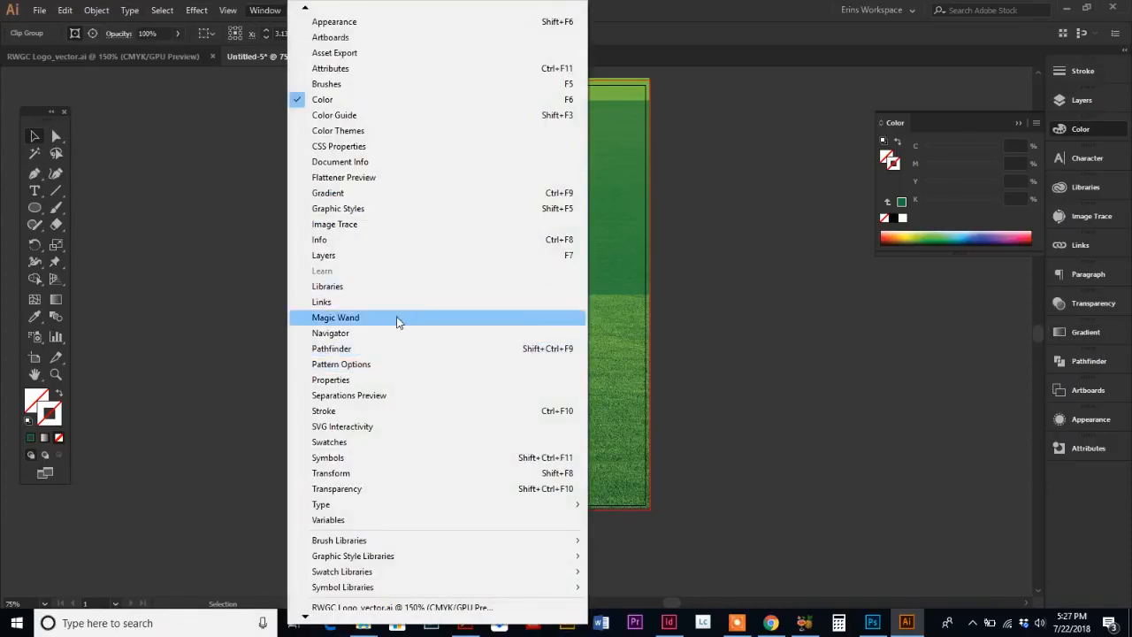
left_click(358, 193)
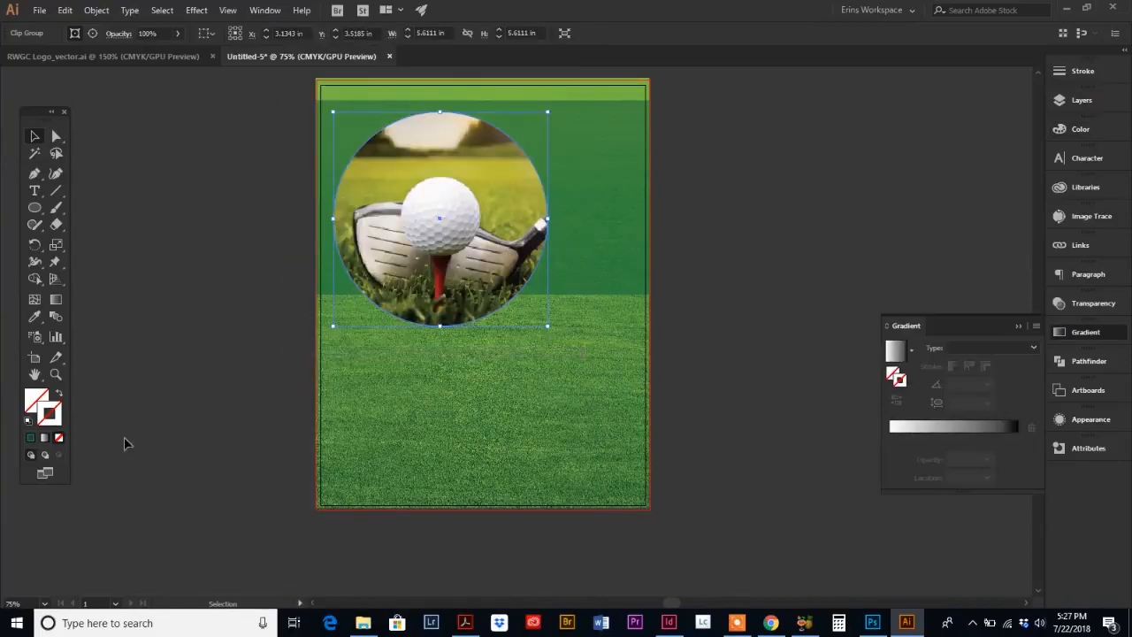
left_click(896, 351)
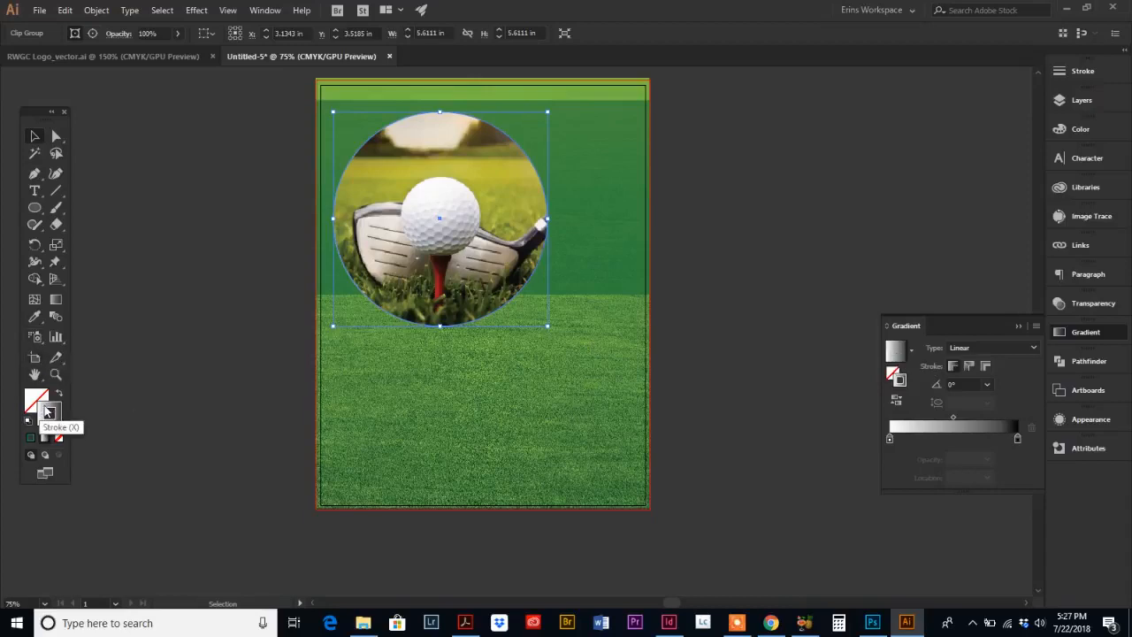
left_click(272, 306)
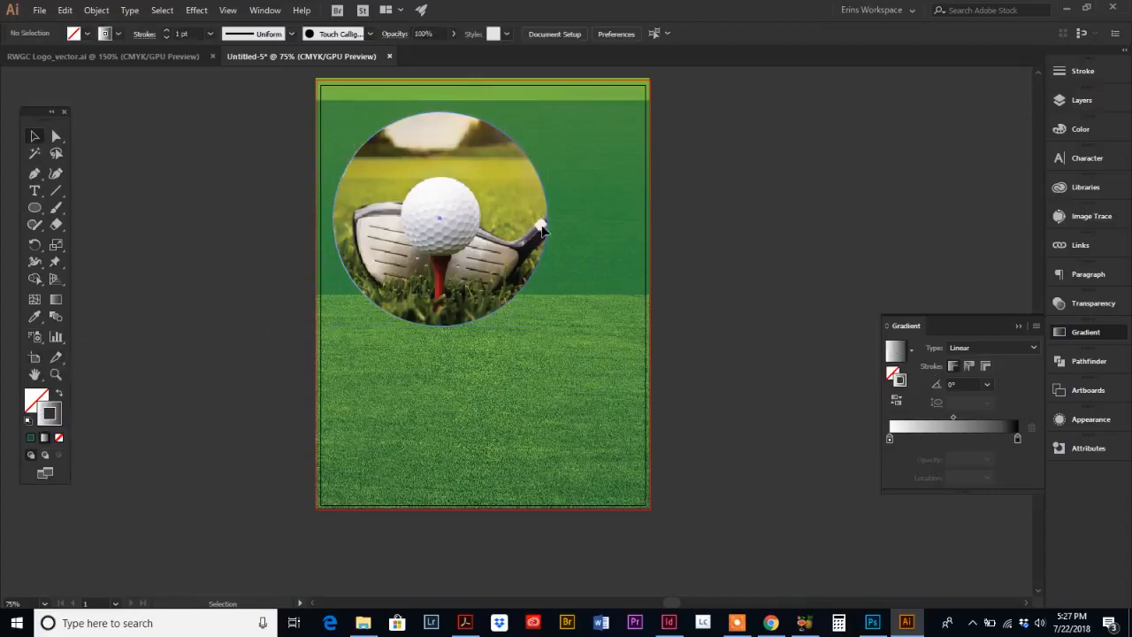
left_click_drag(510, 283, 494, 327)
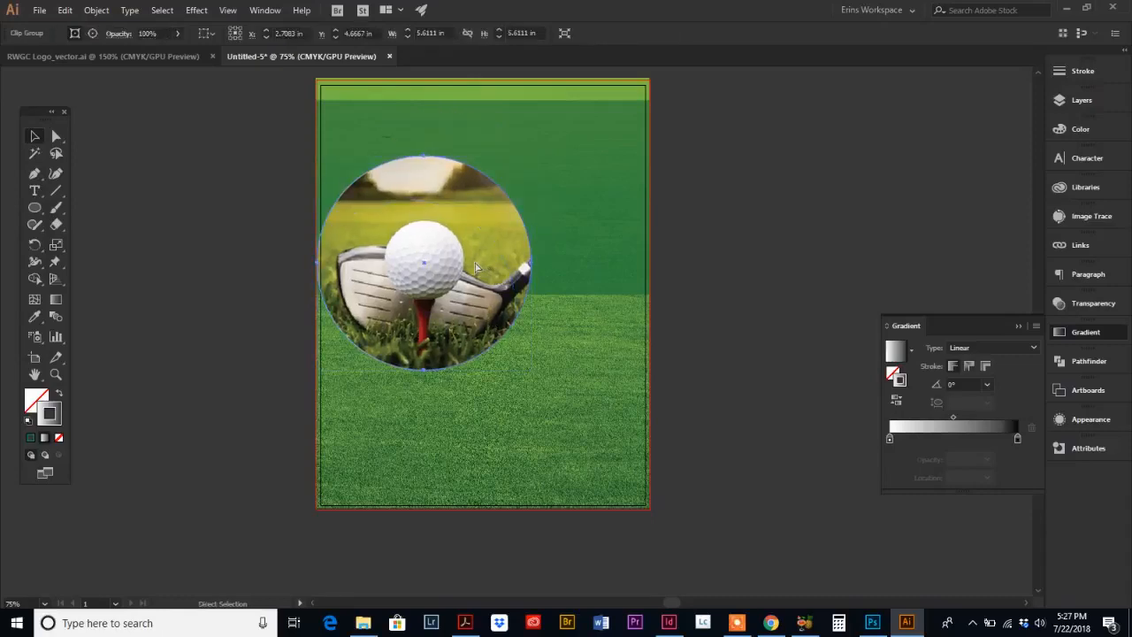
key("ctrl+z")
left_click(325, 175)
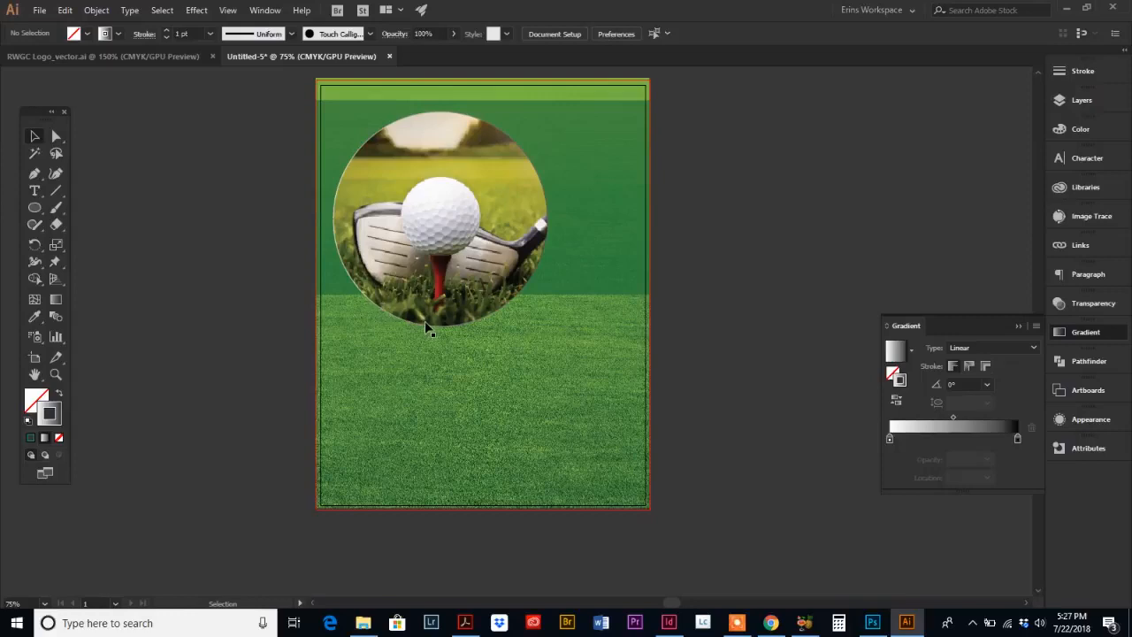
Step: Increase the circular photo's stroke weight to 13 pt
left_click(449, 192)
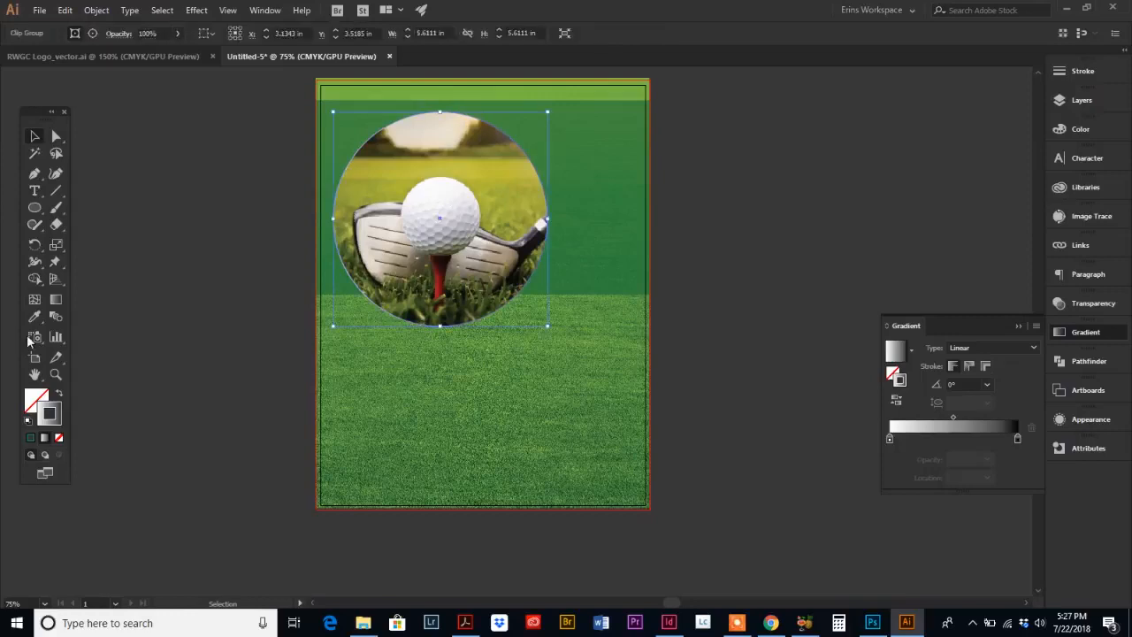
left_click(1079, 76)
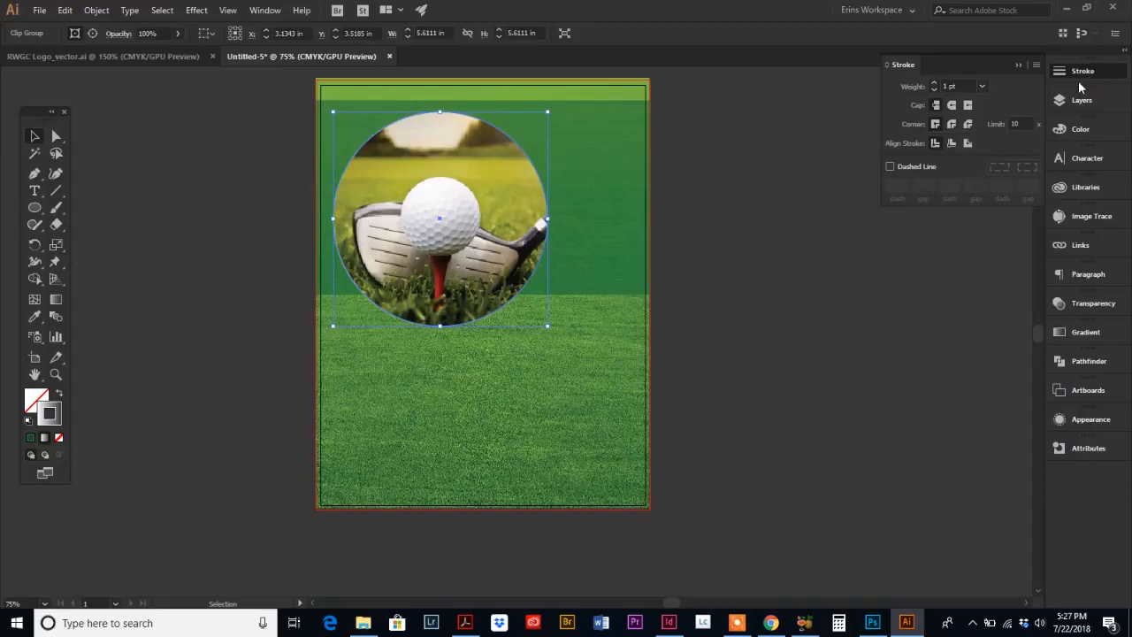
left_click(933, 83)
left_click(934, 82)
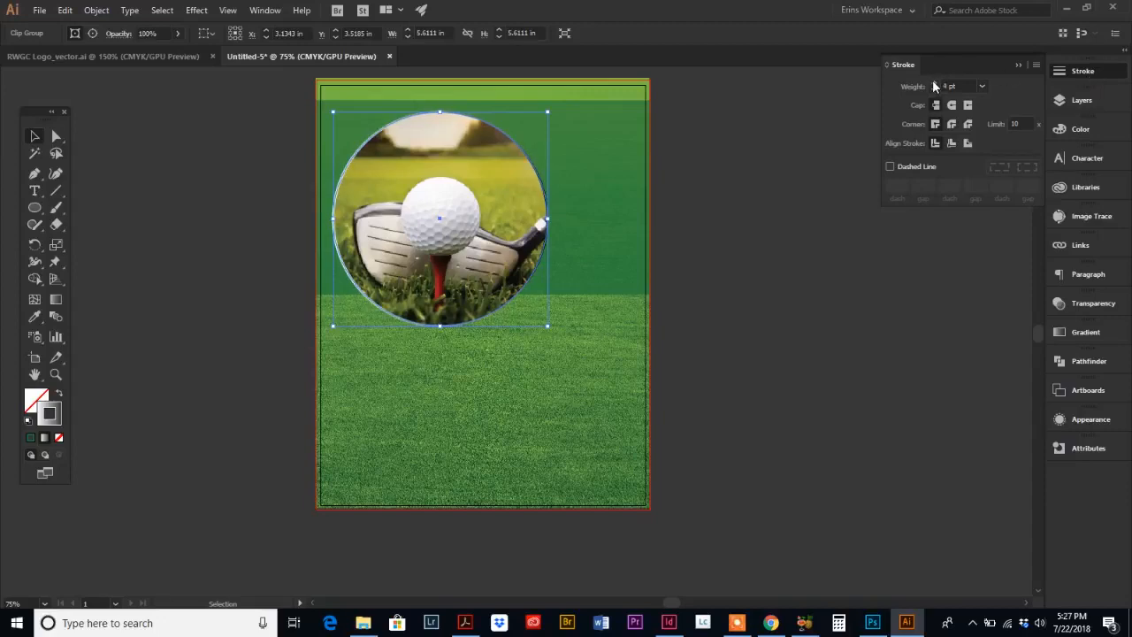
left_click(933, 82)
left_click(933, 83)
left_click(933, 82)
left_click(933, 82)
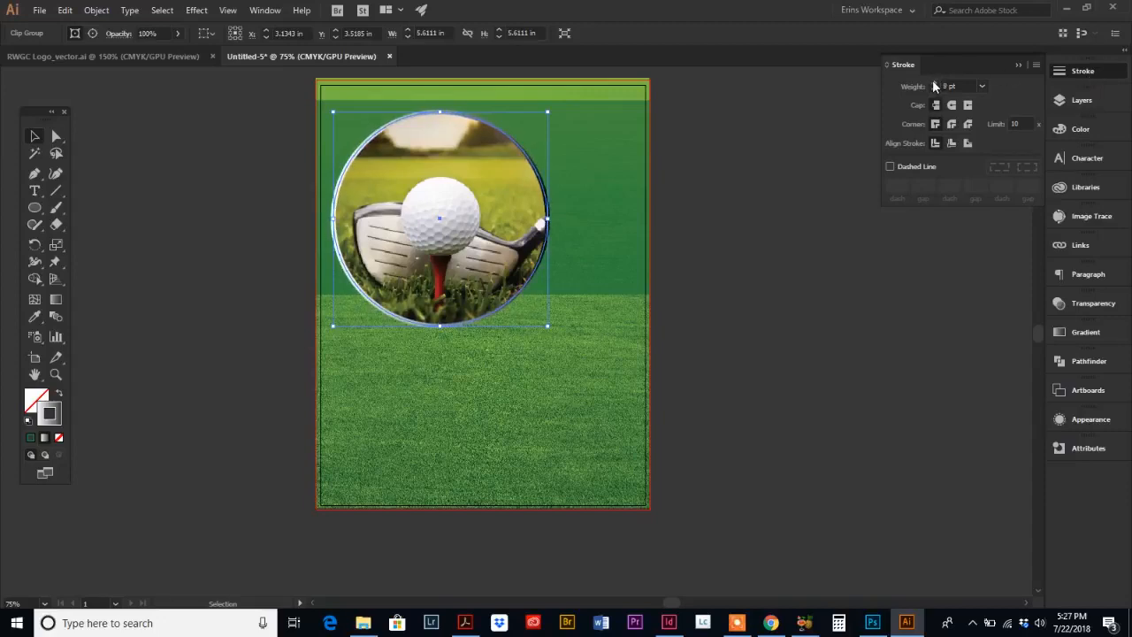
left_click(933, 82)
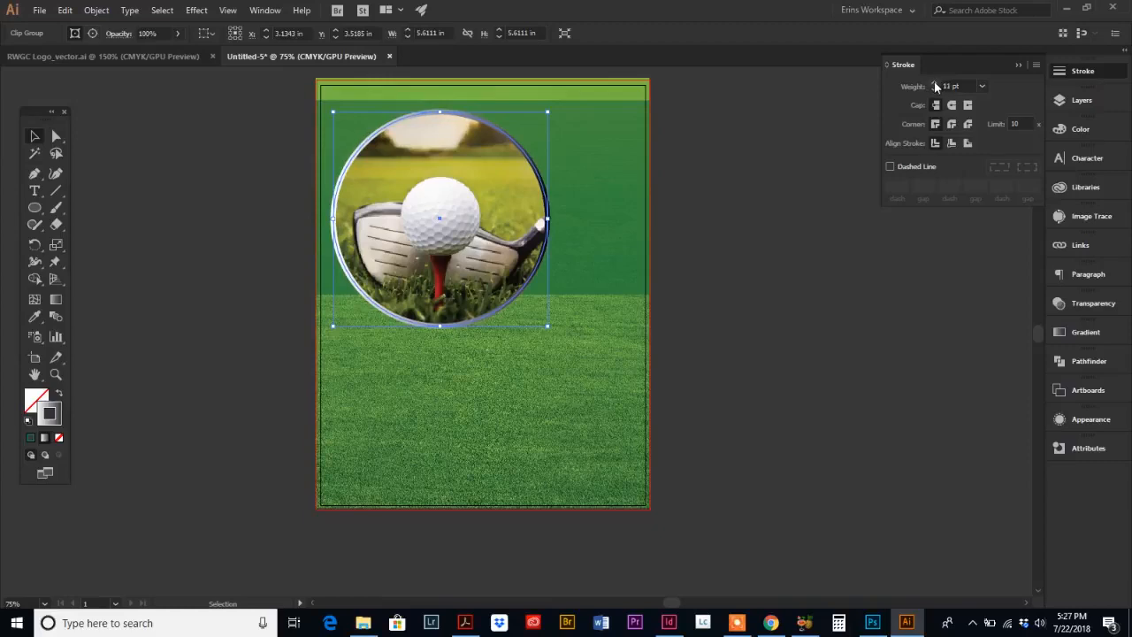
left_click(933, 83)
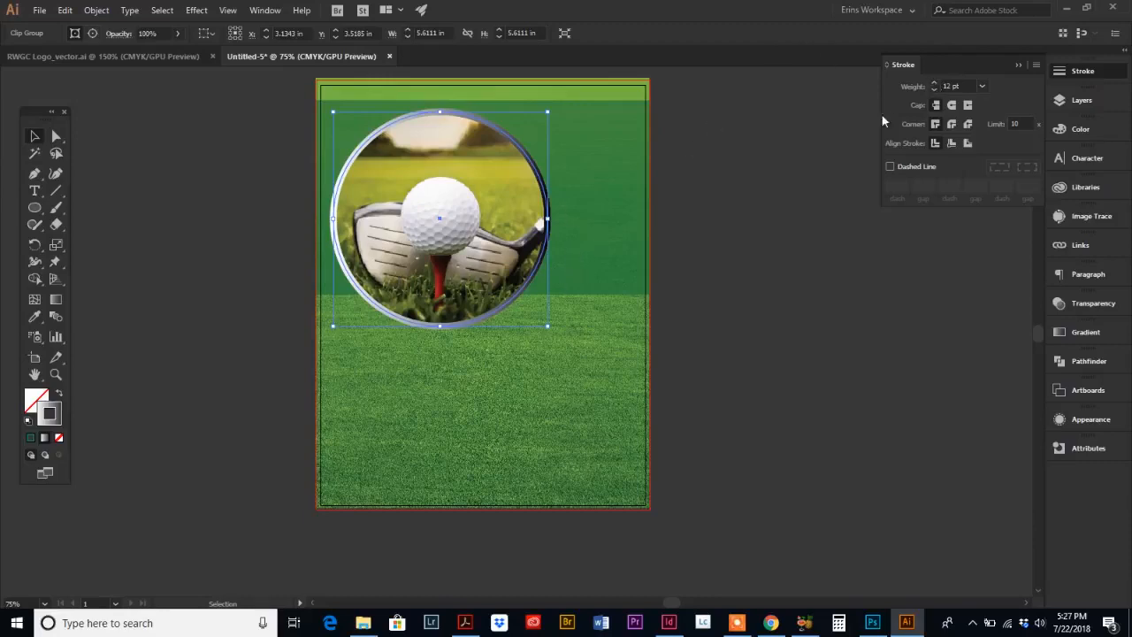
left_click(934, 83)
left_click(698, 257)
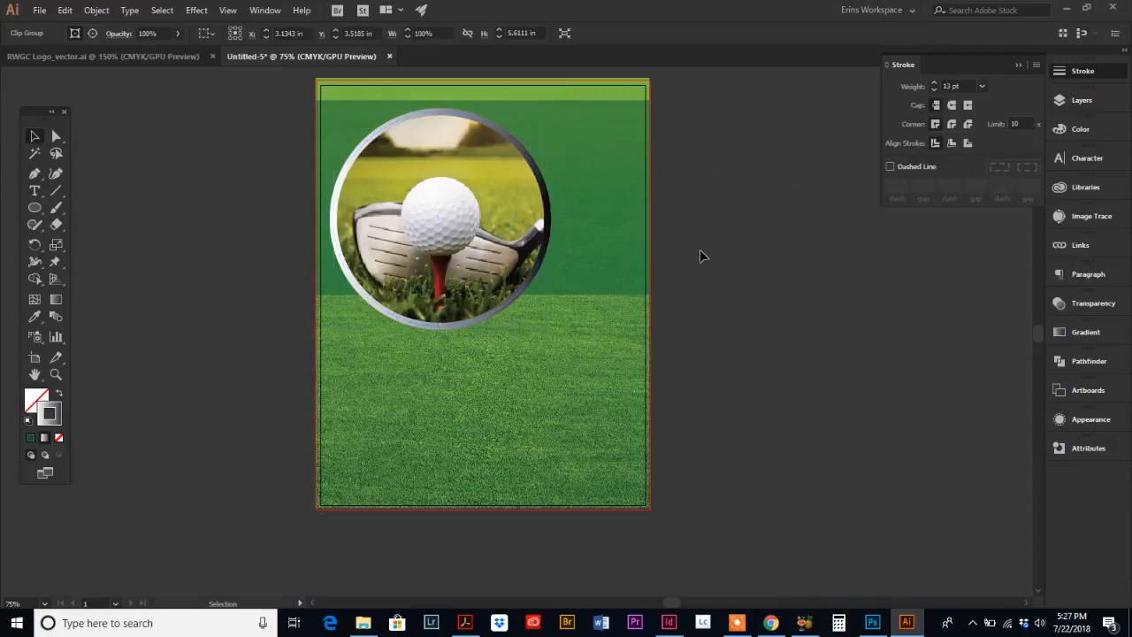
left_click(491, 140)
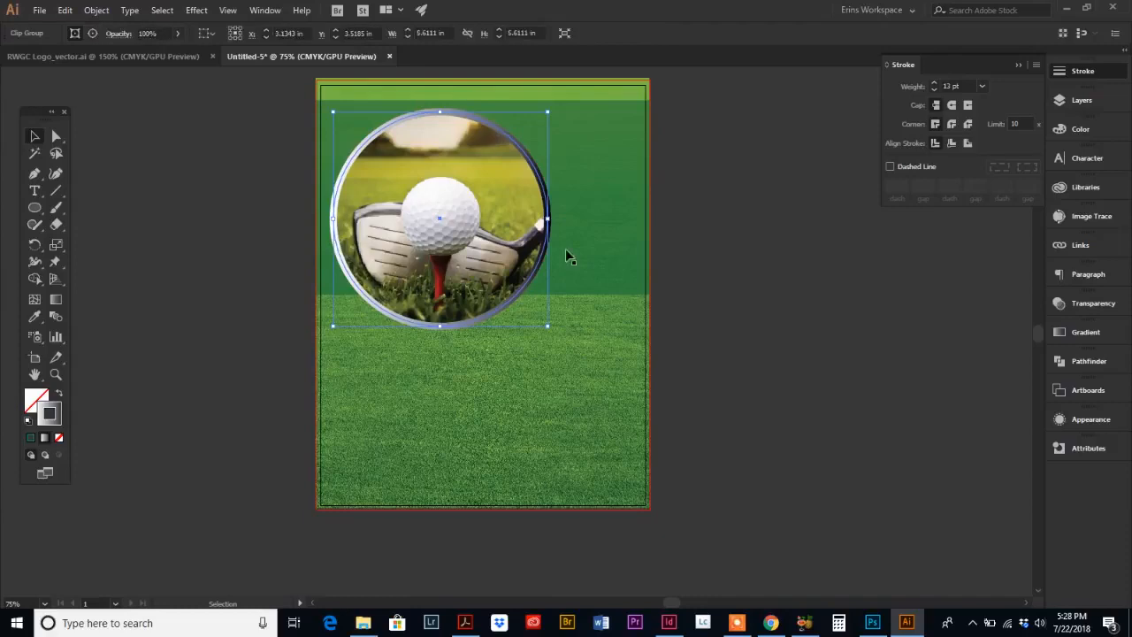
Step: Switch to the reference flyer PDF in Acrobat and back to Illustrator to compare the design
left_click(465, 623)
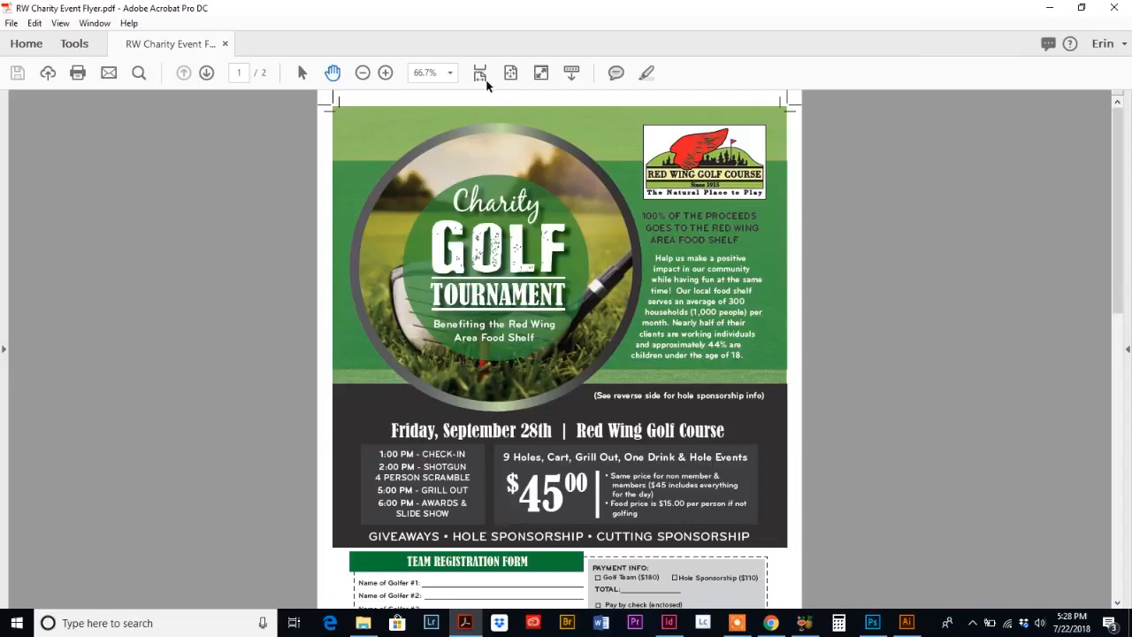
left_click(907, 622)
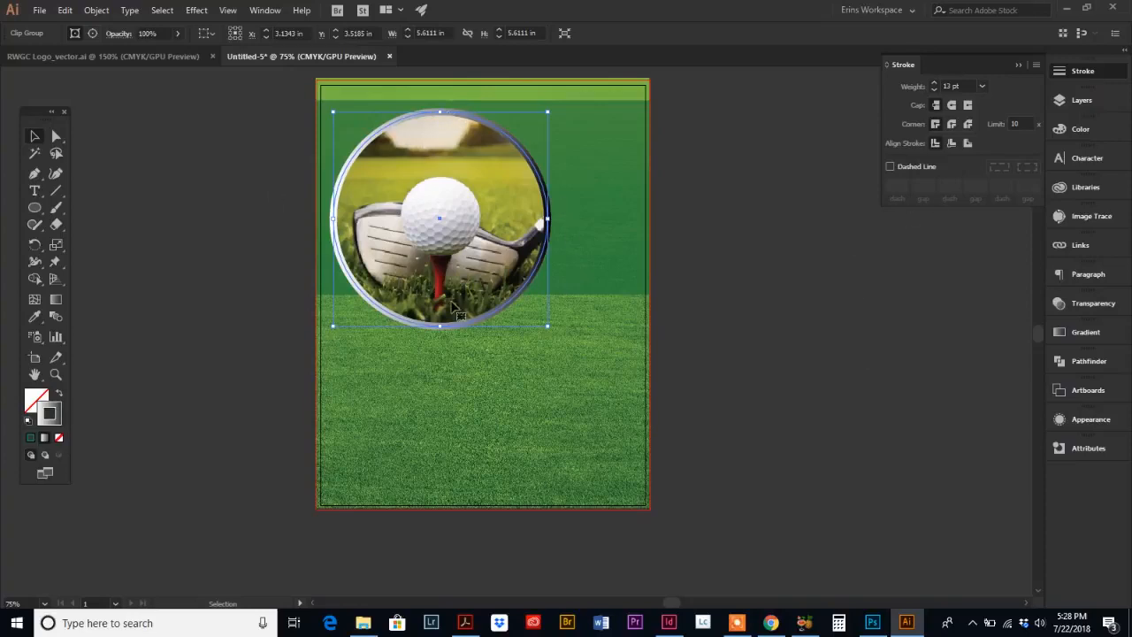
Step: Set the left stop of the circular photo's stroke gradient to 62% black
left_click(1085, 333)
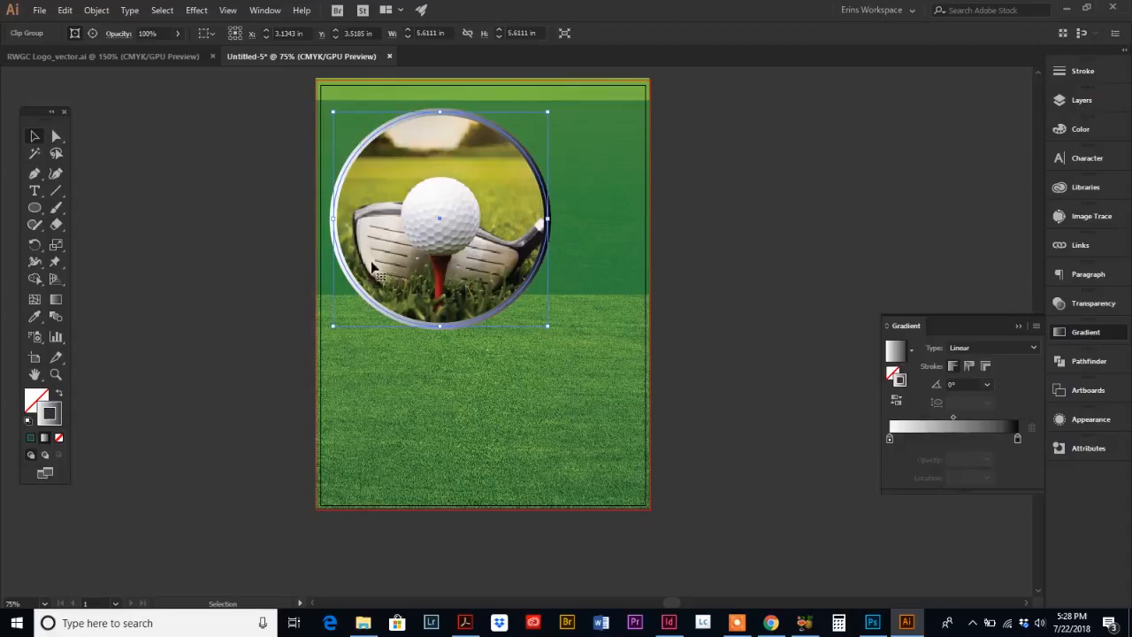
left_click(890, 440)
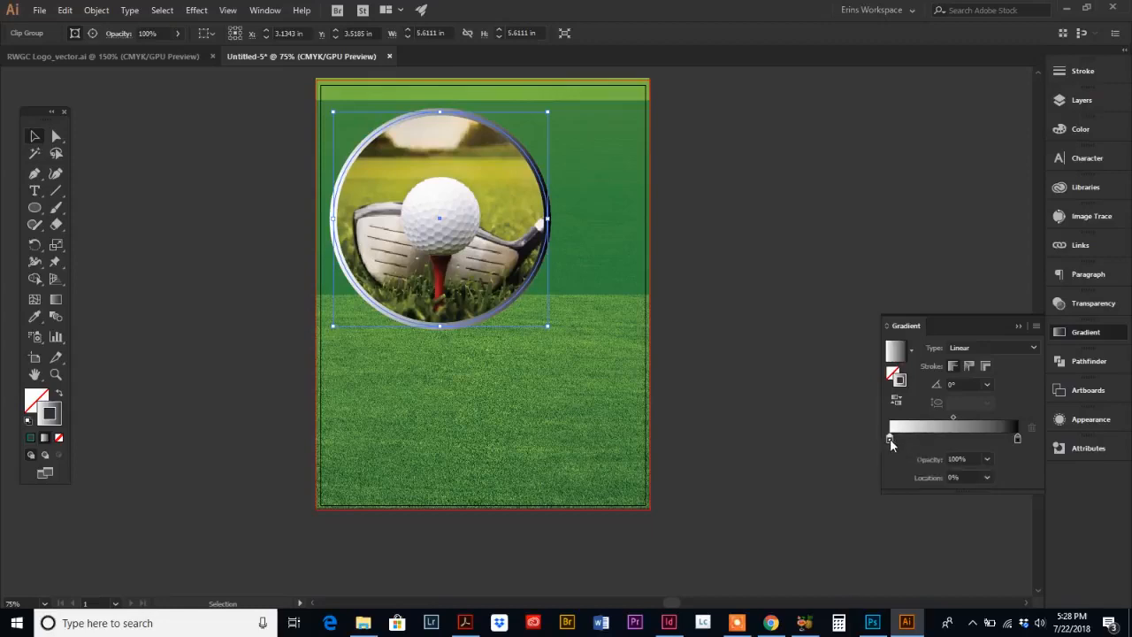
double_click(890, 439)
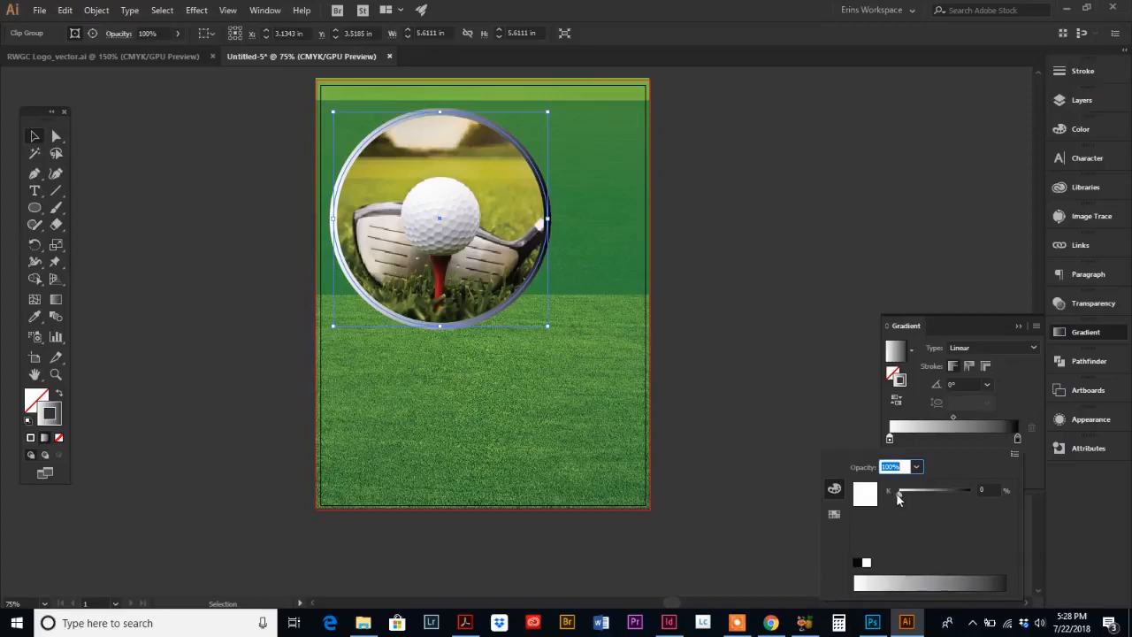
left_click_drag(898, 500, 941, 500)
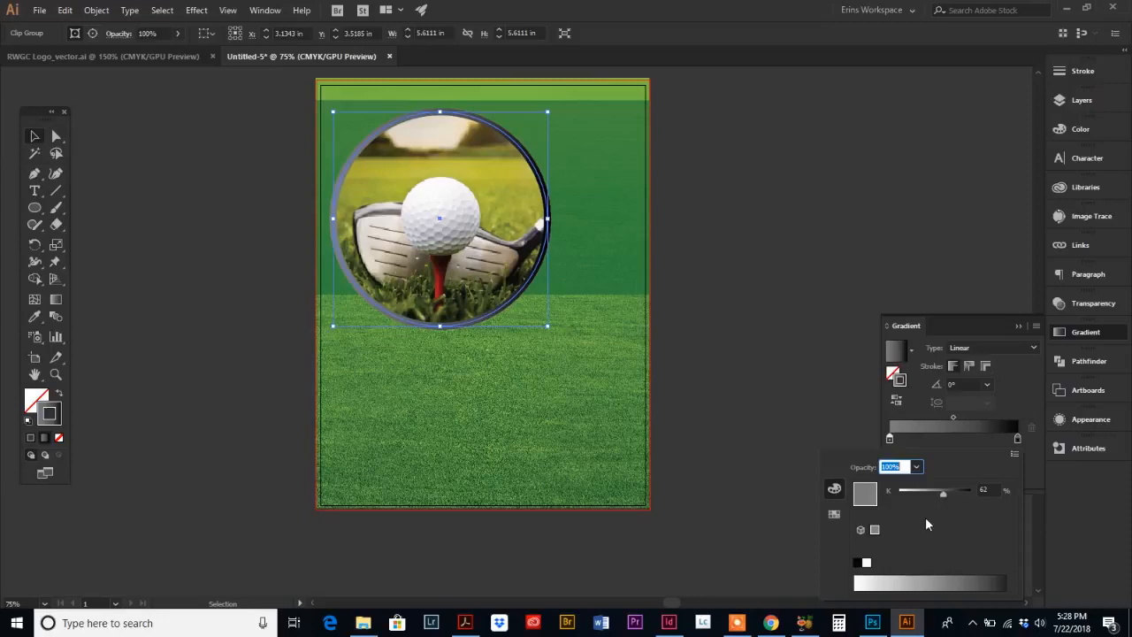
left_click(947, 445)
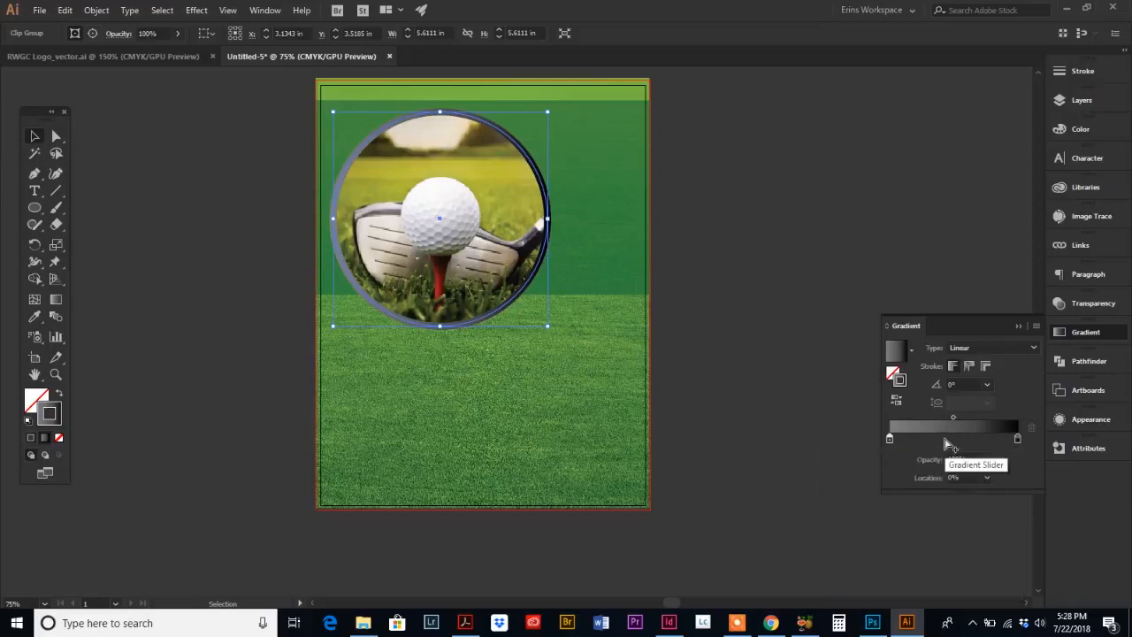
Step: Set the right stop of the stroke gradient to 90% black
double_click(1017, 439)
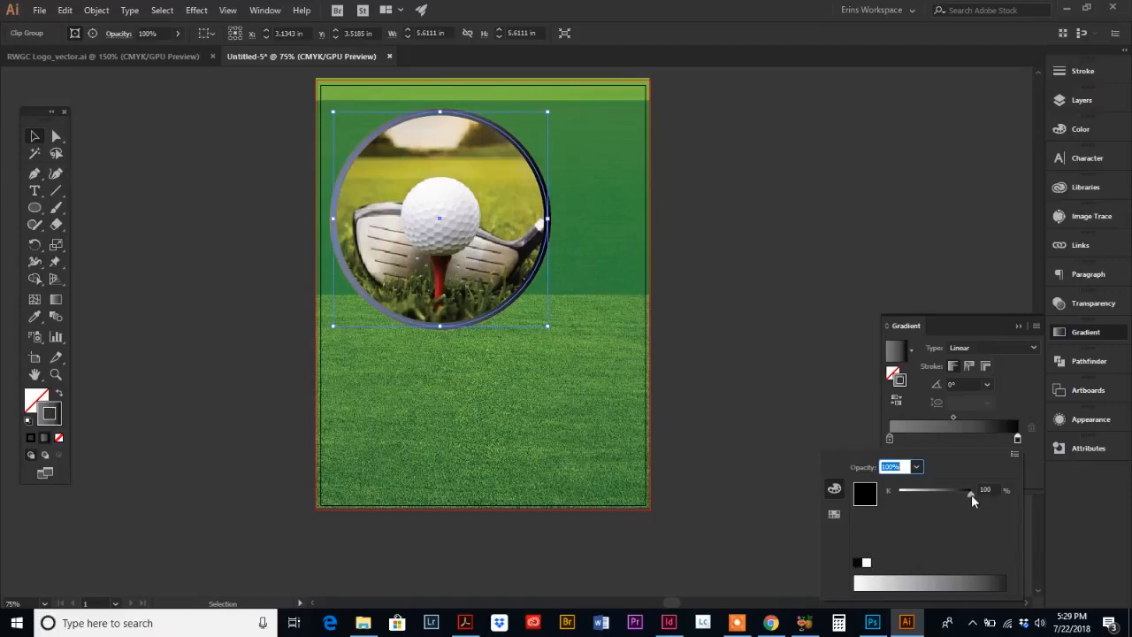
left_click_drag(972, 493, 968, 492)
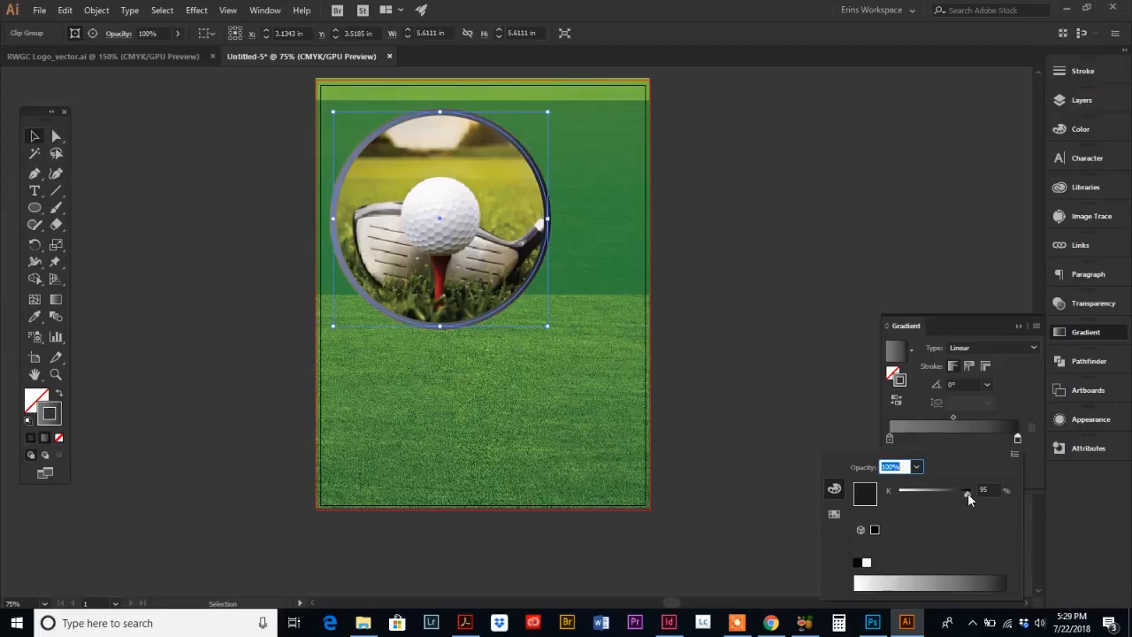
left_click_drag(968, 492, 964, 492)
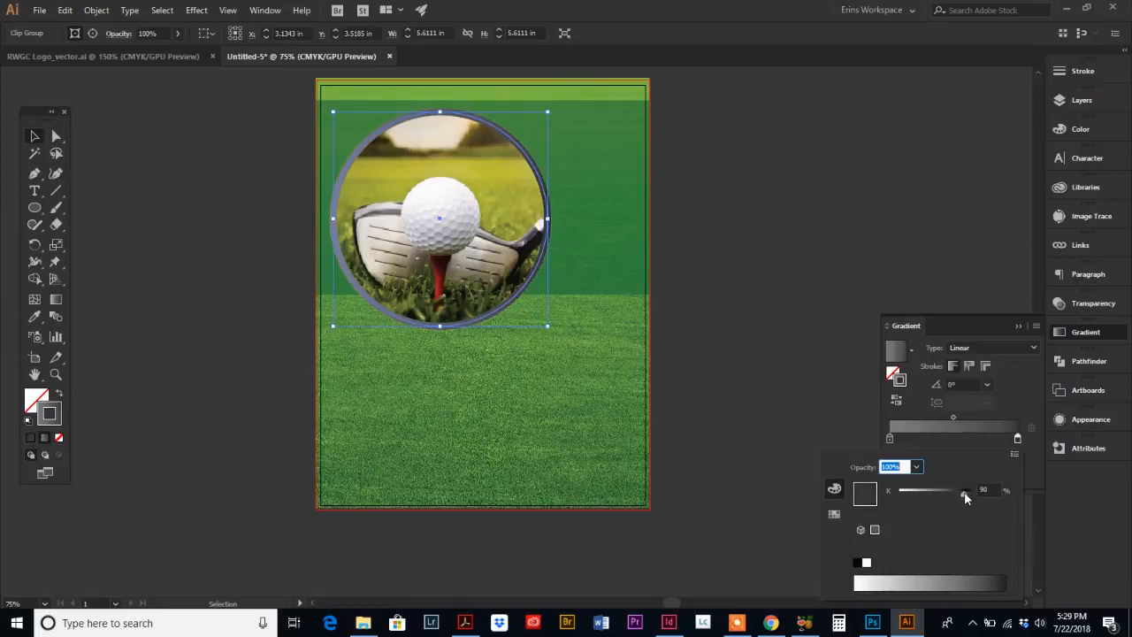
left_click(789, 333)
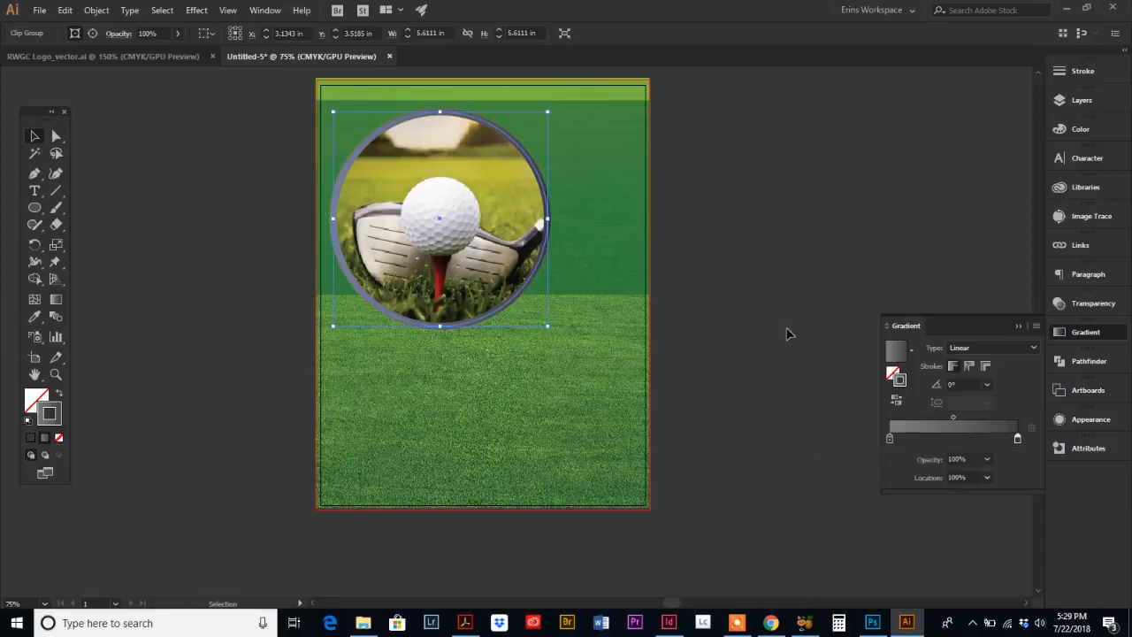
Step: Deselect everything to preview the gradient border, then reselect the circular photo
left_click(581, 207)
key("ctrl+shift+a")
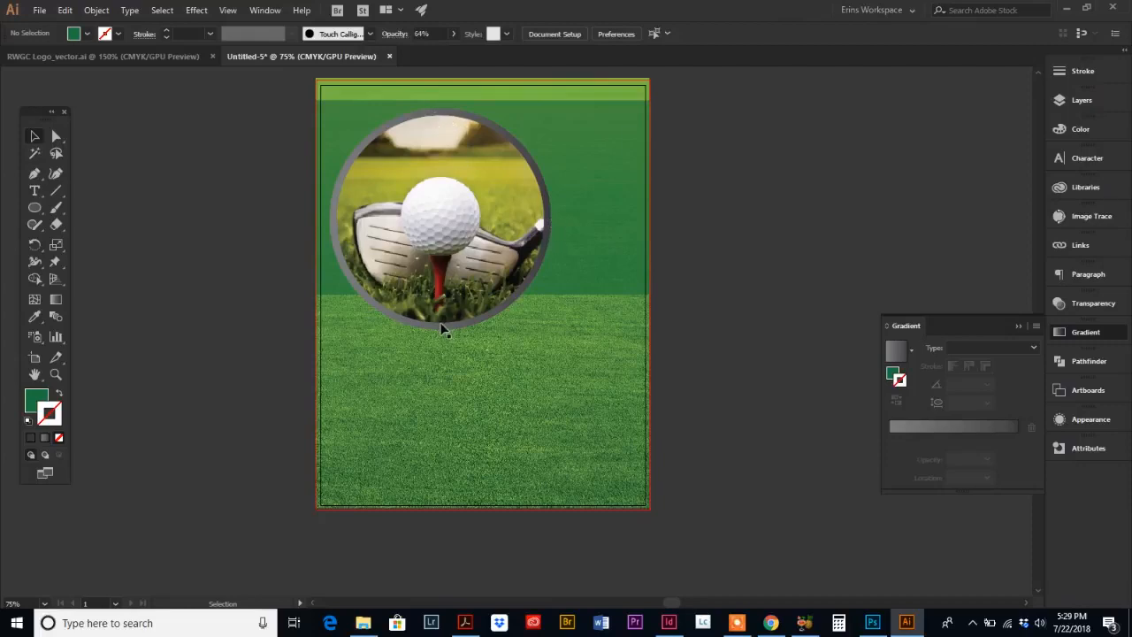
left_click(431, 115)
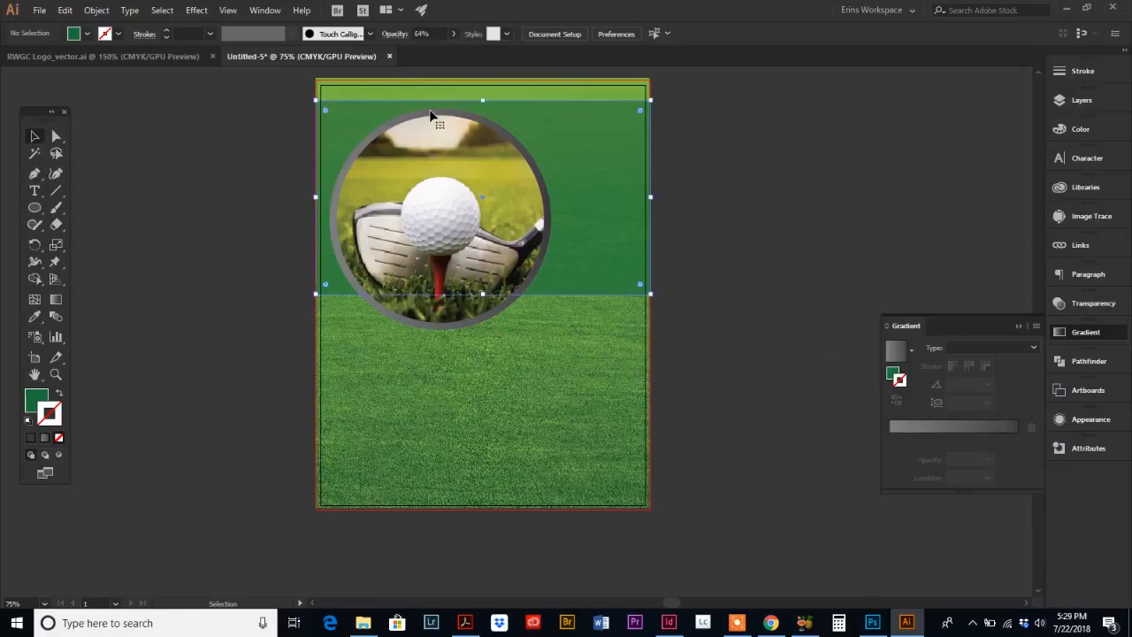
left_click(448, 309)
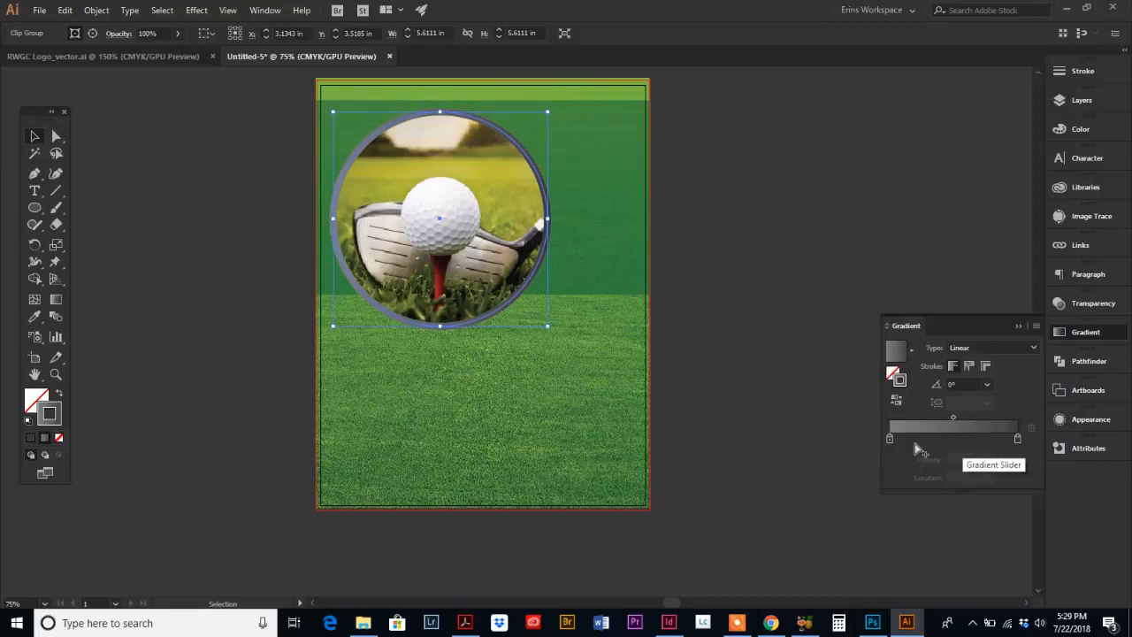
Step: Add a middle gradient stop at about 51% location and set it to 18% black
left_click(954, 440)
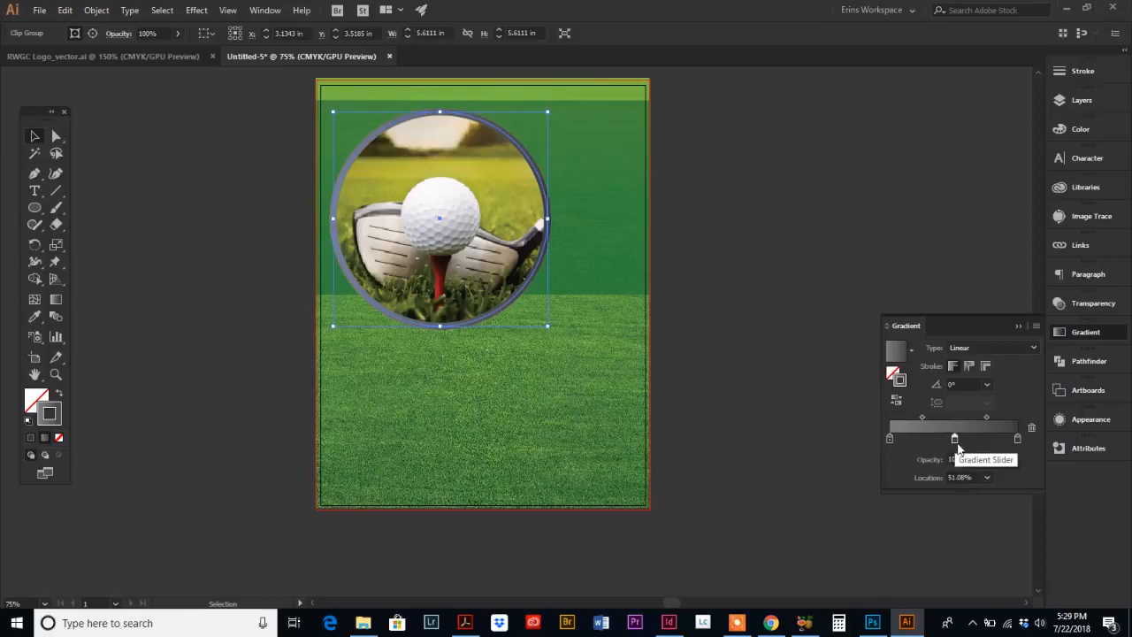
double_click(954, 440)
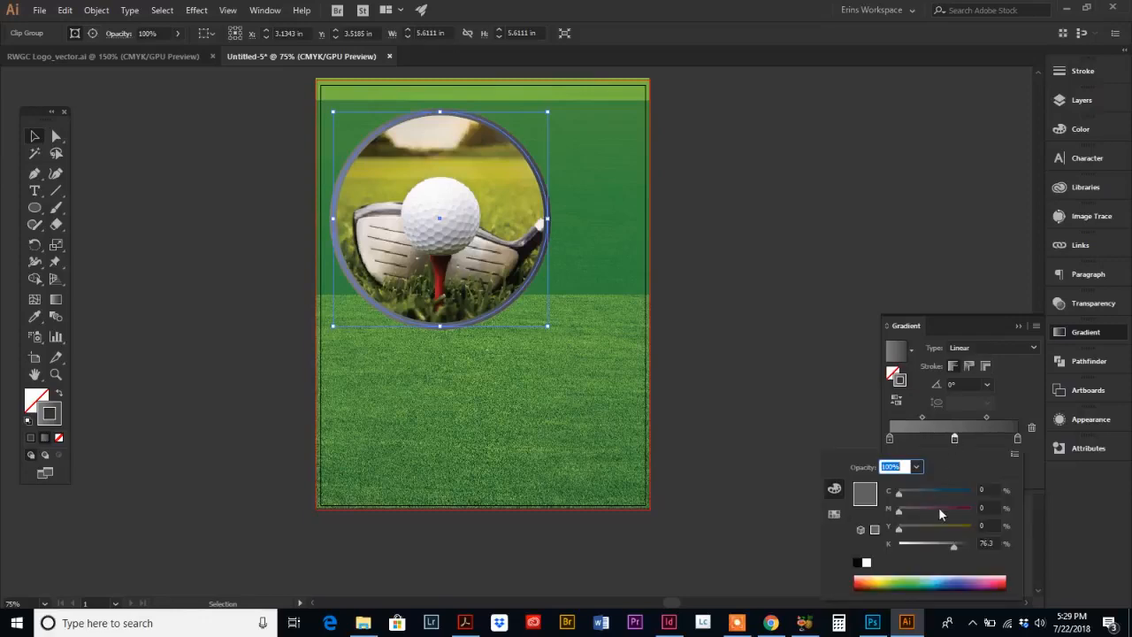
left_click_drag(959, 550, 910, 547)
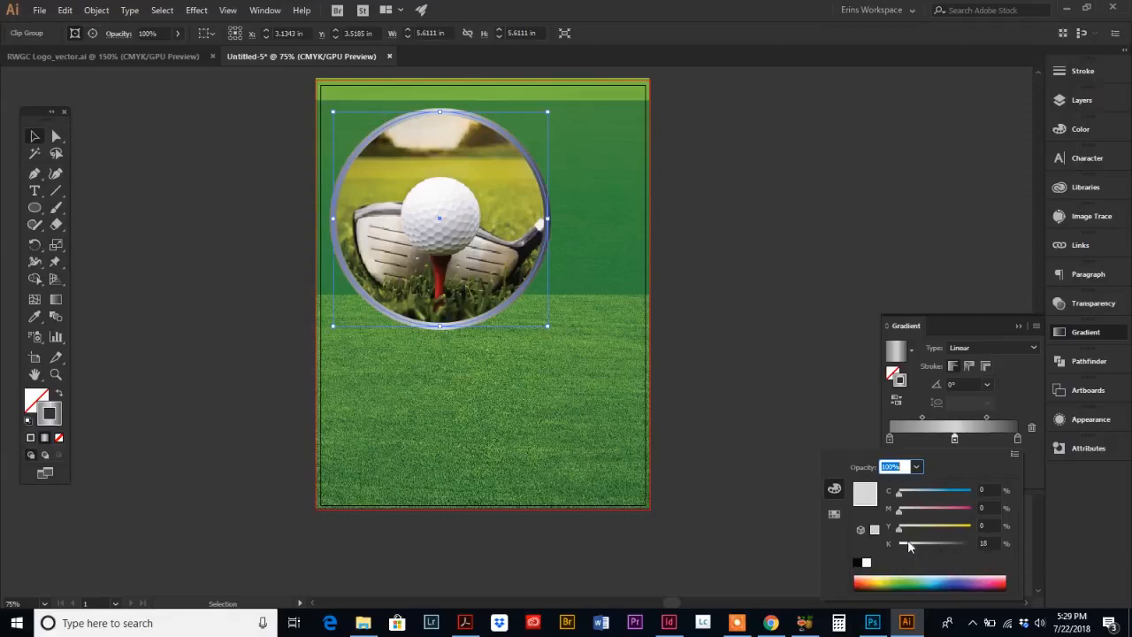
left_click(964, 449)
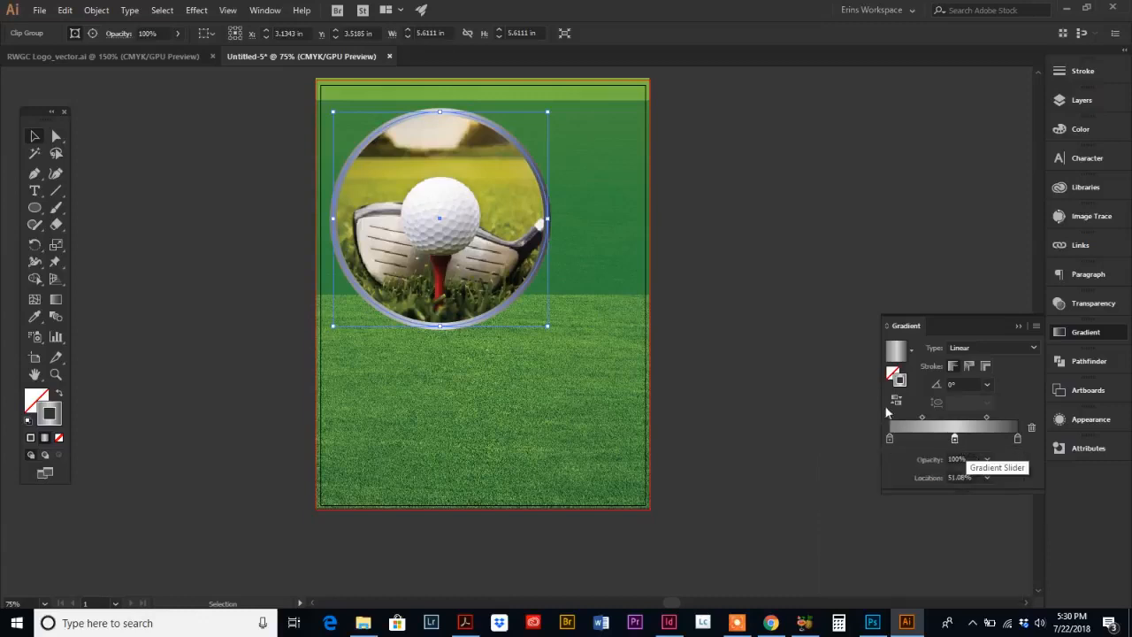
Step: Preview the border again by deselecting the artwork and reselecting the circular photo
left_click(598, 244)
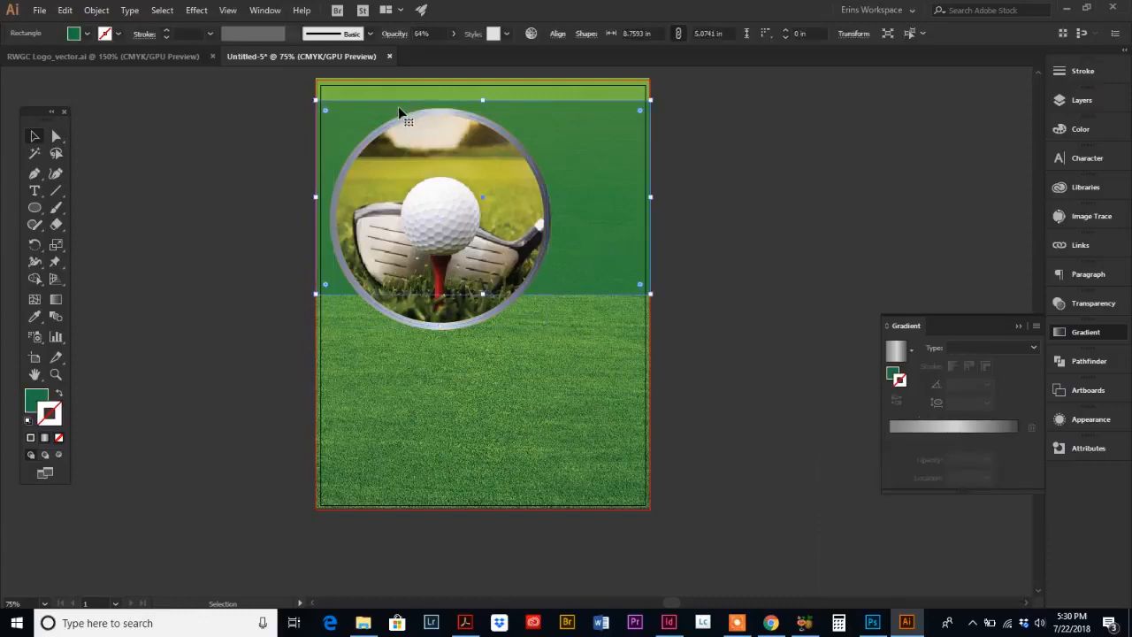
left_click(296, 253)
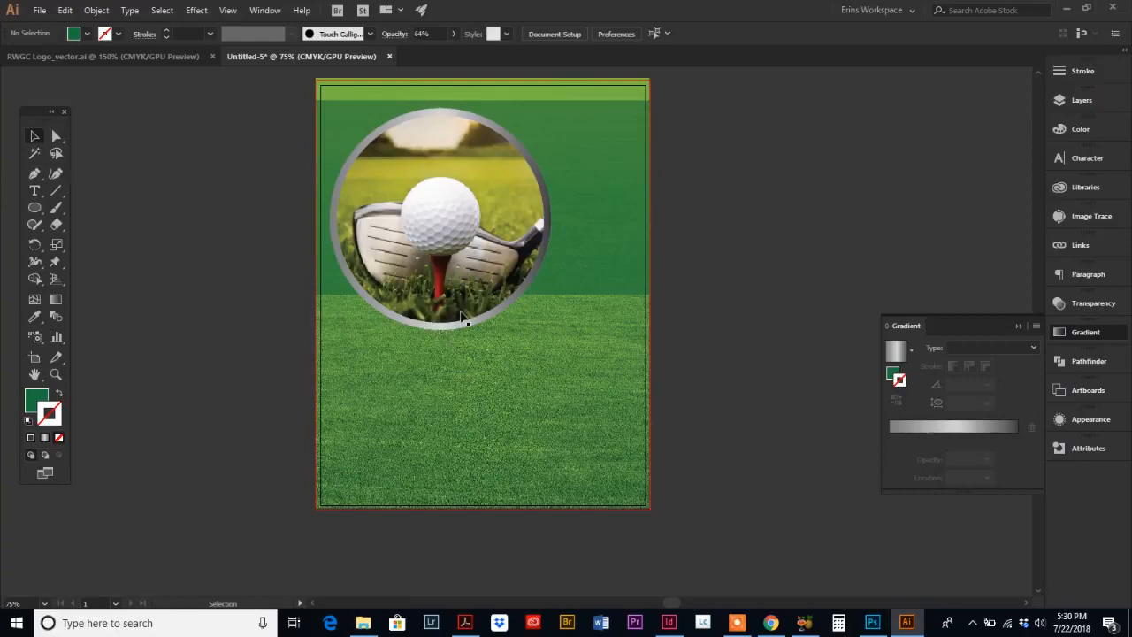
left_click(441, 115)
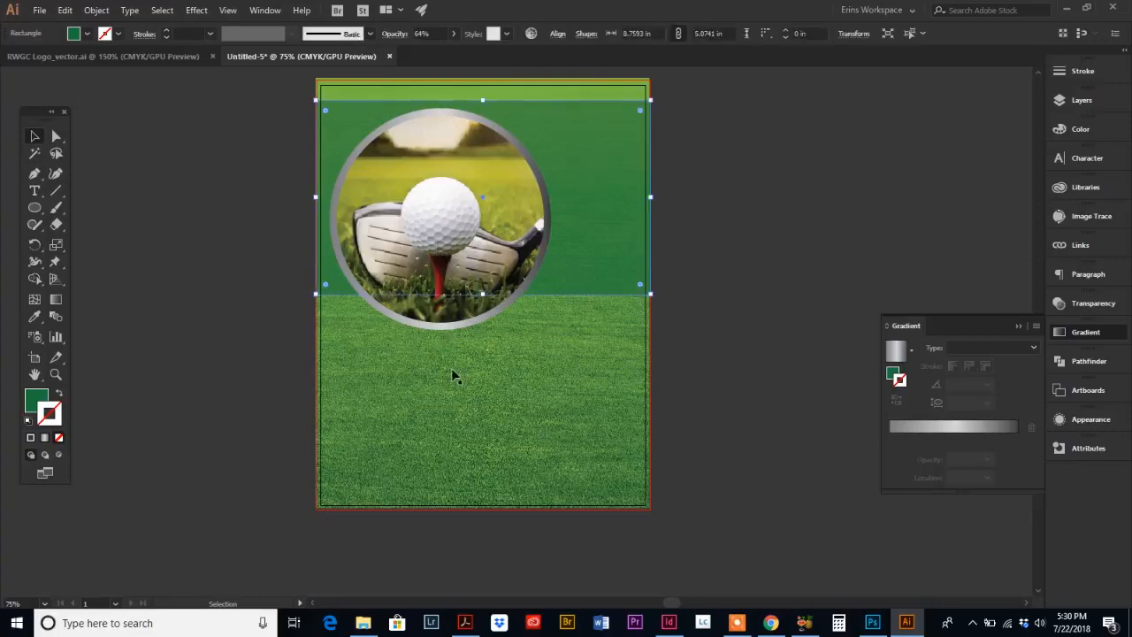
left_click(436, 326)
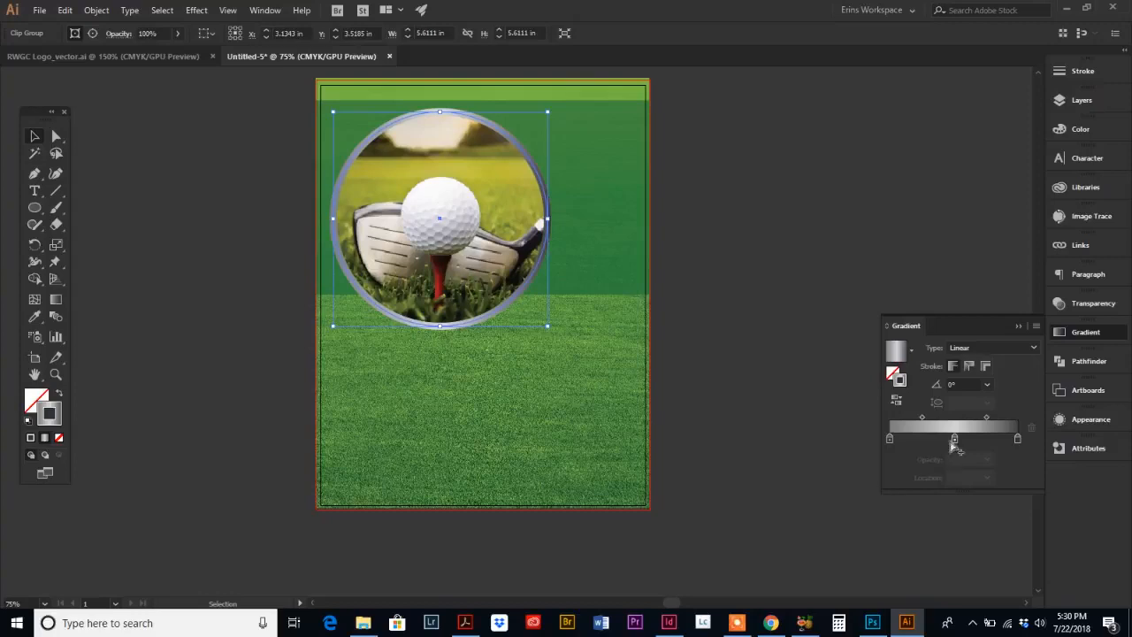
Step: Move the midpoint between the left and middle gradient stops to about 13% location
left_click(956, 438)
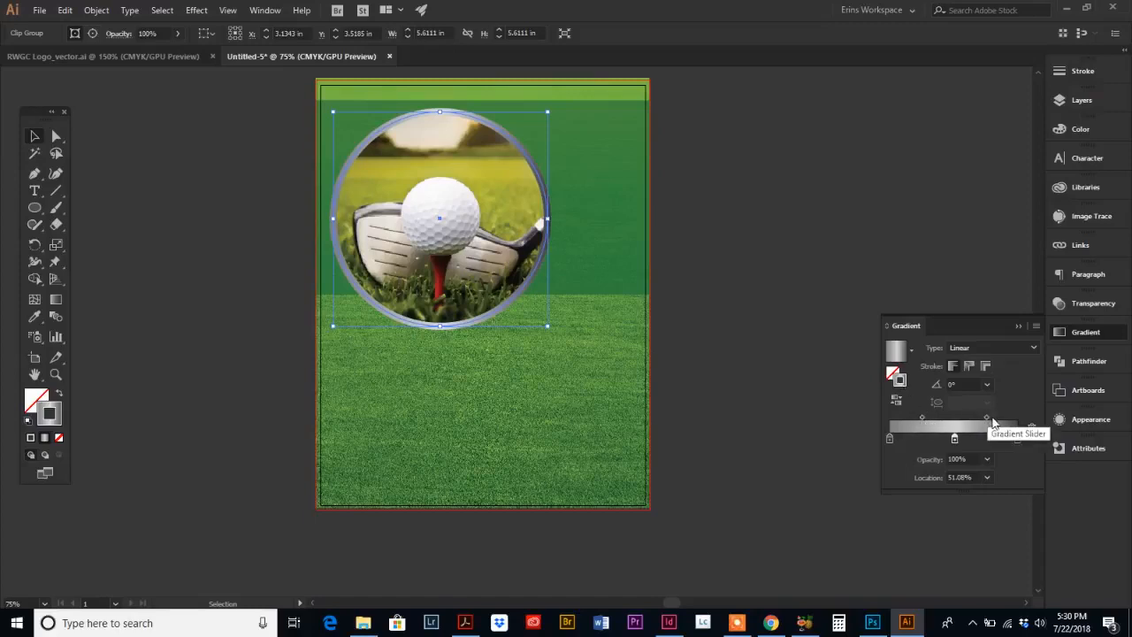
left_click_drag(924, 419, 966, 422)
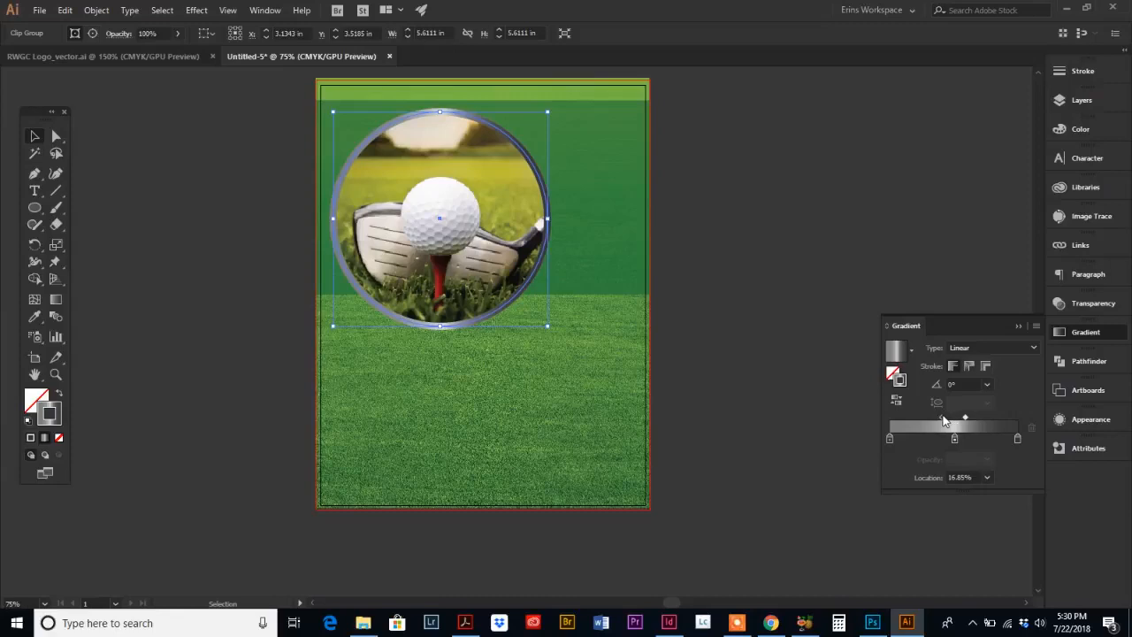
left_click_drag(943, 421, 948, 421)
left_click(966, 419)
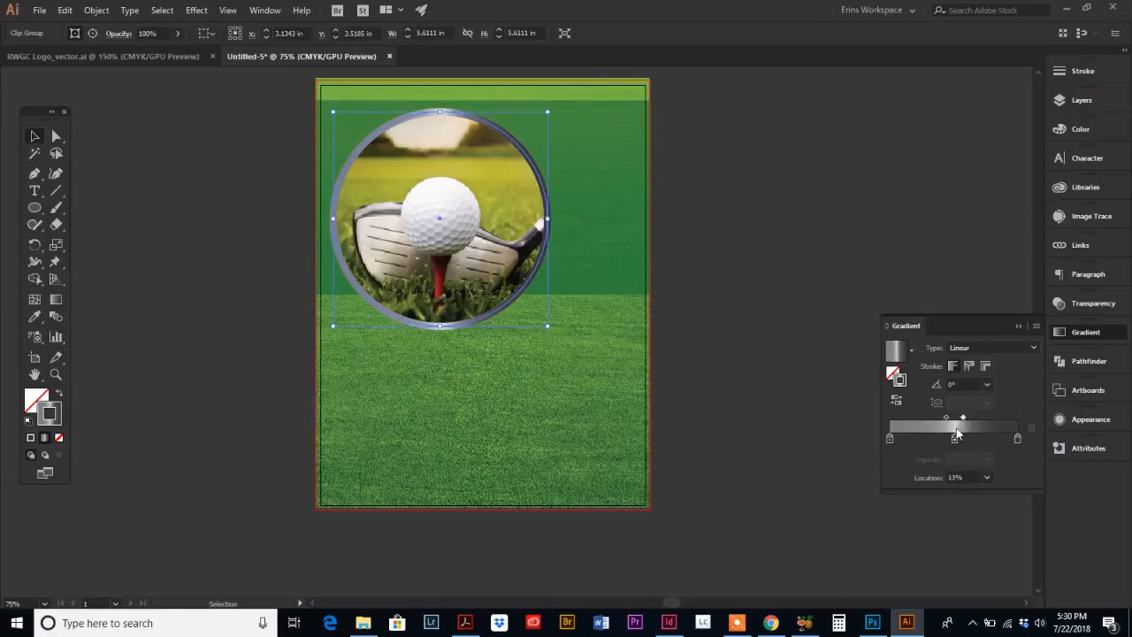
Step: Deselect the artwork and compare it with the reference flyer PDF in Acrobat before returning
left_click(526, 356)
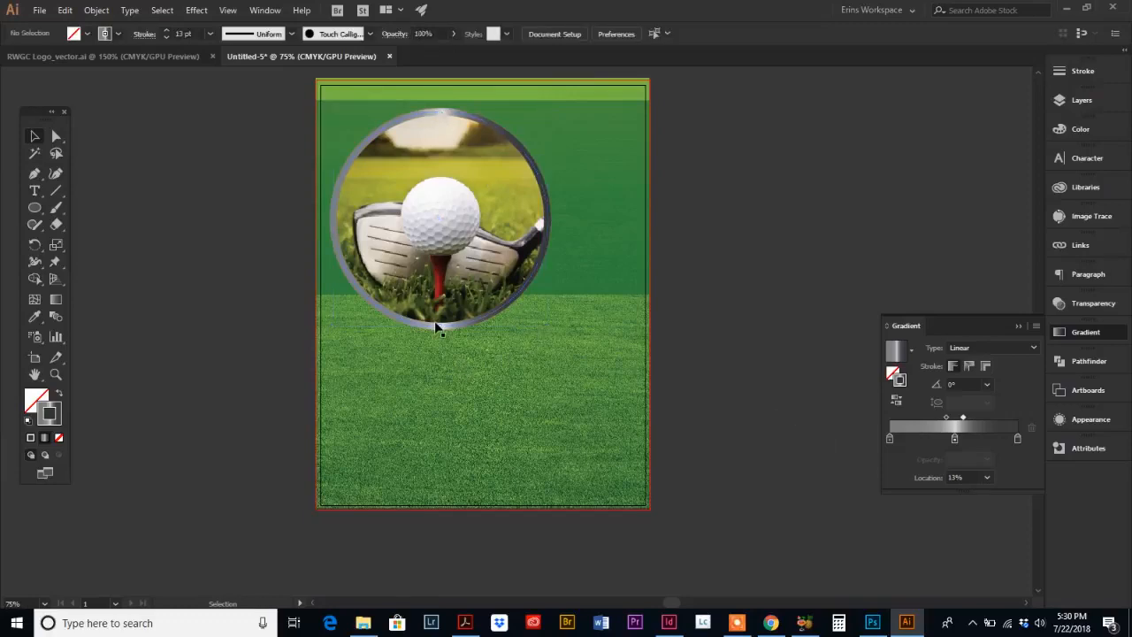
left_click(443, 117)
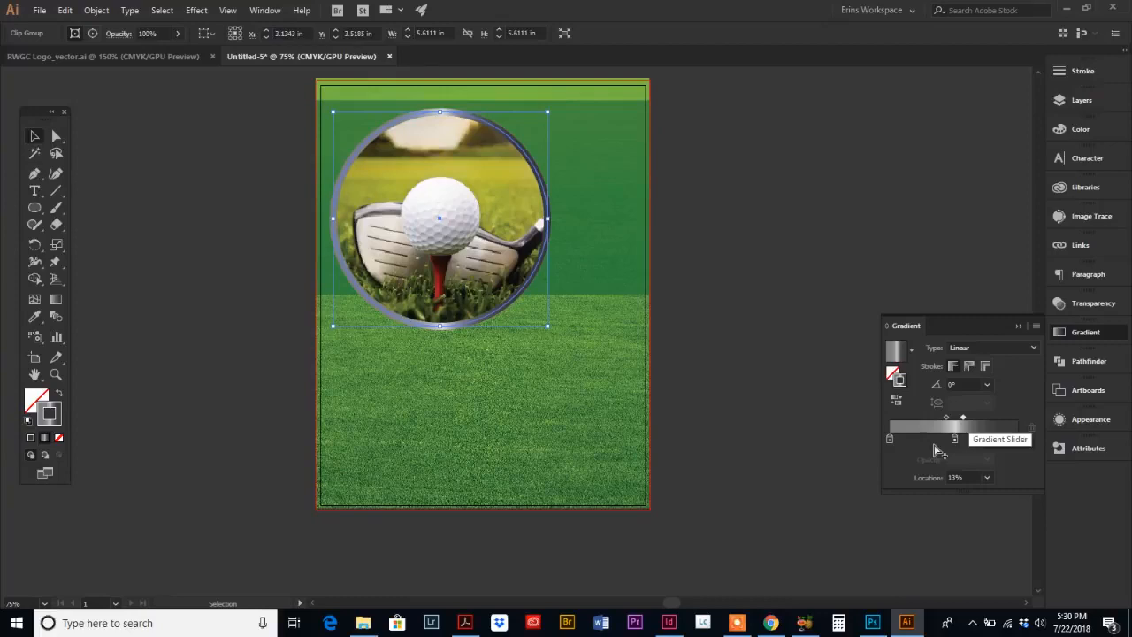
left_click(780, 364)
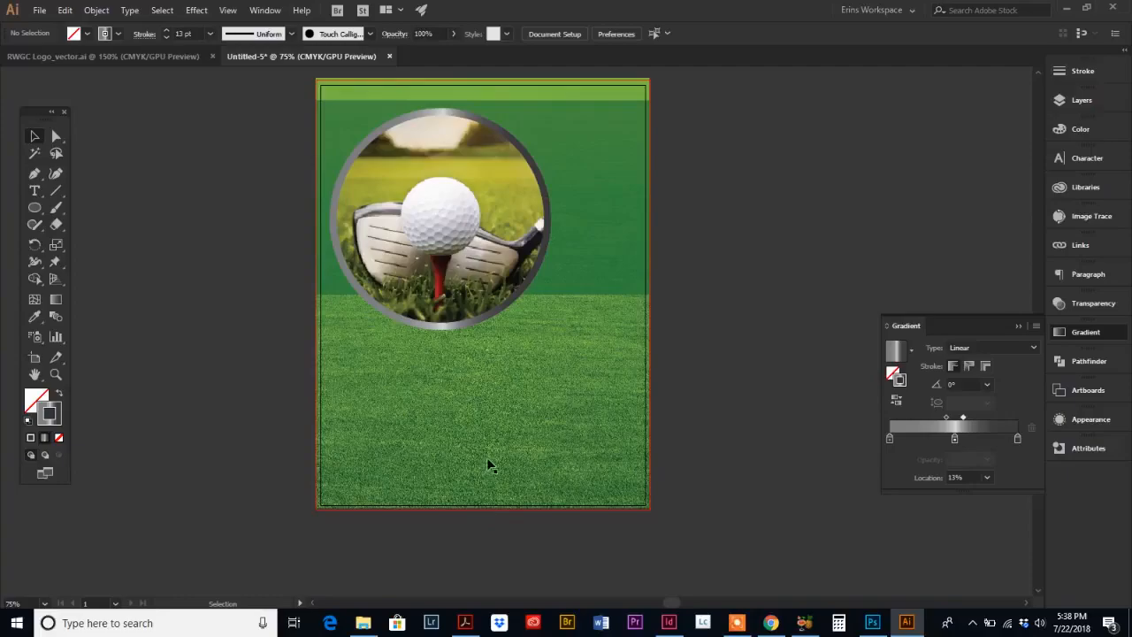
left_click(466, 623)
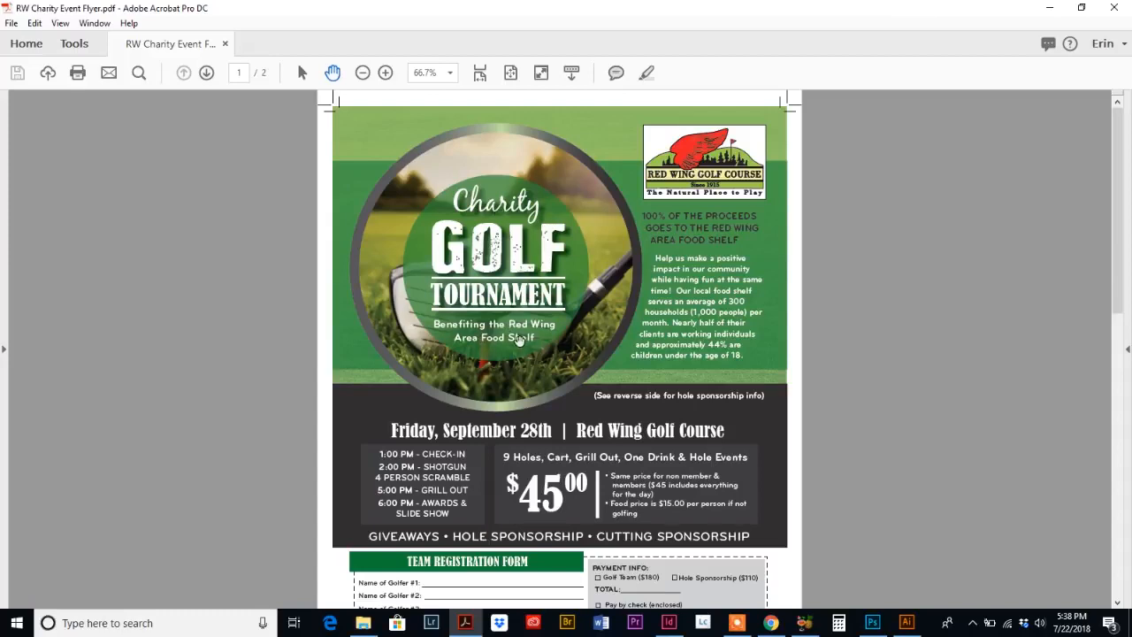
left_click(907, 622)
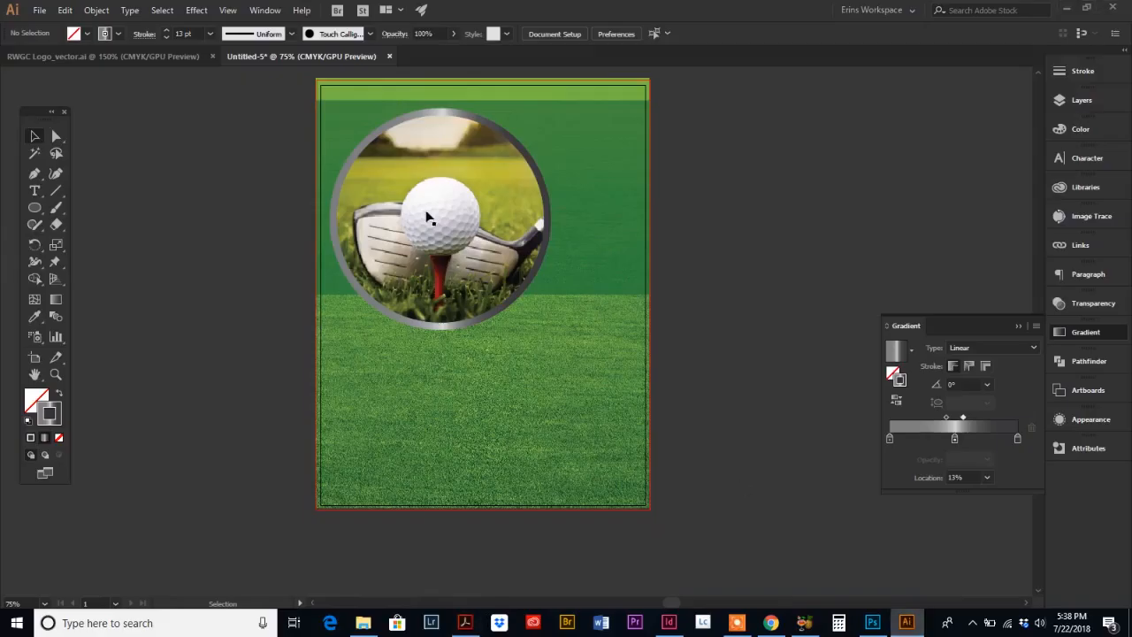
Step: Draw a circle about 4.22 in across centered on the golf photo with the Ellipse tool
left_click(35, 210)
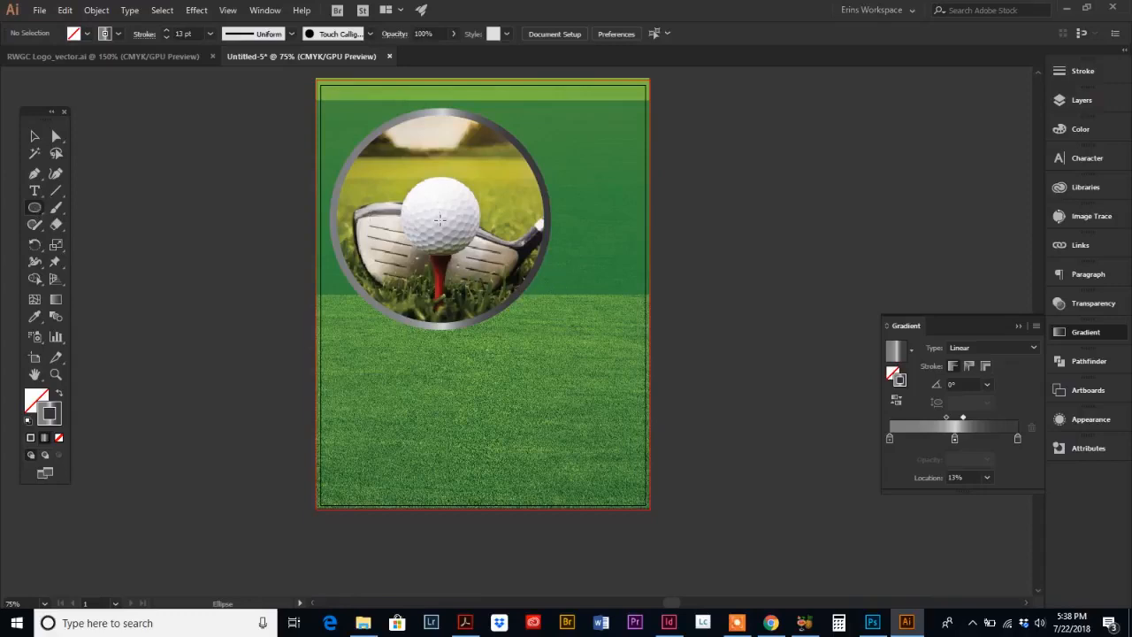
key("ctrl")
left_click_drag(444, 221, 529, 137)
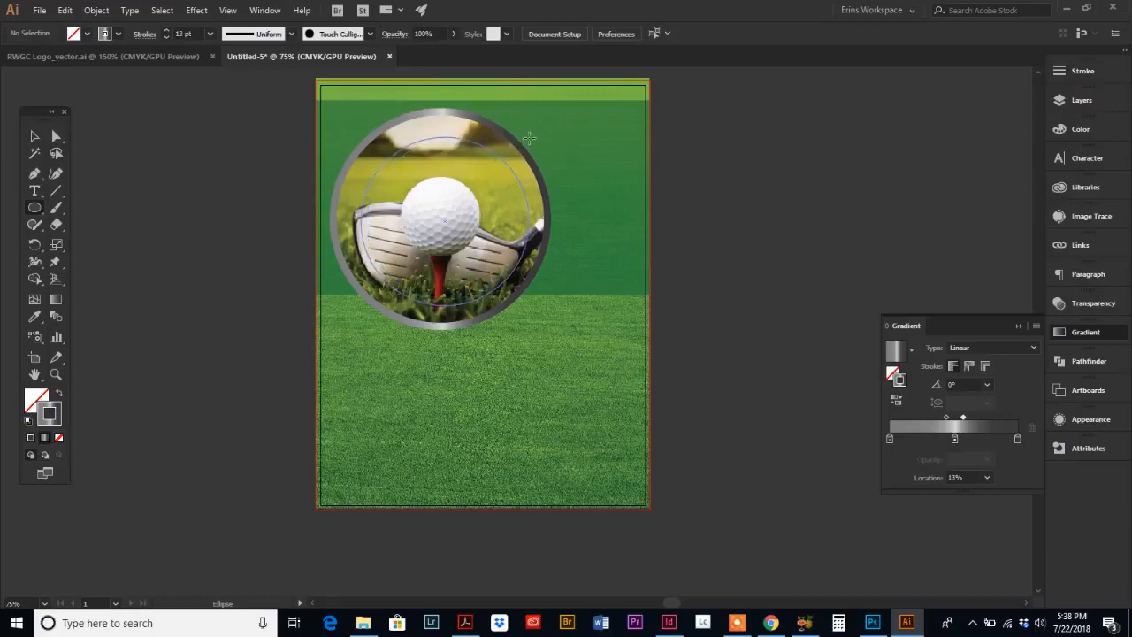
left_click_drag(529, 137, 525, 141)
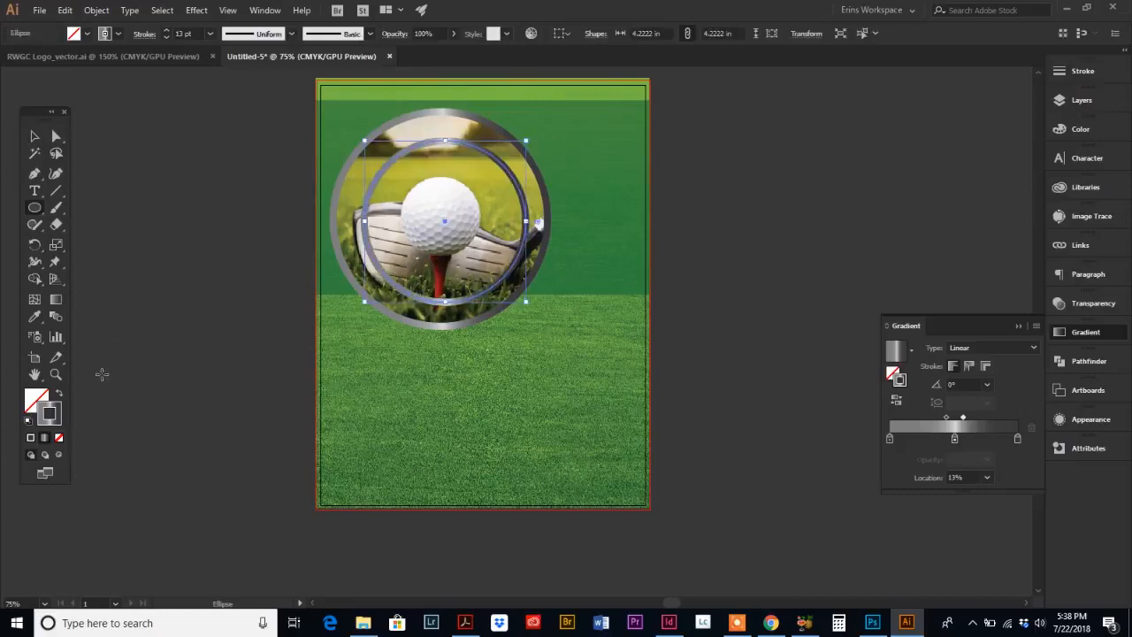
Step: Remove the new circle's stroke and give it the green panel's translucent fill using the Eyedropper
left_click(58, 439)
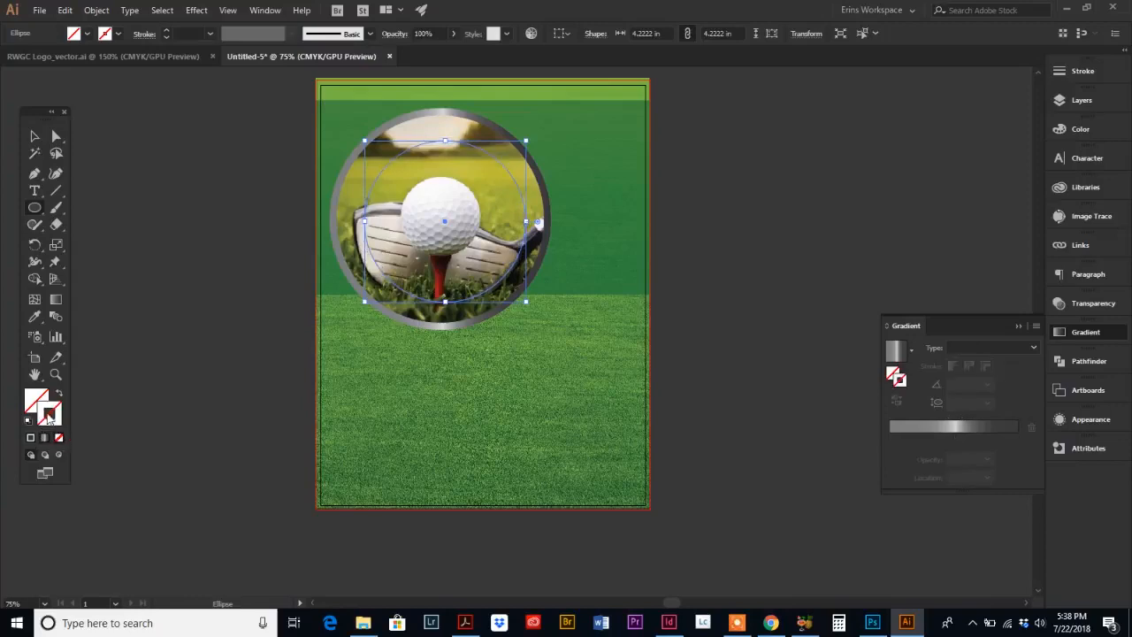
left_click(35, 401)
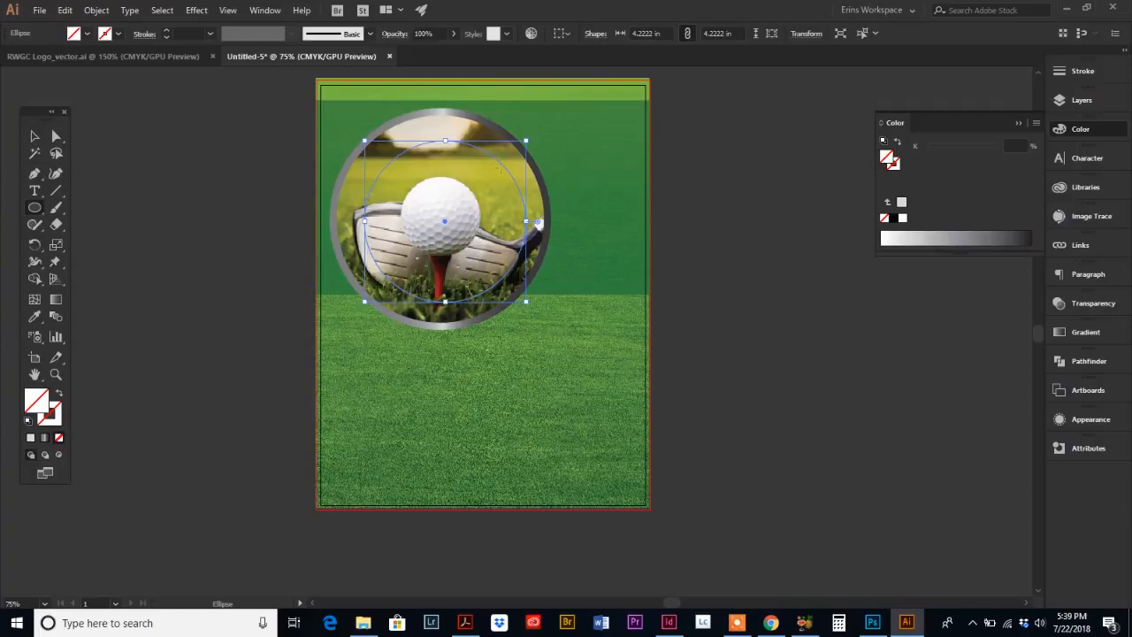
left_click(34, 318)
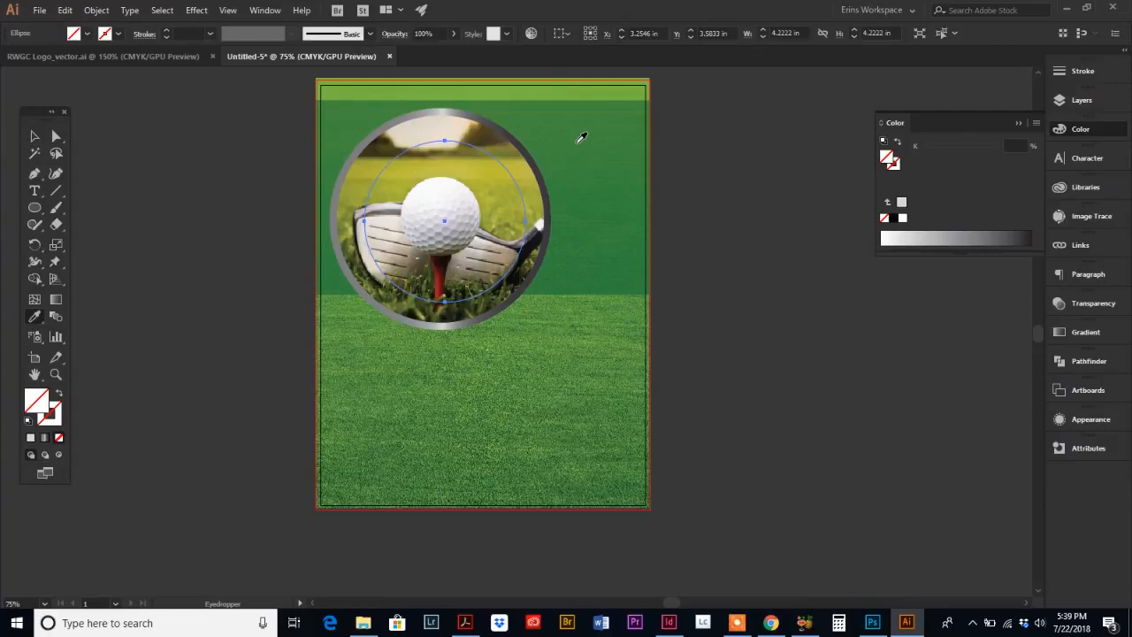
left_click(581, 138)
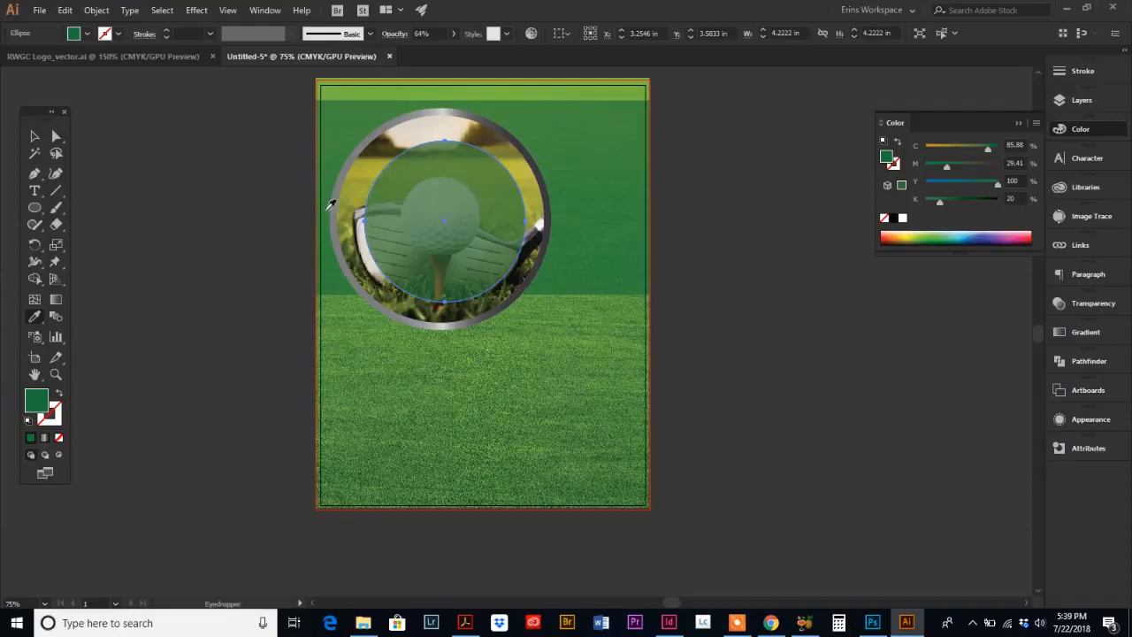
Step: Nudge the green circle slightly up and left, then compare it with the reference flyer in Acrobat
left_click(34, 138)
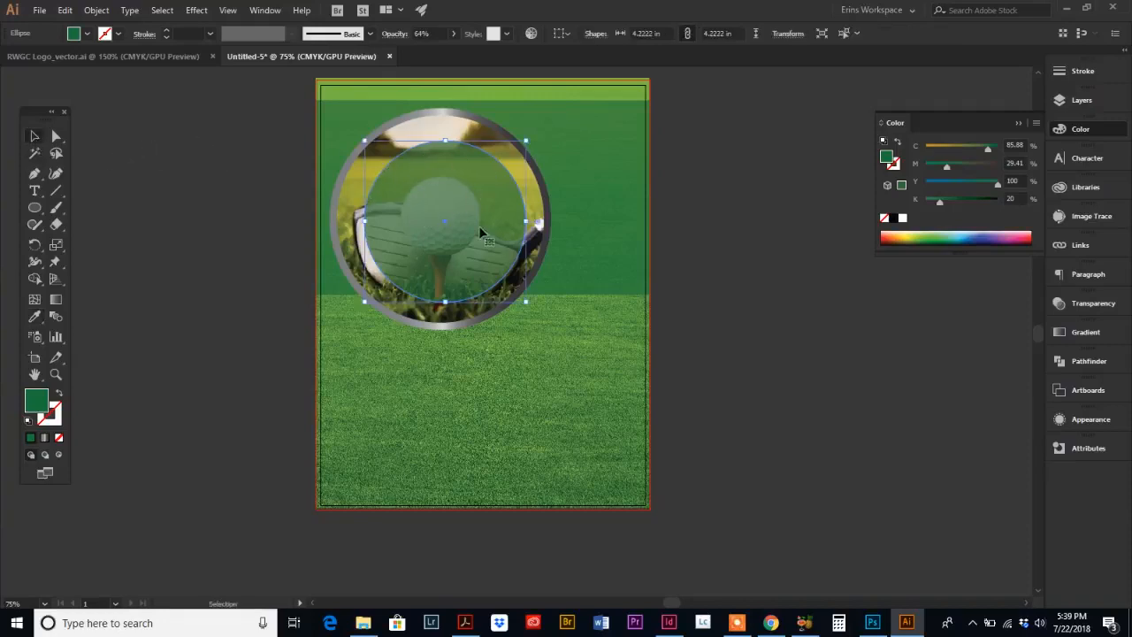
left_click_drag(486, 238, 483, 236)
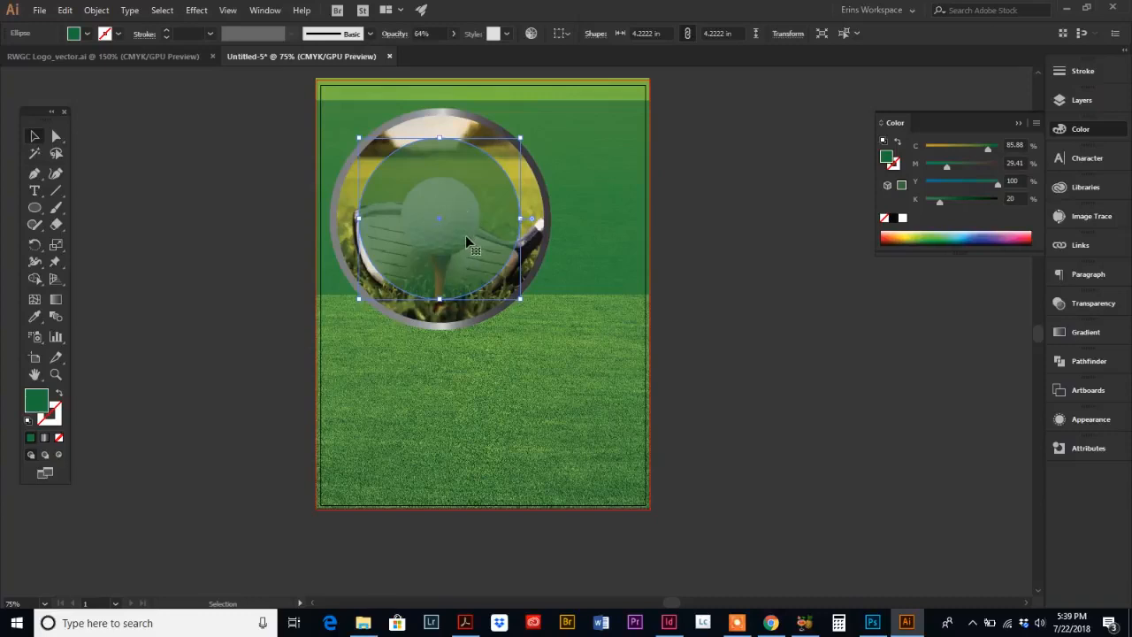
left_click(468, 623)
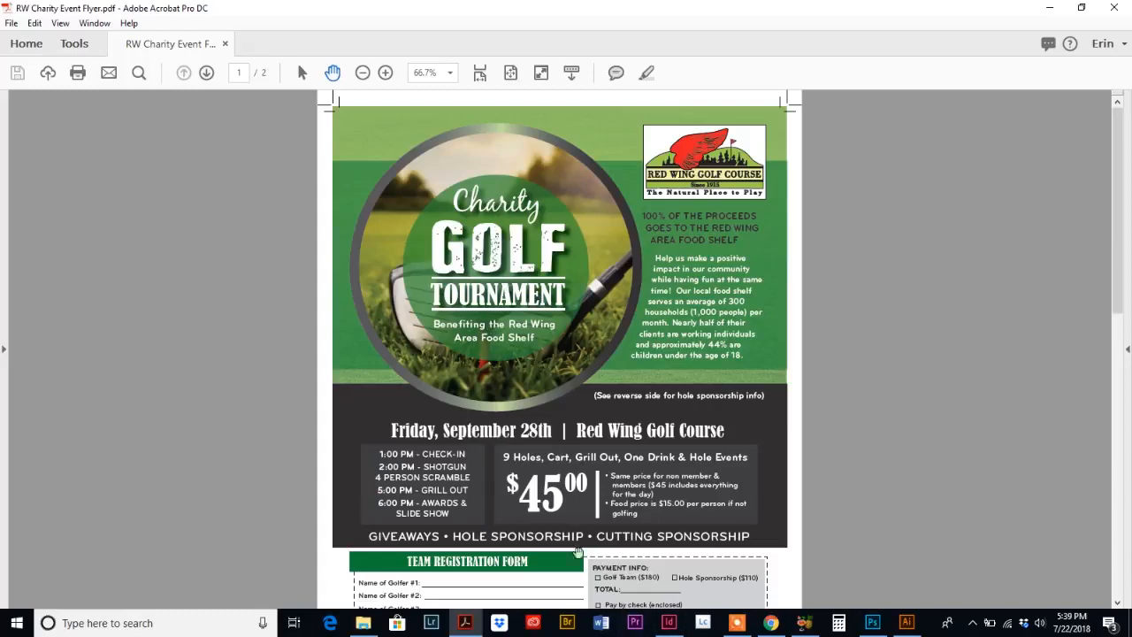
left_click(907, 622)
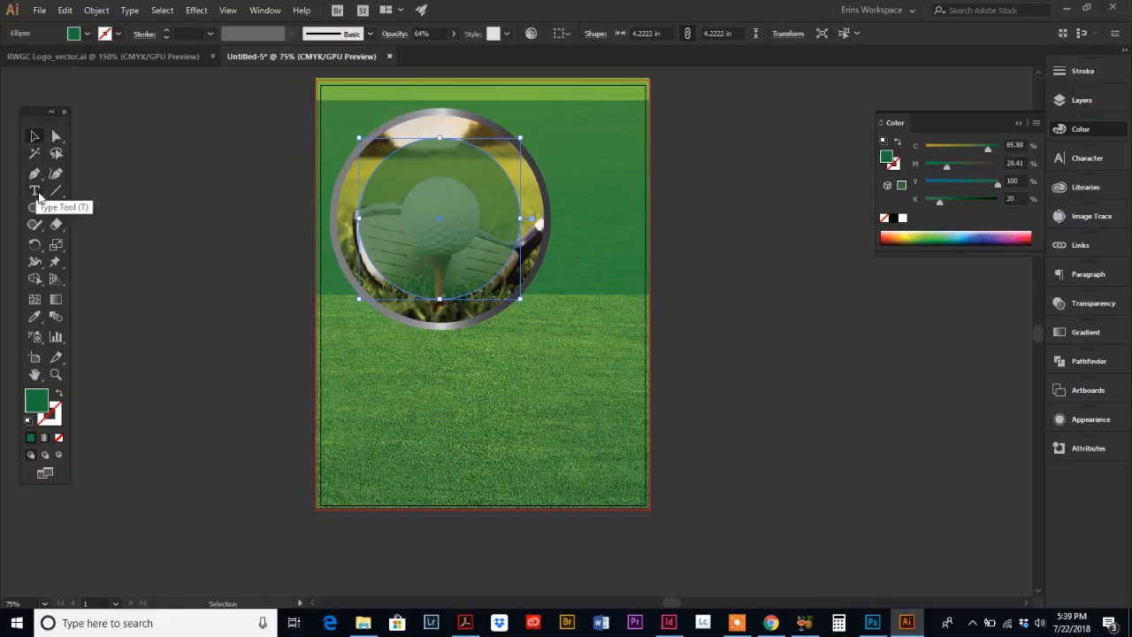
Step: Add point text reading "Charity" near the top of the green circle
left_click(36, 194)
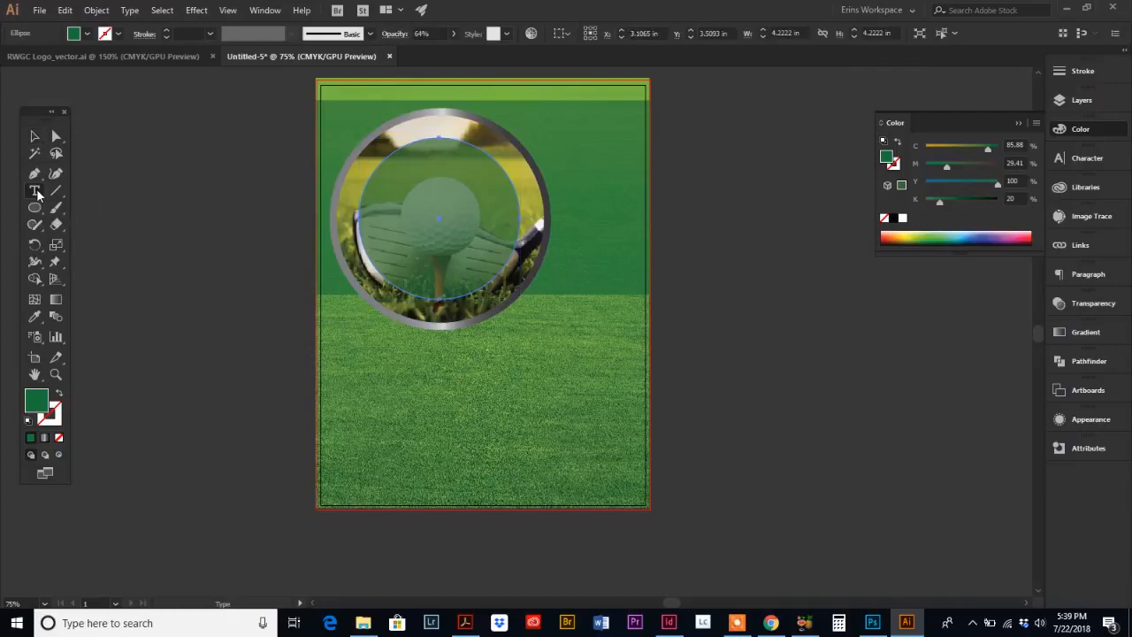
left_click(426, 184)
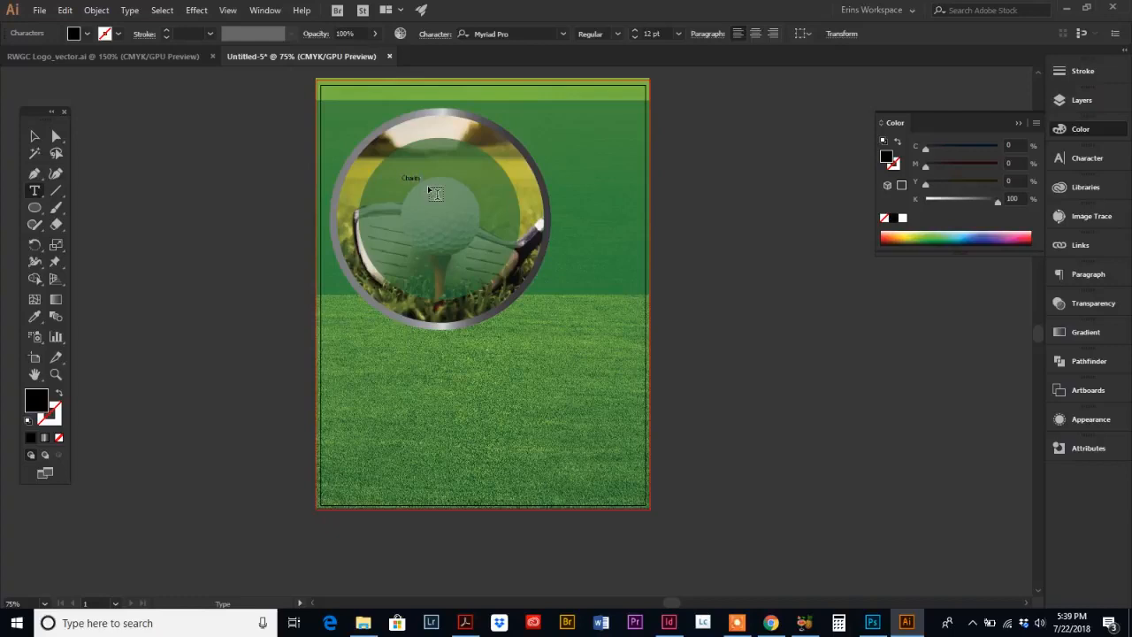
type("Charity")
Step: Scale the Charity text up to about 56.6 pt, reposition it, and fill it white
left_click(41, 140)
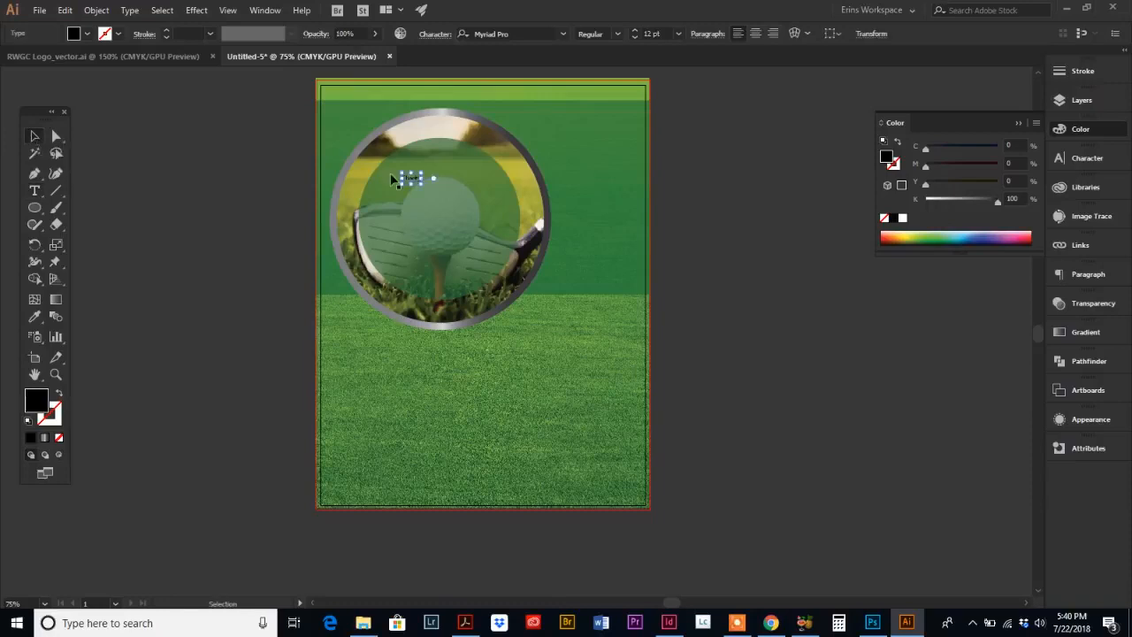
left_click_drag(425, 186, 485, 232)
left_click_drag(462, 194, 456, 183)
left_click(902, 218)
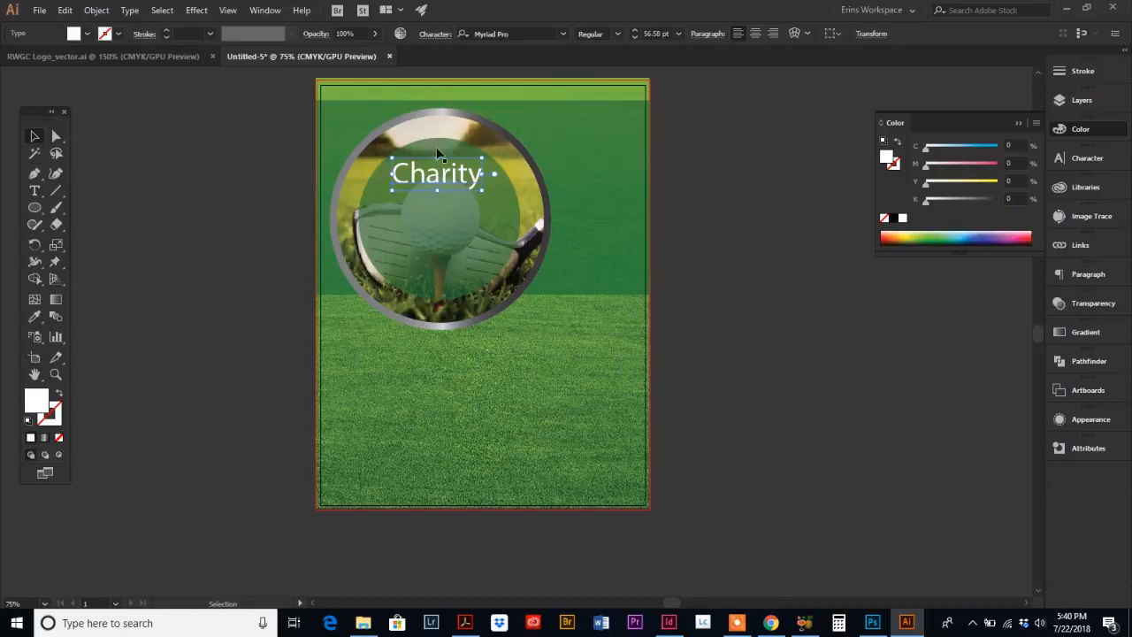
Step: Change the Charity text's font to Angelface
left_click(511, 33)
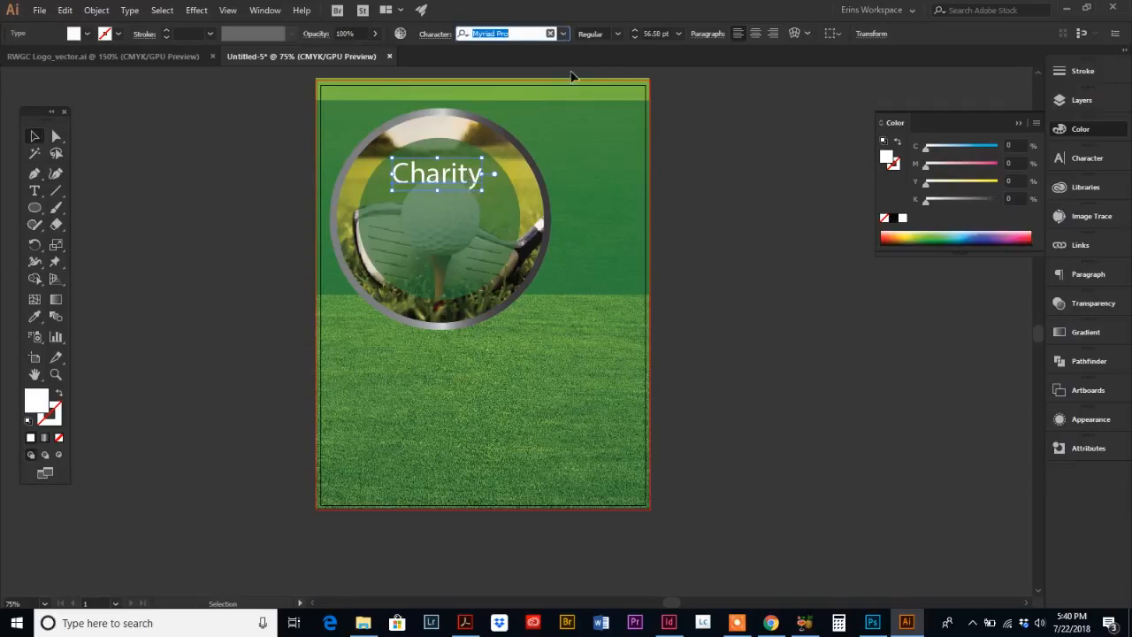
left_click(563, 34)
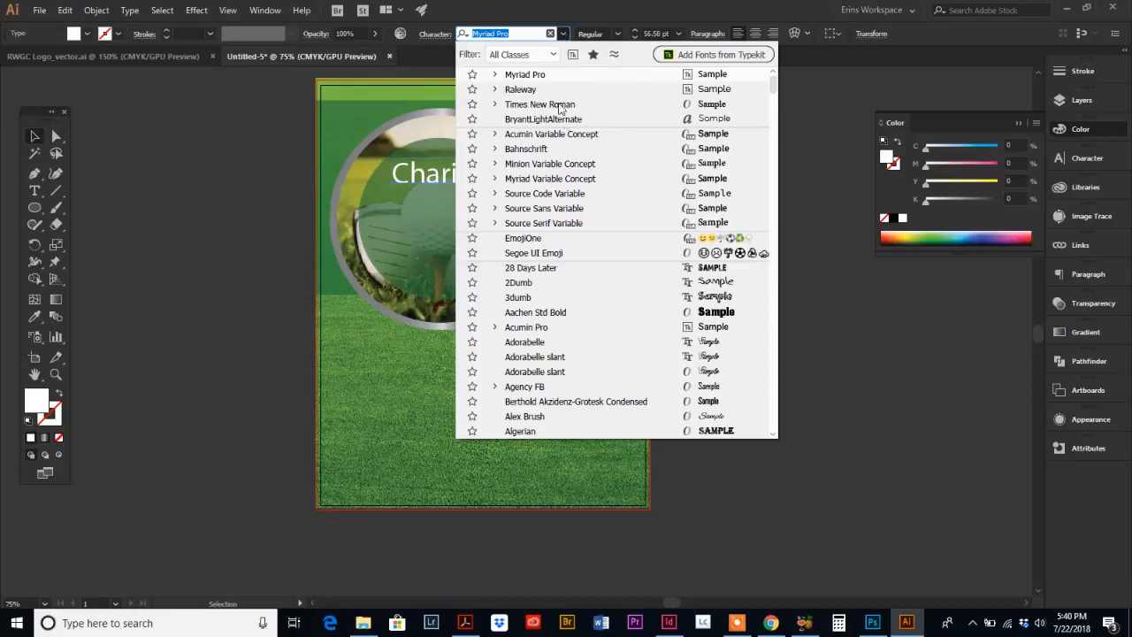
scroll(576, 292, "down", 3)
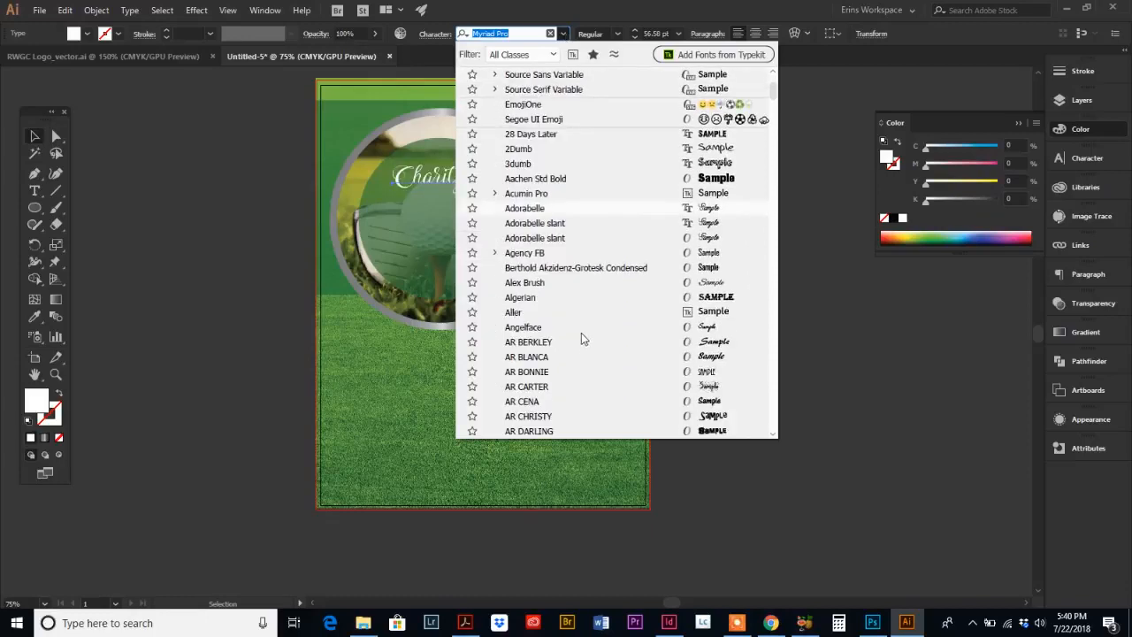
left_click(589, 331)
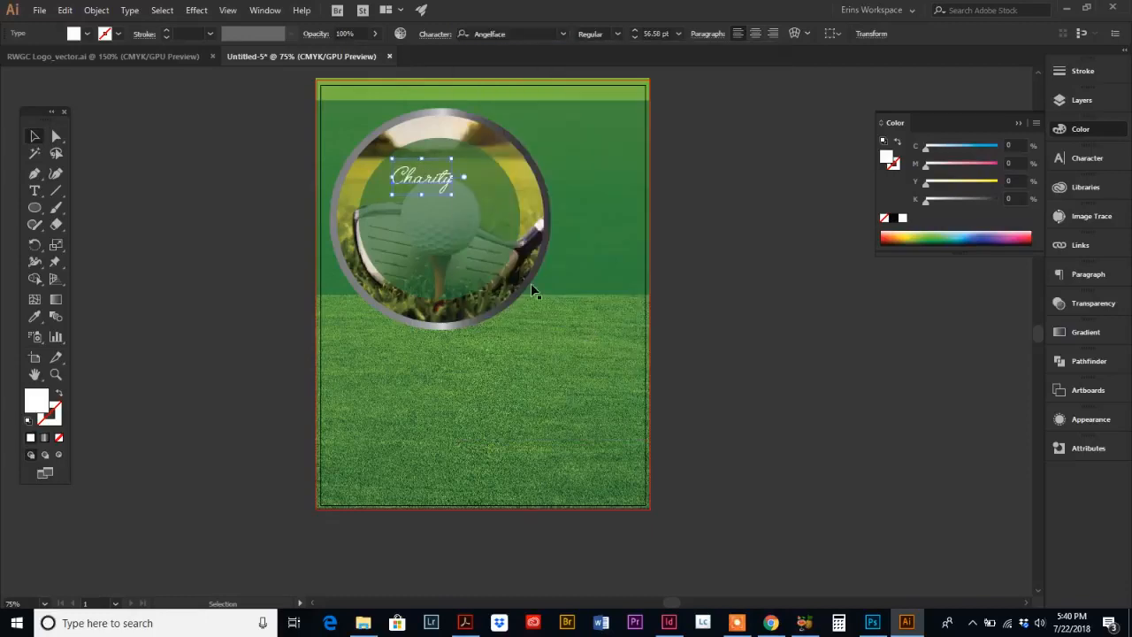
Step: Enlarge the Charity text to about 104 pt and center it at the top of the circle
left_click_drag(453, 193, 502, 244)
left_click_drag(480, 200, 469, 184)
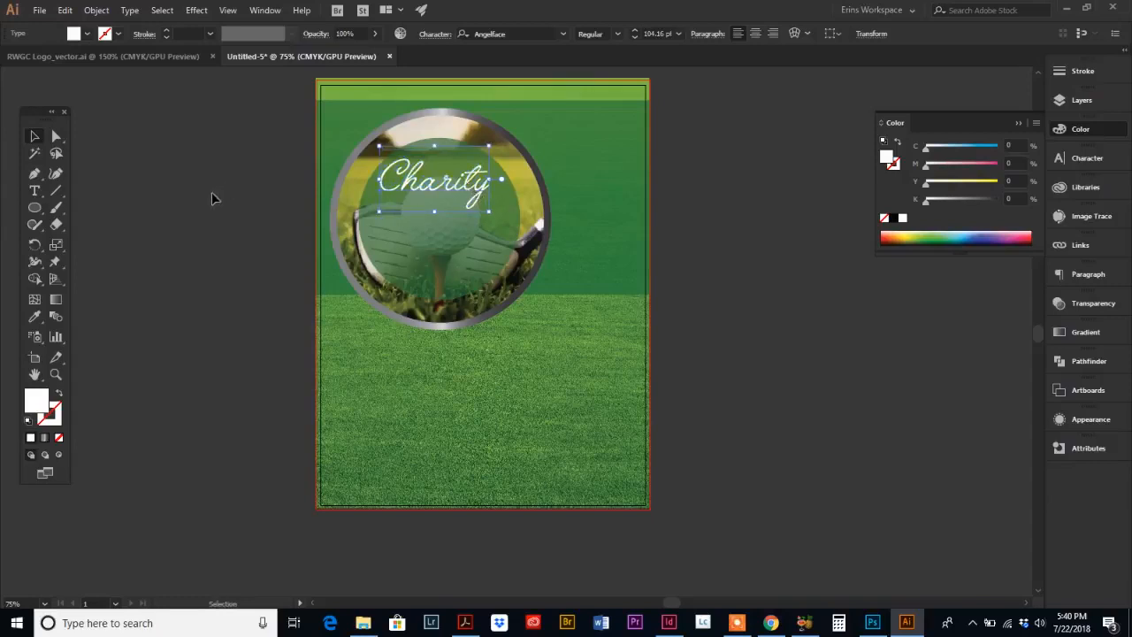
Step: Add the text "GOLF" inside the circle, enlarge it, and move it just below Charity
left_click(34, 191)
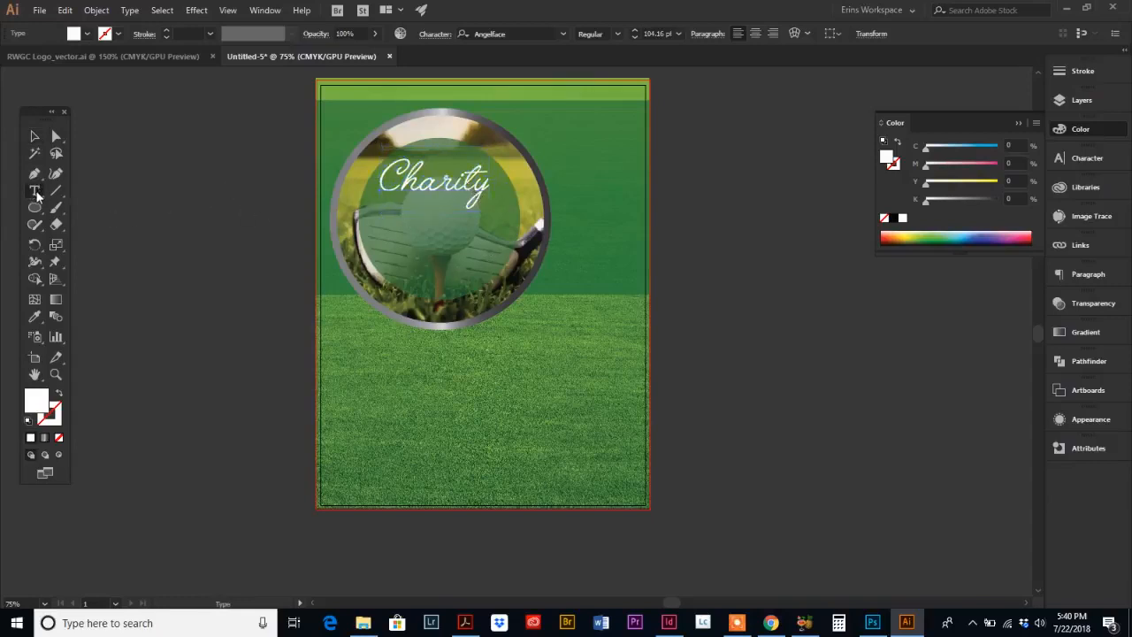
left_click(389, 242)
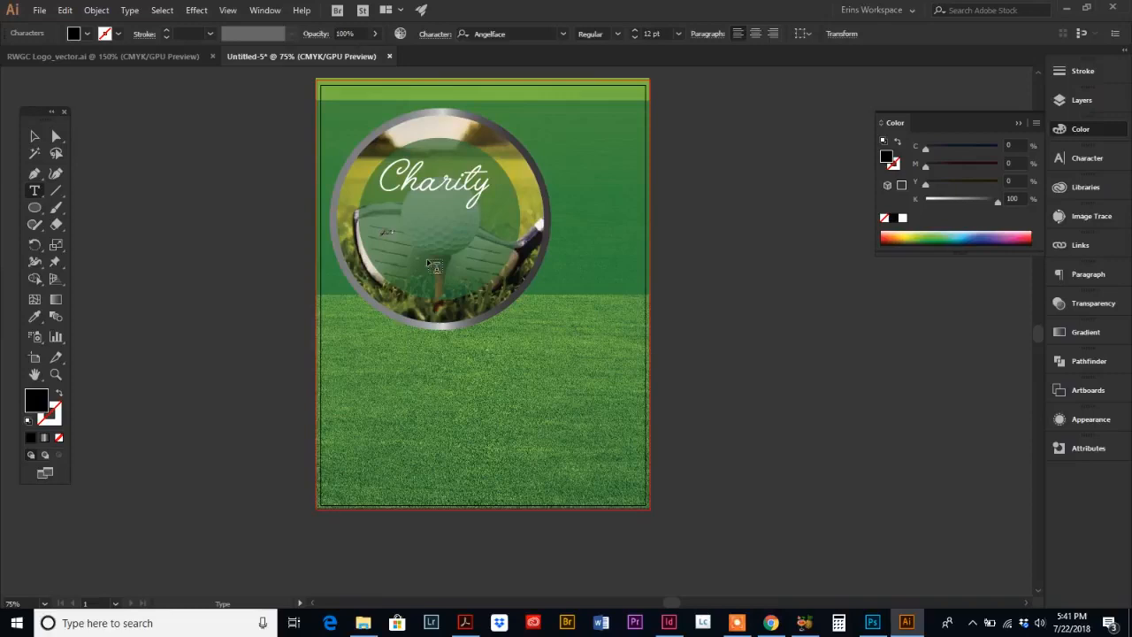
left_click(35, 137)
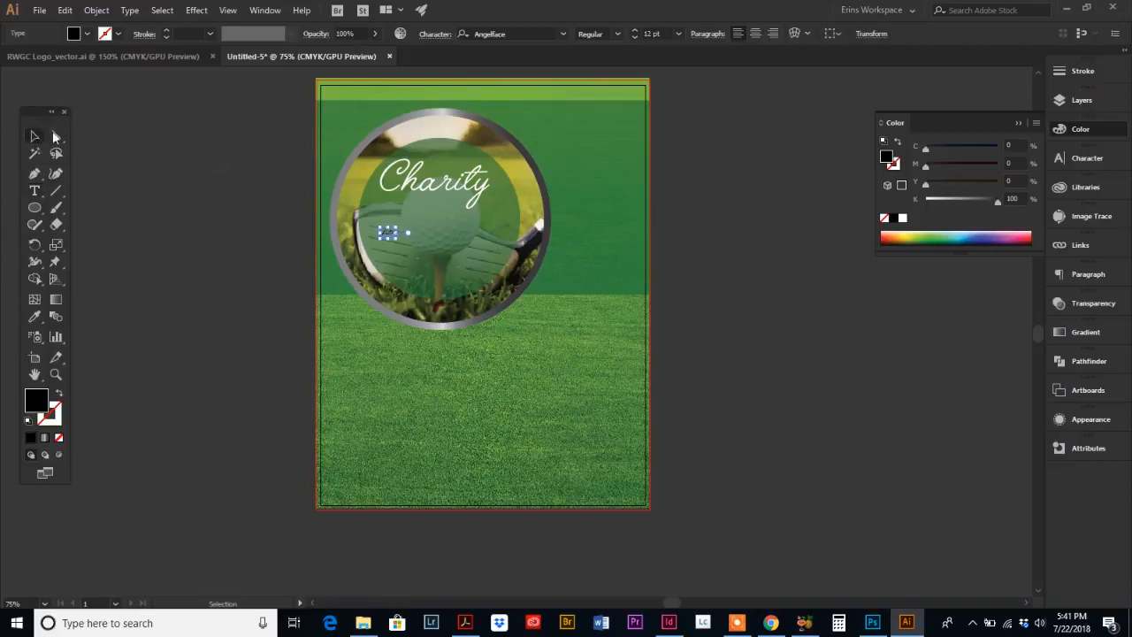
left_click_drag(397, 238, 540, 337)
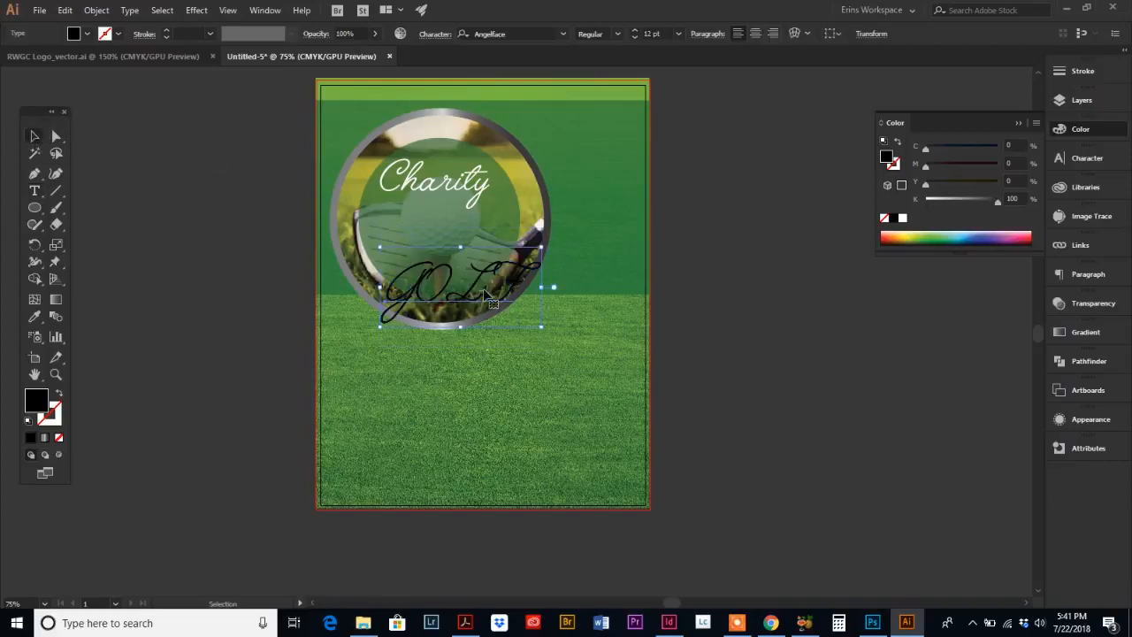
left_click_drag(477, 301, 454, 242)
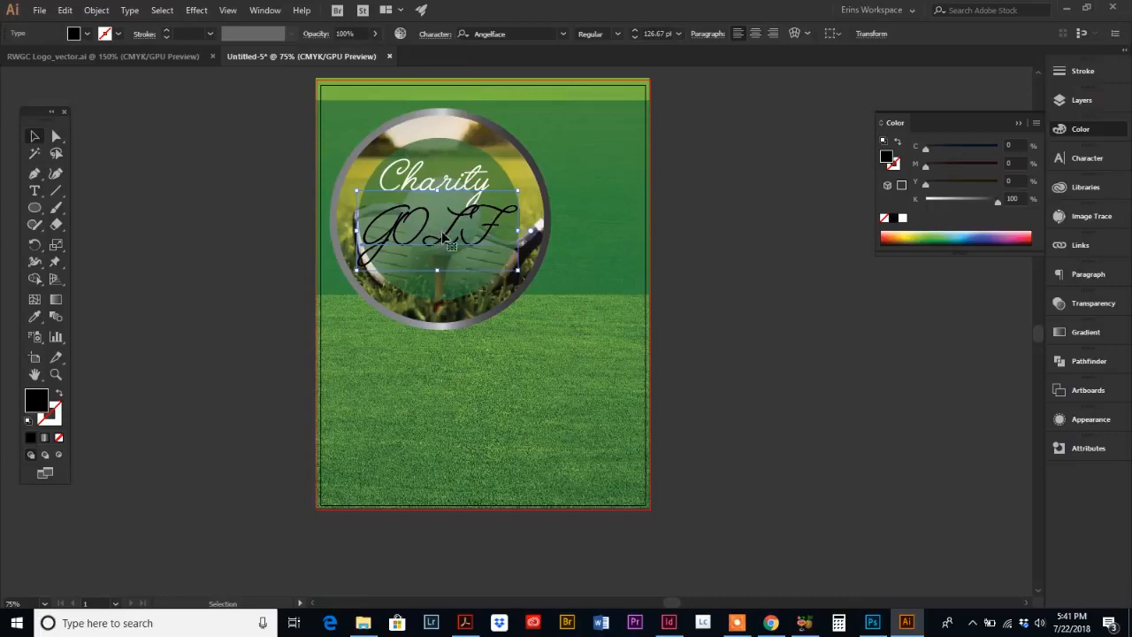
Step: Set the GOLF text's font to Aachen Std Bold
left_click(563, 34)
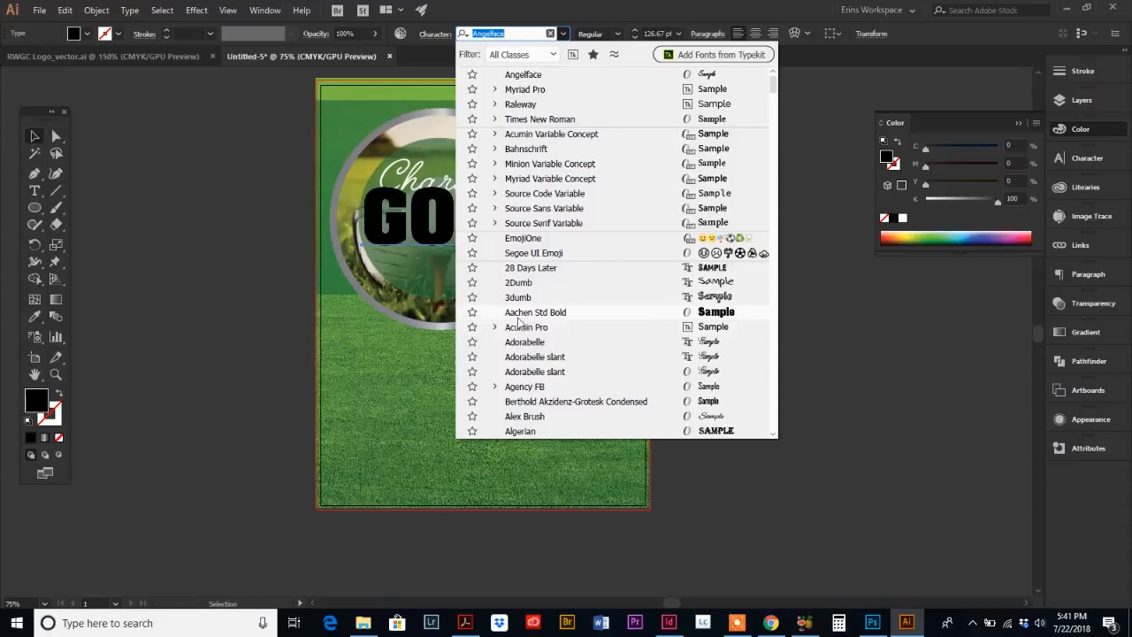
key("Escape")
left_click(530, 232)
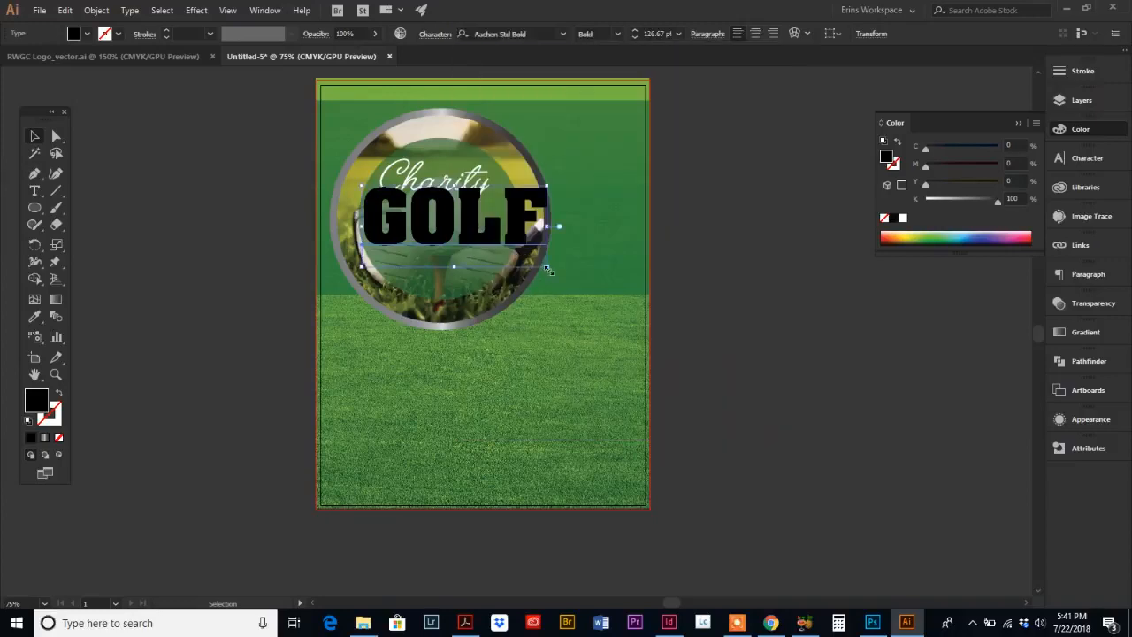
Step: Scale the GOLF text down to about 95.8 pt and fill it white
left_click_drag(549, 270, 479, 241)
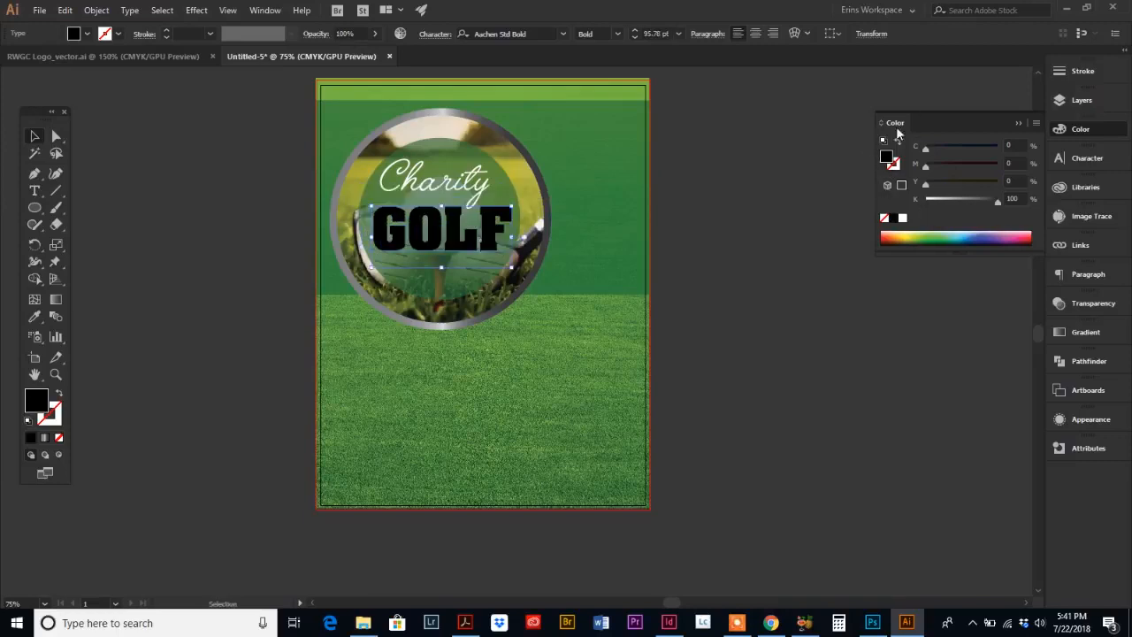
left_click(902, 218)
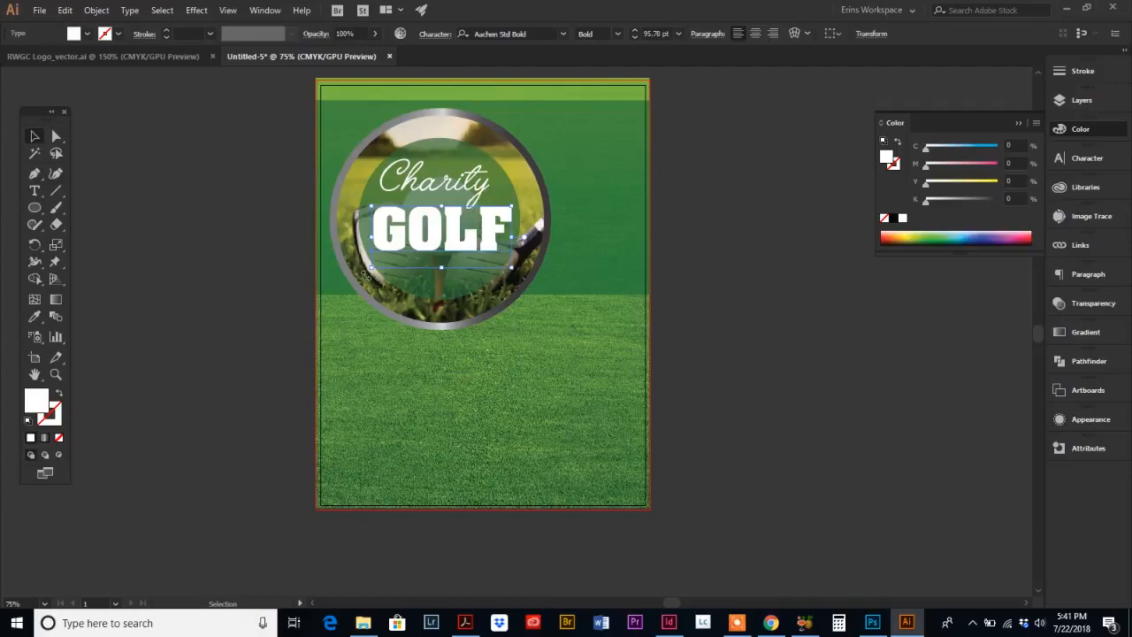
Step: Add the text "TOURNAMENT" below GOLF inside the circle
left_click(220, 252)
left_click(37, 192)
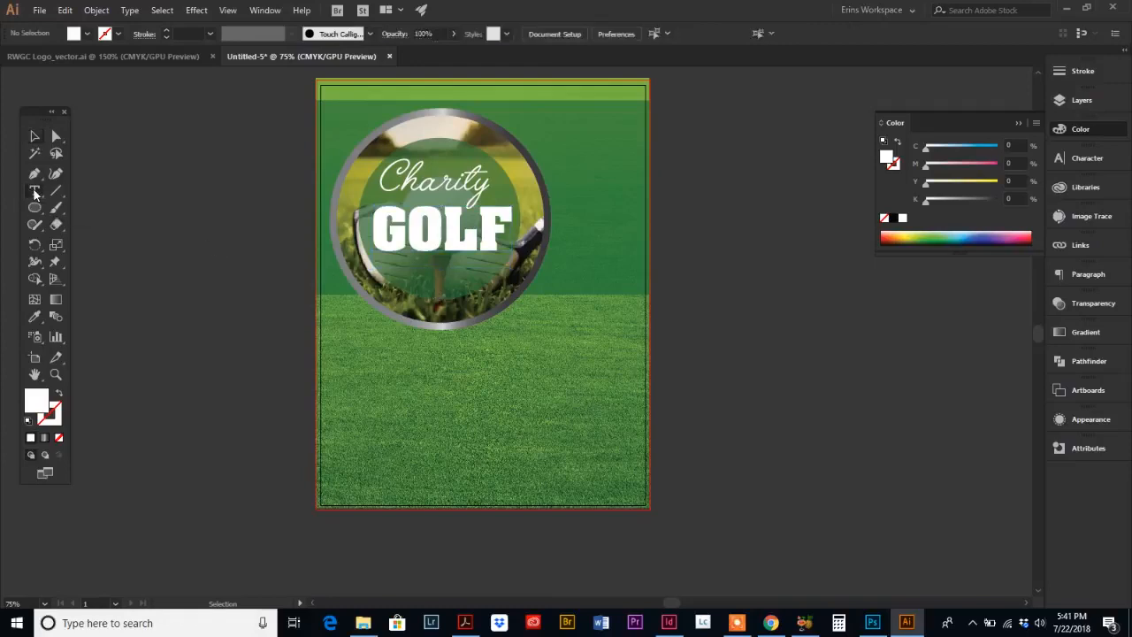
left_click(405, 291)
key("ctrl+z")
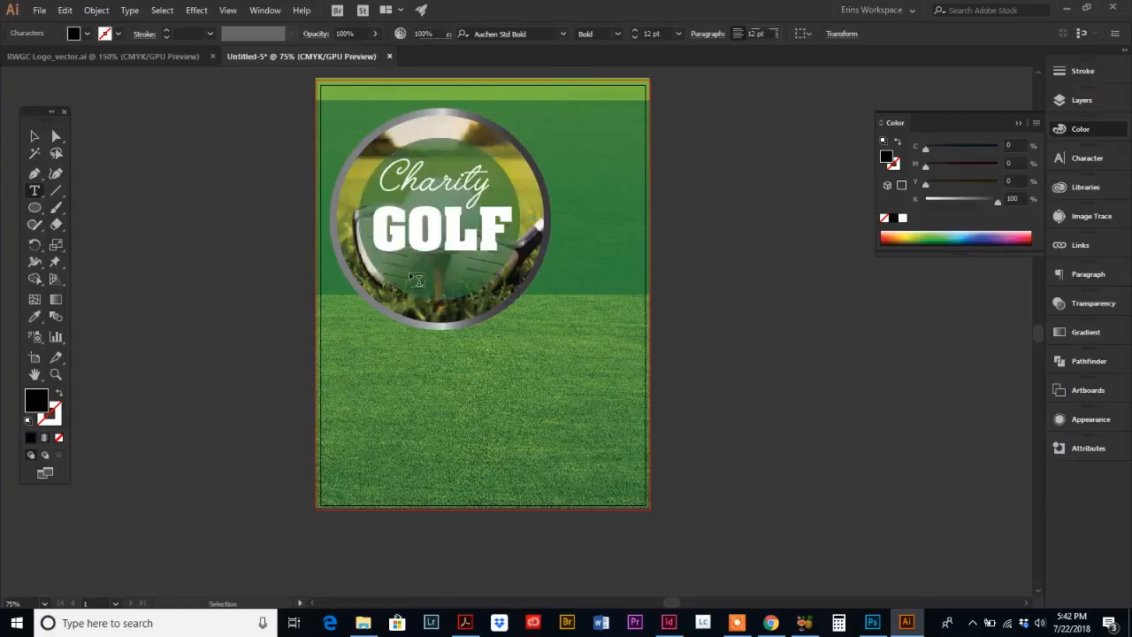
left_click(497, 329)
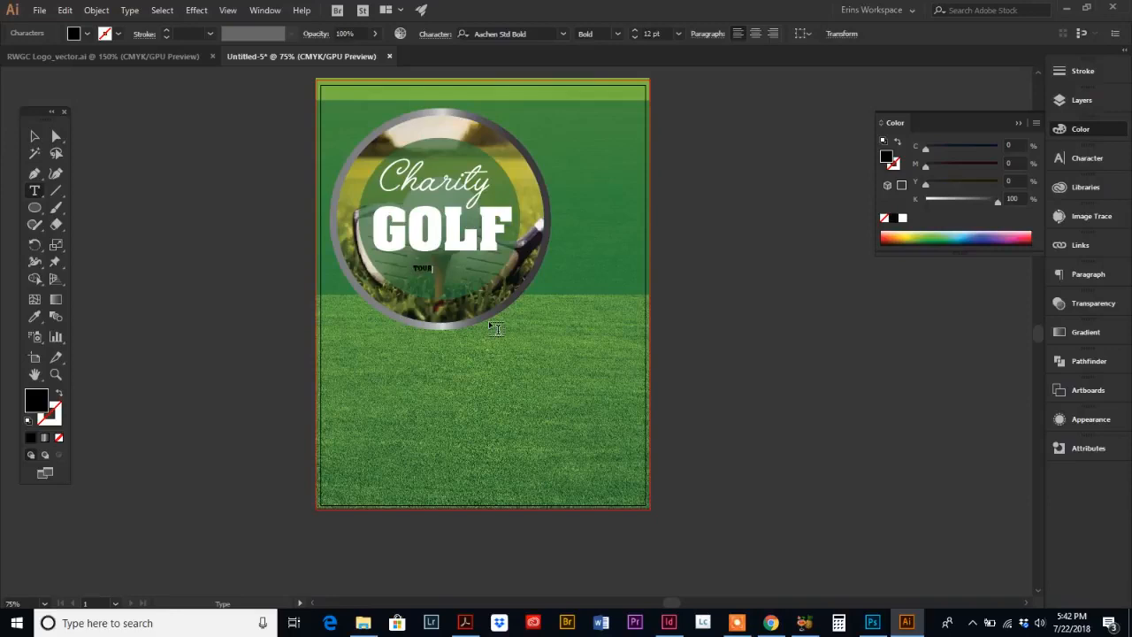
type("NAMENT")
Step: Resize the TOURNAMENT text to about 28.6 pt and center it directly under GOLF
left_click(35, 136)
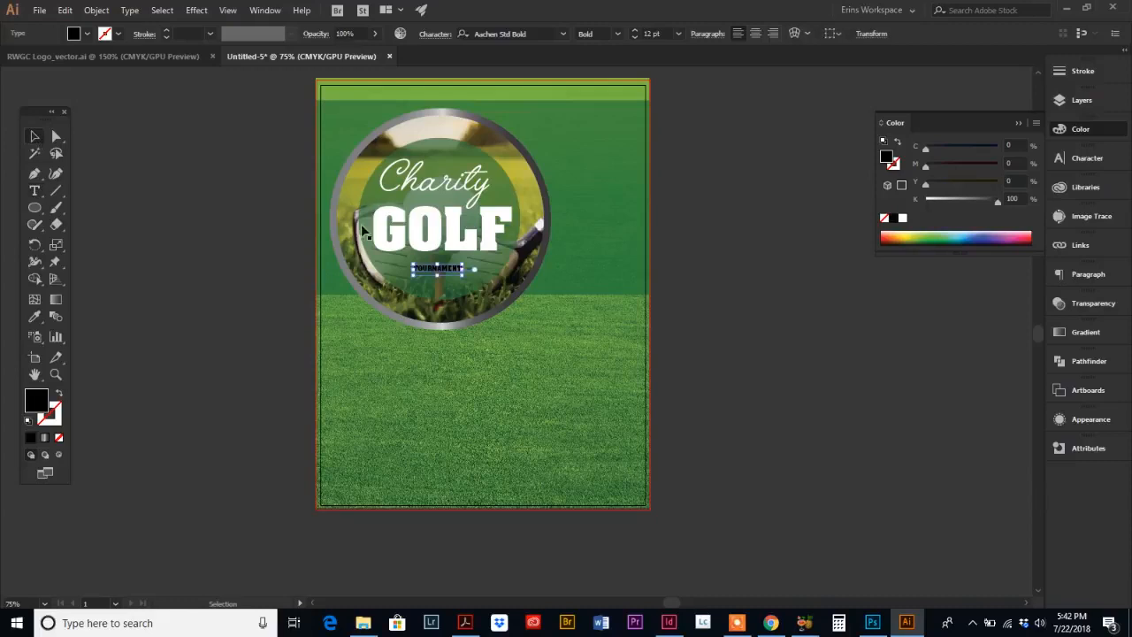
double_click(461, 273)
left_click_drag(464, 276, 558, 293)
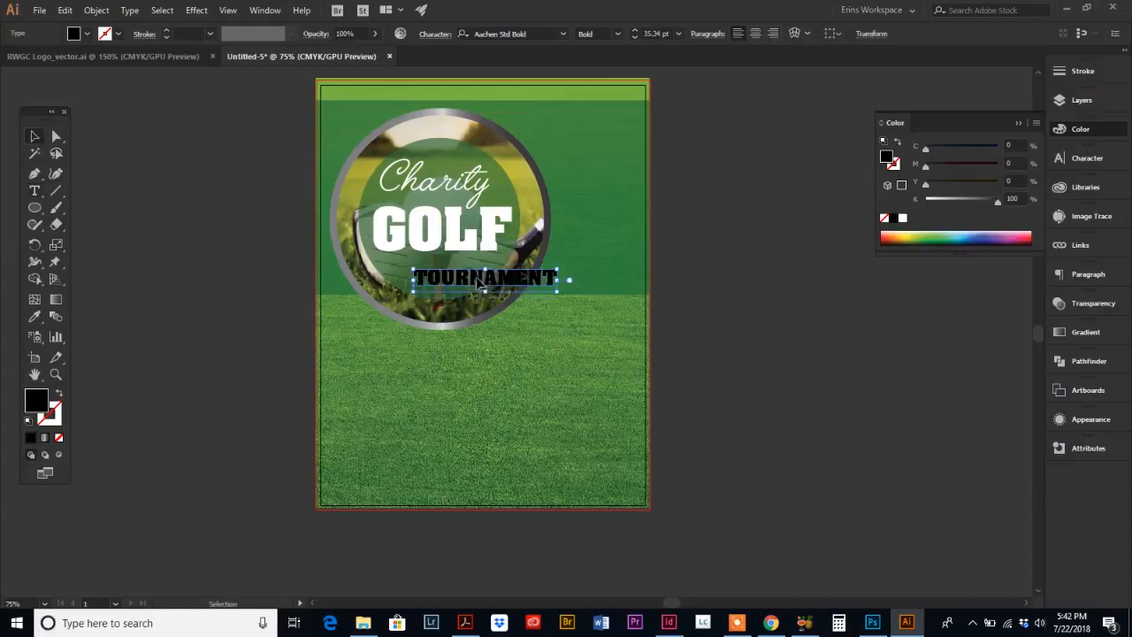
left_click_drag(477, 278, 444, 267)
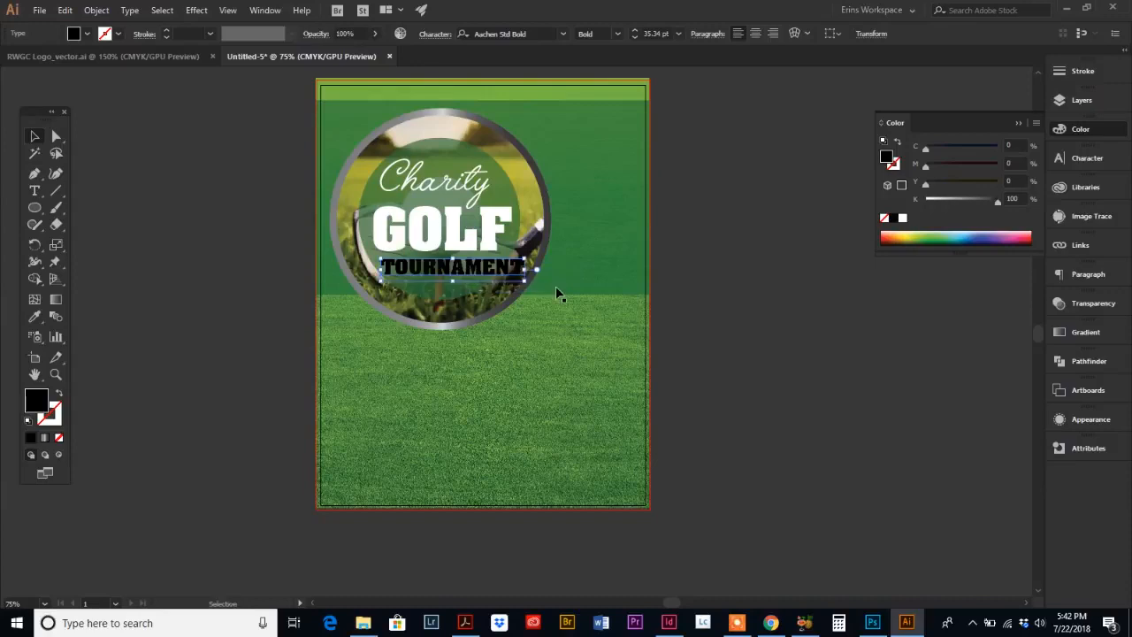
left_click_drag(528, 287, 506, 279)
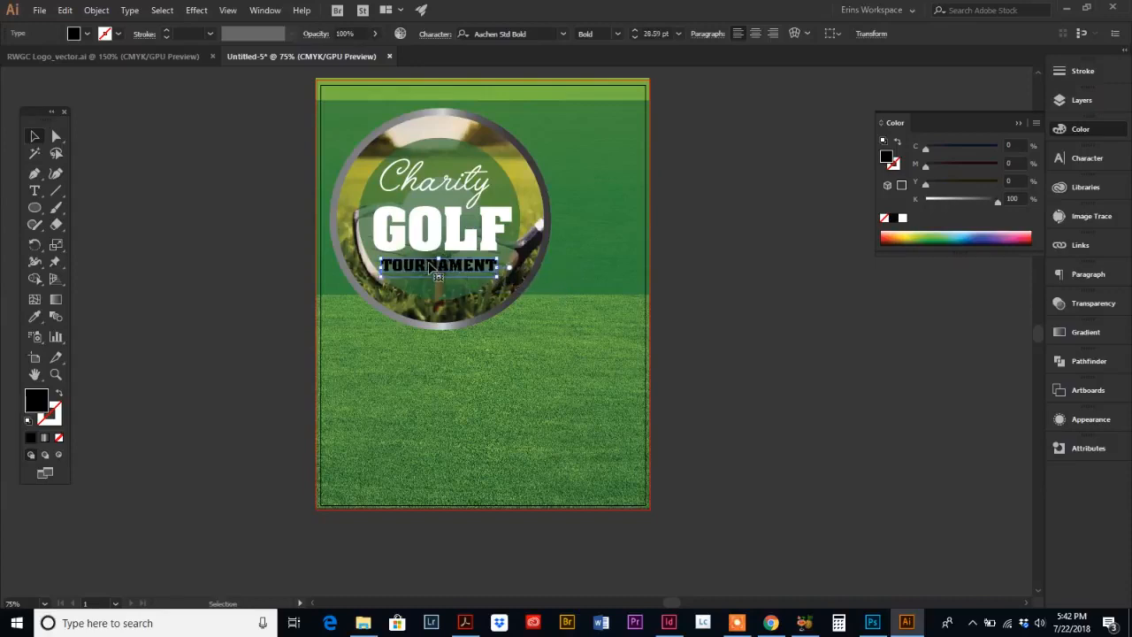
Step: Fill the TOURNAMENT text white and change its font to Book Antiqua
left_click(902, 217)
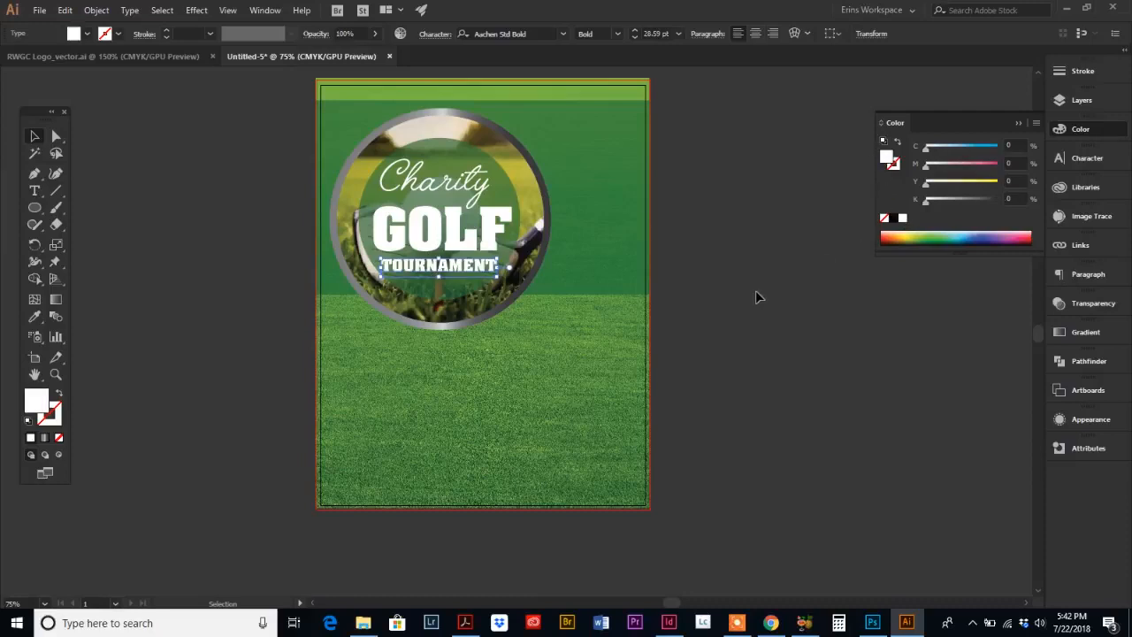
left_click(1078, 157)
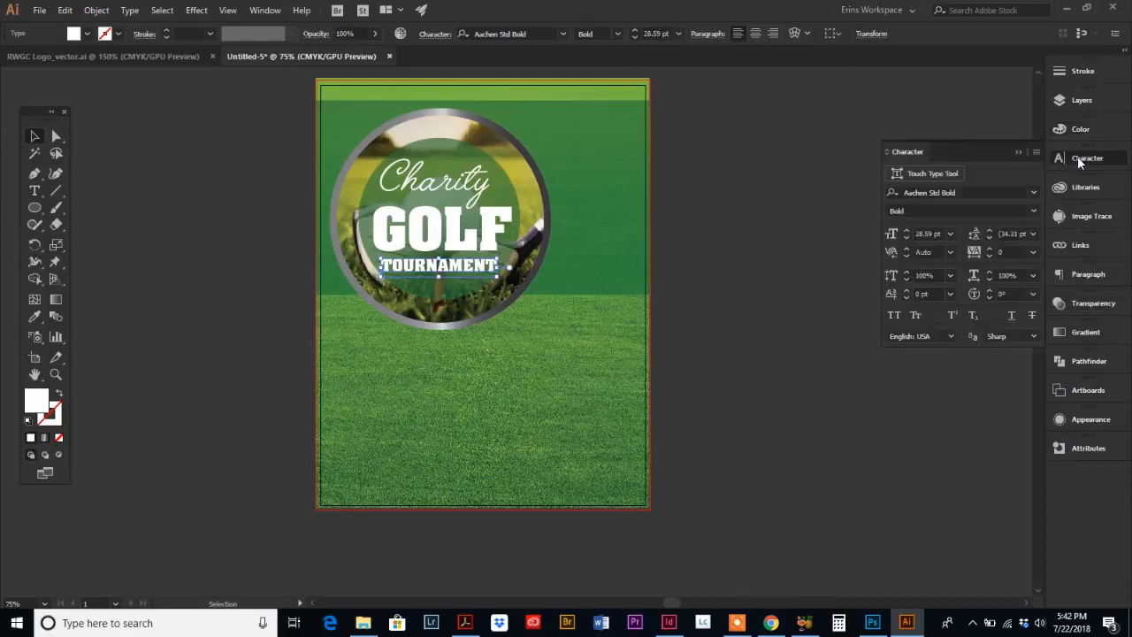
left_click(1027, 190)
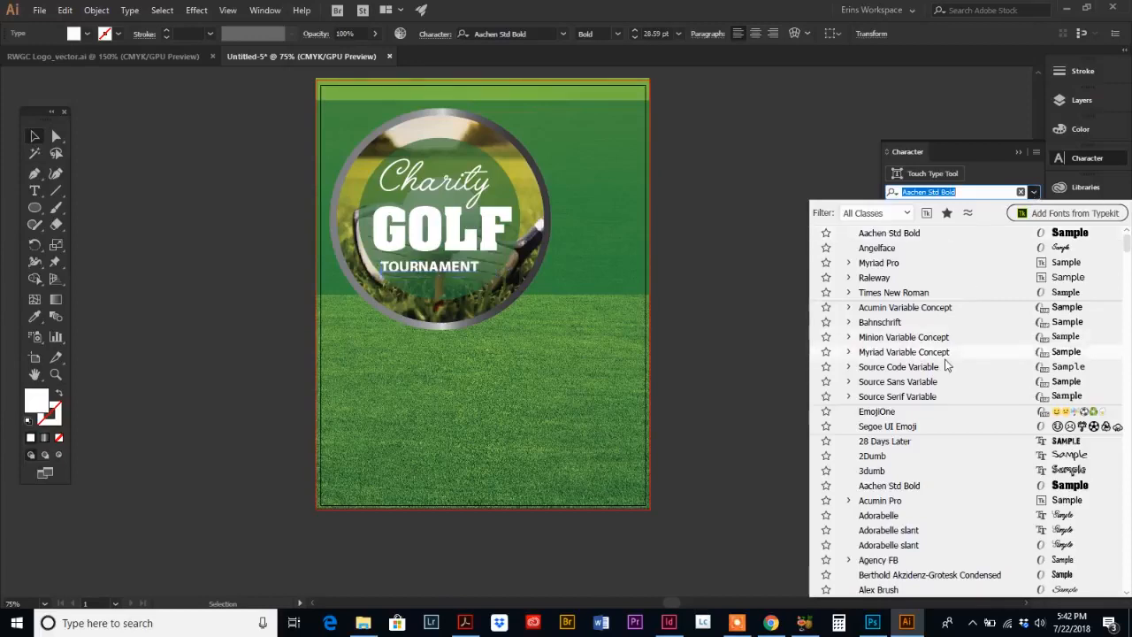
scroll(902, 394, "down", 3)
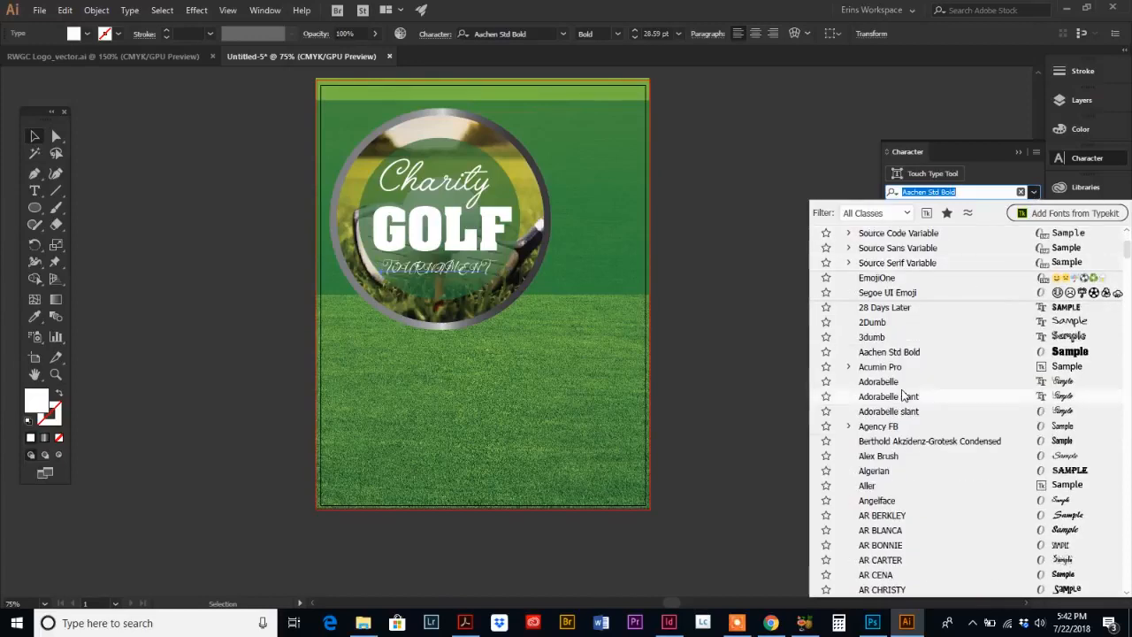
scroll(902, 396, "down", 2)
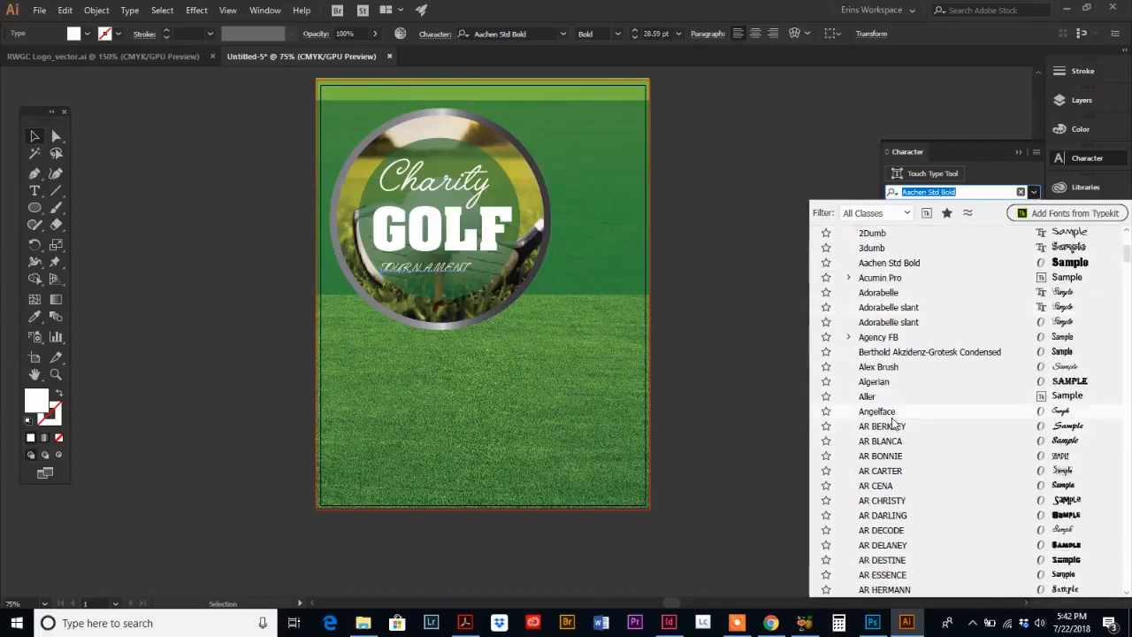
scroll(893, 421, "down", 3)
scroll(894, 421, "down", 2)
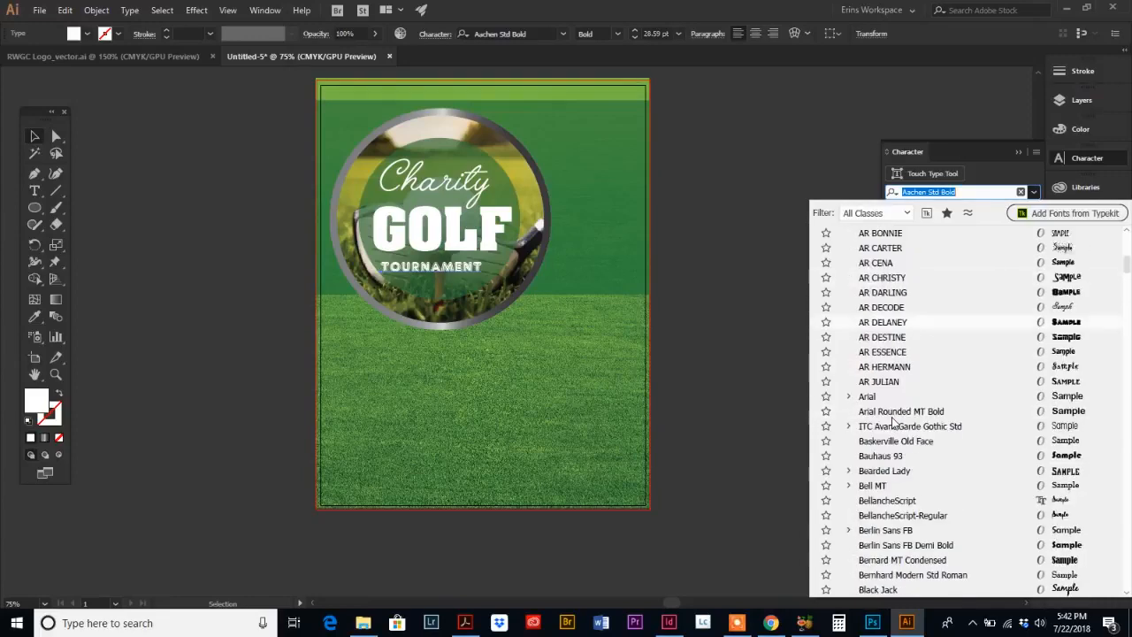
scroll(892, 435, "down", 4)
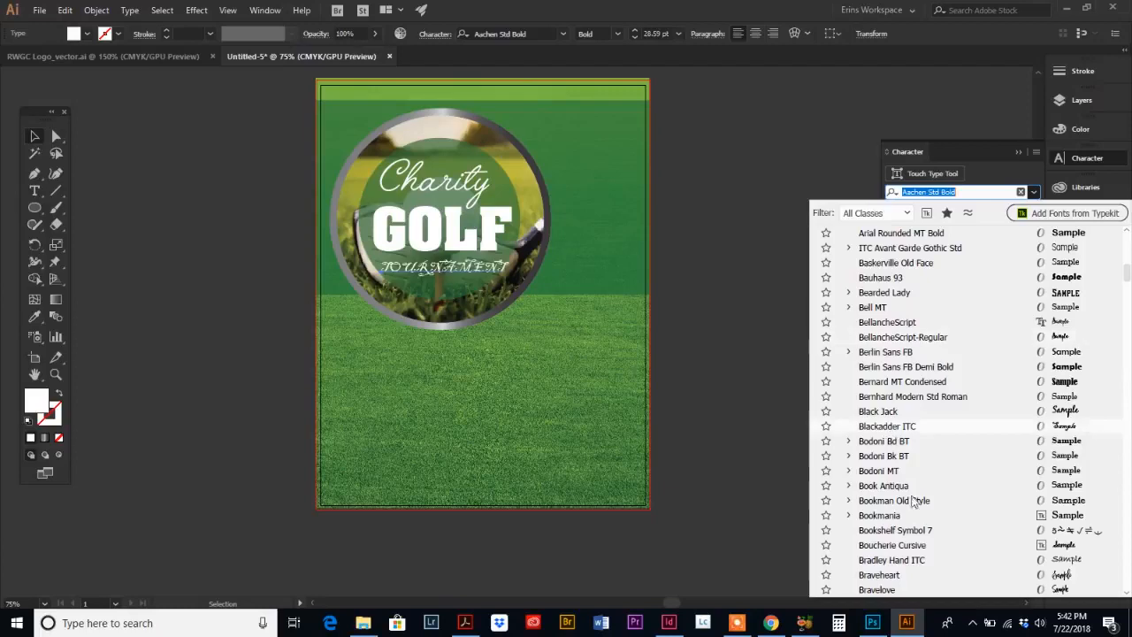
left_click(905, 488)
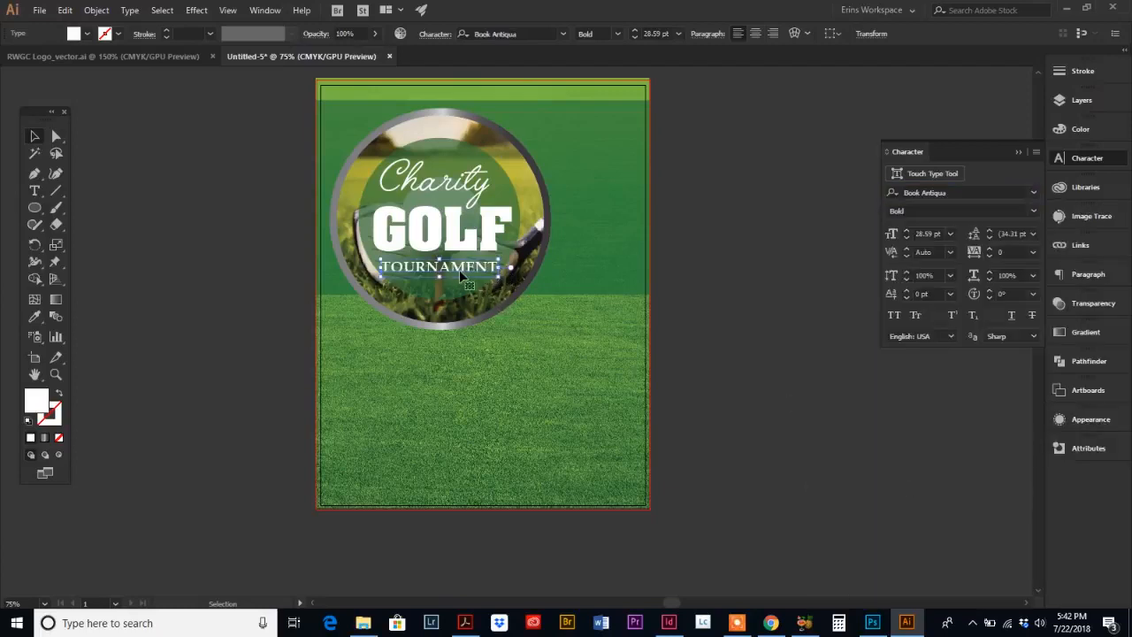
left_click_drag(457, 267, 456, 264)
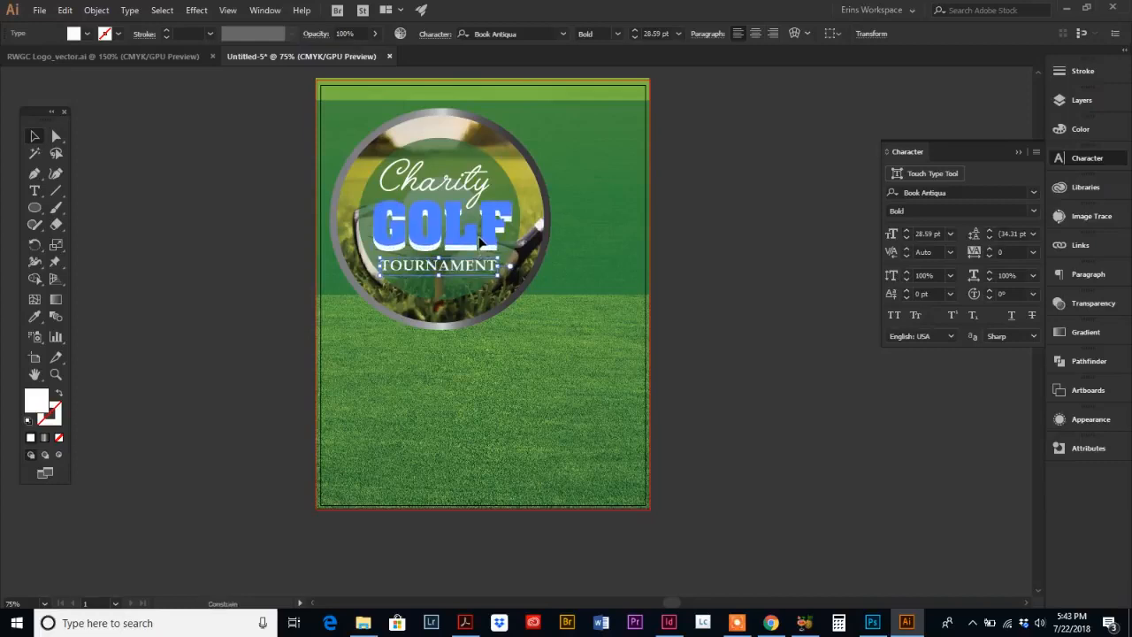
Step: Move the TOURNAMENT text slightly up, closer under GOLF
left_click(481, 241)
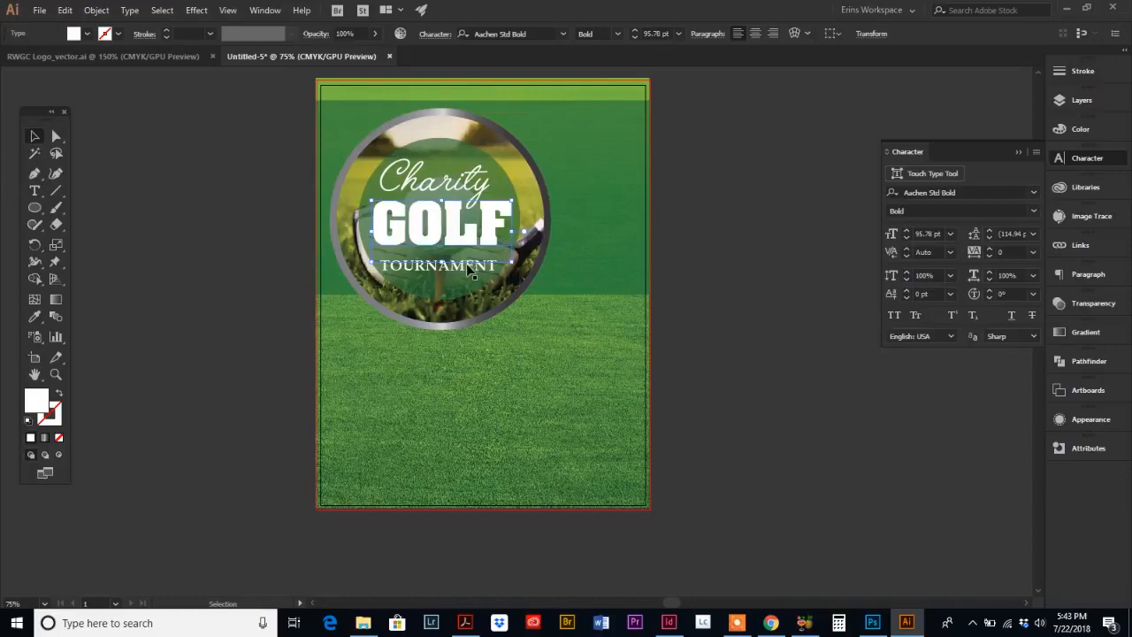
left_click(55, 376)
left_click(464, 265)
left_click(524, 337)
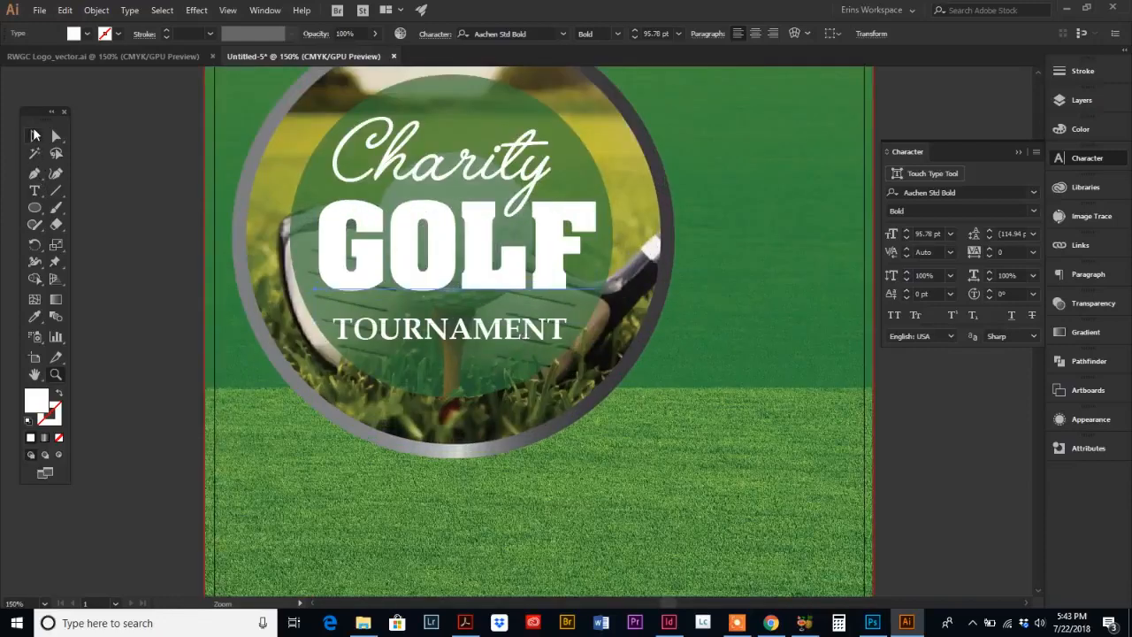
left_click(35, 136)
left_click(456, 341)
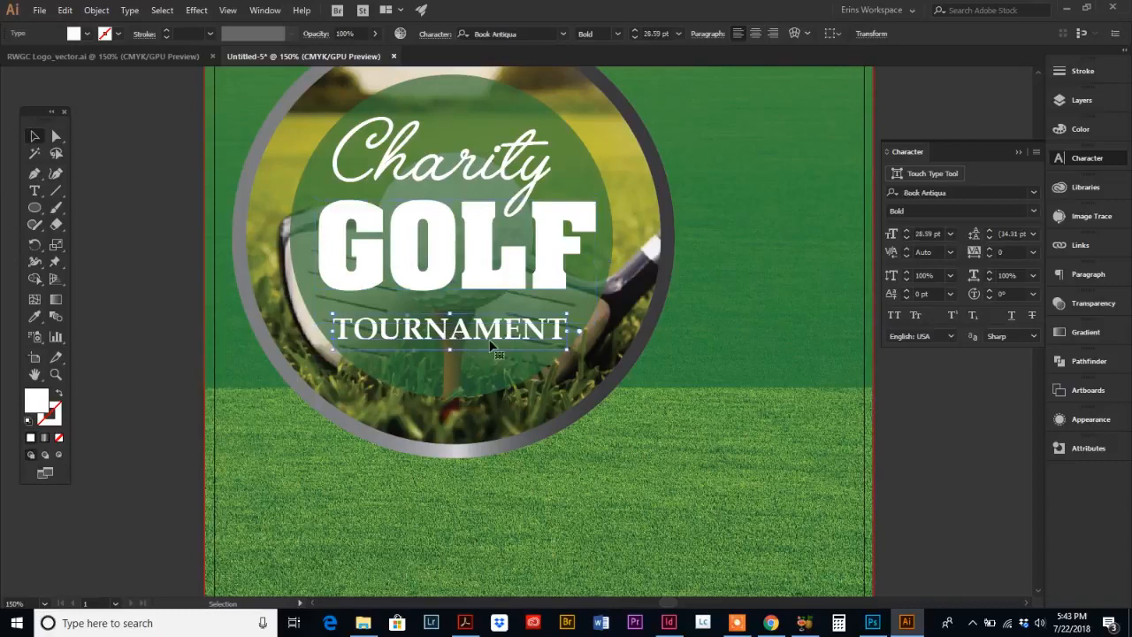
left_click_drag(484, 342, 487, 332)
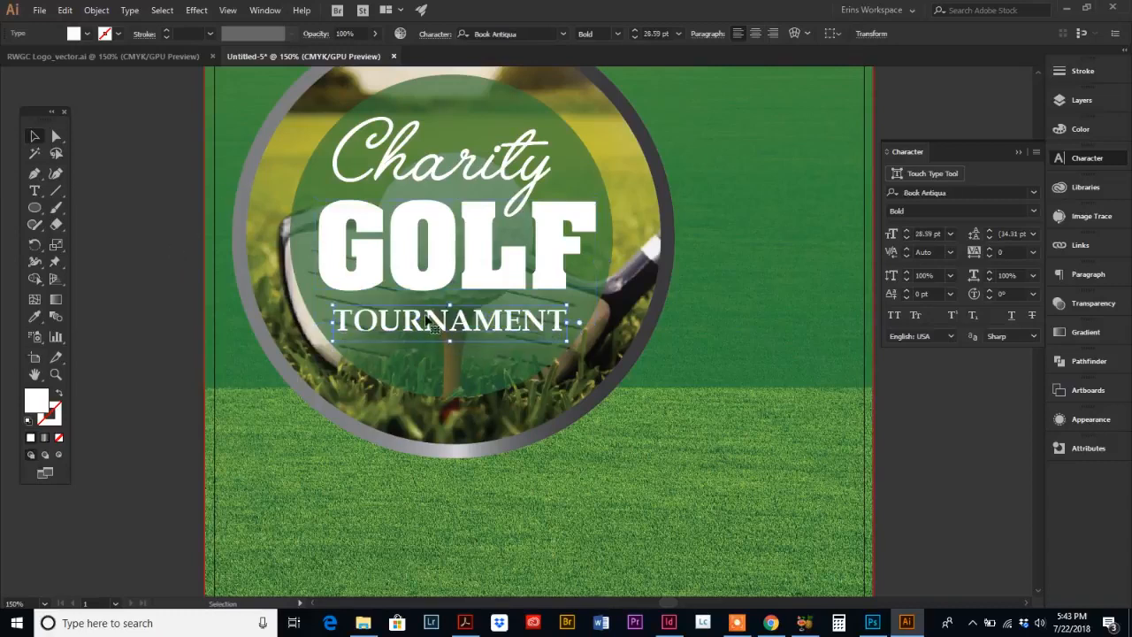
Step: Draw a horizontal line about 3.06 in long just above TOURNAMENT and give it a white stroke
left_click(57, 192)
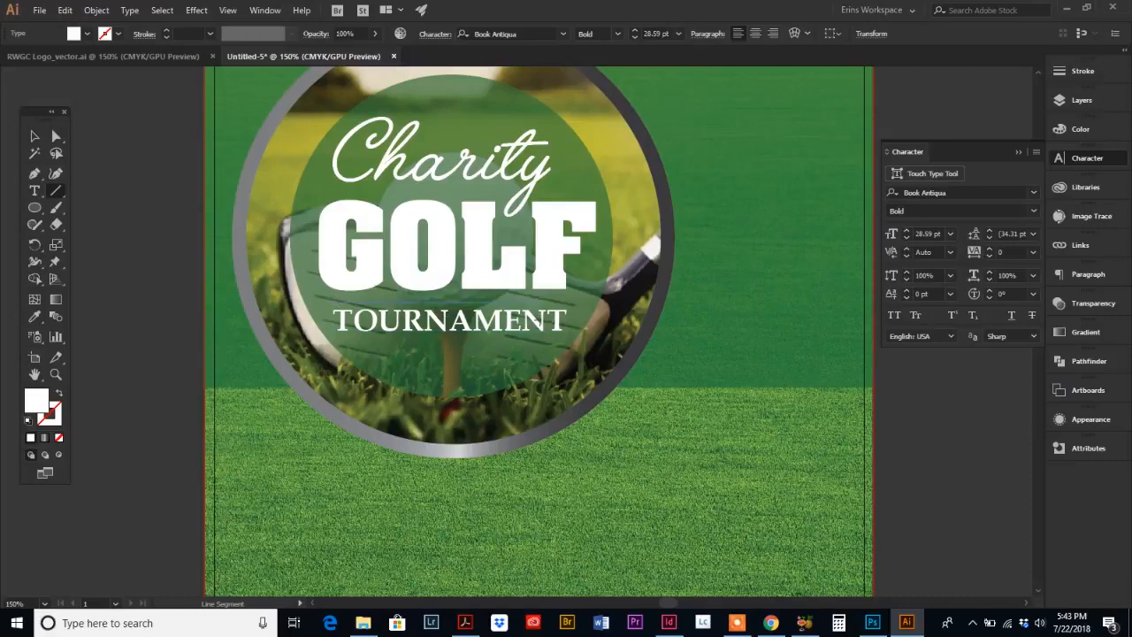
left_click_drag(566, 318, 567, 325)
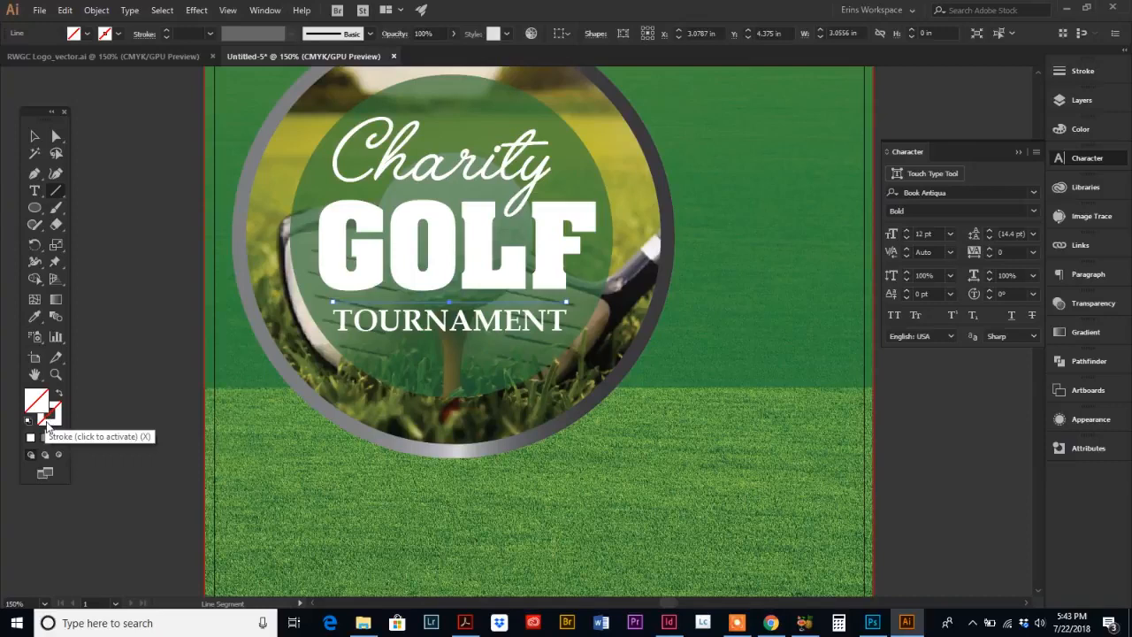
left_click(50, 415)
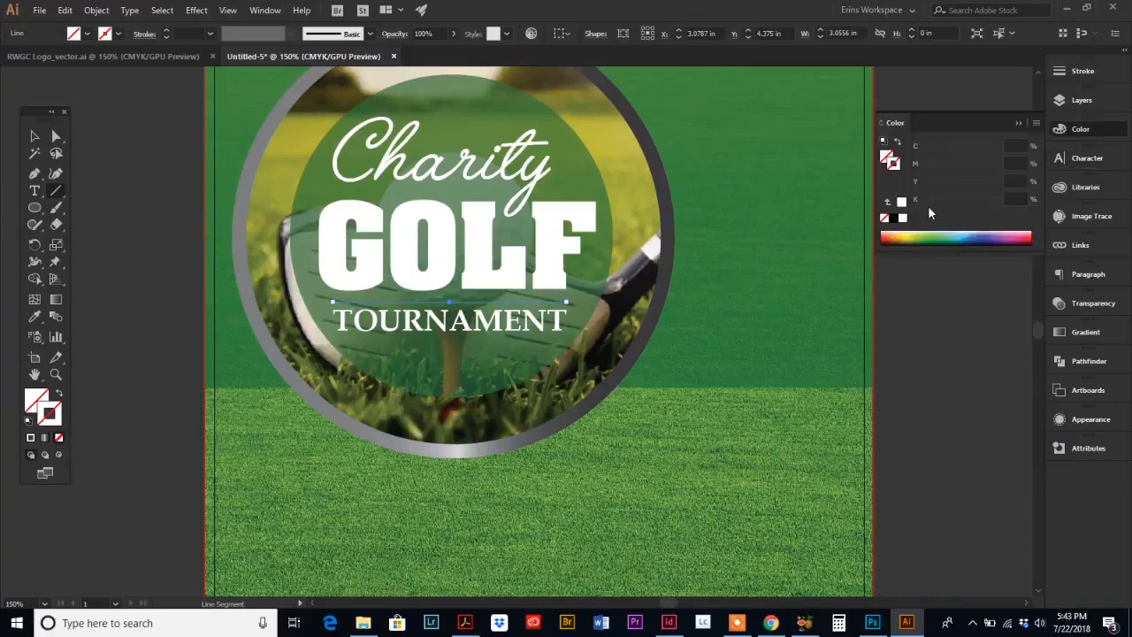
left_click(901, 216)
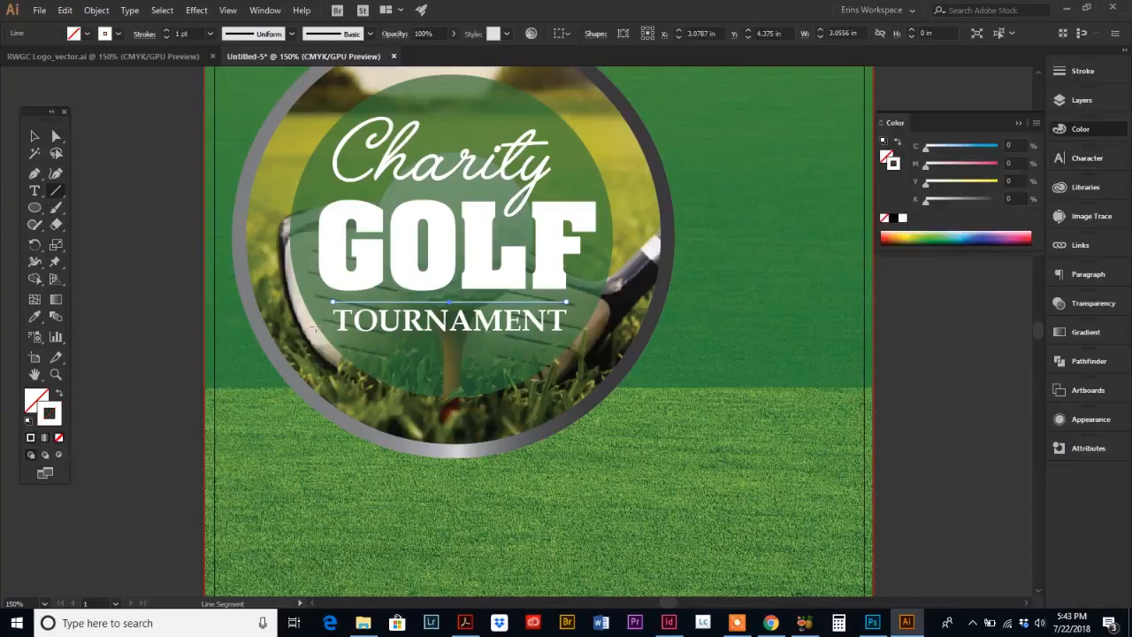
left_click(34, 137)
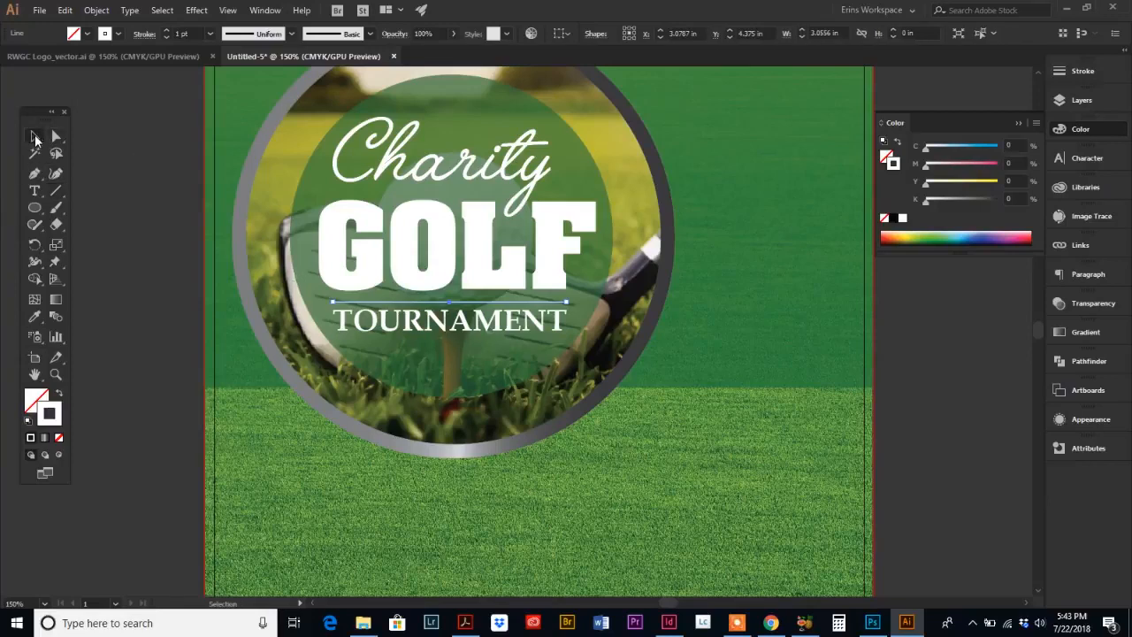
Step: Duplicate the white line and place the copy just below the TOURNAMENT text
left_click(419, 303, "shift")
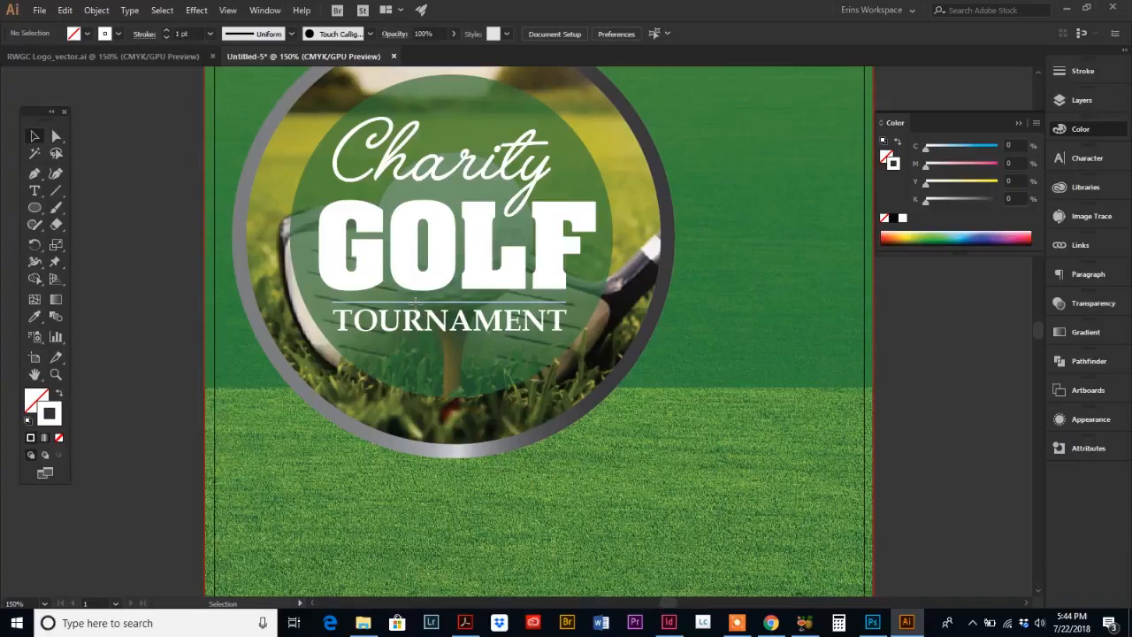
left_click_drag(415, 302, 419, 345)
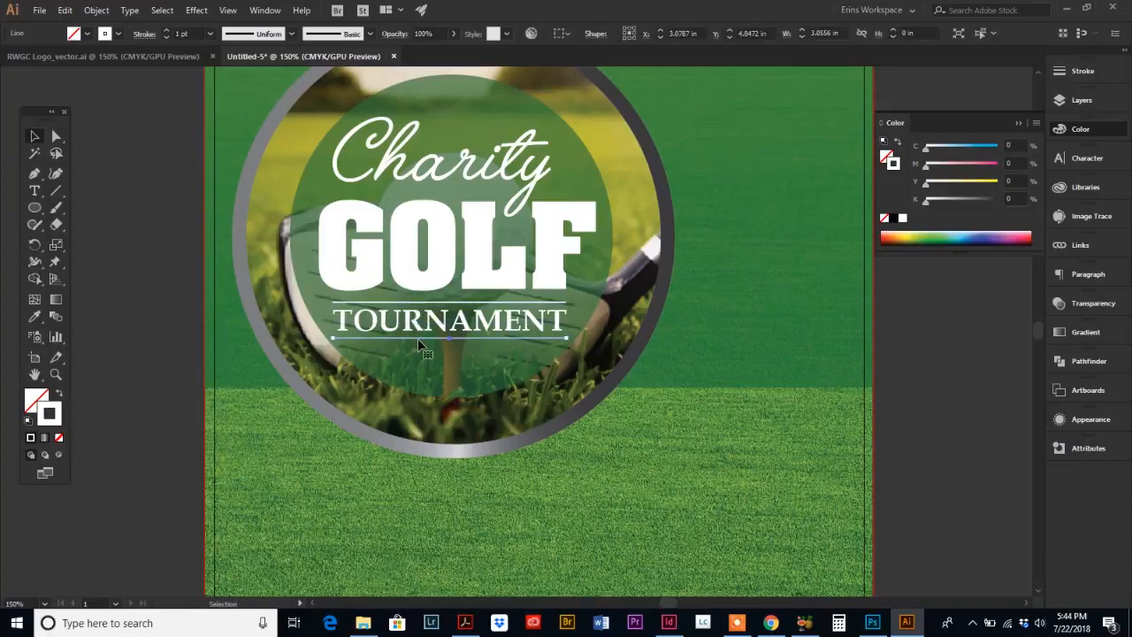
key("Delete")
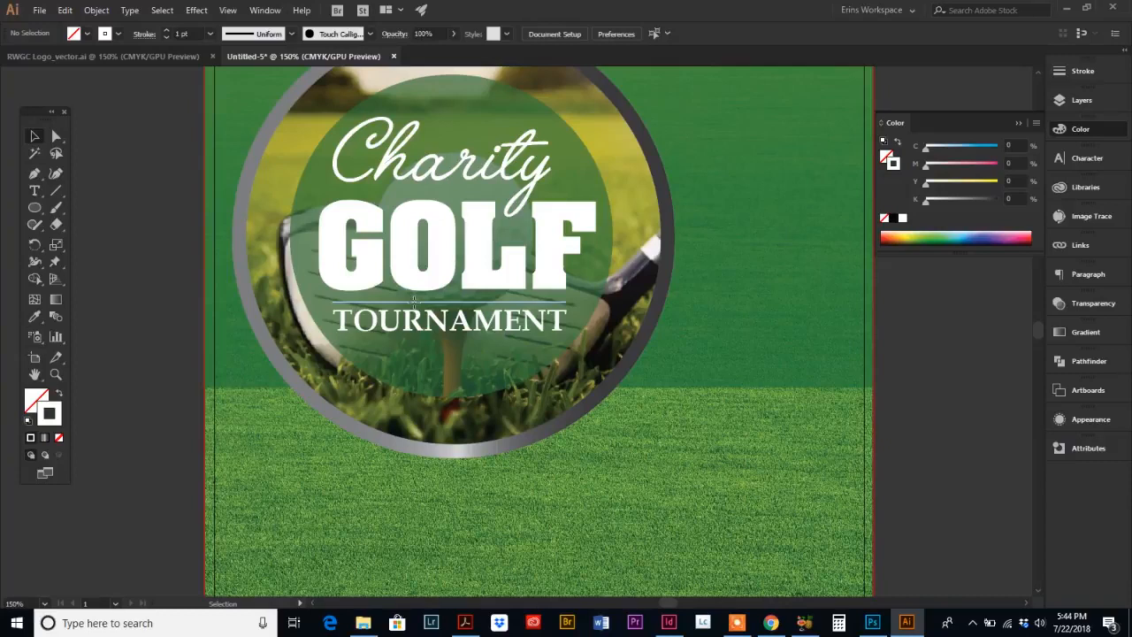
left_click_drag(414, 302, 422, 343)
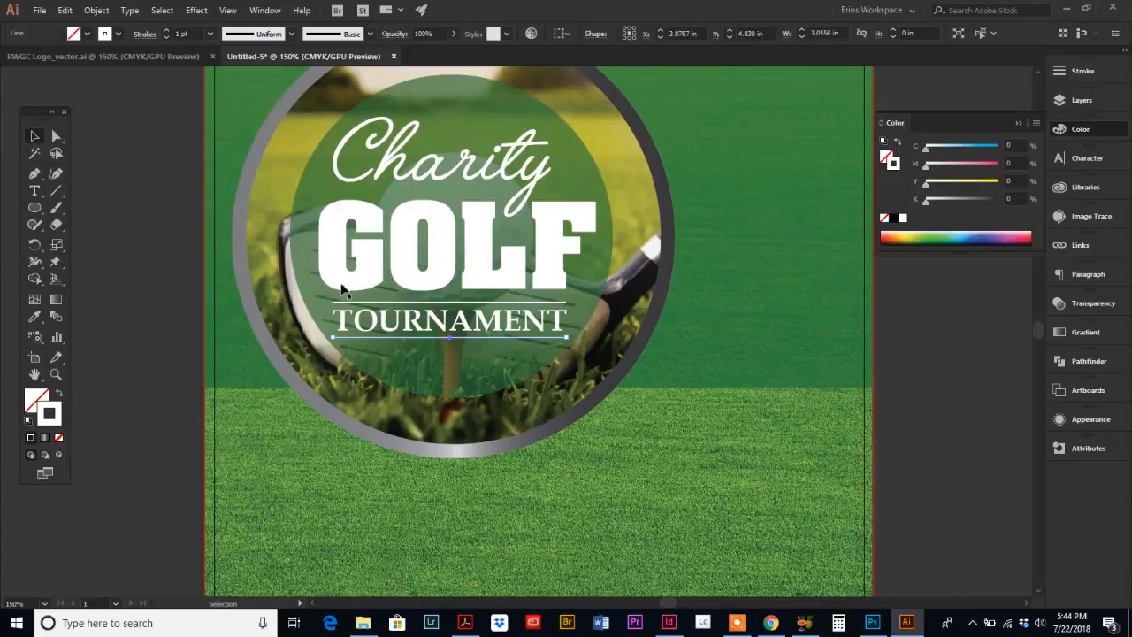
Step: Compare the circle's text layout with the reference flyer PDF in Acrobat
left_click(56, 374)
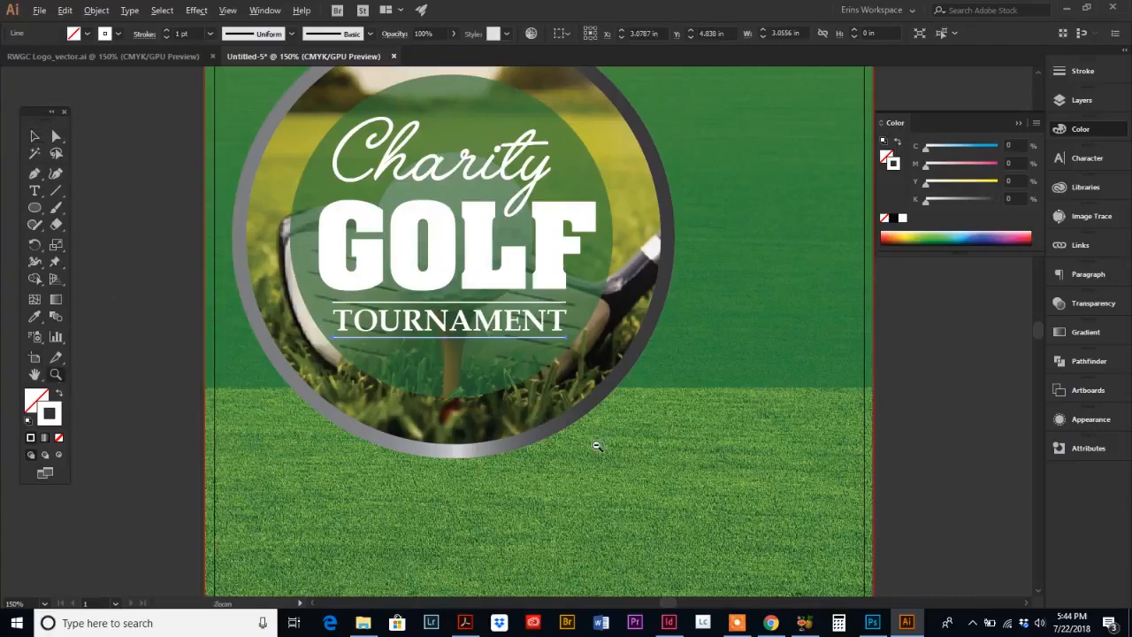
left_click(591, 307, "alt")
left_click(588, 302, "alt")
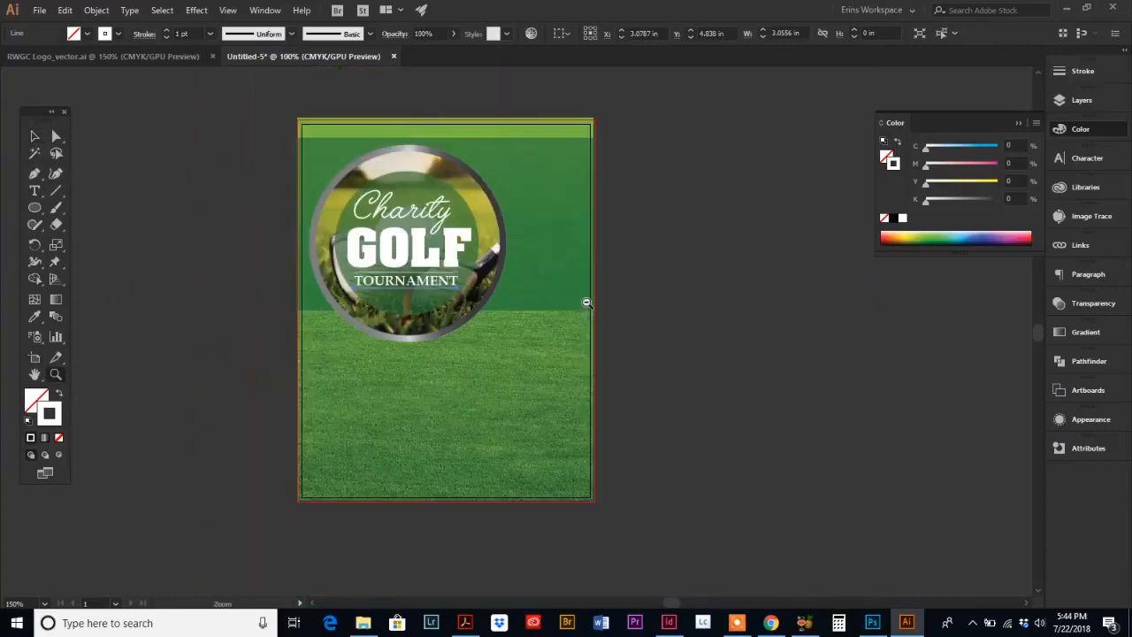
left_click(587, 303)
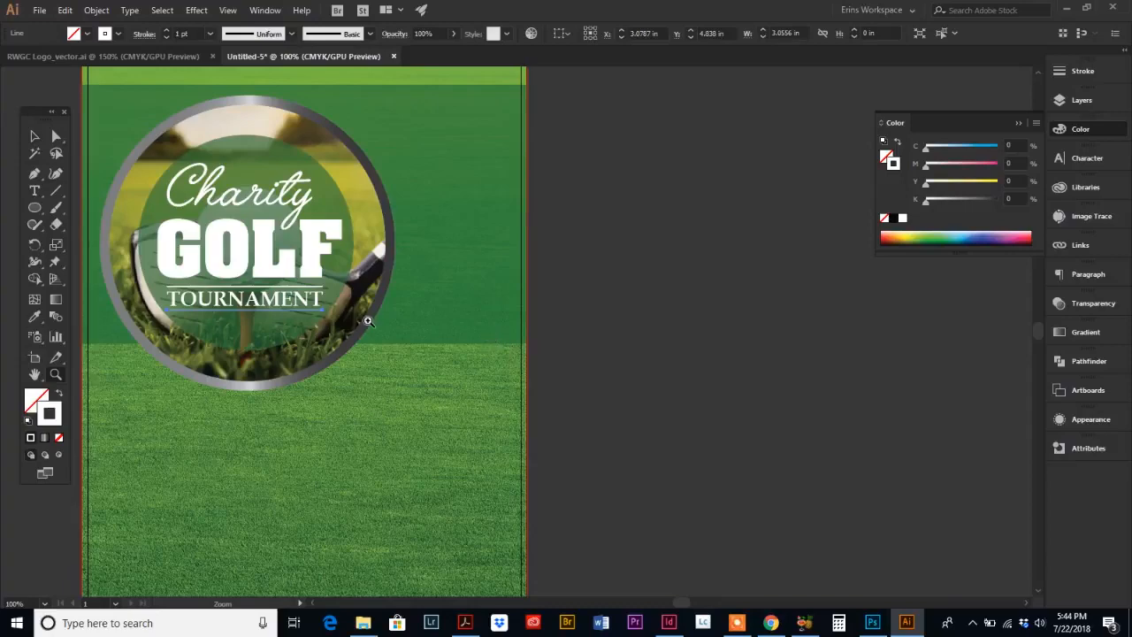
left_click(473, 625)
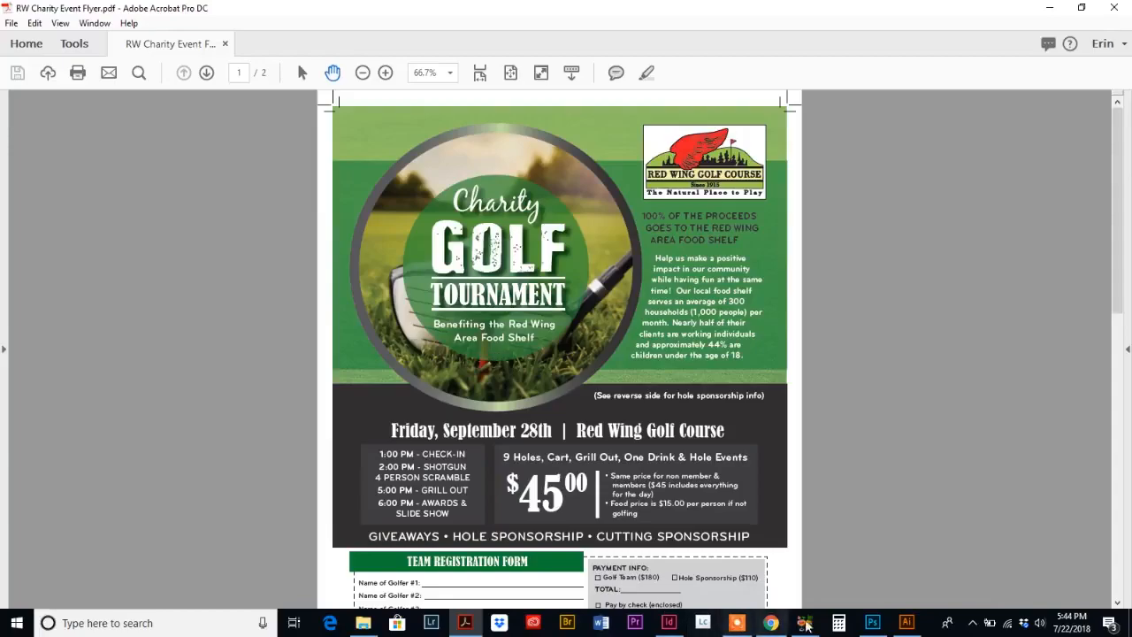
left_click(907, 623)
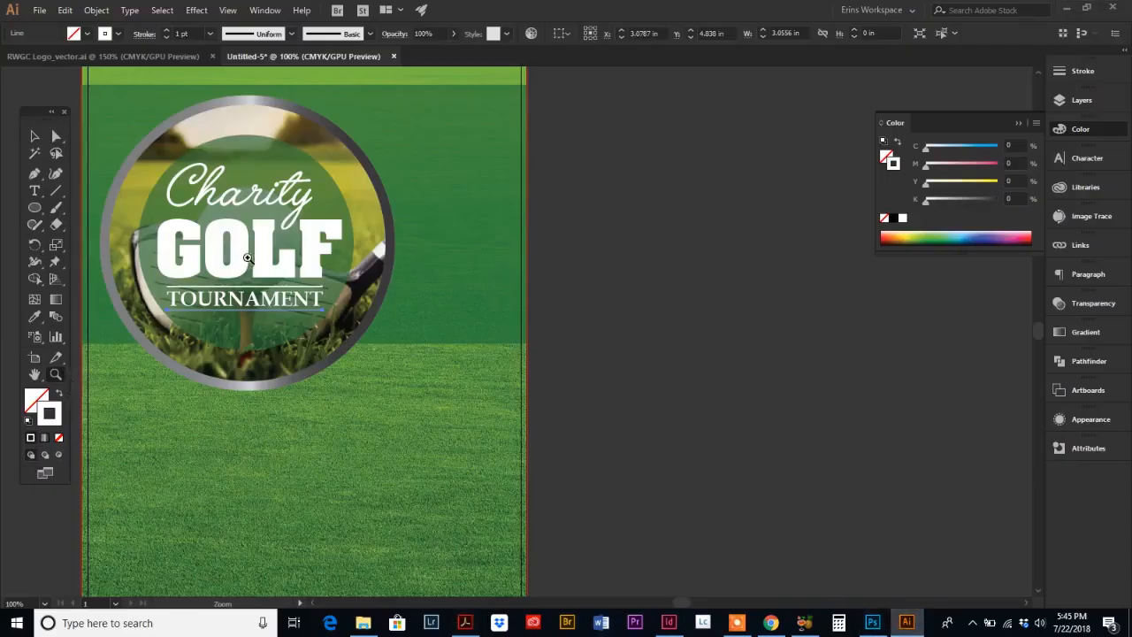
left_click(352, 324)
left_click(648, 393)
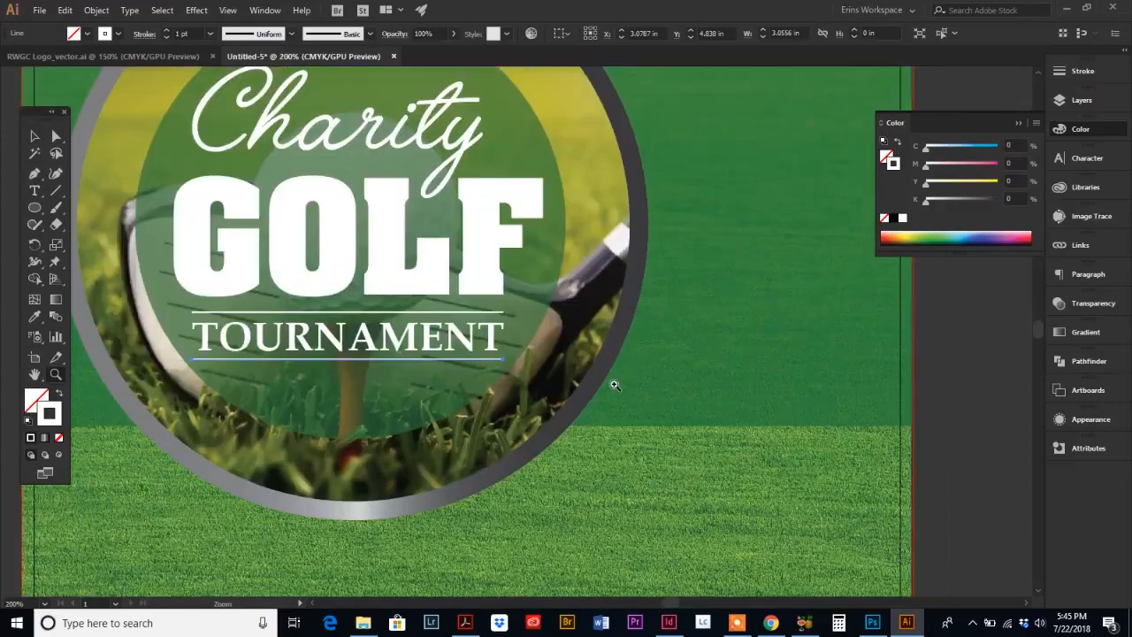
Step: Add centered two-line text "Benefiting the Red Wing" / "Area Food Shelf" beneath the lower line under TOURNAMENT
left_click(33, 191)
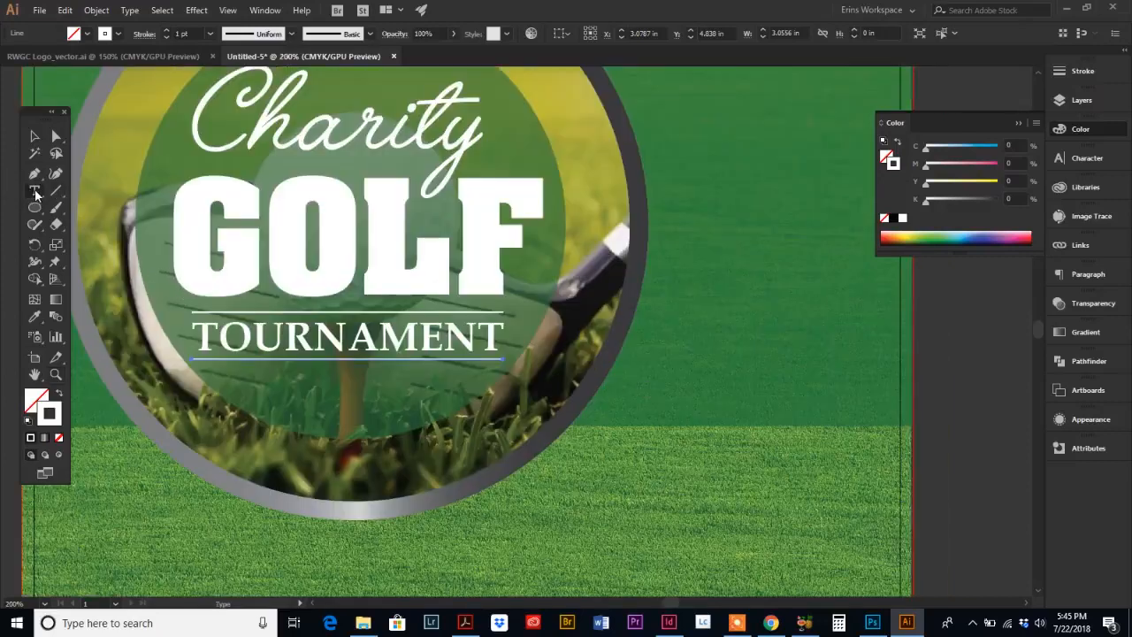
left_click(247, 383)
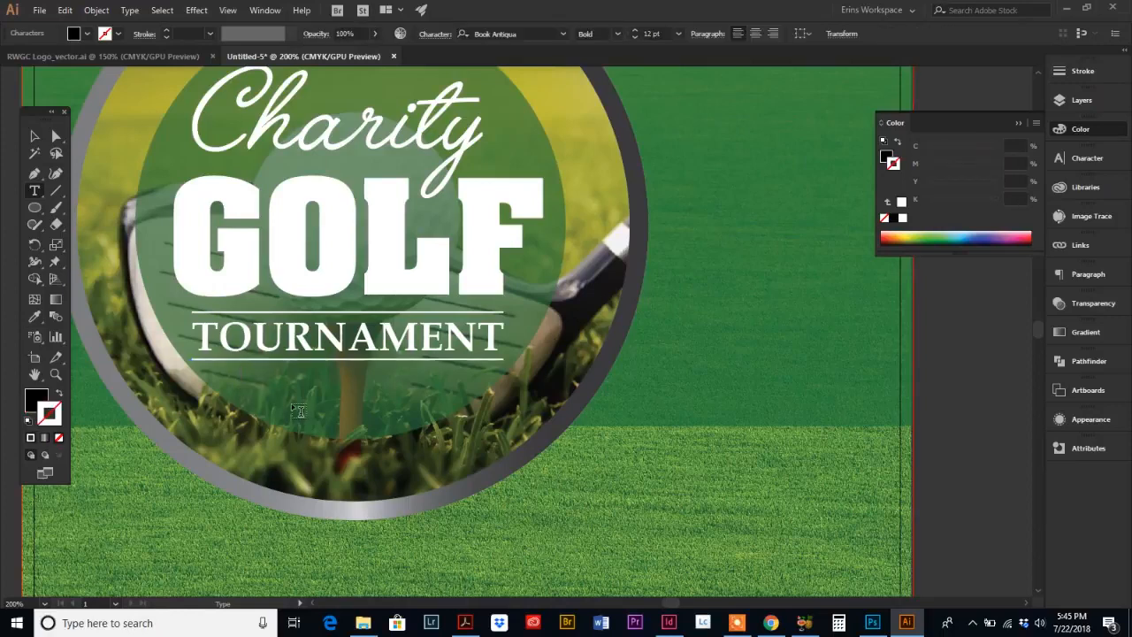
type("Benefiting the Red Wing")
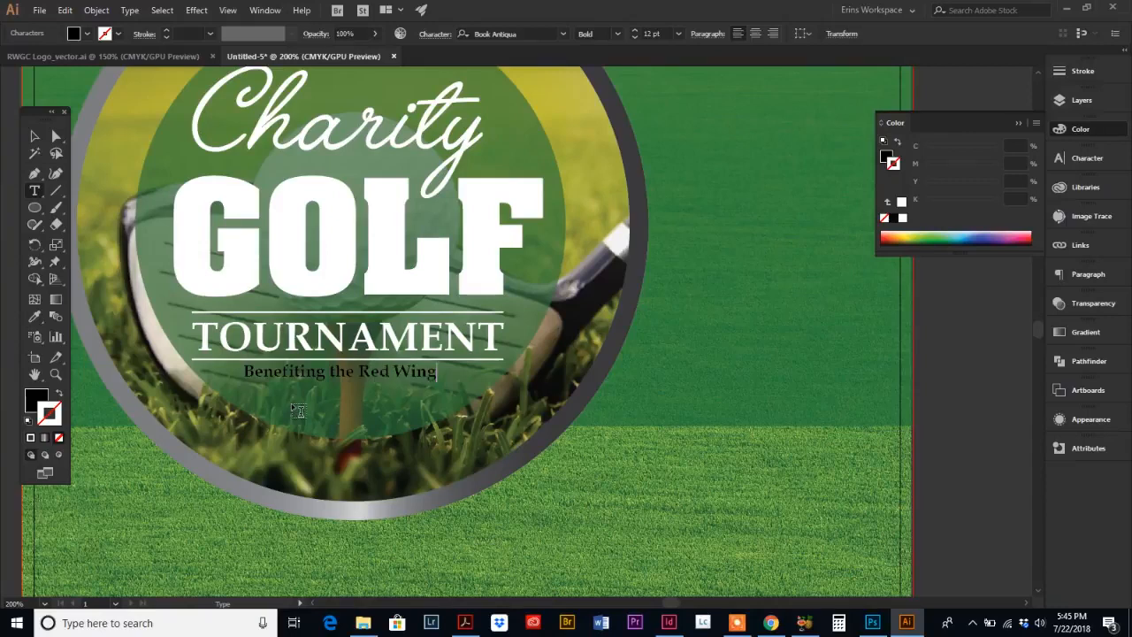
key("Return")
type("Area Food Shelf")
left_click(34, 136)
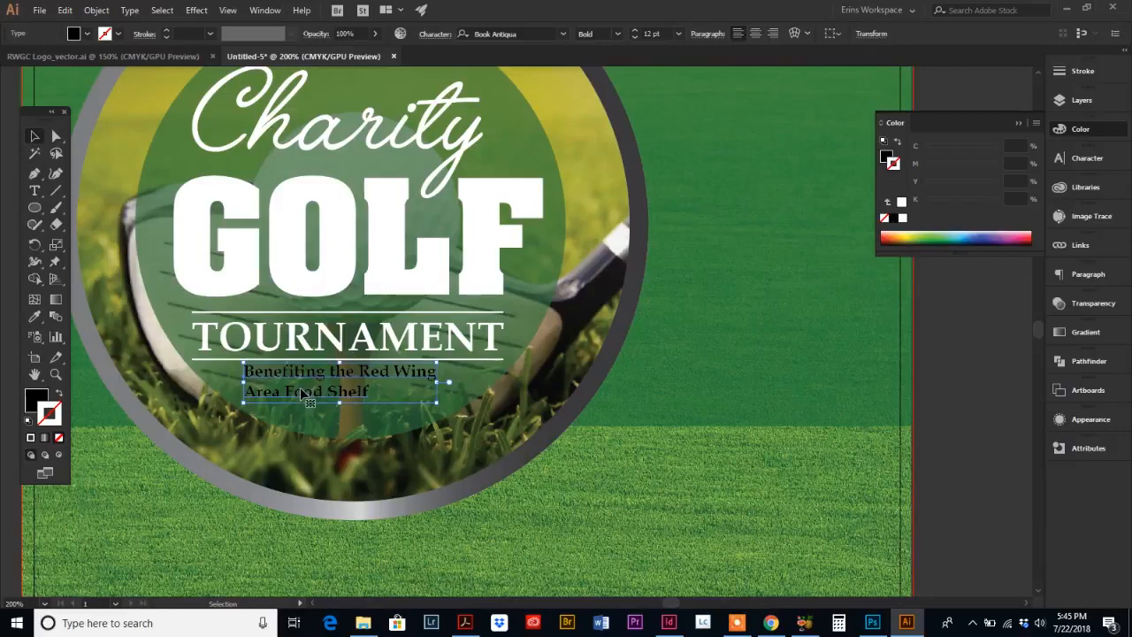
left_click(756, 36)
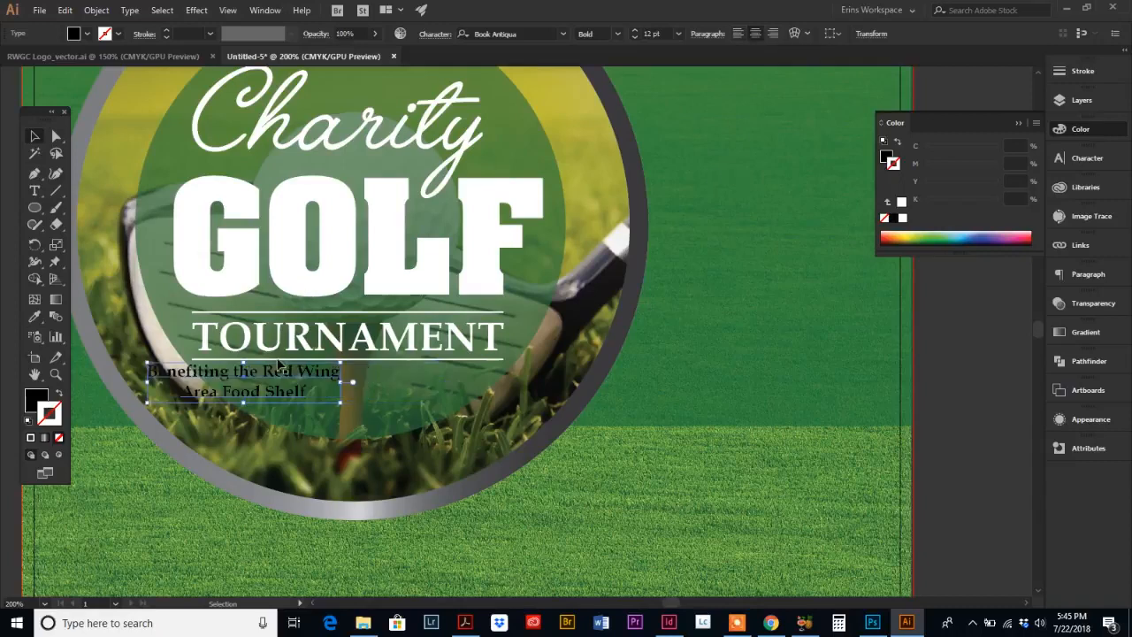
left_click_drag(283, 378, 386, 388)
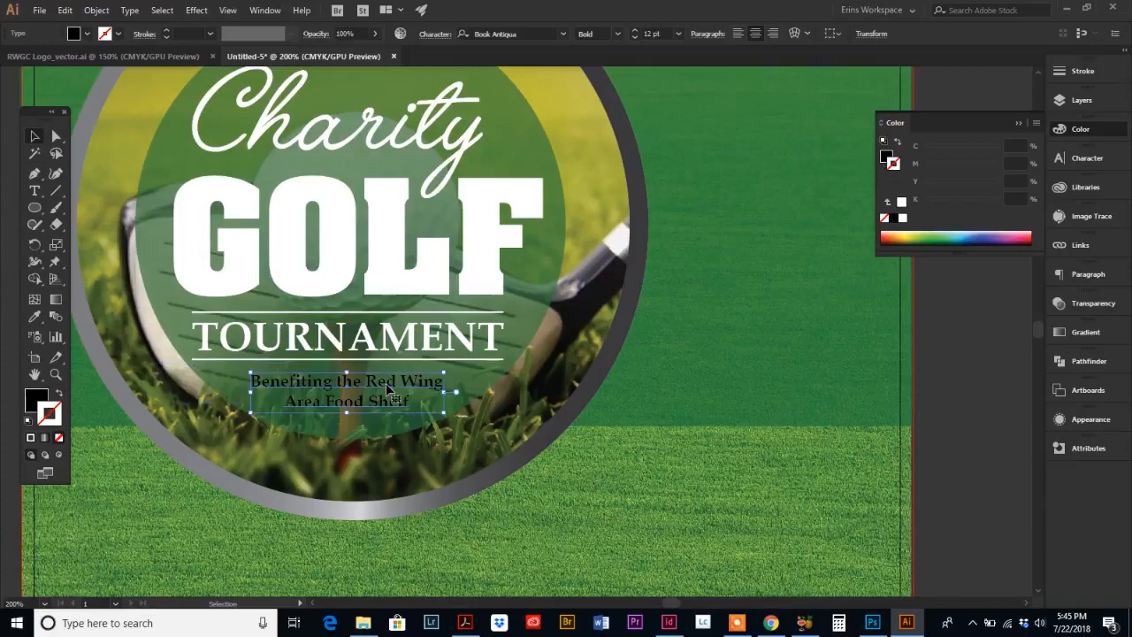
Step: Set the "Benefiting the Red Wing / Area Food Shelf" text fill to white and its size to 14 pt
left_click(887, 157)
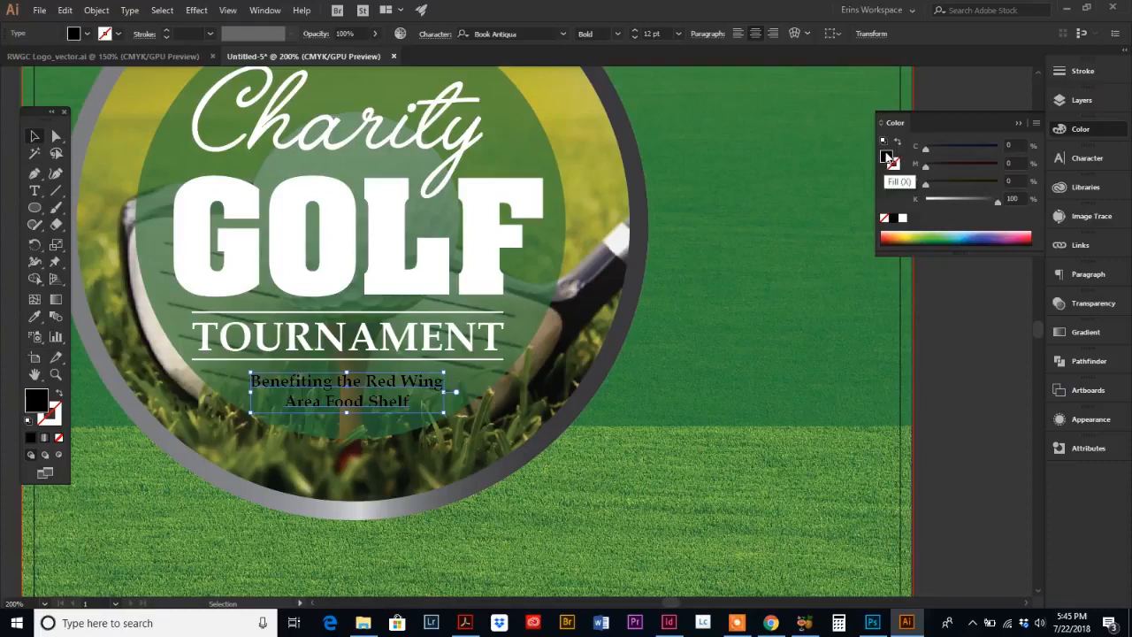
left_click(903, 221)
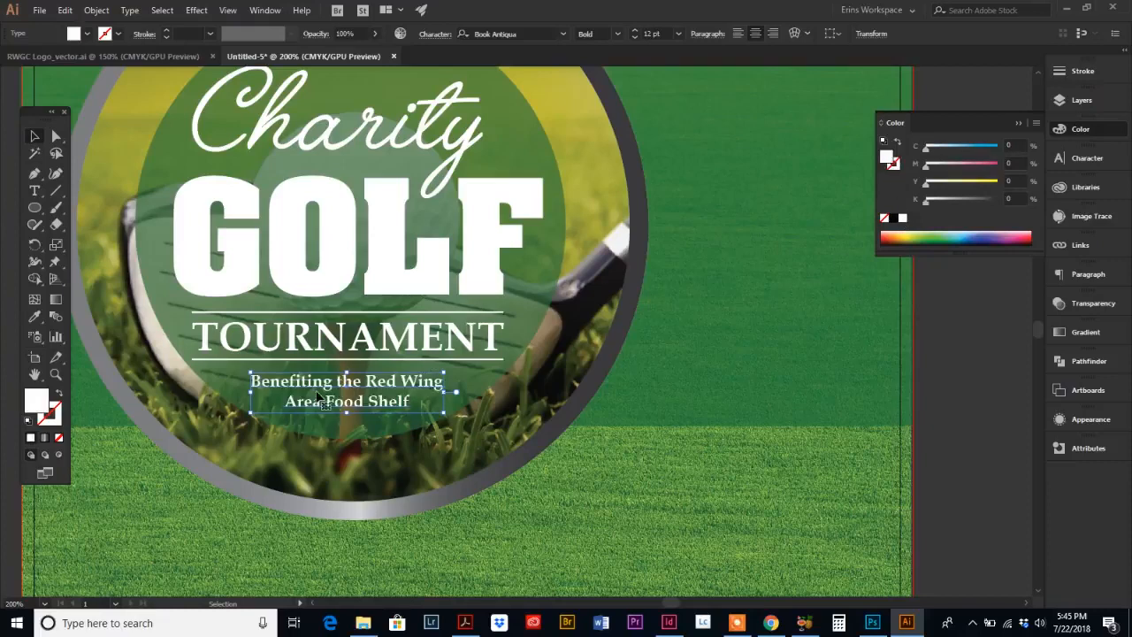
left_click(636, 33)
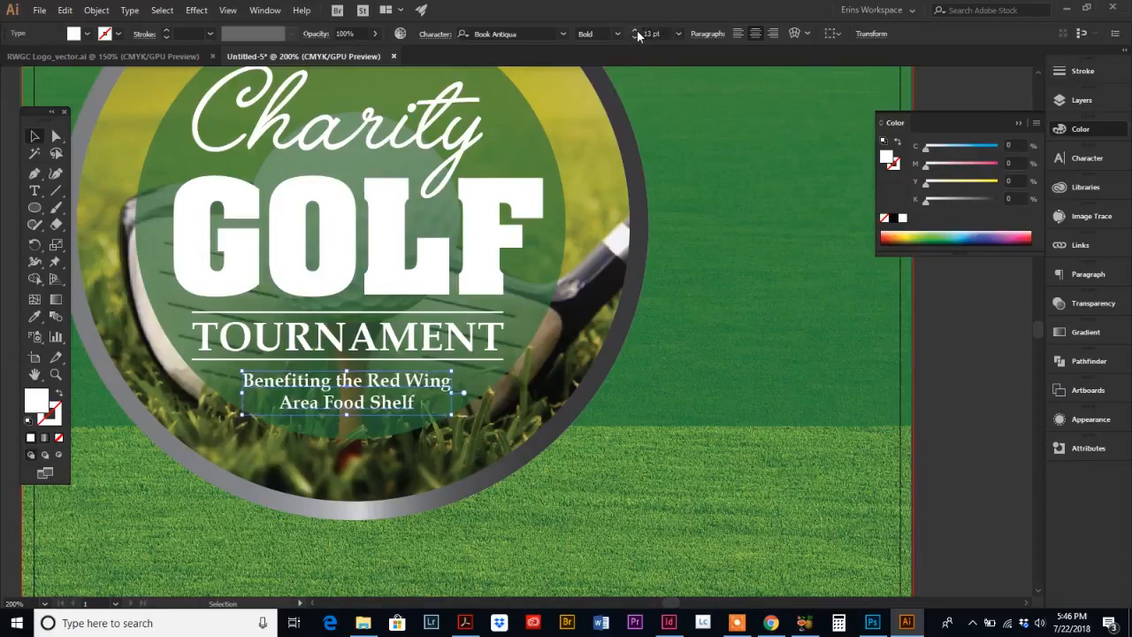
left_click(636, 32)
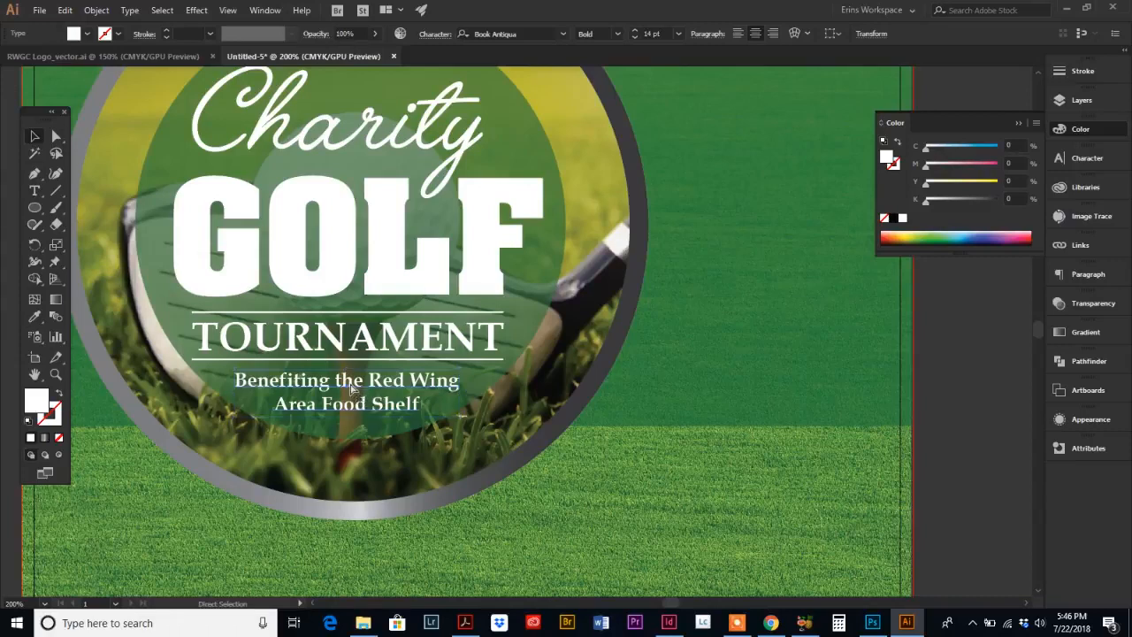
key("ctrl+0")
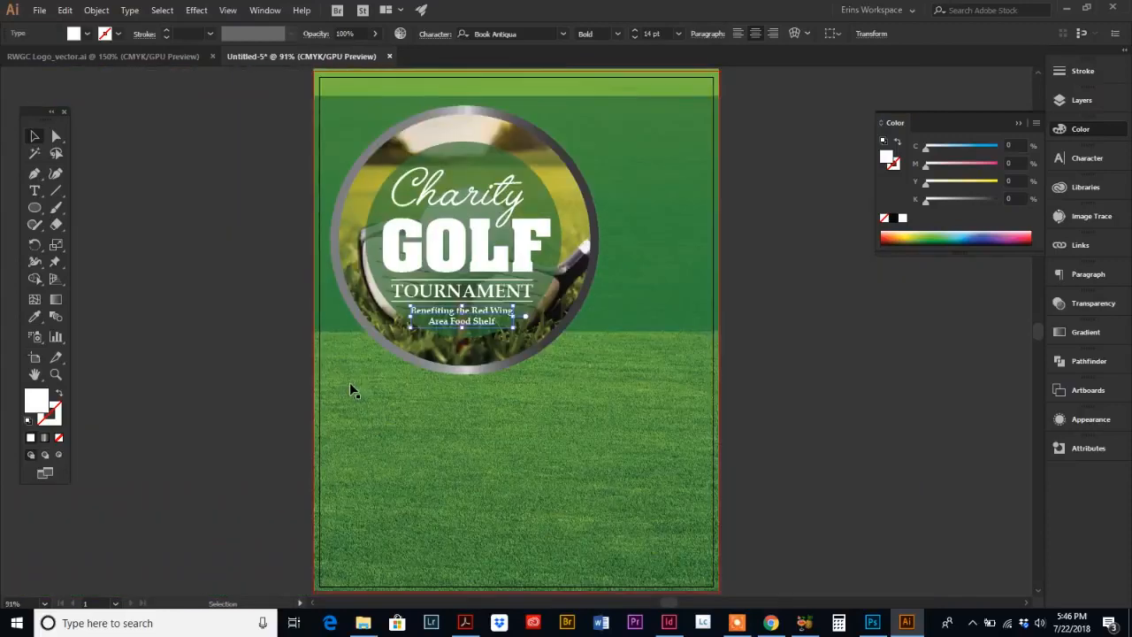
left_click(250, 395)
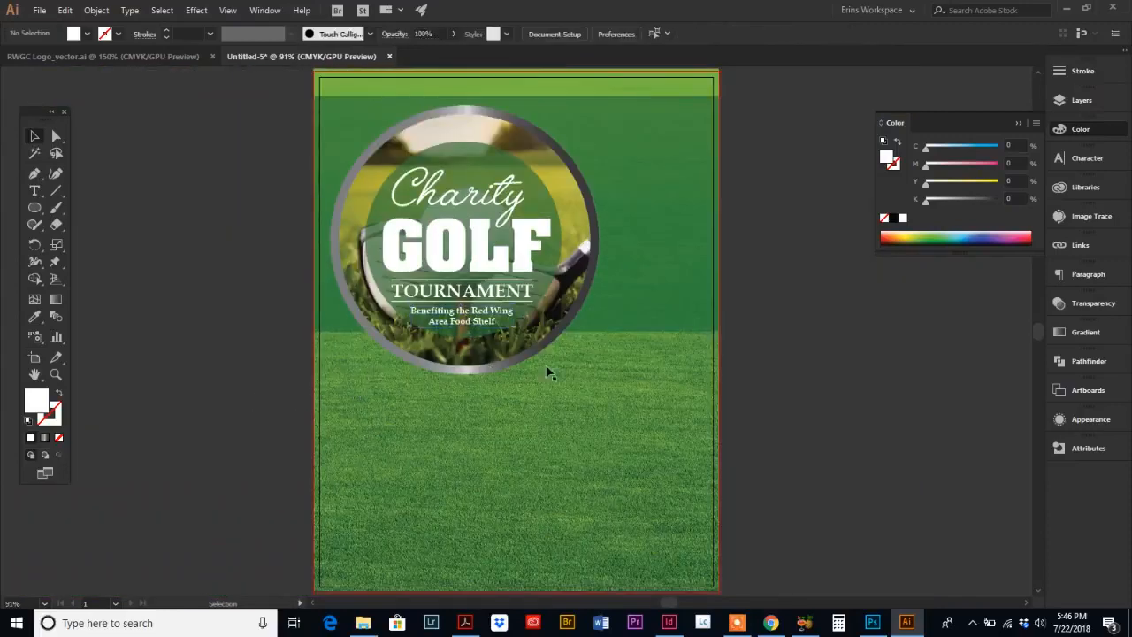
Step: Copy the Red Wing Golf Course logo from the logo file, paste it into the flyer, and scale it into the upper-right corner
left_click(465, 623)
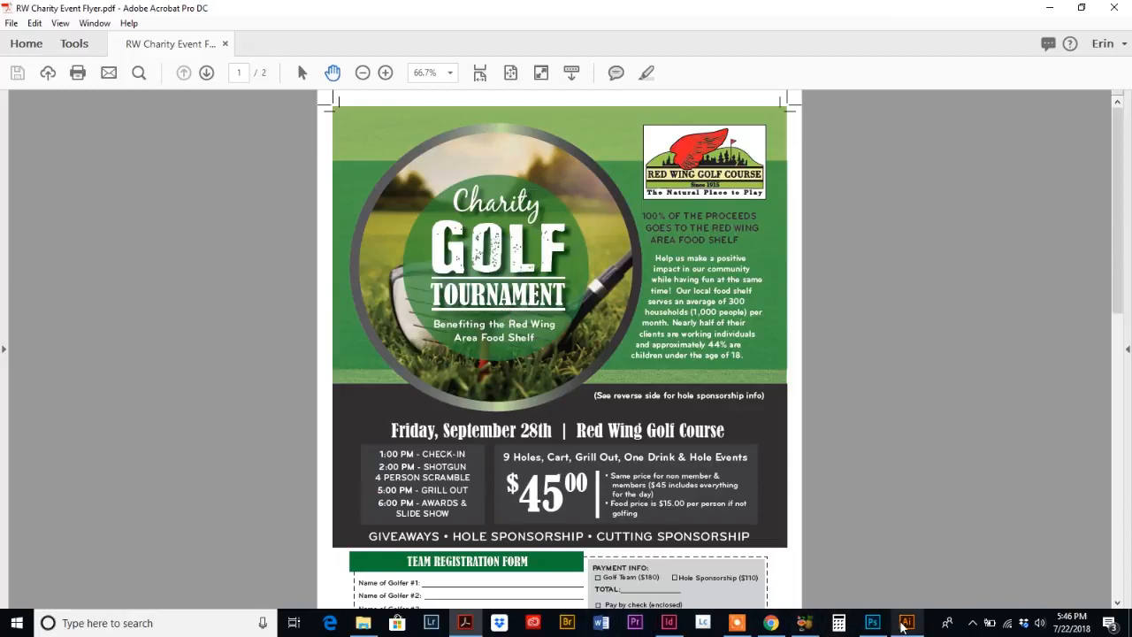
left_click(906, 623)
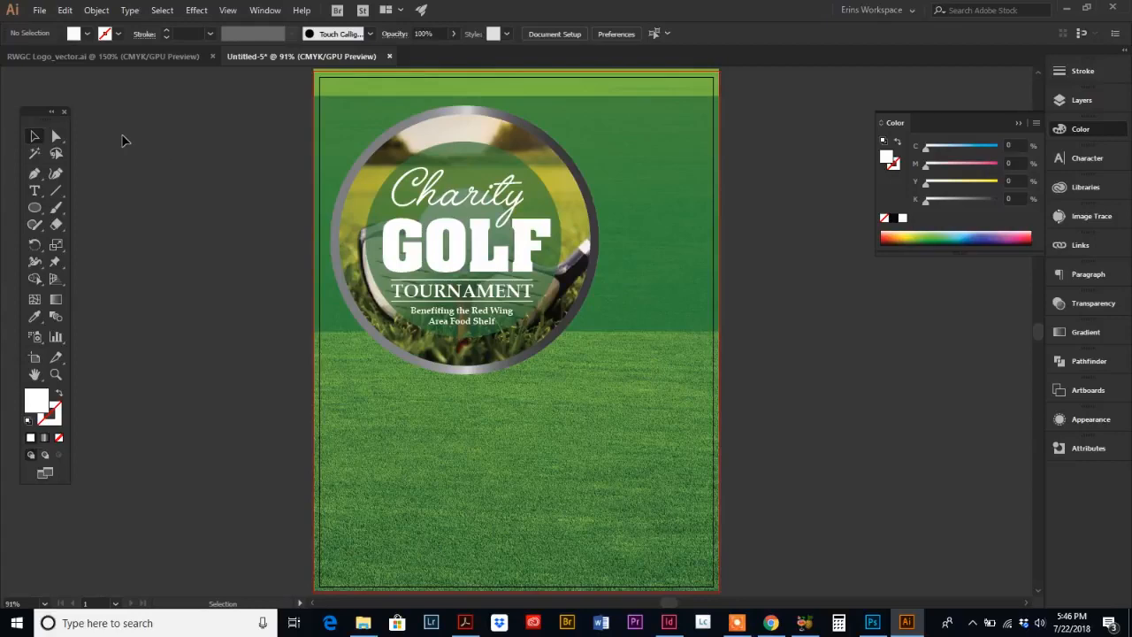
left_click(77, 58)
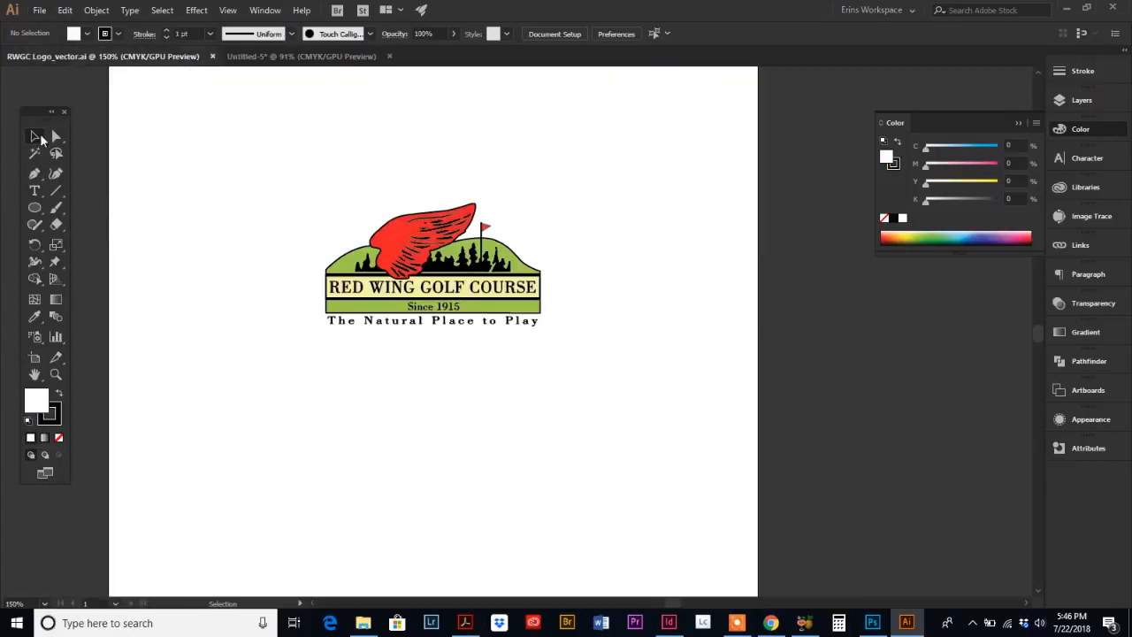
left_click_drag(264, 132, 639, 407)
key("a")
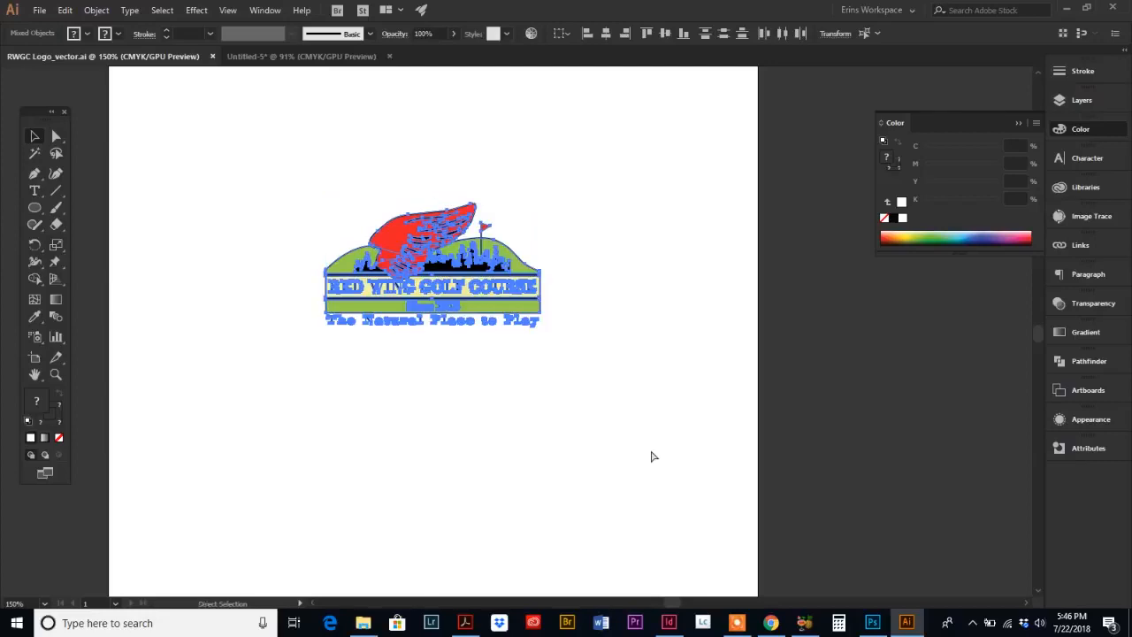
key("v")
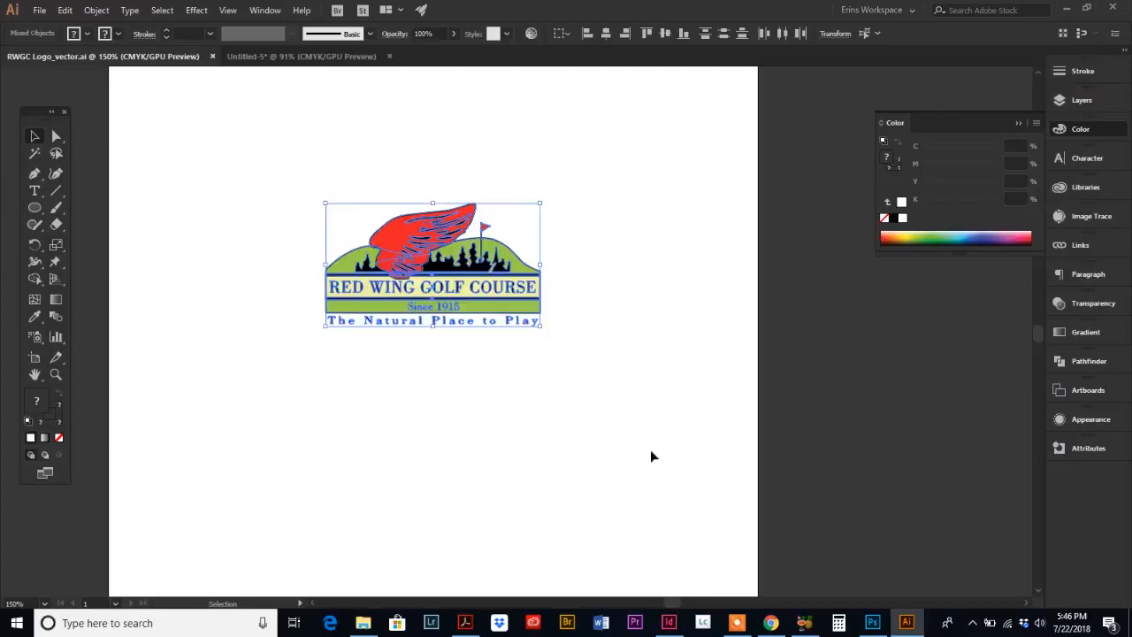
left_click(285, 58)
left_click(534, 379)
key("a")
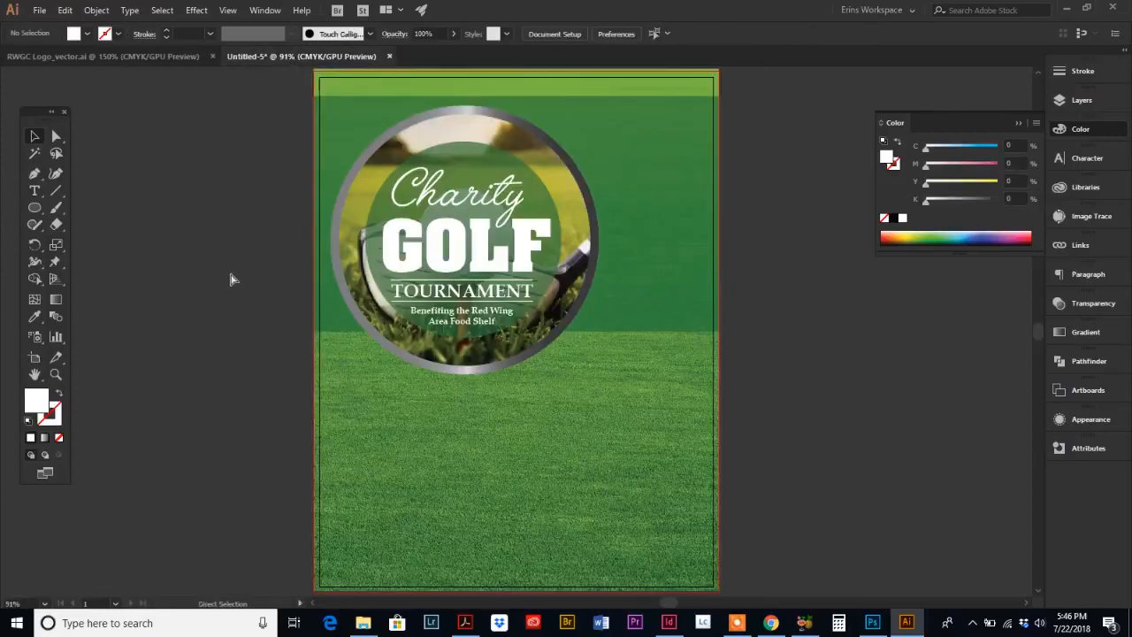
key("v")
key("ctrl+v")
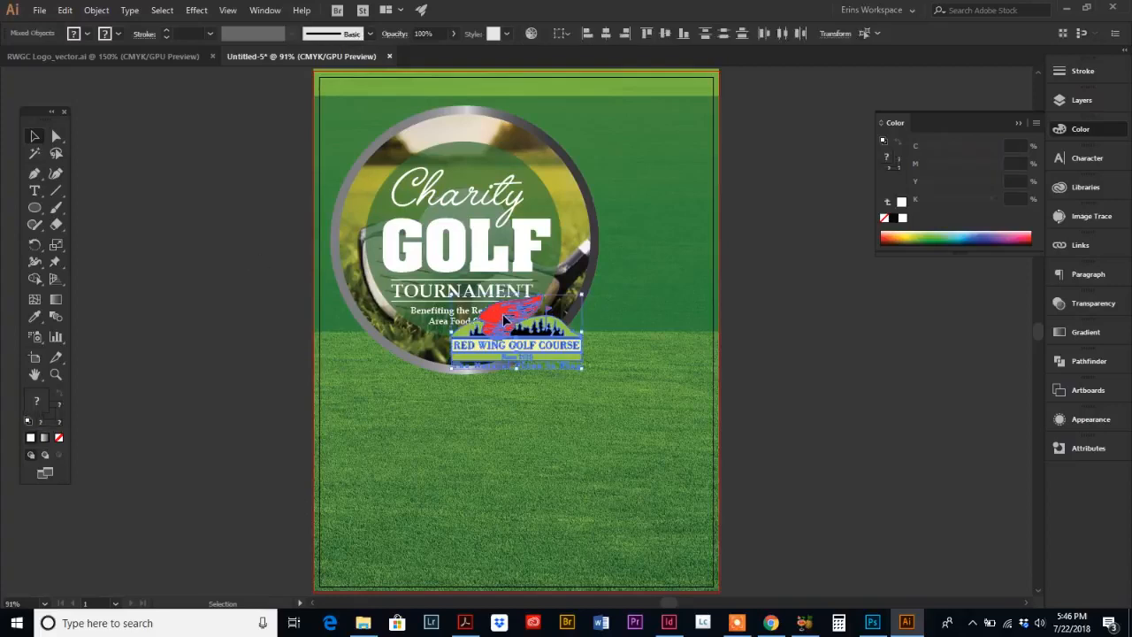
left_click_drag(504, 317, 637, 115)
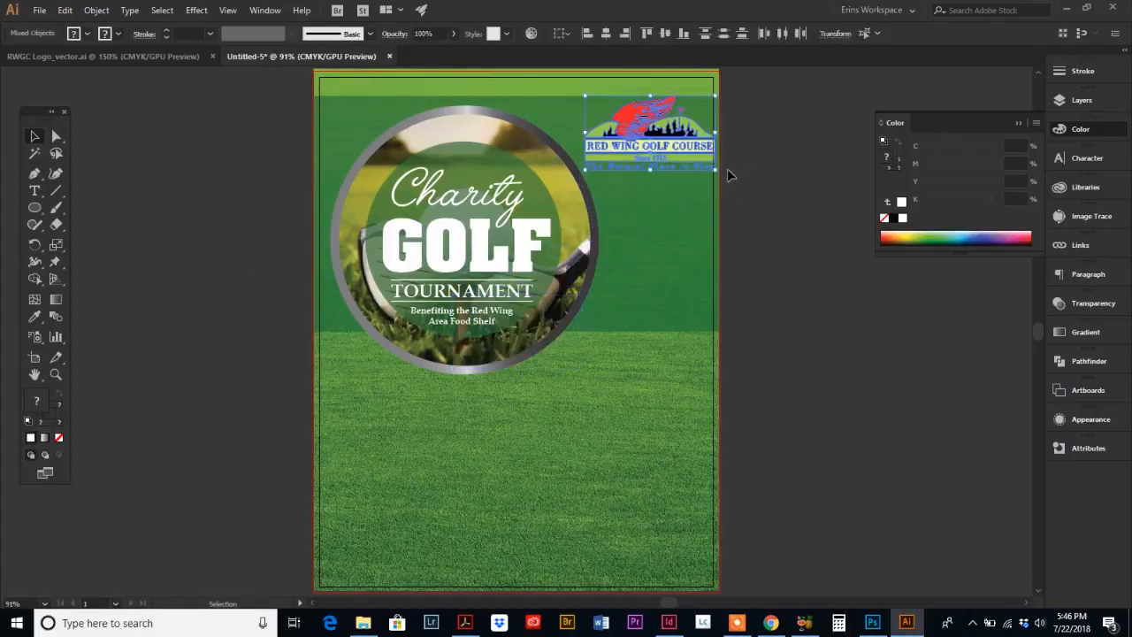
left_click_drag(715, 168, 644, 132)
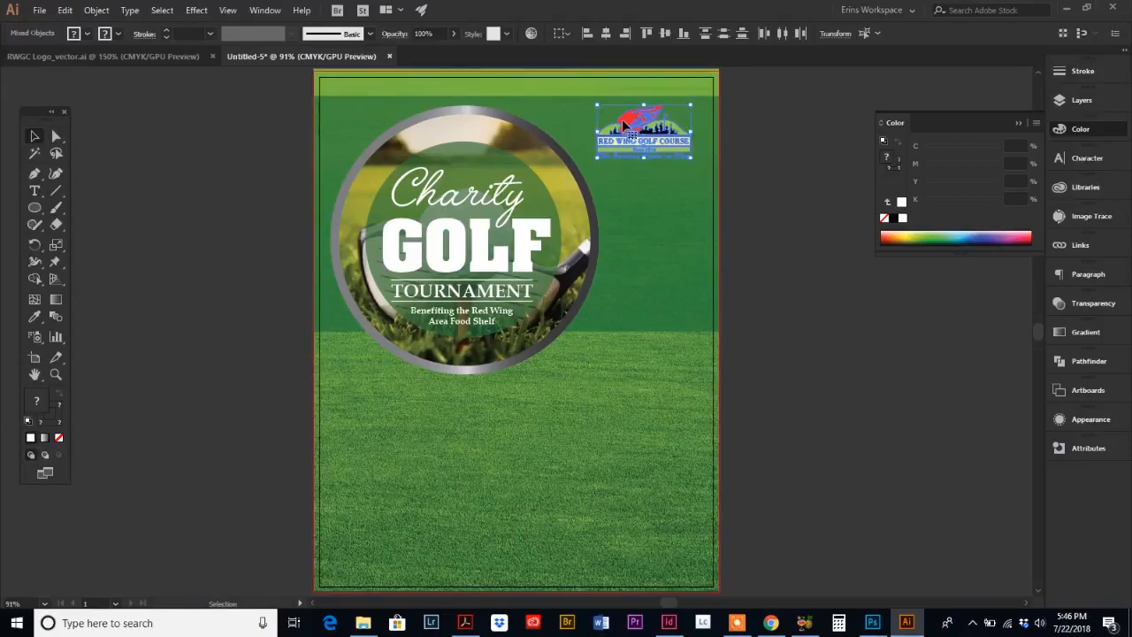
left_click(846, 441)
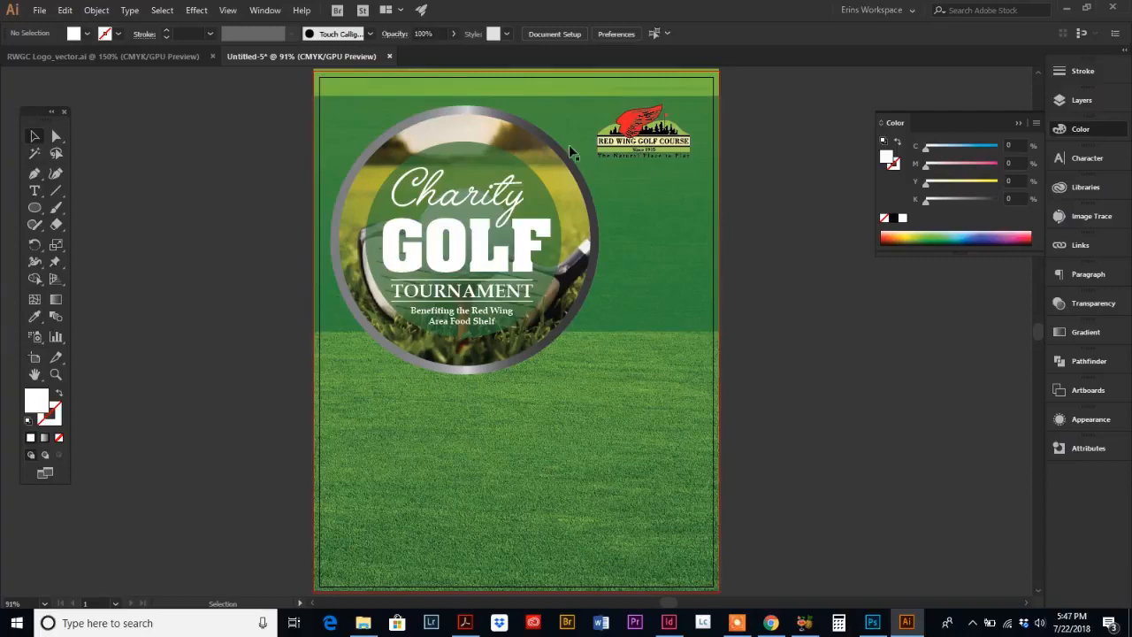
Step: Draw a white rectangle about 2.47 × 1.40 in over the logo and send it to the back so the logo sits on top
left_click_drag(34, 211, 122, 207)
mouse_move(611, 125)
left_mouse_down()
mouse_move(659, 158)
mouse_move(702, 163)
left_mouse_up()
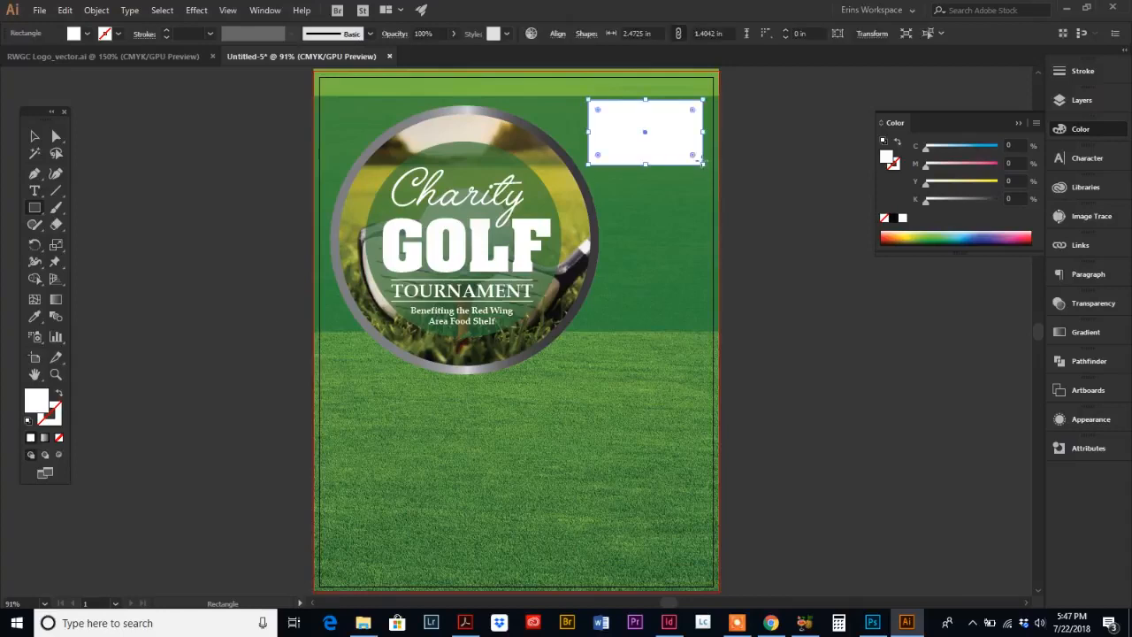
left_click(36, 136)
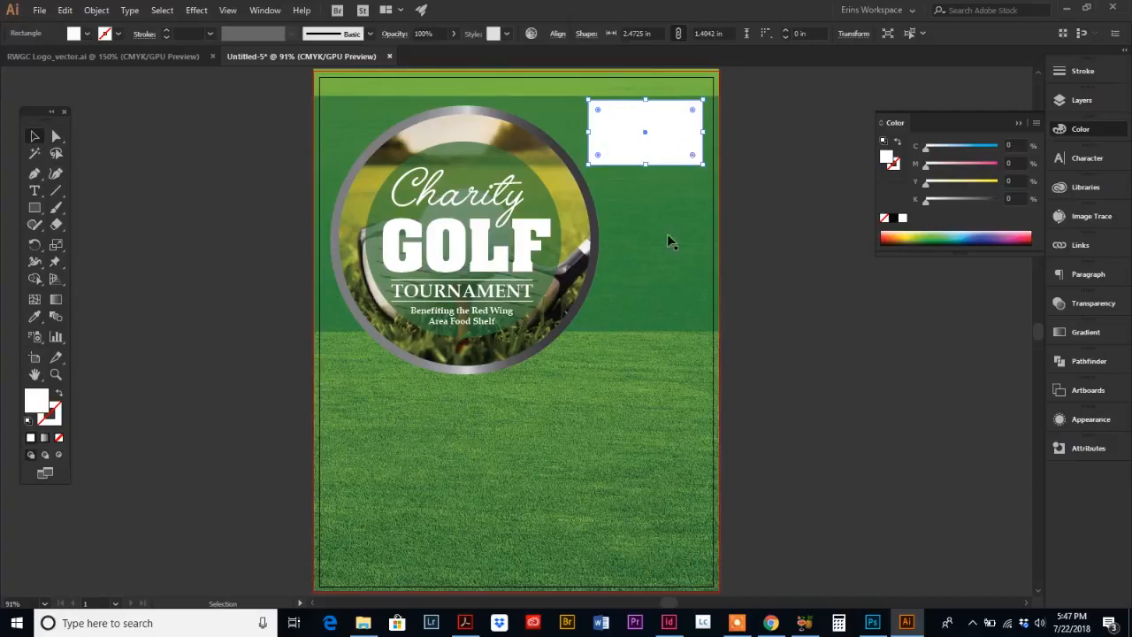
left_click(563, 115, "shift")
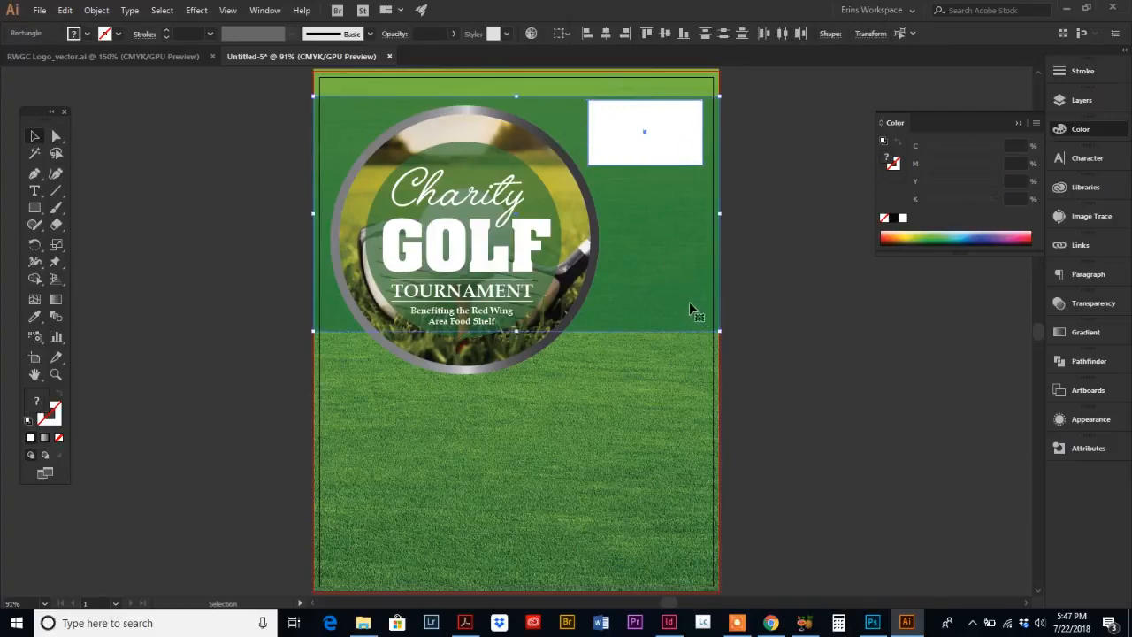
left_click(544, 84, "shift")
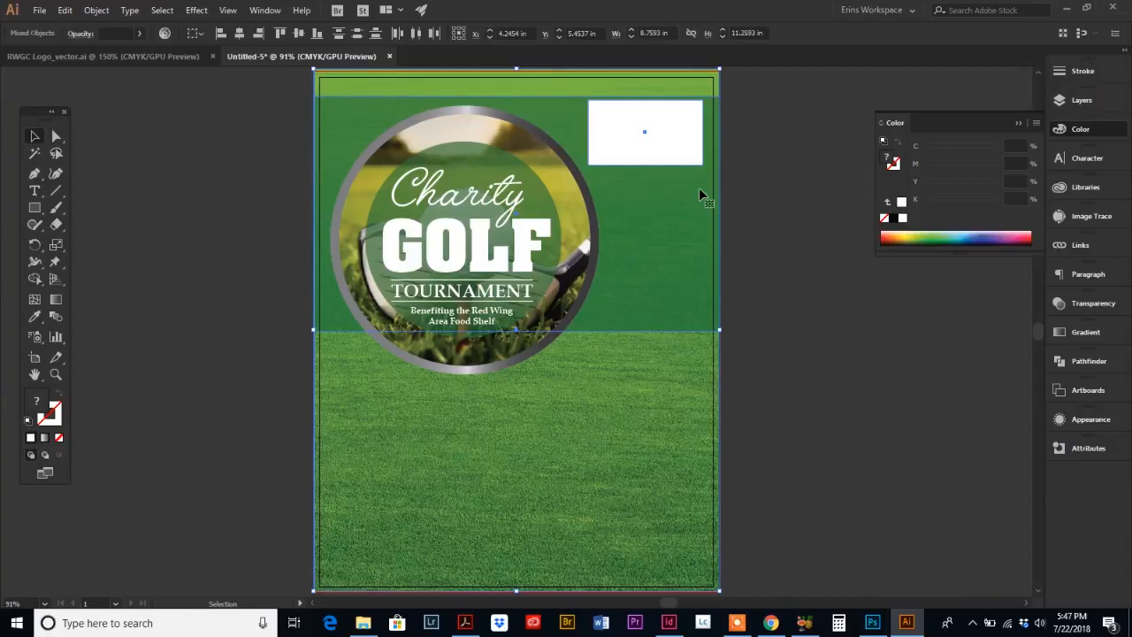
left_click(102, 13)
mouse_move(117, 42)
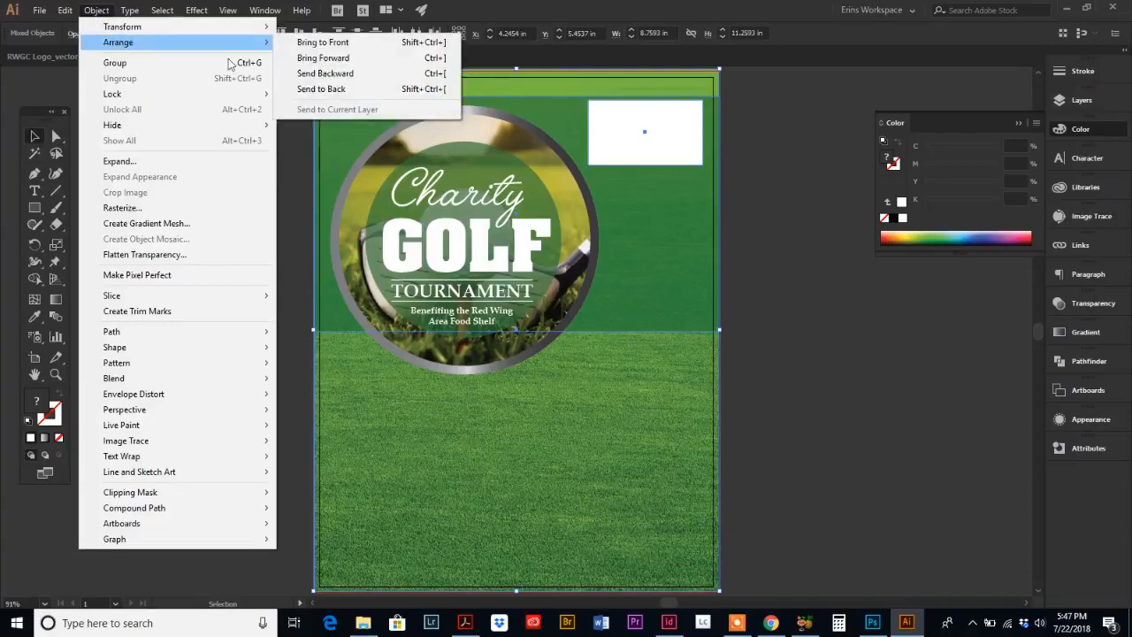
left_click(309, 89)
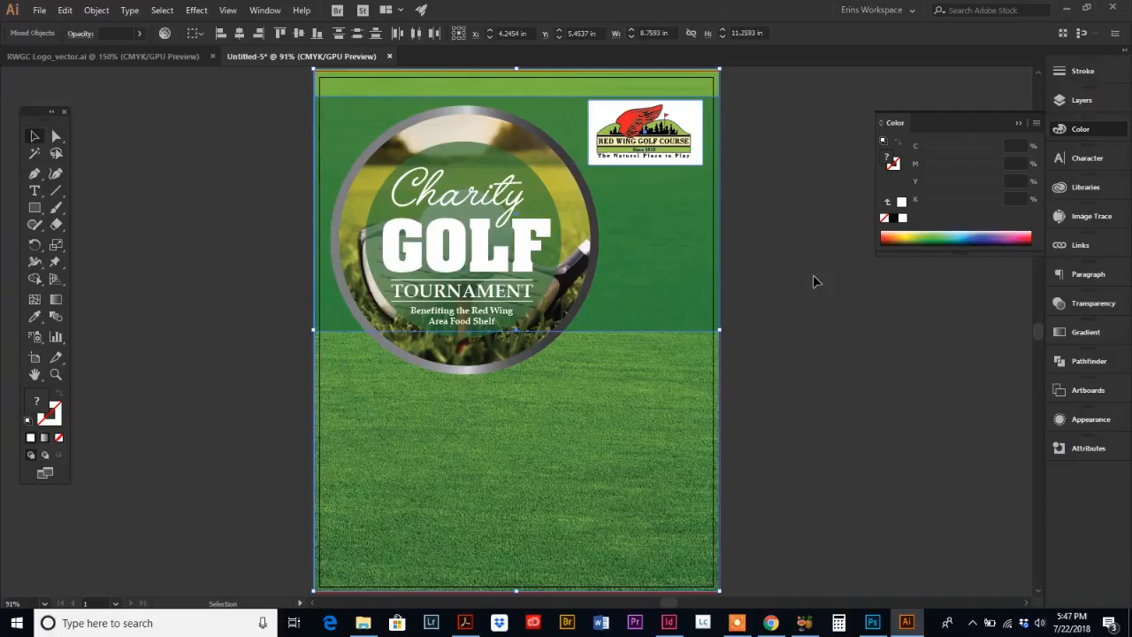
left_click(813, 274)
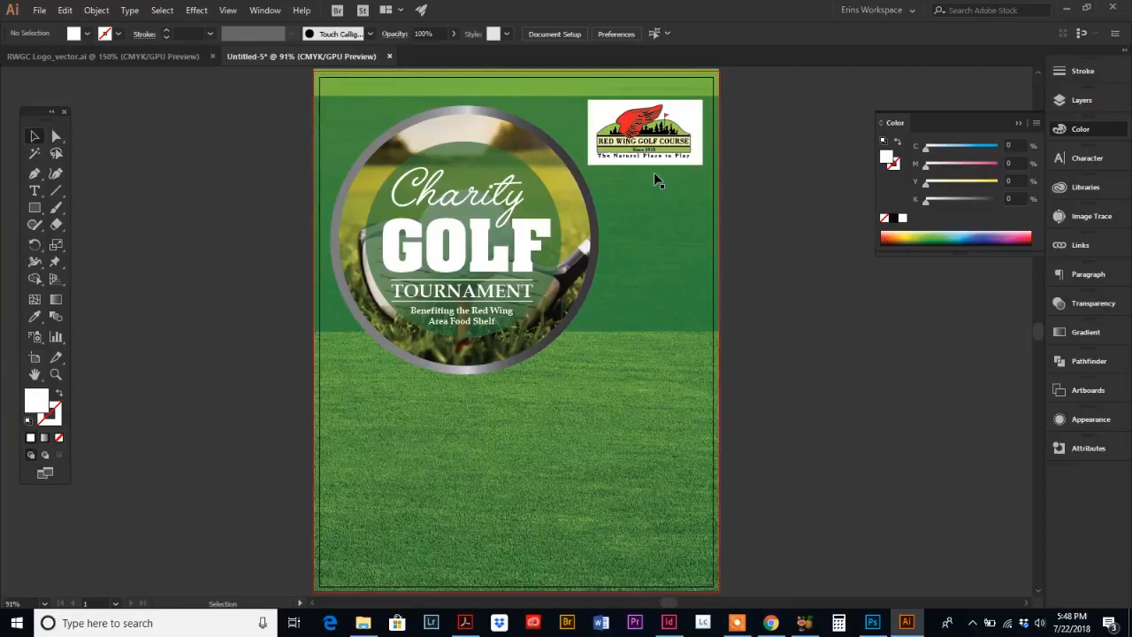
Step: Switch to Acrobat to review the reference flyer PDF, then return to Illustrator
left_click(464, 623)
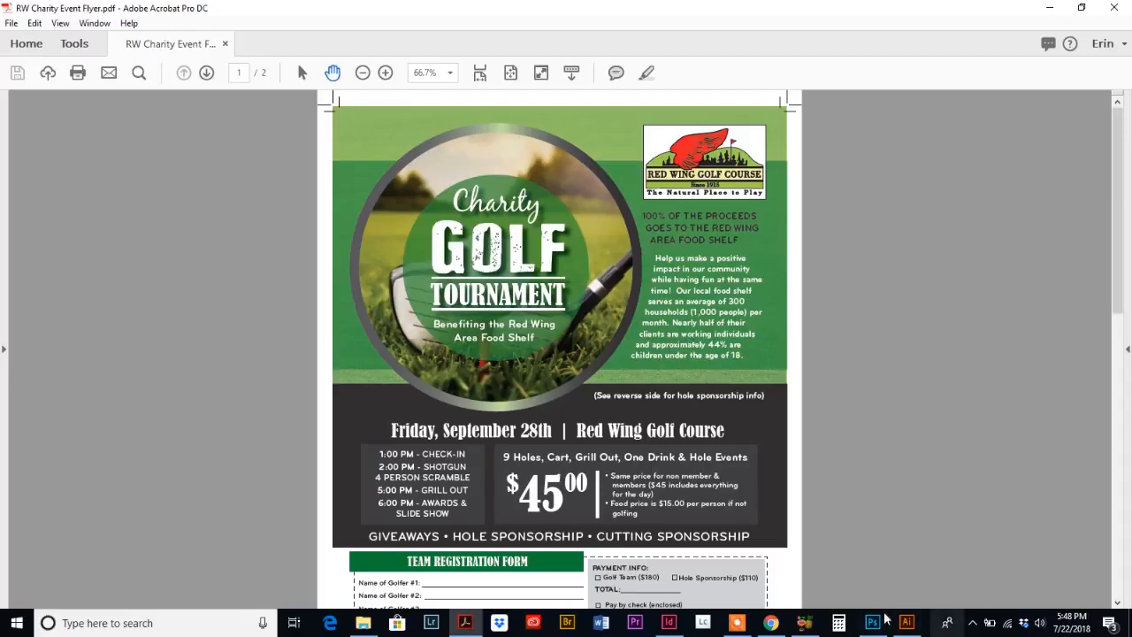
left_click(909, 624)
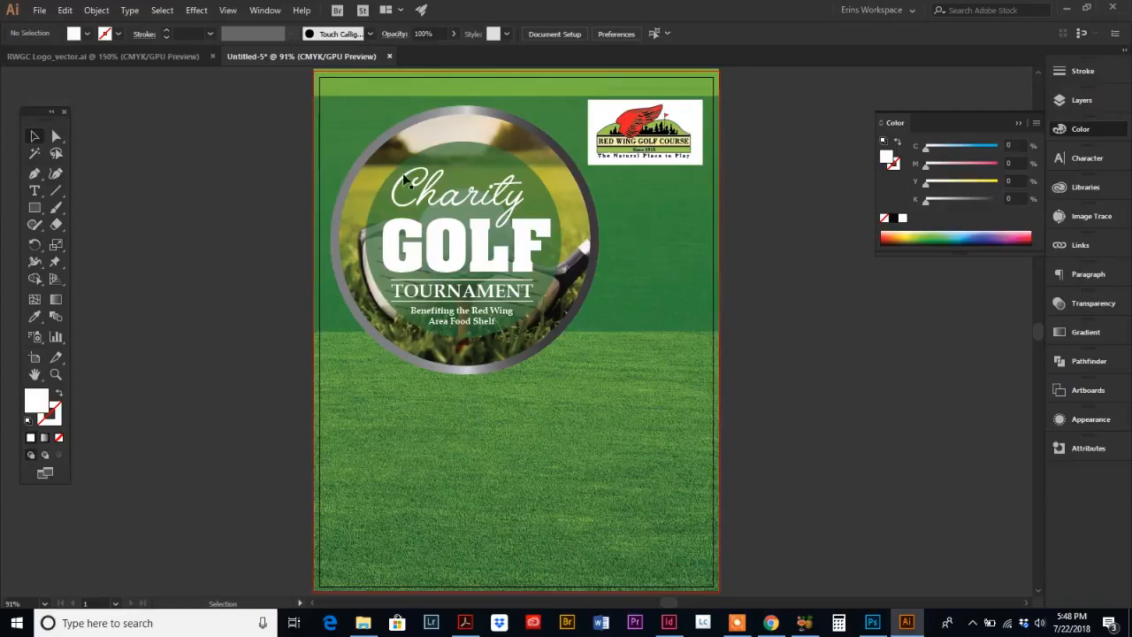
Step: Draw an area text box below the logo beside the circle and type a three-line proceeds heading and a food shelf description paragraph
left_click(34, 190)
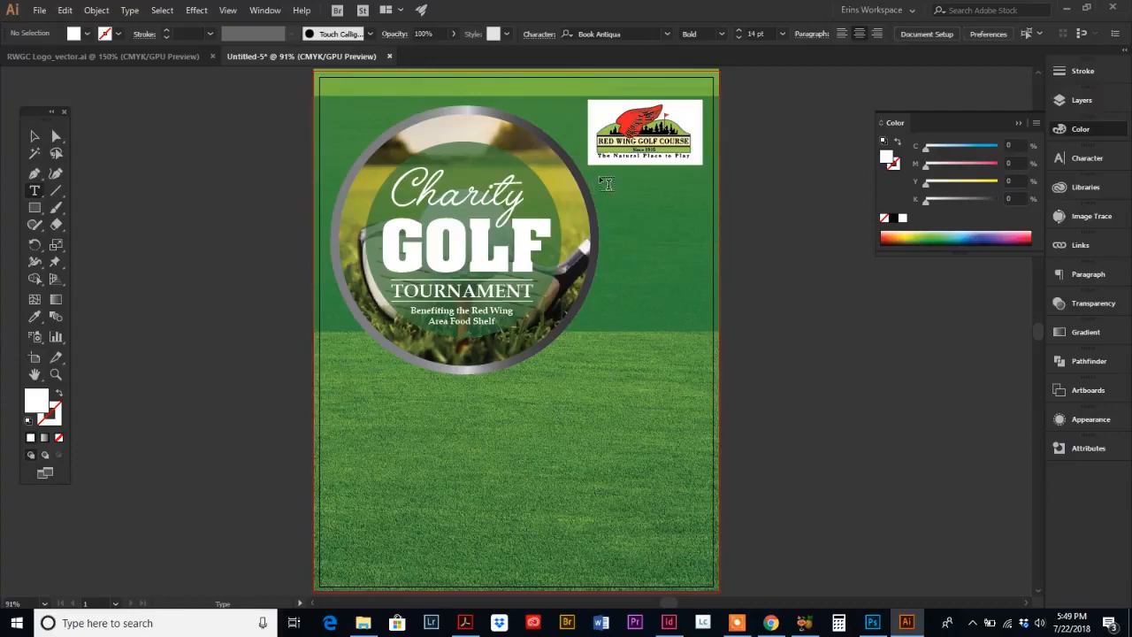
left_click_drag(602, 179, 703, 327)
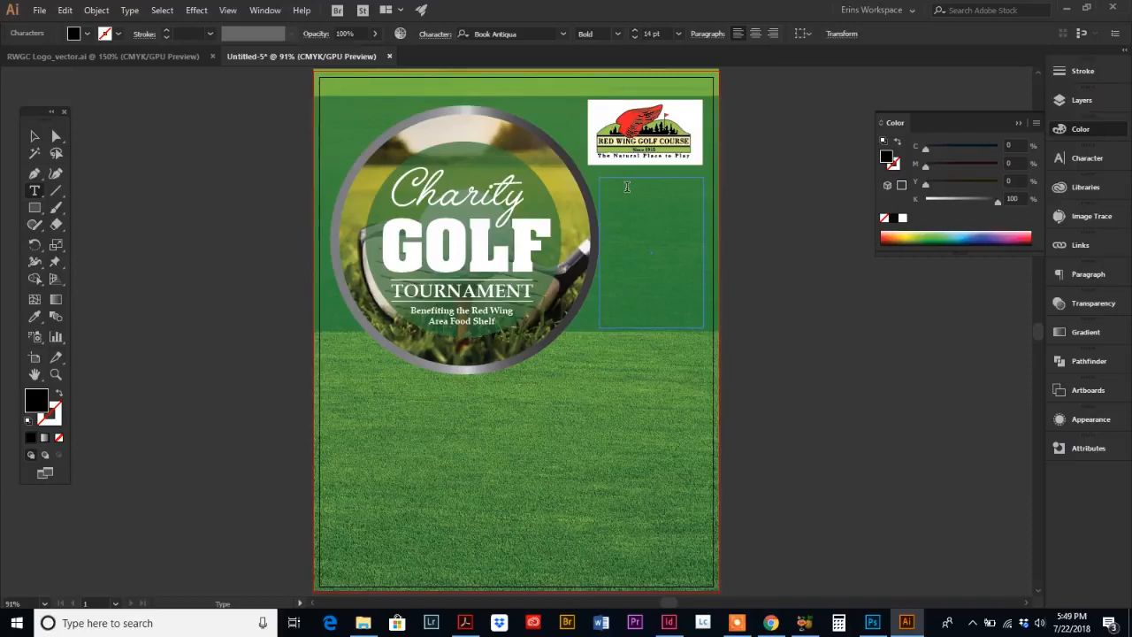
type("XXXXX xxxxx XXXXX xxxxx xxxx x")
key("BackSpace")
key("BackSpace")
key("BackSpace")
key("BackSpace")
key("BackSpace")
key("BackSpace")
key("BackSpace")
key("BackSpace")
key("BackSpace")
key("BackSpace")
type("xxxxxxxxxxx xxxxxxxxx xxxxxx xxxxxx xxx")
key("Return")
key("Return")
type("xxxxxxxxxxxxxxxxxxxxxxxxxxxxxxxxxxxxxxxxxxxxxxxxxxxxxx")
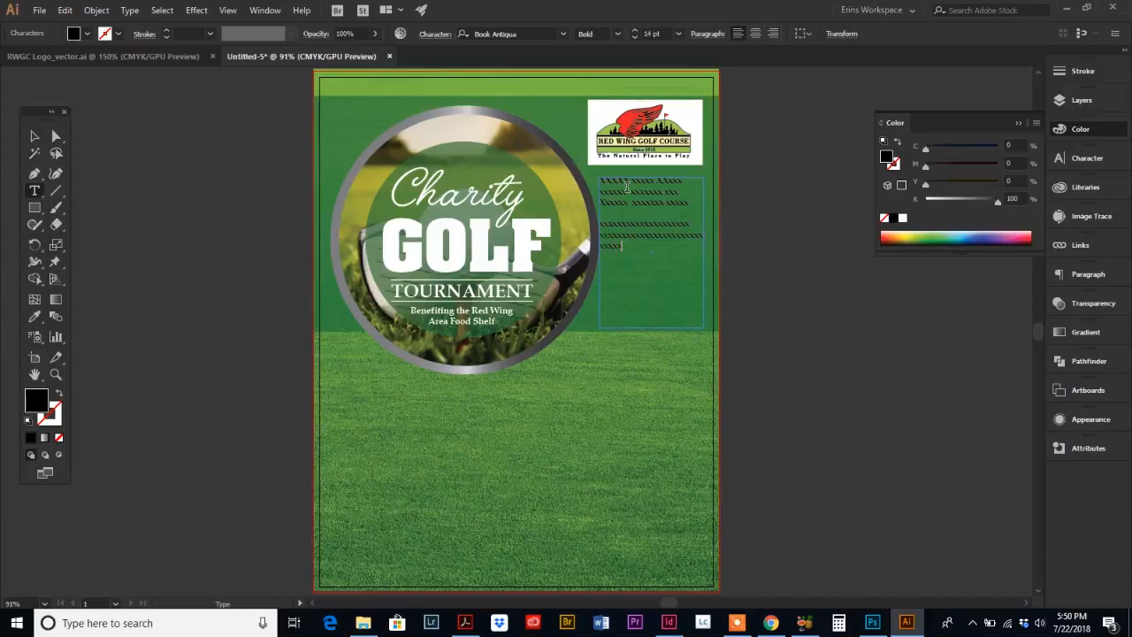
type("xxxxxxxxxxxxxxxxxxxxxxxxxxxxxxxxxxxxxxxxxxxxxxxxxxxxxxx")
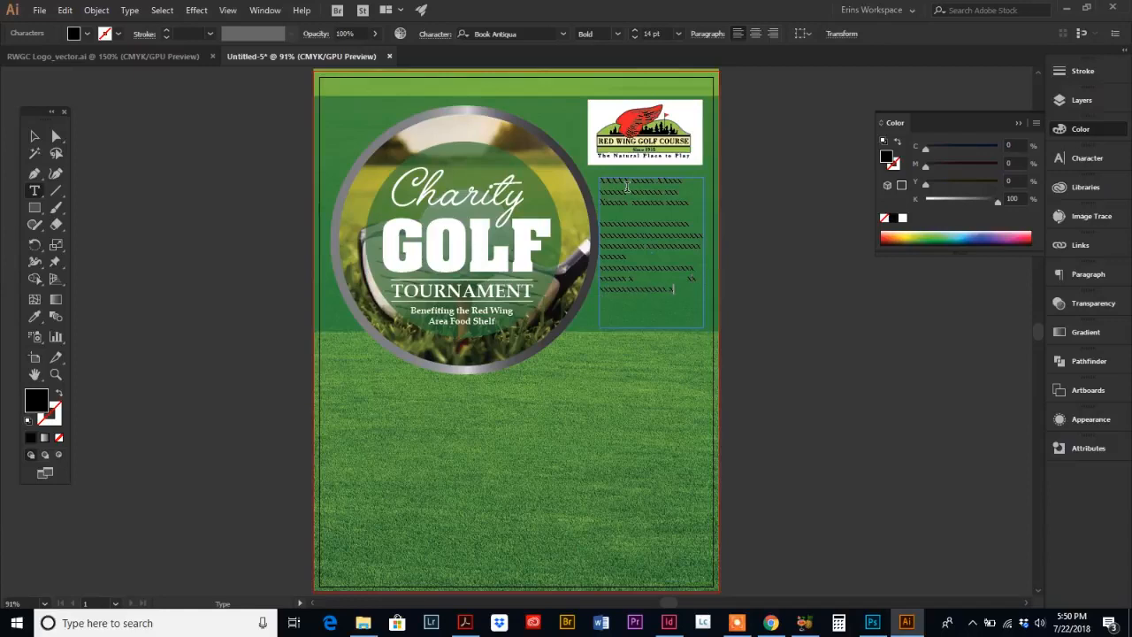
type("xxxxxxxxxxxxxxxxxxxxxxxxxxxxxxxxxxxxxxxxxxxxxxxxxxxxxxxxxxx")
key("BackSpace")
key("BackSpace")
key("BackSpace")
key("BackSpace")
key("BackSpace")
key("BackSpace")
key("BackSpace")
key("BackSpace")
key("BackSpace")
key("BackSpace")
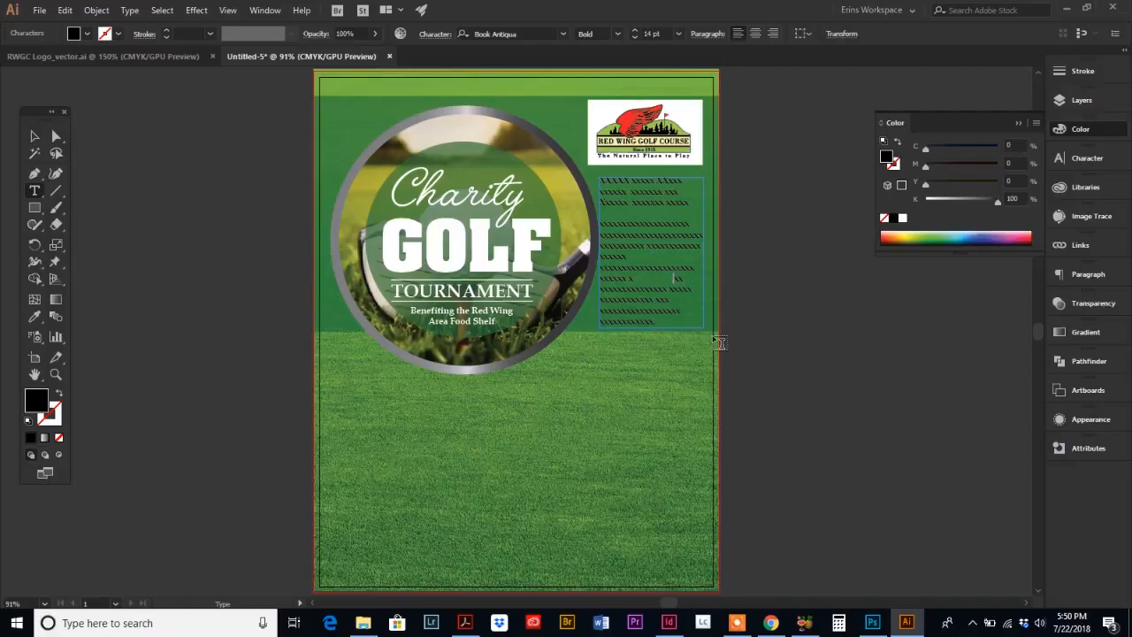
key("BackSpace")
key("BackSpace")
key("BackSpace")
key("Return")
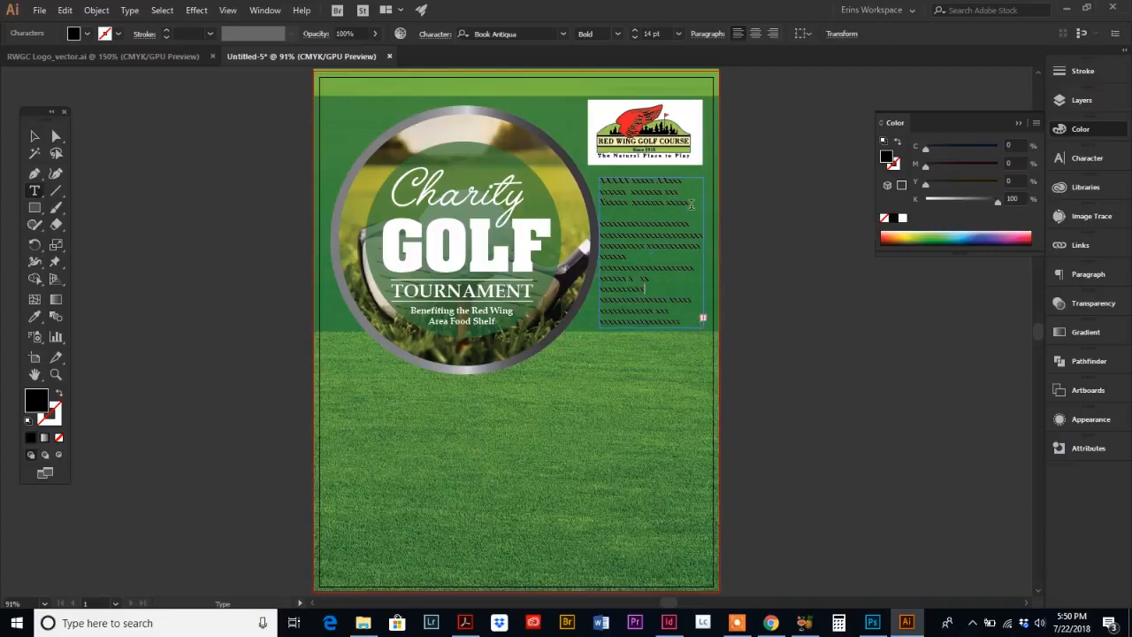
Step: Enlarge the three heading lines to 16 pt and give them a dark grey fill
left_click_drag(690, 204, 598, 183)
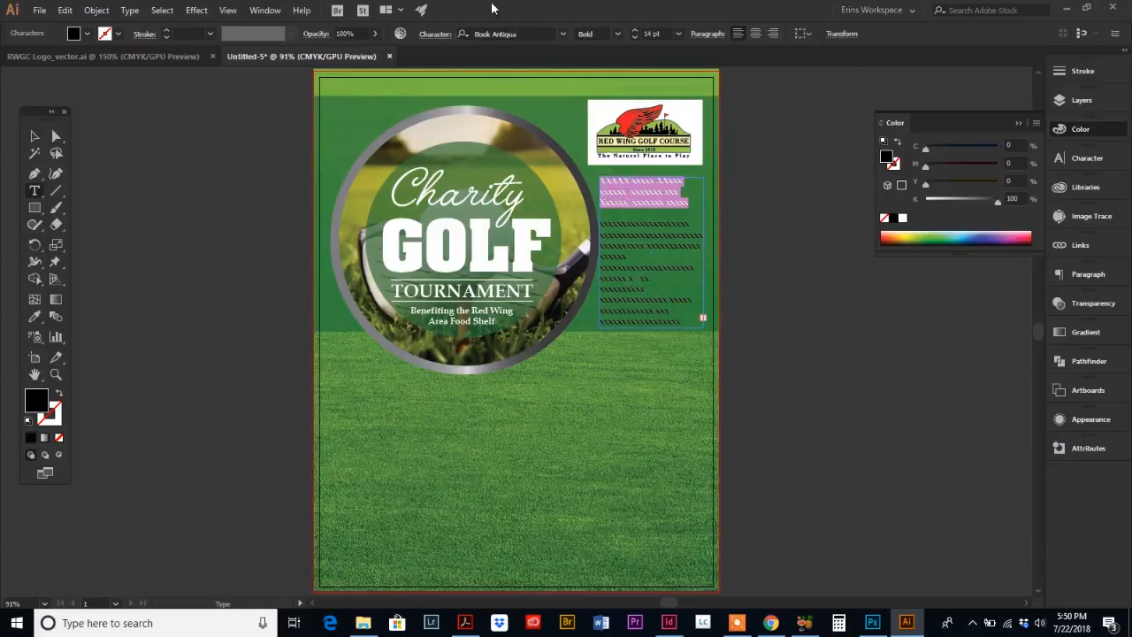
left_click(635, 31)
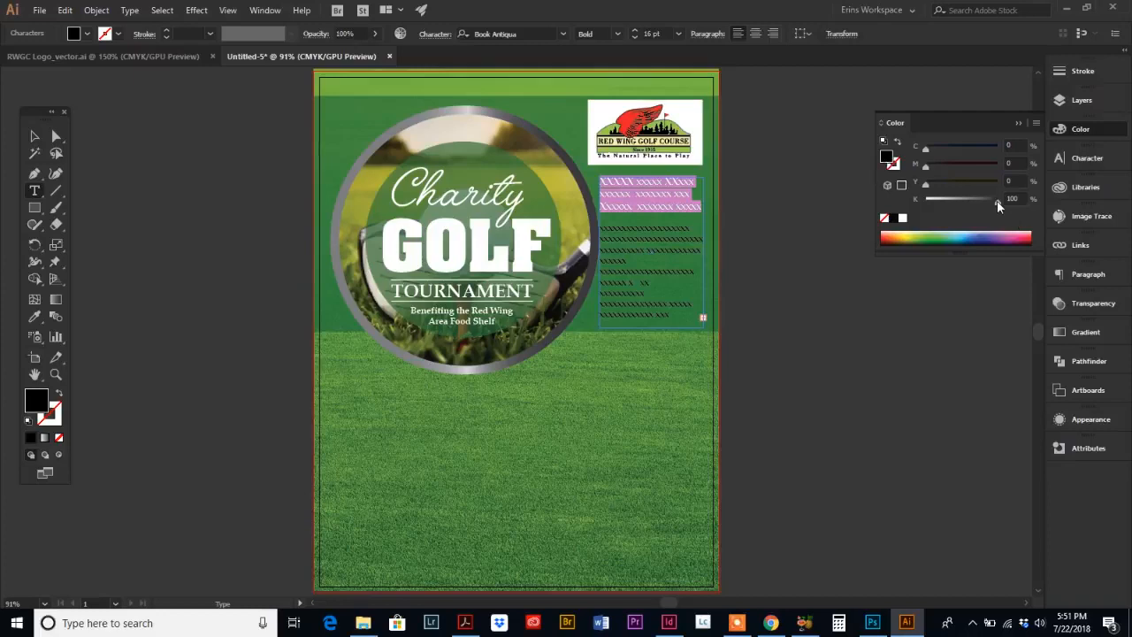
left_click_drag(997, 200, 988, 200)
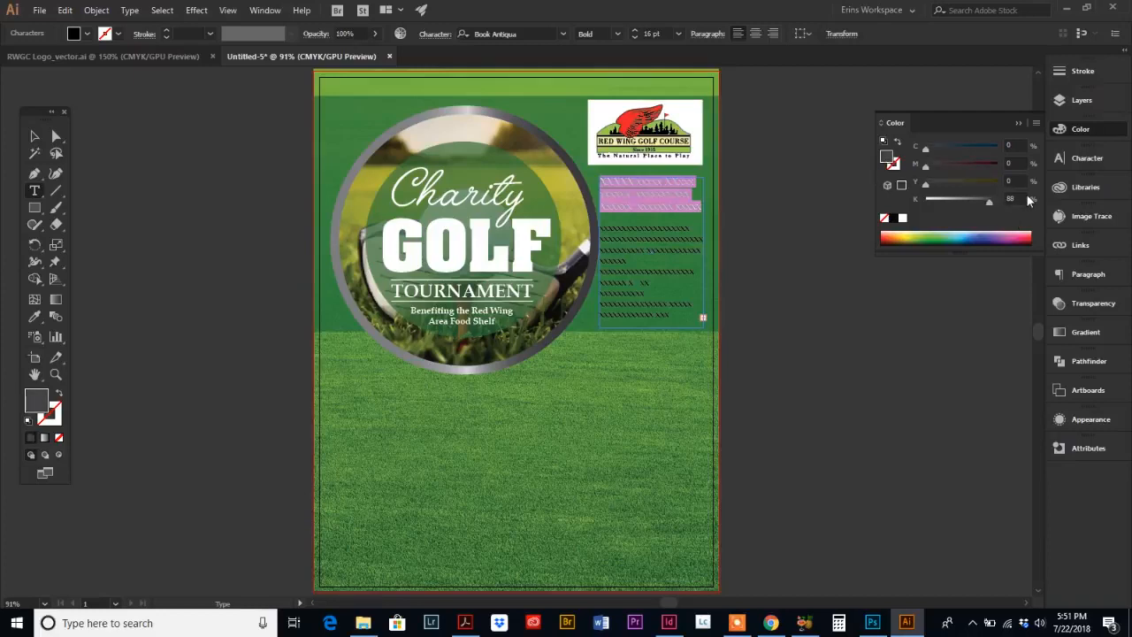
left_click(1003, 199)
type("8")
type("0")
key("Tab")
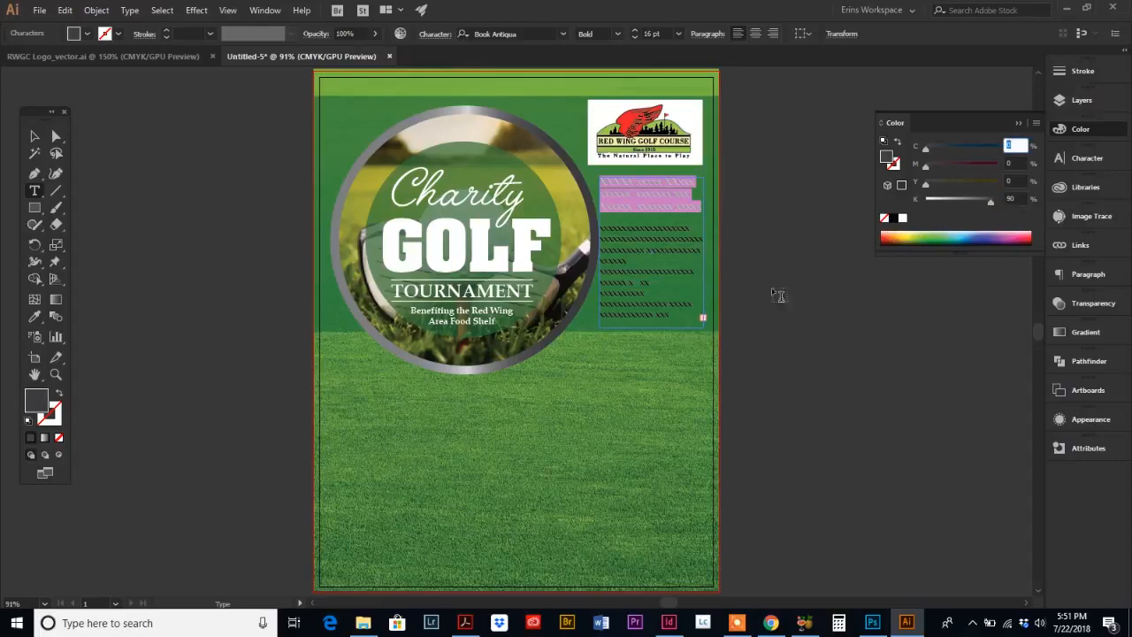
Step: Select the description paragraph and set its fill to white
left_click(626, 229)
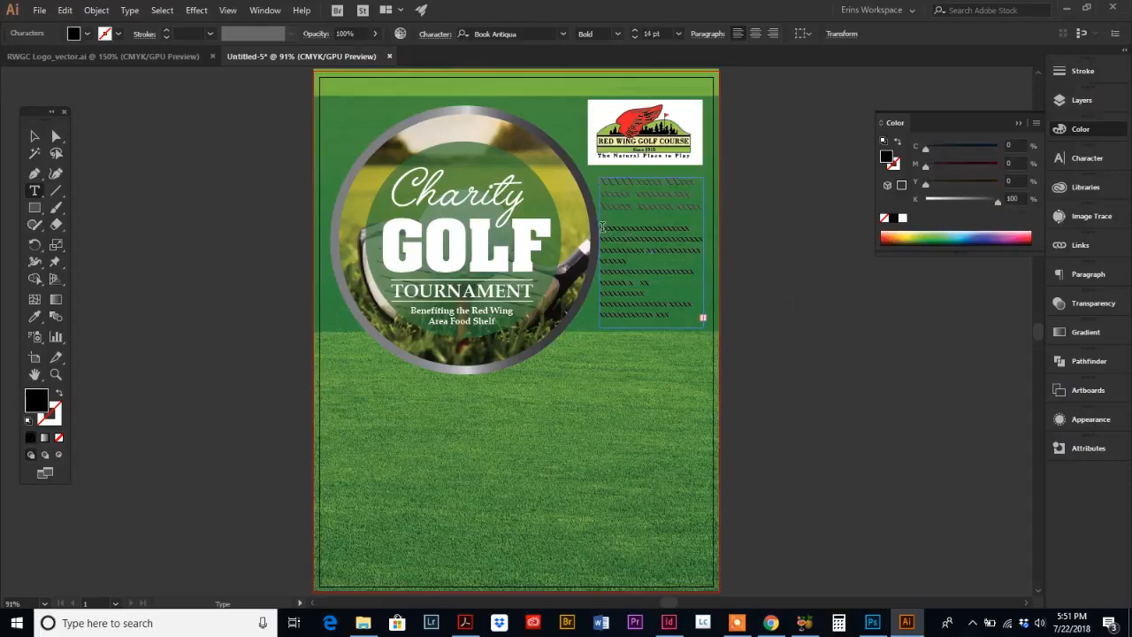
left_click_drag(602, 226, 669, 275)
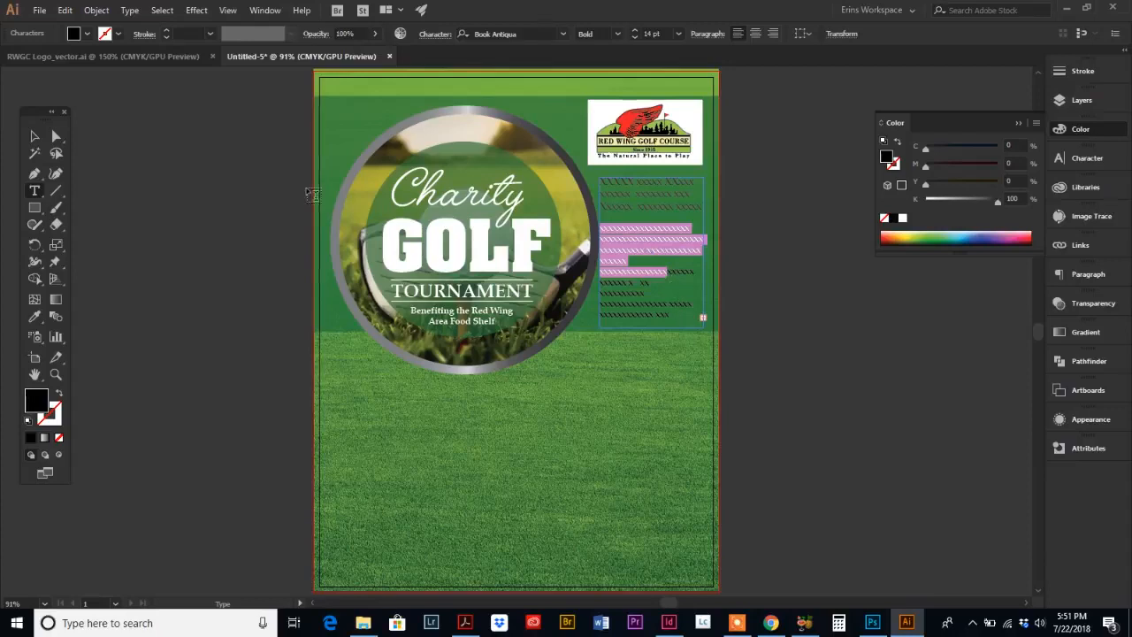
left_click(34, 135)
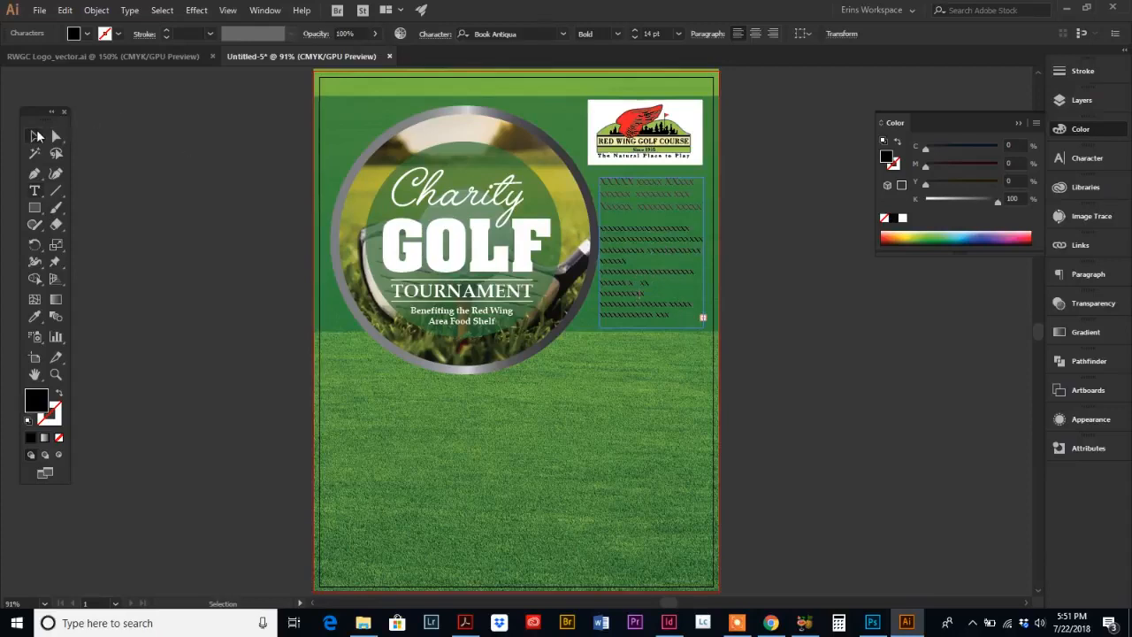
left_click_drag(651, 330, 569, 230)
left_click(34, 190)
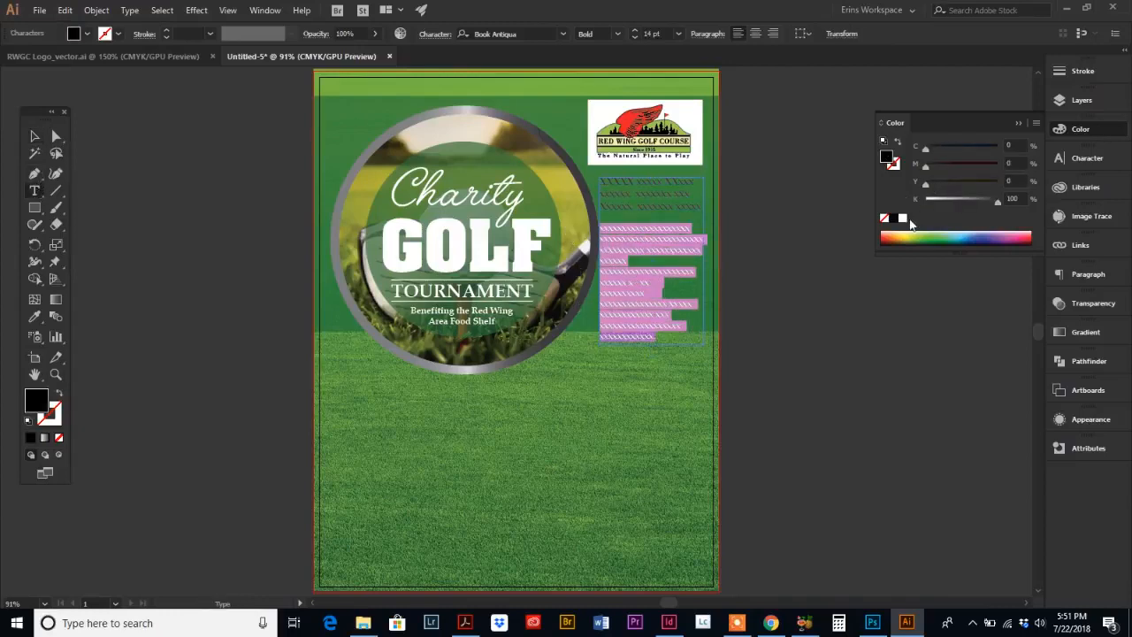
left_click(903, 218)
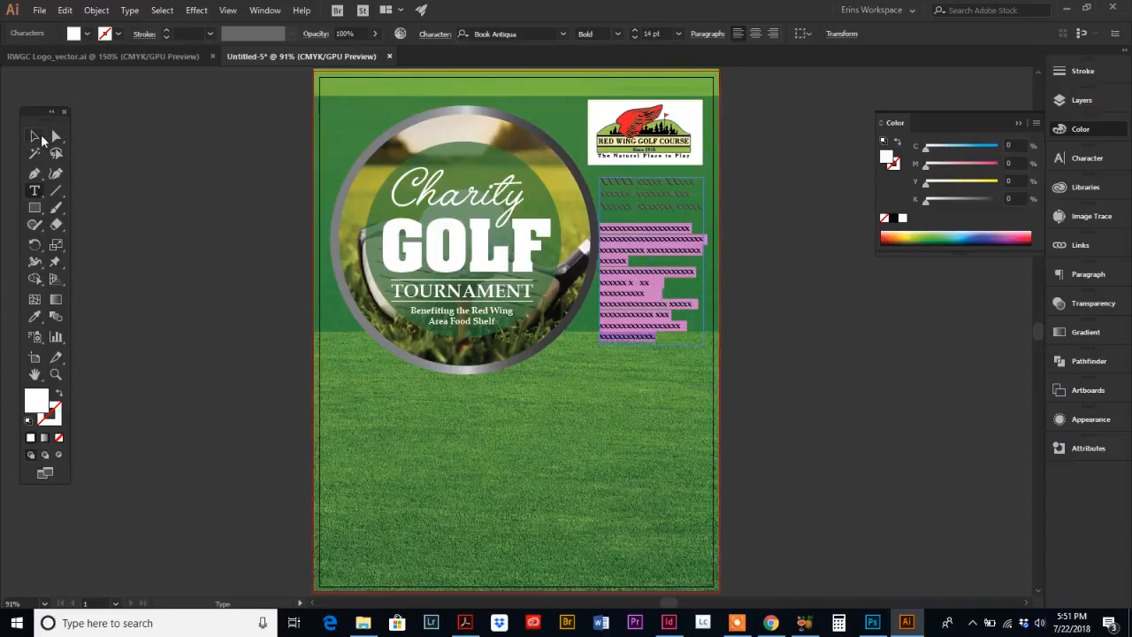
Step: Delete the extra characters at the end of the description paragraph
left_click(602, 328)
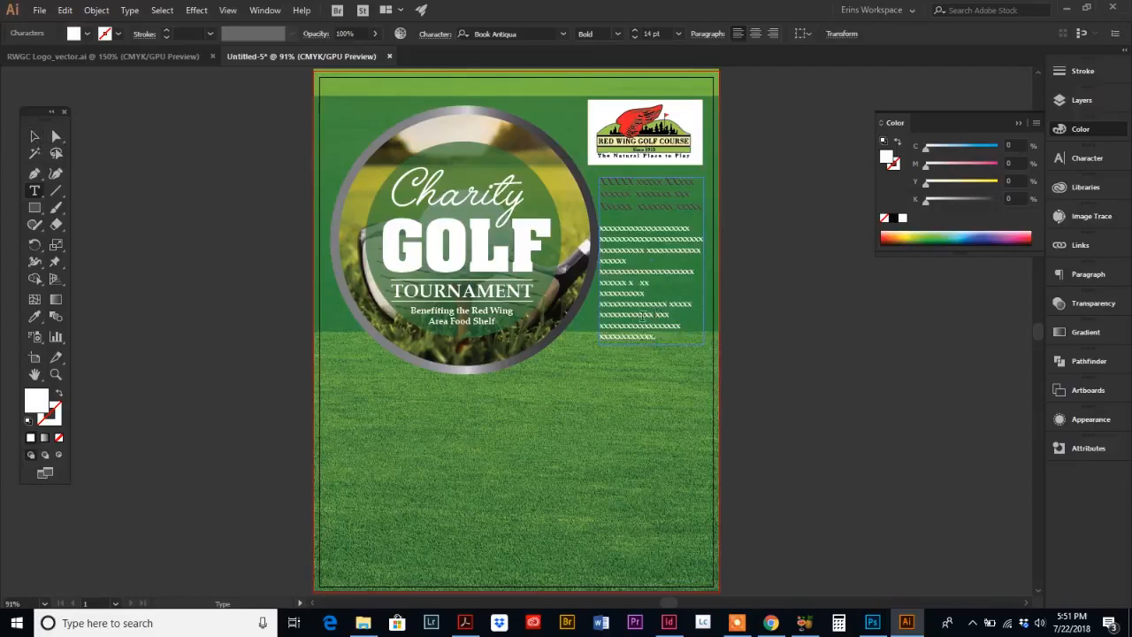
left_click_drag(662, 335, 636, 325)
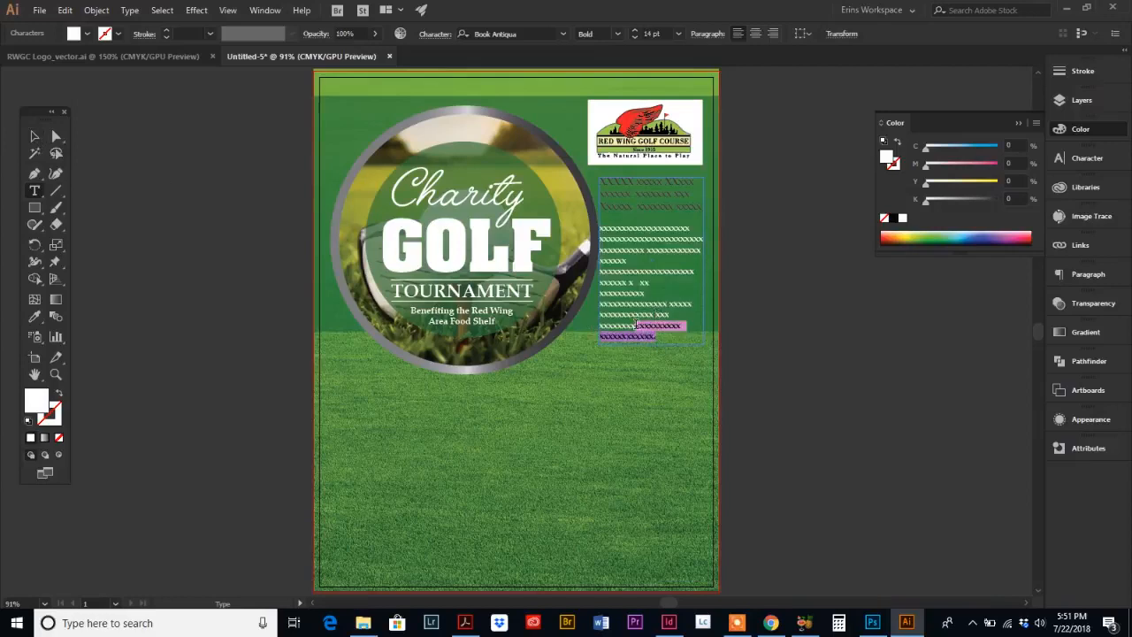
key("BackSpace")
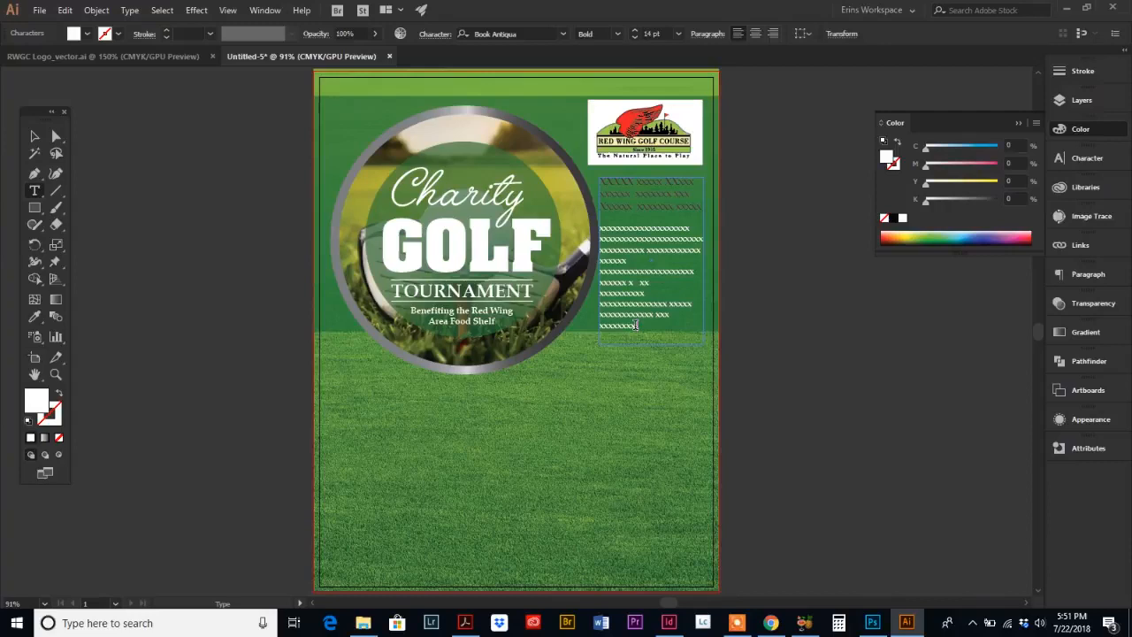
left_click(35, 138)
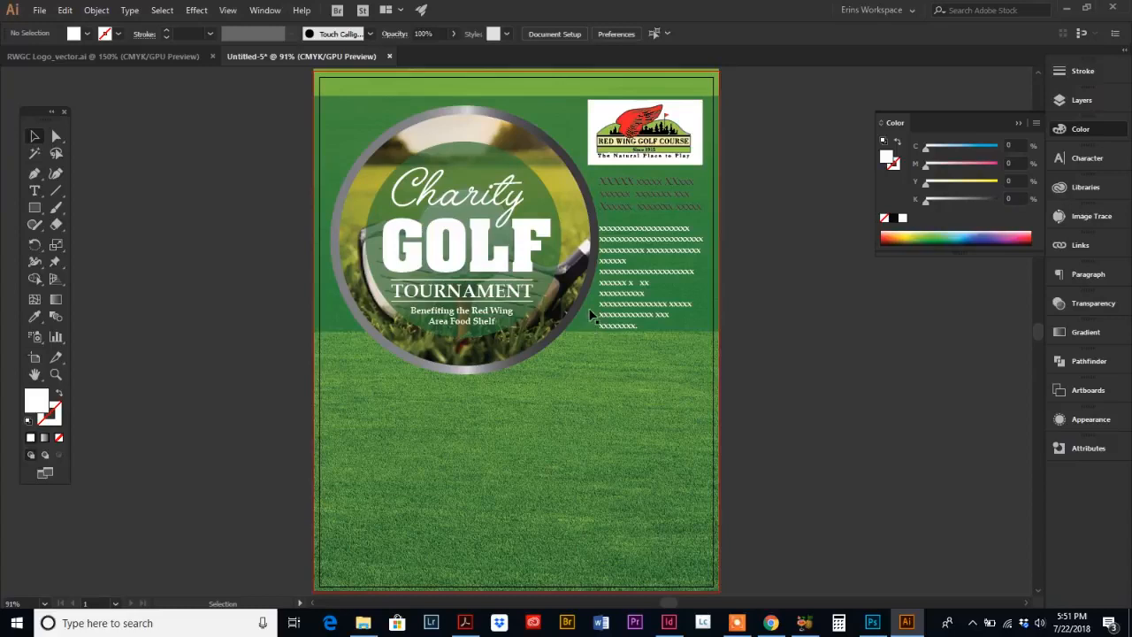
Step: Select the text frame and add anchor points along its left edge with the Add Anchor Point tool
left_click(35, 138)
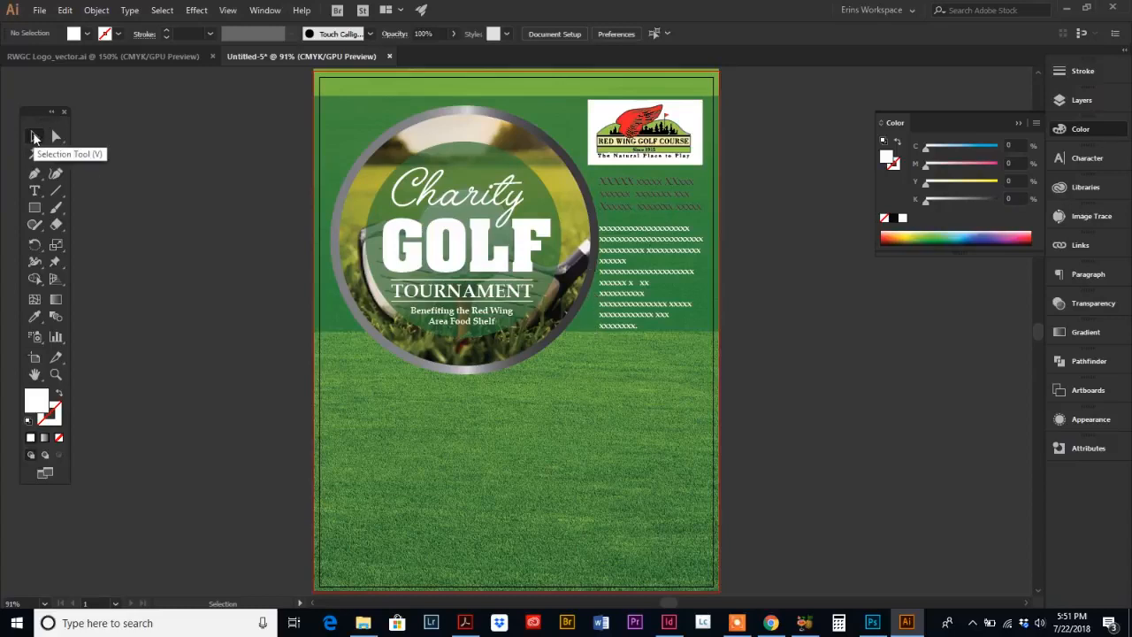
left_click(656, 235)
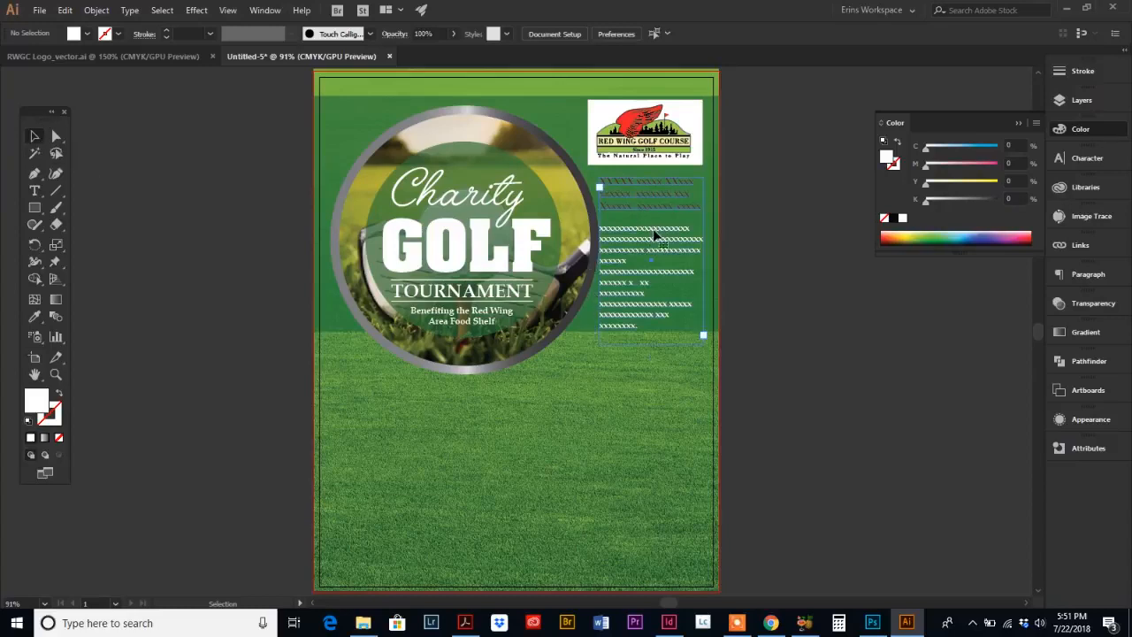
left_click(36, 177)
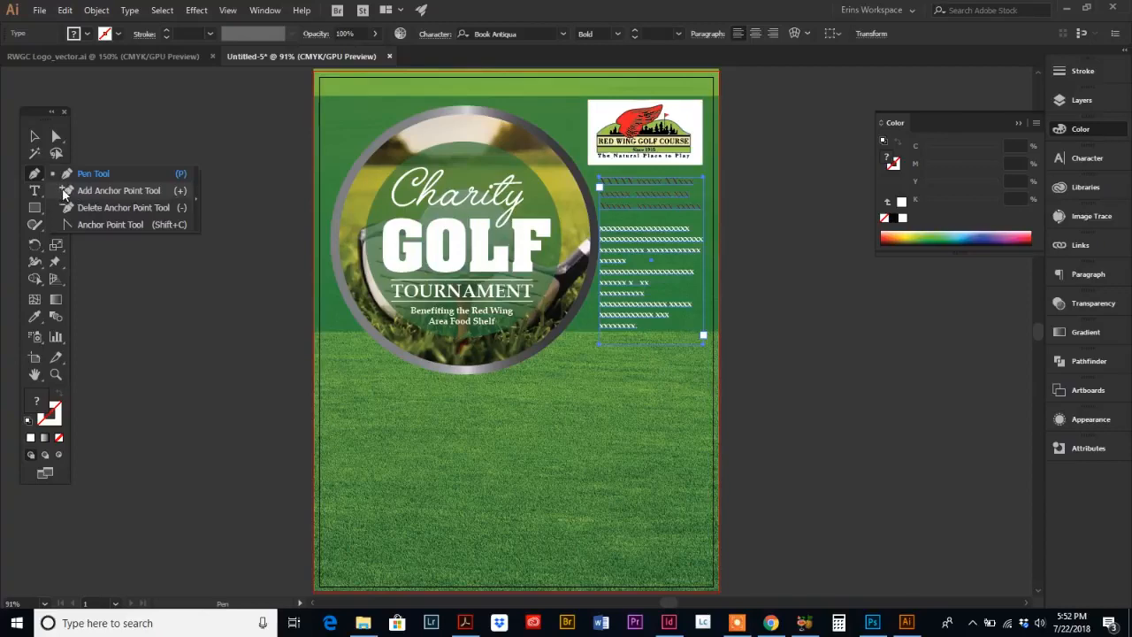
left_click(64, 194)
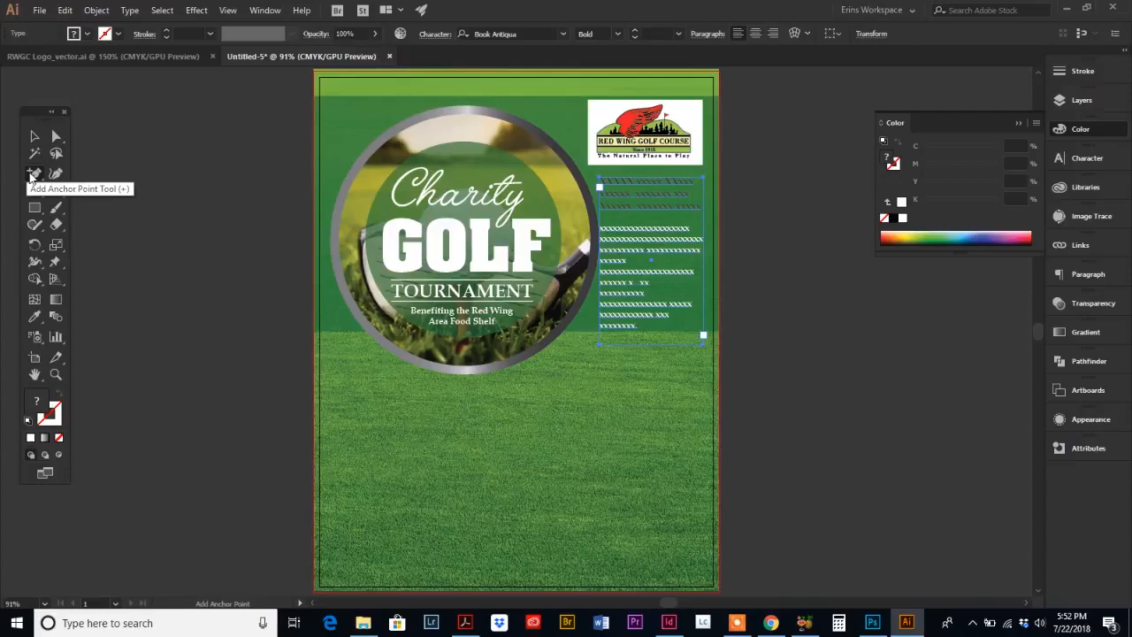
left_click(605, 218)
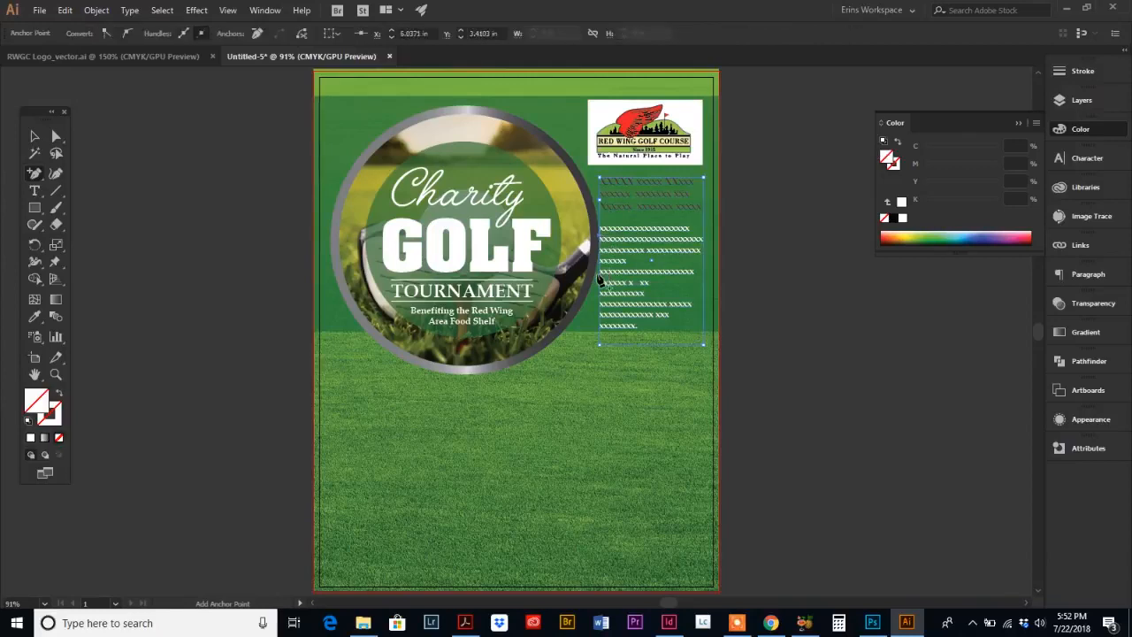
left_click(599, 270)
left_click(600, 306)
left_click(599, 325)
Step: Move the new anchor points so the text frame's left edge follows the curve of the circle
left_click(56, 137)
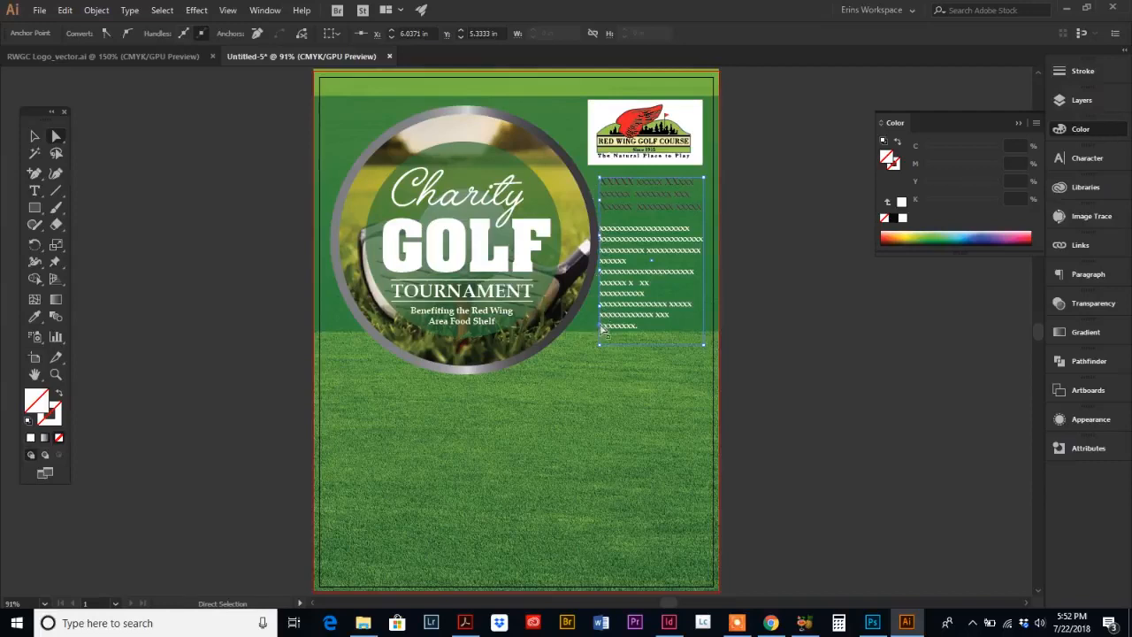
left_click(602, 185)
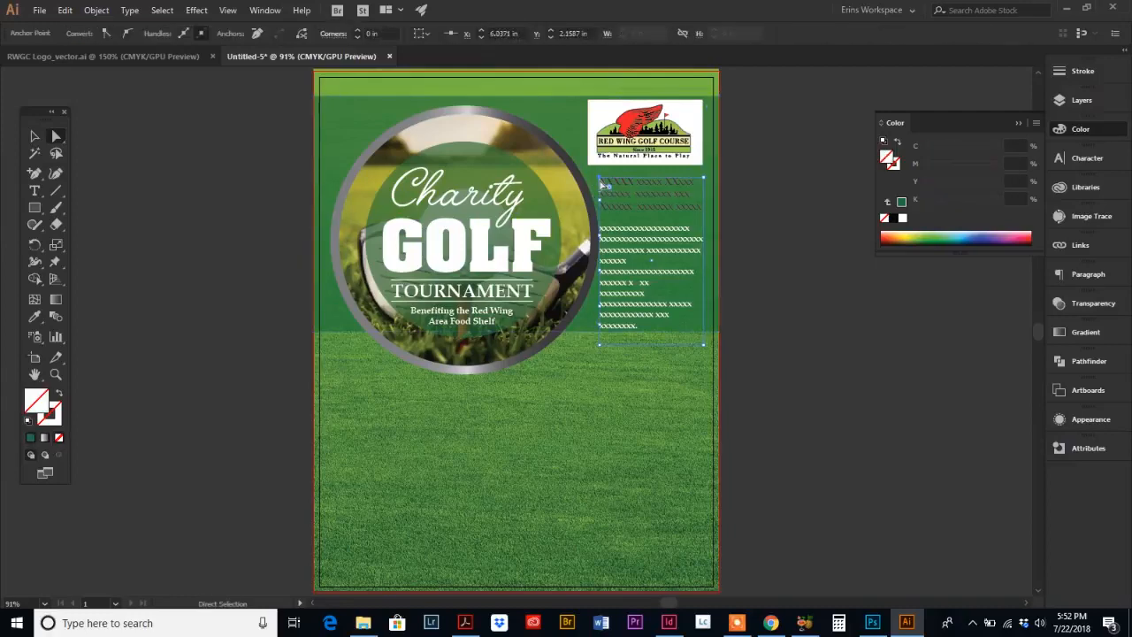
left_click_drag(600, 179, 599, 176)
left_click_drag(599, 176, 592, 176)
left_click(599, 200)
left_click_drag(600, 200, 595, 310)
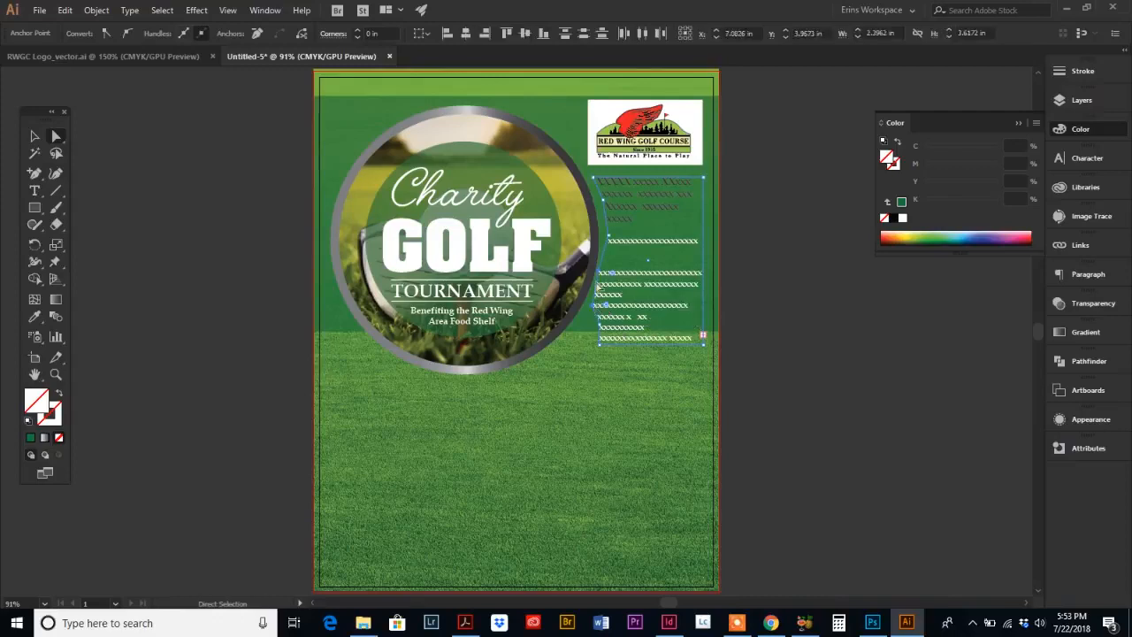
left_click(598, 277)
left_click(597, 273)
left_click_drag(597, 272, 605, 270)
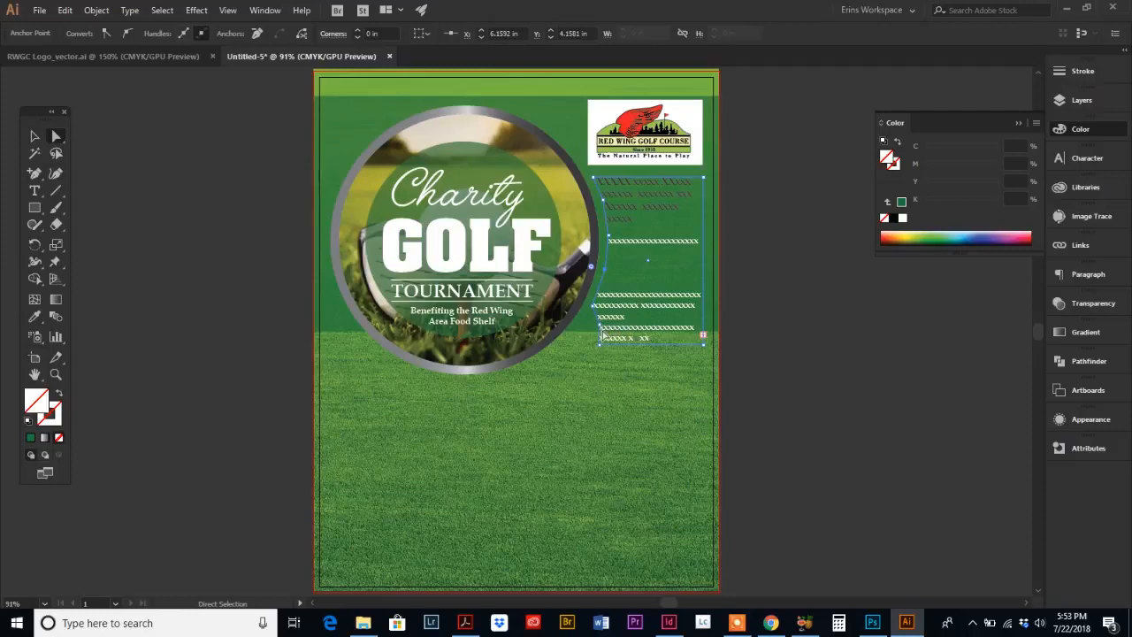
left_click_drag(597, 325, 565, 343)
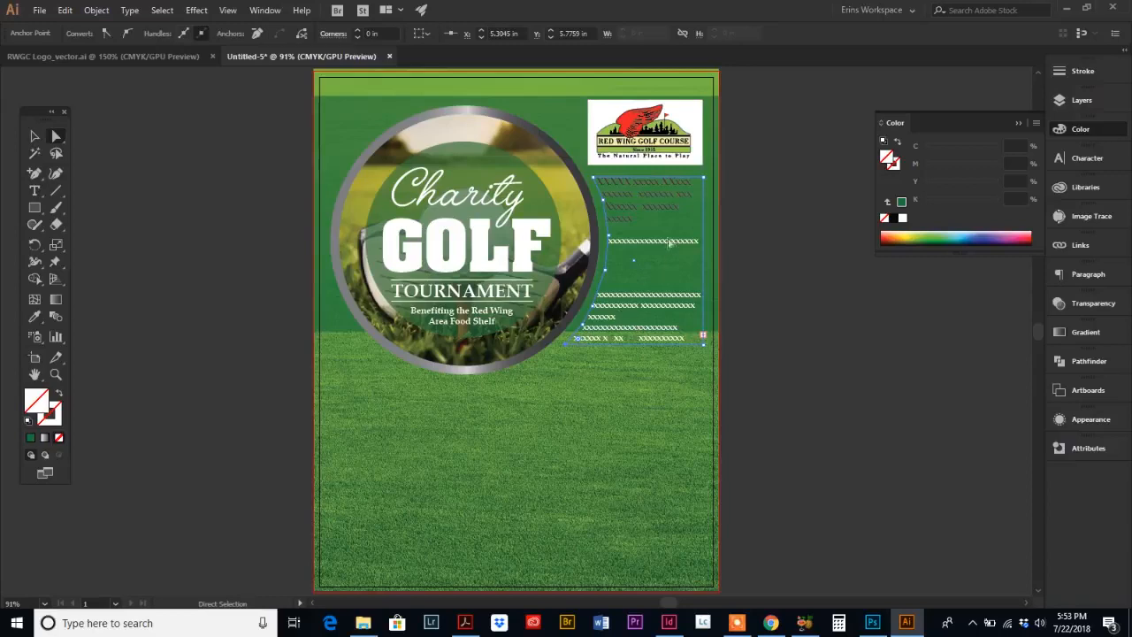
left_click(643, 258)
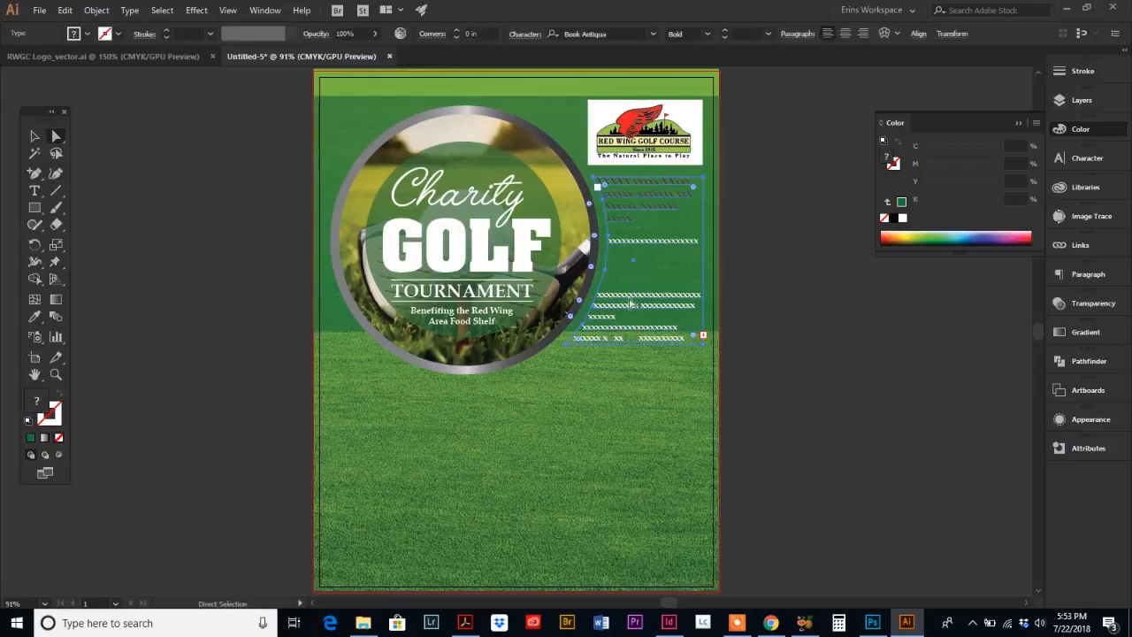
Step: Remove the extra blank lines between the heading and the paragraph, then deselect the text
left_click(33, 190)
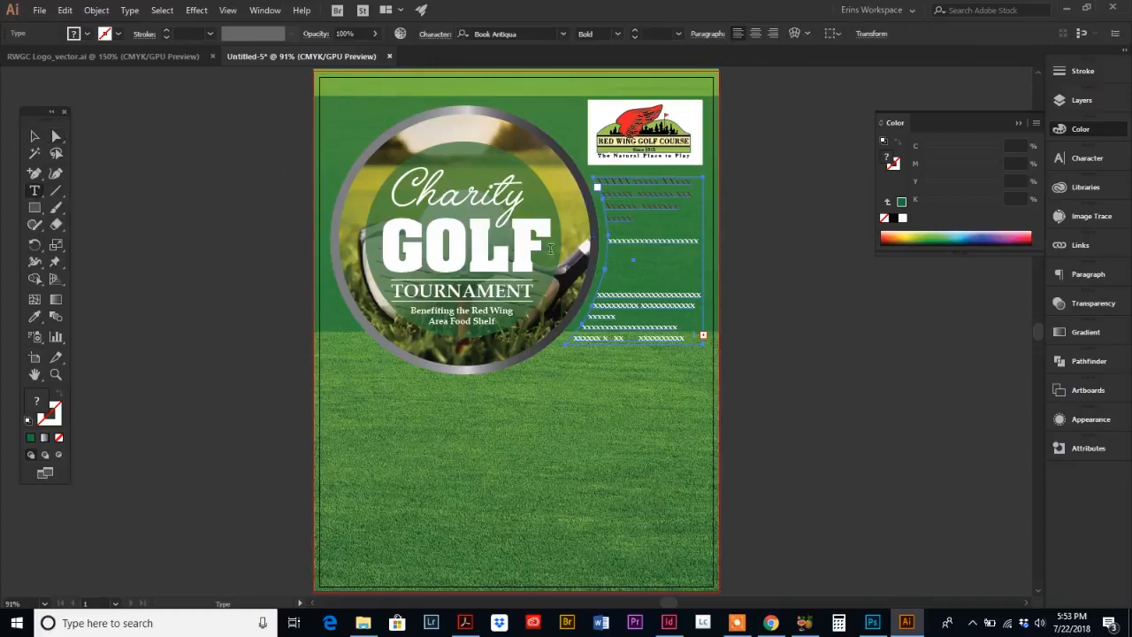
left_click(598, 294)
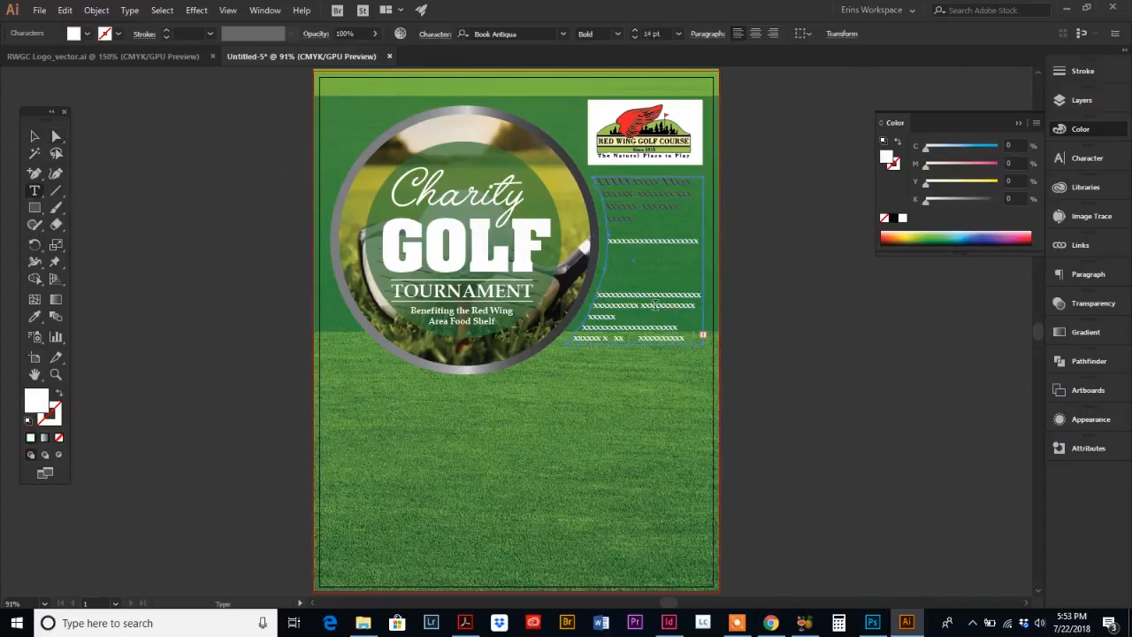
key("BackSpace")
key("BackSpace")
key("BackSpace")
key("BackSpace")
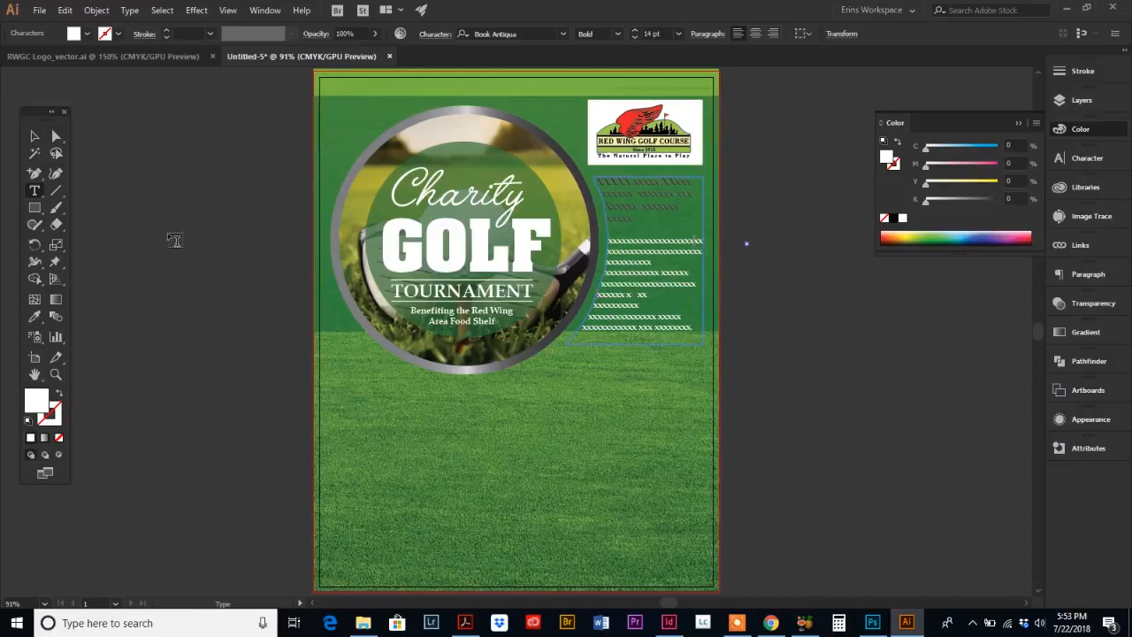
left_click(34, 135)
left_click(780, 321)
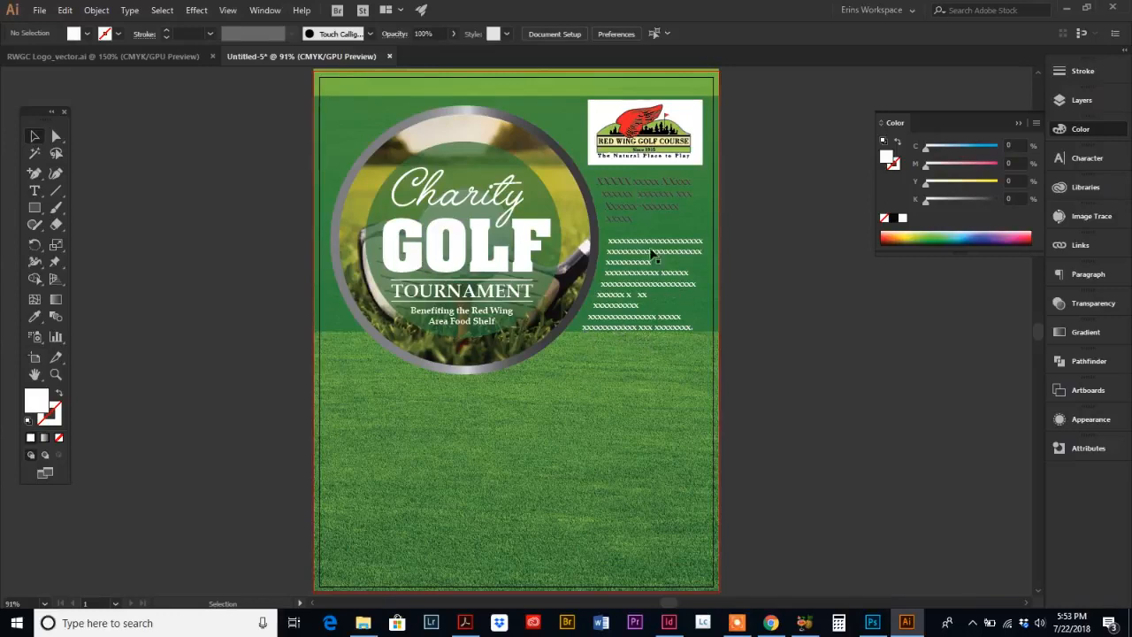
Step: Extend the green panel's bottom edge down slightly and its top edge up slightly
left_click(711, 309)
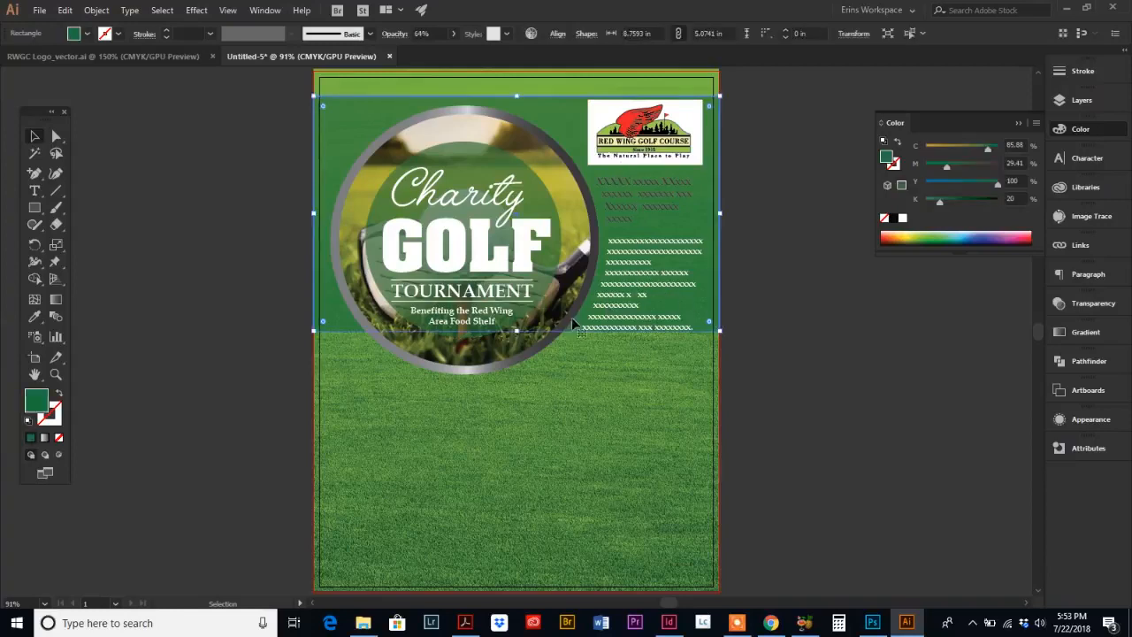
mouse_move(518, 331)
left_mouse_down()
mouse_move(521, 365)
mouse_move(528, 243)
mouse_move(536, 356)
mouse_move(535, 344)
left_mouse_up()
left_click(796, 408)
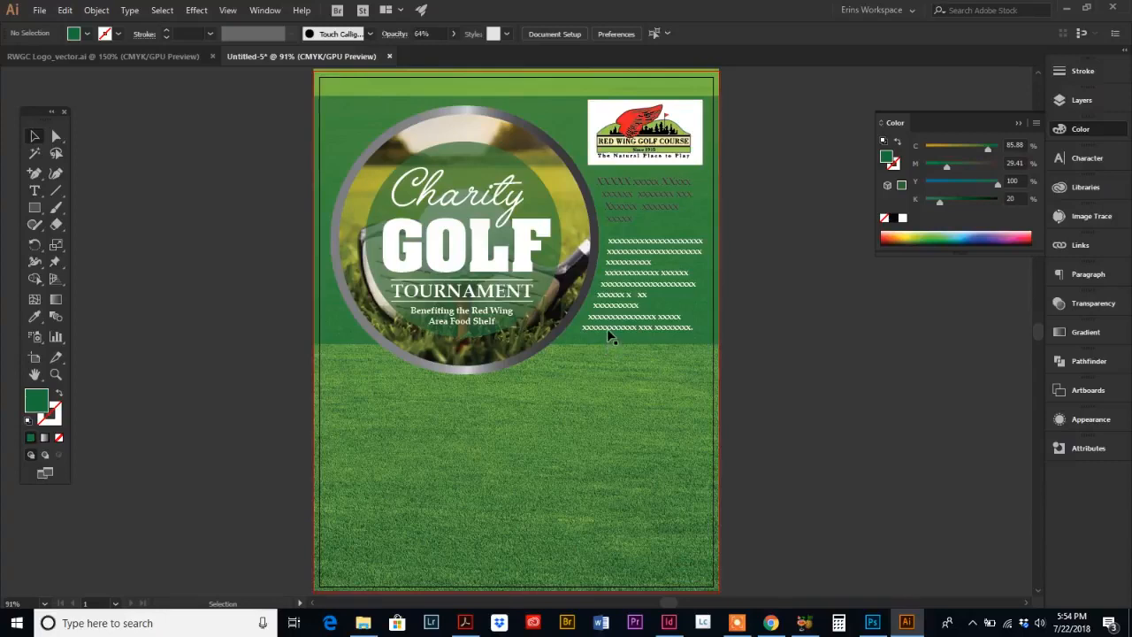
left_click(559, 113)
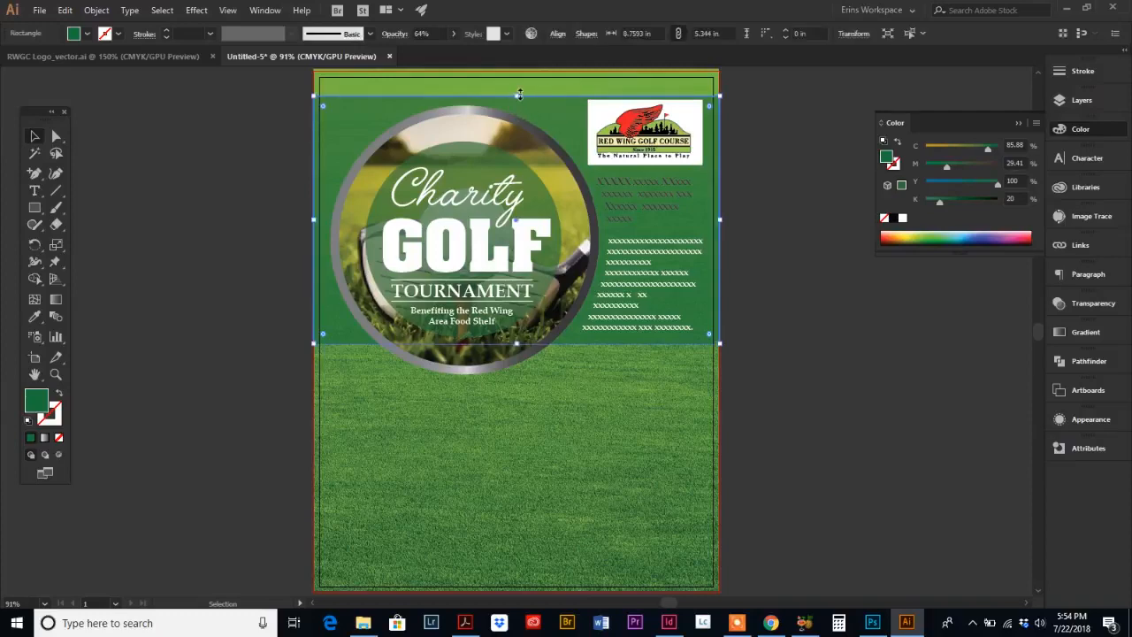
left_click_drag(518, 96, 517, 87)
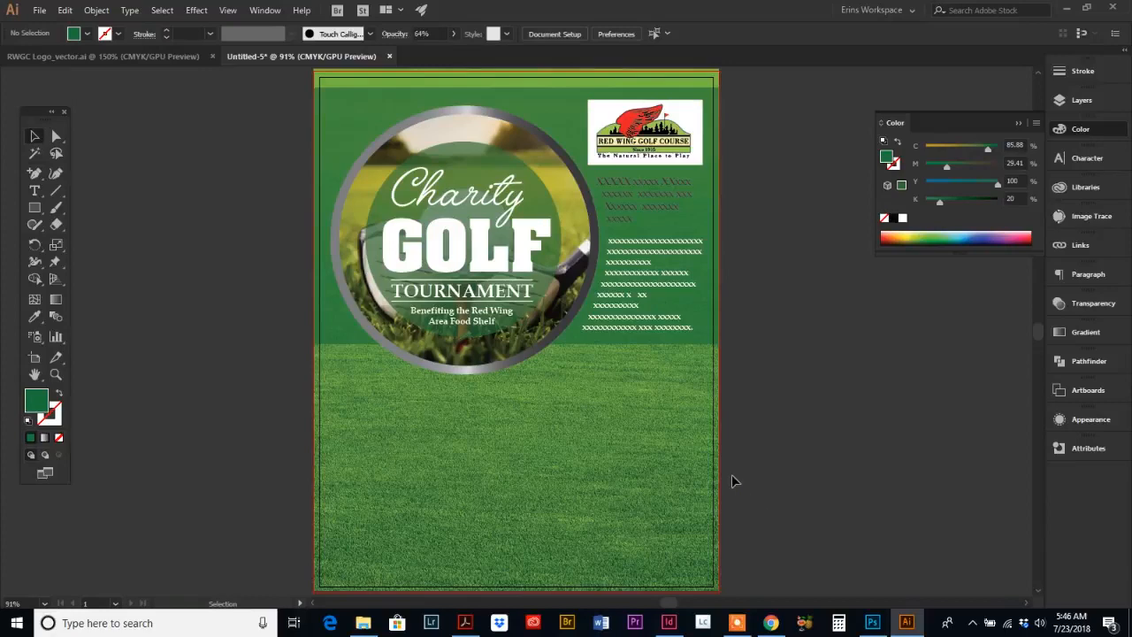
Step: Referring to the reference flyer PDF in Acrobat, draw a full-width rectangle across the page directly below the green panel
left_click(465, 623)
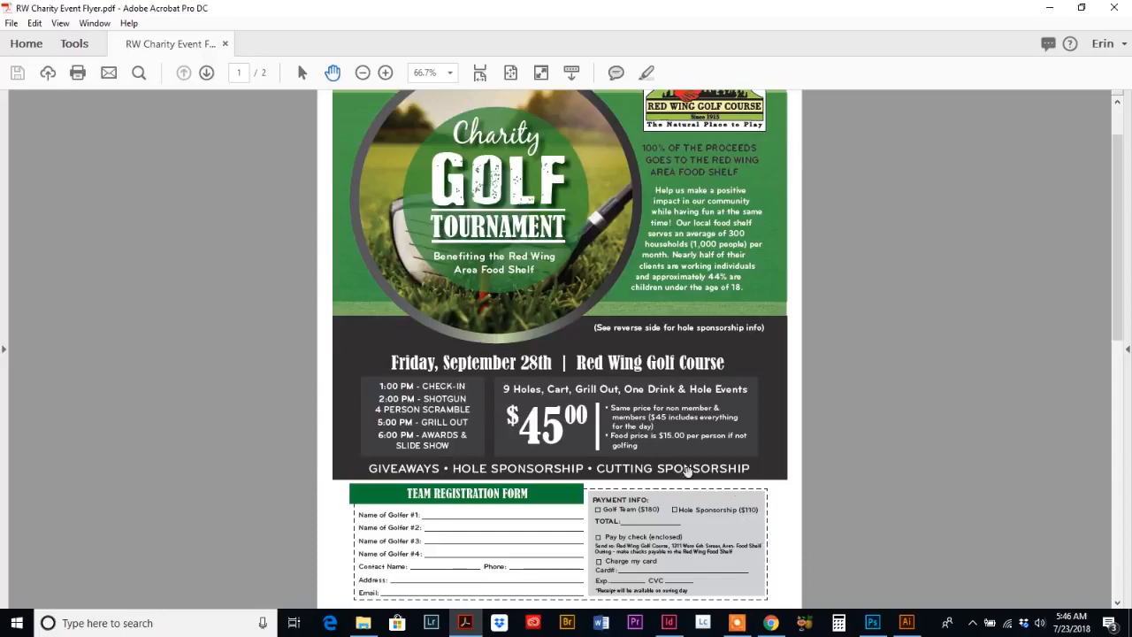
left_click(905, 623)
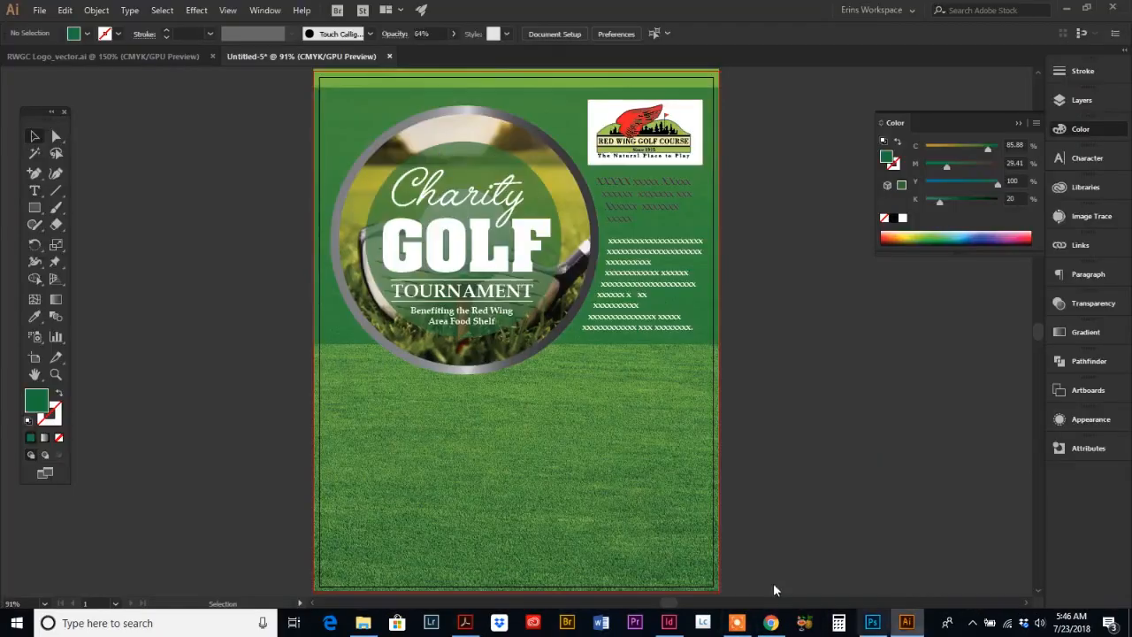
left_click(34, 210)
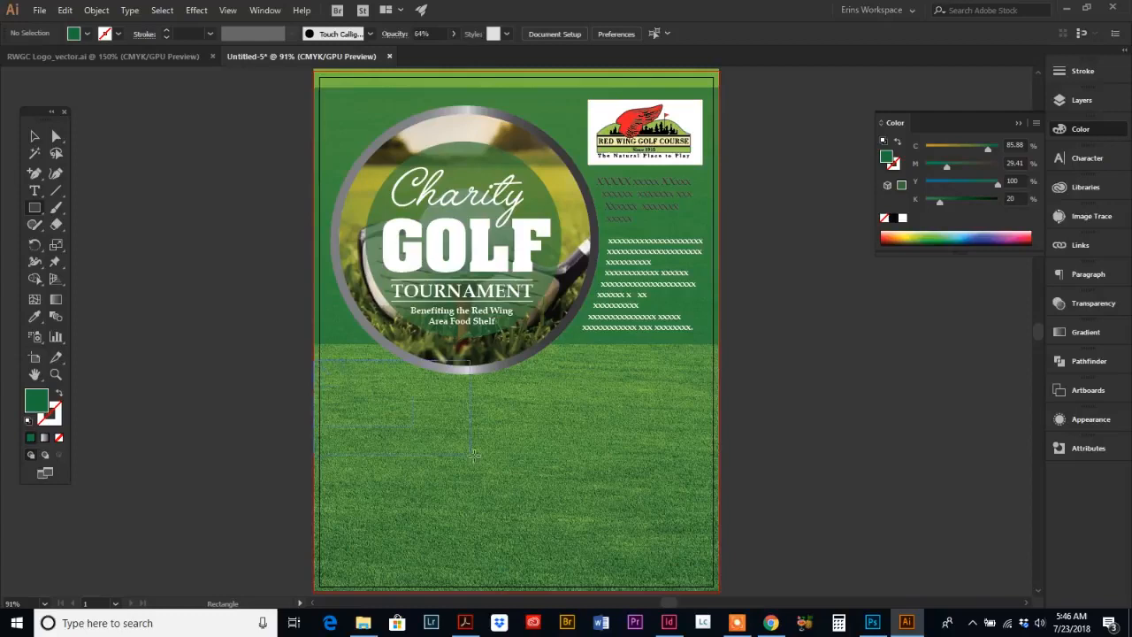
left_click_drag(475, 454, 612, 503)
left_click_drag(716, 507, 720, 503)
left_click_drag(519, 457, 519, 456)
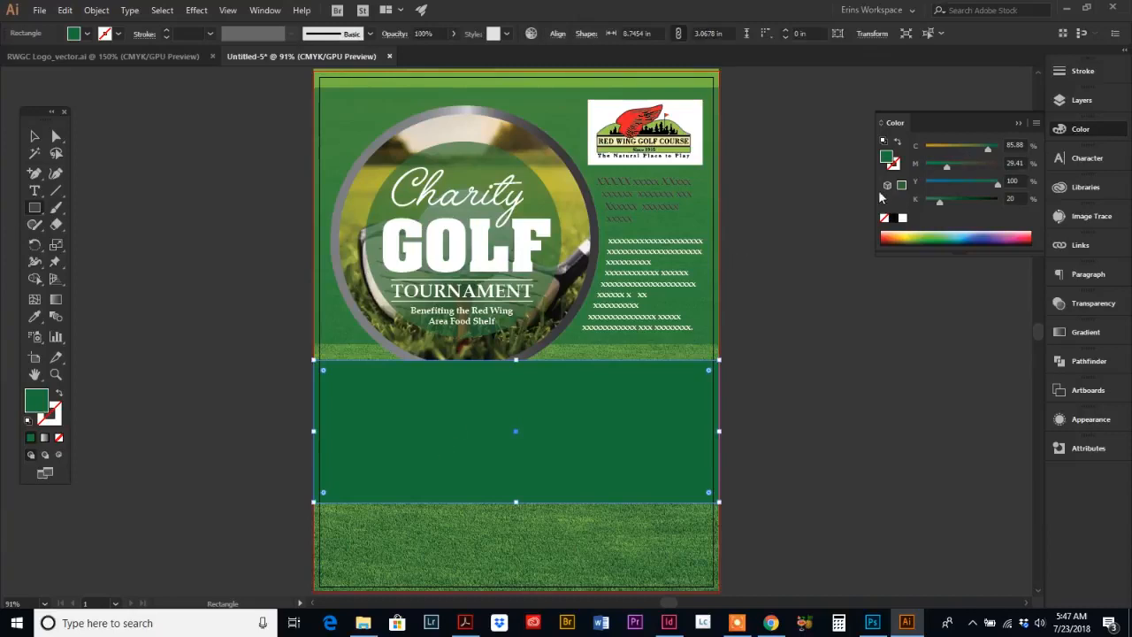
Step: Fill the new rectangle with black and set its K value to 95%
left_click(894, 220)
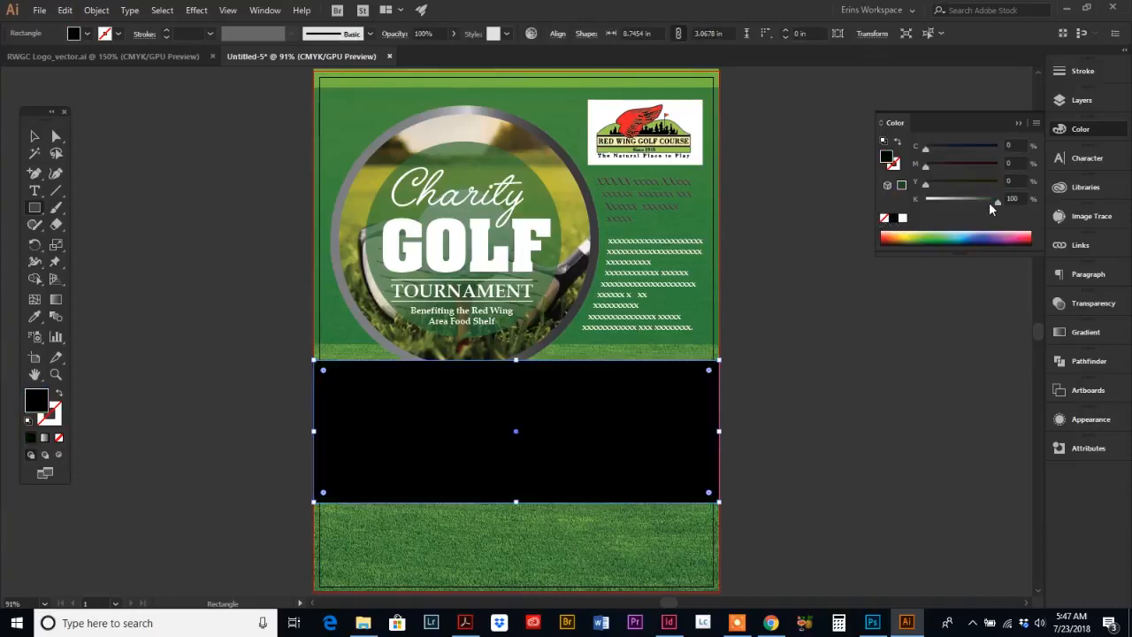
left_click_drag(996, 204, 991, 203)
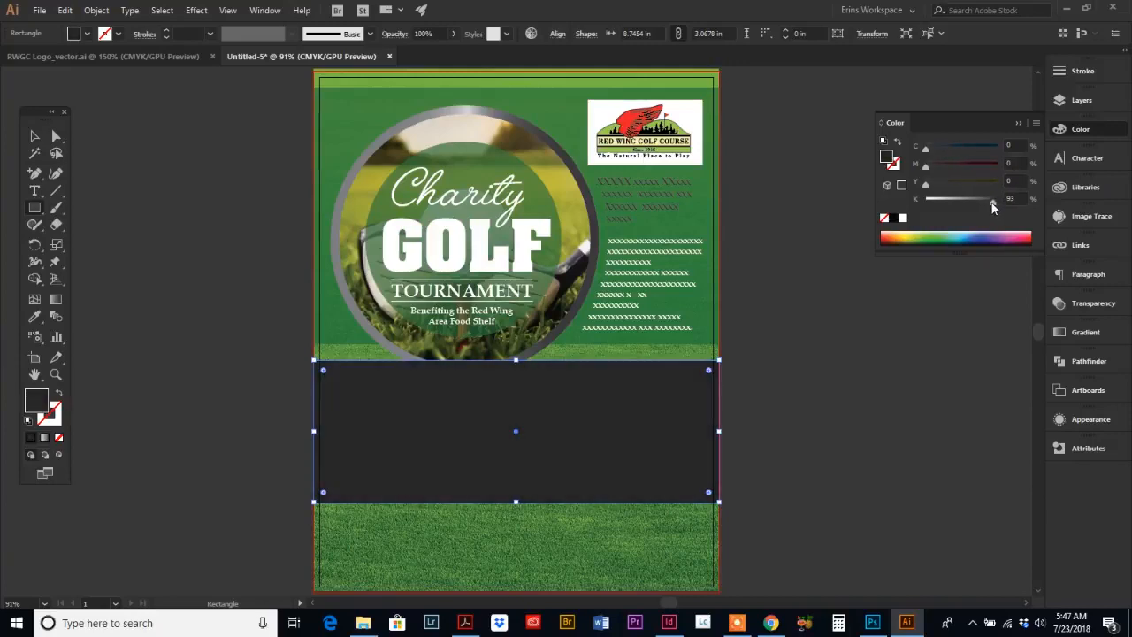
left_click(1011, 198)
type("95")
key("Return")
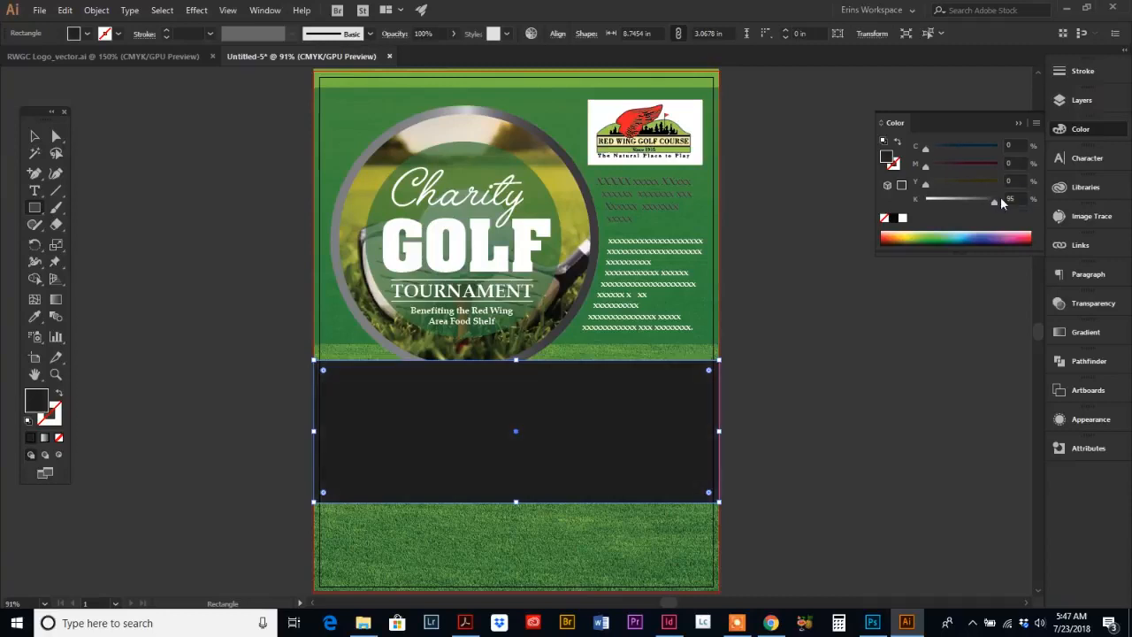
left_click(40, 138)
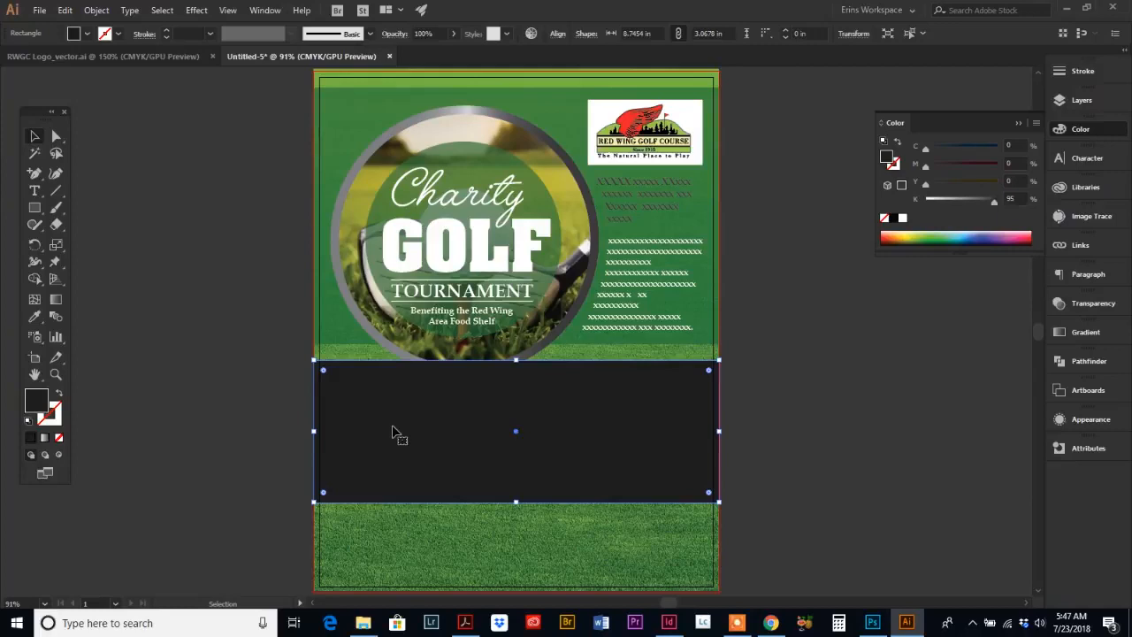
key("ctrl+a")
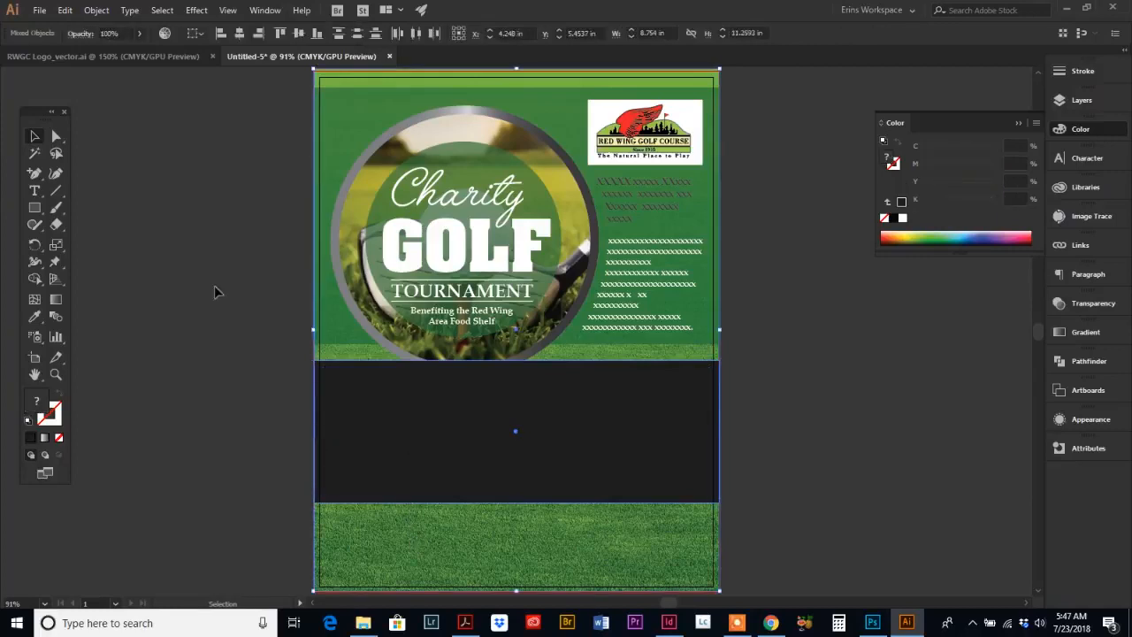
left_click(97, 11)
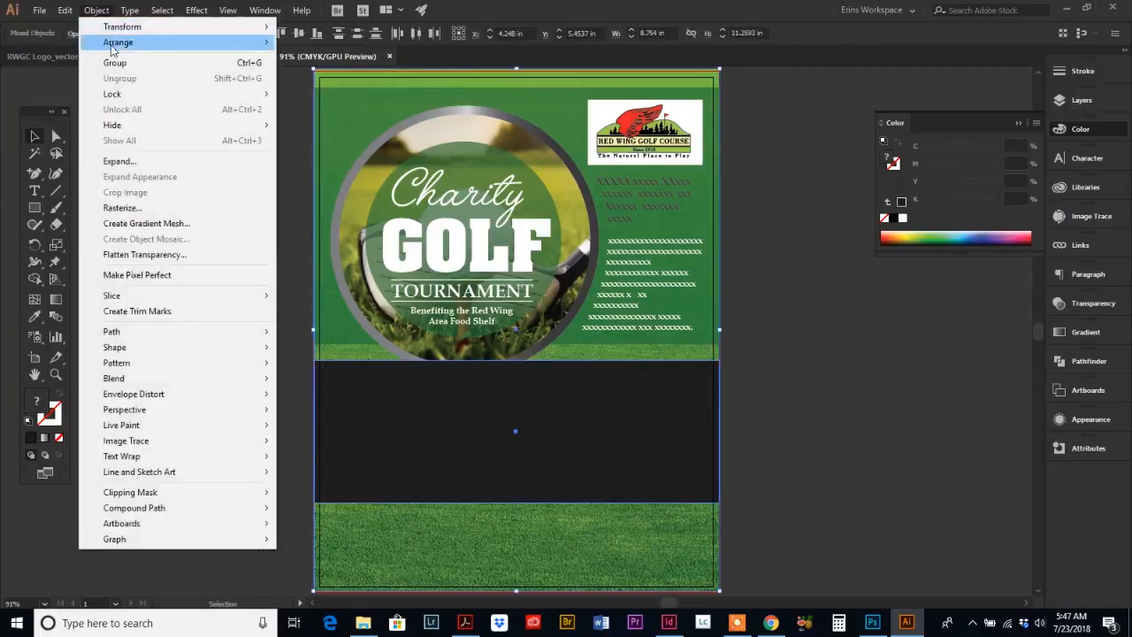
mouse_move(111, 44)
left_click(403, 87)
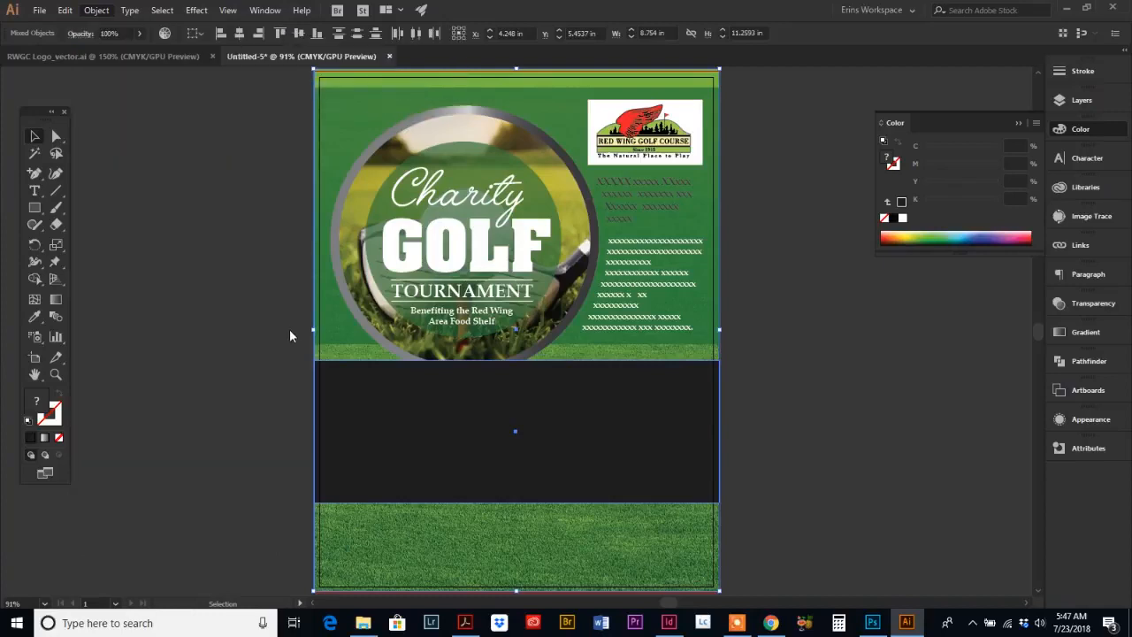
left_click(285, 380)
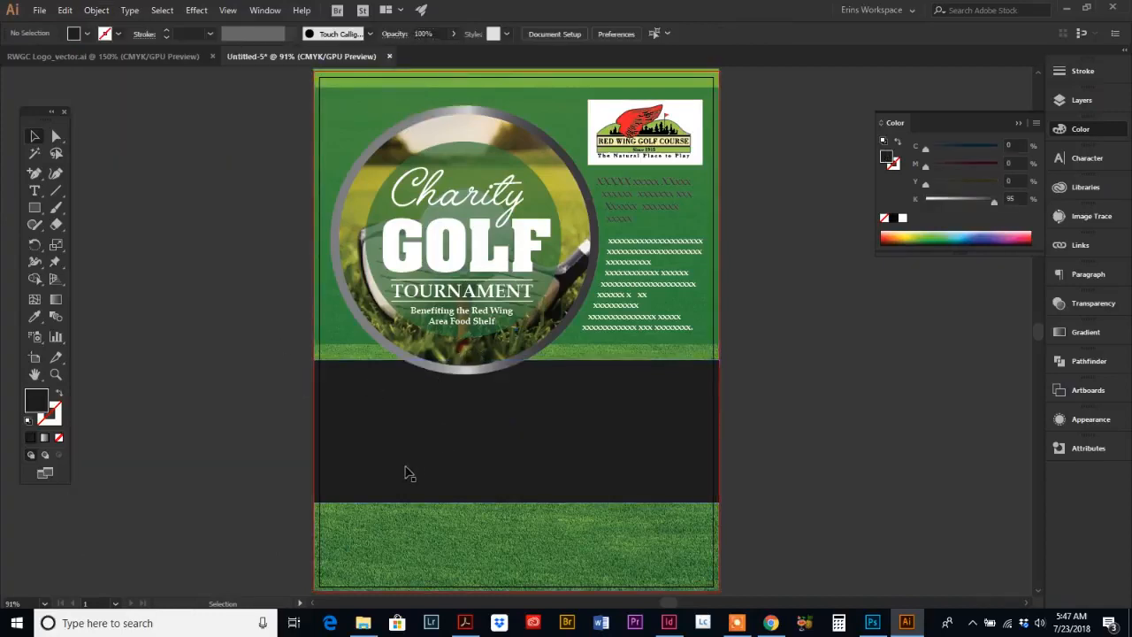
Step: After checking the reference flyer, draw a rectangle about 2.55 × 1.88 in on the left side of the dark band
left_click(464, 623)
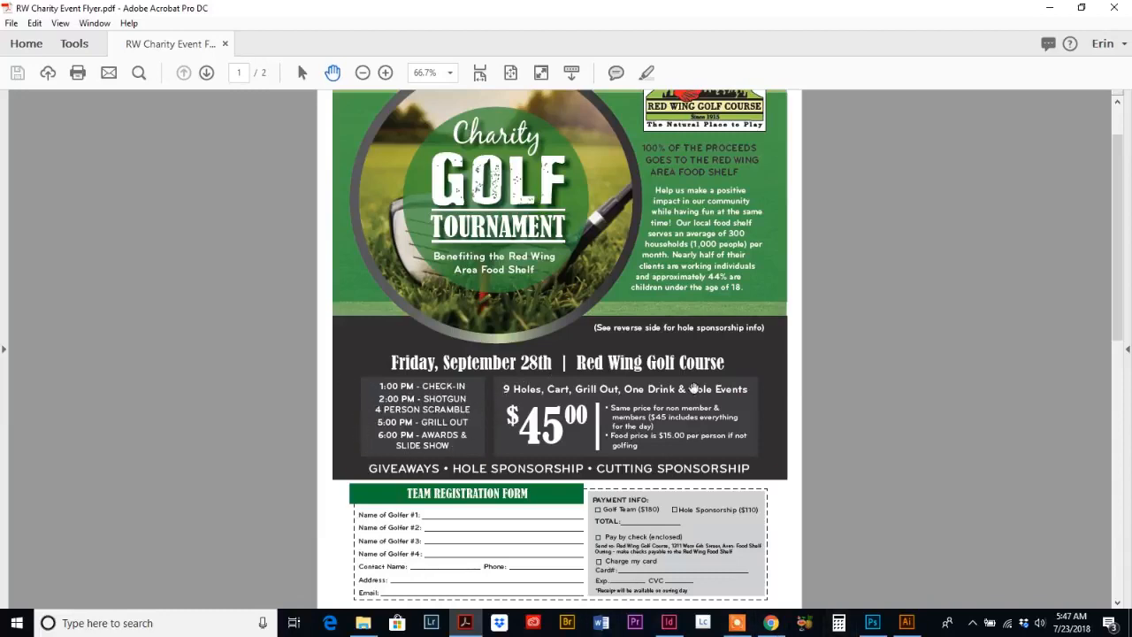
left_click(907, 623)
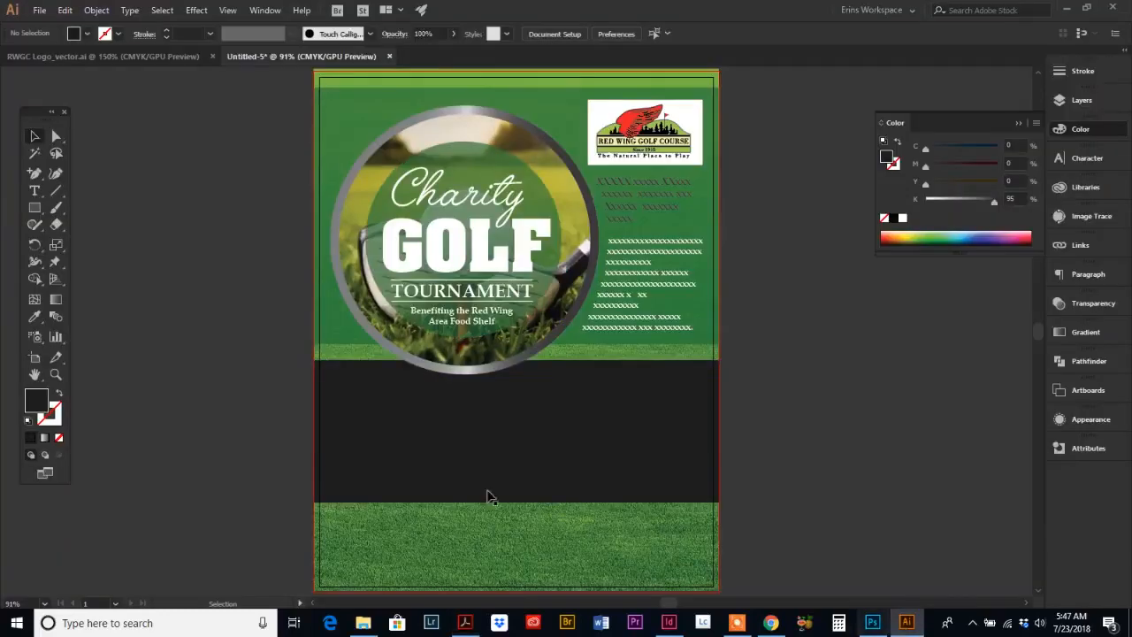
left_click(35, 209)
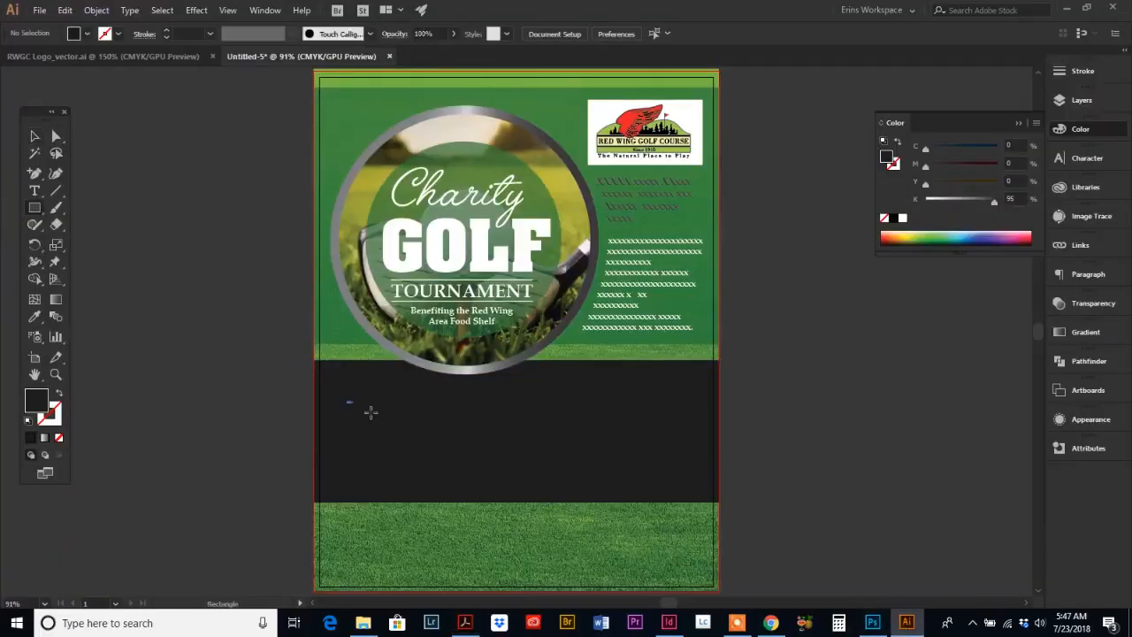
left_click_drag(371, 412, 467, 487)
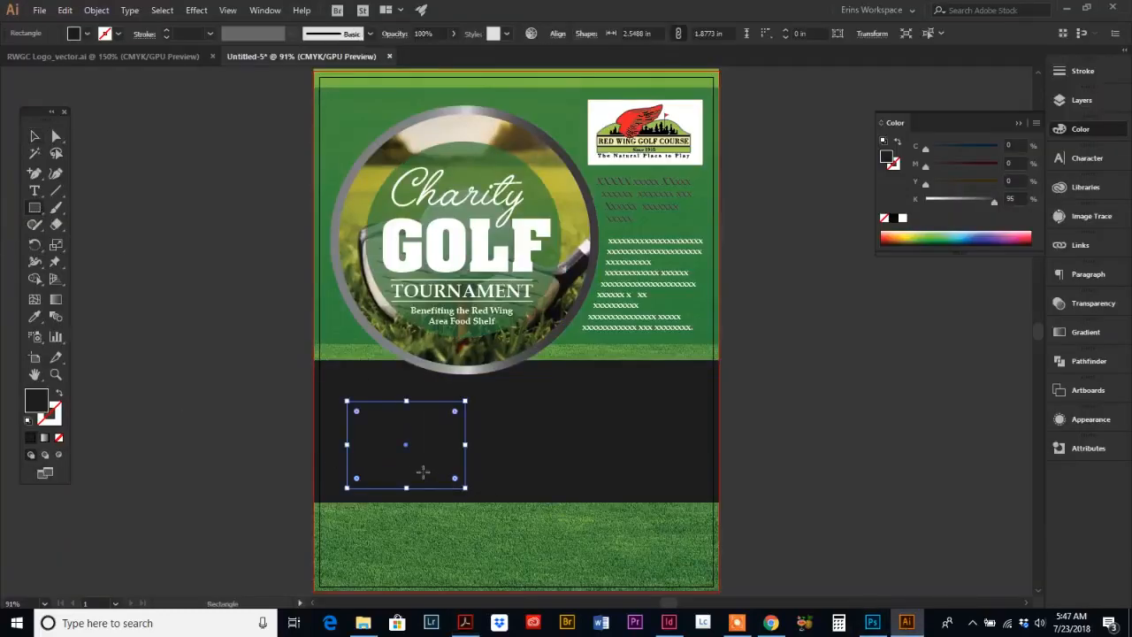
Step: Fill the small rectangle with black at 90% K
left_click_drag(996, 201, 984, 203)
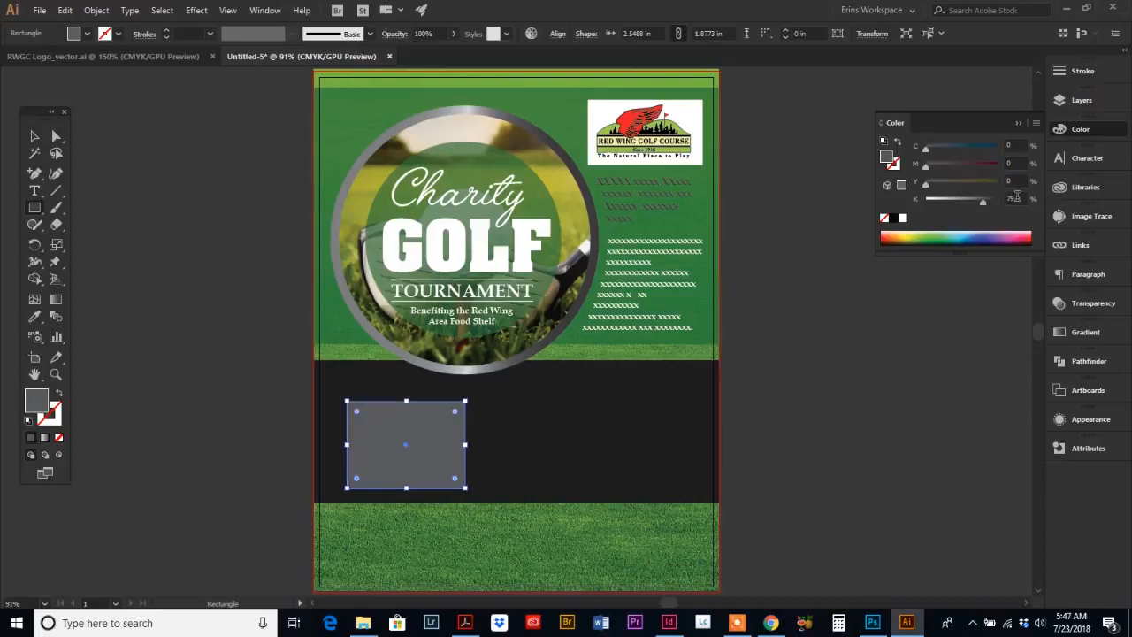
left_click(997, 197)
type("85")
key("Return")
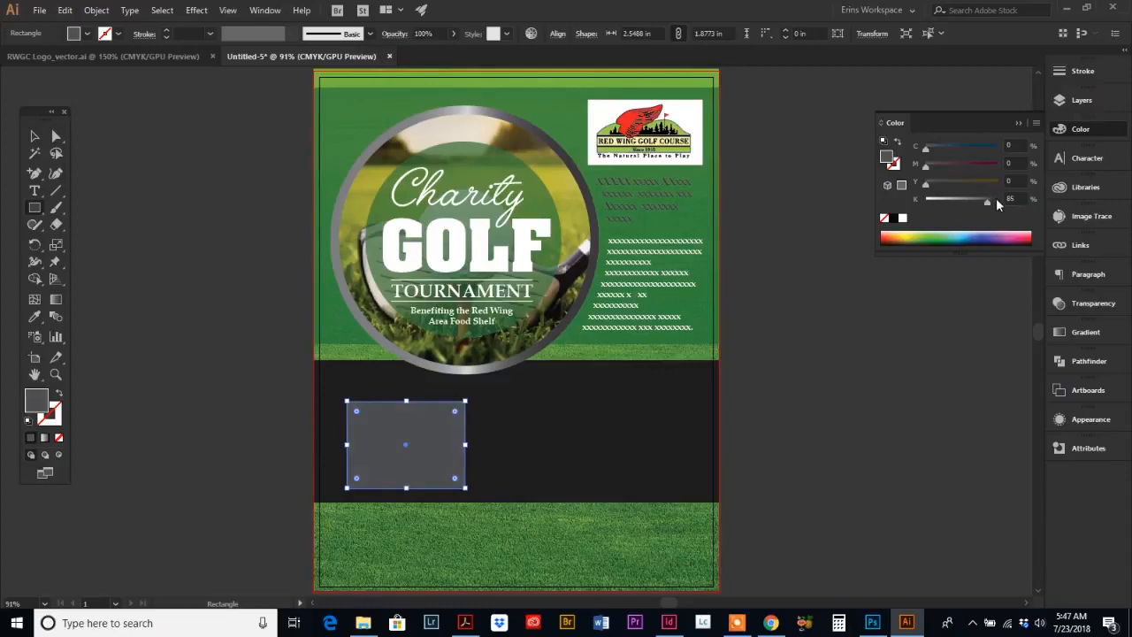
left_click(1000, 197)
type("90")
key("Return")
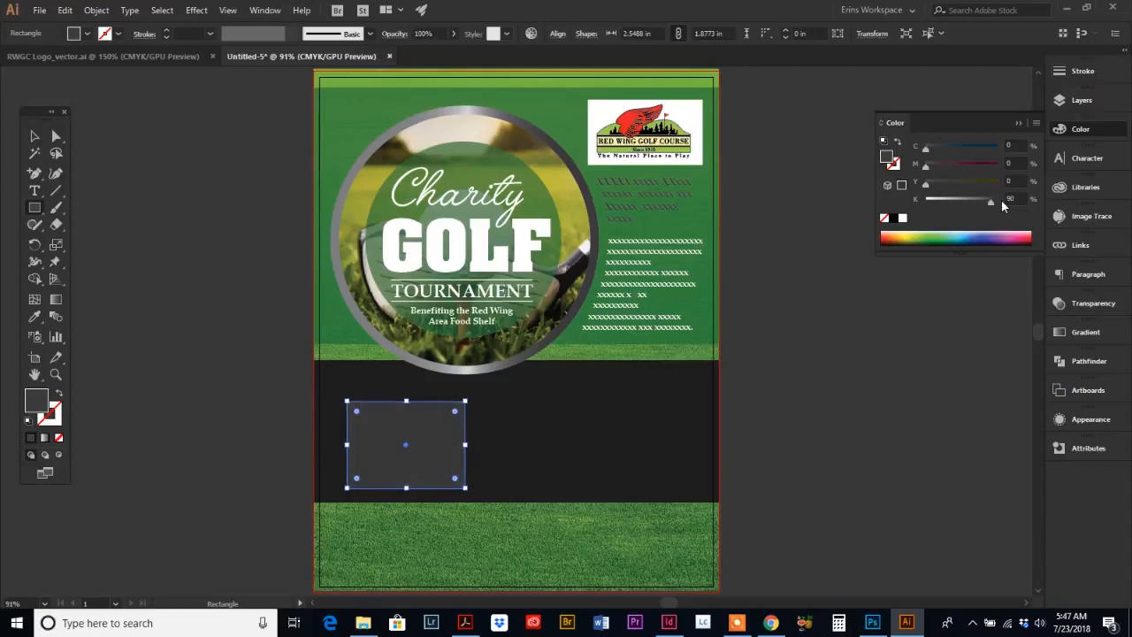
Step: Create a second, wider rectangle about 4.84 in wide beside the first on the right
left_click(34, 135)
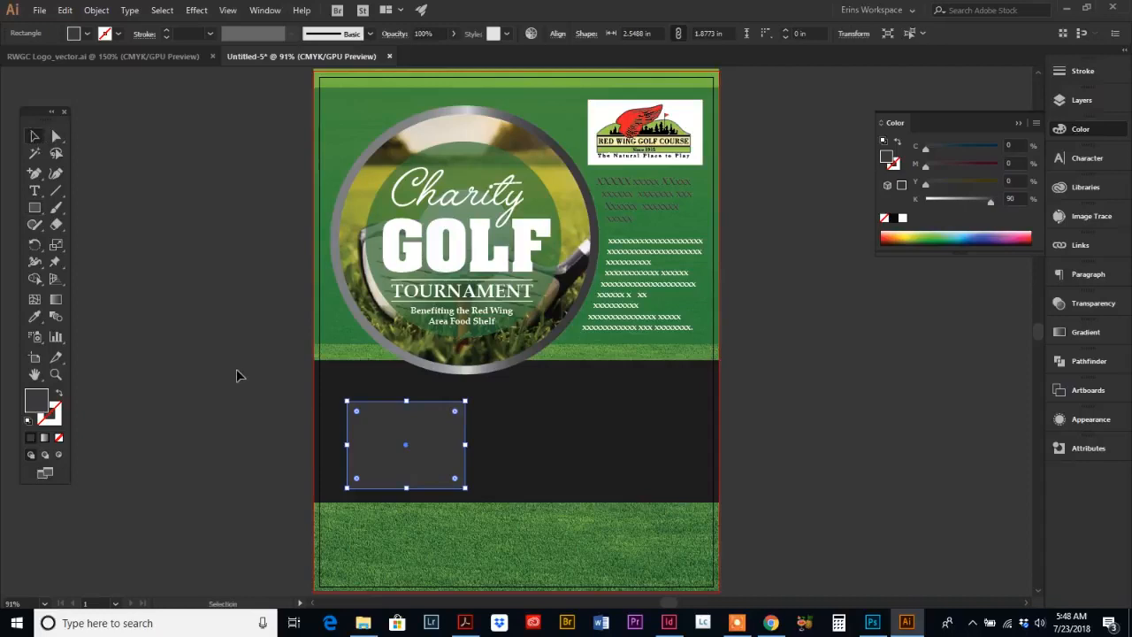
left_click(494, 459)
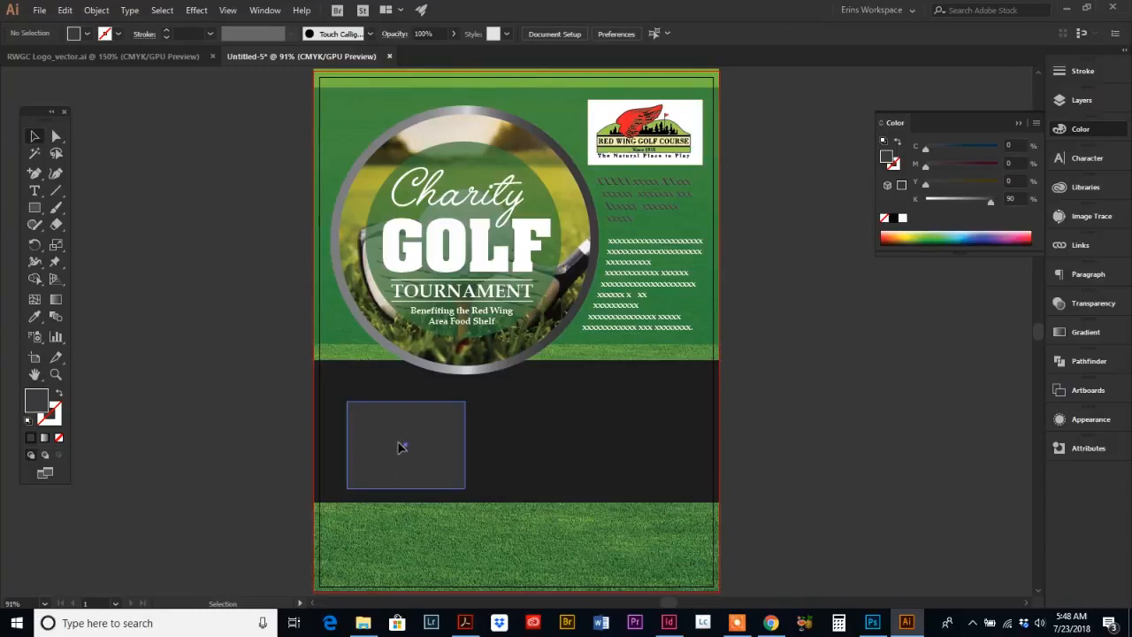
left_click_drag(398, 447, 700, 446)
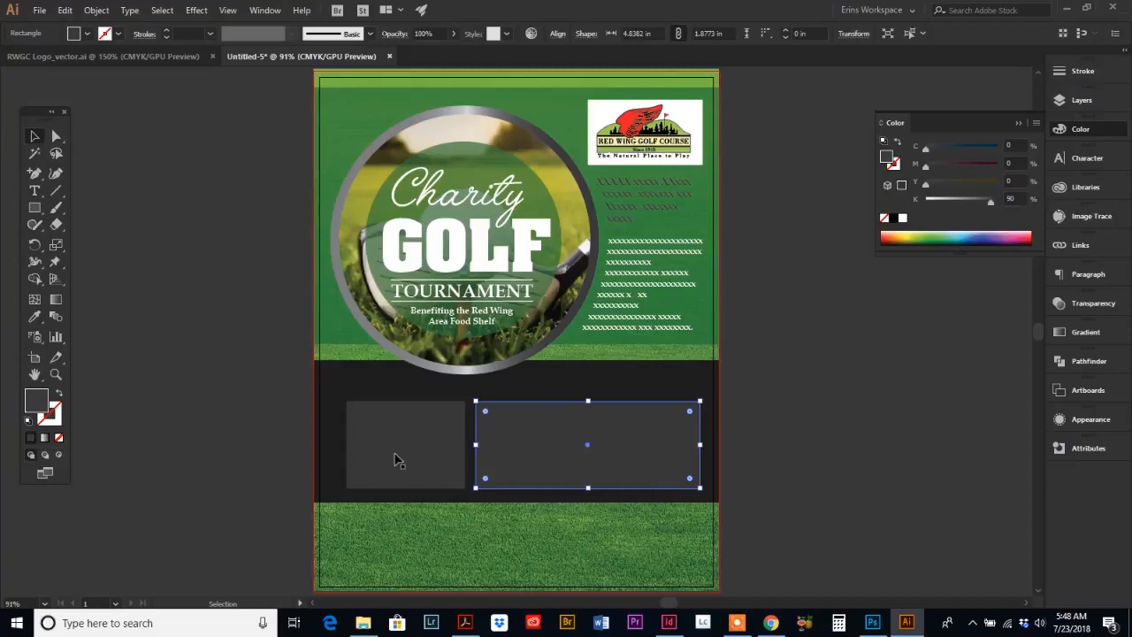
Step: Add a line of placeholder x text above the two rectangles in the dark band
left_click(36, 193)
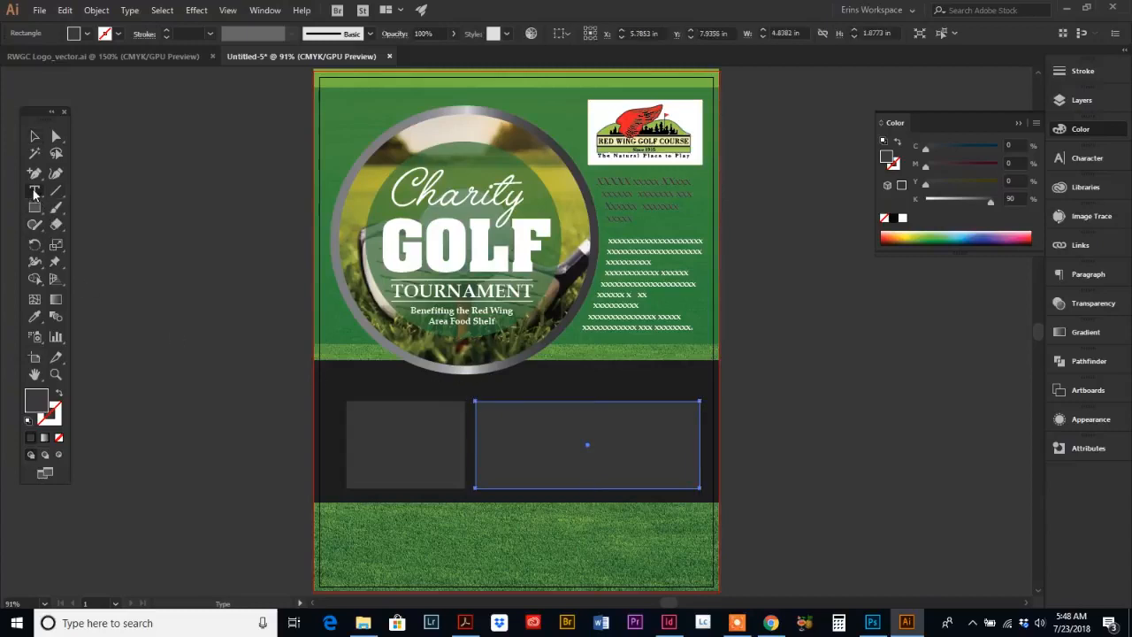
left_click(363, 394)
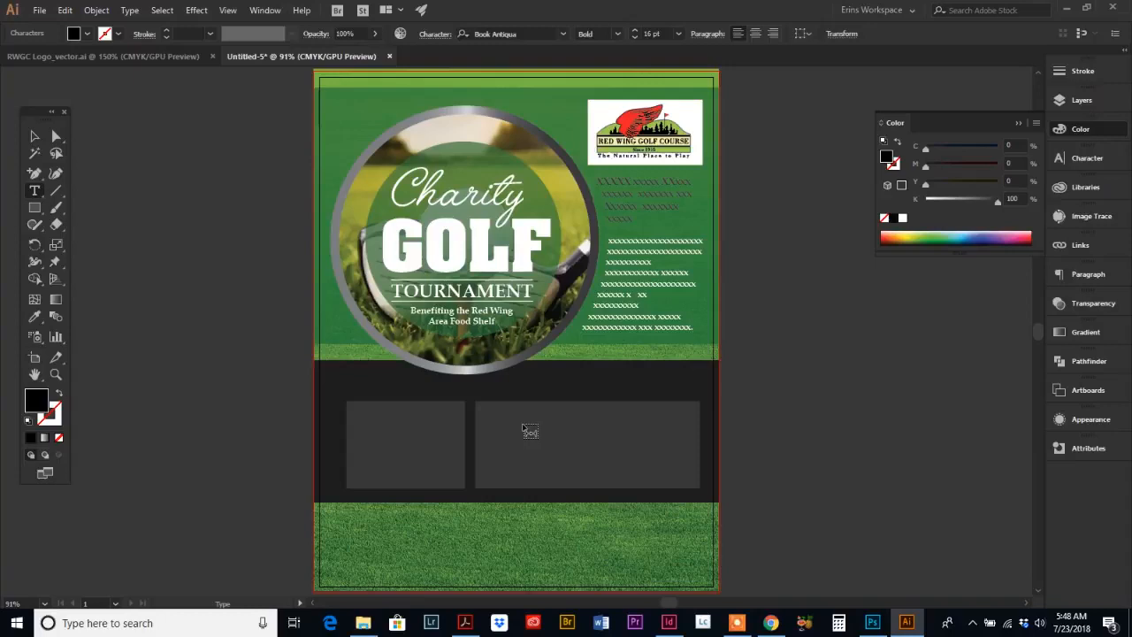
type("xxxxxxxxxxxxxxxxxxxxxxxxxxxxxxxxxxxxxxxxXXXXXXXXXXXXXXXXXXXXX")
key("BackSpace")
key("BackSpace")
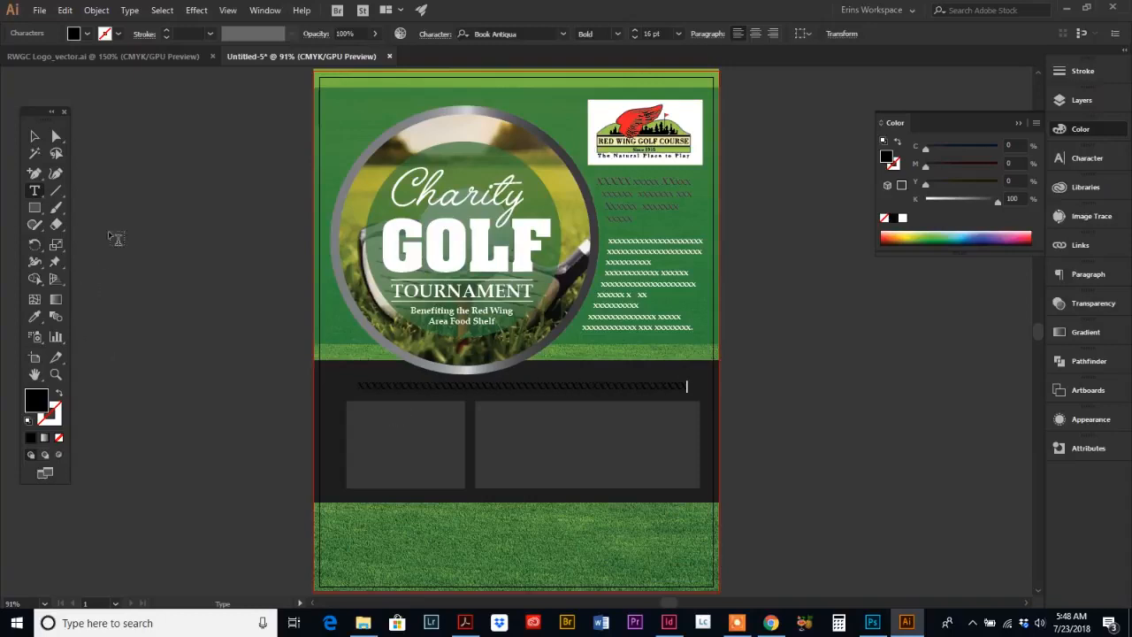
Step: Color the placeholder text line white and stretch it to span the width of both rectangles
left_click(34, 136)
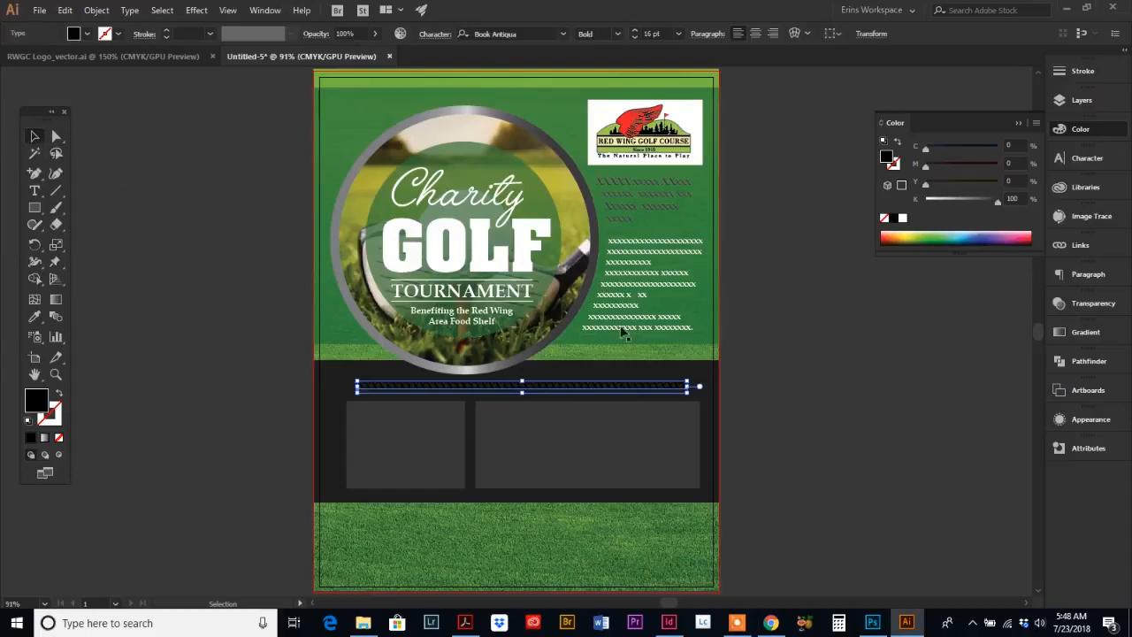
left_click(903, 219)
left_click_drag(661, 396, 700, 382)
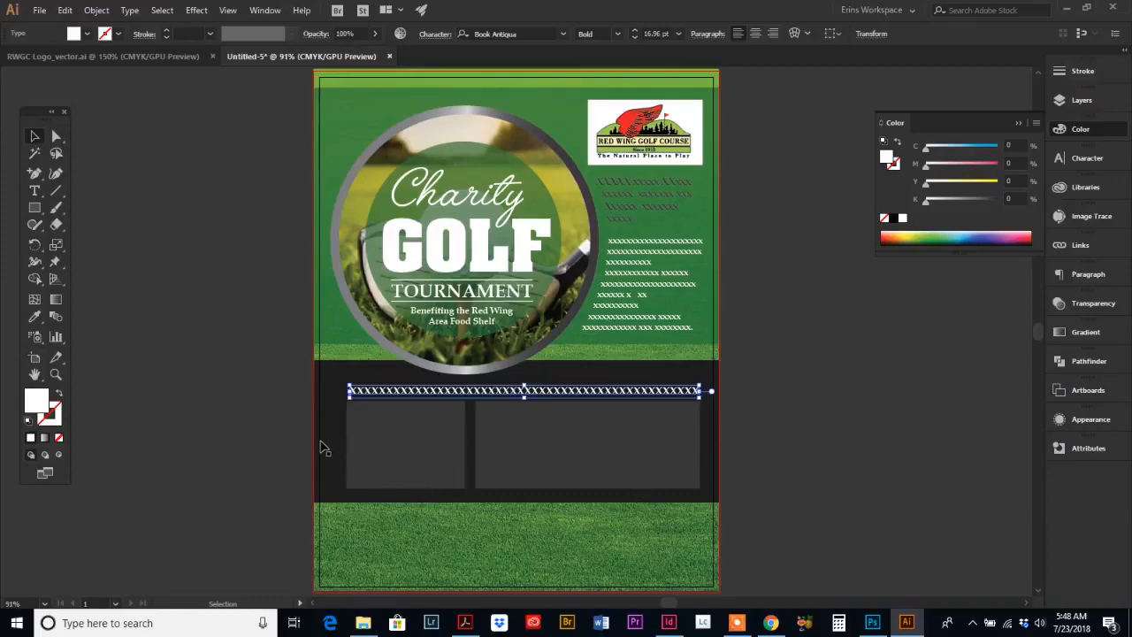
Step: Select the text line and both rectangles and nudge them slightly left
left_click(425, 445, "shift")
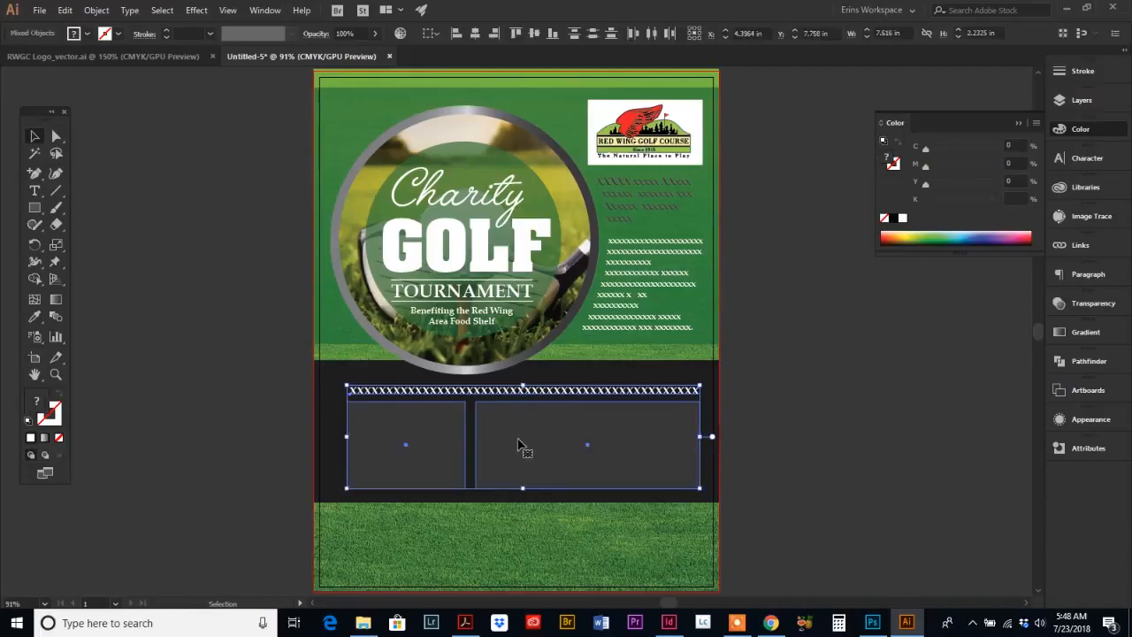
key("Left")
key("Left")
key("Left")
key("Left")
key("Left")
key("Left")
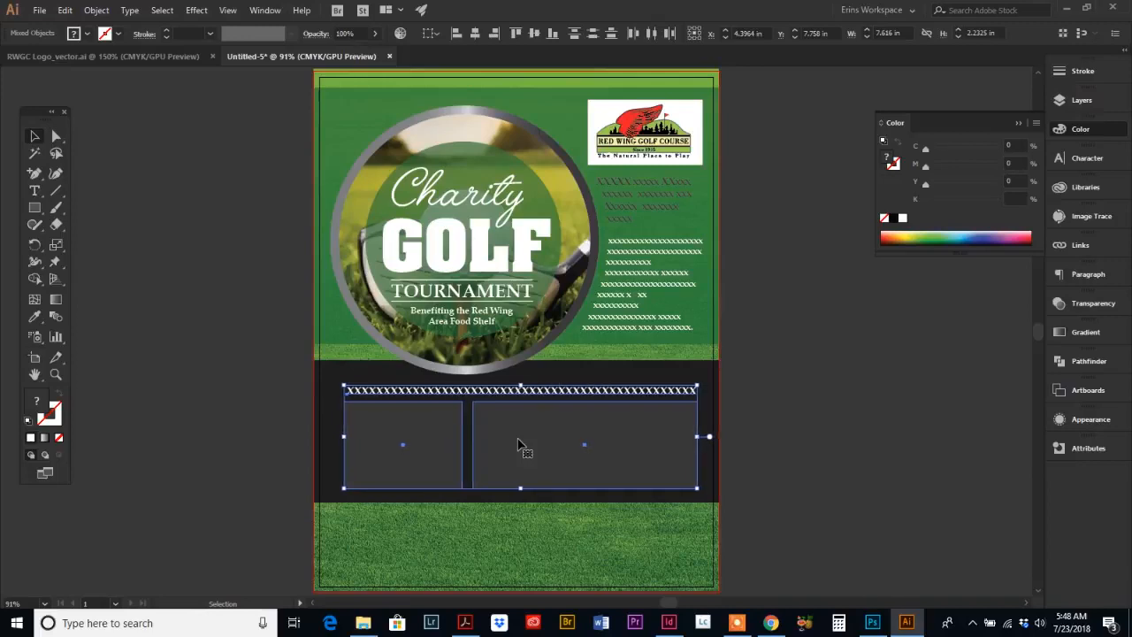
key("Left")
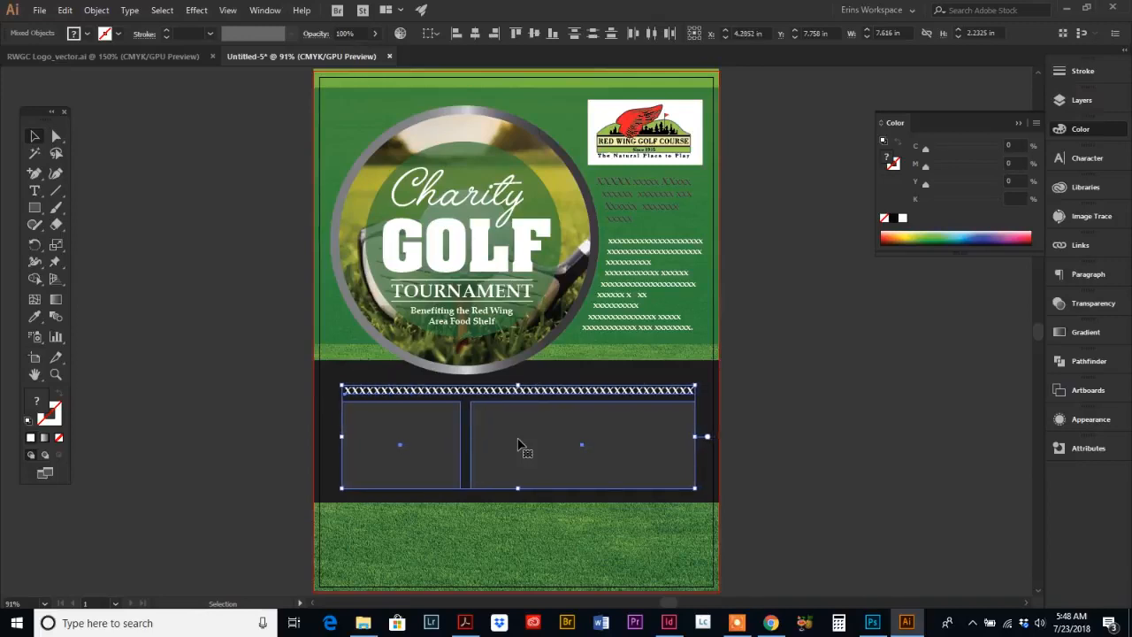
key("Left")
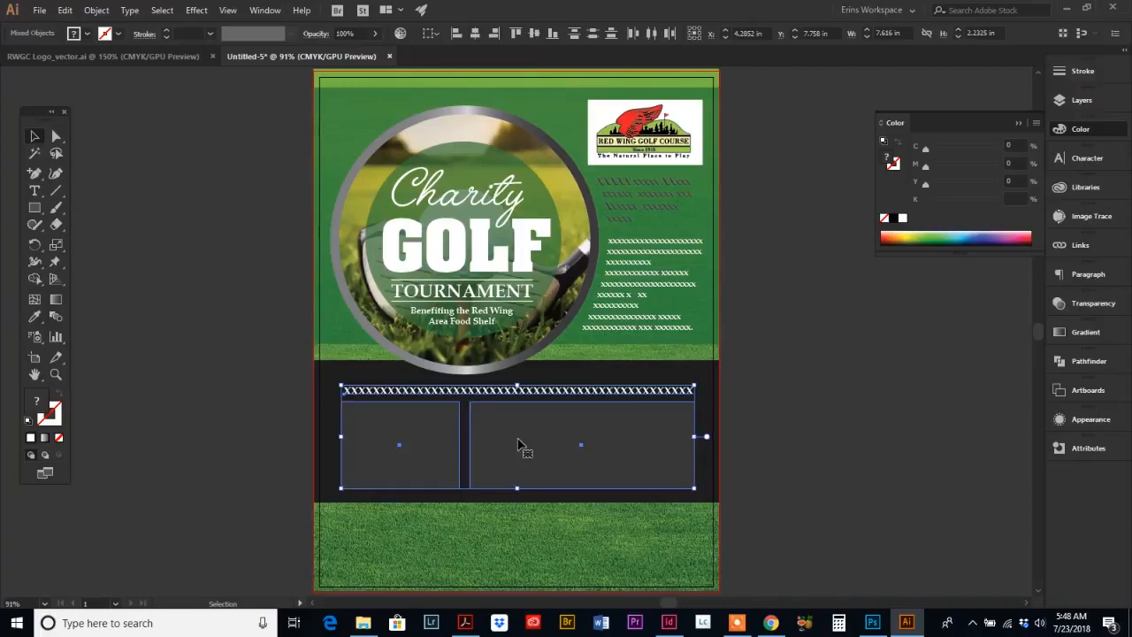
Step: Nudge the text line and both rectangles one more step left, then compare the layout with the reference flyer PDF
key("Left")
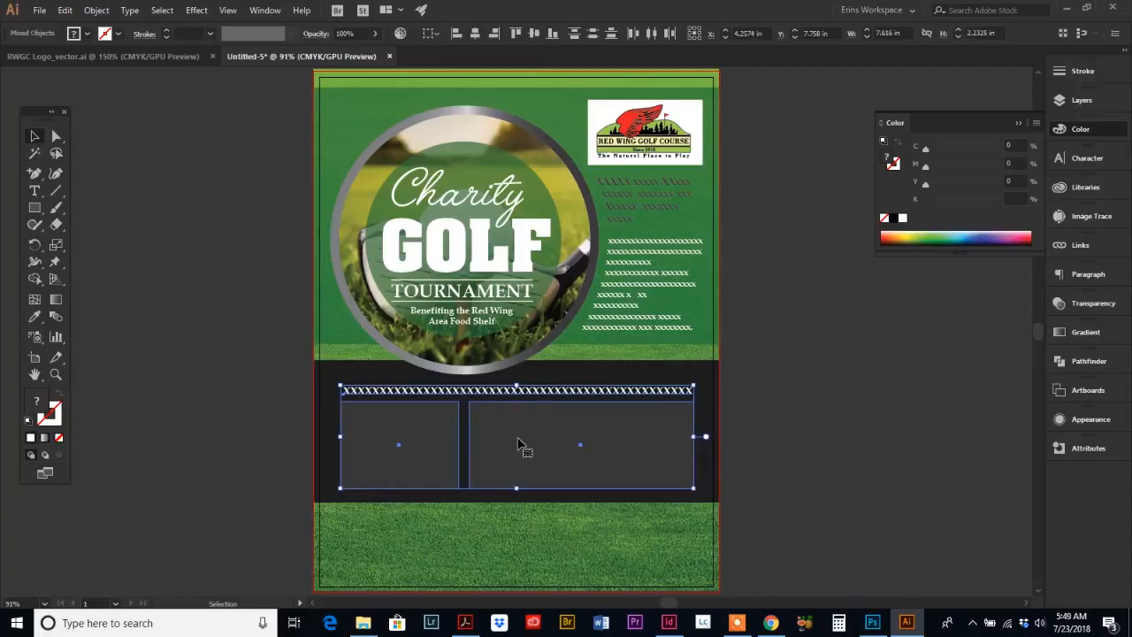
left_click(214, 404)
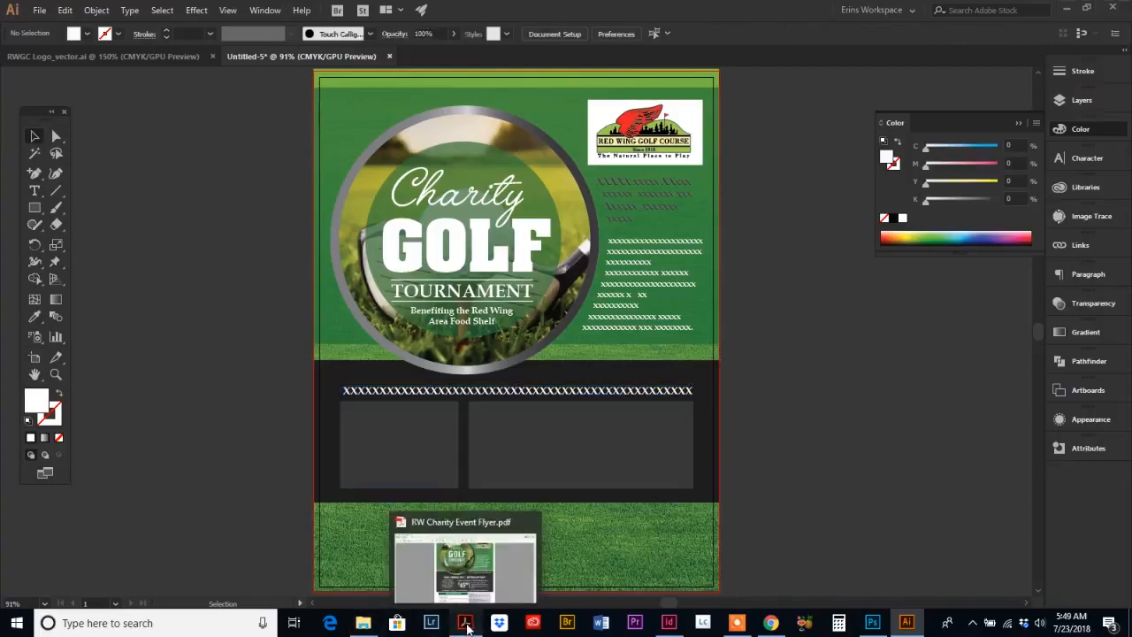
left_click(466, 626)
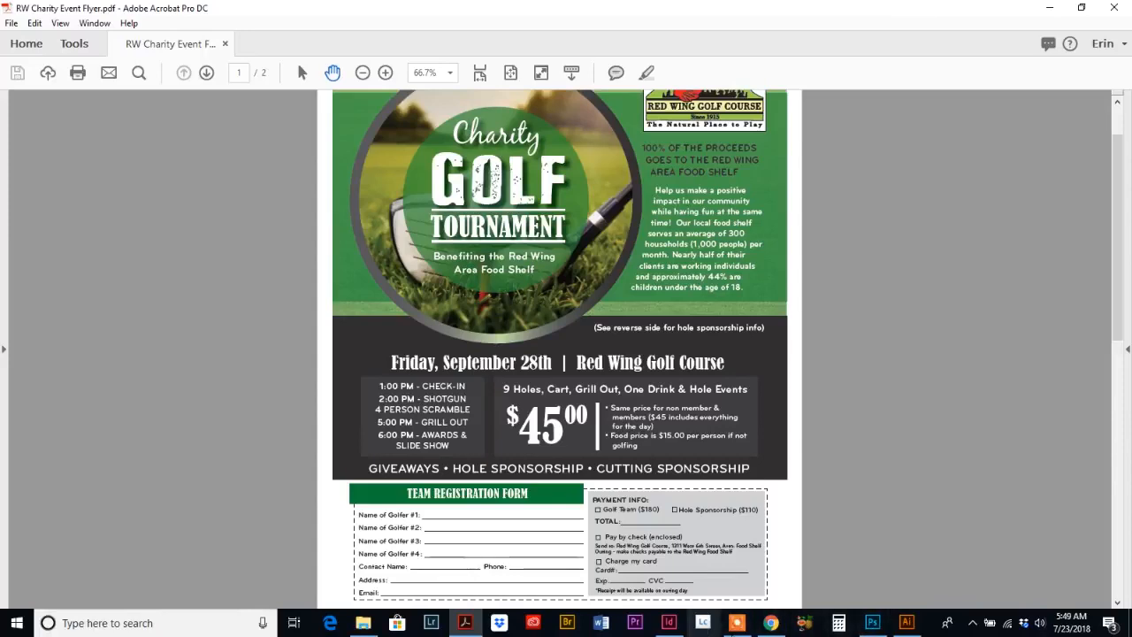
left_click(906, 623)
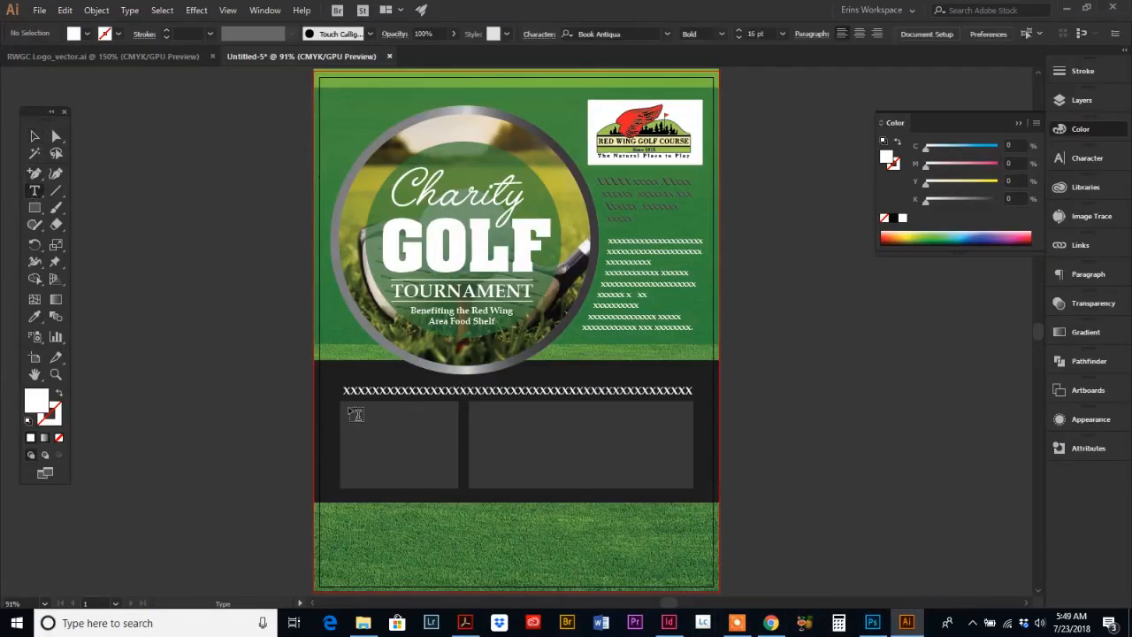
Step: Draw an area text box inside the left gray rectangle and fill it with placeholder text
left_click_drag(355, 414, 456, 482)
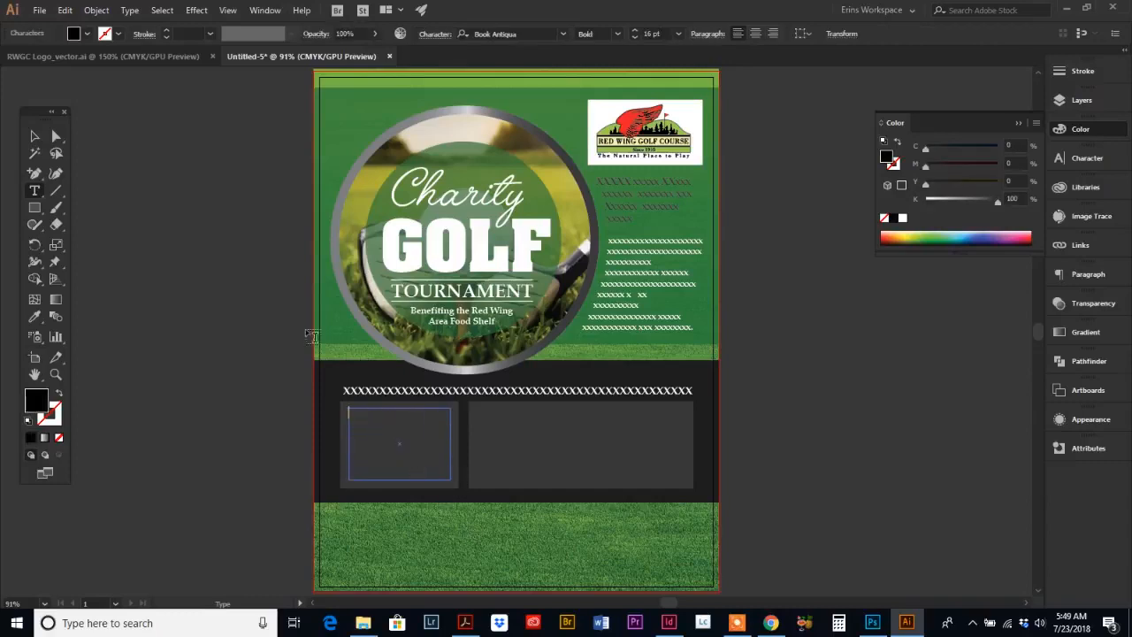
left_click(131, 11)
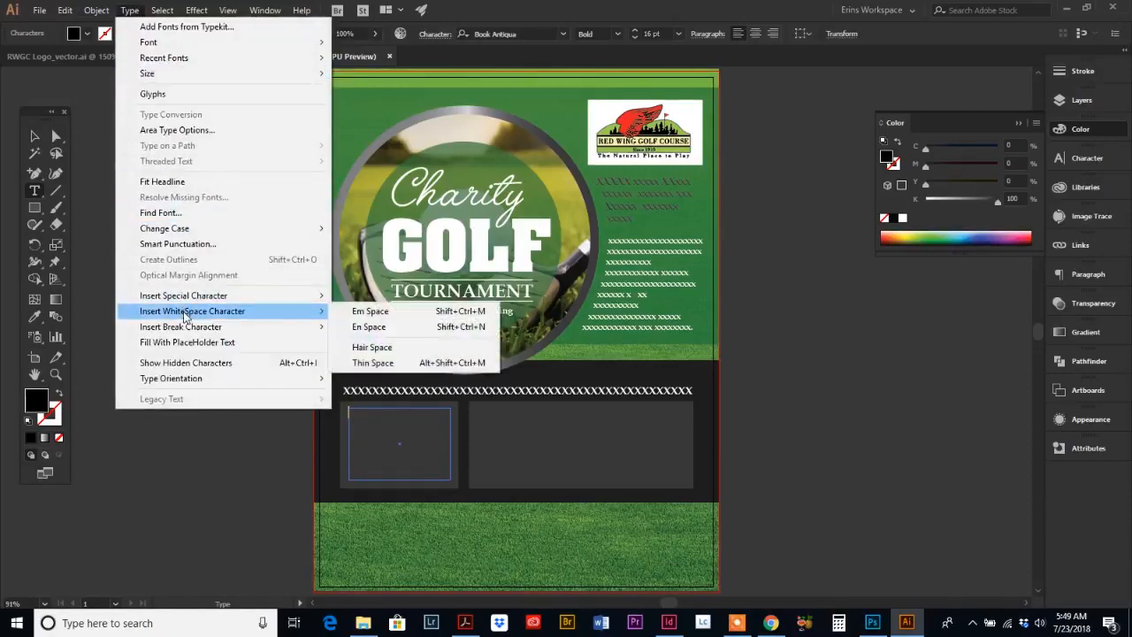
left_click(196, 344)
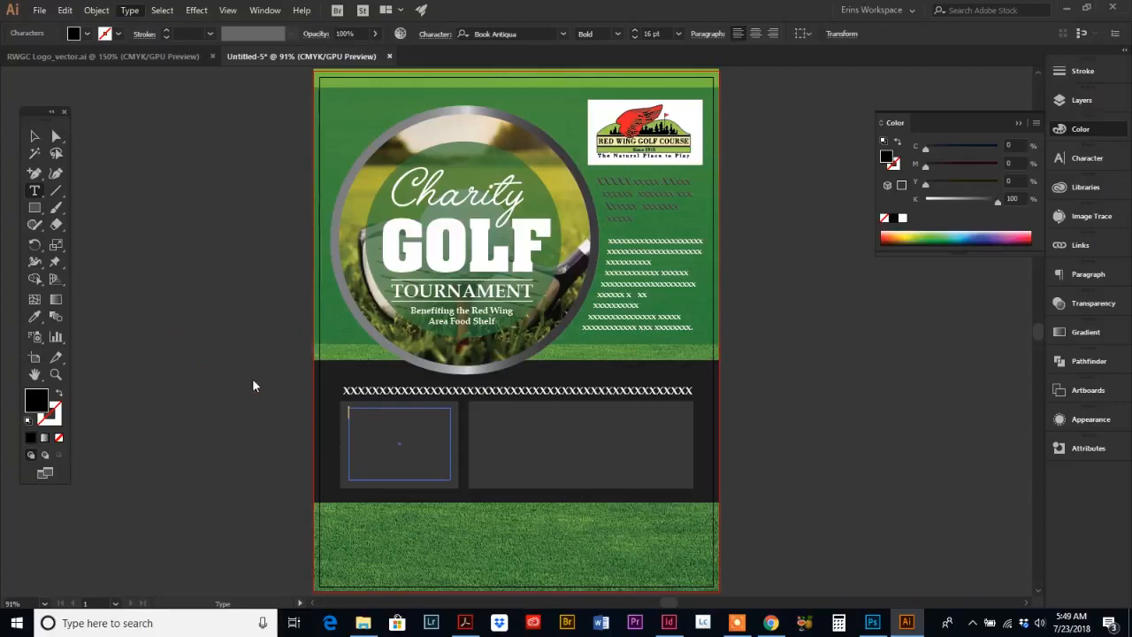
Step: Center-align all the placeholder text in the left box and color it white
key("ctrl+a")
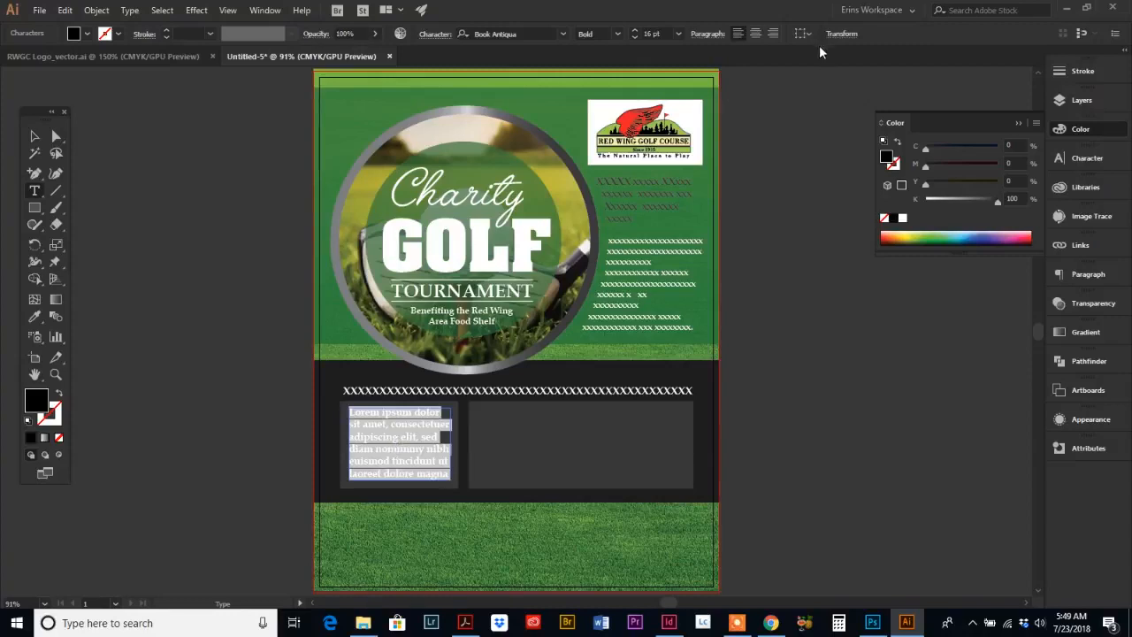
left_click(757, 34)
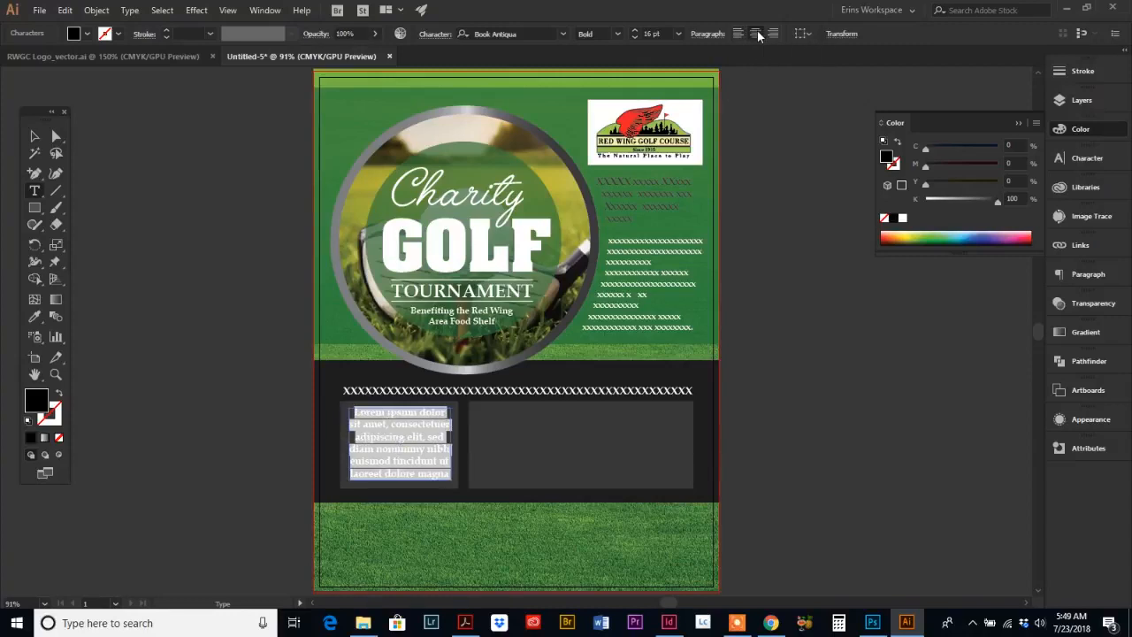
left_click(903, 217)
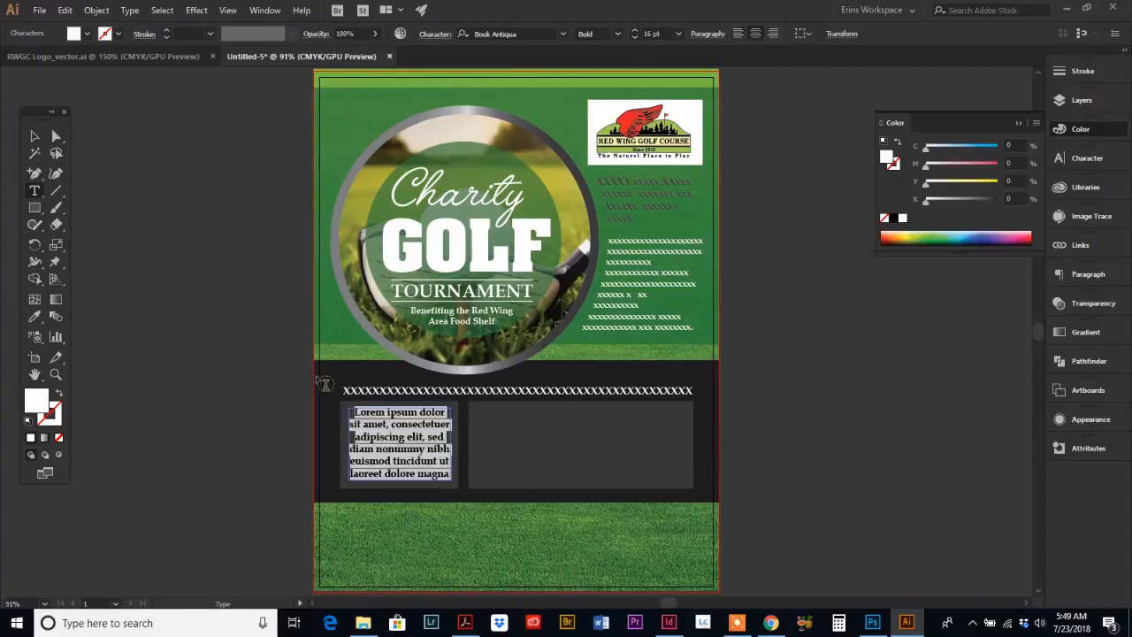
left_click(35, 139)
left_click(239, 517)
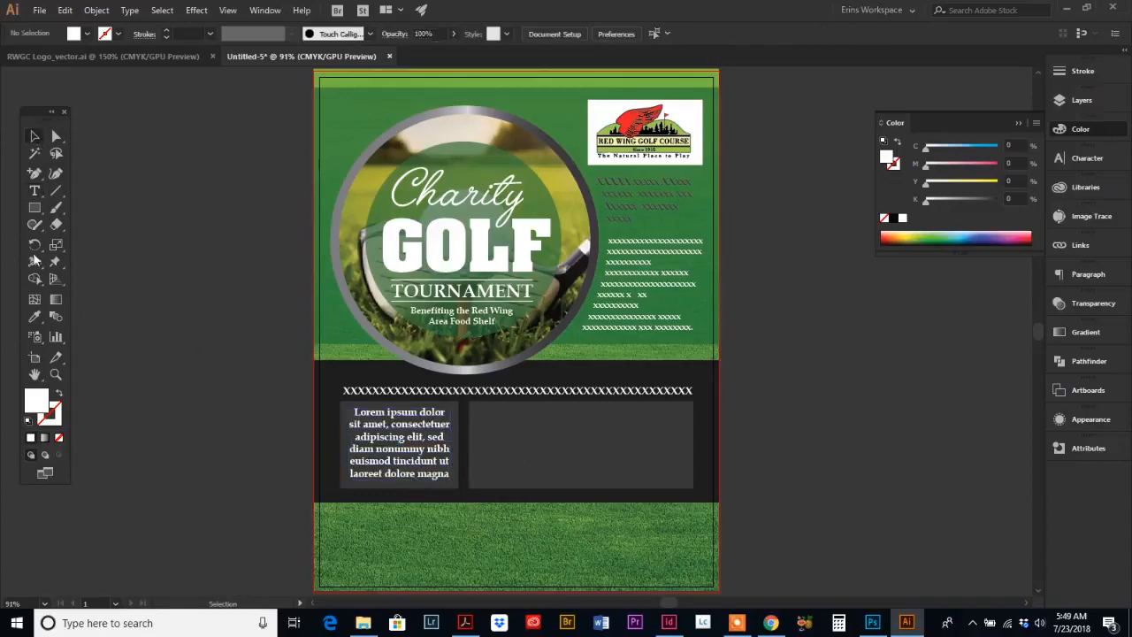
Step: Copy the placeholder text from the left box and paste it as a single text line in the right gray box
left_click(34, 191)
left_click_drag(356, 413, 449, 453)
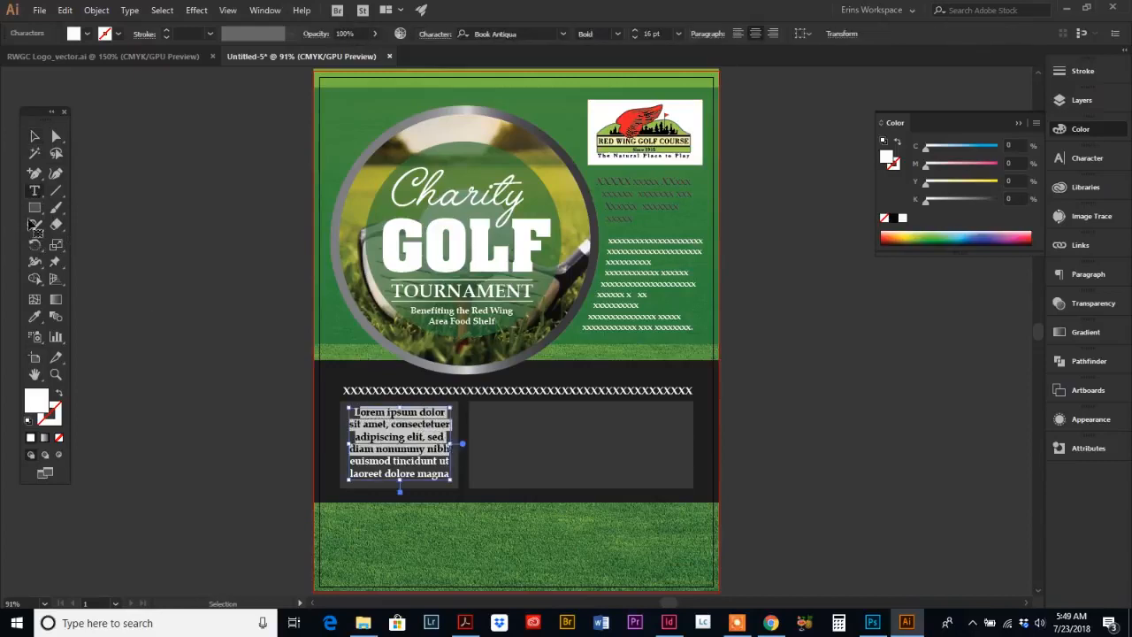
key("ctrl+c")
left_click(478, 415)
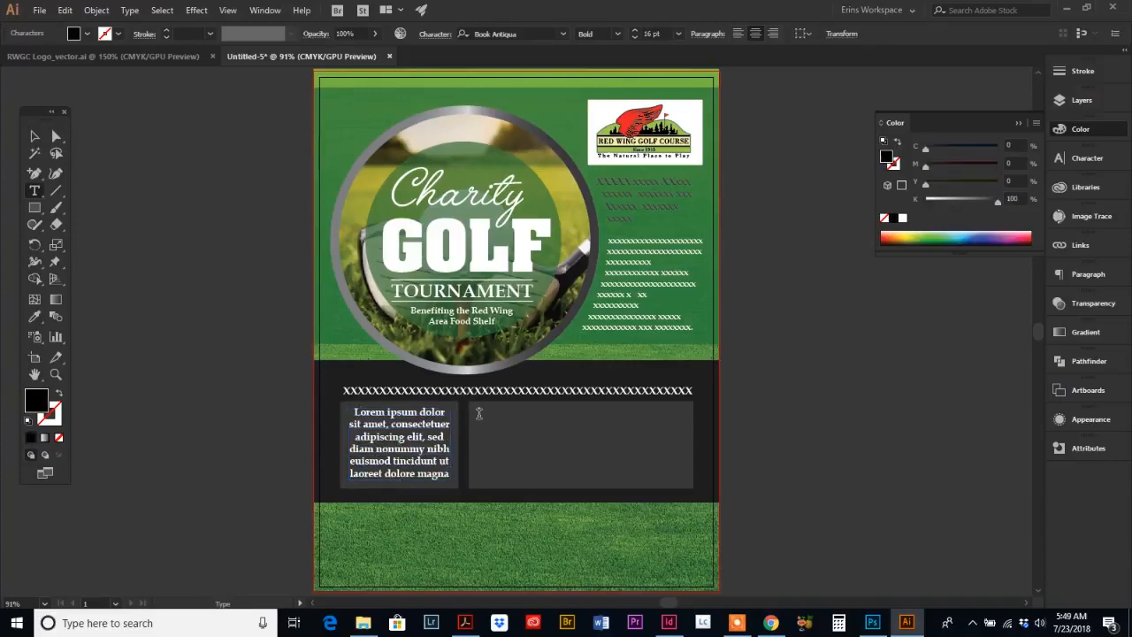
key("ctrl+v")
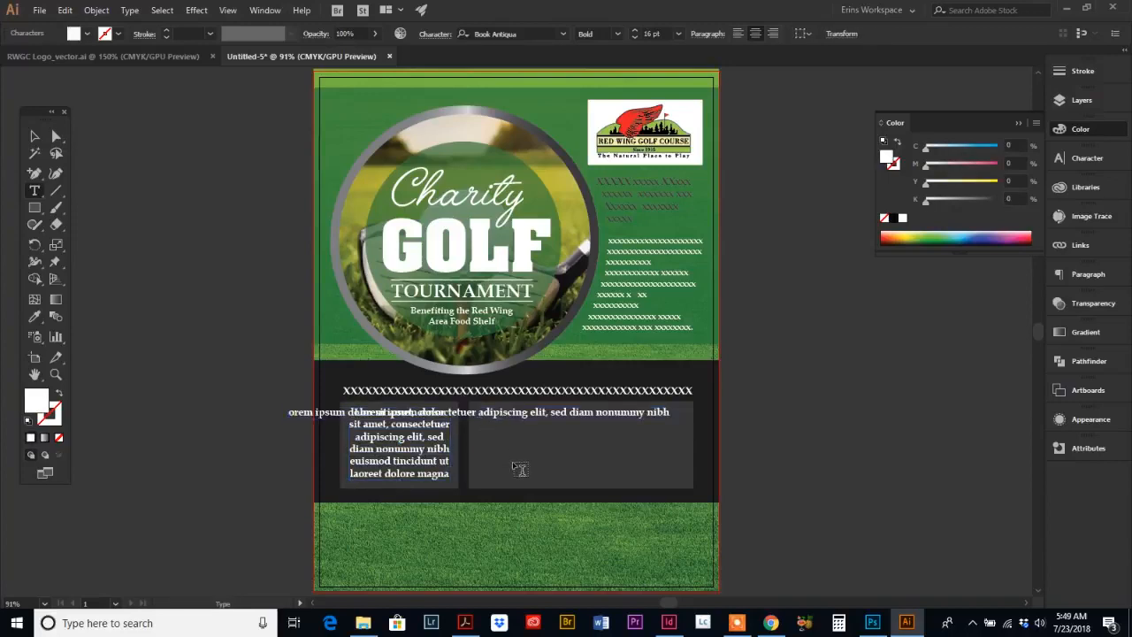
Step: Delete the pasted line's text after 'consectetuer' and center the shortened line at the top of the right box
left_click(35, 137)
left_click_drag(426, 423, 607, 420)
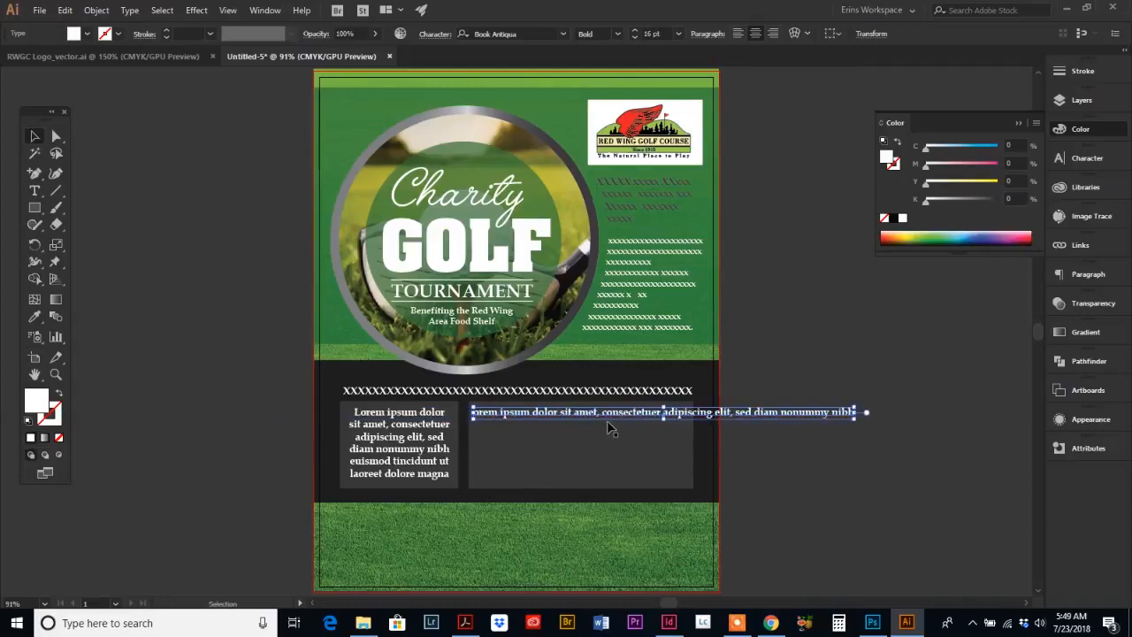
left_click(34, 190)
left_click_drag(664, 412, 854, 417)
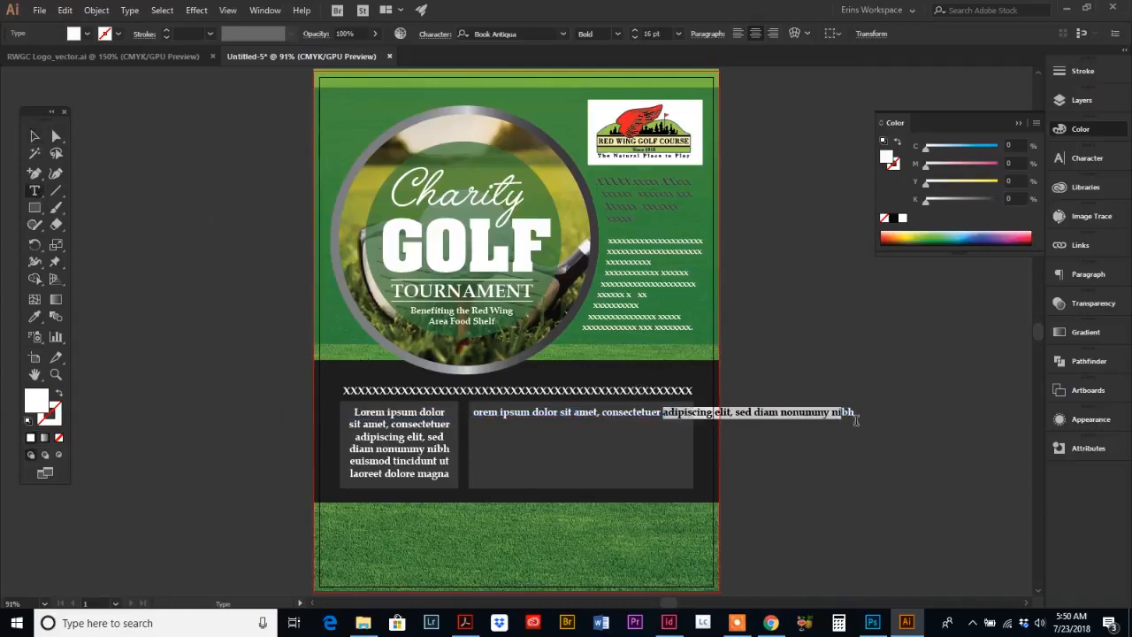
key("BackSpace")
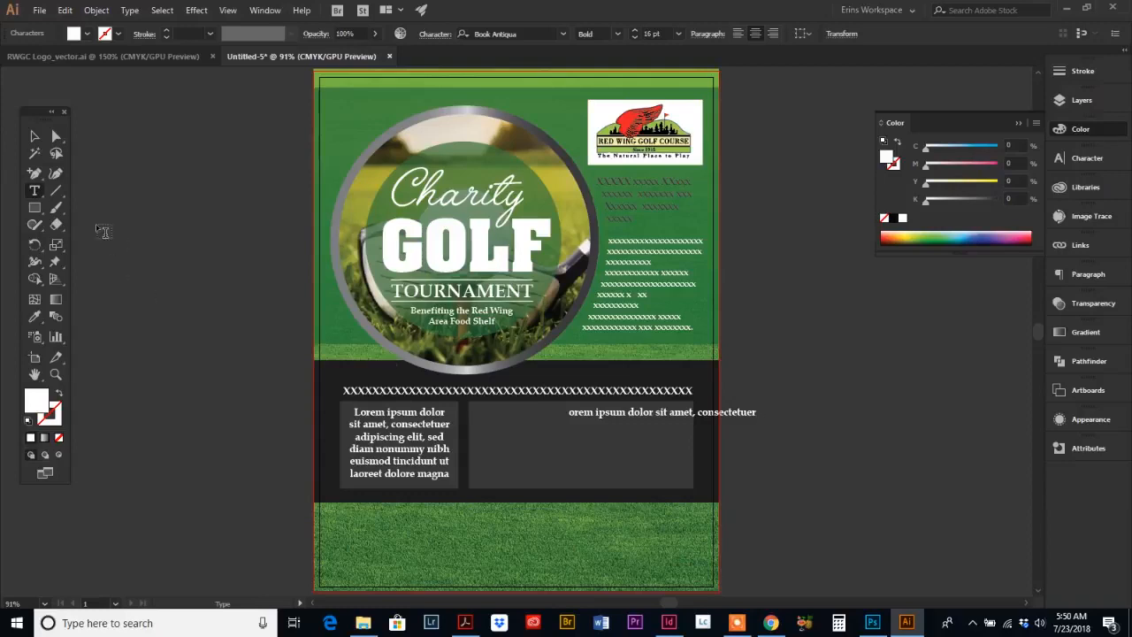
left_click(35, 135)
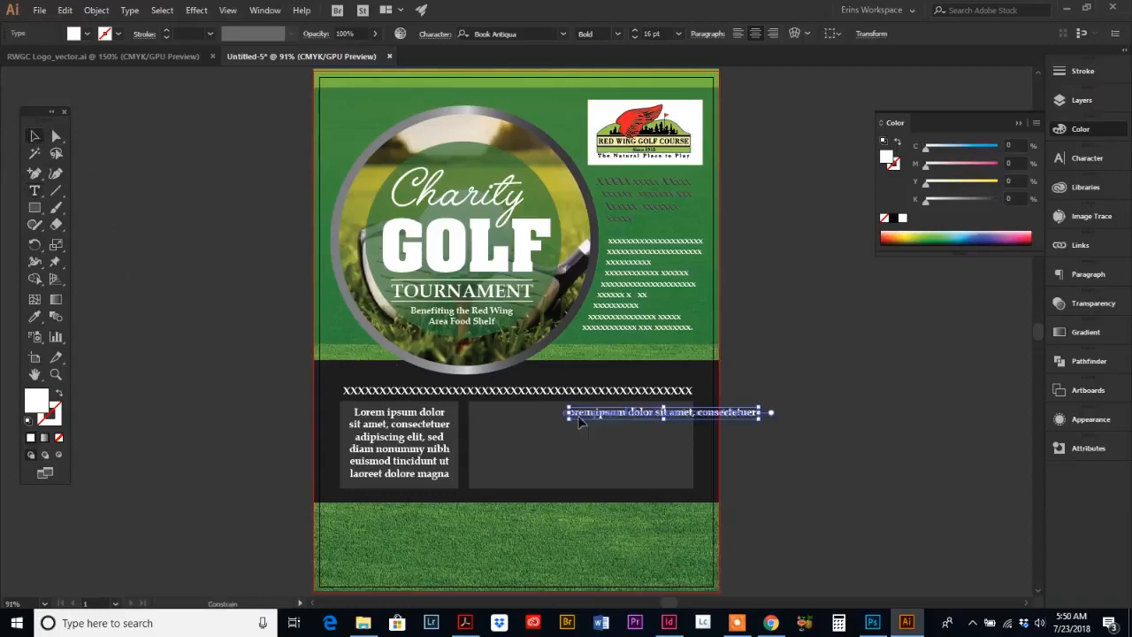
left_click_drag(598, 425, 516, 425)
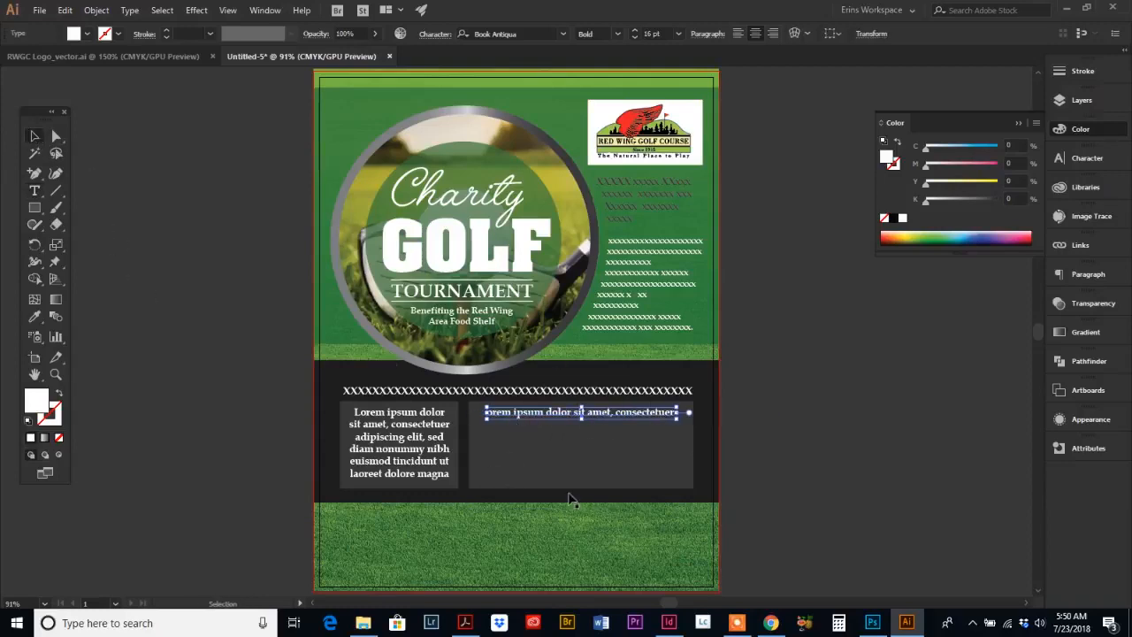
Step: Check the reference flyer's price and type $4500 as a text line in the right gray box
left_click(466, 624)
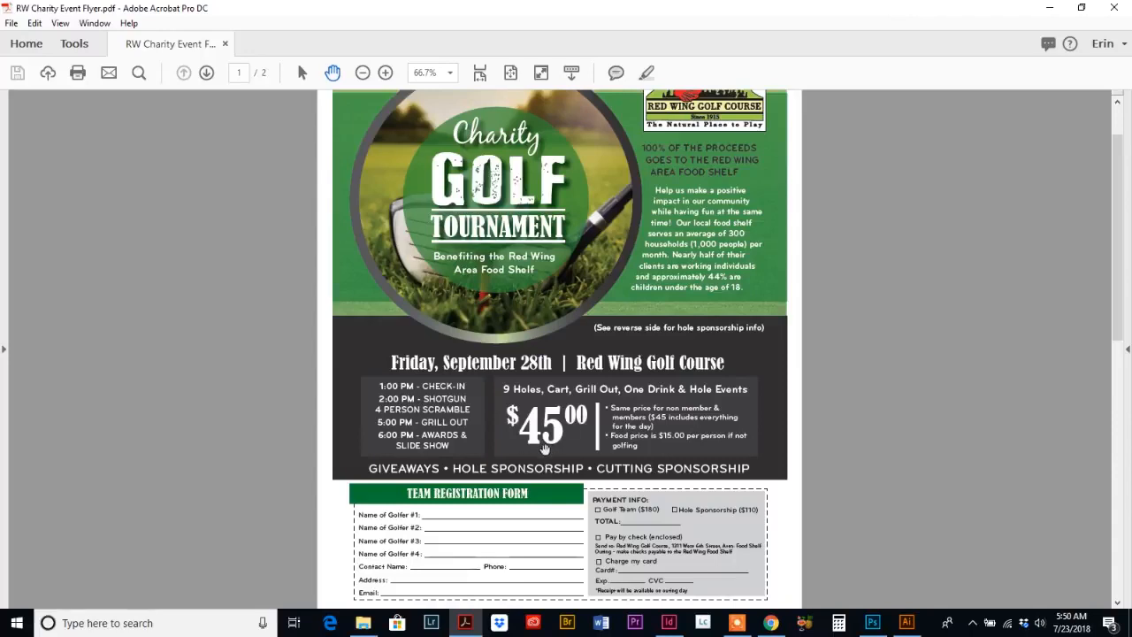
left_click(907, 623)
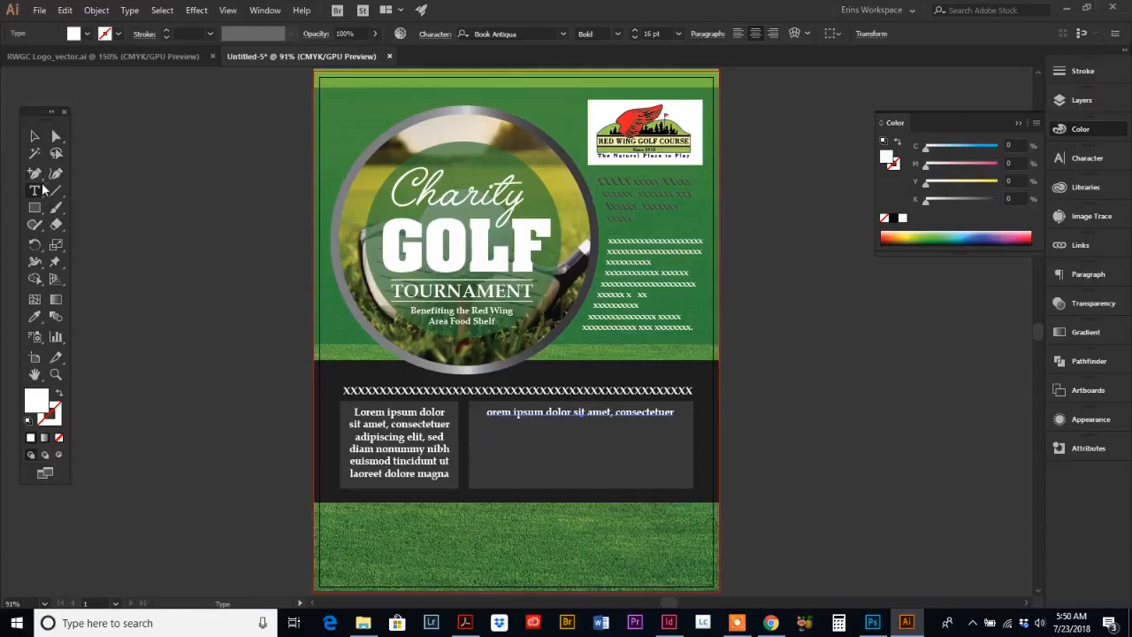
left_click(547, 476)
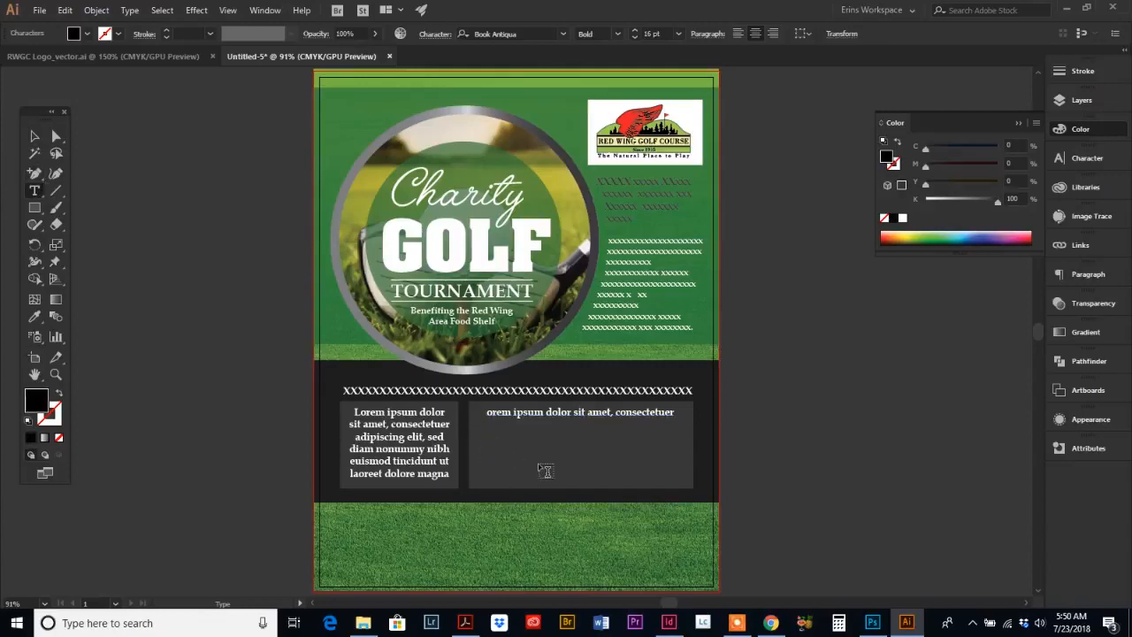
type("S")
type("1500")
Step: Scale the price text up to about 85 pt, color it white and move it into place
left_click(35, 139)
left_click_drag(503, 452, 619, 501)
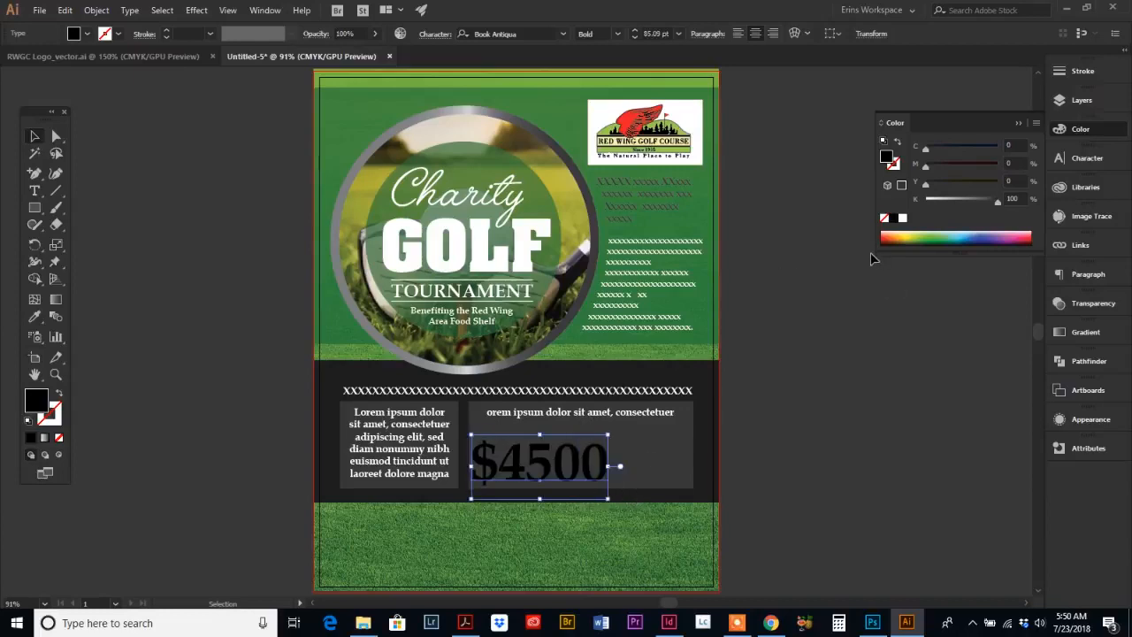
left_click(902, 218)
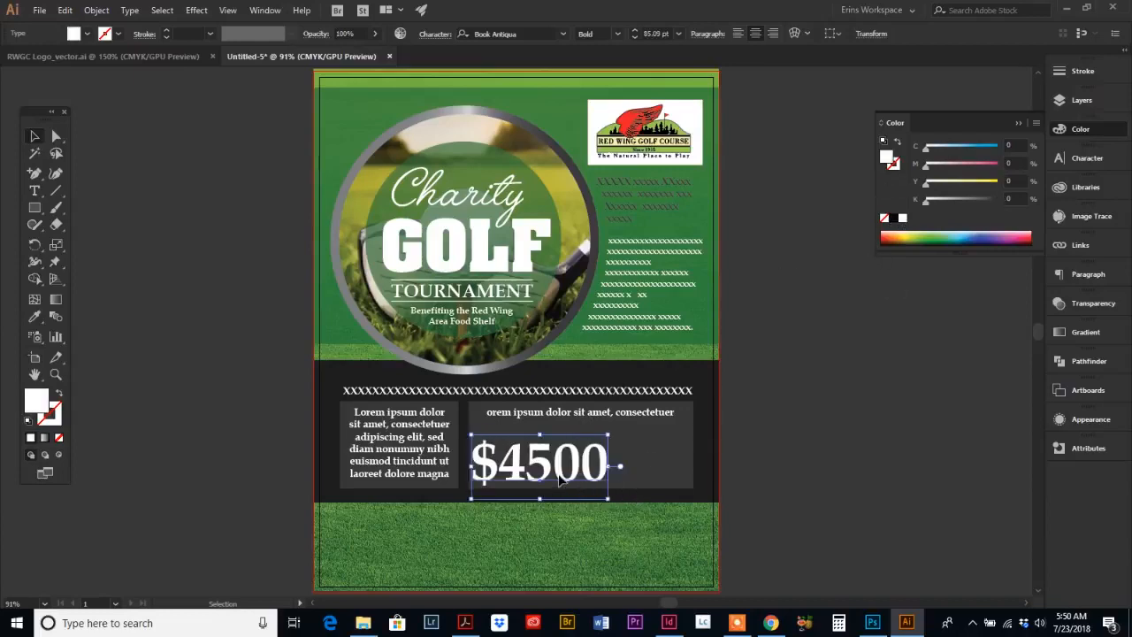
left_click_drag(540, 462, 549, 451)
Step: Format the dollar sign at 52 pt with a 21 pt baseline shift
left_click(35, 192)
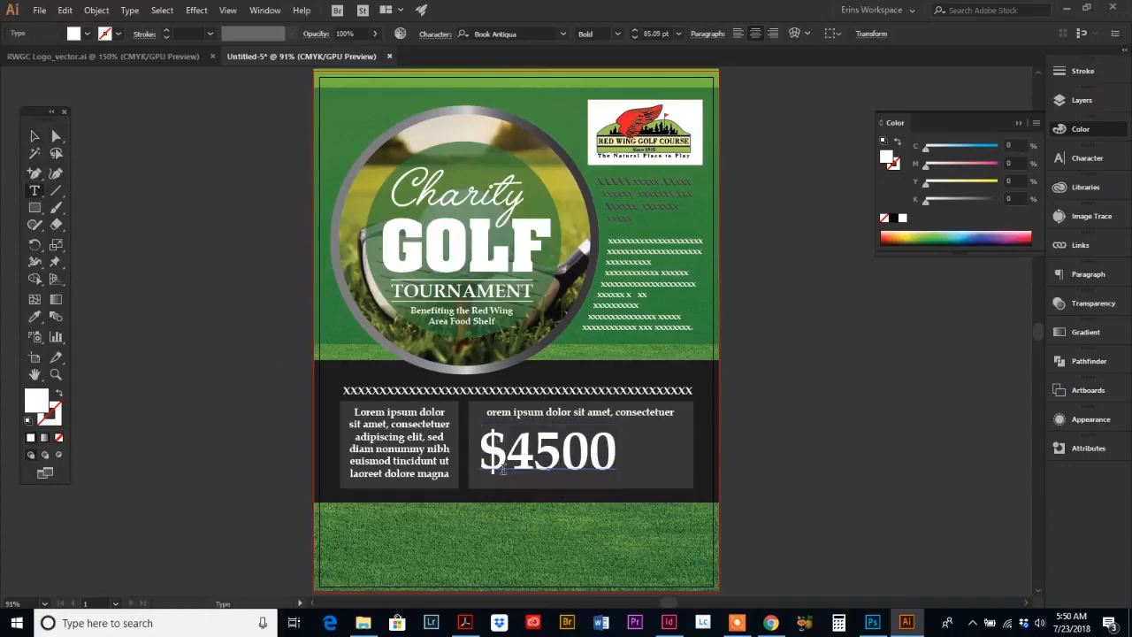
left_click_drag(483, 461, 510, 475)
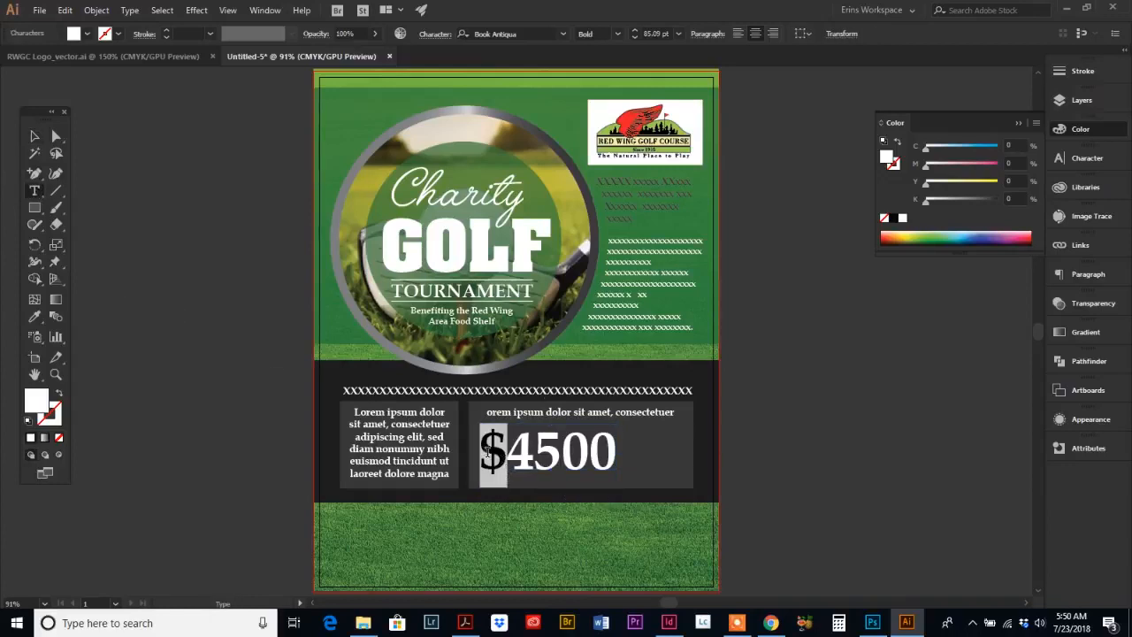
left_click(1081, 159)
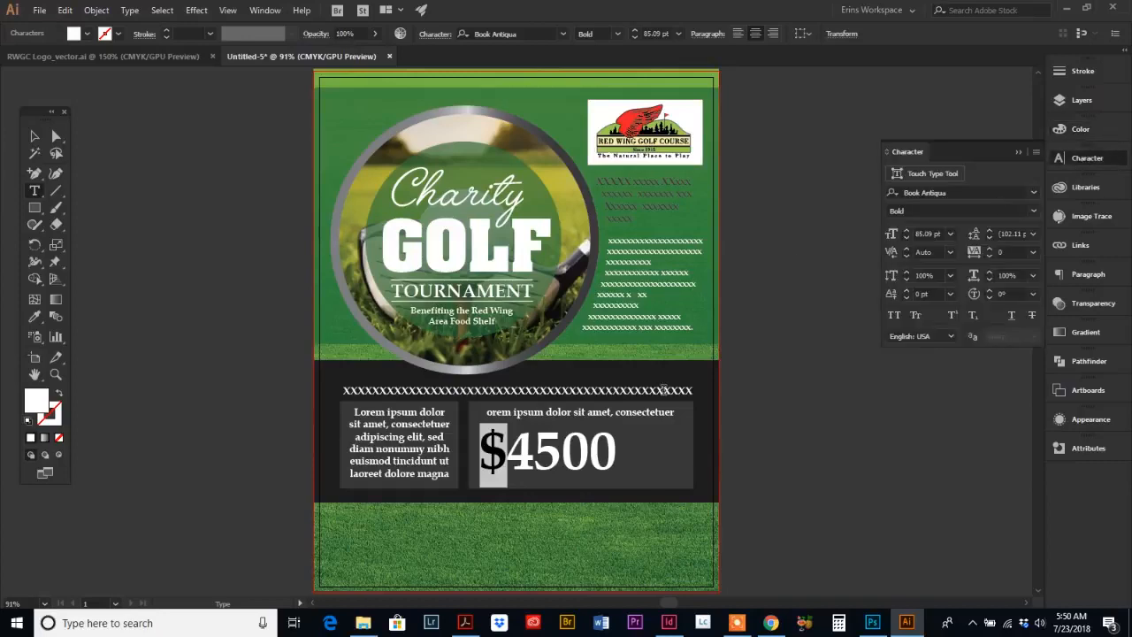
left_click(907, 291)
left_click_drag(907, 290, 907, 291)
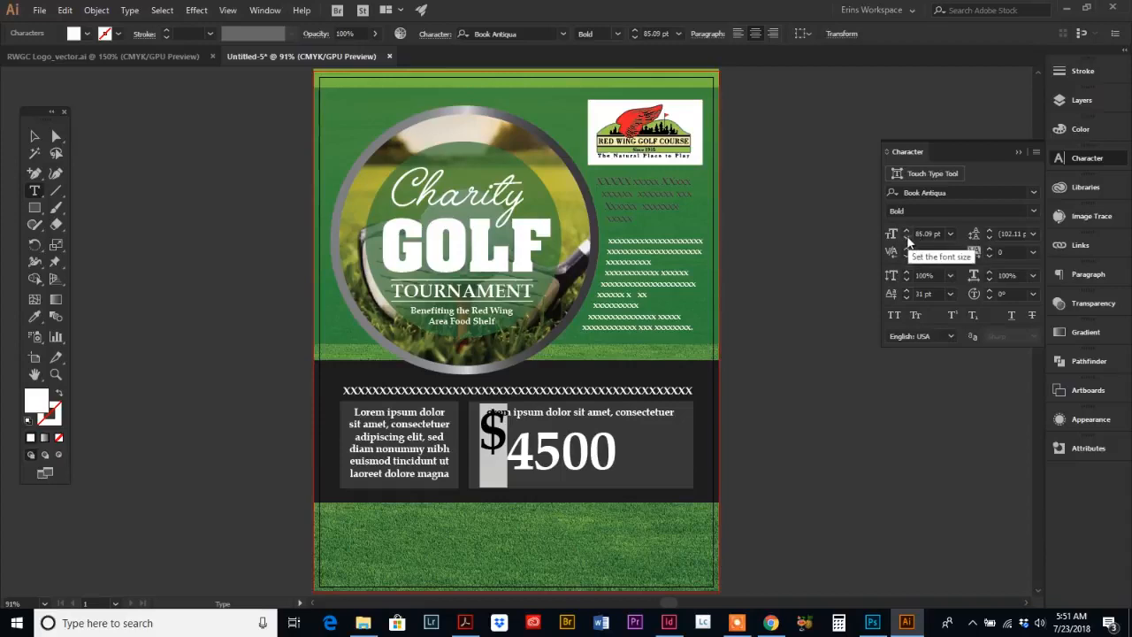
left_click_drag(905, 237, 906, 237)
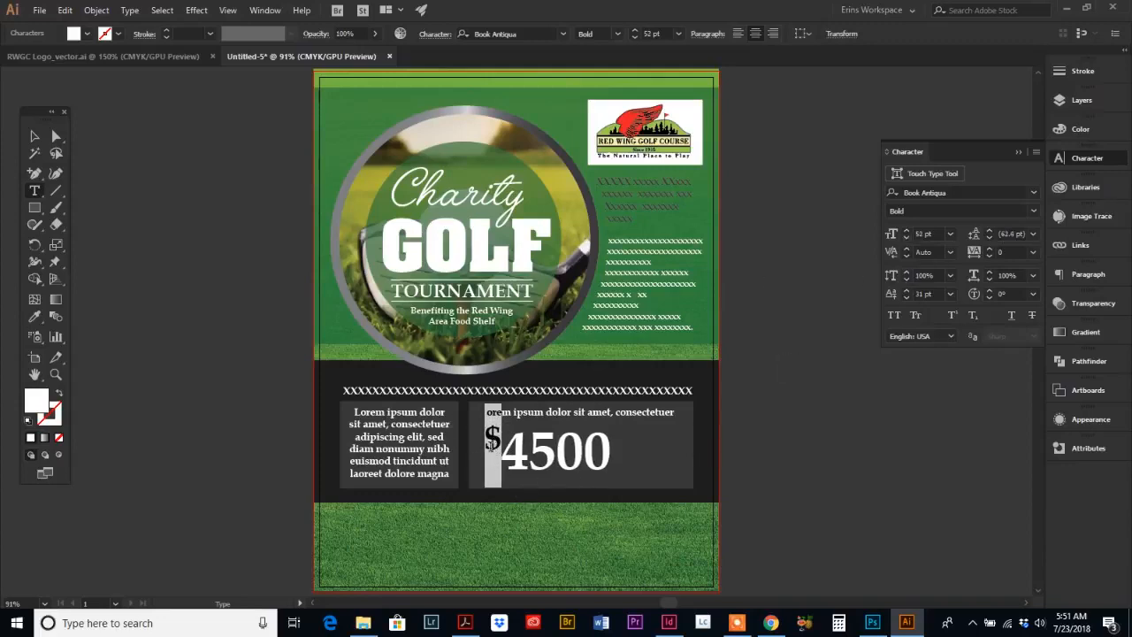
left_click(905, 296)
left_click(904, 296)
left_click(487, 455)
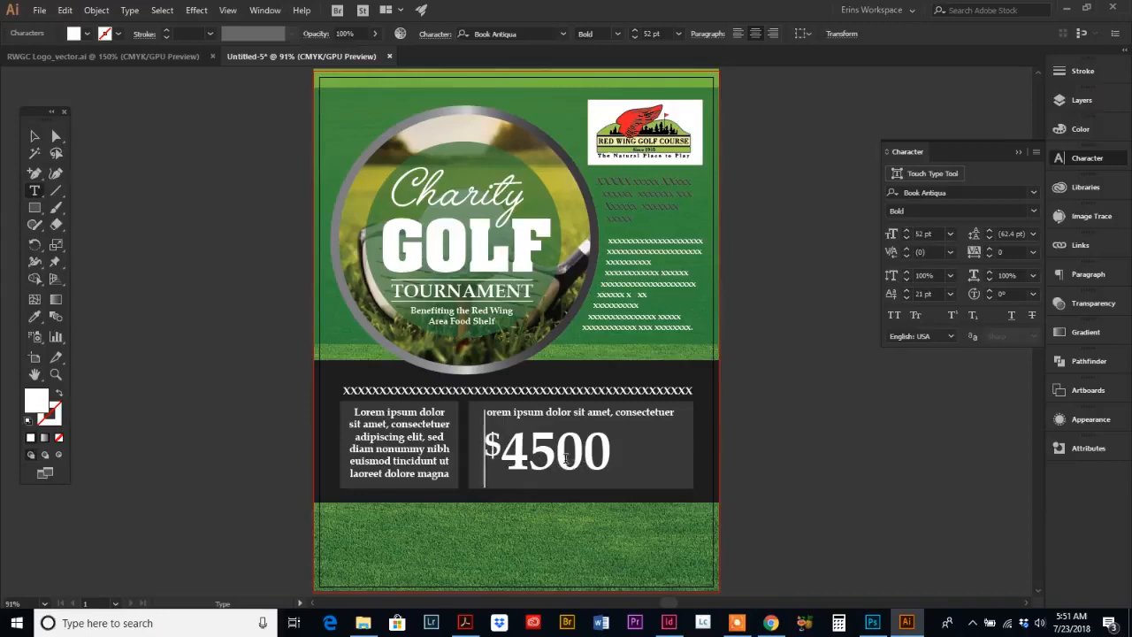
Step: Apply the dollar sign's formatting to the trailing 00 with the Eyedropper and reposition the price text
left_click_drag(557, 460, 611, 464)
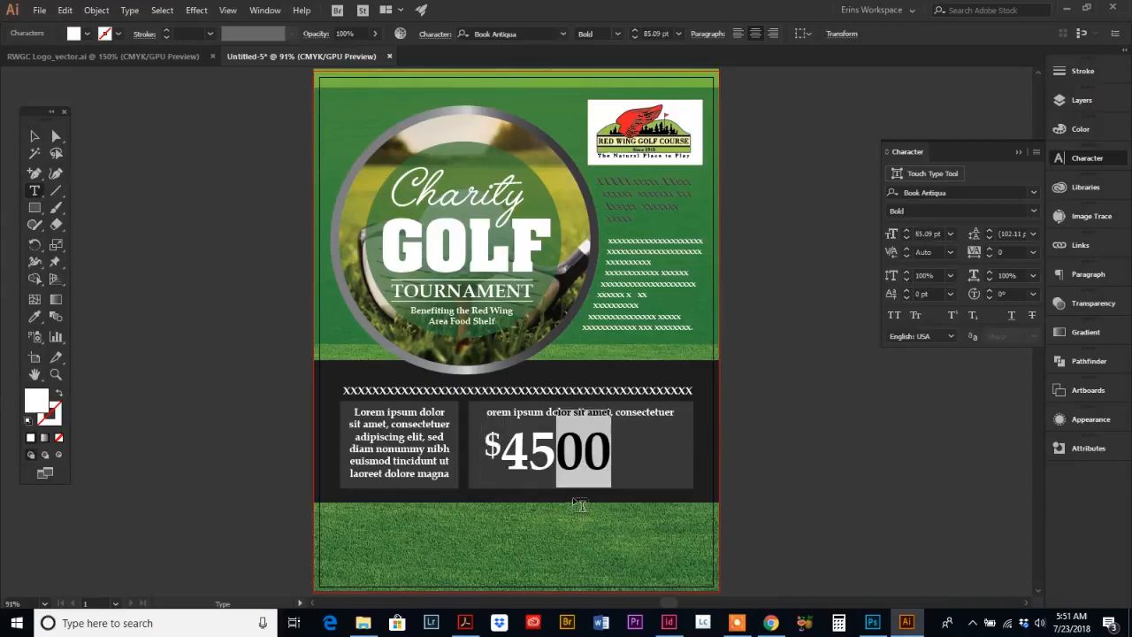
left_click(35, 318)
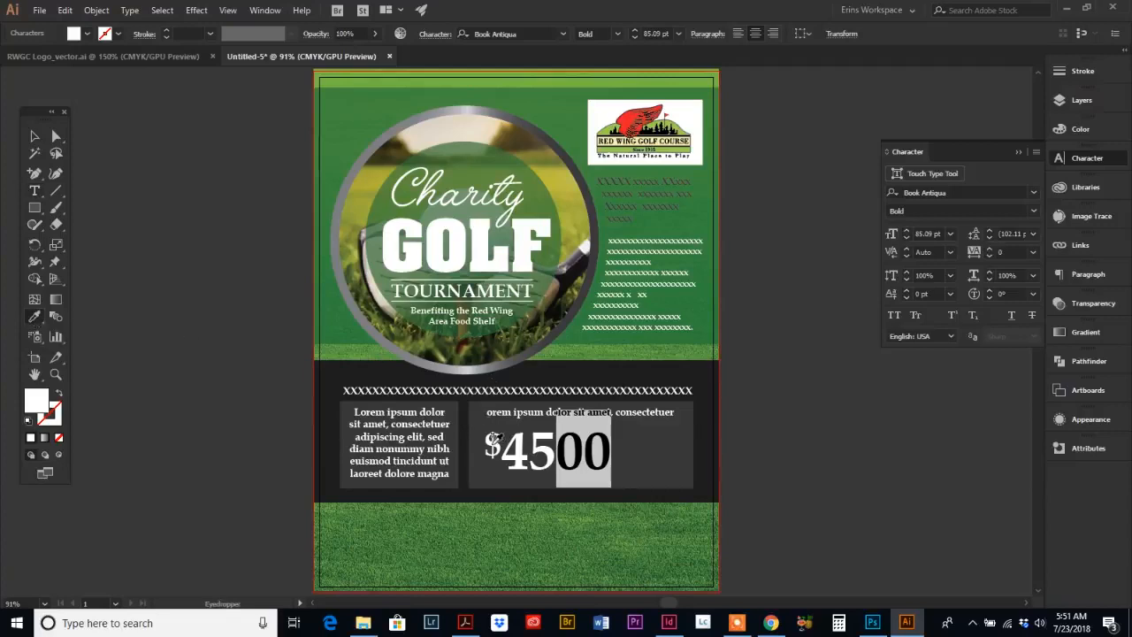
left_click(493, 437)
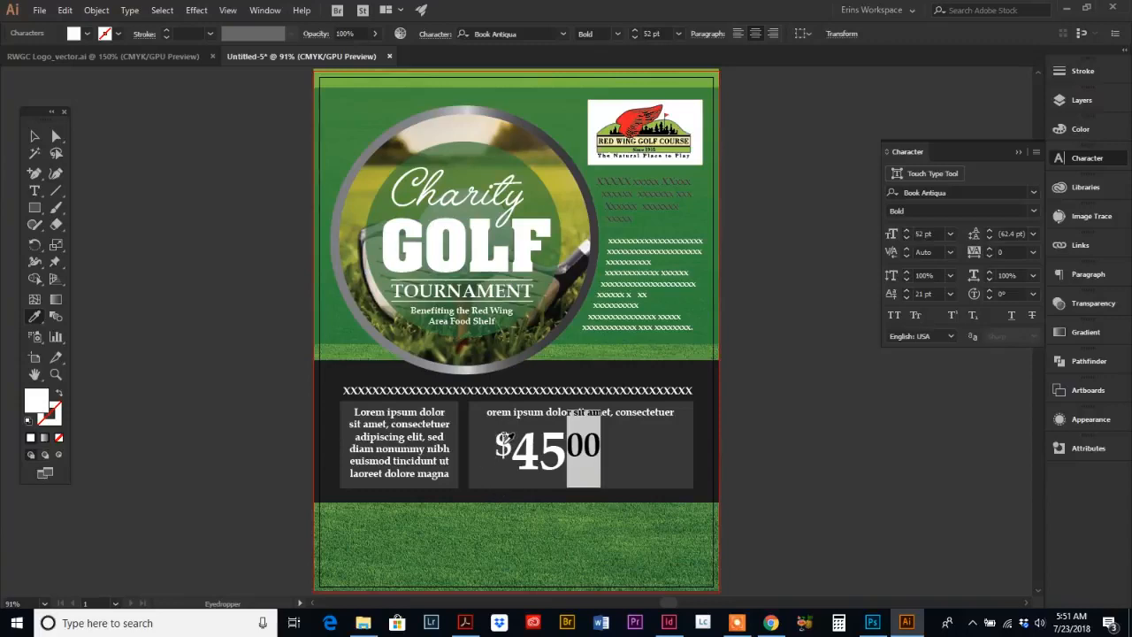
left_click(35, 136)
left_click_drag(549, 473, 531, 476)
left_click(743, 444)
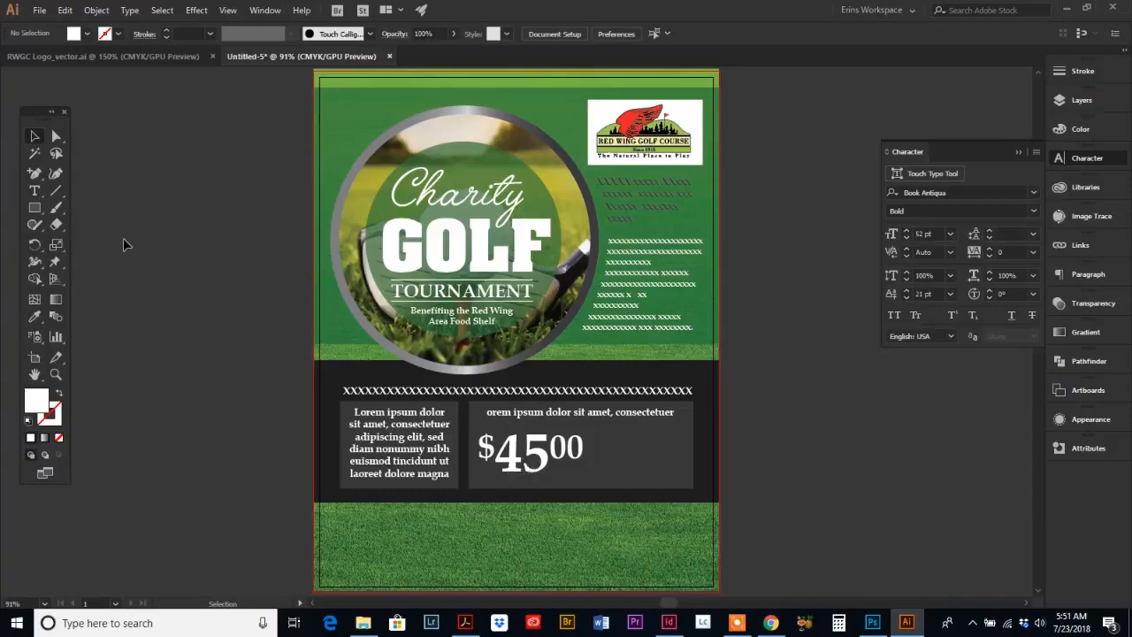
Step: Draw a vertical white divider line with a 3 pt stroke to the right of the $45.00 price
left_click(55, 194)
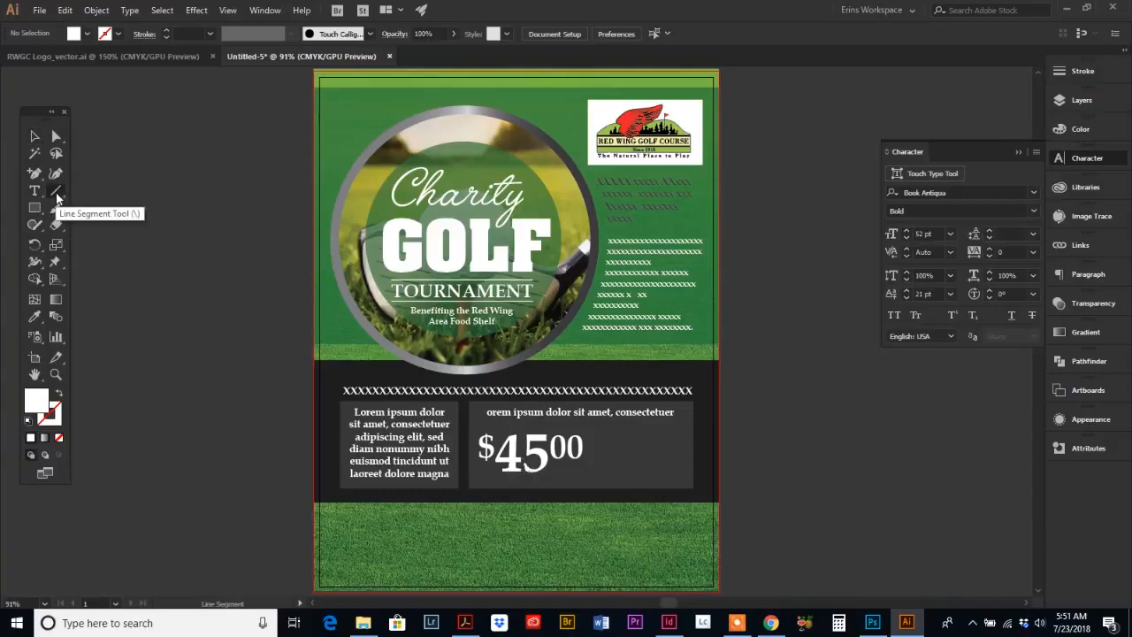
left_click_drag(596, 432, 602, 479)
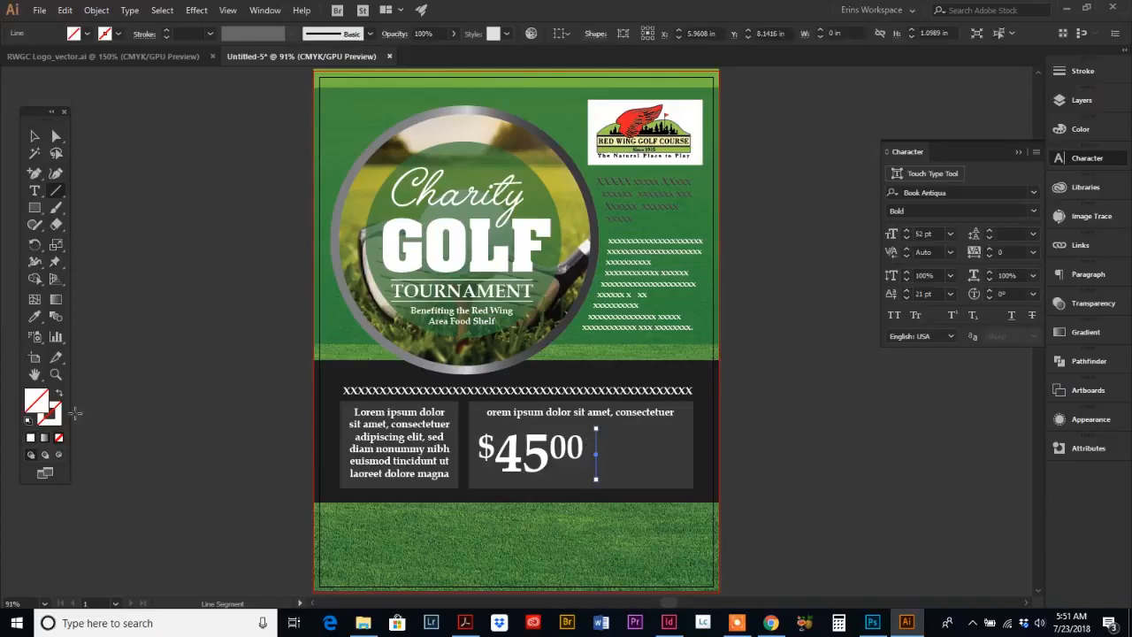
left_click(56, 423)
left_click(32, 438)
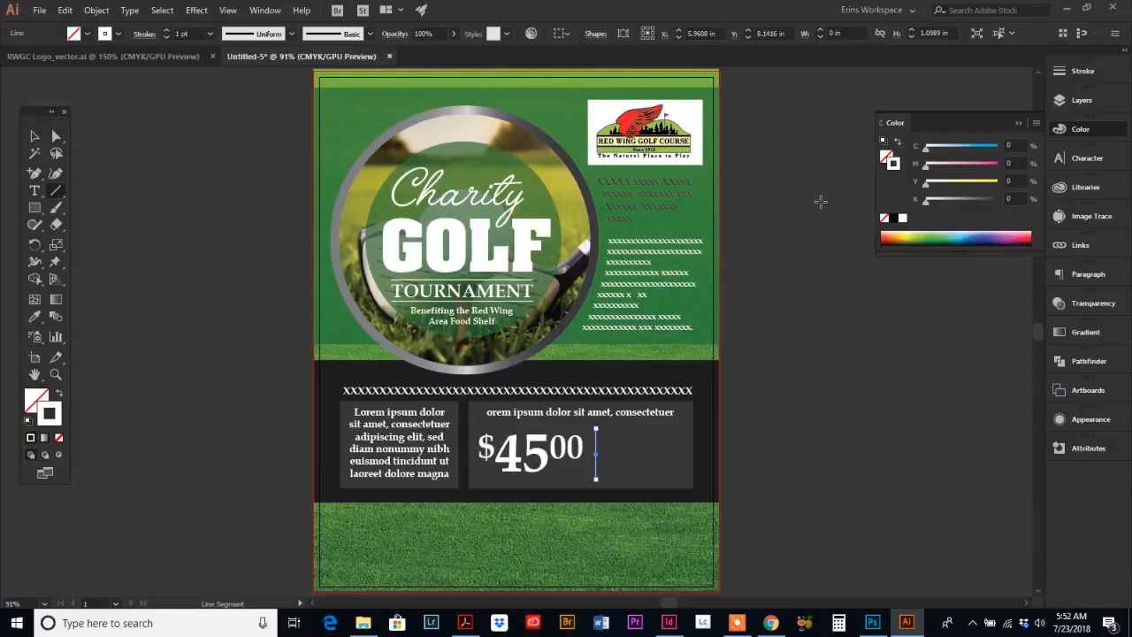
left_click(1090, 75)
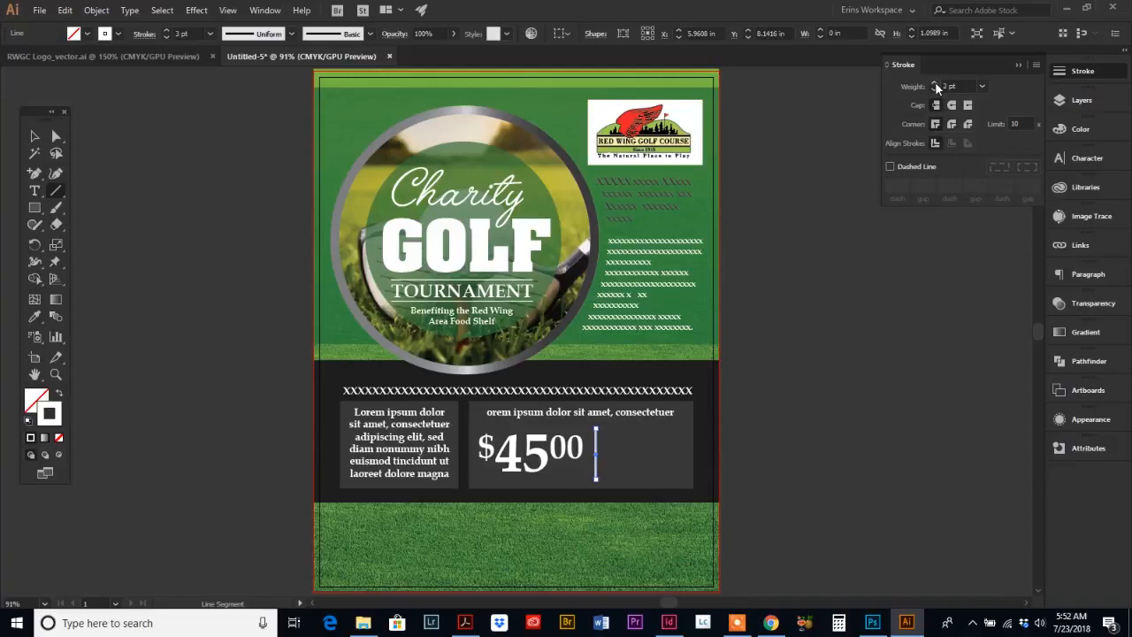
left_click(35, 137)
left_click(181, 405)
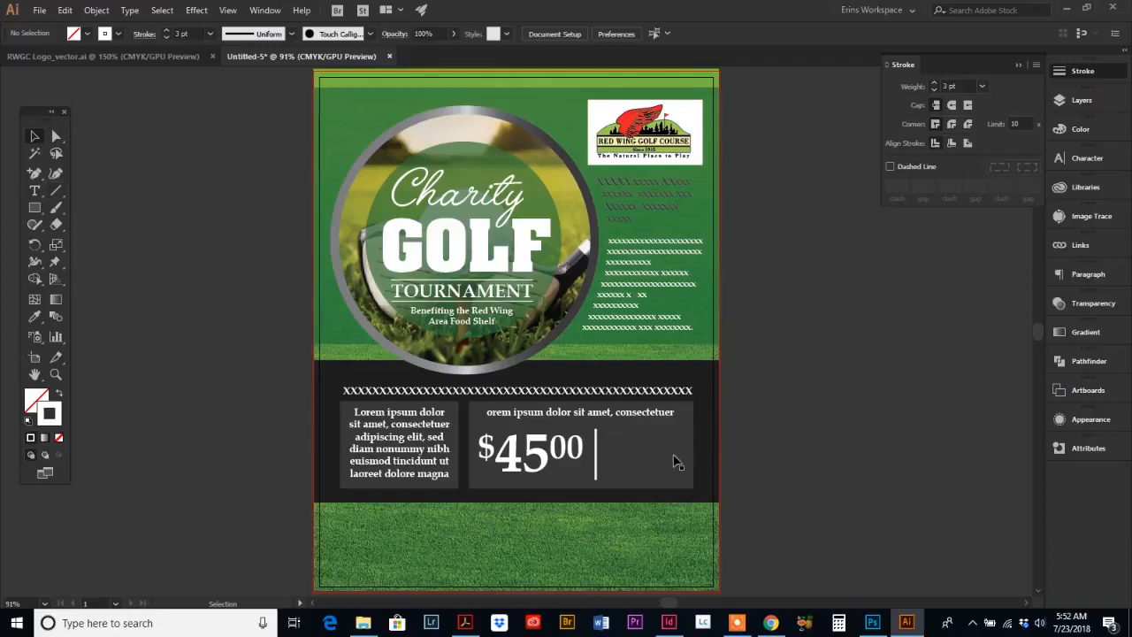
Step: Create an area text box to the right of the divider and paste placeholder text from the left box into it
left_click(34, 191)
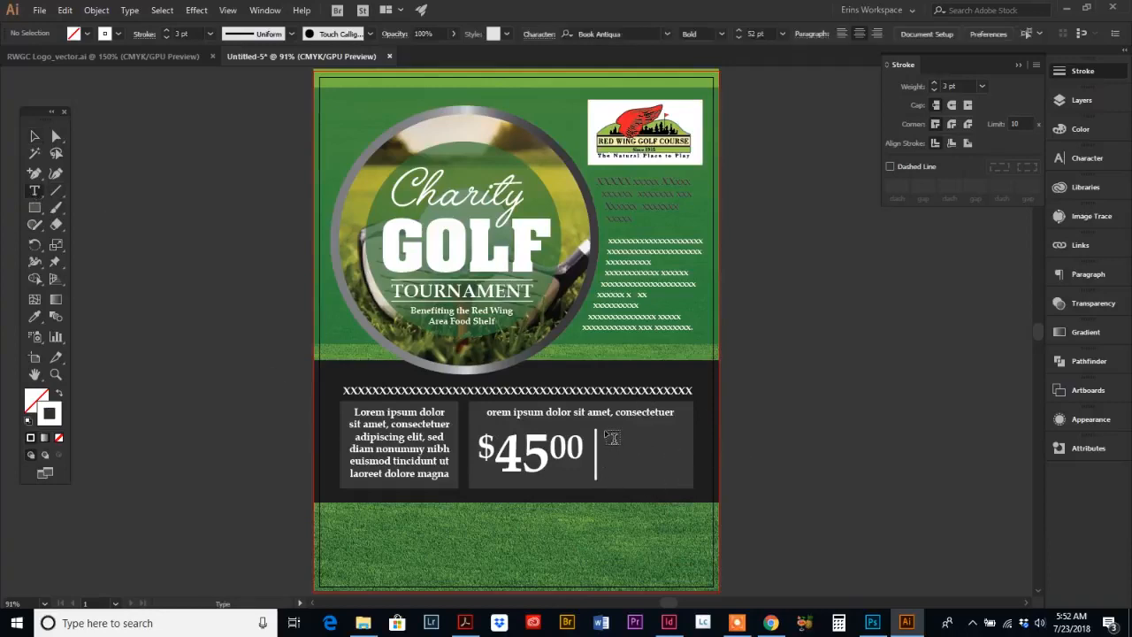
mouse_move(605, 430)
left_mouse_down()
mouse_move(645, 473)
mouse_move(699, 491)
mouse_move(686, 478)
left_mouse_up()
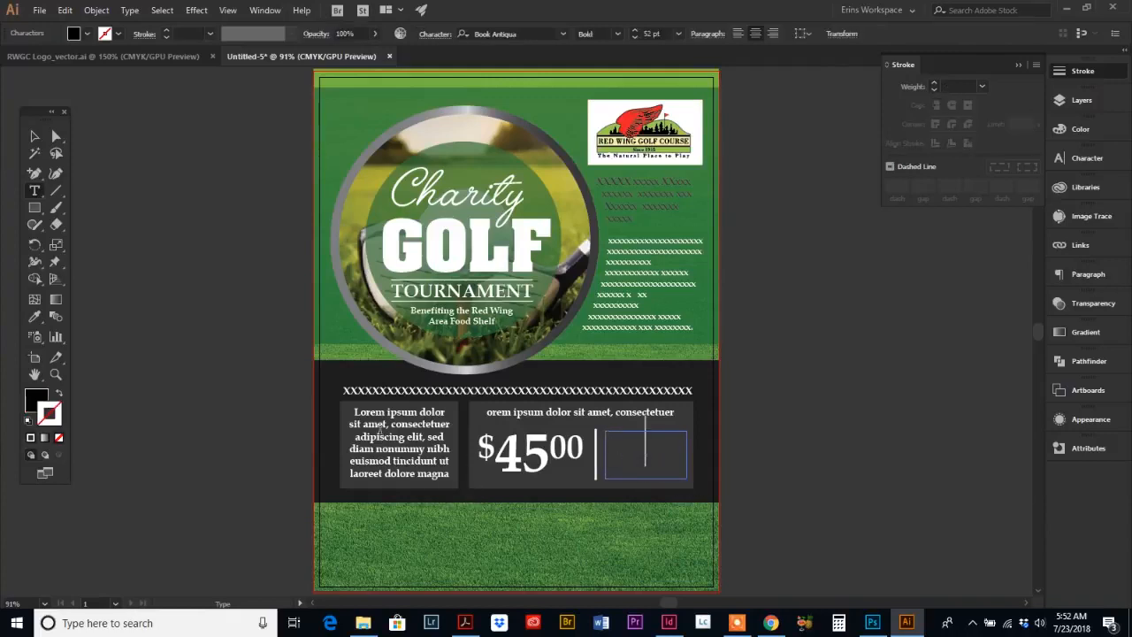
left_click_drag(361, 437, 423, 460)
key("ctrl+c")
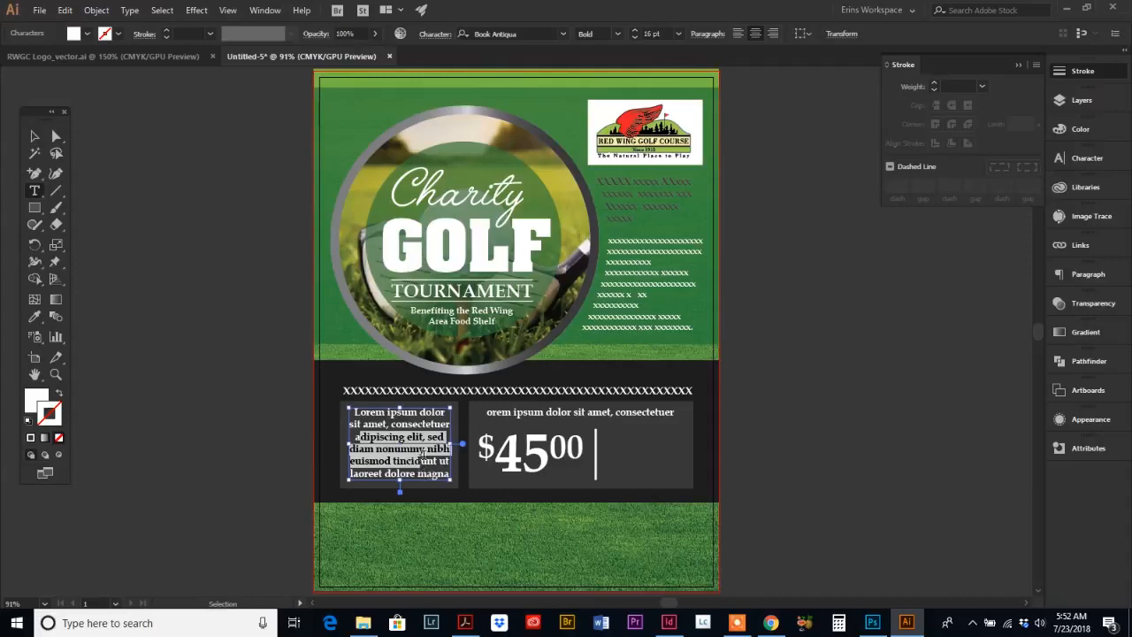
left_click(633, 440)
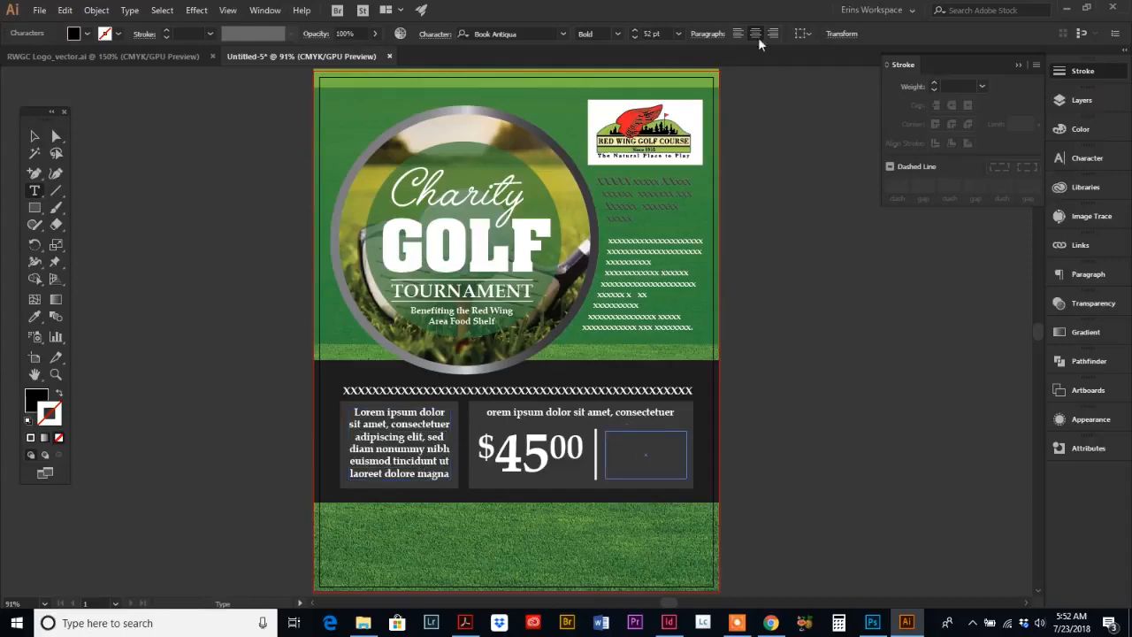
key("ctrl+v")
key("Escape")
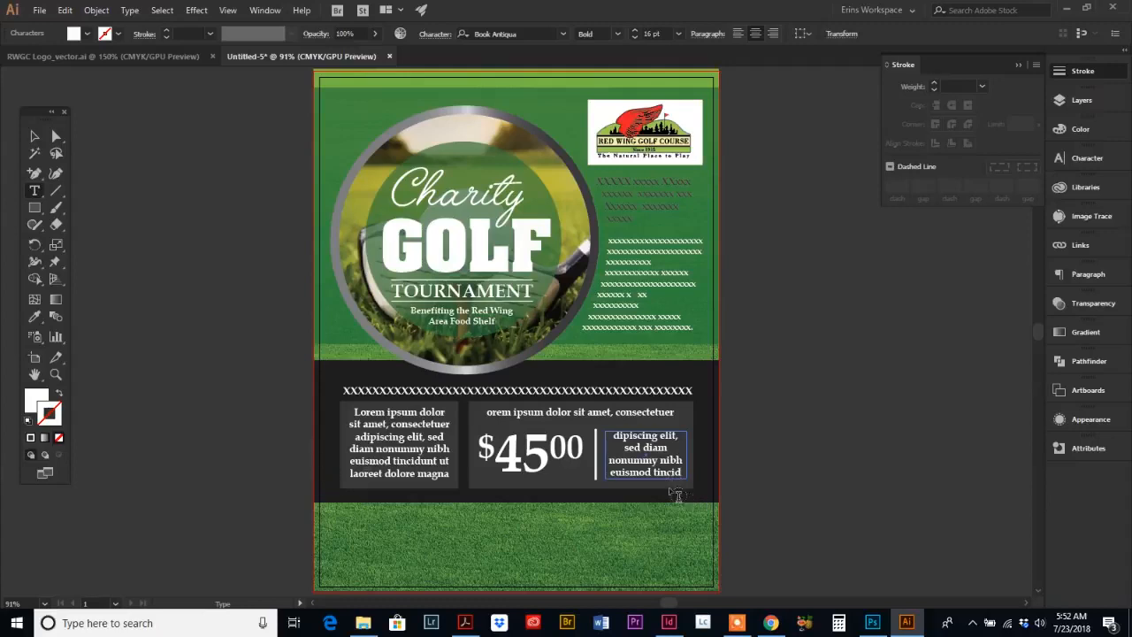
Step: Left-align all the new text box's text and set it to 14 pt
key("ctrl+a")
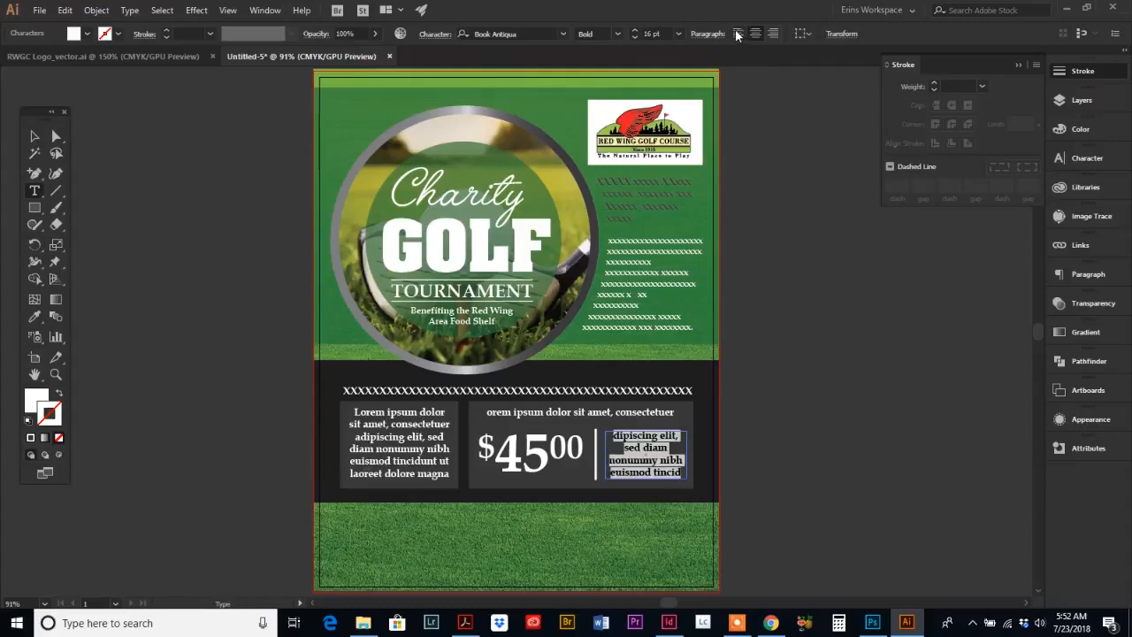
left_click(738, 34)
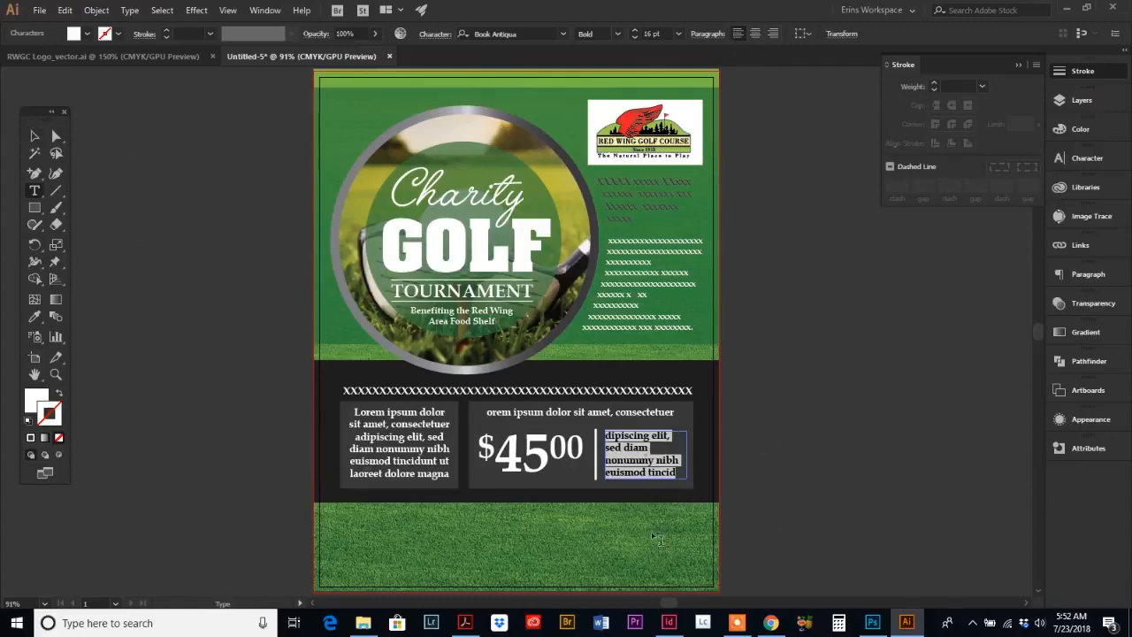
left_click(633, 37)
left_click(634, 37)
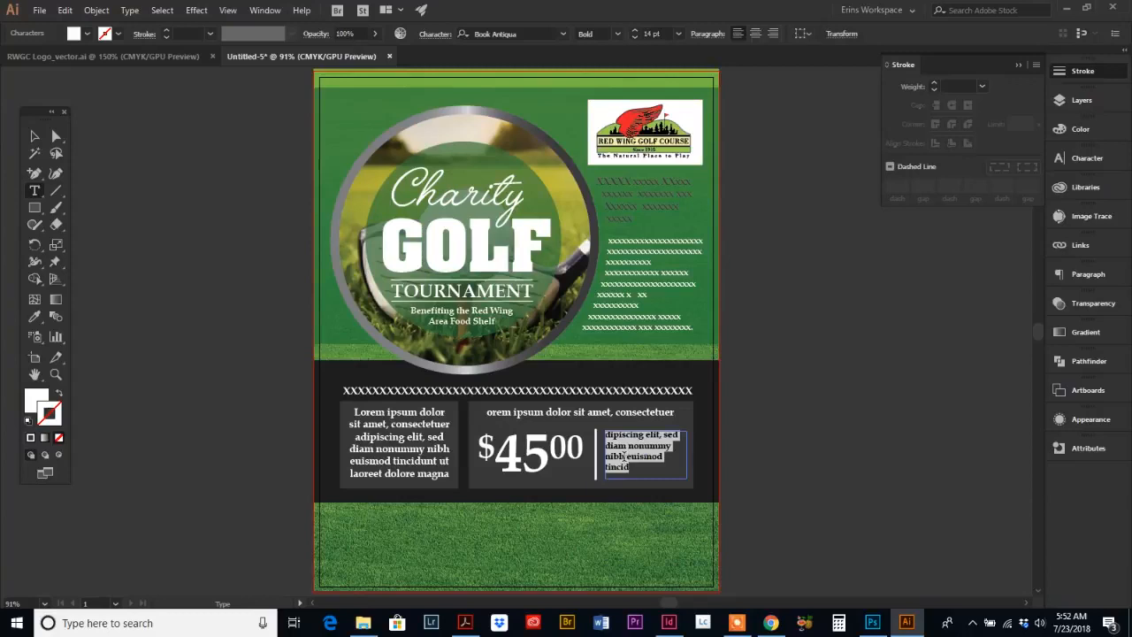
left_click(34, 136)
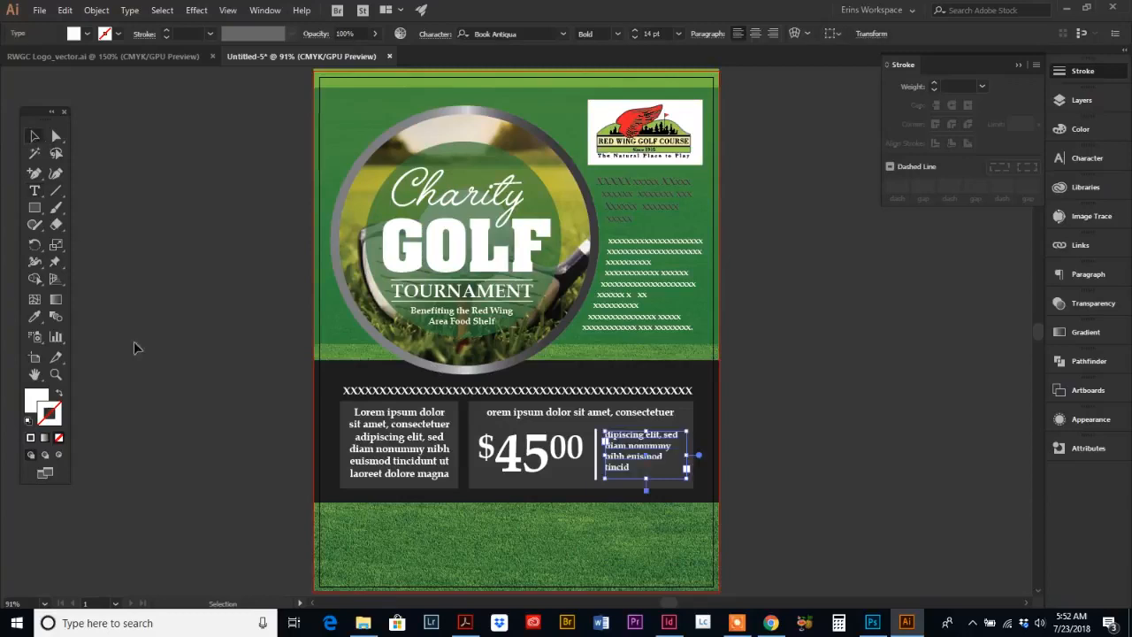
left_click(144, 380)
Step: Compare the price section with the reference flyer PDF
scroll(152, 369, "down", 1)
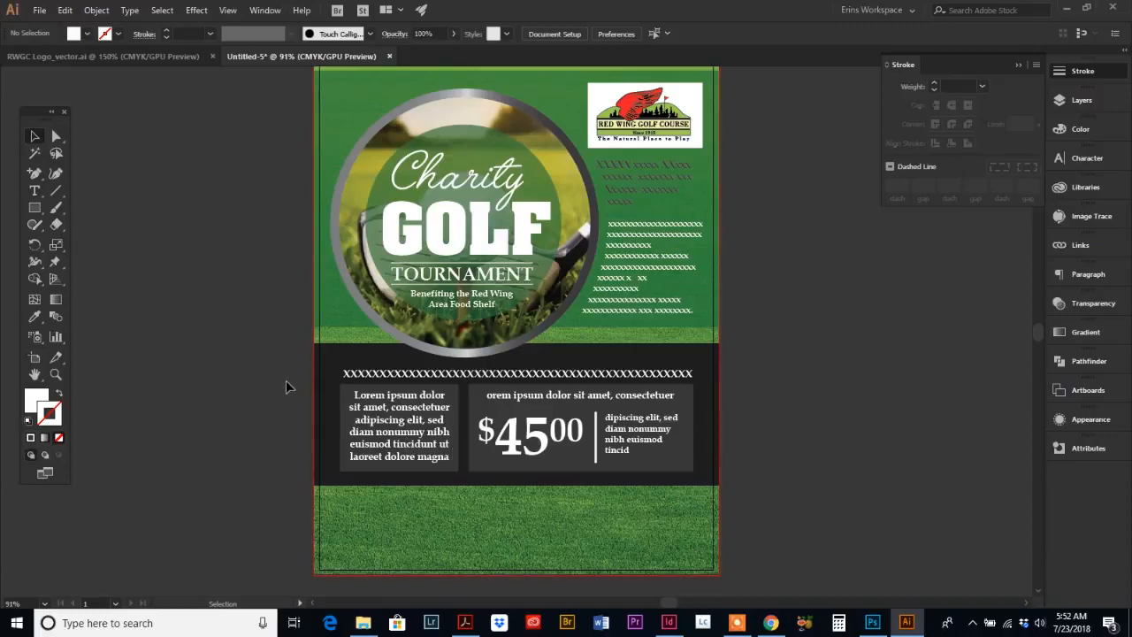
left_click(464, 623)
scroll(482, 528, "down", 3)
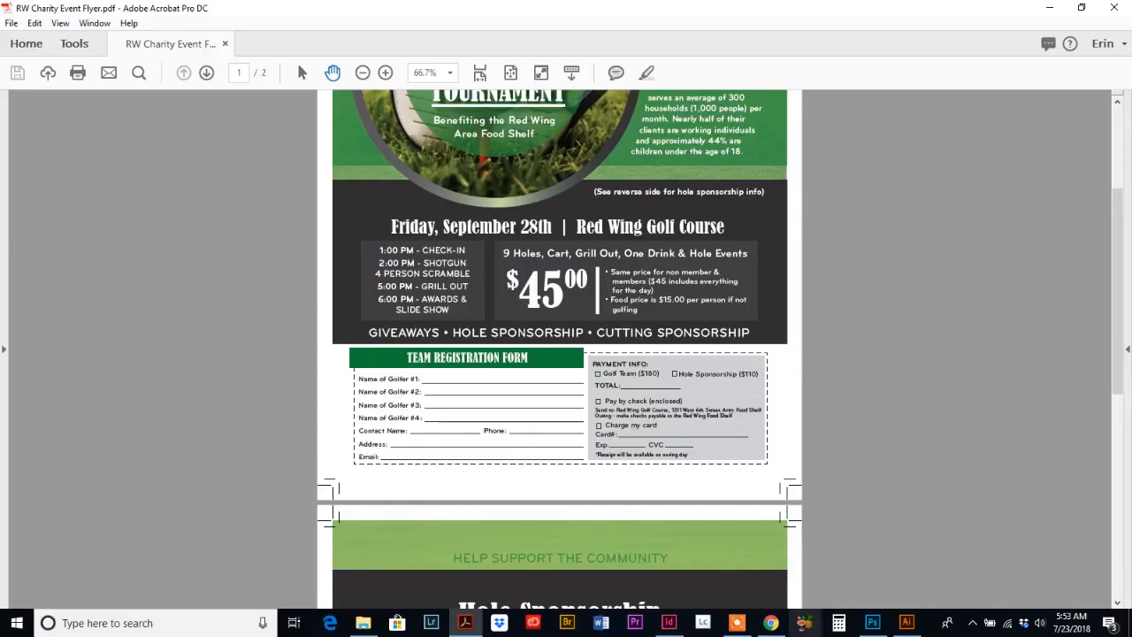
left_click(906, 626)
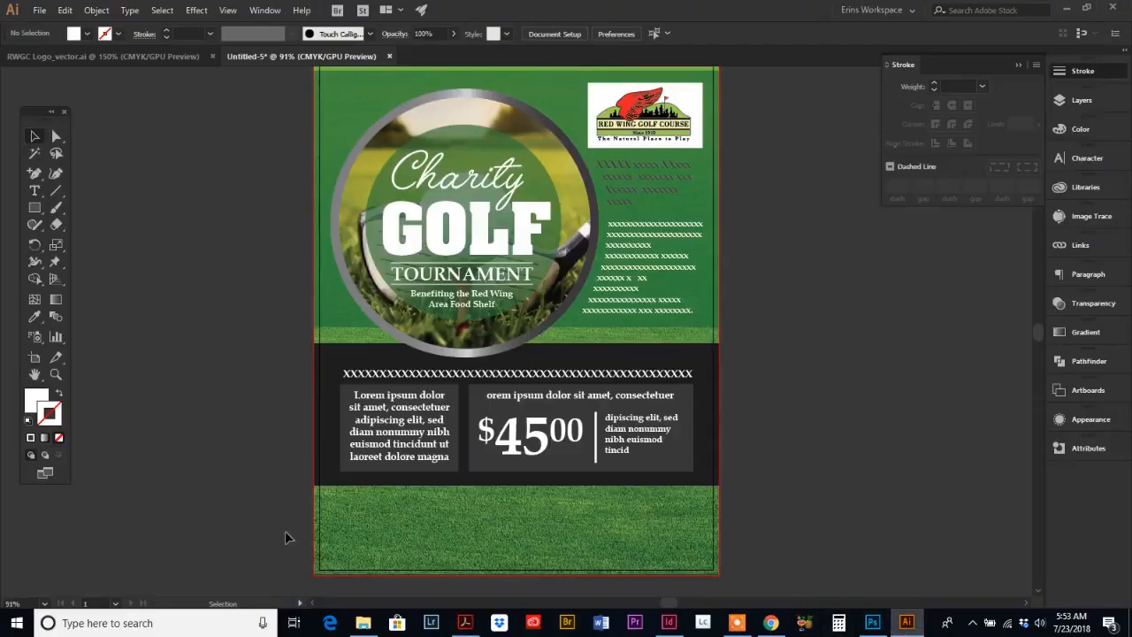
scroll(715, 501, "down", 1)
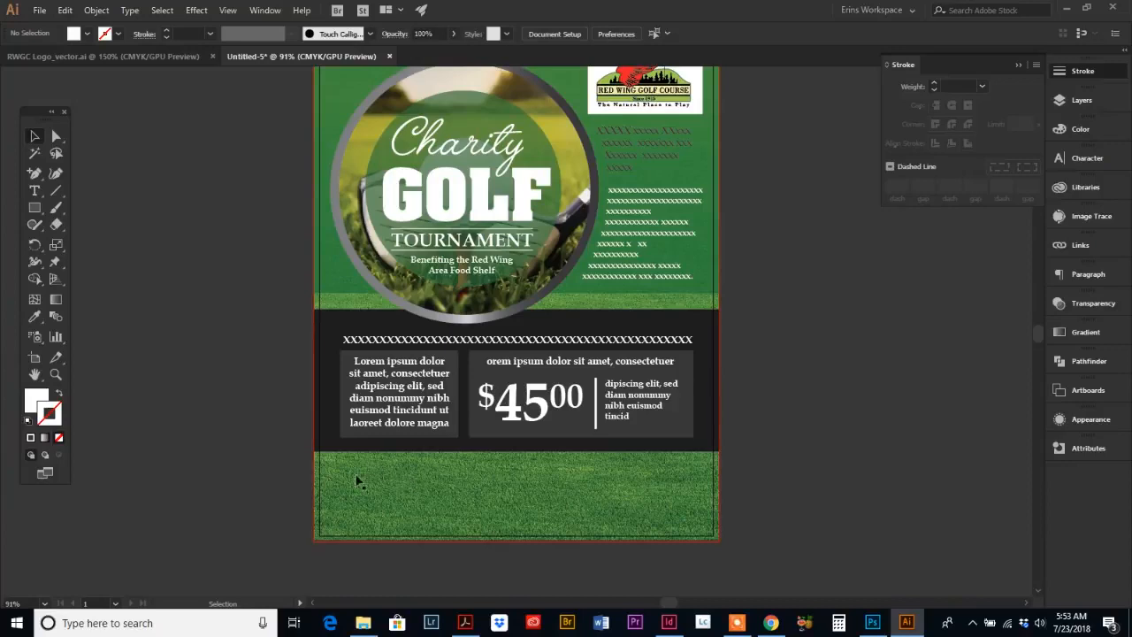
Step: Try drawing a white rectangle over the bottom grass area and sending it to the back, then delete it
left_click(34, 207)
left_click_drag(304, 441, 721, 539)
left_click(38, 138)
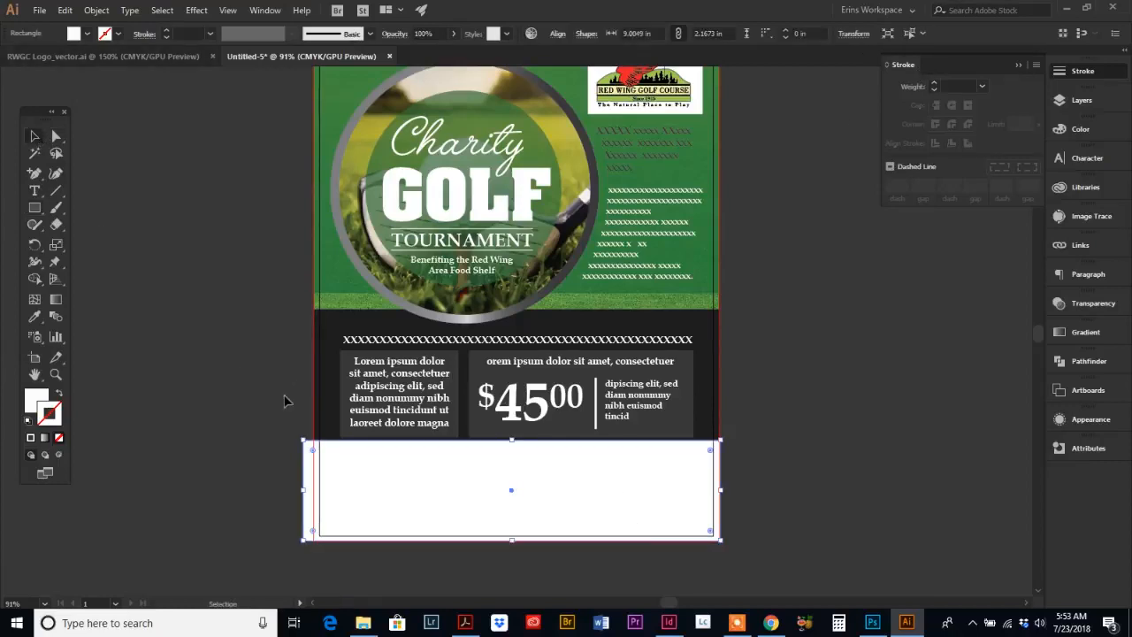
left_click_drag(305, 441, 315, 438)
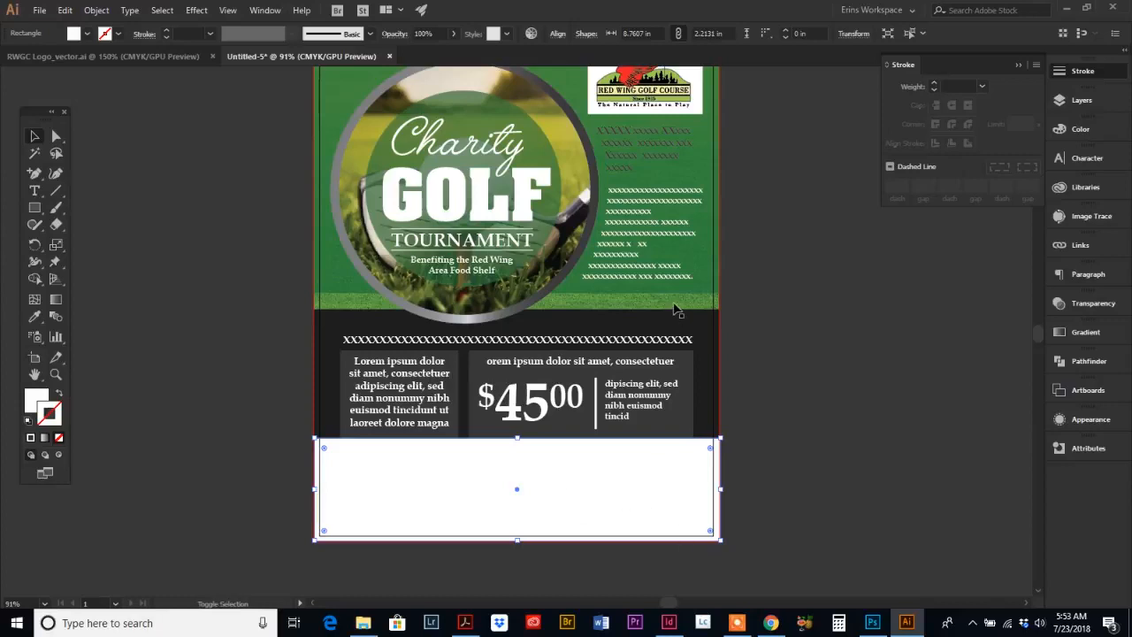
left_click(597, 303, "shift")
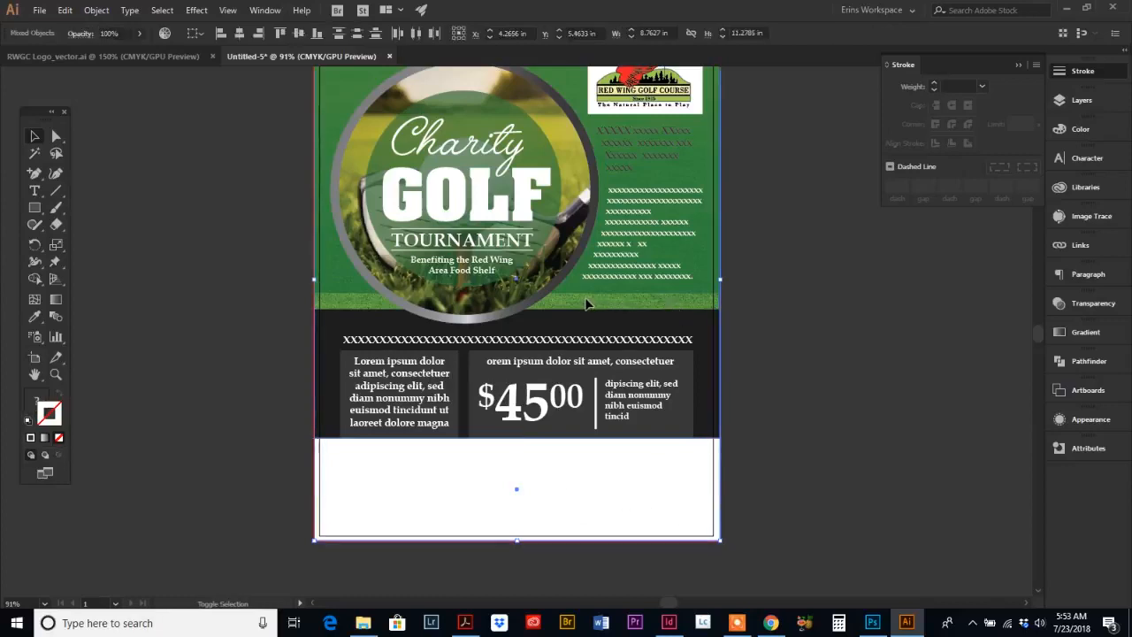
left_click(97, 10)
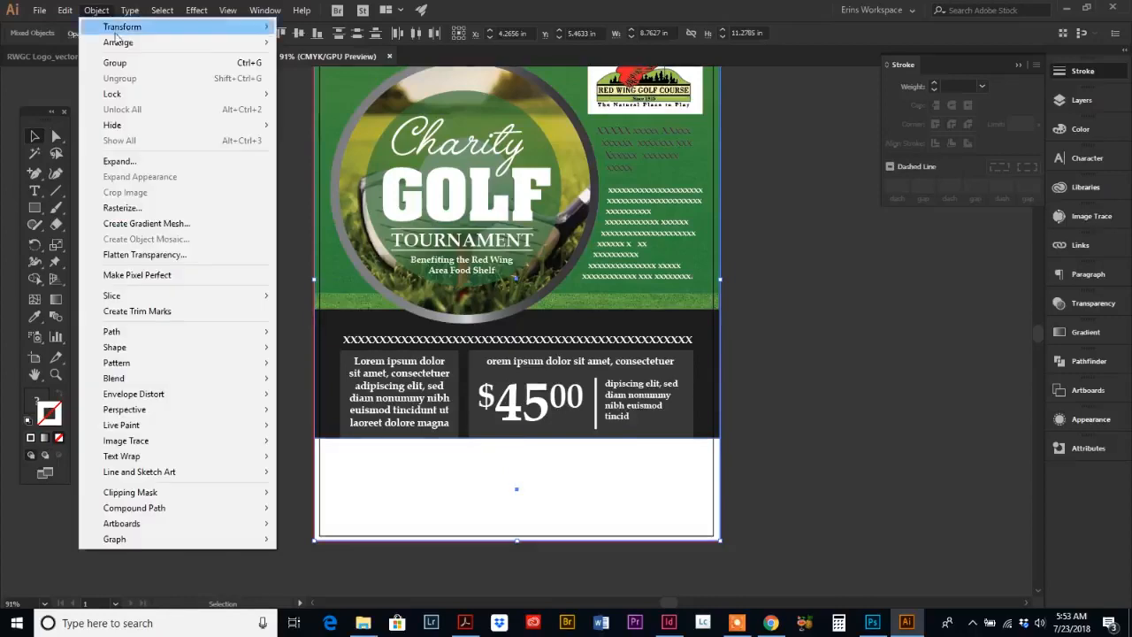
mouse_move(124, 49)
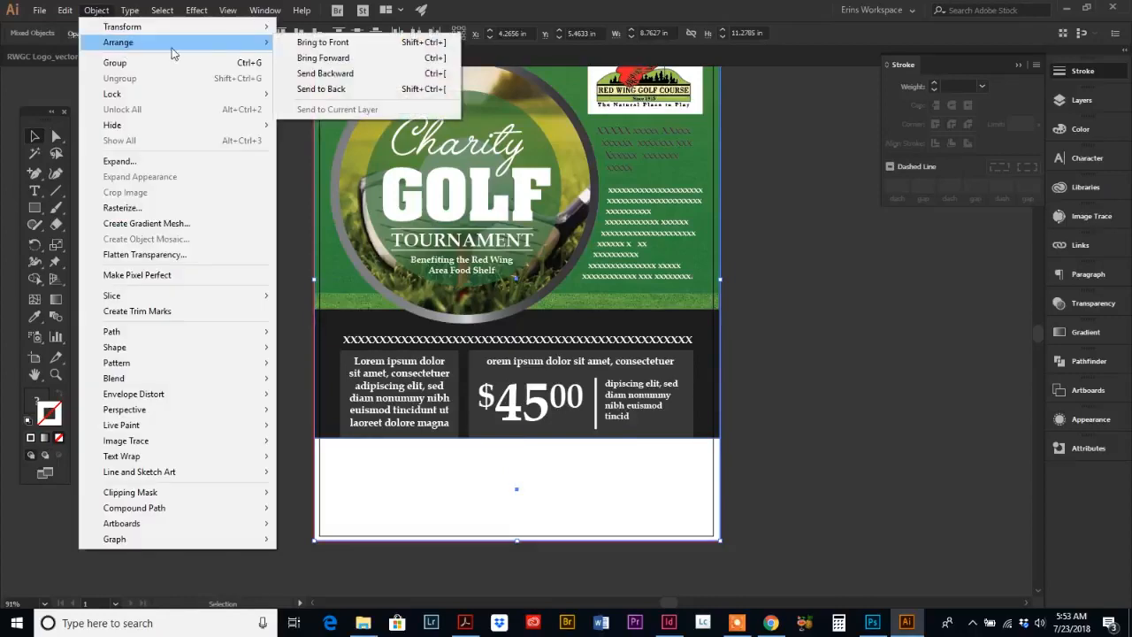
left_click(323, 88)
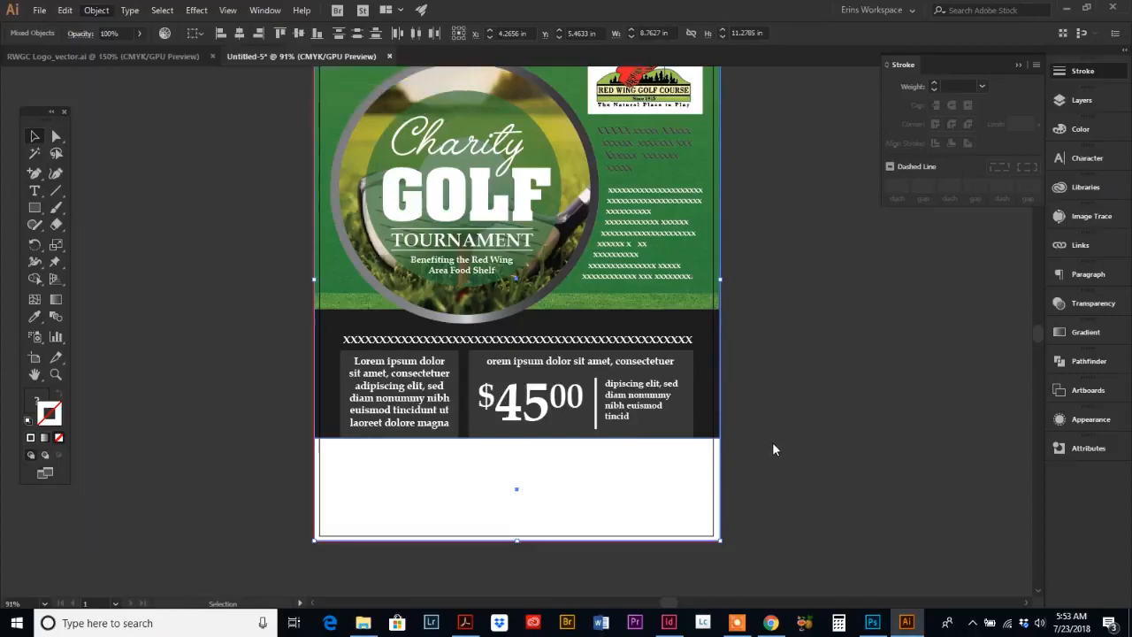
left_click(757, 526)
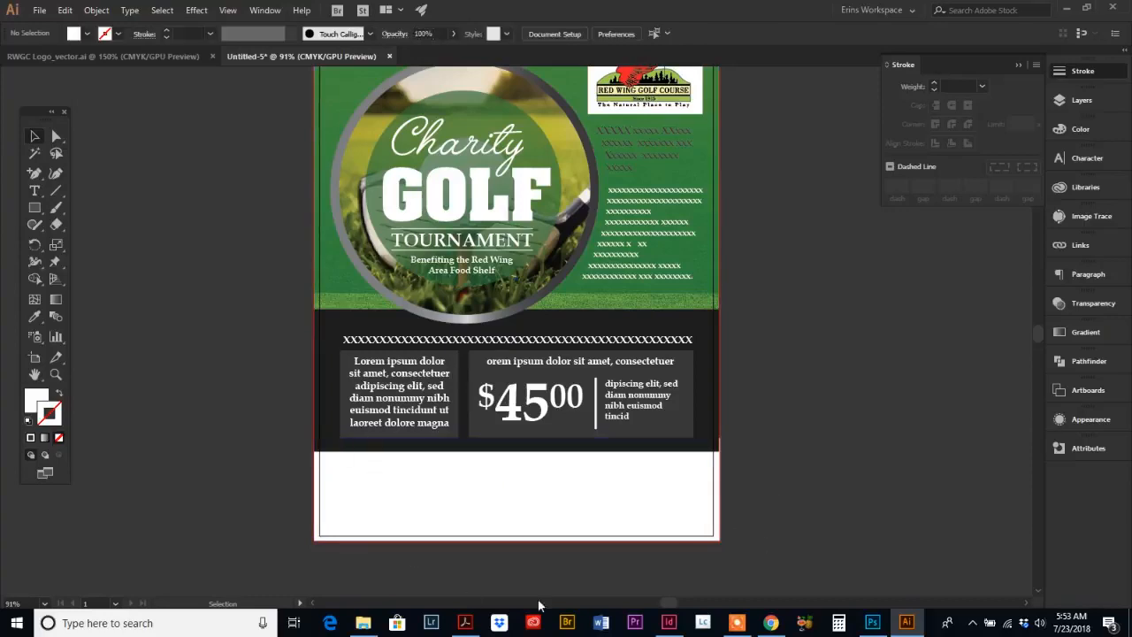
left_click(479, 505)
key("Delete")
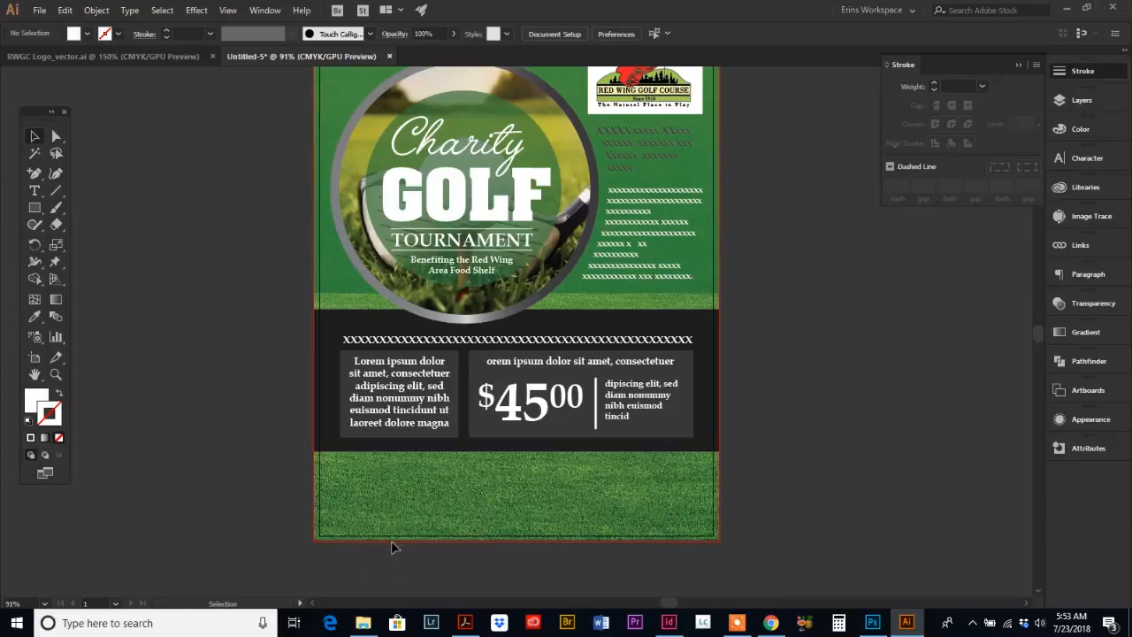
Step: Shorten the grass image by moving its bottom edge up to the dark band's lower edge
left_click(58, 138)
left_click(451, 536)
scroll(721, 453, "down", 3)
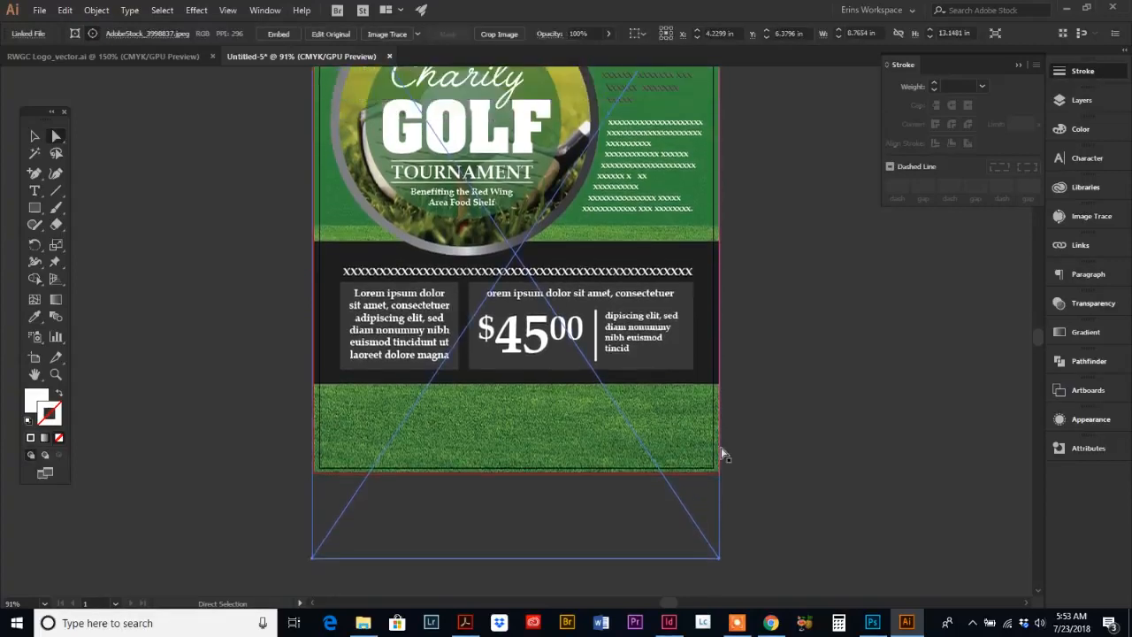
scroll(721, 453, "up", 2)
left_click(752, 467)
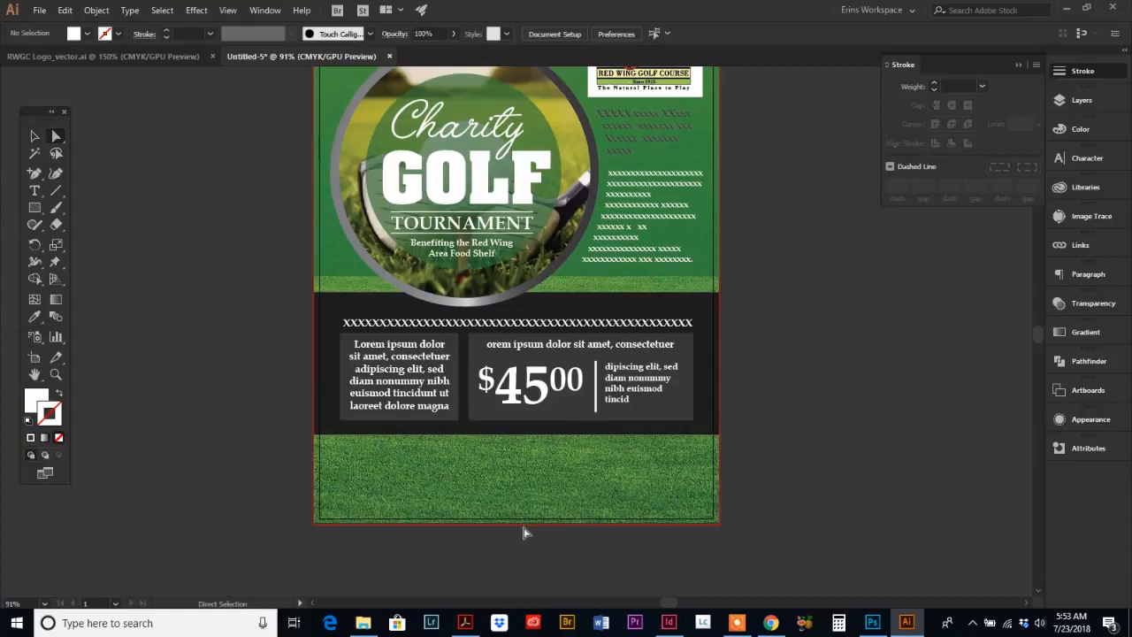
left_click(377, 526)
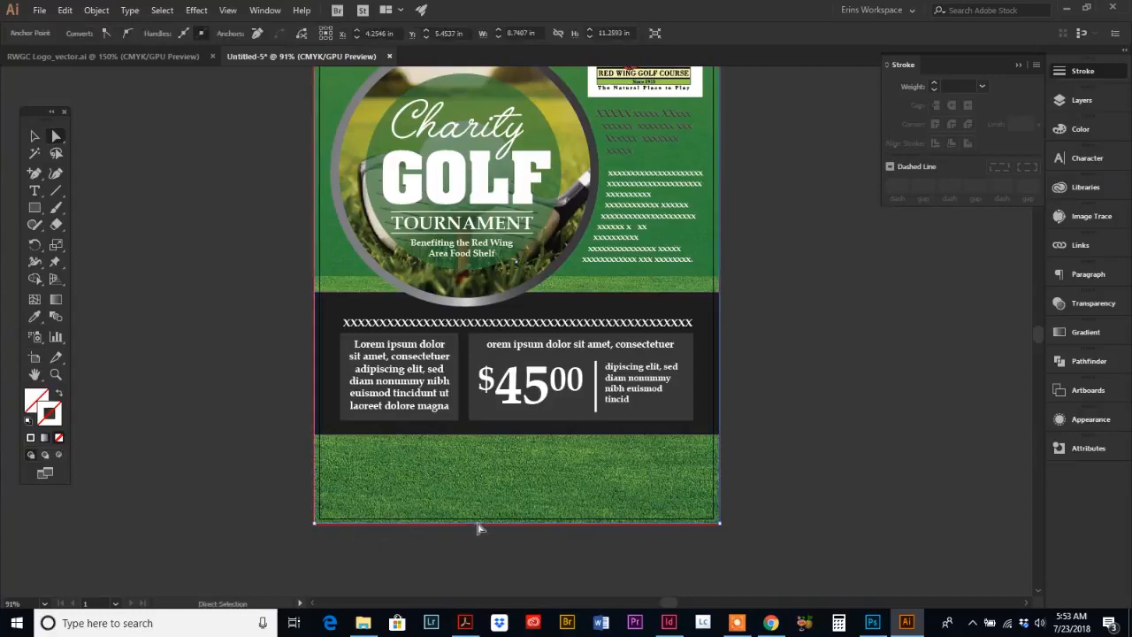
left_click_drag(479, 524, 478, 523)
left_click_drag(477, 523, 489, 431)
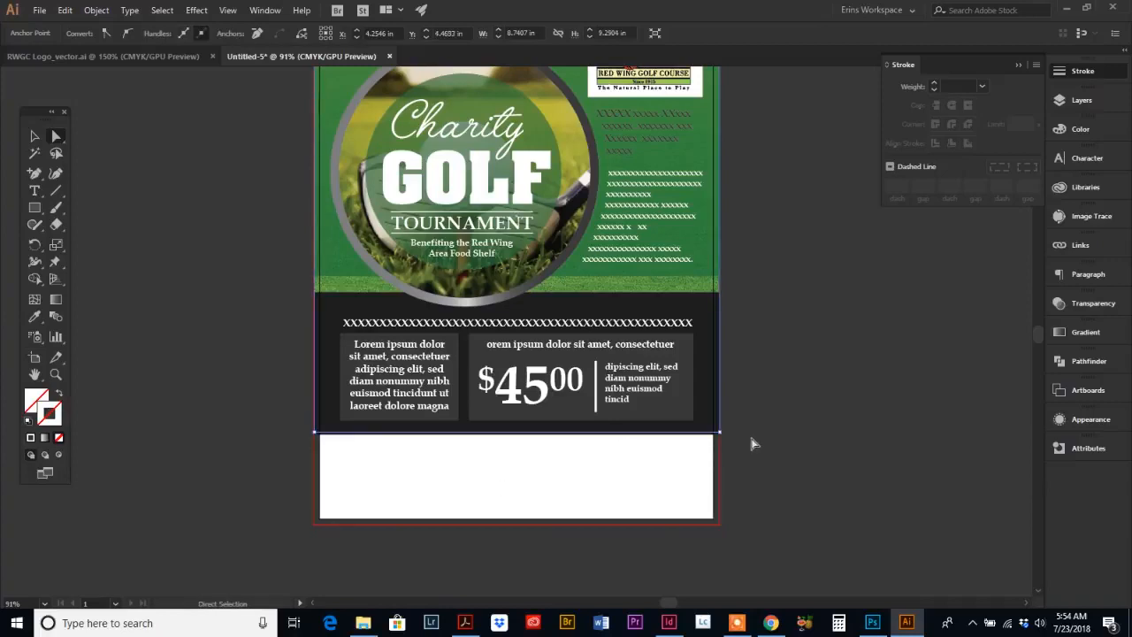
Step: Review the flyer's bottom section against the reference flyer's registration form area
scroll(749, 443, "up", 5)
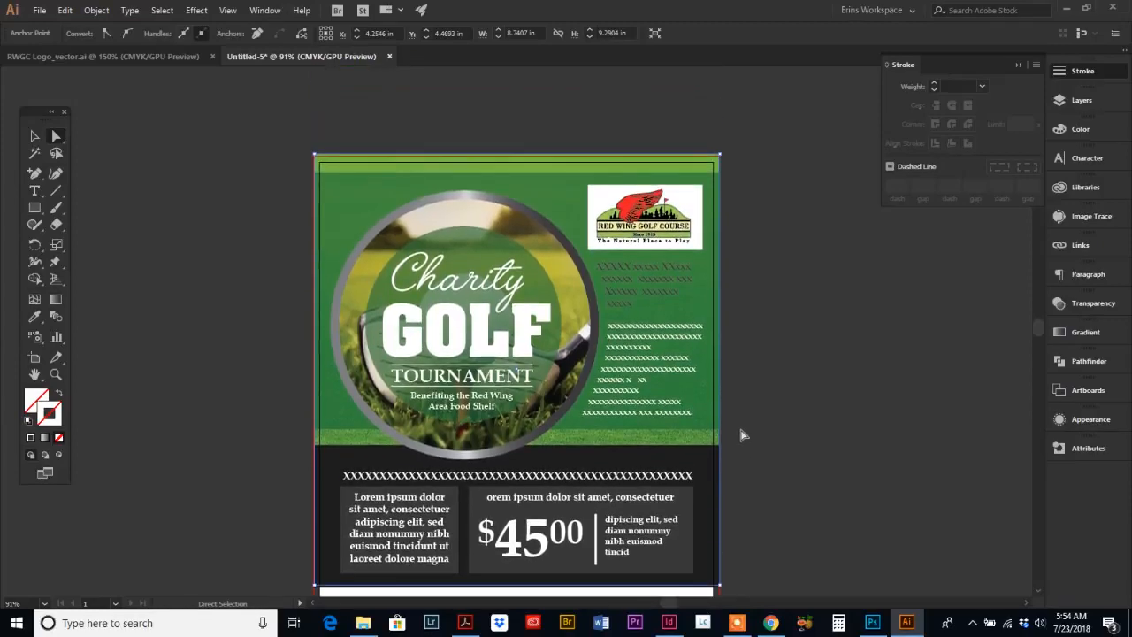
scroll(738, 432, "down", 3)
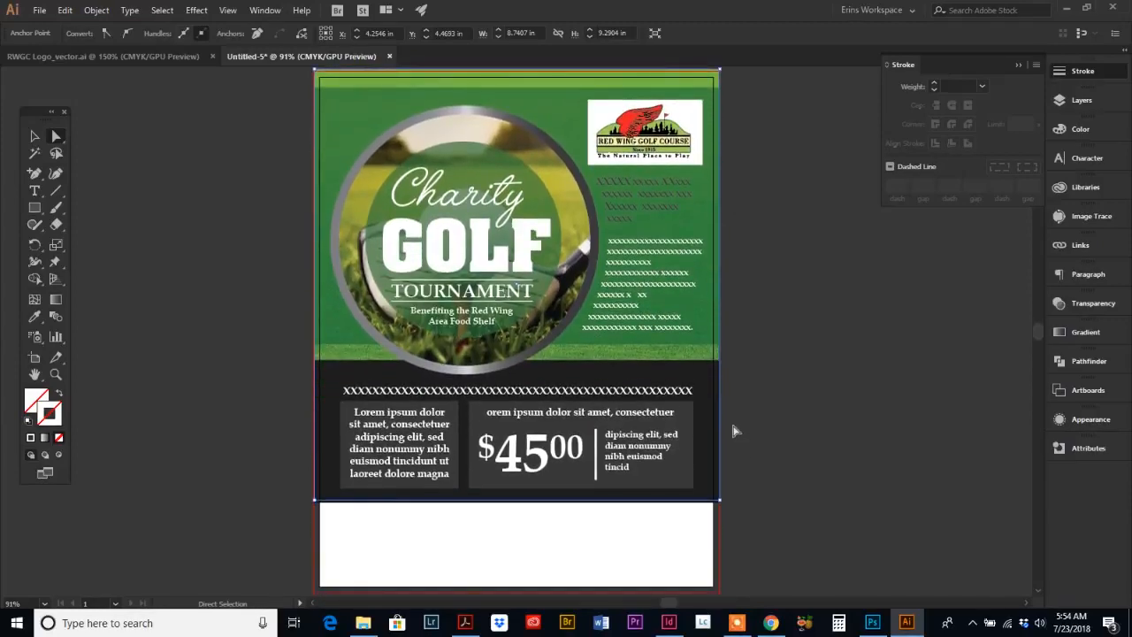
scroll(734, 431, "down", 2)
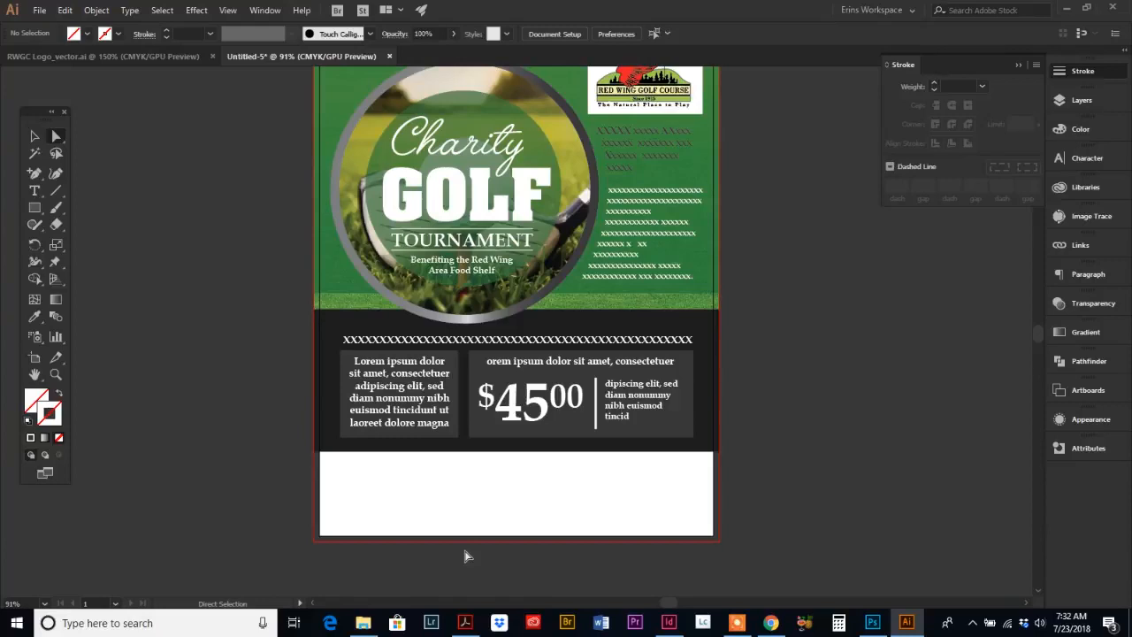
left_click(466, 623)
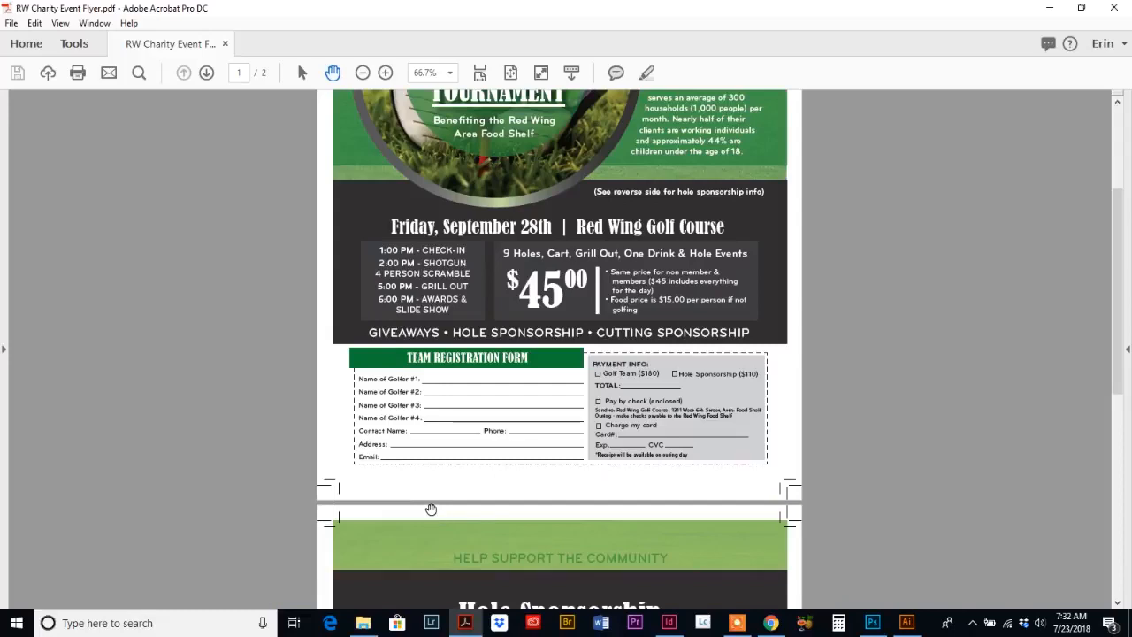
left_click(907, 623)
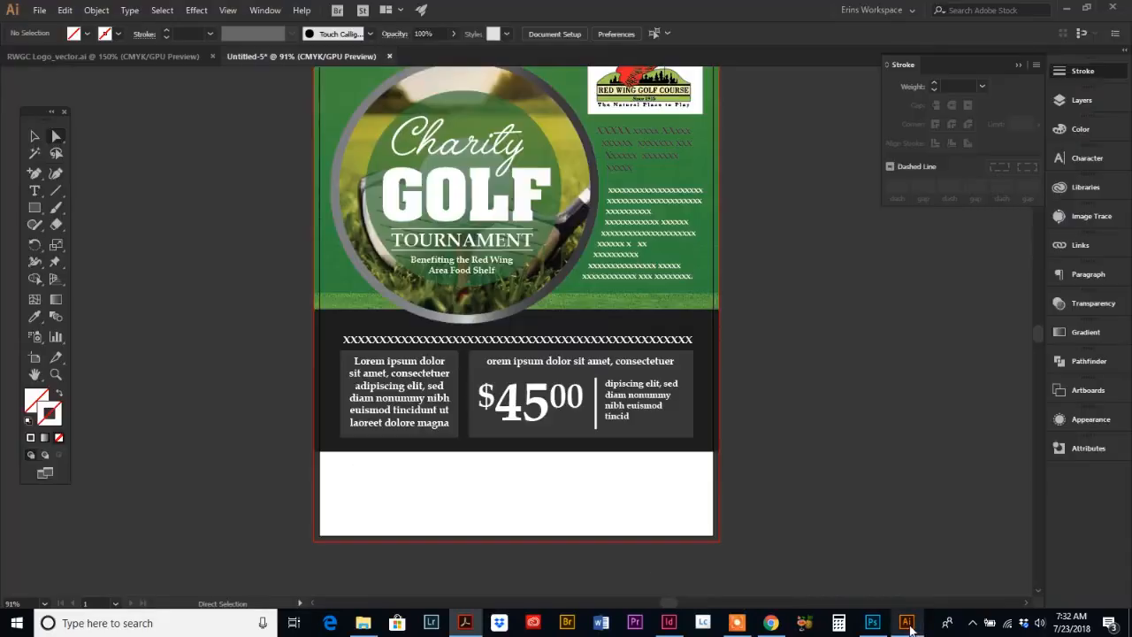
Step: Draw a rectangle about 8.07 × 1.53 in across the white area at the flyer's bottom
left_click(34, 210)
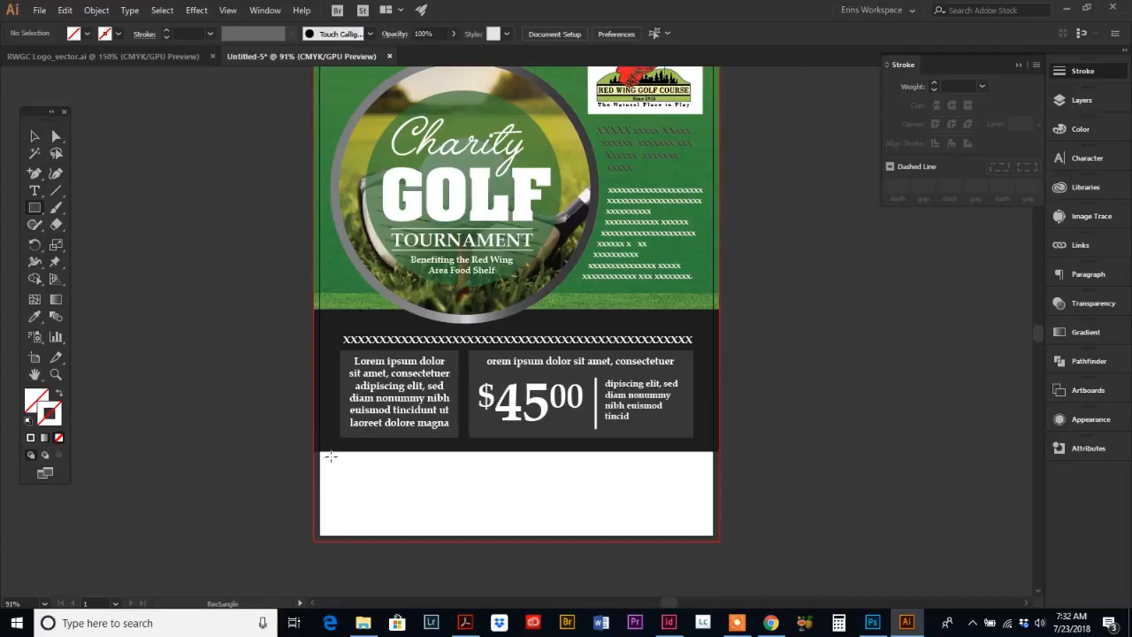
left_click_drag(331, 456, 705, 528)
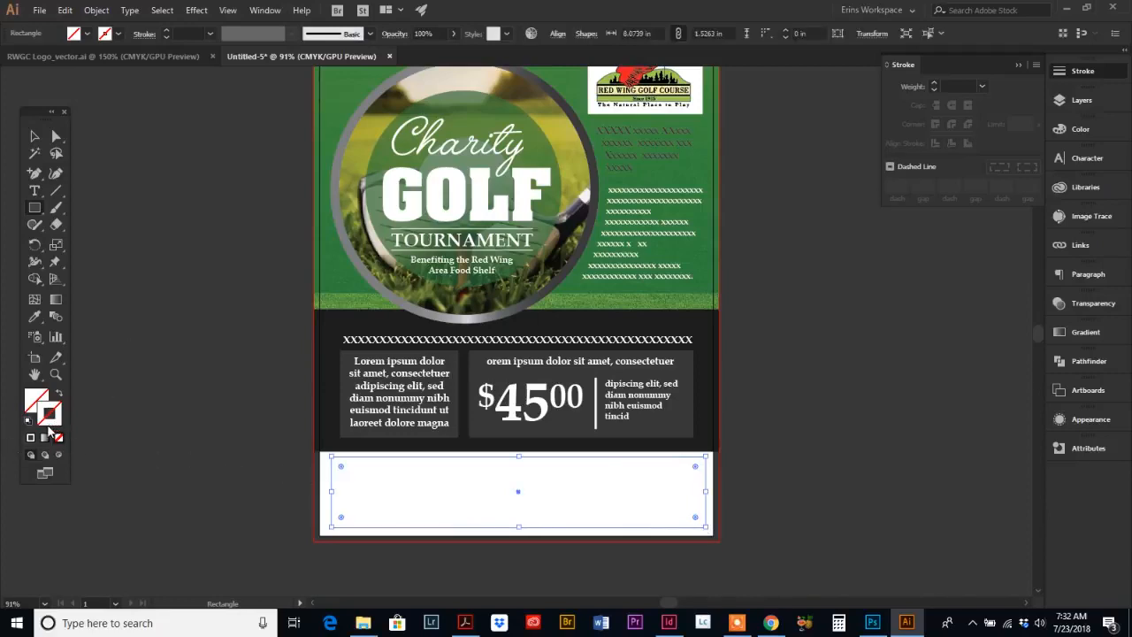
Step: Set the rectangle's stroke colour to C 0, M 100, Y 100 red
left_click(1085, 130)
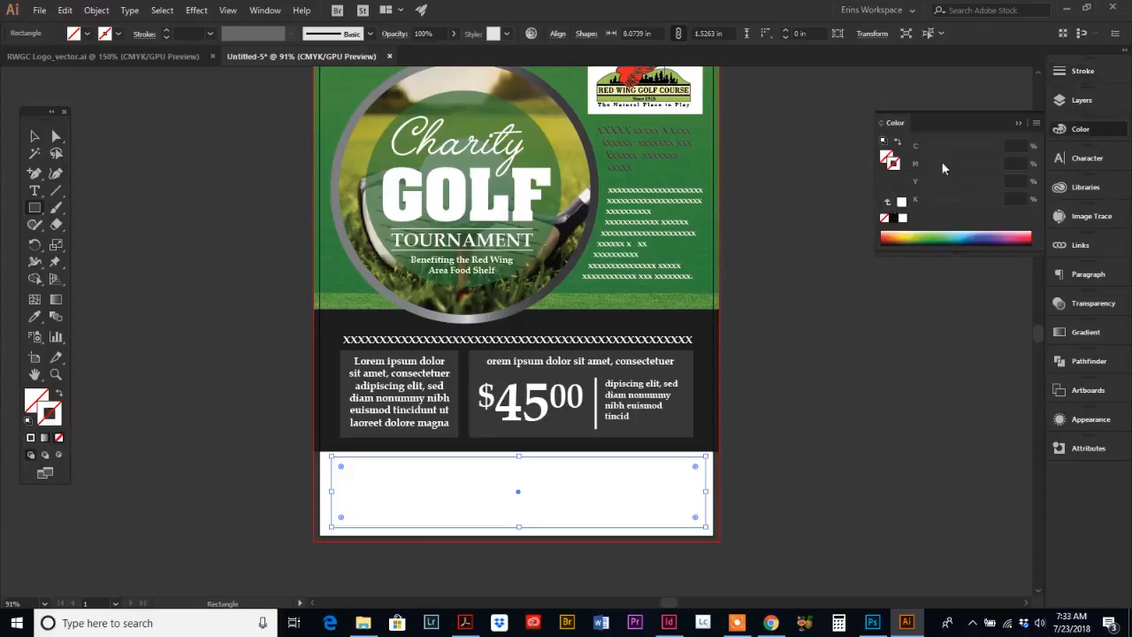
left_click(1022, 144)
key("Tab")
type("100")
key("Tab")
type("100")
key("Tab")
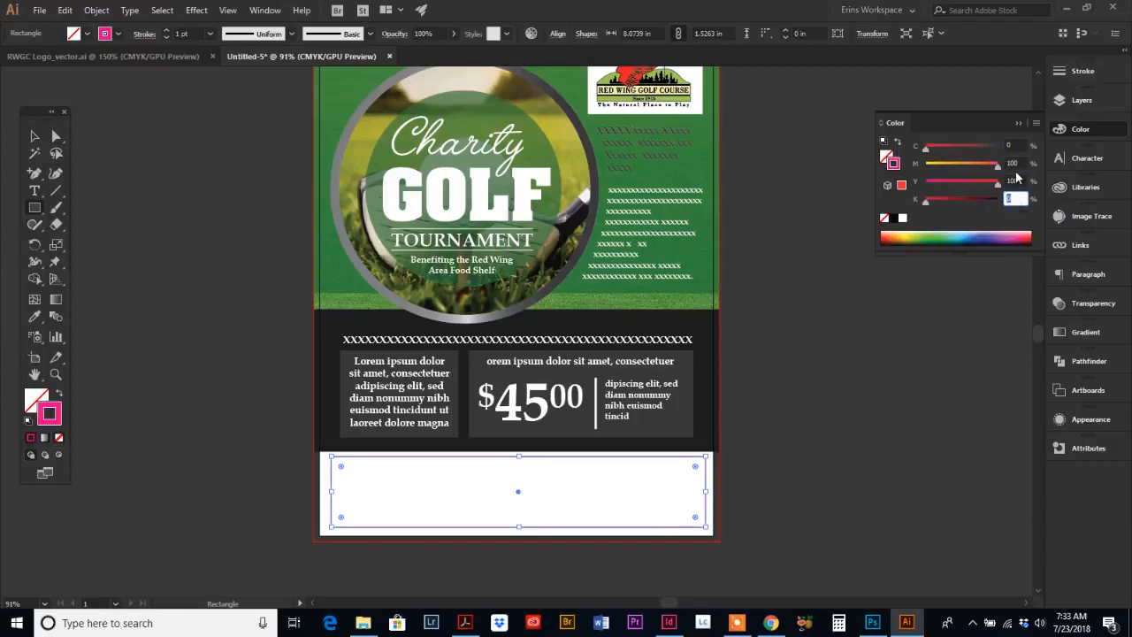
key("Return")
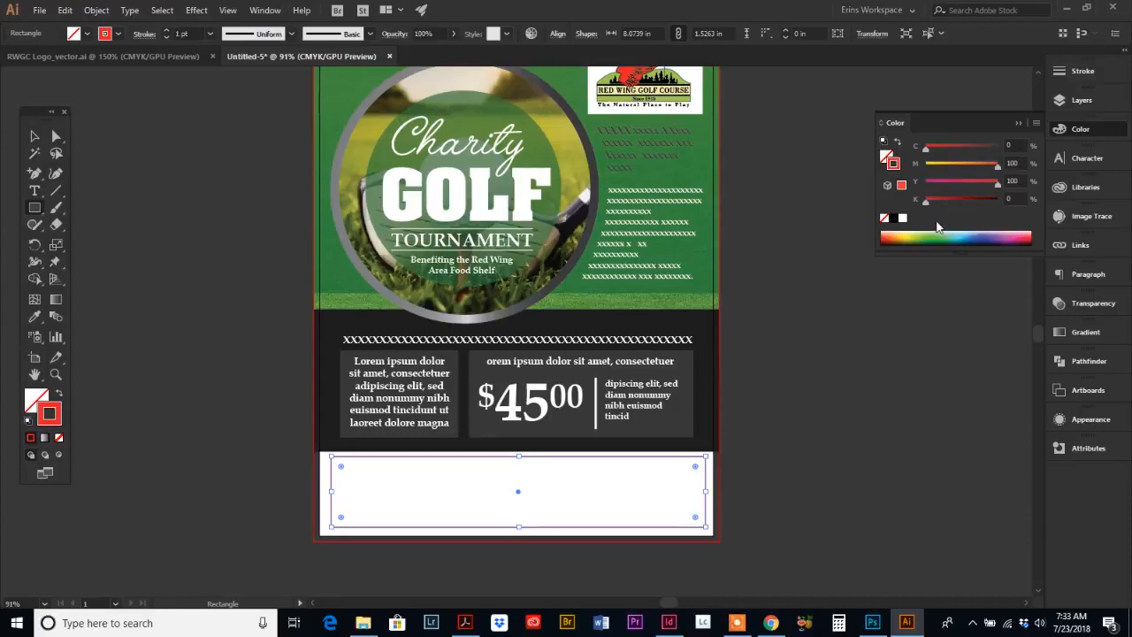
Step: Make the rectangle's stroke a dashed line with 6 pt dashes and 6 pt gaps
left_click(1081, 73)
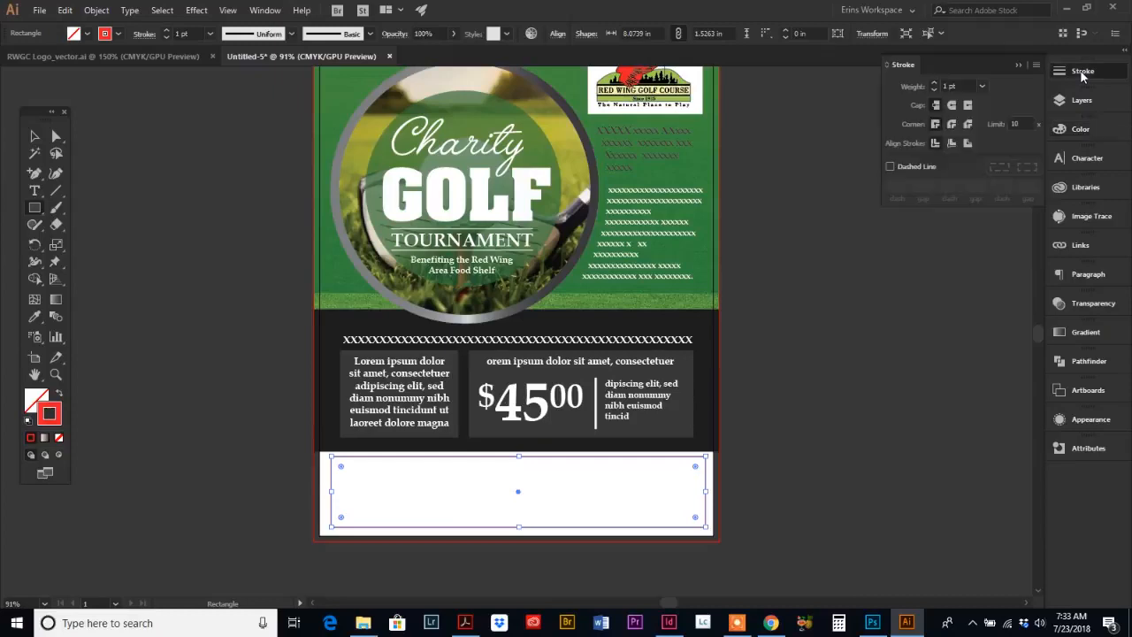
left_click(890, 166)
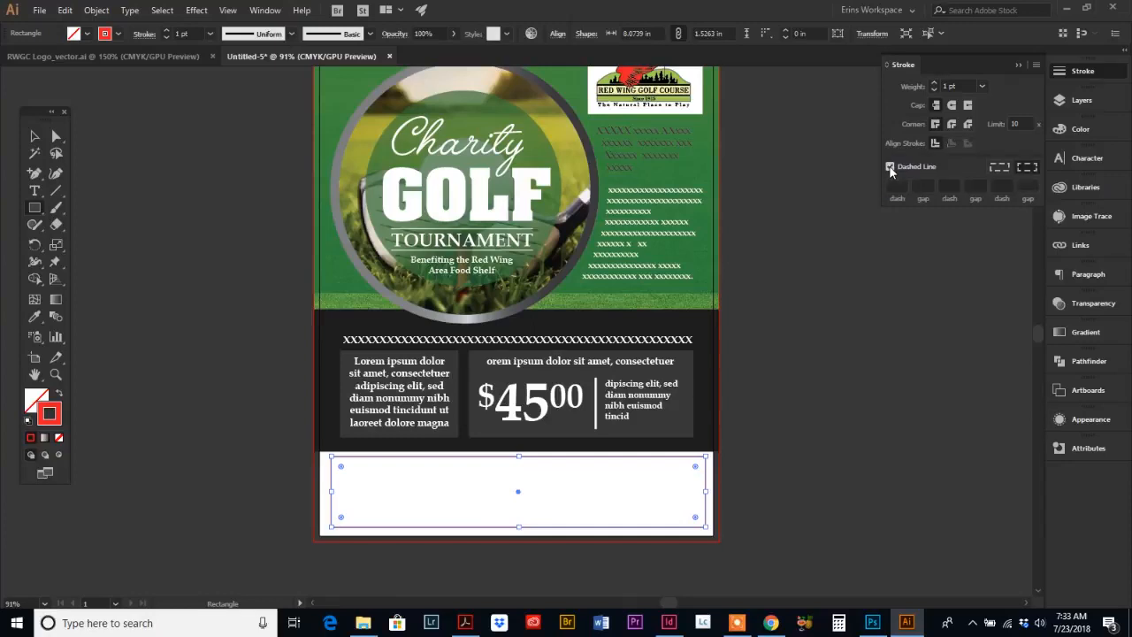
left_click(54, 375)
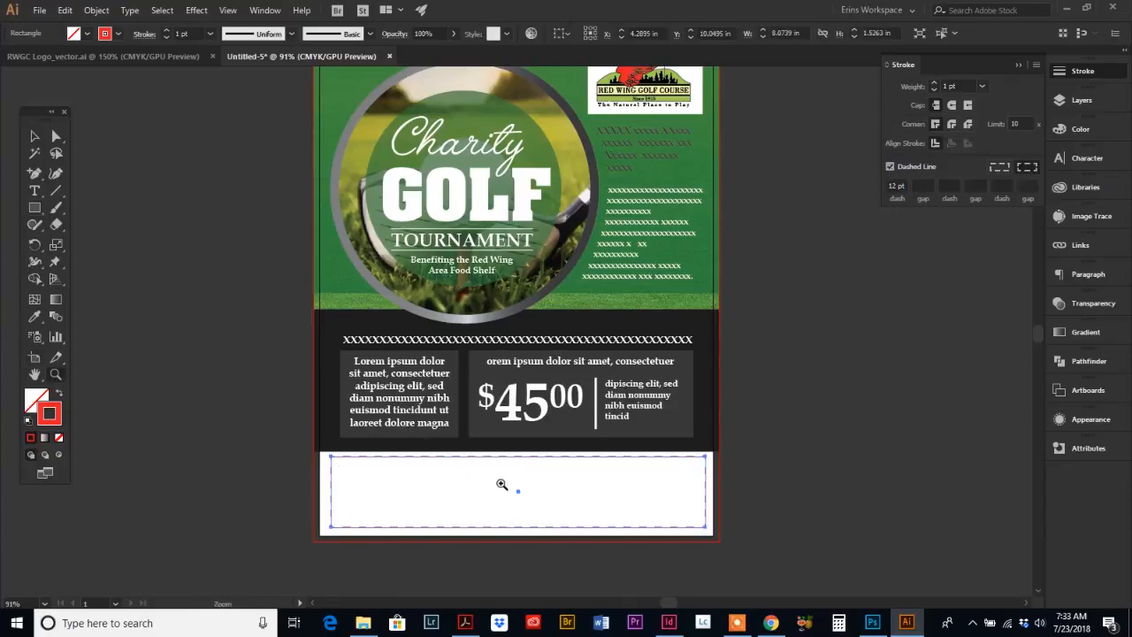
left_click(503, 485)
left_click(560, 368)
left_click(550, 335)
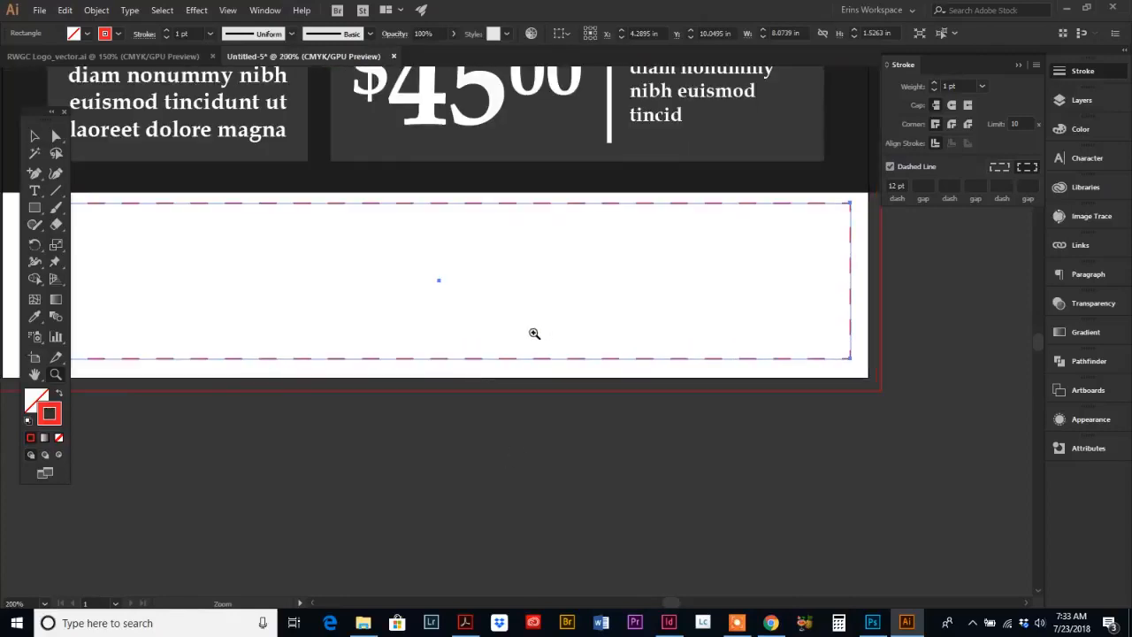
left_click(35, 136)
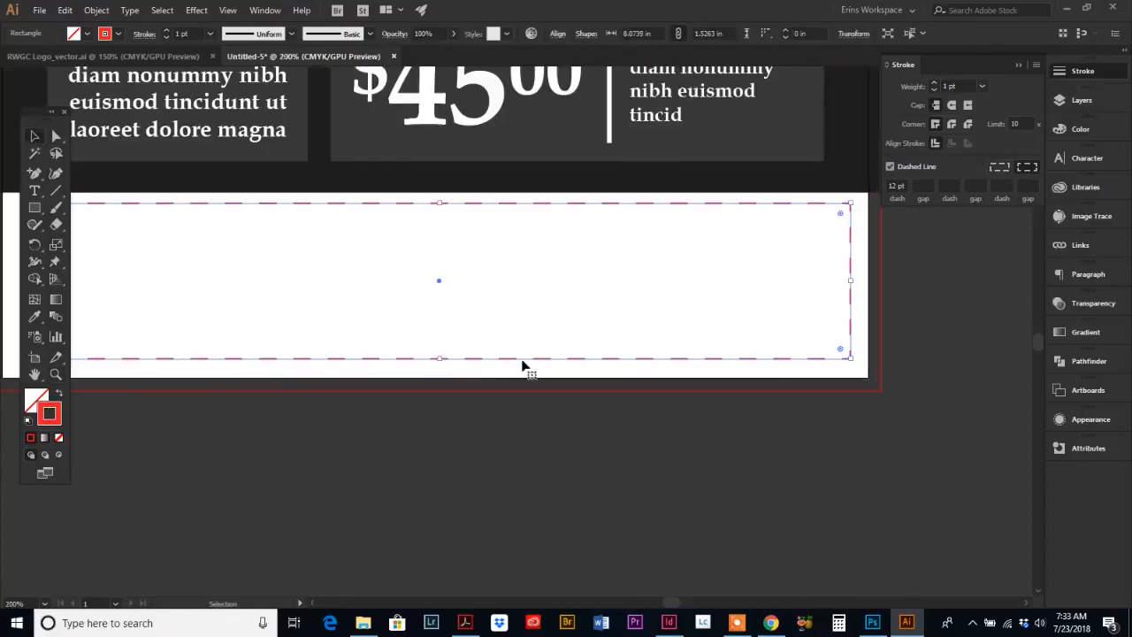
left_click(508, 385)
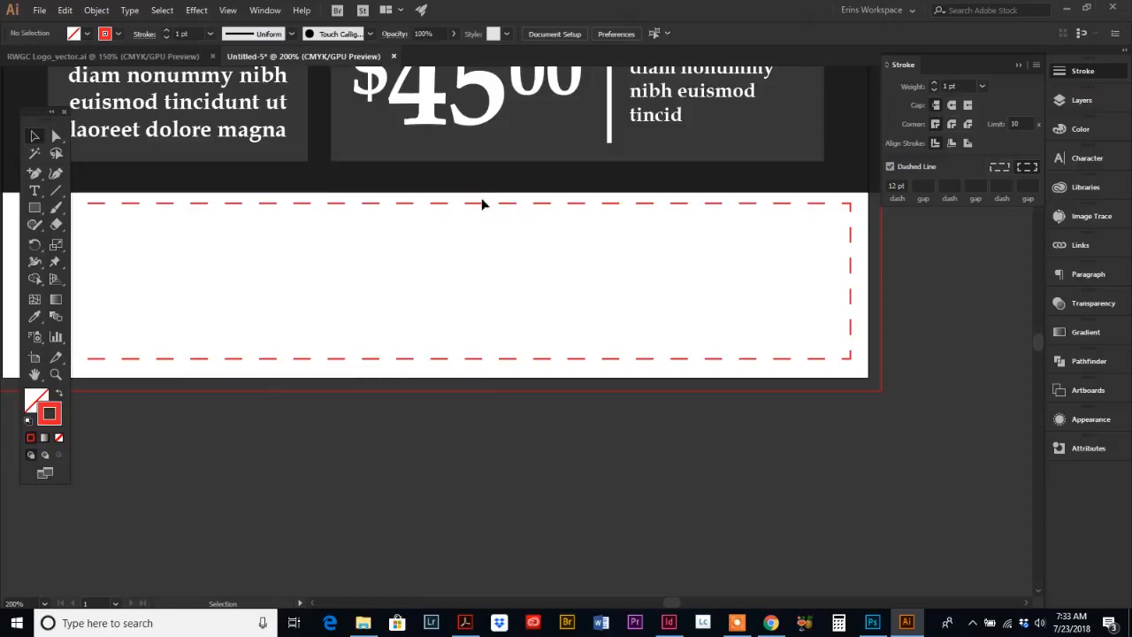
left_click(510, 210)
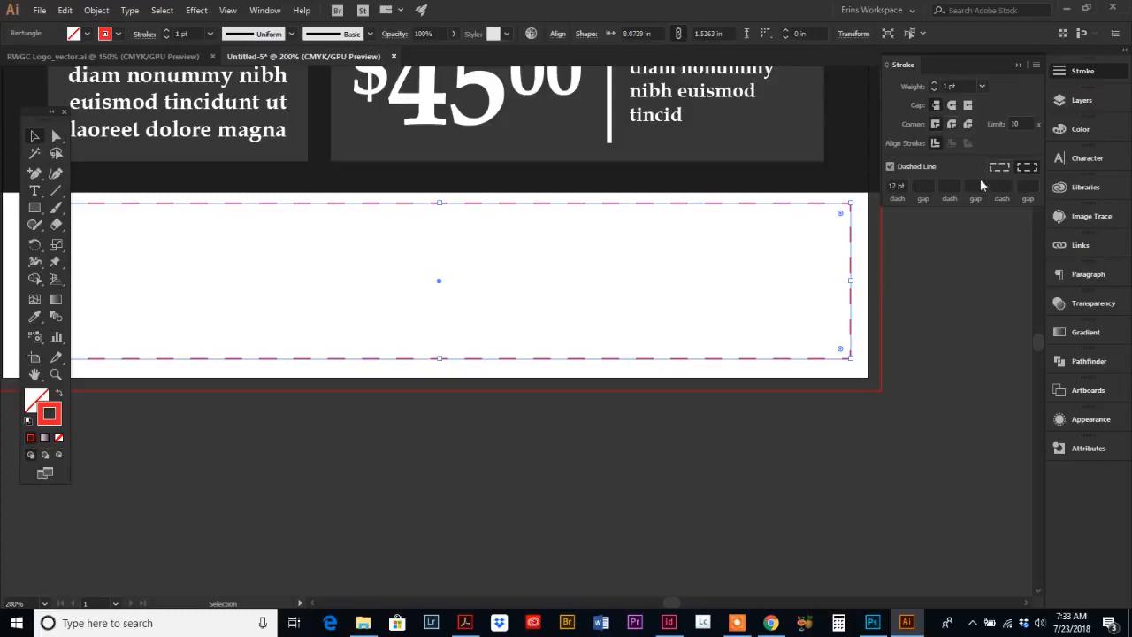
double_click(901, 185)
type("6")
key("Tab")
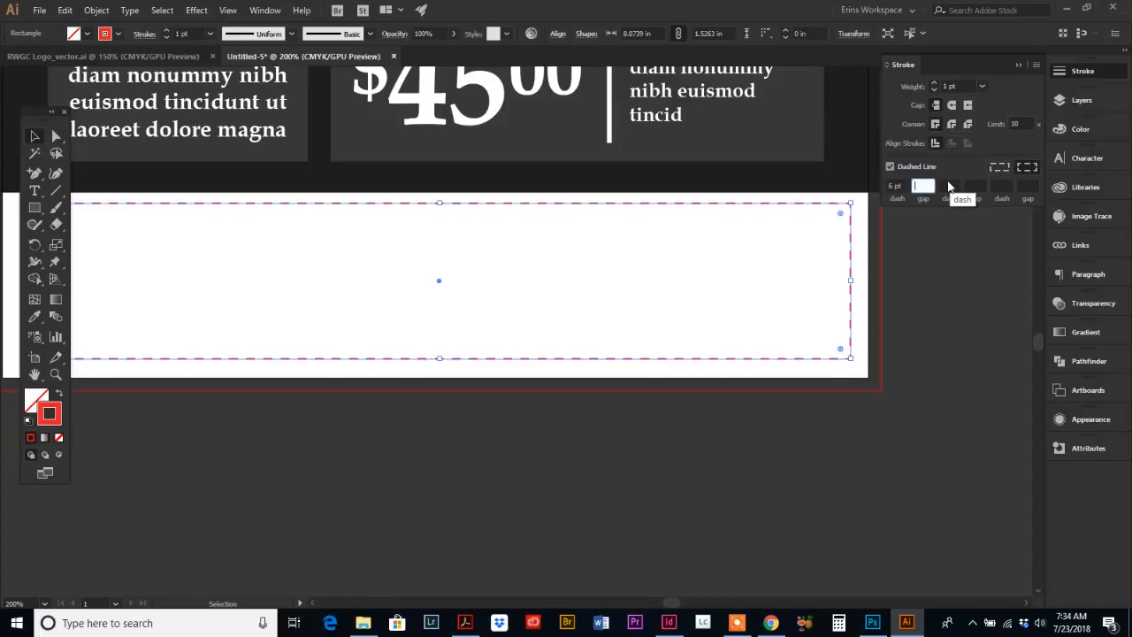
type("6")
key("Tab")
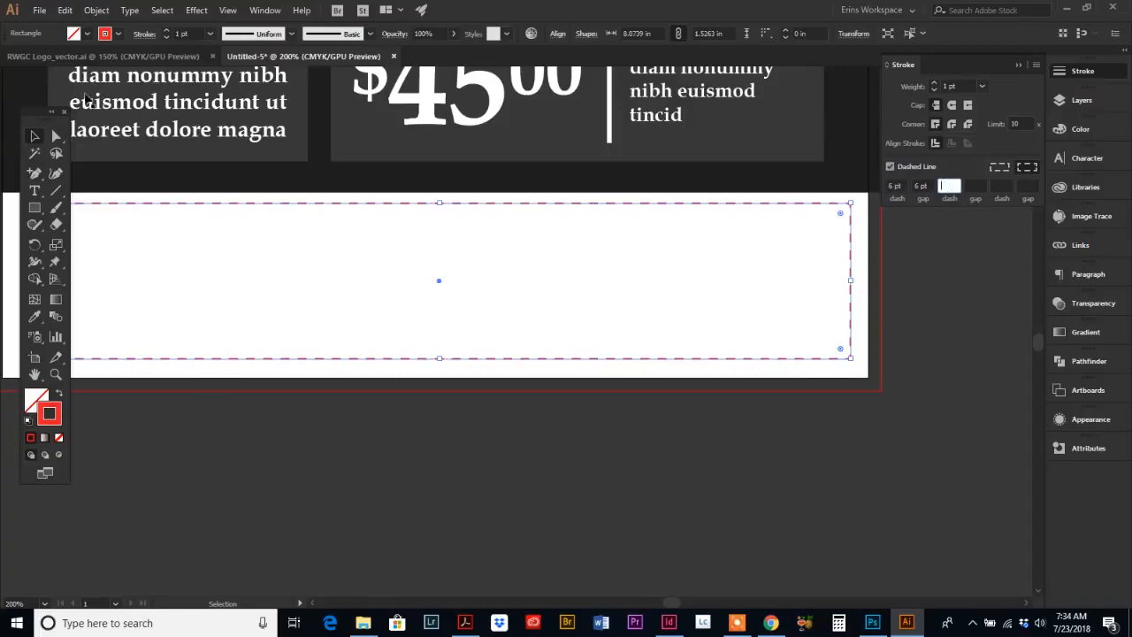
left_click(35, 137)
left_click(366, 392)
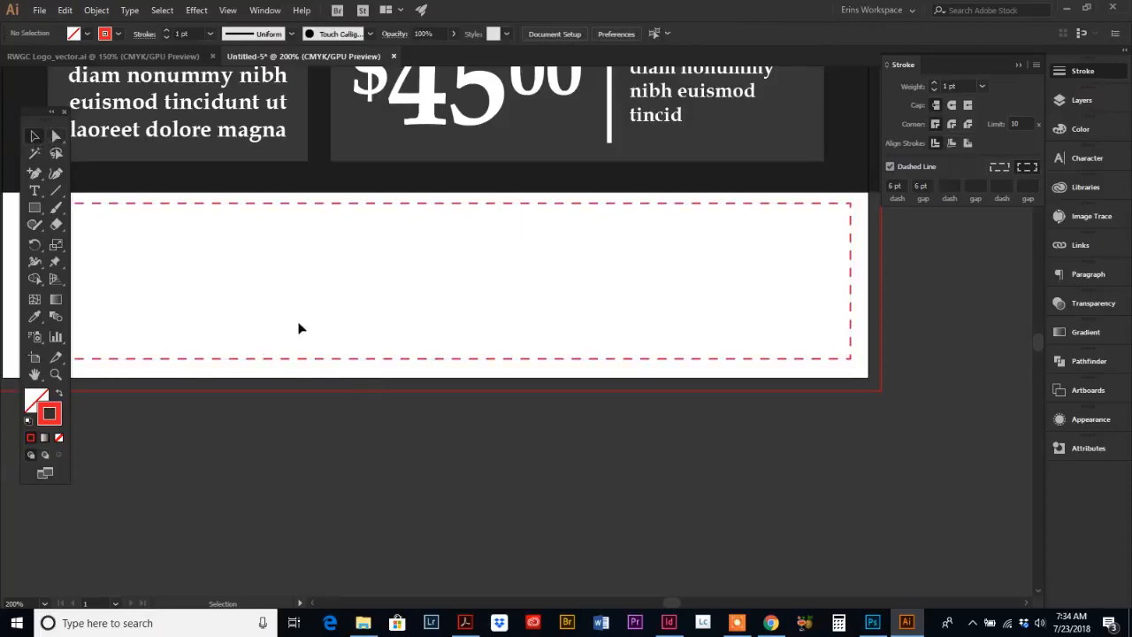
Step: Move the row of X text and the two info boxes up within the dark band
scroll(299, 328, "up", 3)
scroll(342, 372, "left", 2)
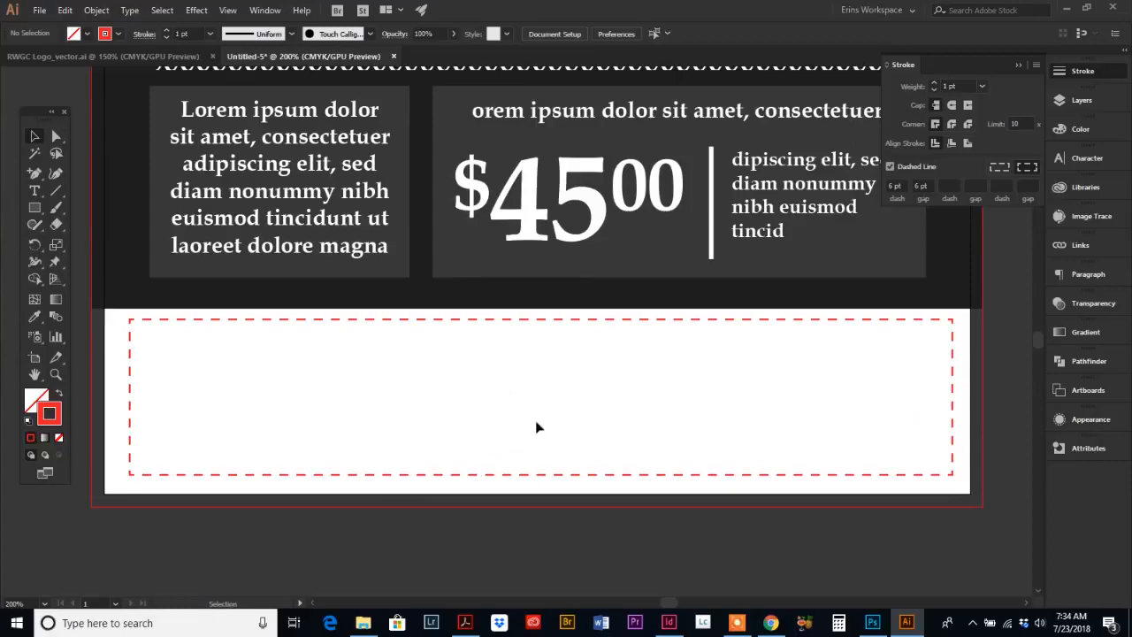
scroll(531, 420, "up", 3)
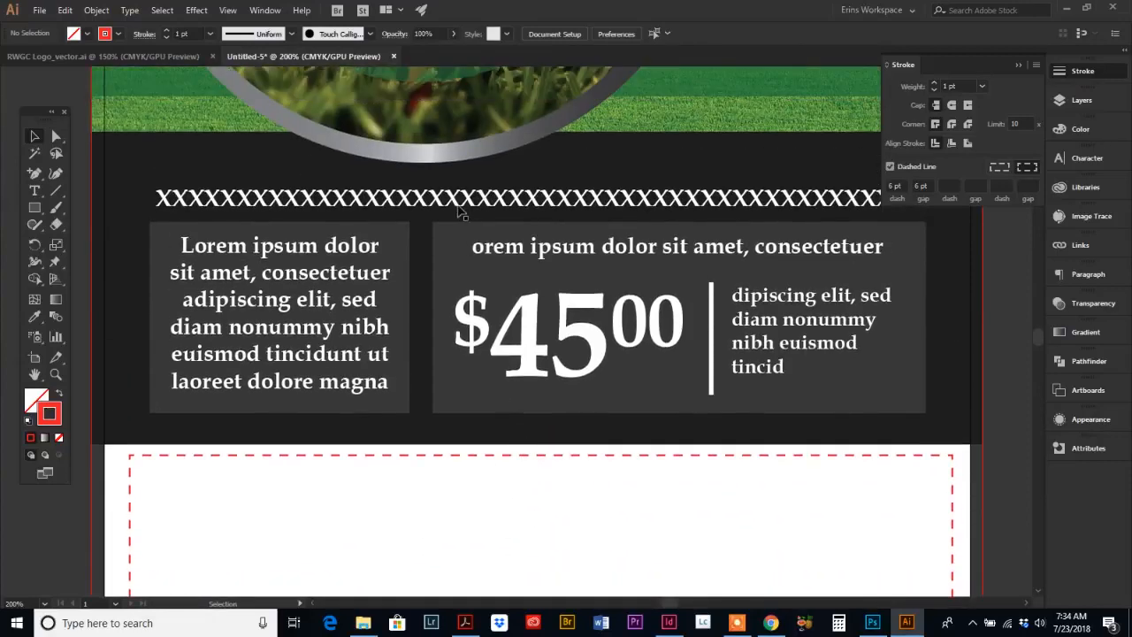
left_click_drag(460, 212, 457, 205)
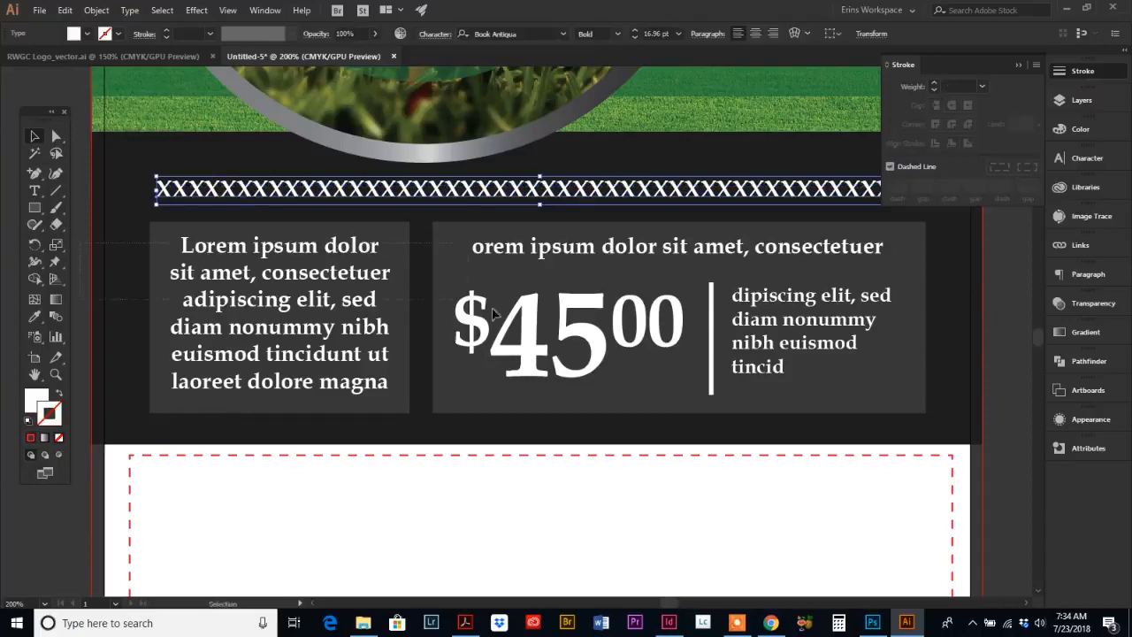
left_click(916, 397)
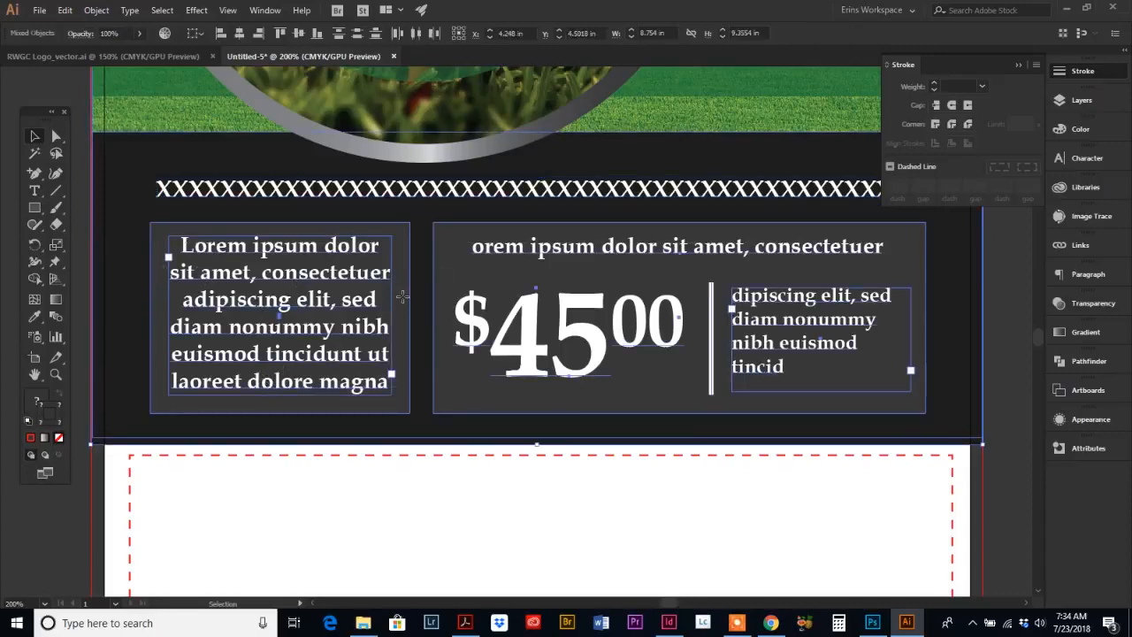
left_click_drag(402, 294, 407, 275)
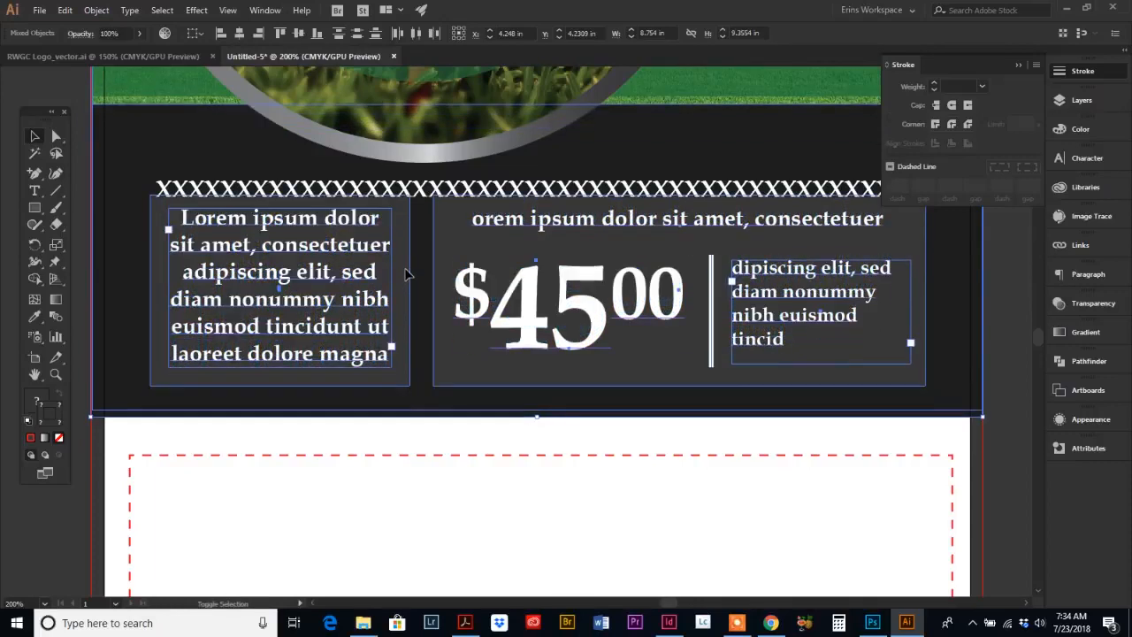
left_click(1004, 460)
Step: Raise the dark band's bottom edge and pull the grass image's bottom edge up to match it
left_click(542, 407)
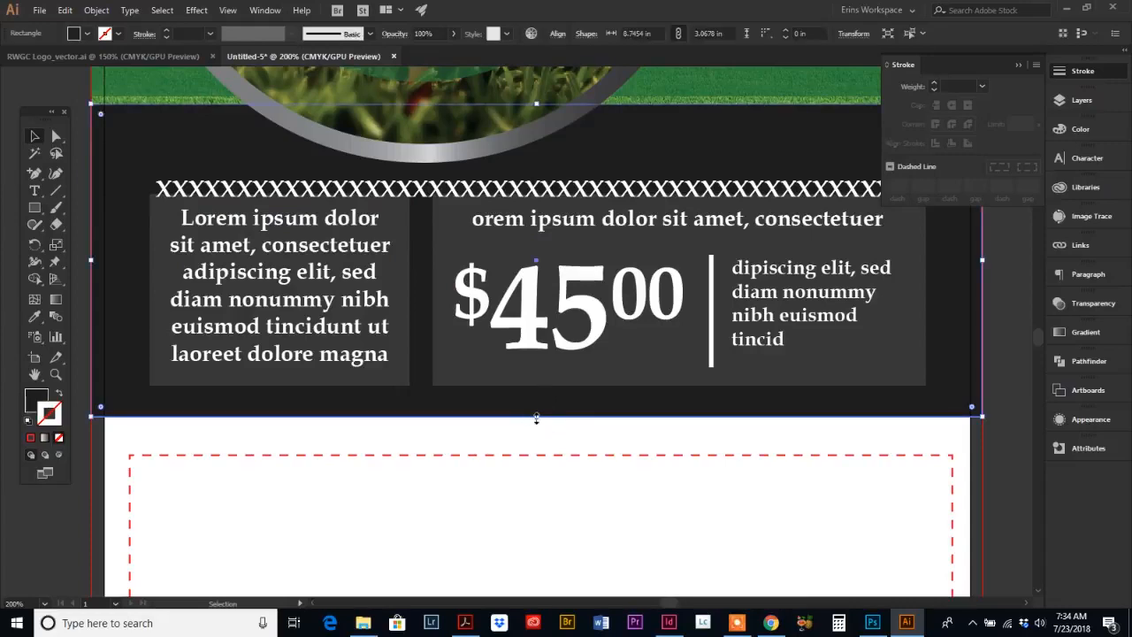
left_click_drag(536, 418, 537, 397)
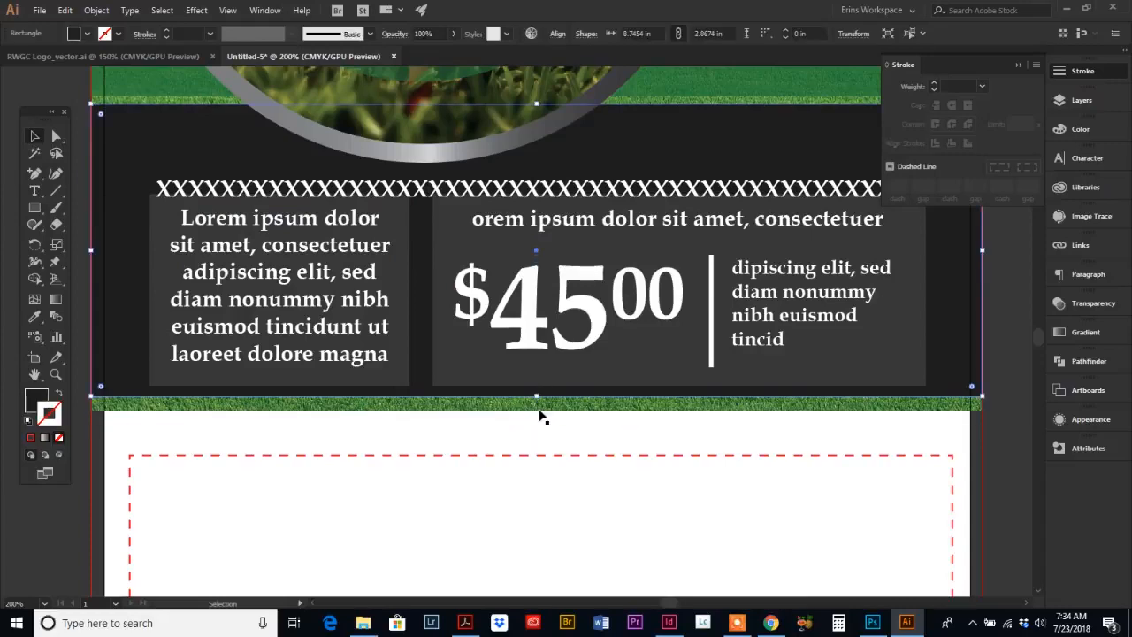
left_click(56, 139)
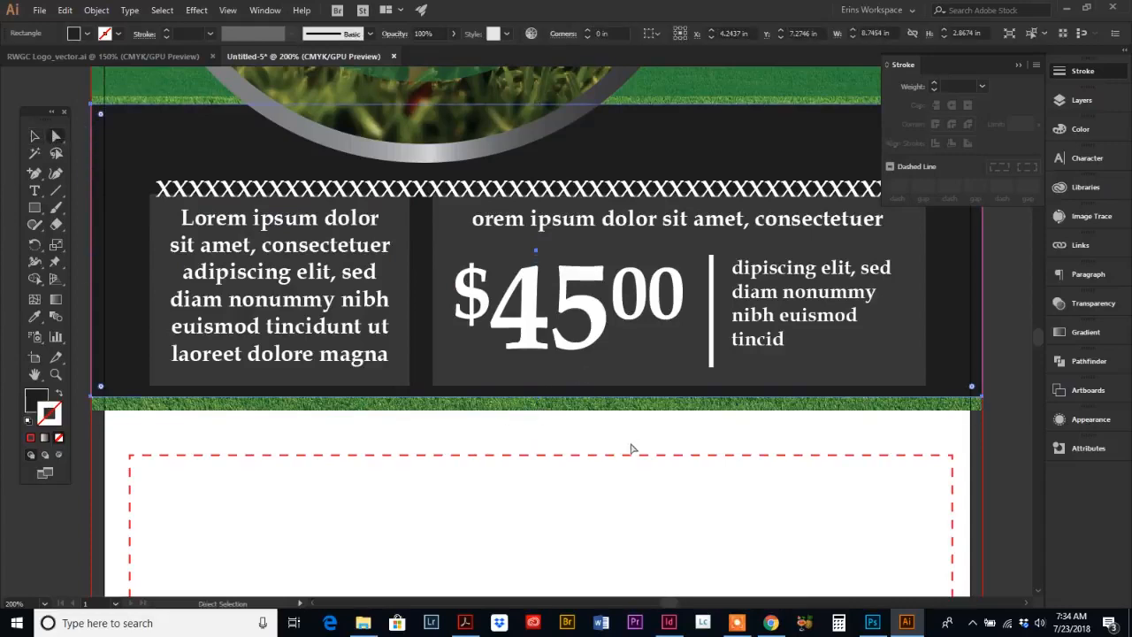
left_click(547, 414)
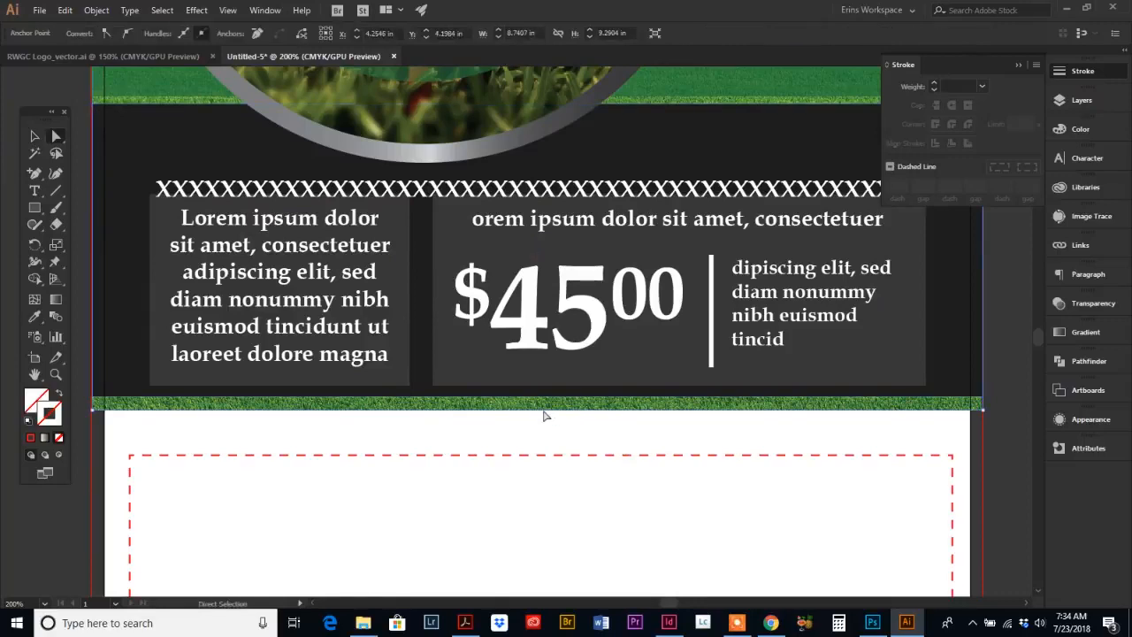
left_click_drag(543, 413, 544, 391)
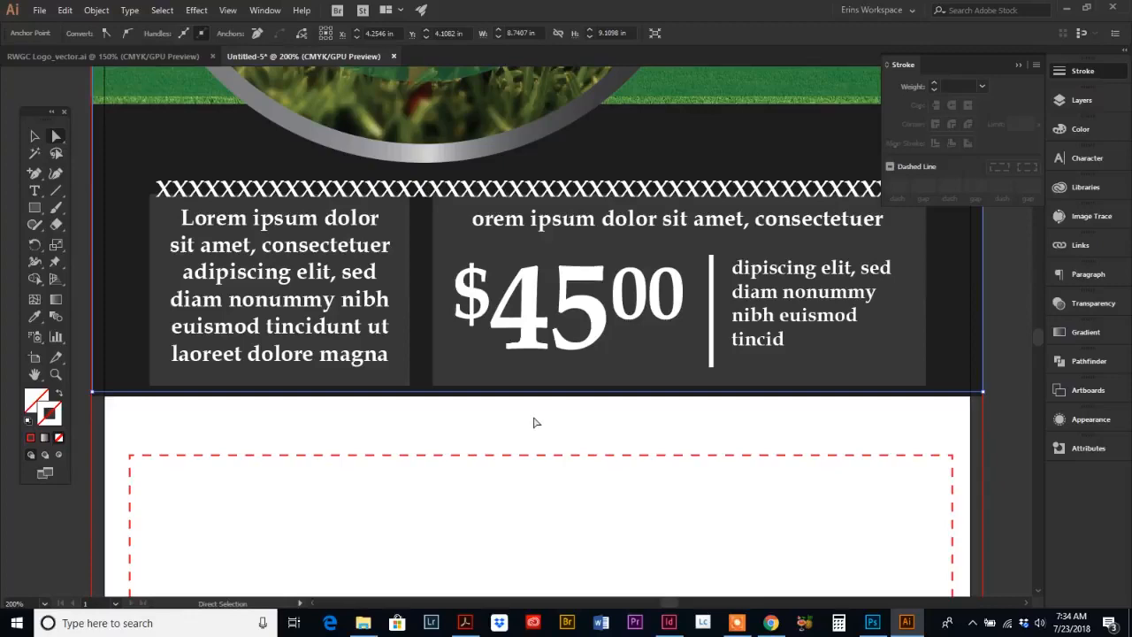
Step: Select the circular golf image and its title elements and nudge them up
scroll(533, 422, "up", 5)
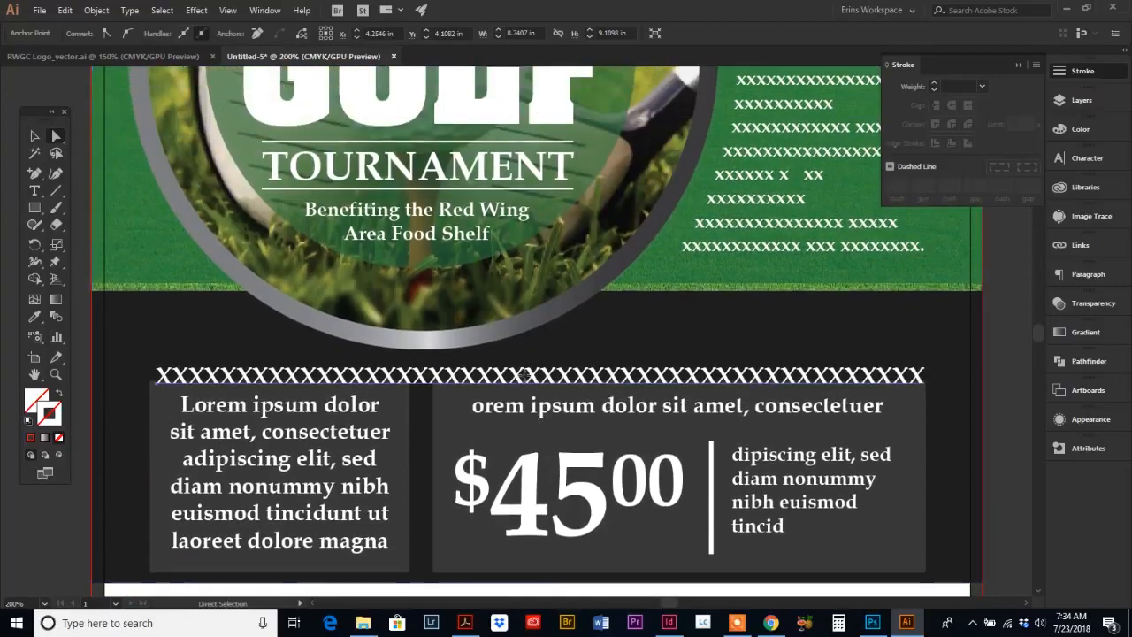
left_click(524, 375)
scroll(524, 376, "up", 2)
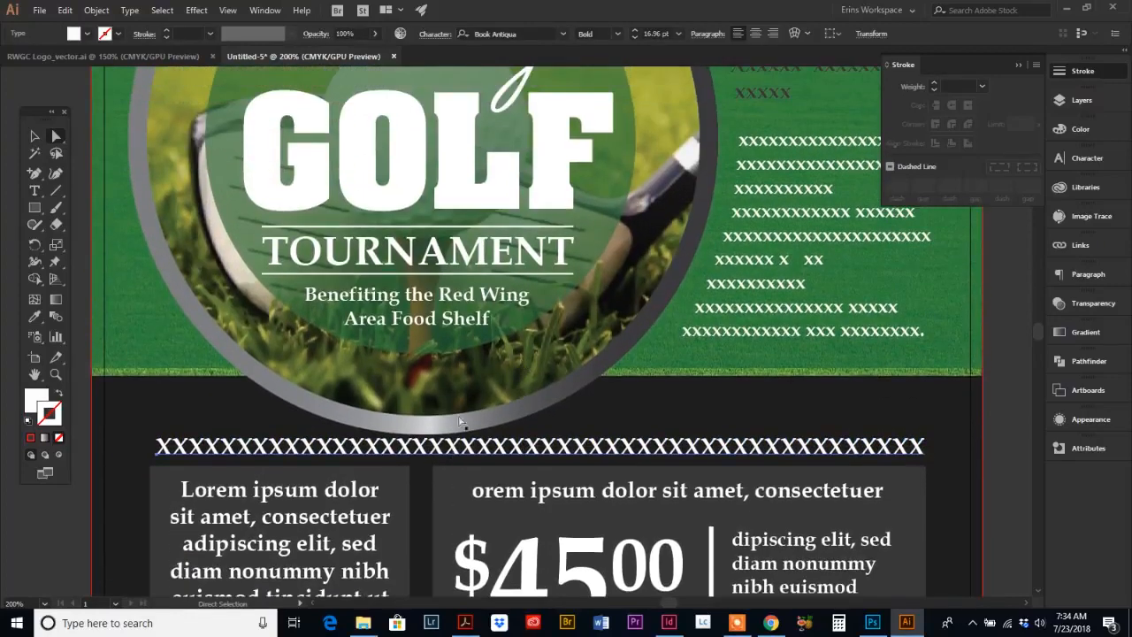
scroll(460, 423, "up", 2)
scroll(425, 392, "up", 4)
left_click(57, 376)
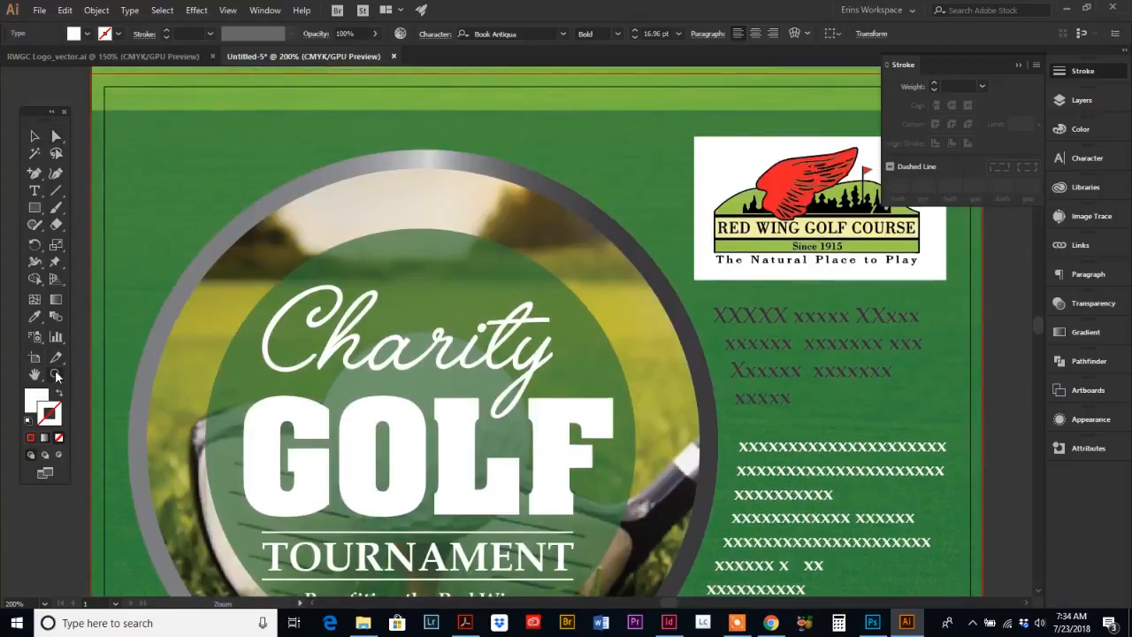
left_click(567, 430, "alt")
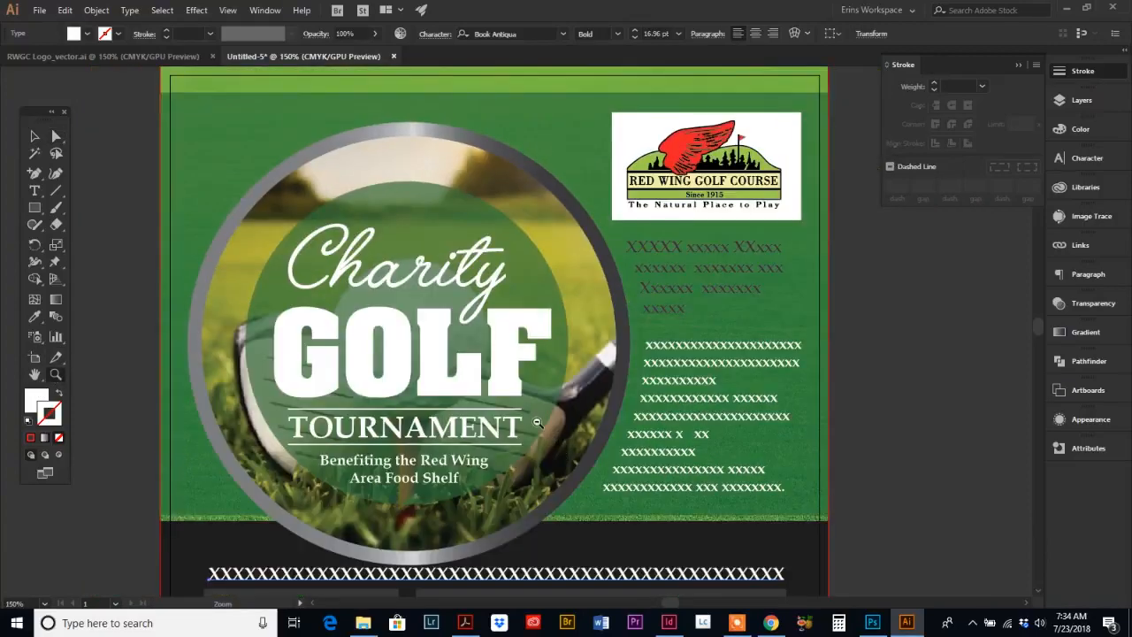
left_click(537, 422, "alt")
left_click(34, 136)
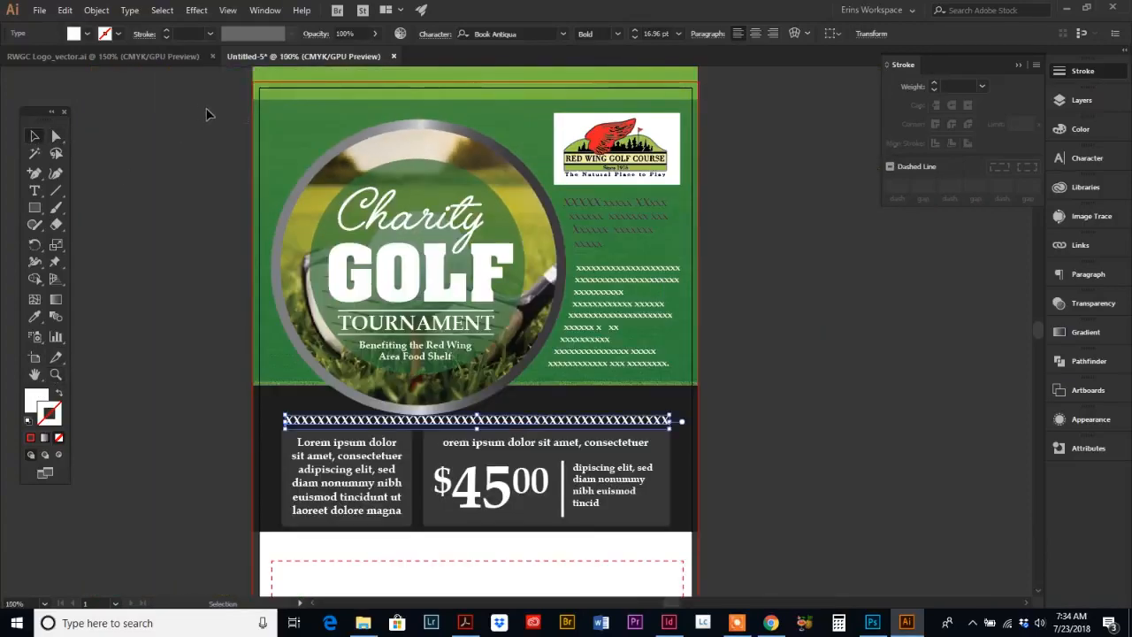
left_click_drag(201, 107, 526, 397)
scroll(213, 152, "up", 1)
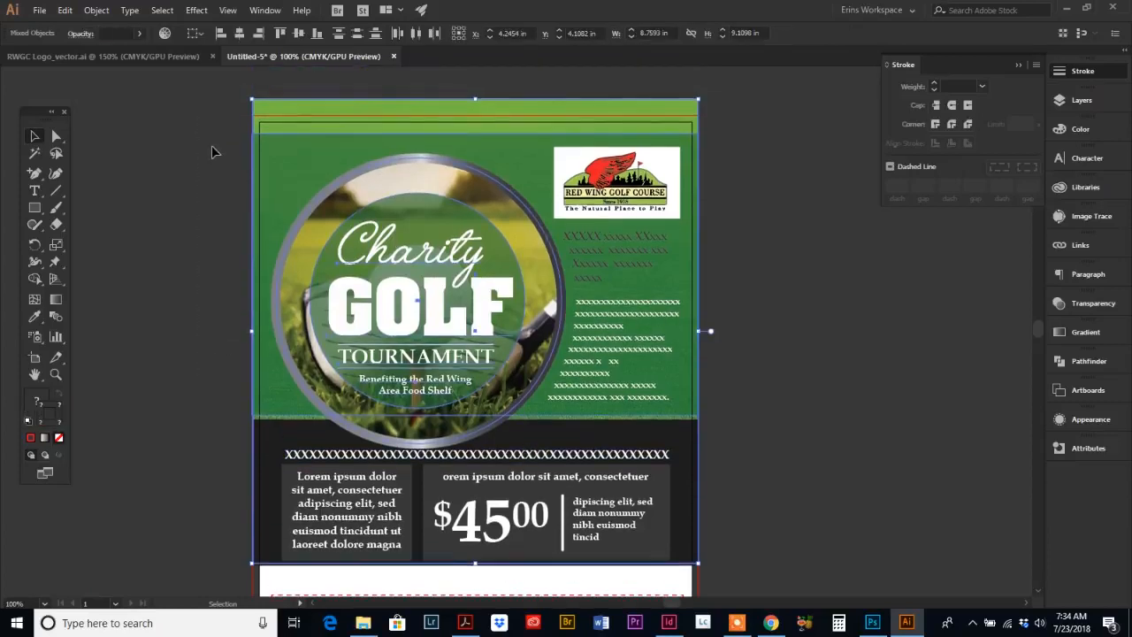
left_click(279, 161, "shift")
left_click(269, 117, "shift")
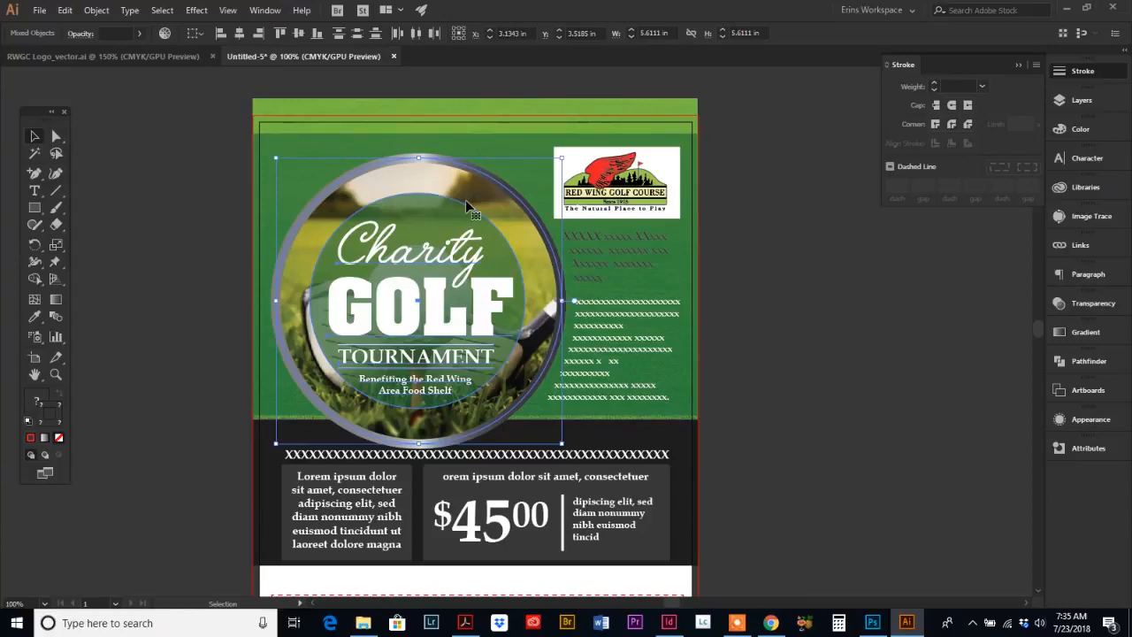
key("shift+Up")
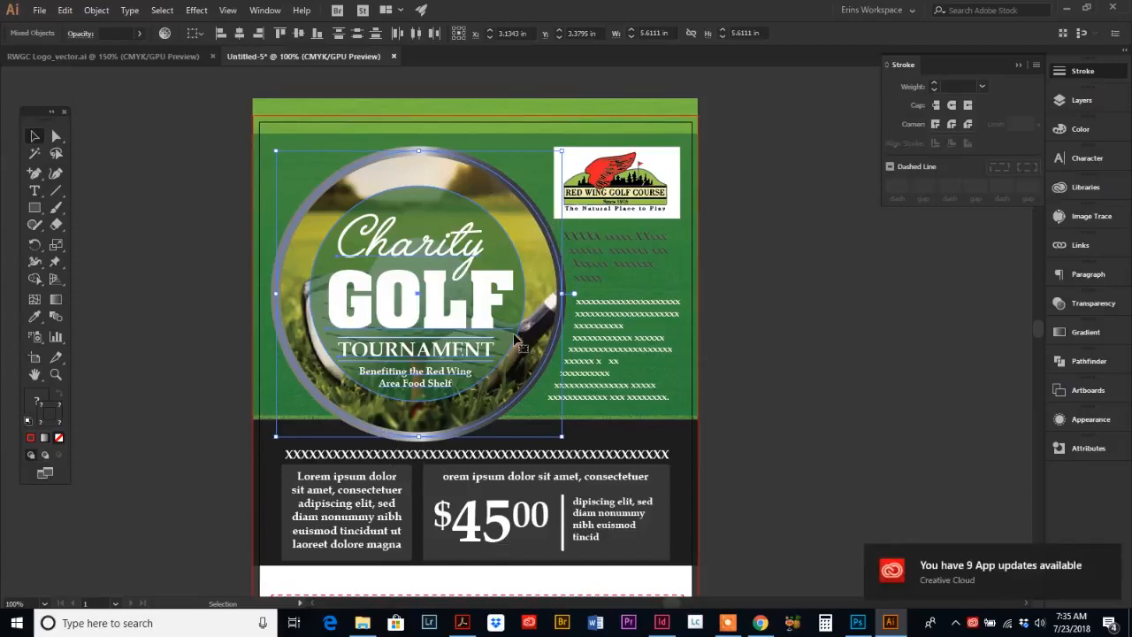
Step: Group the selected circular image and title elements
scroll(517, 342, "down", 1)
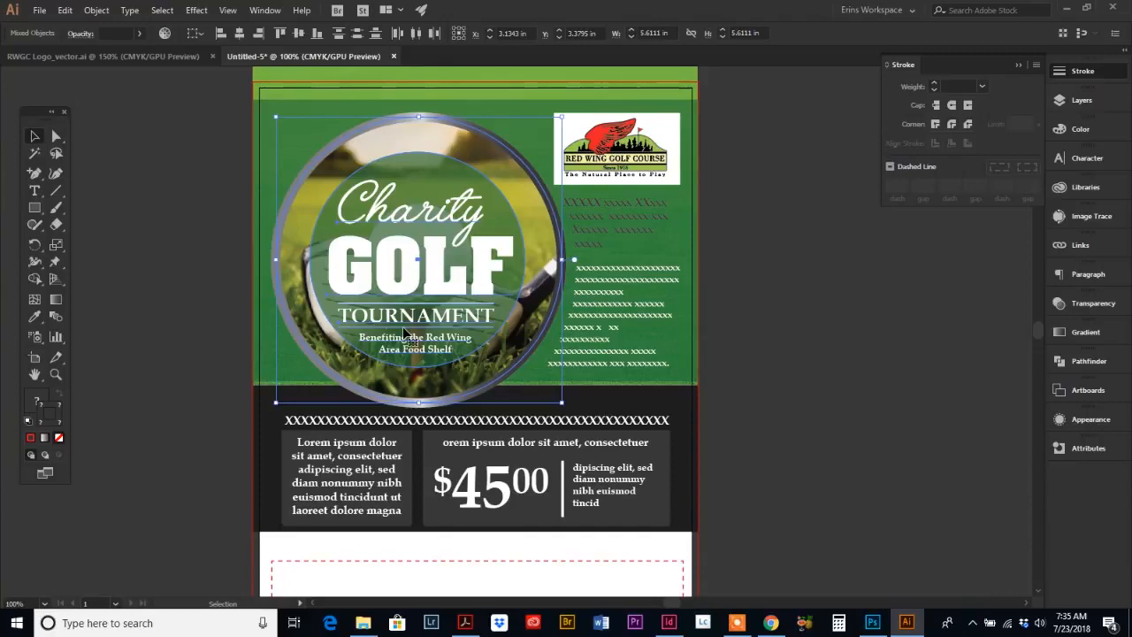
left_click(96, 11)
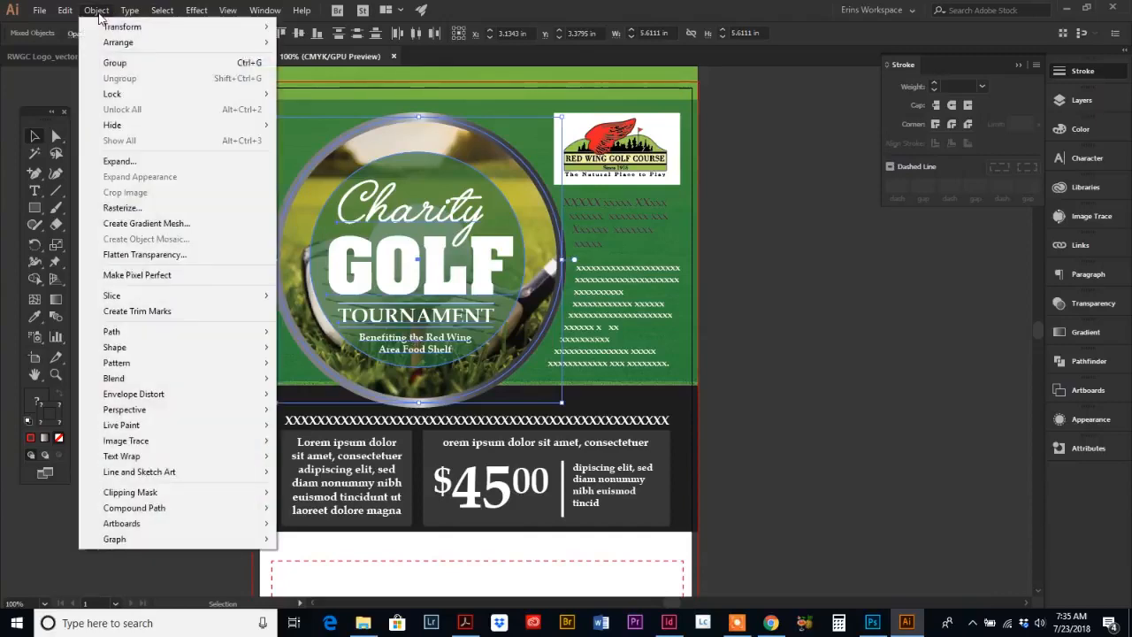
left_click(115, 63)
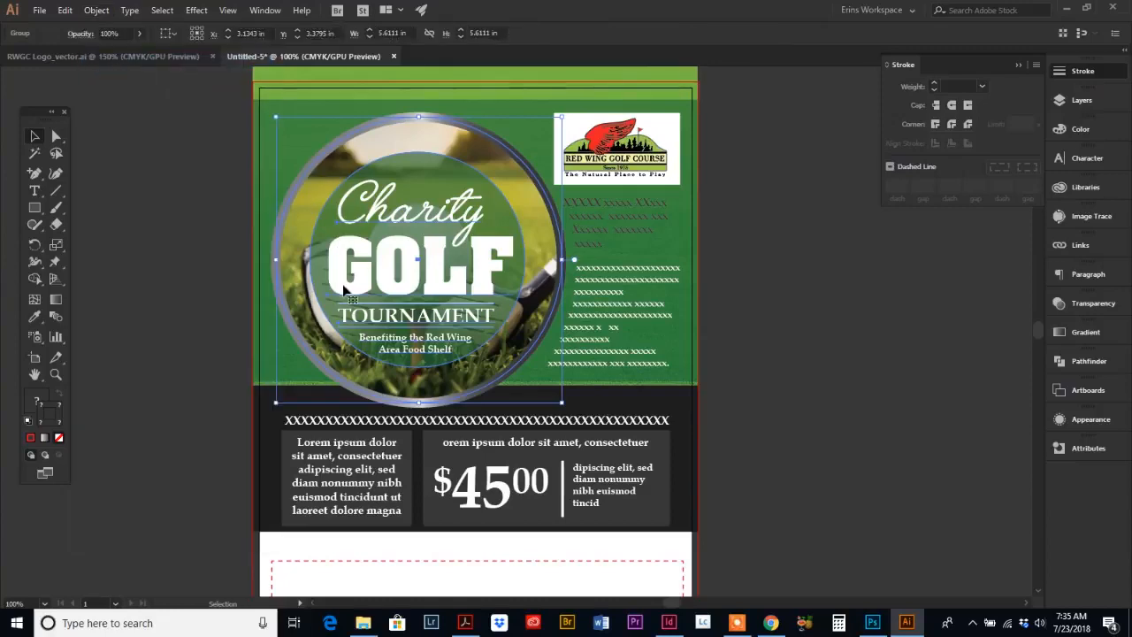
Step: Select the grouped circular image and titles and nudge it slightly downward
left_click(168, 285)
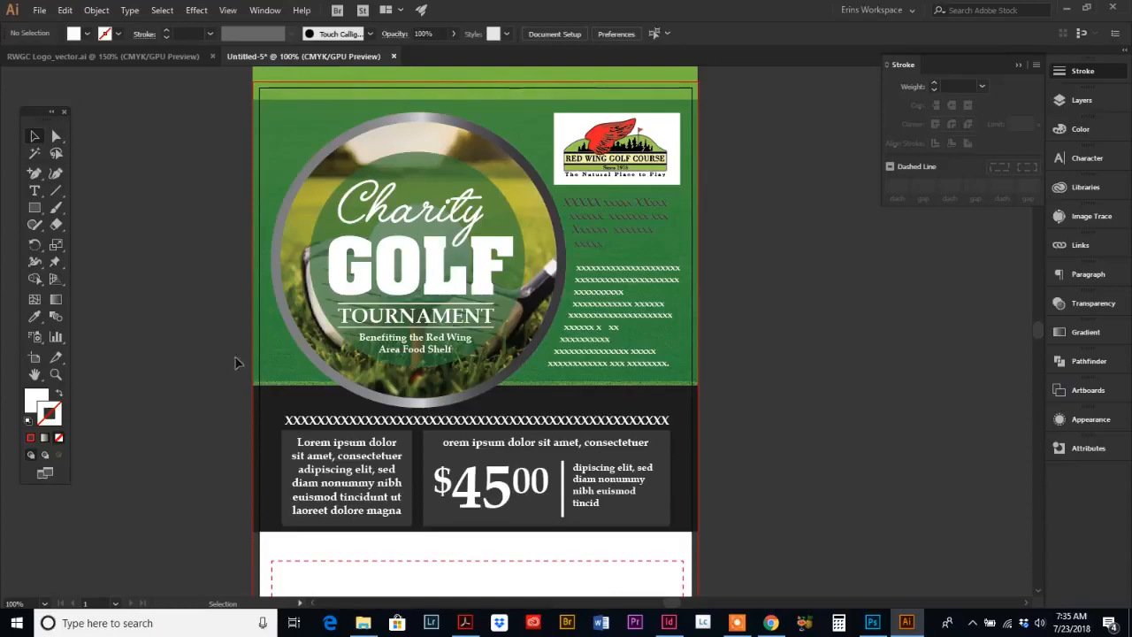
left_click(461, 298)
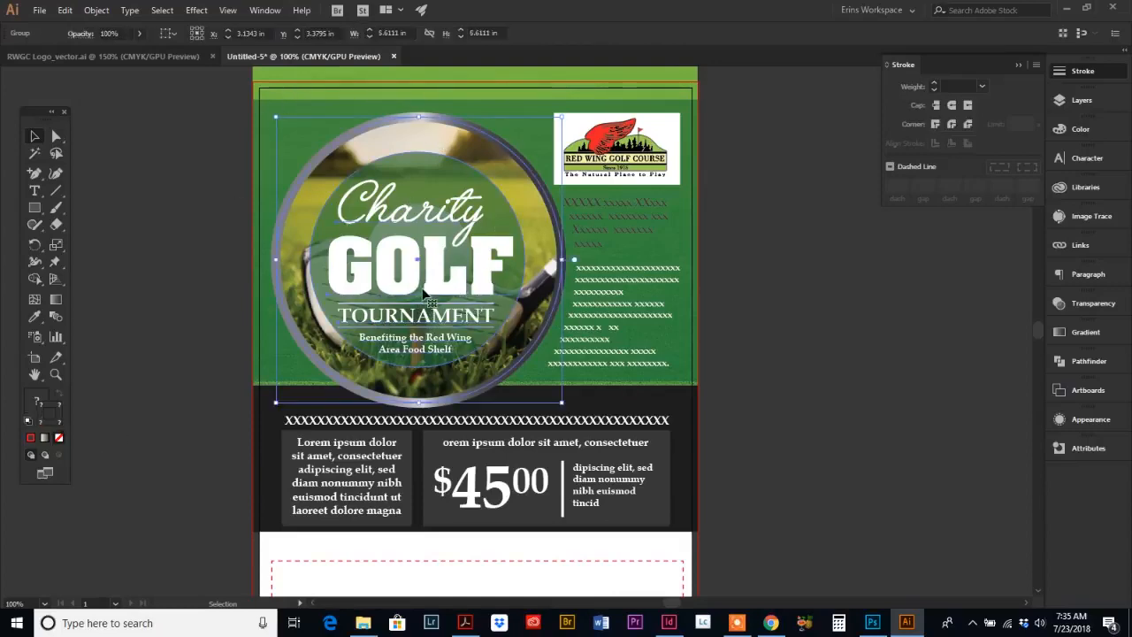
left_click_drag(398, 265, 402, 299)
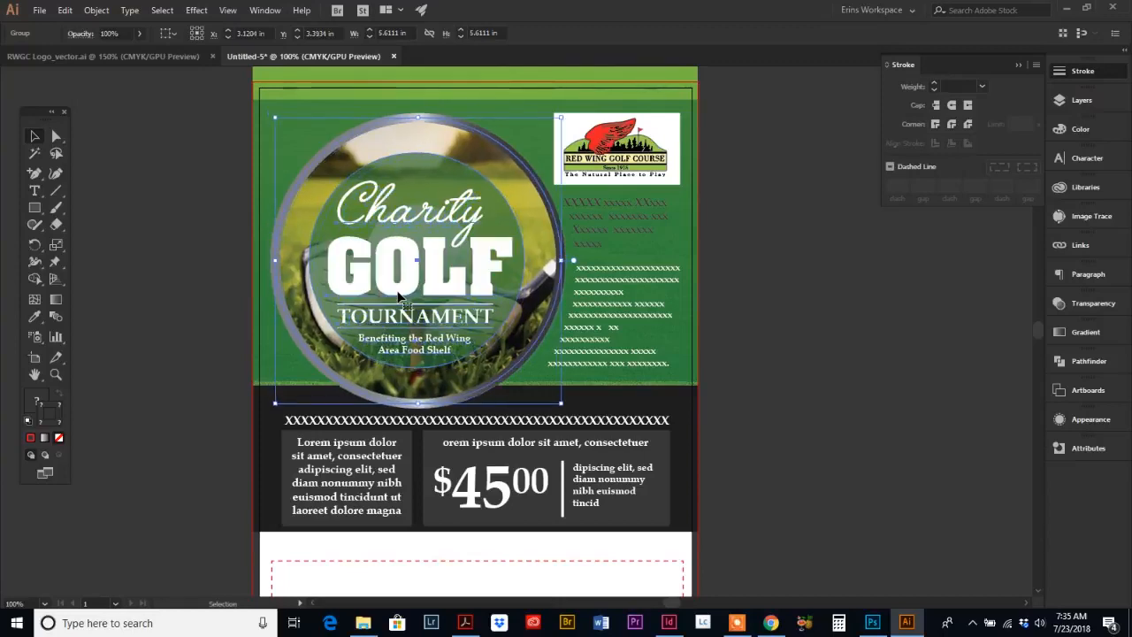
Step: Reshape the right-hand area text frame by moving its left-side anchor points so the text follows the circle's edge
left_click(591, 287)
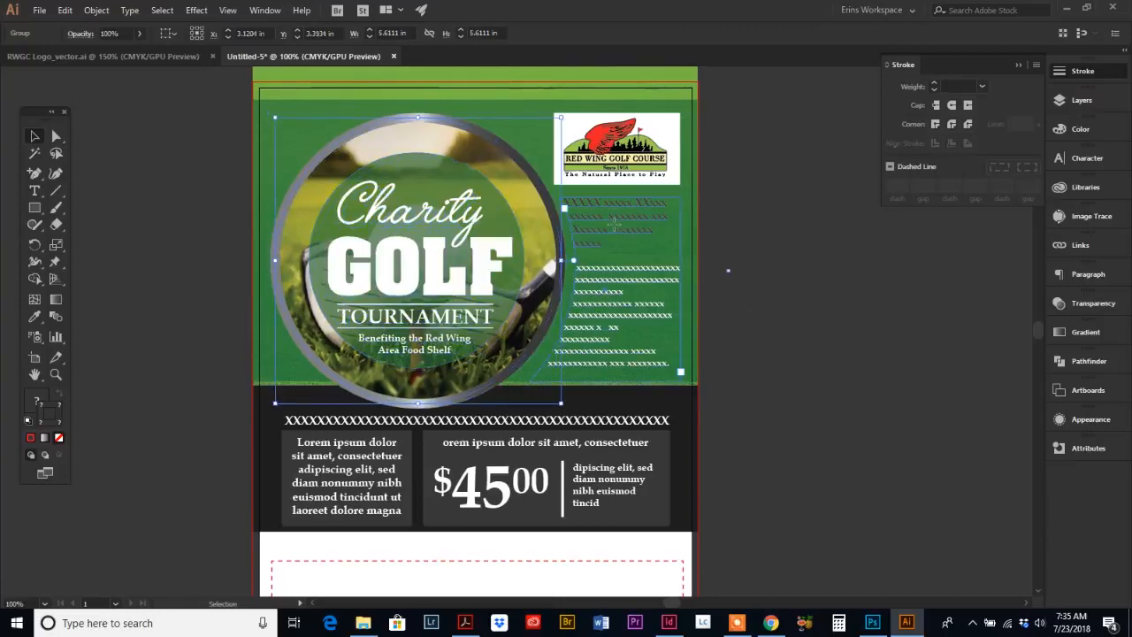
left_click(56, 136)
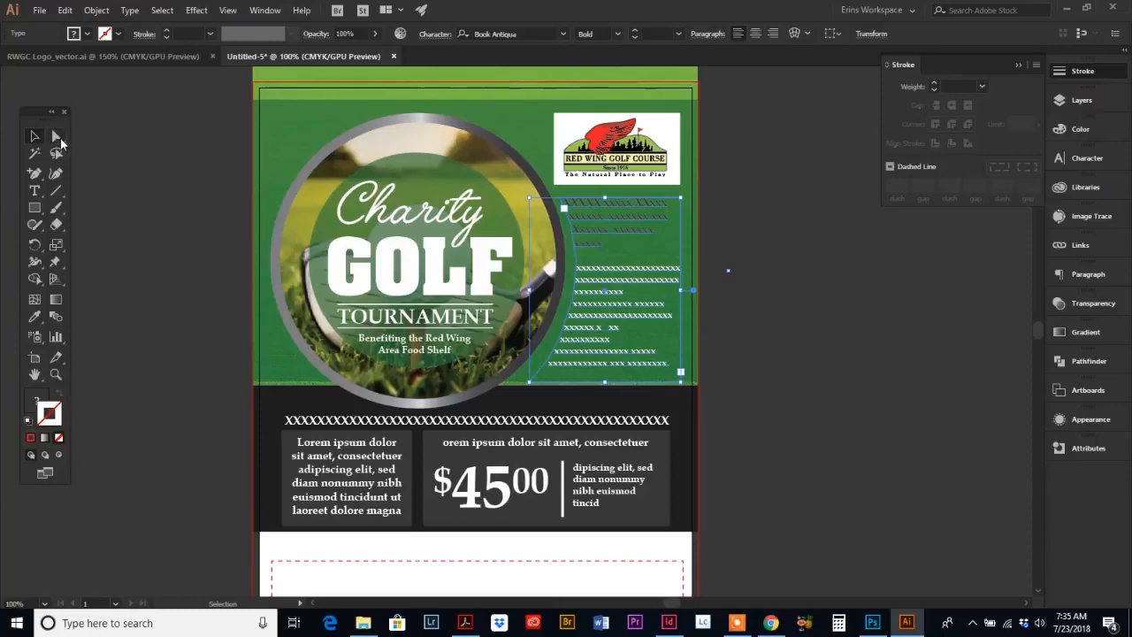
left_click(576, 389)
left_click(548, 363)
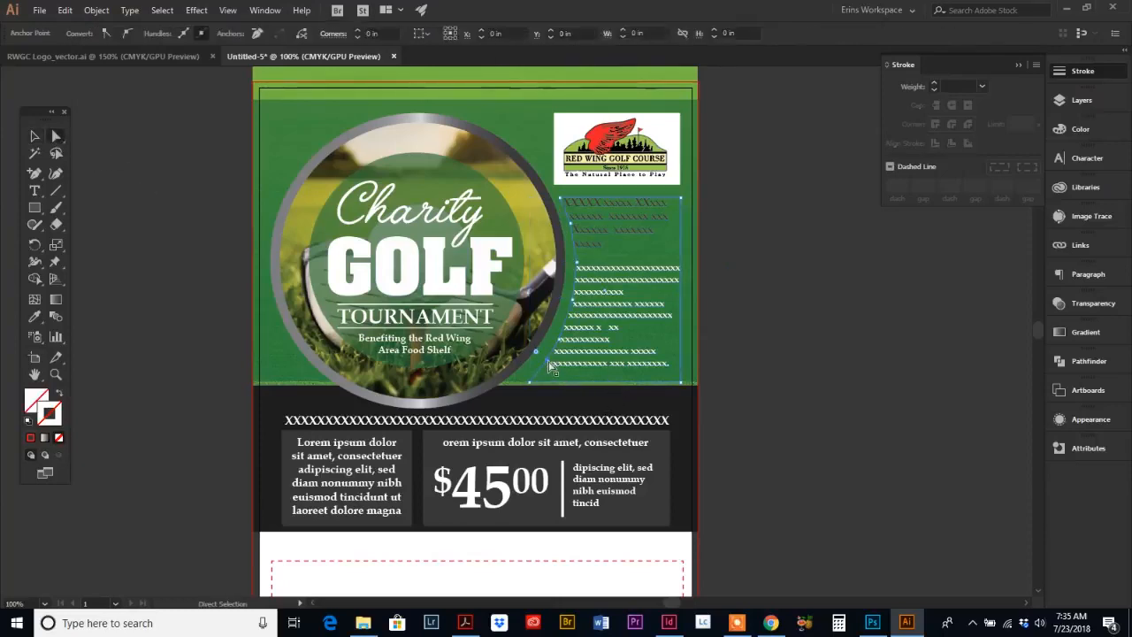
left_click_drag(547, 362, 546, 326)
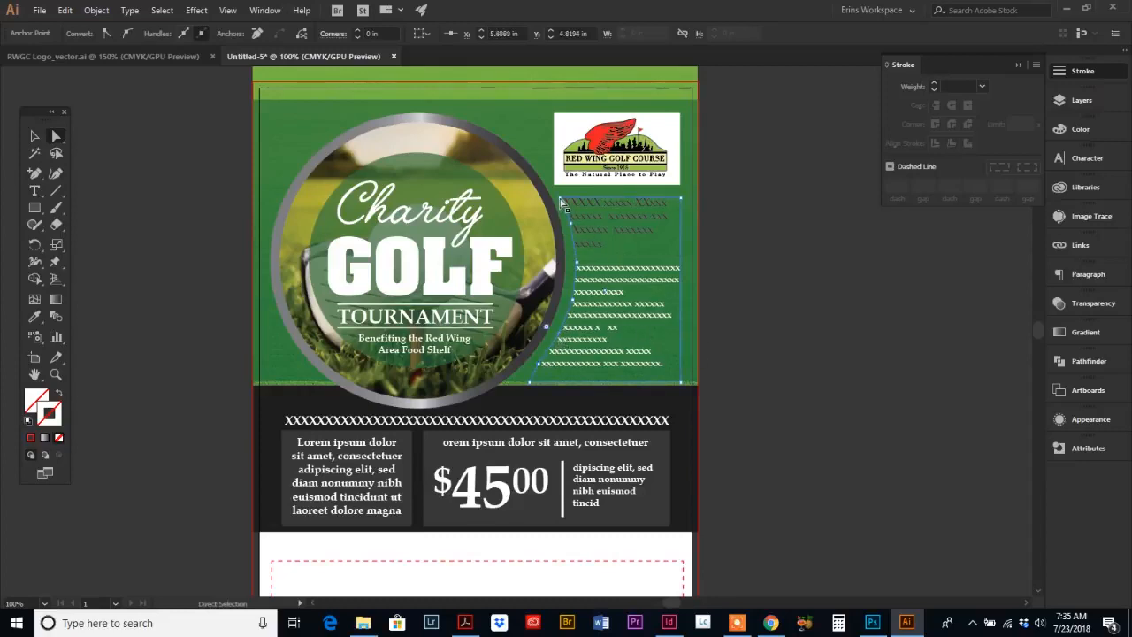
left_click_drag(560, 202, 575, 205)
left_click(712, 413)
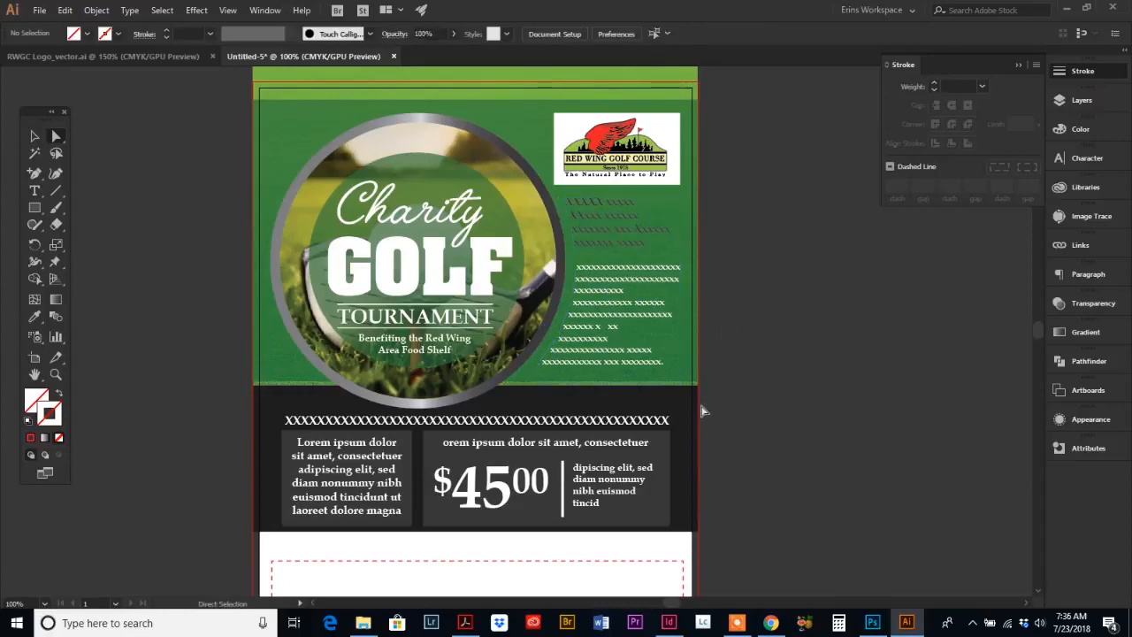
Step: Raise the top edge of the dashed registration rectangle closer to the dark band
scroll(485, 374, "down", 2)
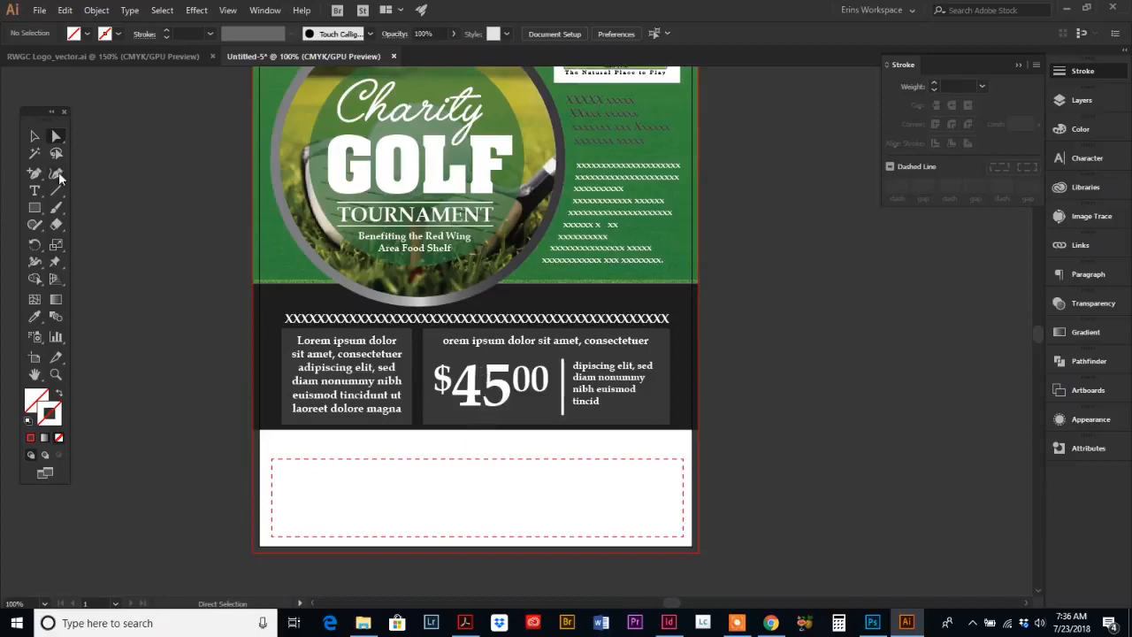
left_click(36, 137)
scroll(428, 493, "down", 2)
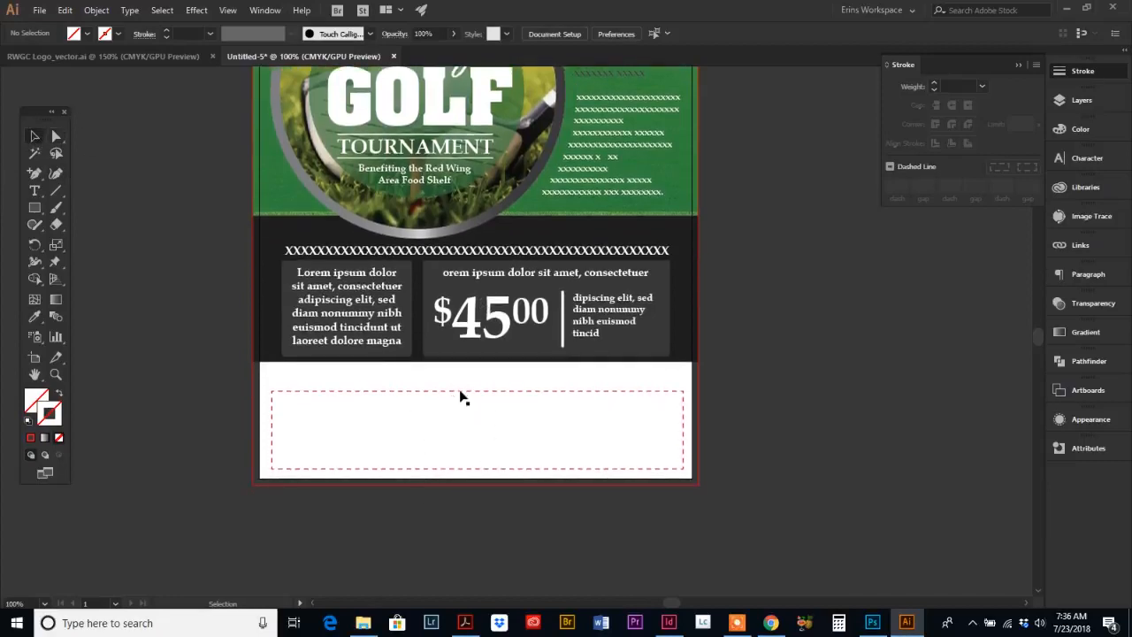
left_click(459, 391)
left_click_drag(477, 390, 477, 375)
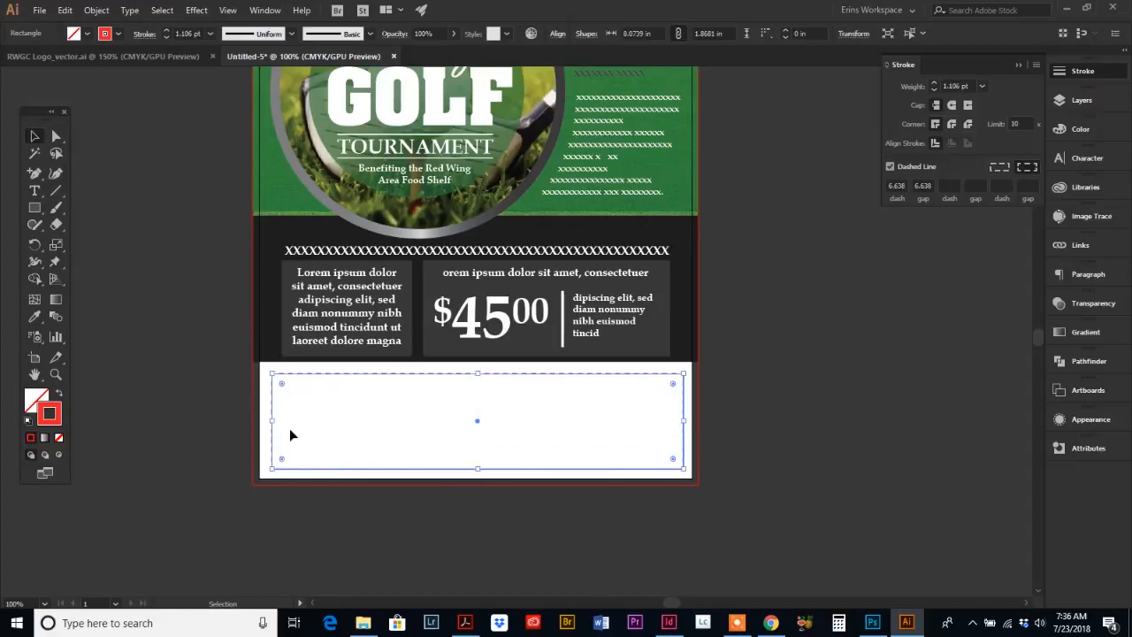
left_click(198, 393)
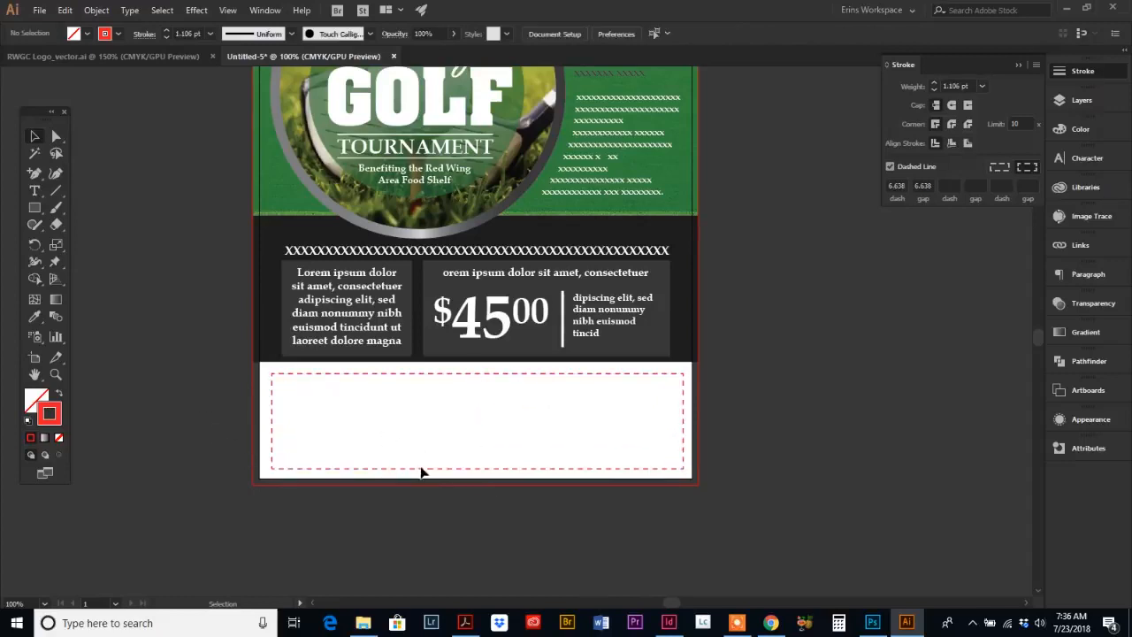
Step: Consulting the reference flyer, draw a stroke-less header rectangle about 4 in by 0.42 in at the dashed form's upper left
left_click(466, 622)
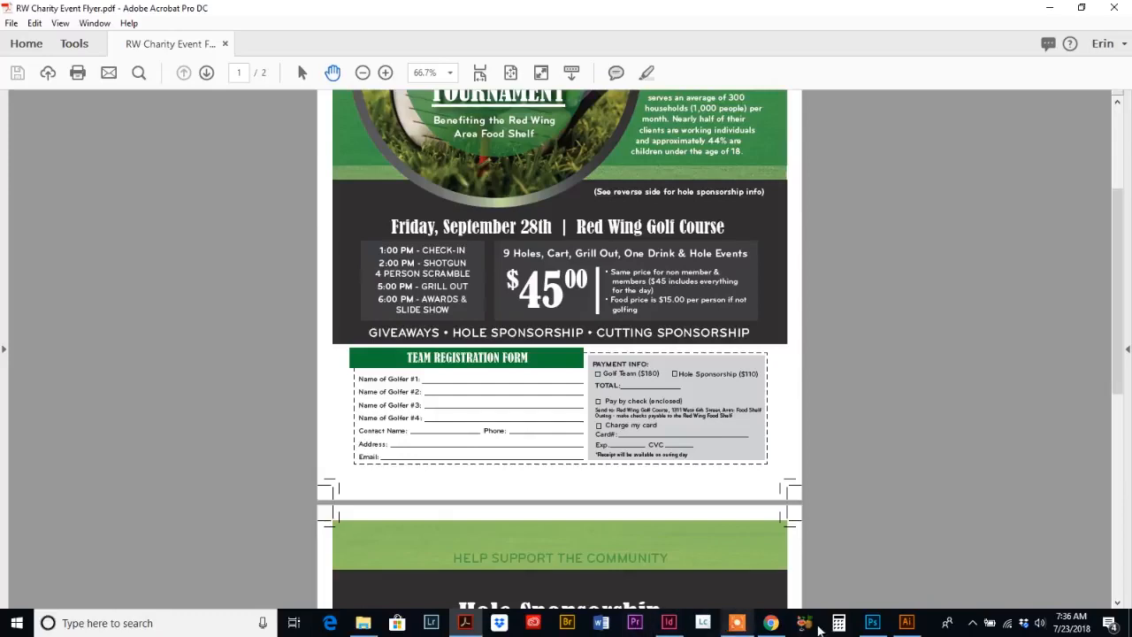
left_click(907, 623)
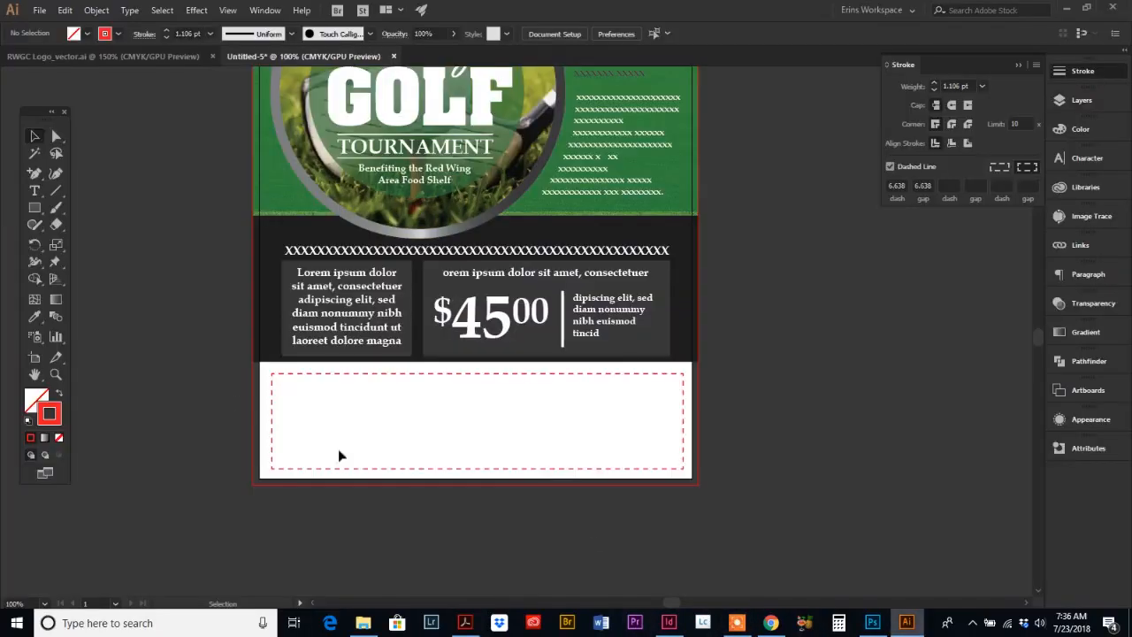
left_click(45, 212)
left_click_drag(280, 370, 486, 391)
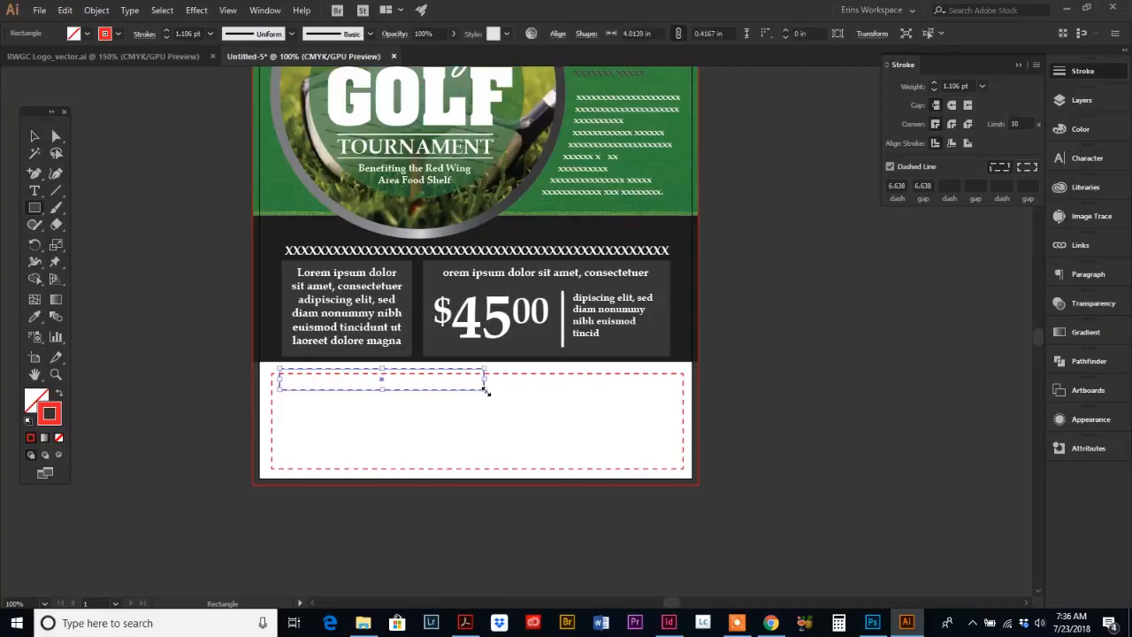
left_click(59, 439)
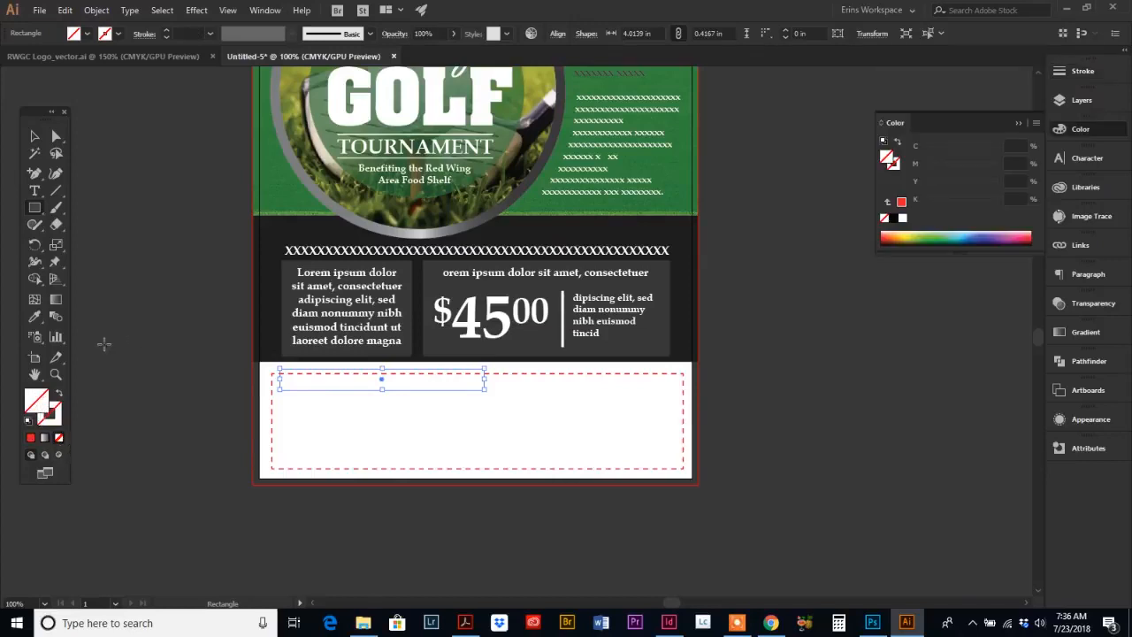
Step: Fill the header rectangle by sampling the green band's color with the Eyedropper
scroll(177, 381, "up", 5)
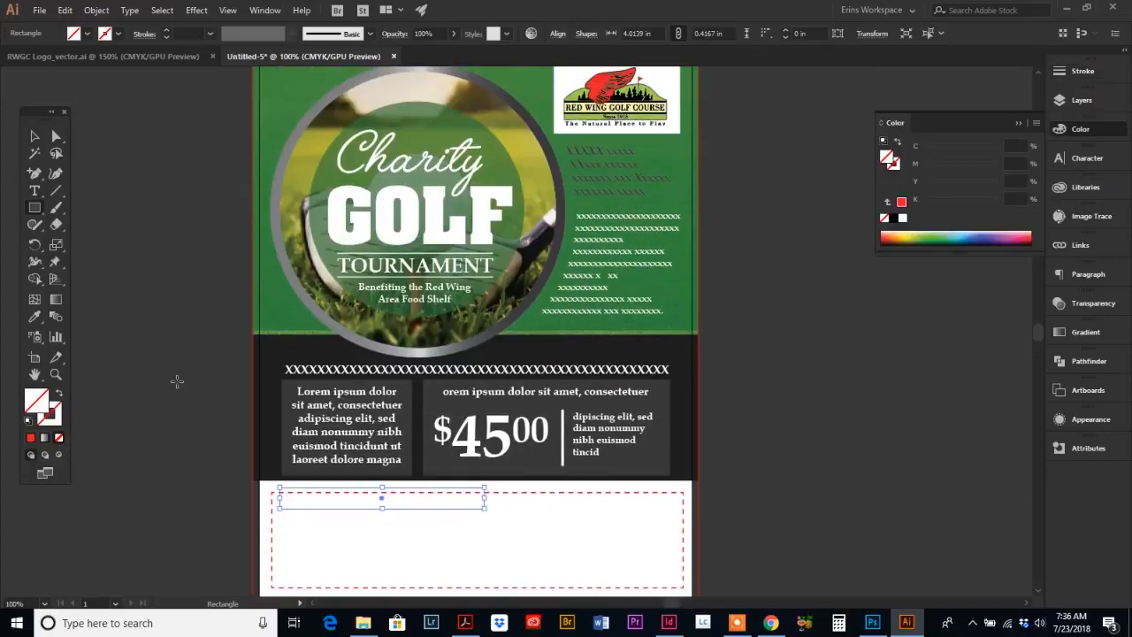
left_click(37, 317)
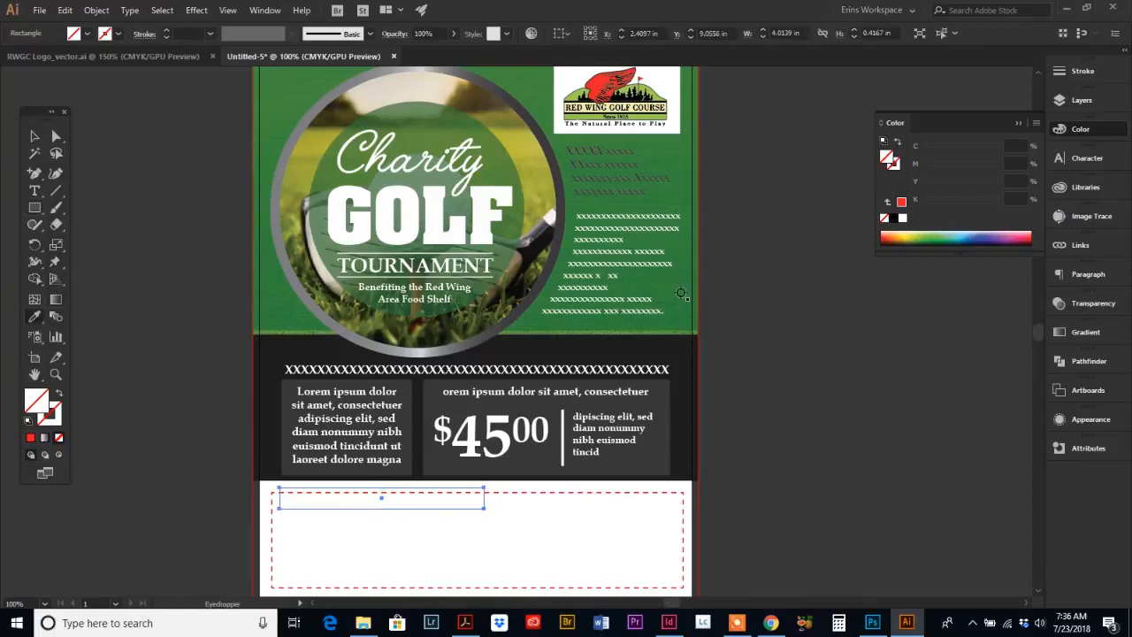
scroll(316, 145, "up", 1)
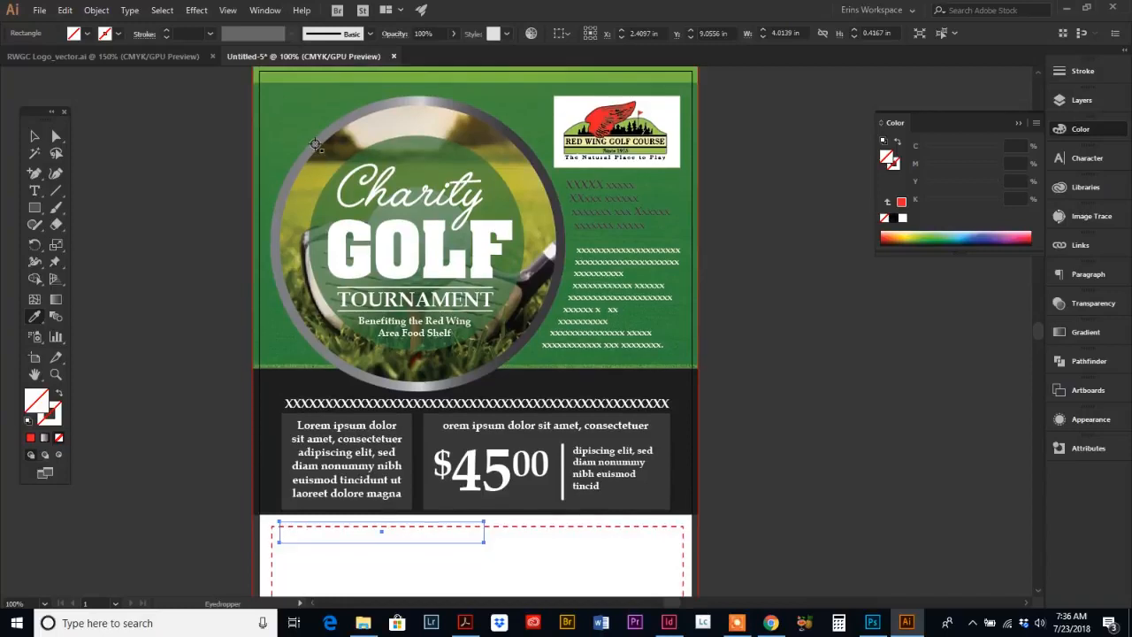
left_click(274, 112)
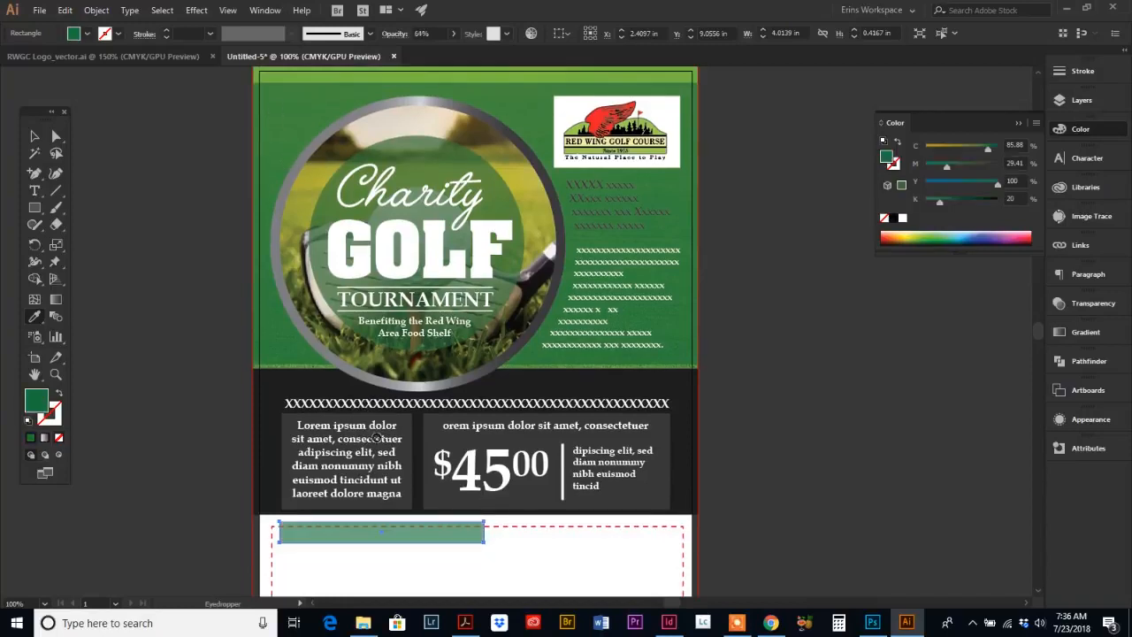
Step: Set the header rectangle's opacity to 100%
scroll(372, 434, "down", 4)
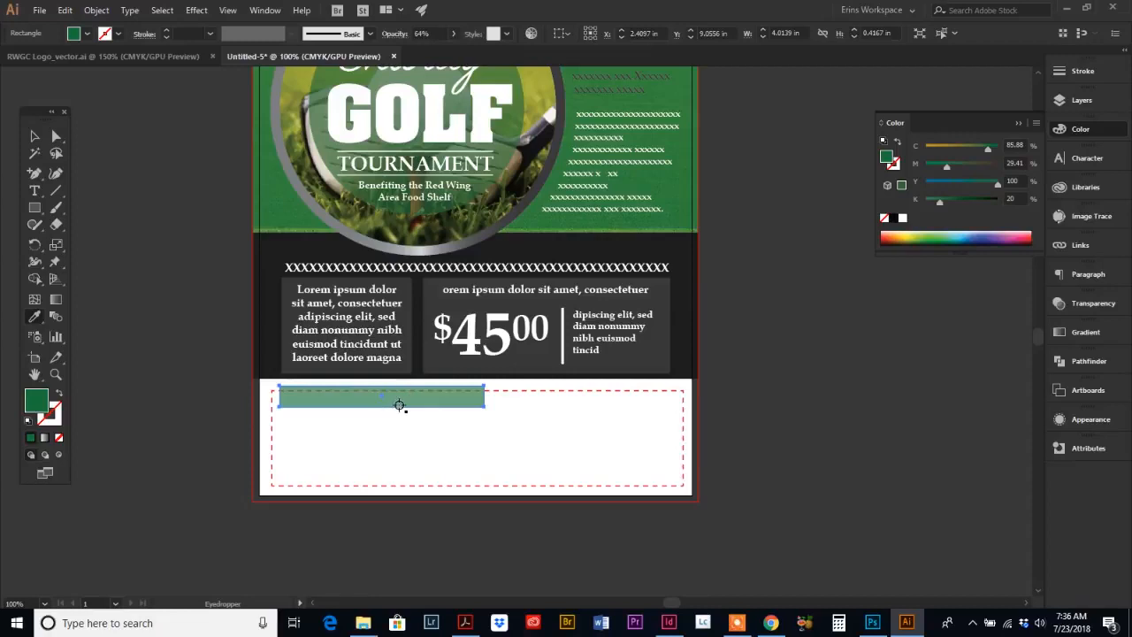
left_click(1076, 305)
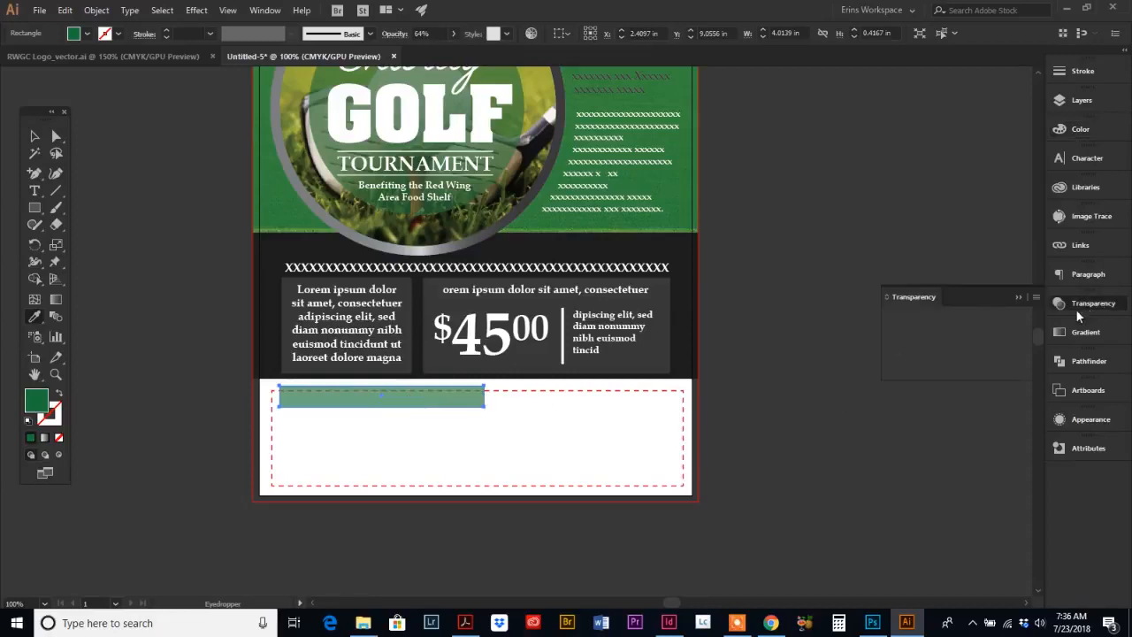
left_click(991, 318)
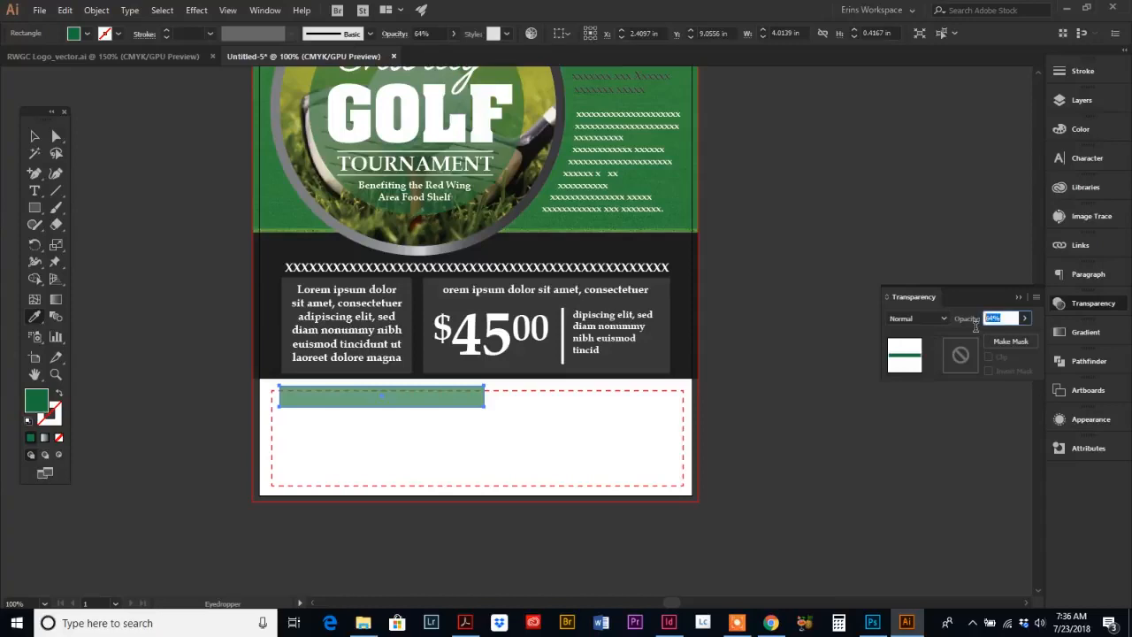
type("100")
key("Return")
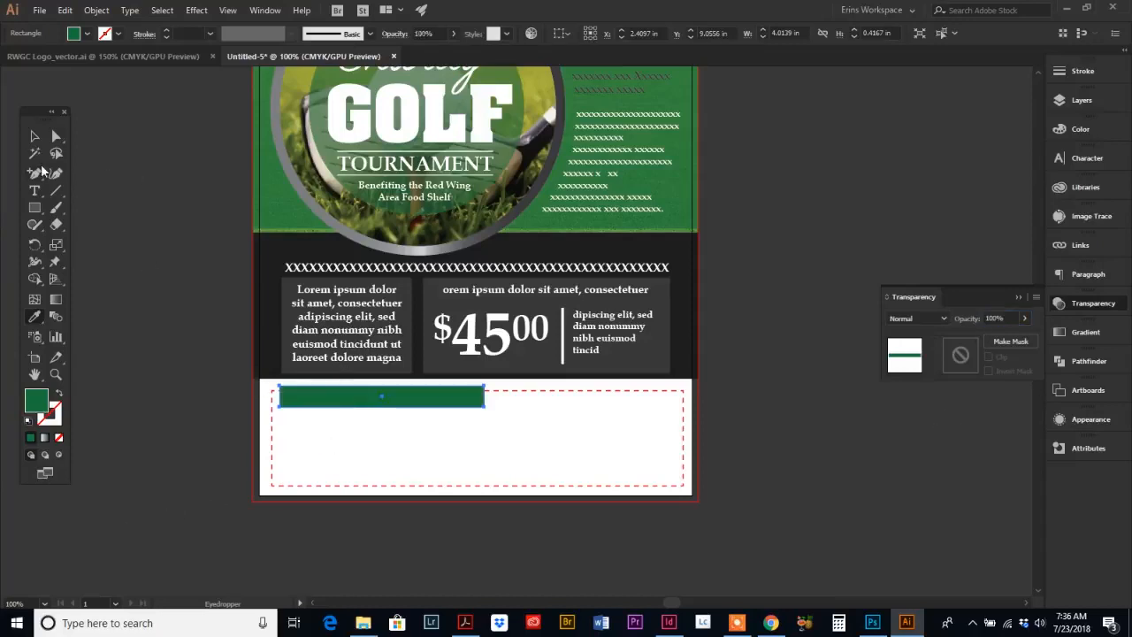
left_click(36, 138)
Step: Raise the bottom edge of the translucent green overlay slightly to line up with the dark band
scroll(122, 279, "up", 3)
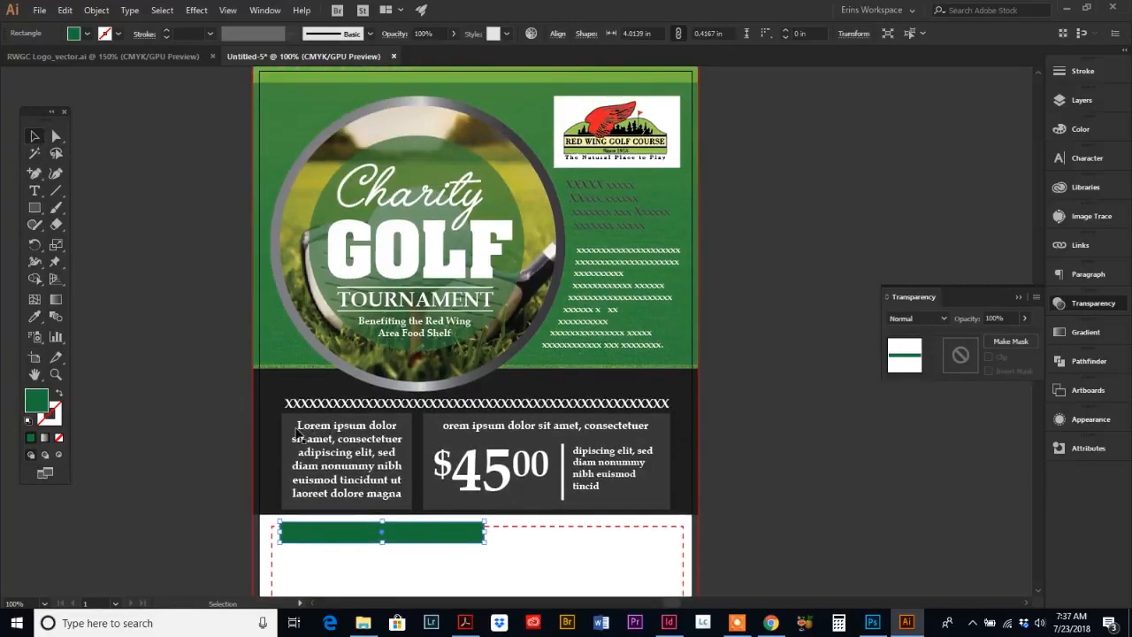
left_click(280, 340)
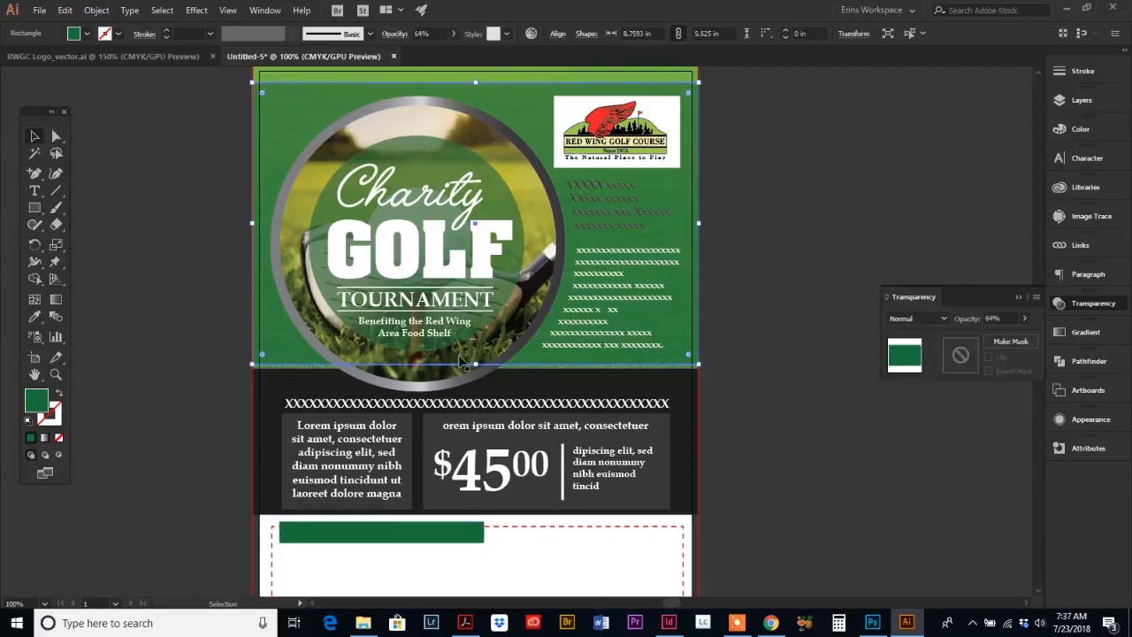
left_click_drag(476, 363, 476, 355)
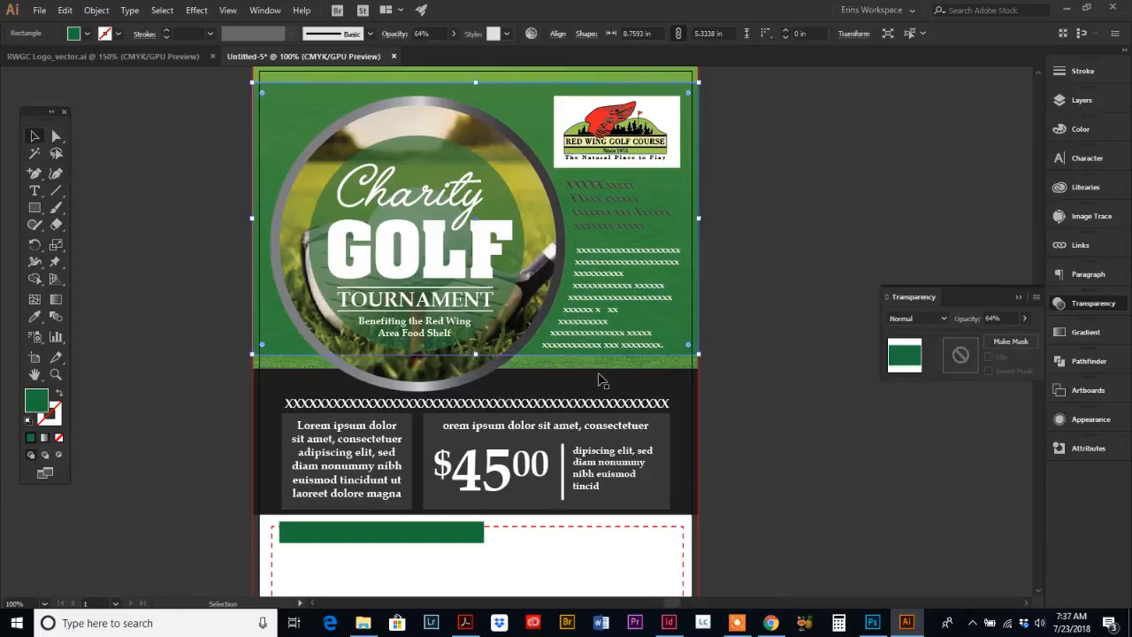
left_click(742, 369)
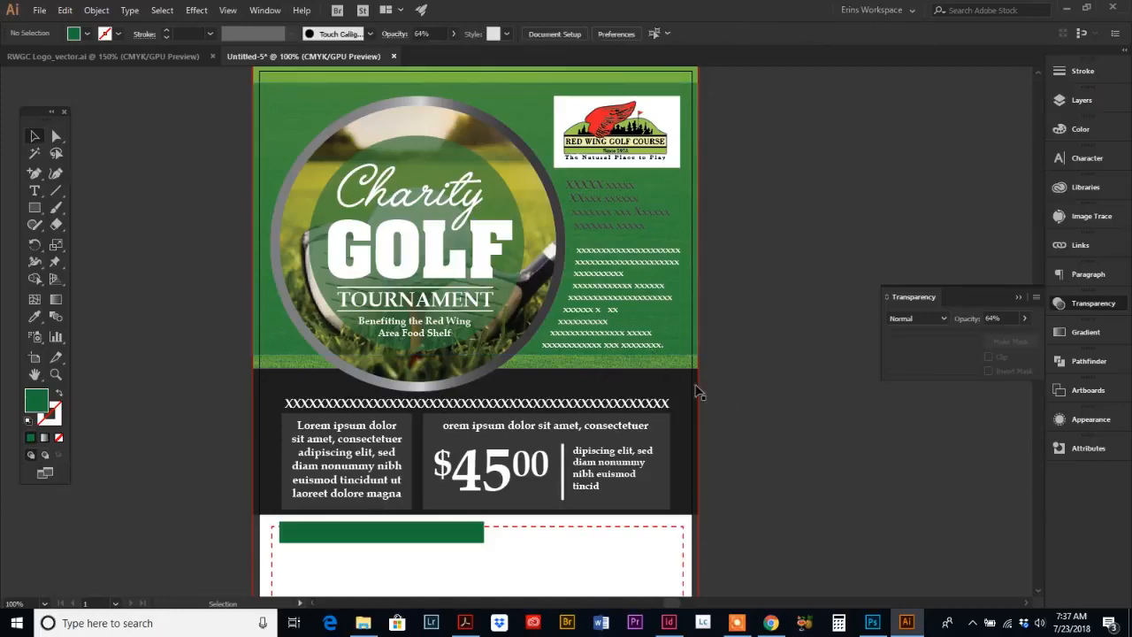
Step: Zoom into the form area and add the heading text TEAM REGISTRATION by the green header bar
scroll(724, 401, "down", 5)
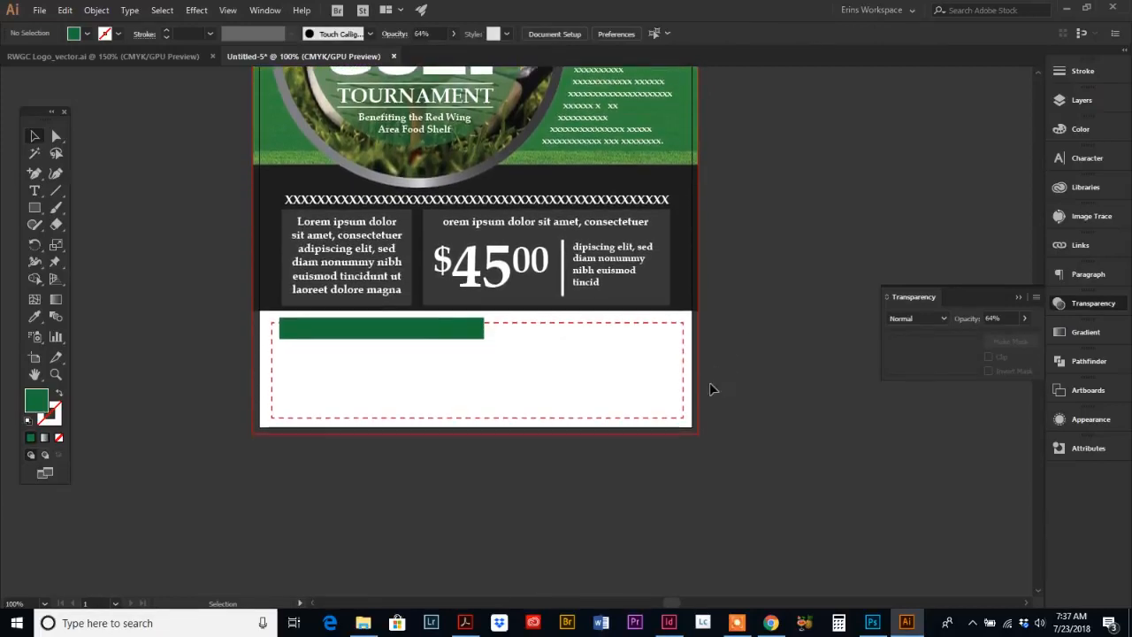
scroll(688, 385, "up", 1)
left_click(55, 376)
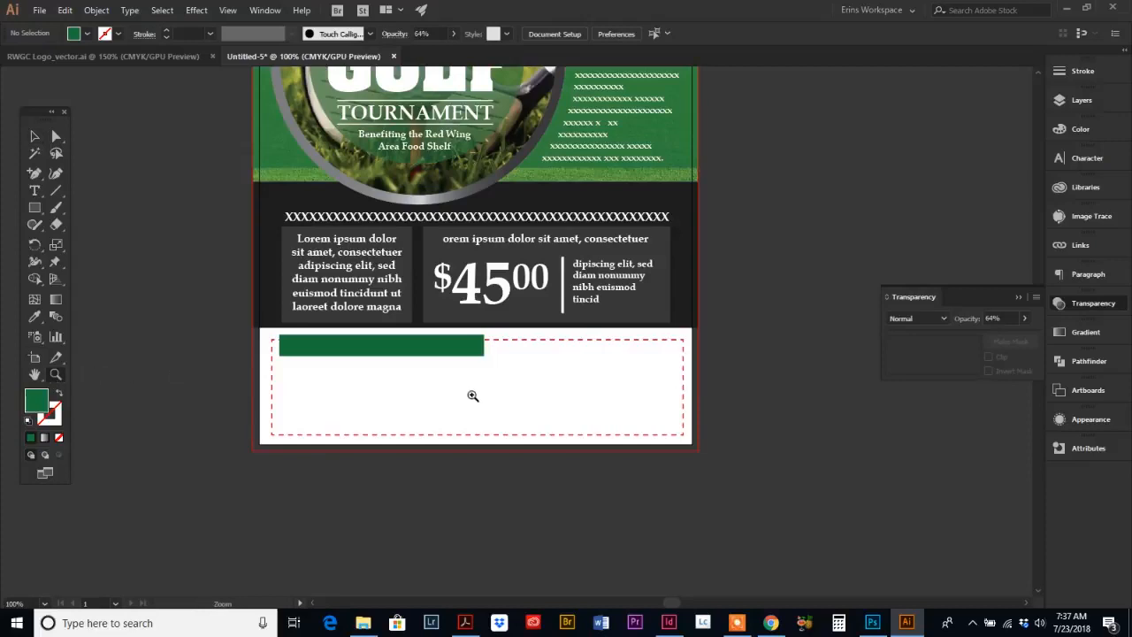
left_click(496, 380)
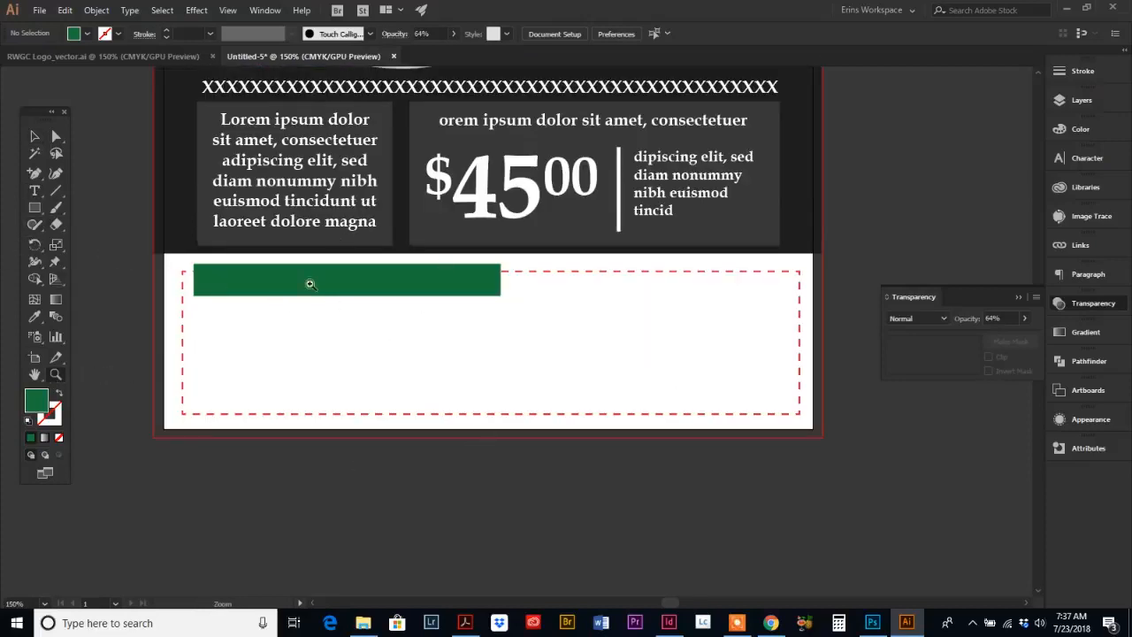
left_click(36, 196)
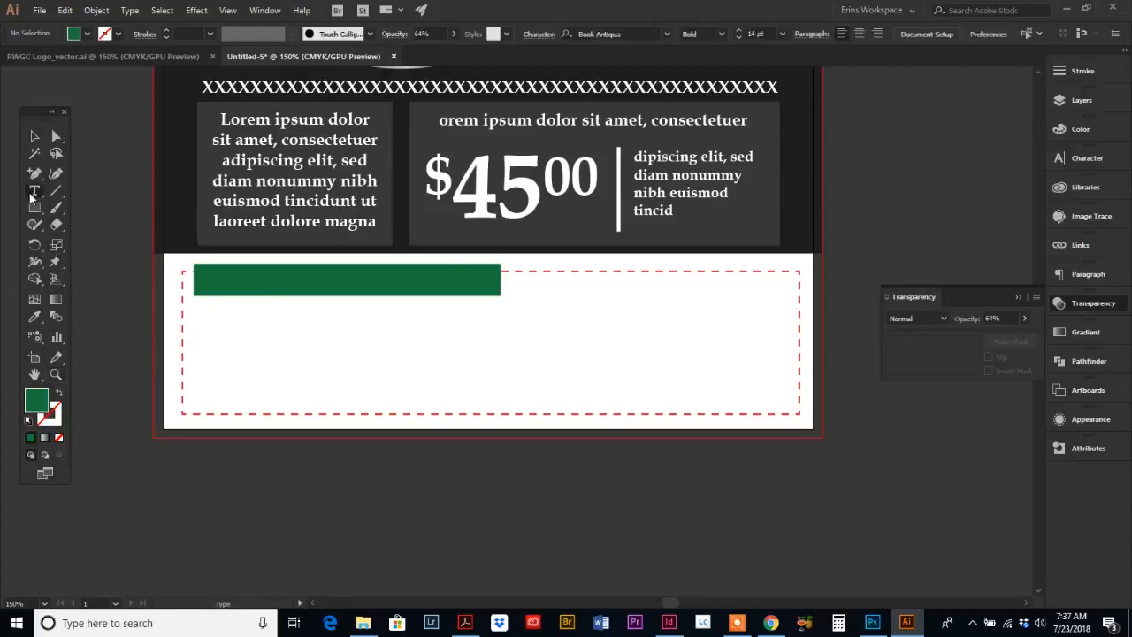
left_click(228, 285)
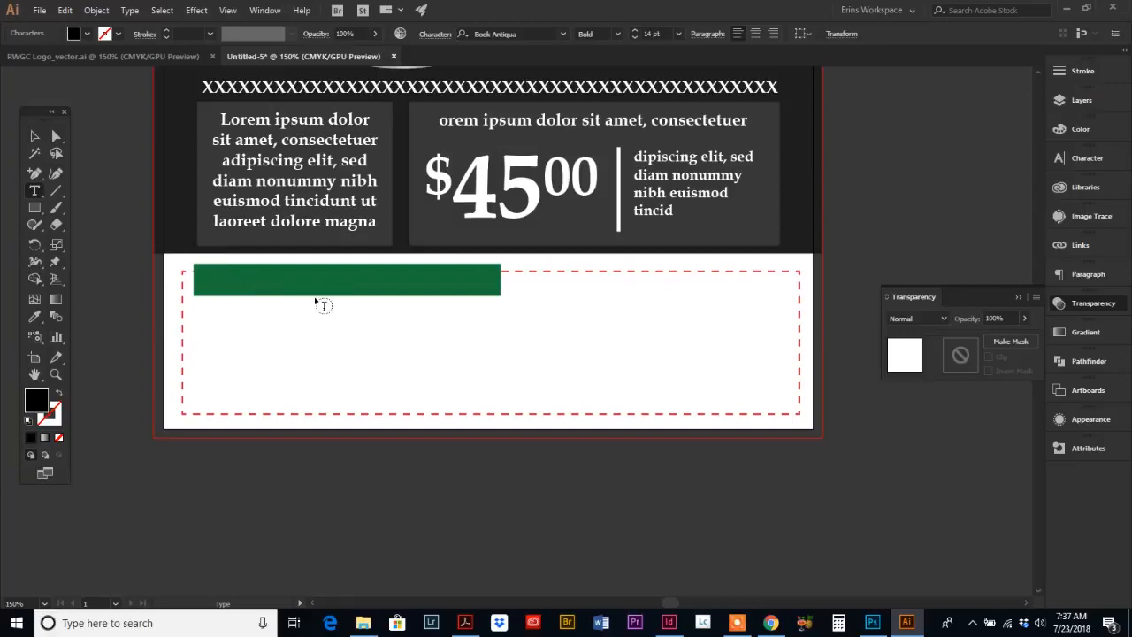
type("TEAM REGISTRATION")
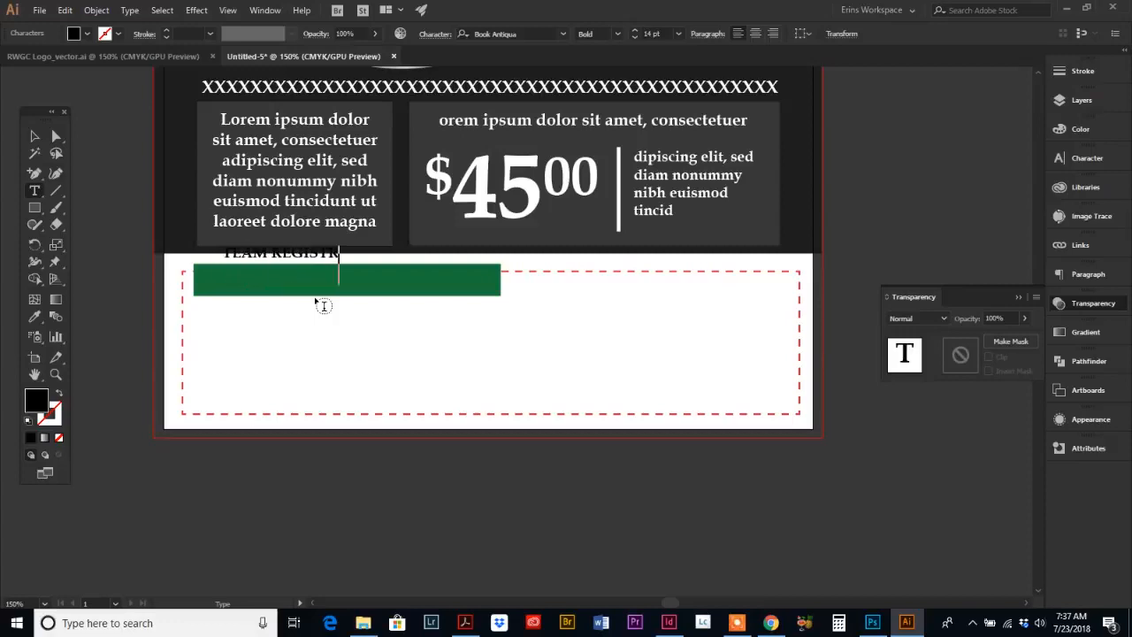
left_click(34, 138)
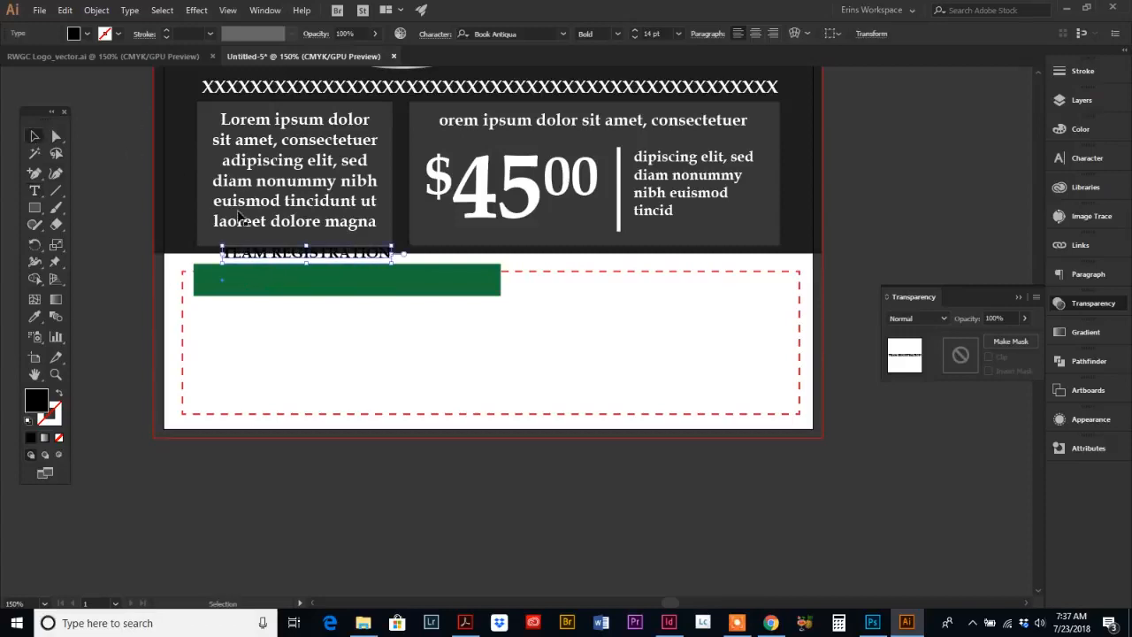
Step: Move the TEAM REGISTRATION heading onto the green header bar and scale it up to about 21.5 pt
left_click_drag(255, 254, 241, 275)
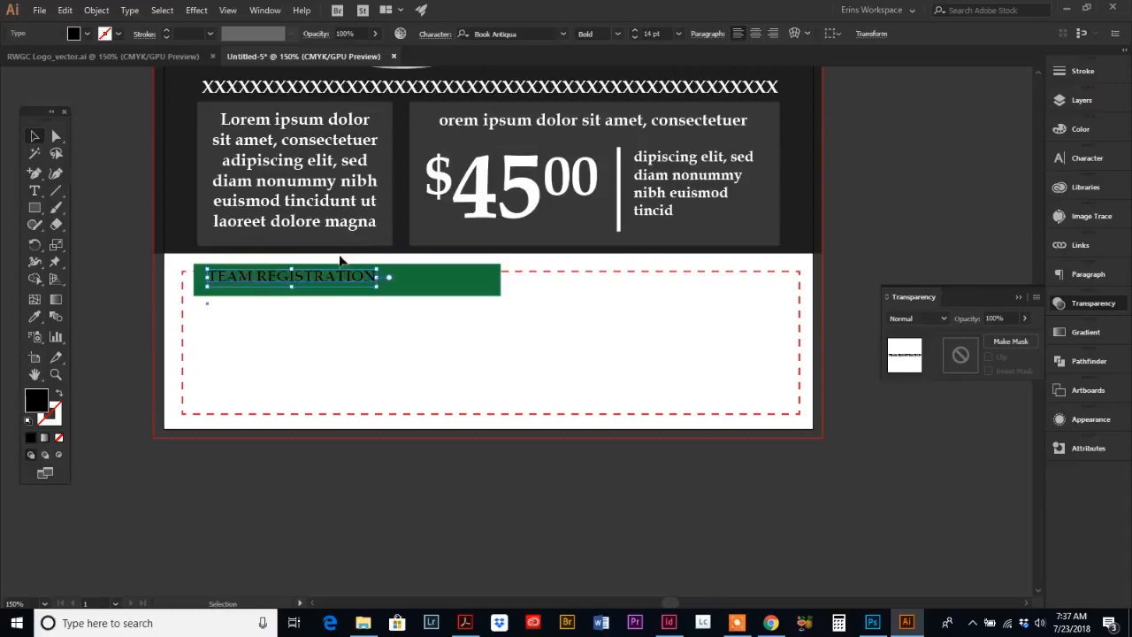
left_click_drag(378, 286, 402, 284)
mouse_move(416, 302)
left_mouse_down()
mouse_move(468, 313)
mouse_move(469, 297)
mouse_move(411, 290)
left_mouse_up()
Step: Color the TEAM REGISTRATION heading white
left_click(1086, 131)
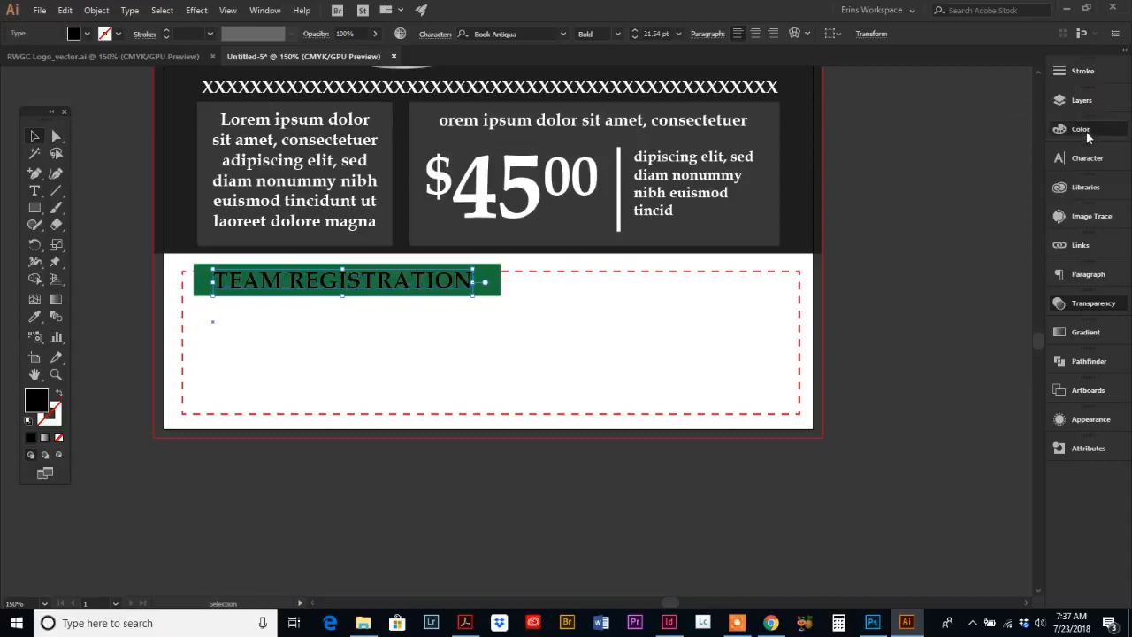
left_click(903, 218)
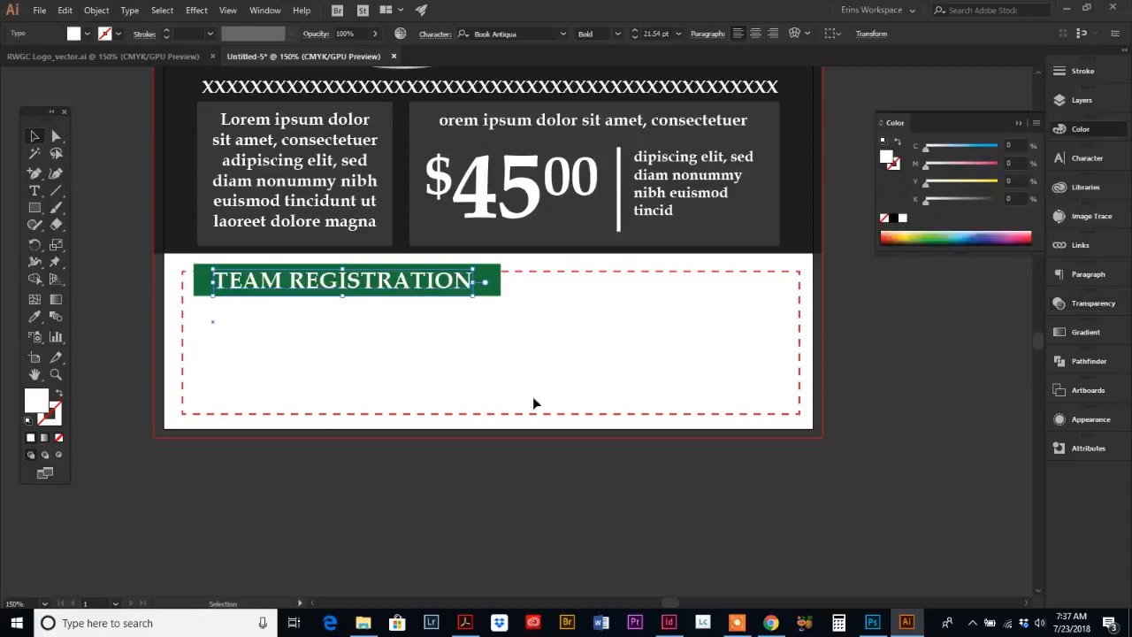
left_click(442, 356)
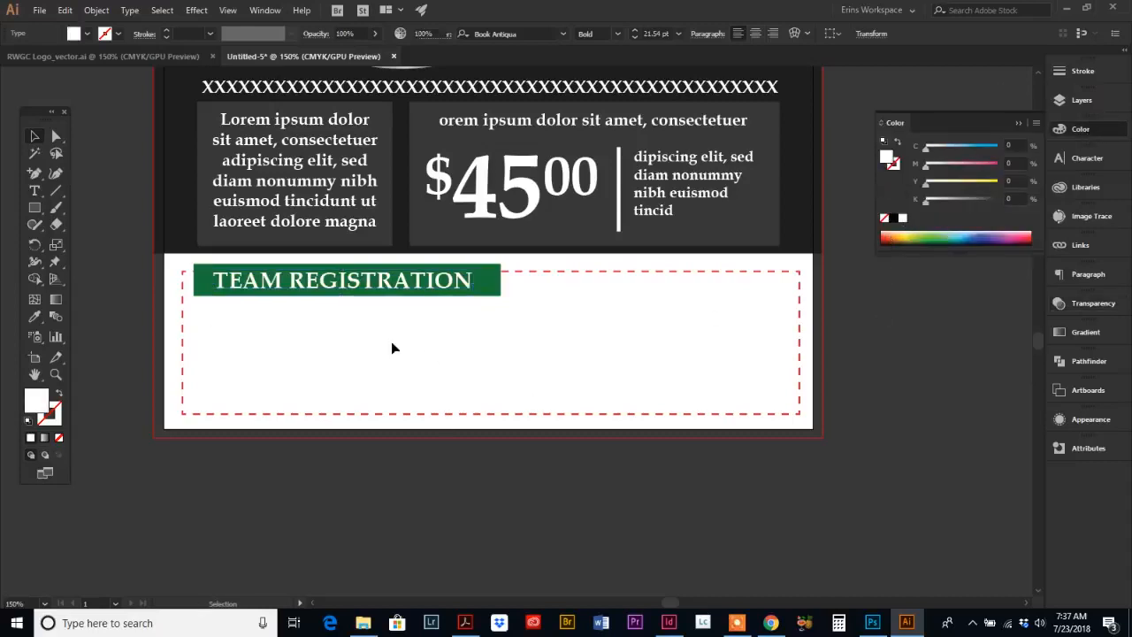
Step: Set the heading's baseline shift to 0 pt and move it back onto the green header bar
left_click(383, 283)
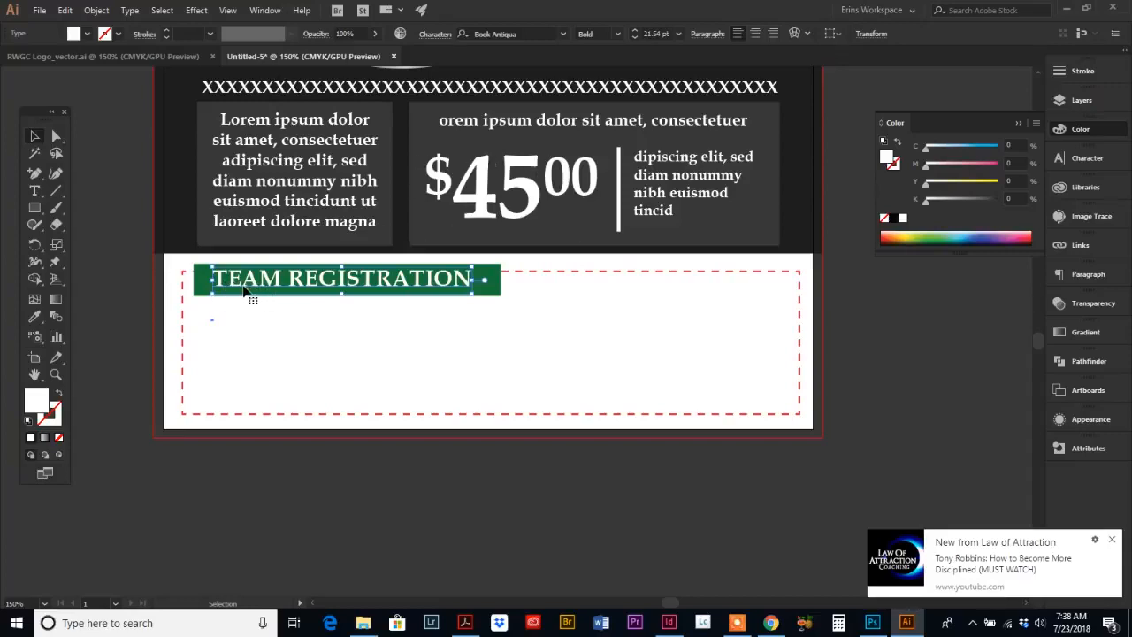
left_click(1071, 157)
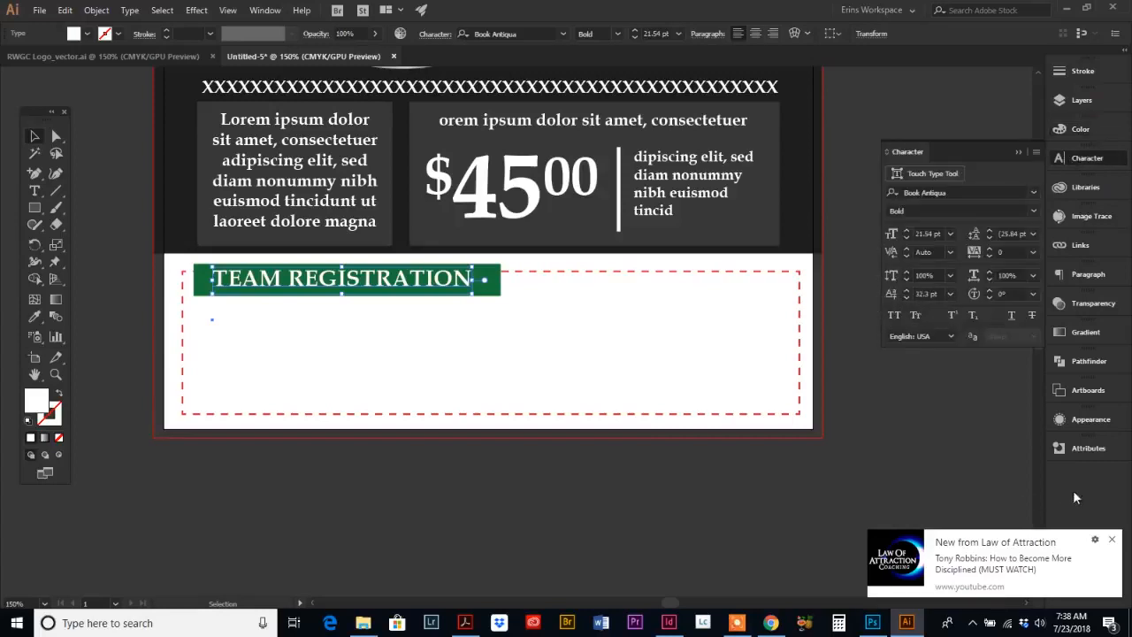
left_click(1112, 540)
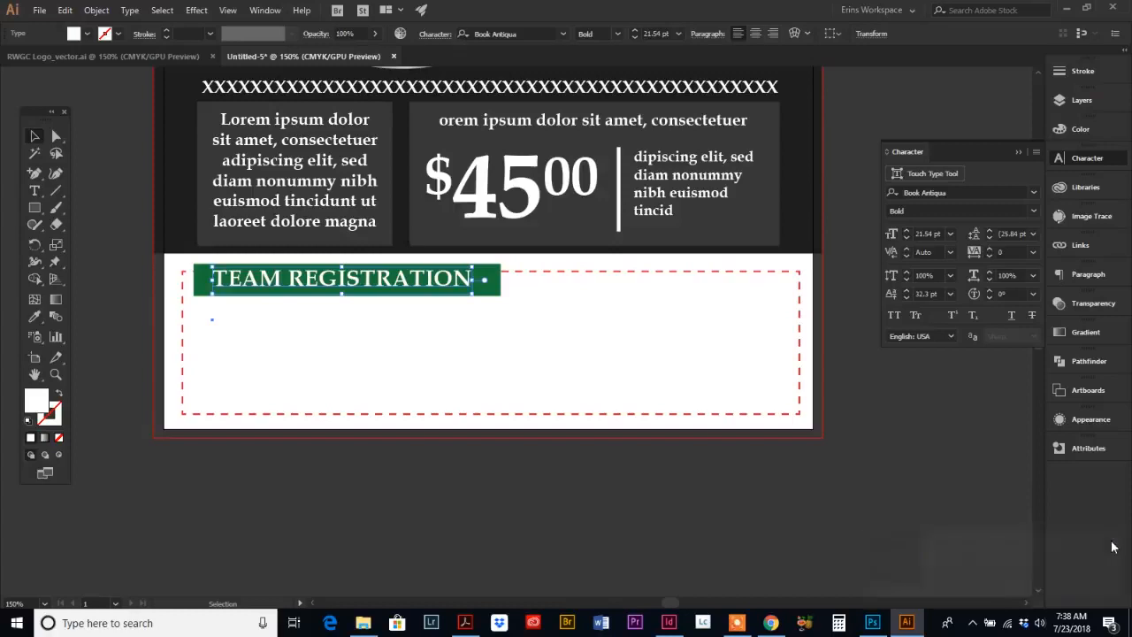
left_click(929, 293)
type("0")
key("Return")
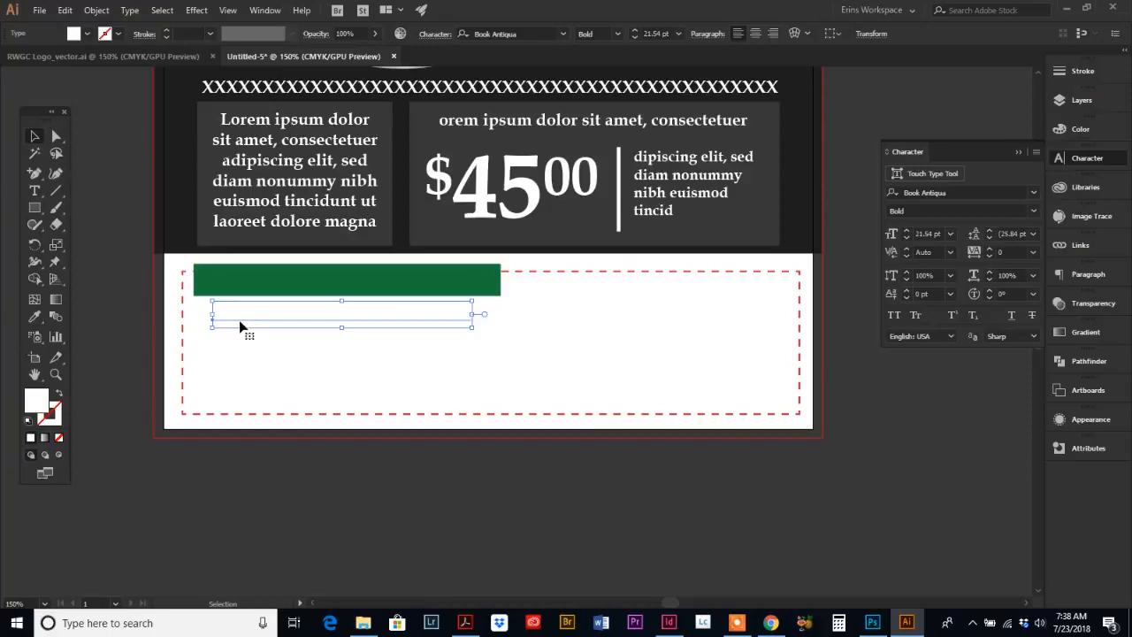
left_click_drag(239, 326, 218, 295)
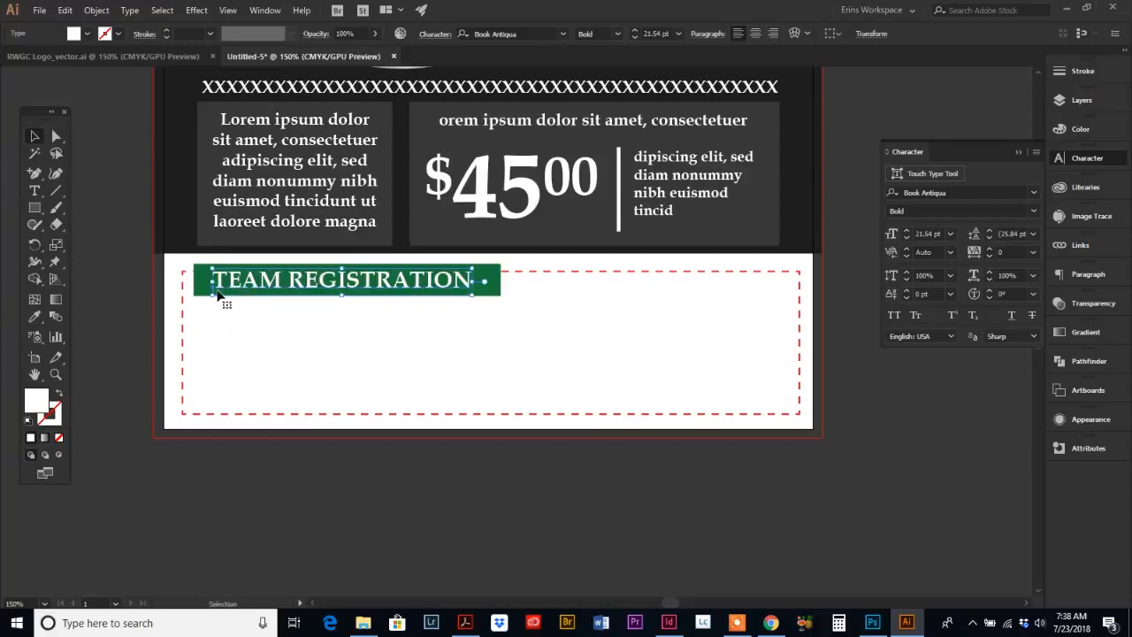
left_click(320, 324)
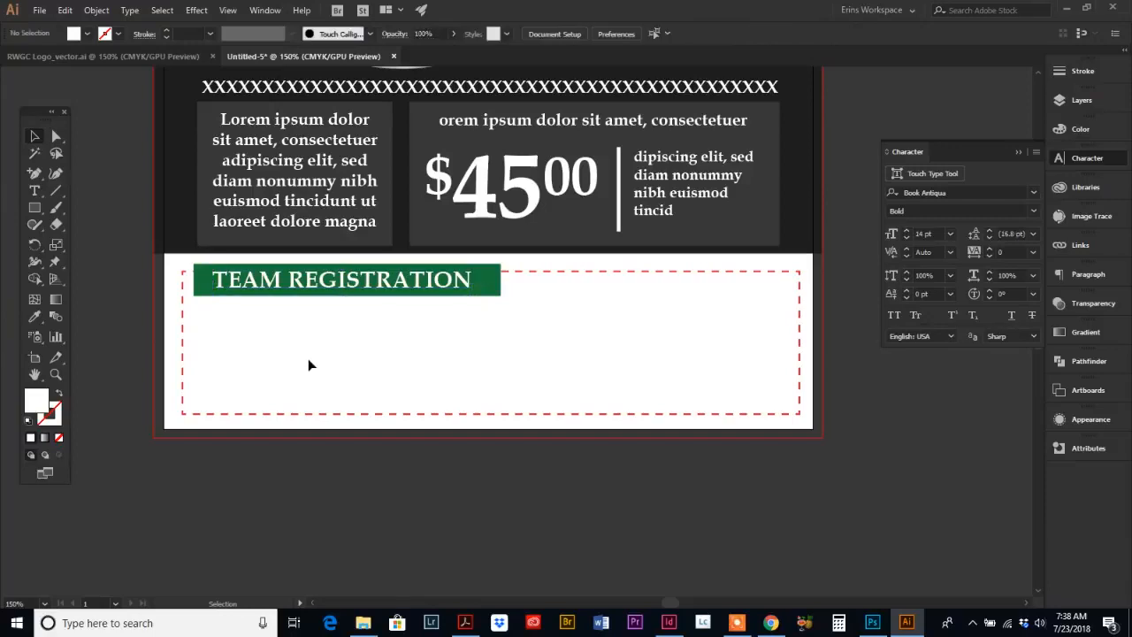
Step: Review the team registration form in the reference flyer PDF in Acrobat
left_click(466, 622)
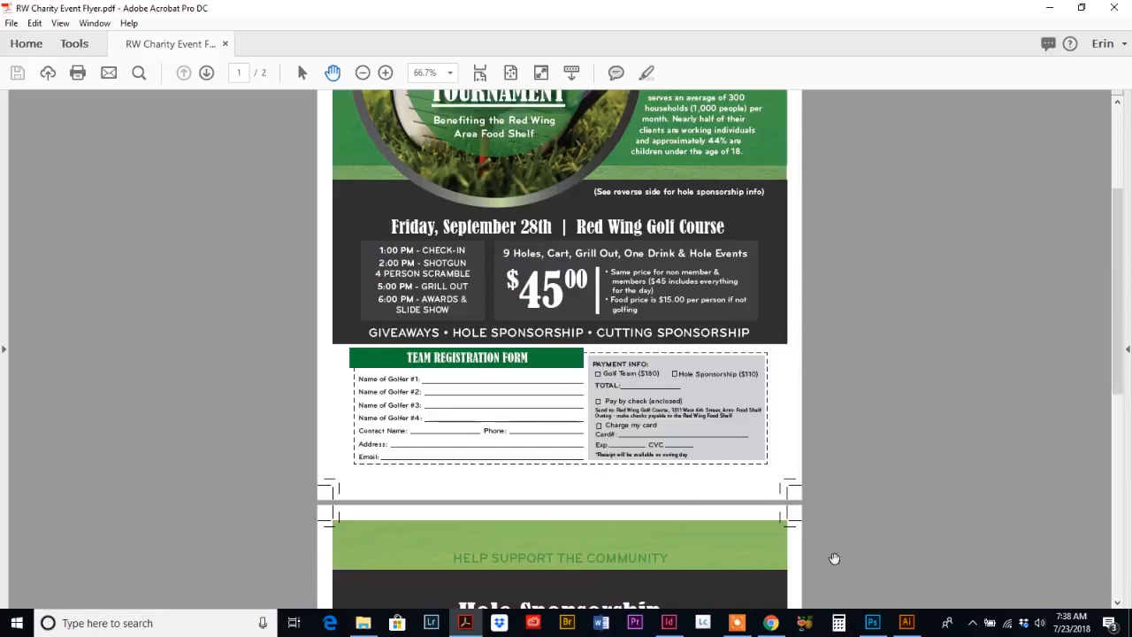
left_click(907, 623)
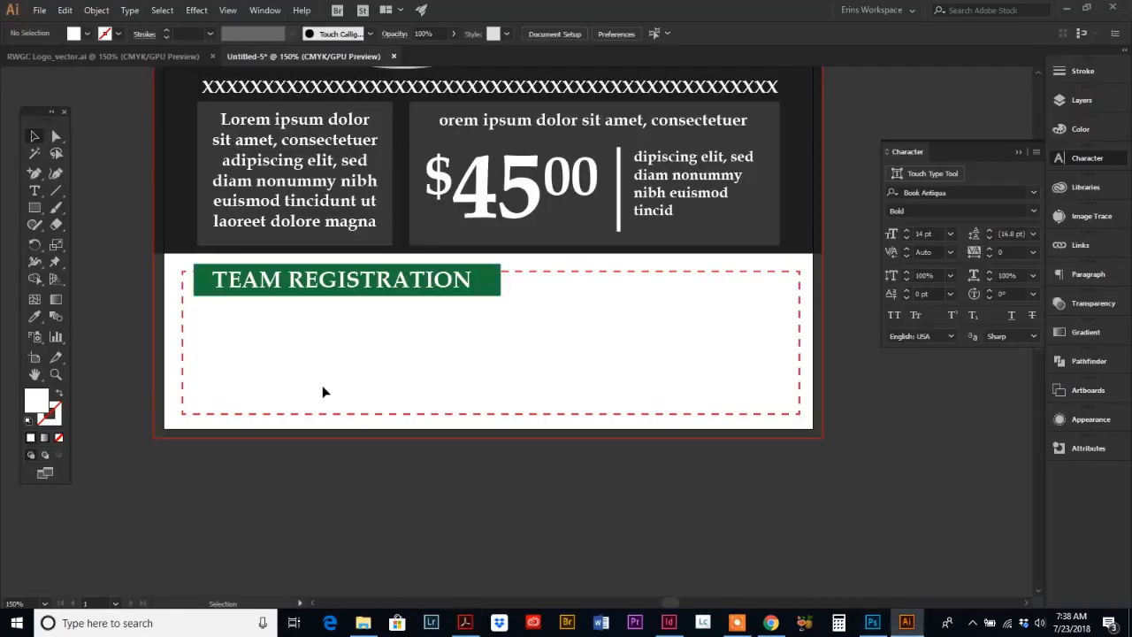
Step: Type the four-line label list Golfer #1: to Golfer #4: inside the dashed form and position it below the heading bar
left_click(35, 191)
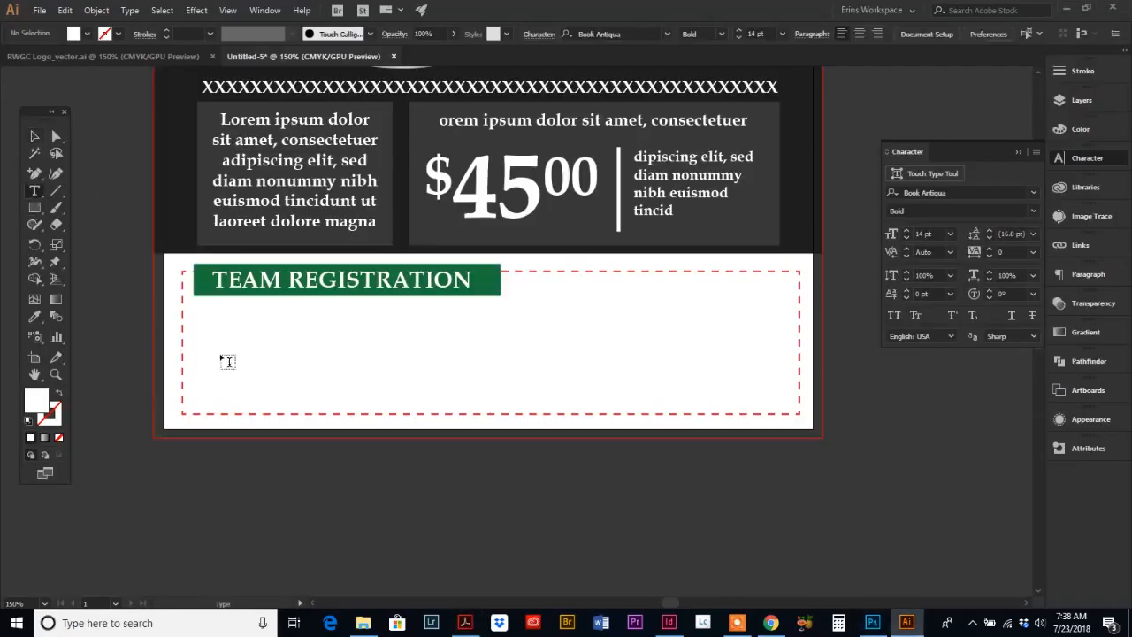
left_click(208, 324)
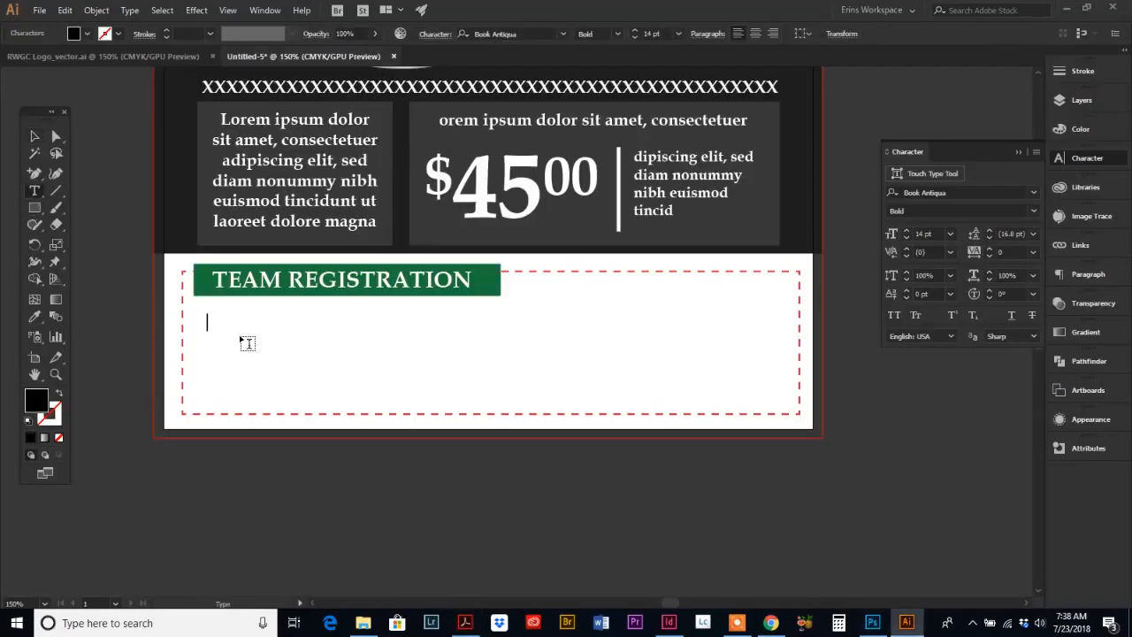
type("gO")
key("BackSpace")
key("BackSpace")
type("Golfer #1: Golfer #2:")
key("Return")
type("Golfer #4")
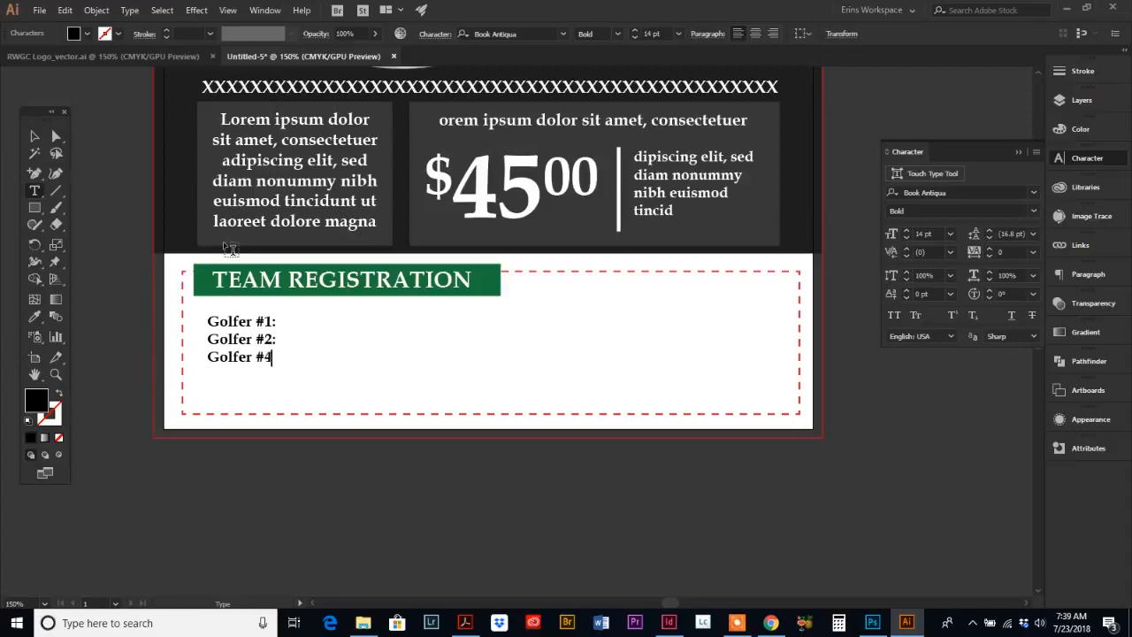
key("BackSpace")
type("3:")
key("Return")
type("Golfer #4:")
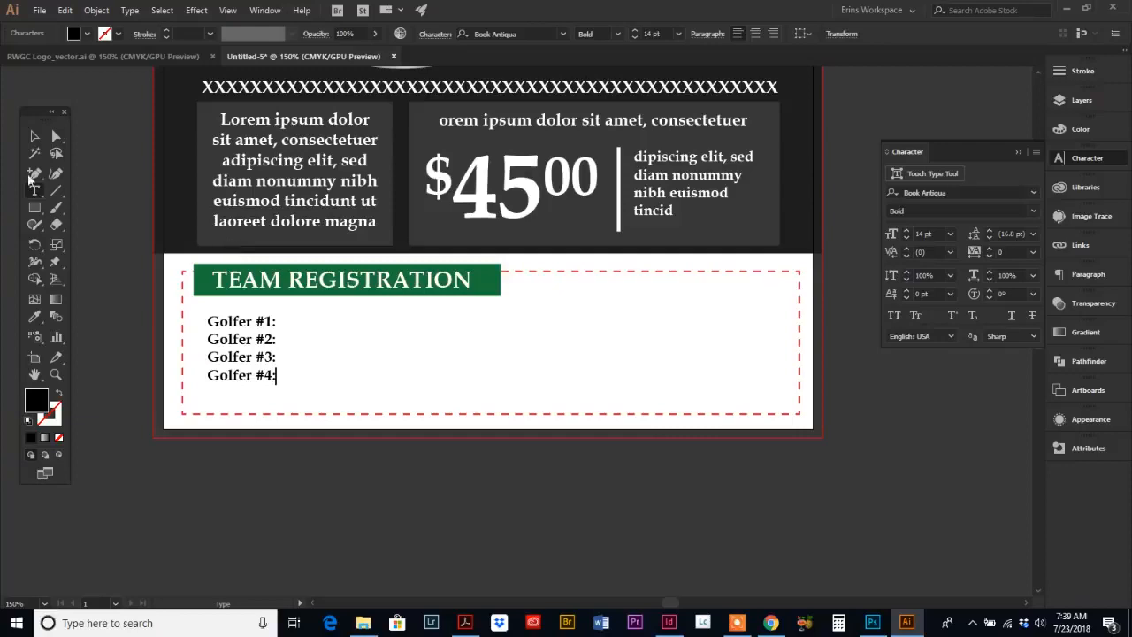
key("Escape")
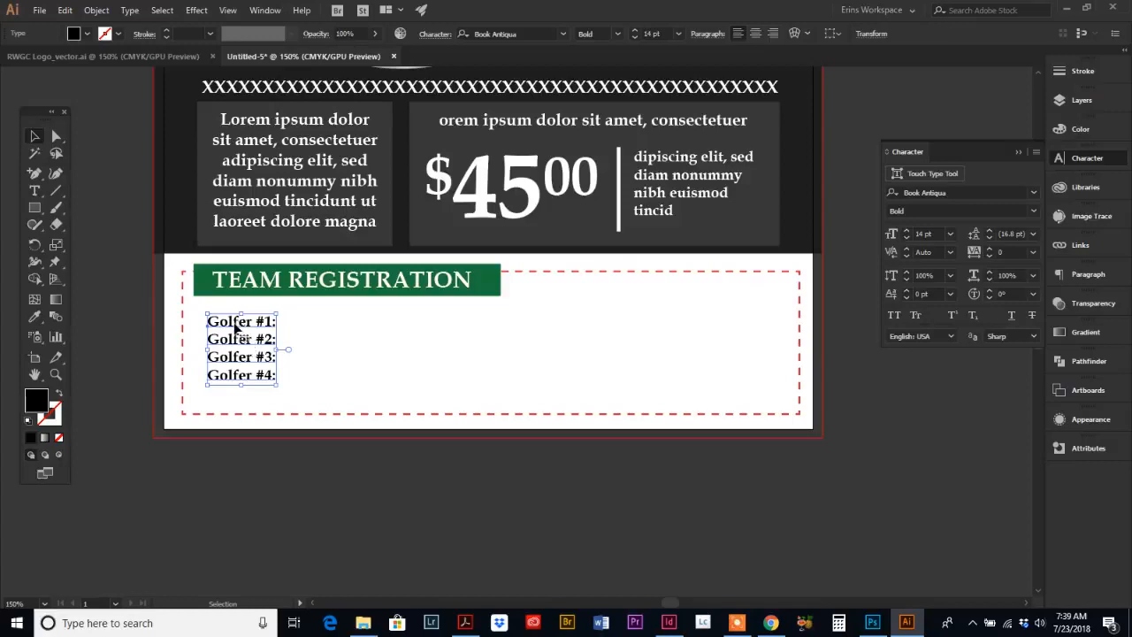
left_click_drag(237, 329, 226, 322)
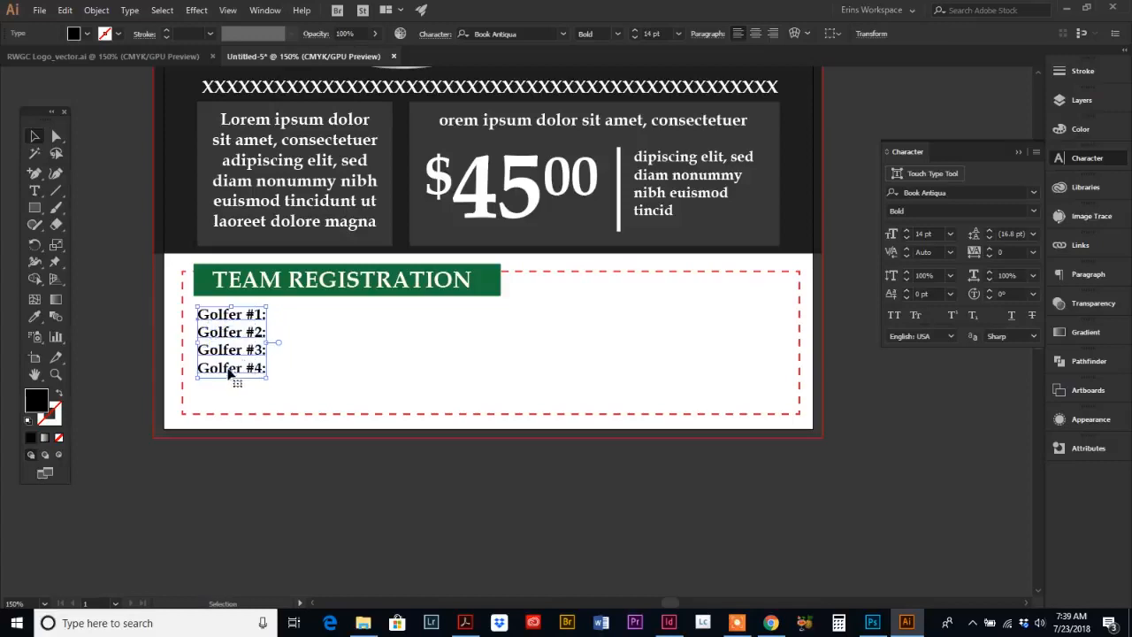
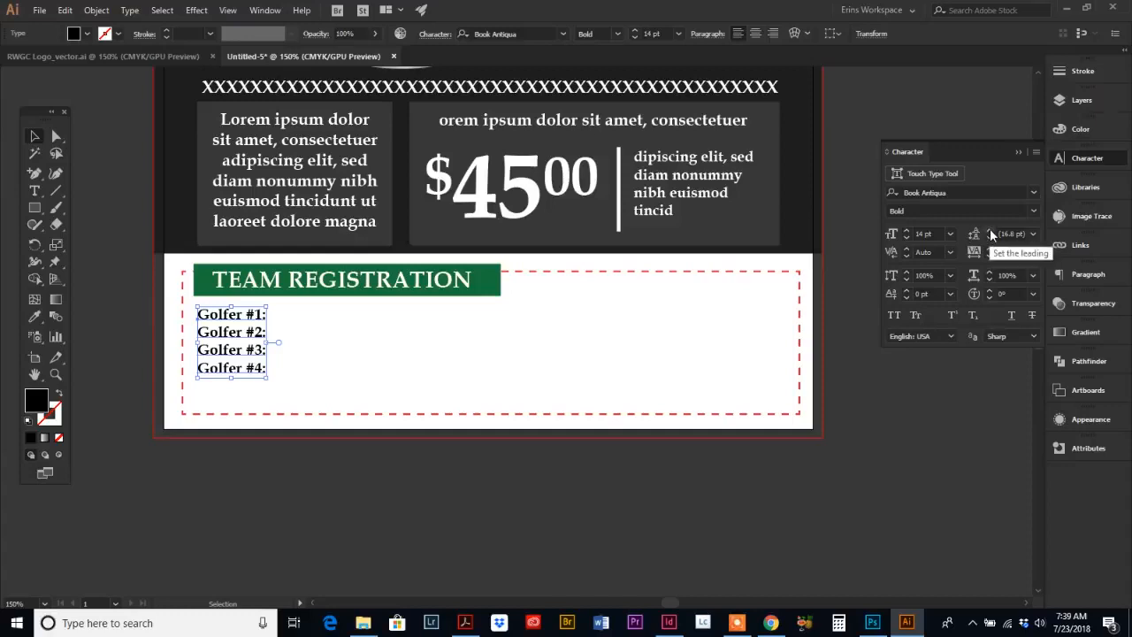
Step: Set the leading of the Golfer labels to 19 pt
left_click(990, 229)
left_click(990, 230)
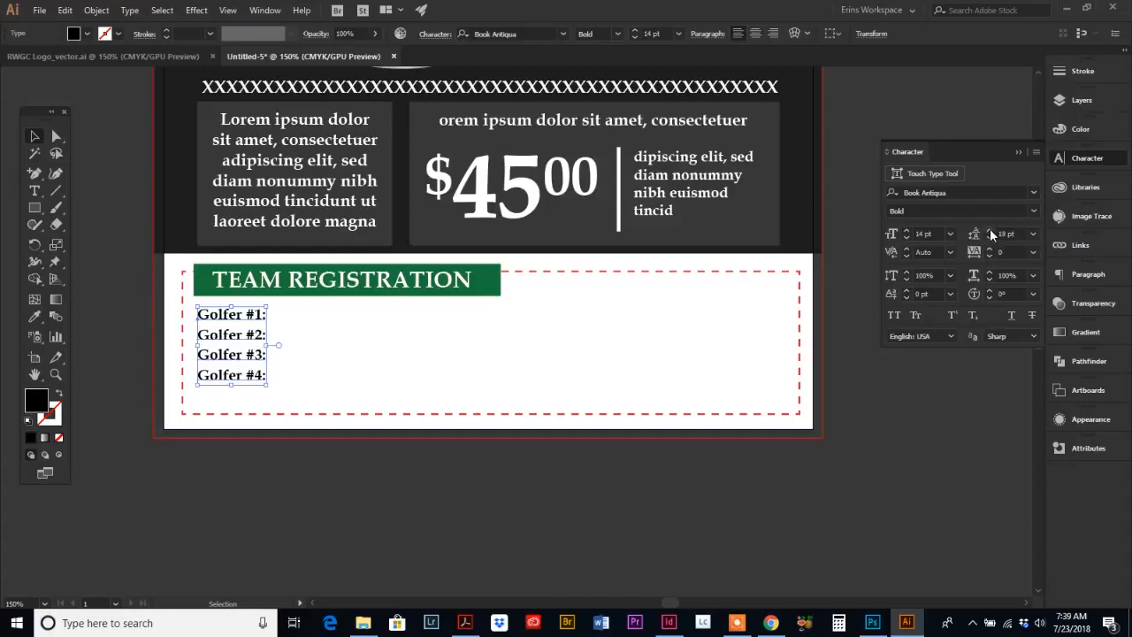
left_click(990, 229)
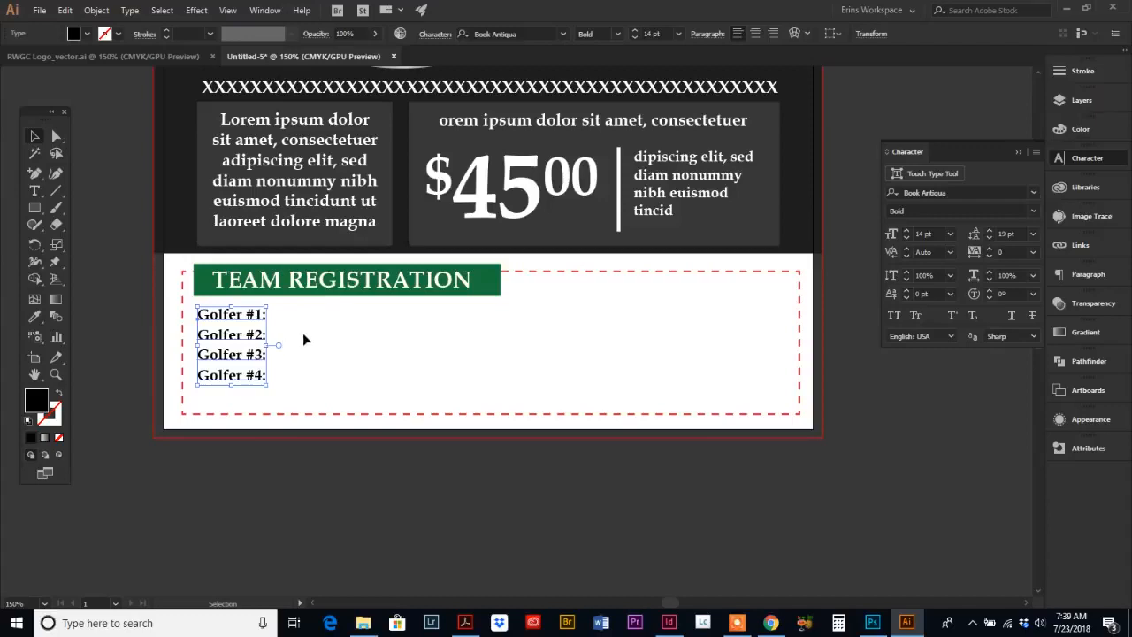
left_click(302, 335)
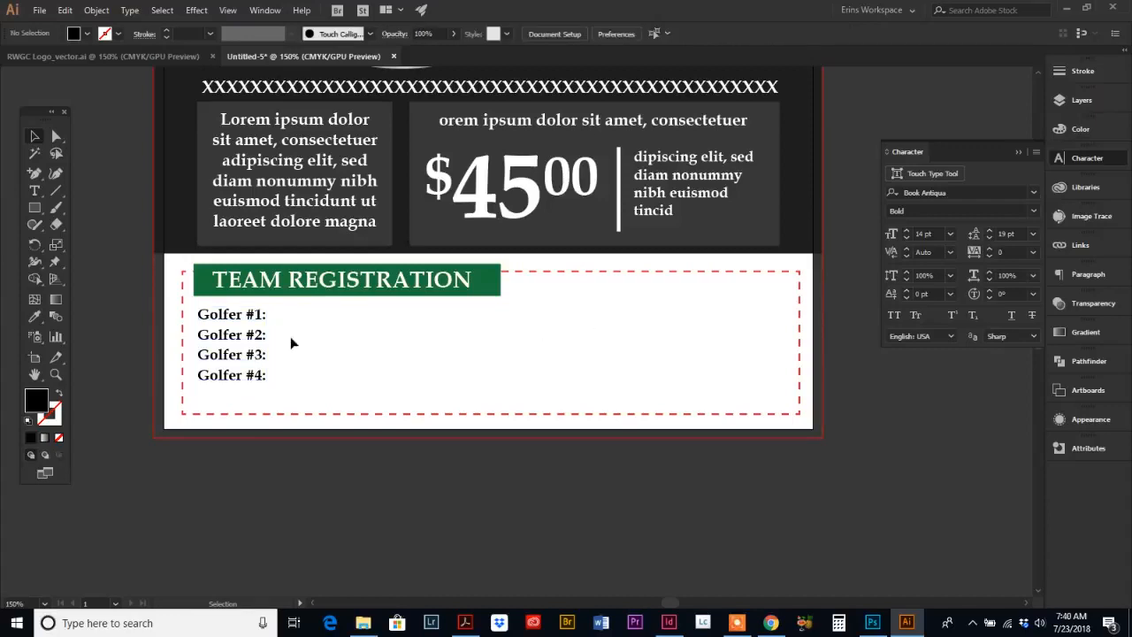
Step: Draw a black horizontal line about 2.98 in long after Golfer #1: reaching the heading bar's right end
left_click(57, 189)
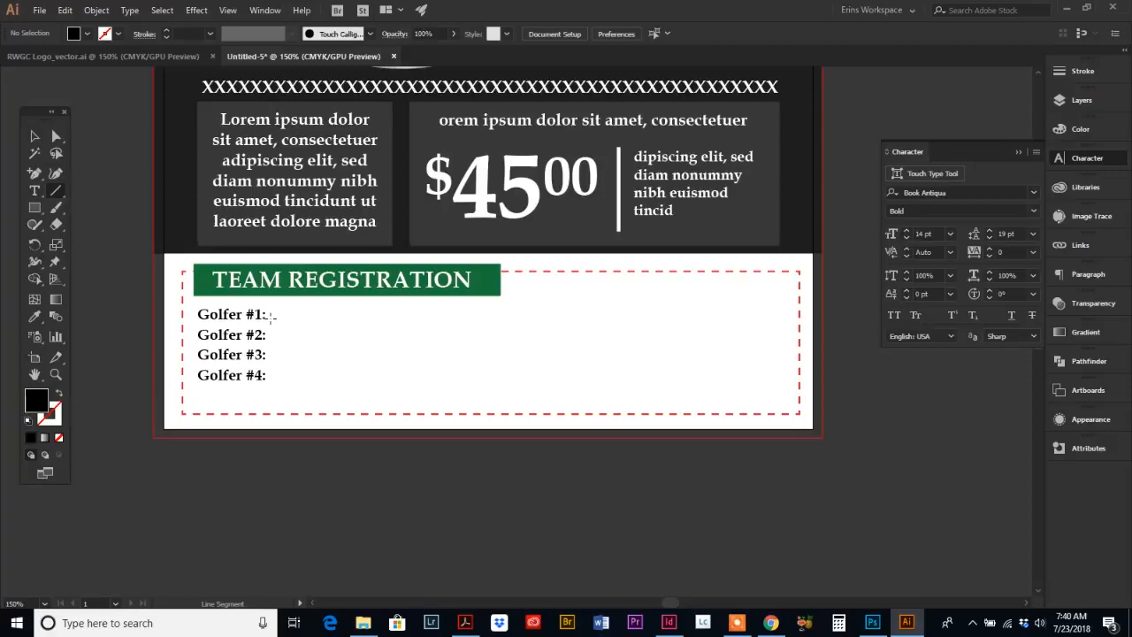
left_click_drag(270, 316, 500, 319)
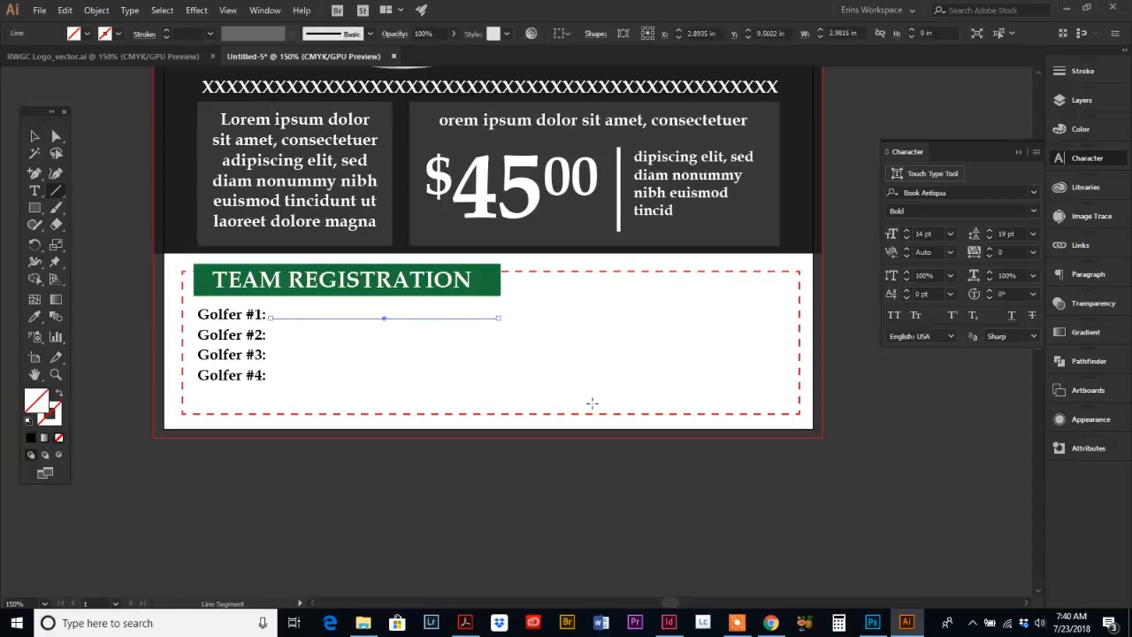
left_click(52, 426)
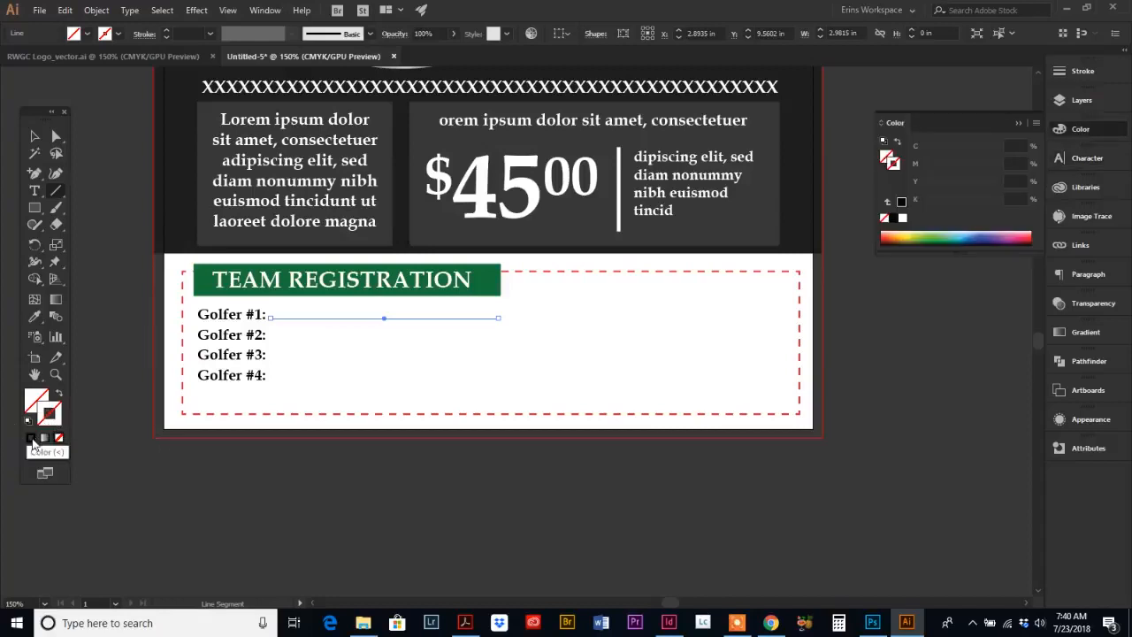
left_click(898, 202)
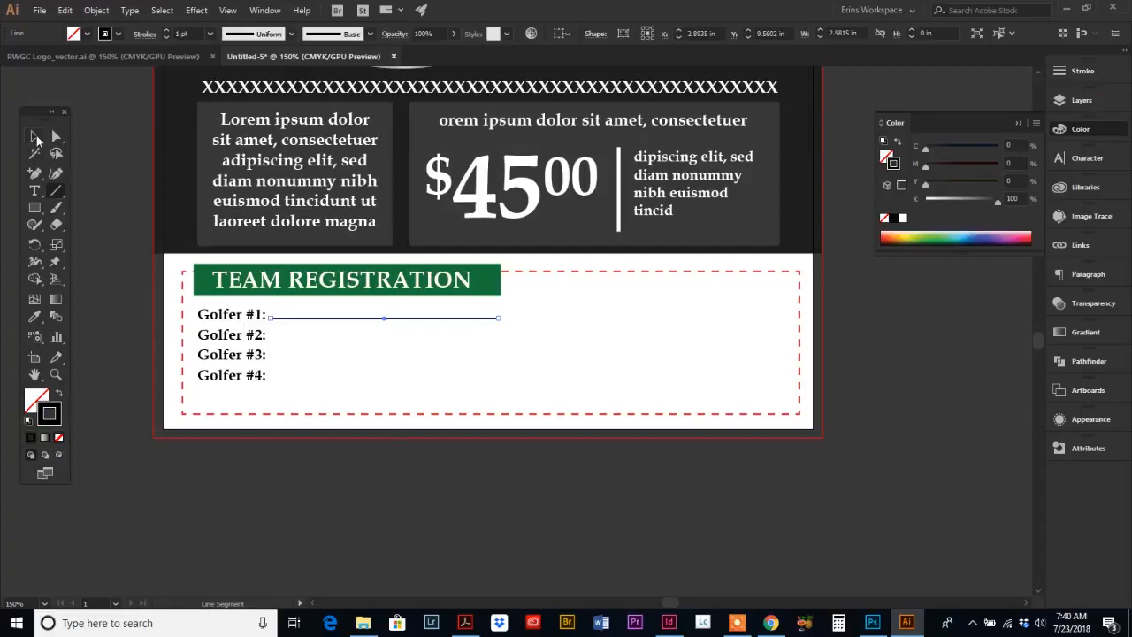
Step: Copy the line down beside Golfer #2: and repeat the copy for Golfer #3: and Golfer #4:
left_click(34, 136)
left_click(359, 361)
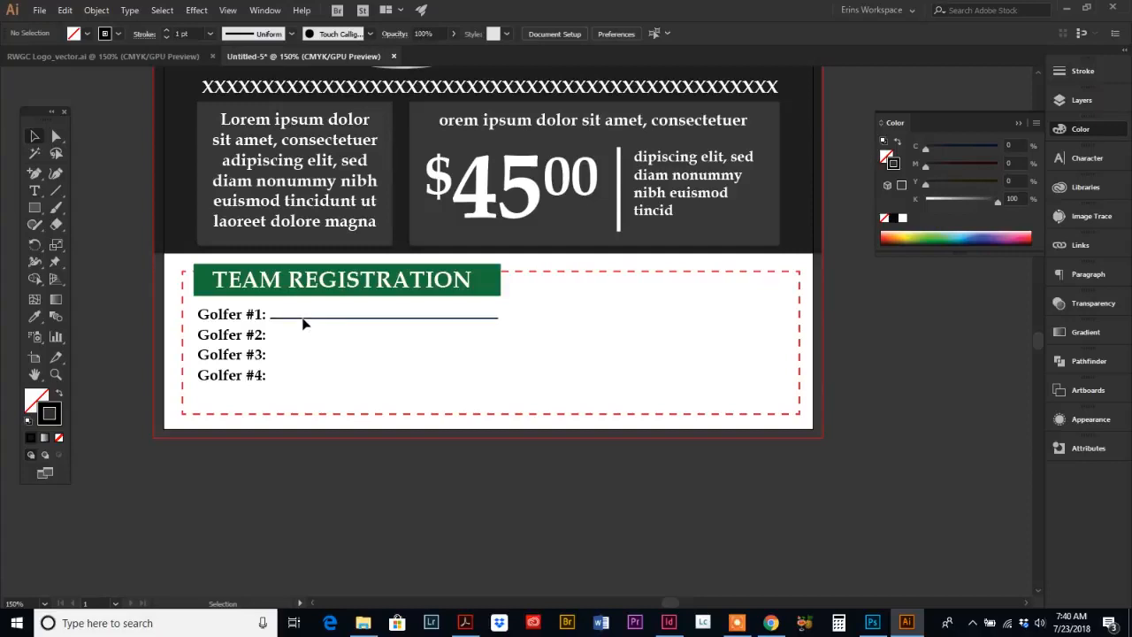
left_click_drag(303, 325, 311, 344)
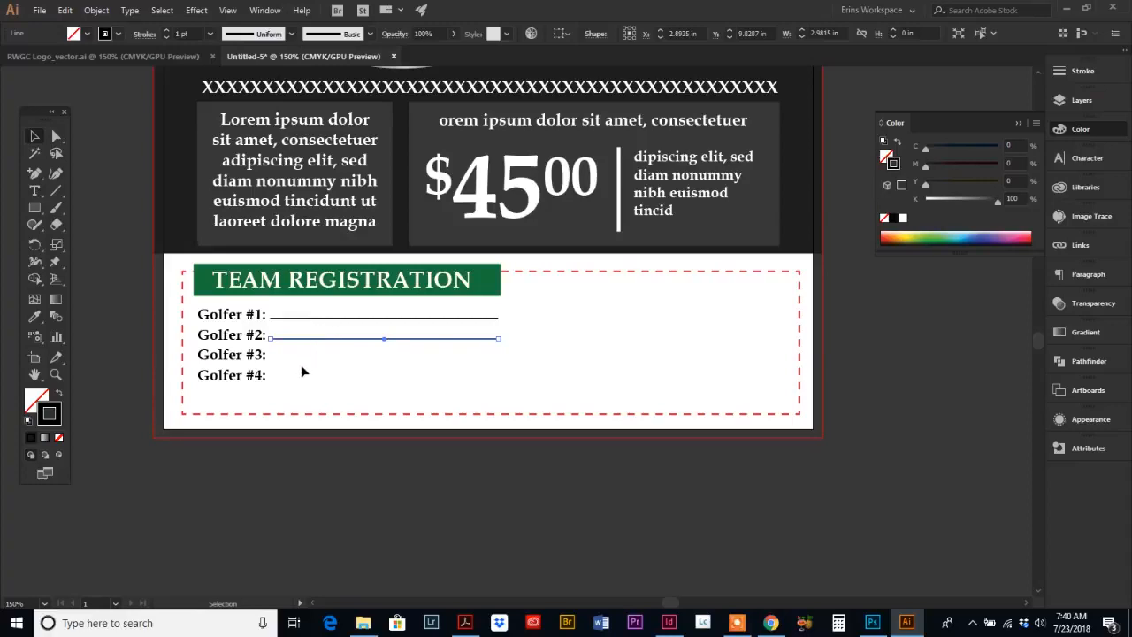
key("a")
key("v")
key("ctrl+d")
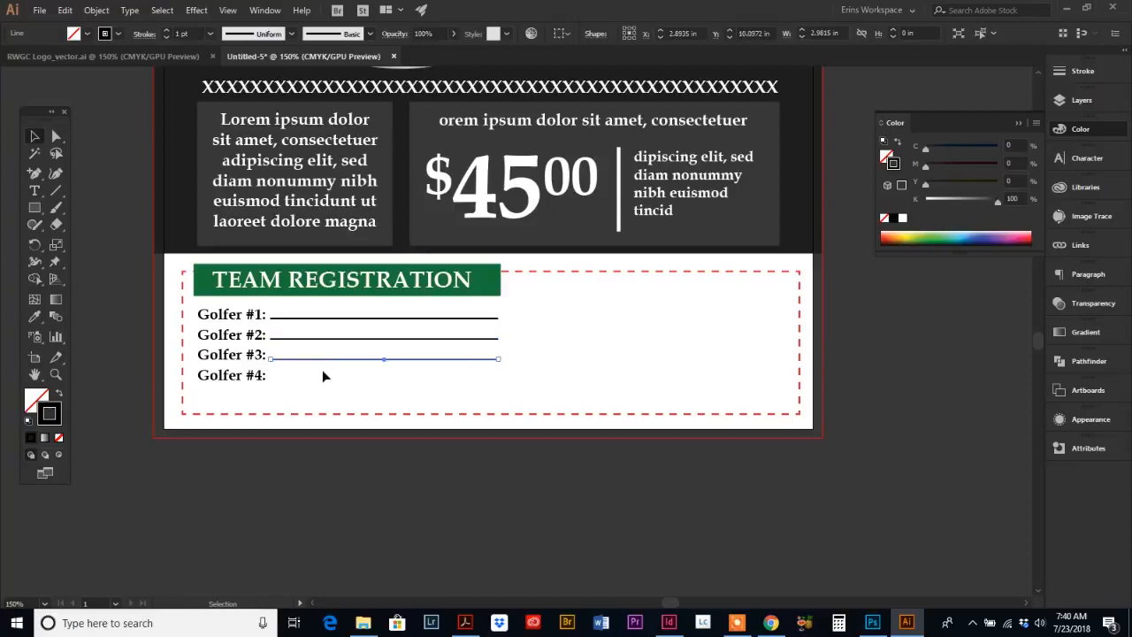
key("ctrl+d")
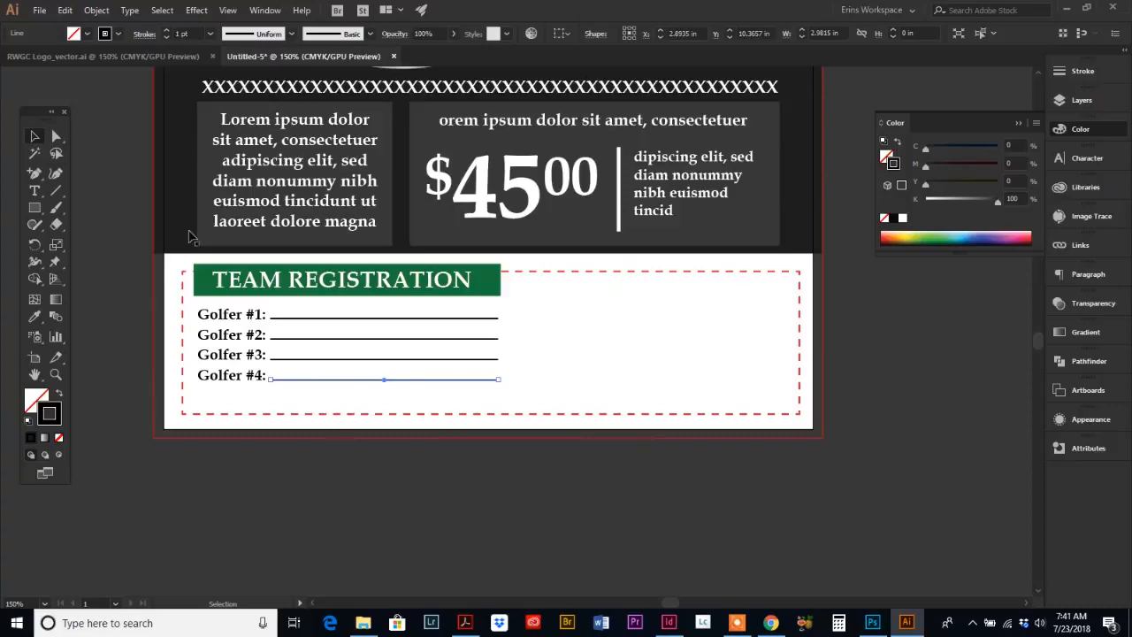
Step: Draw a rectangle about 3.72 × 1.62 in in the form's right half, filled with 34% black and no stroke
left_click(464, 623)
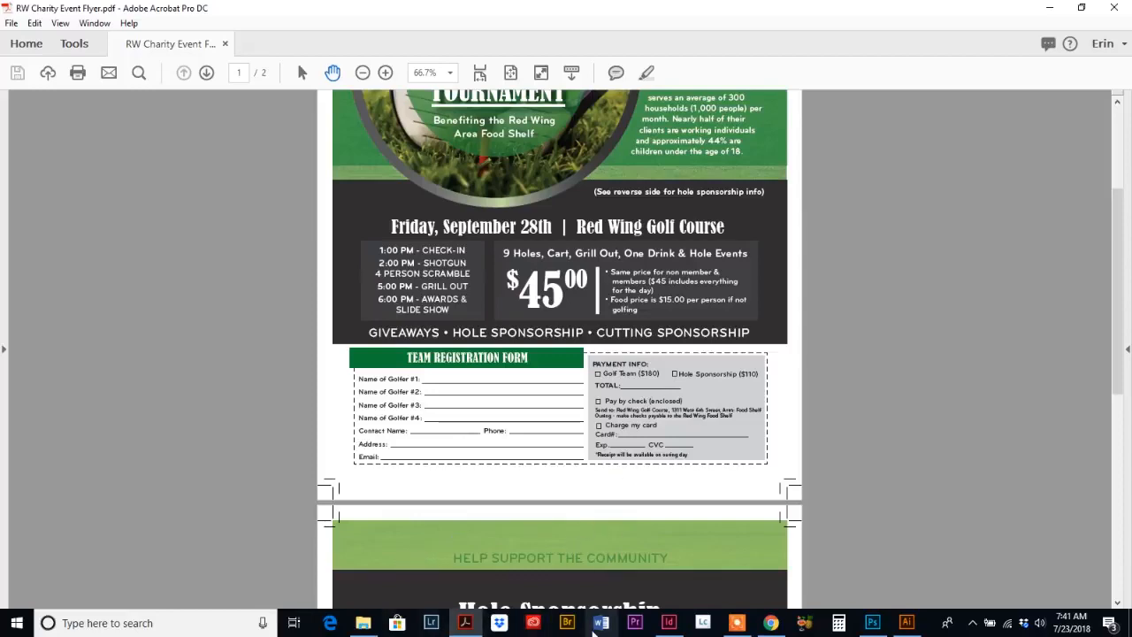
left_click(907, 623)
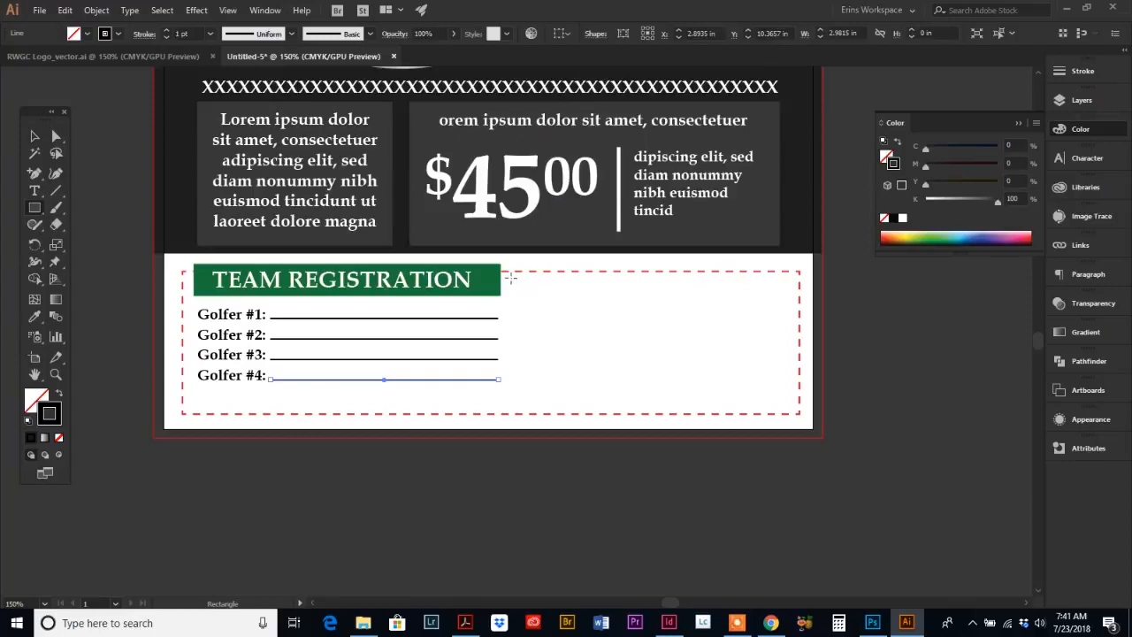
left_click_drag(510, 278, 796, 400)
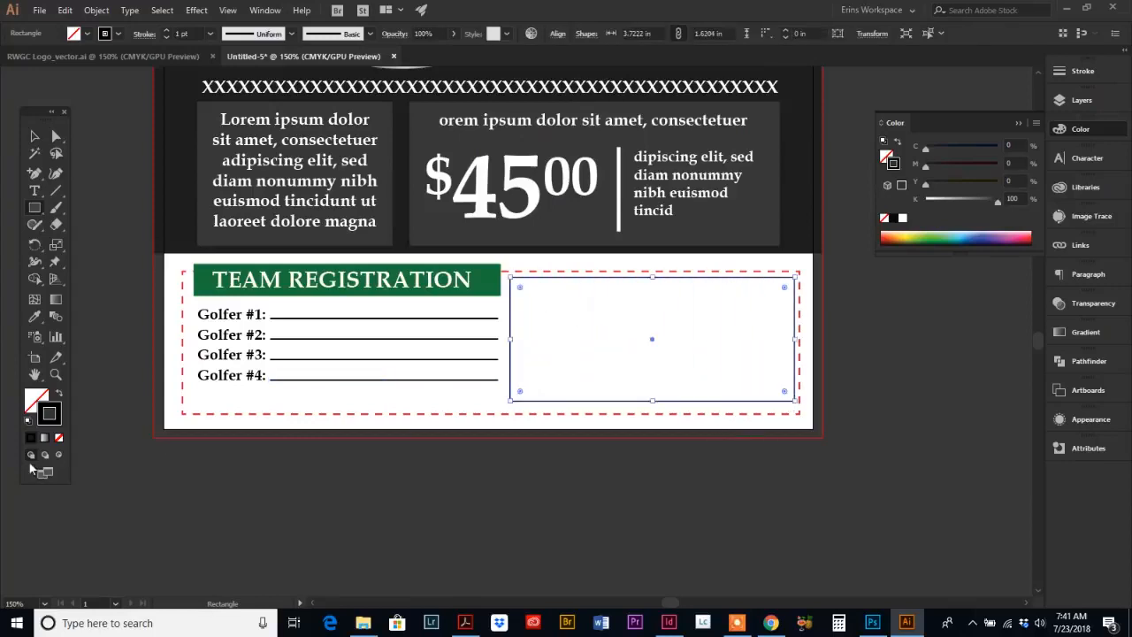
left_click(59, 438)
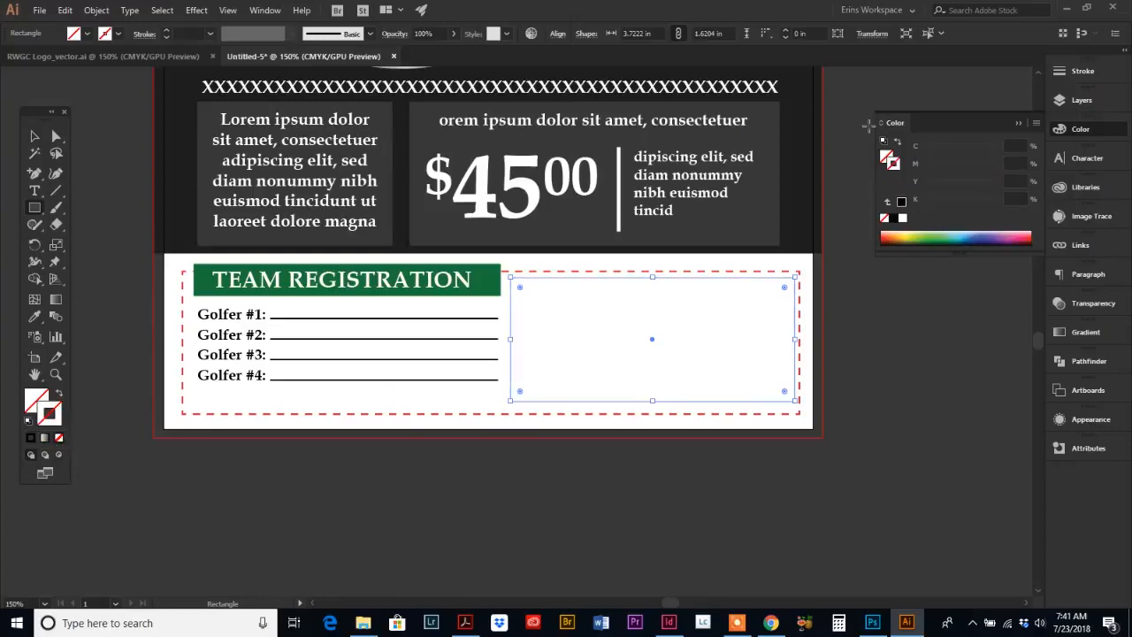
left_click(884, 157)
left_click(894, 219)
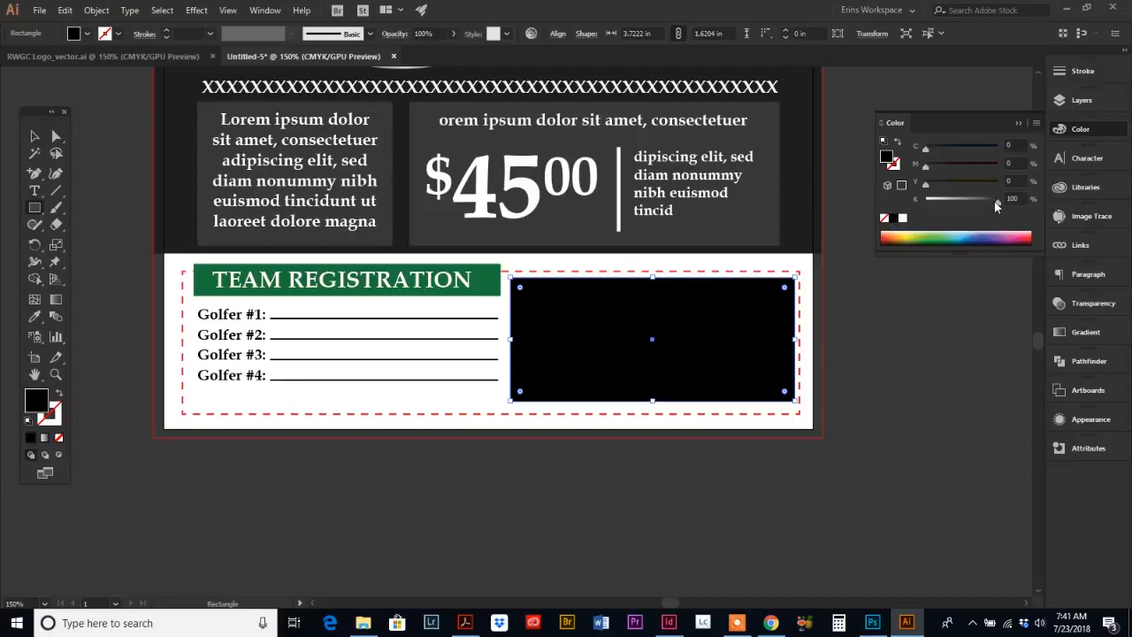
left_click_drag(999, 208, 953, 213)
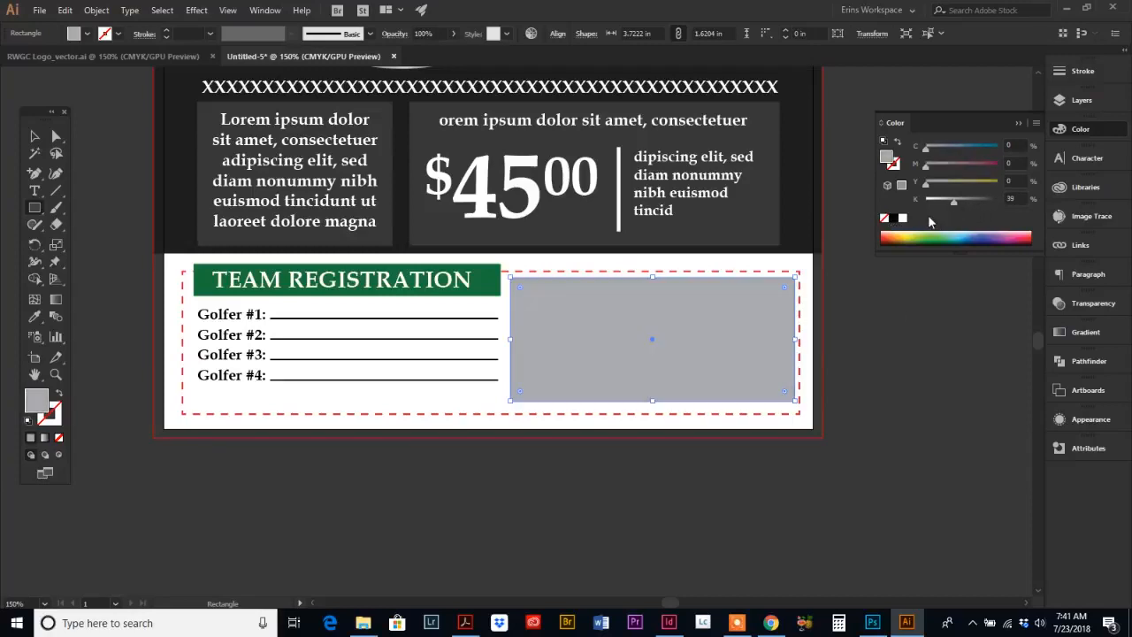
left_click_drag(956, 208, 950, 205)
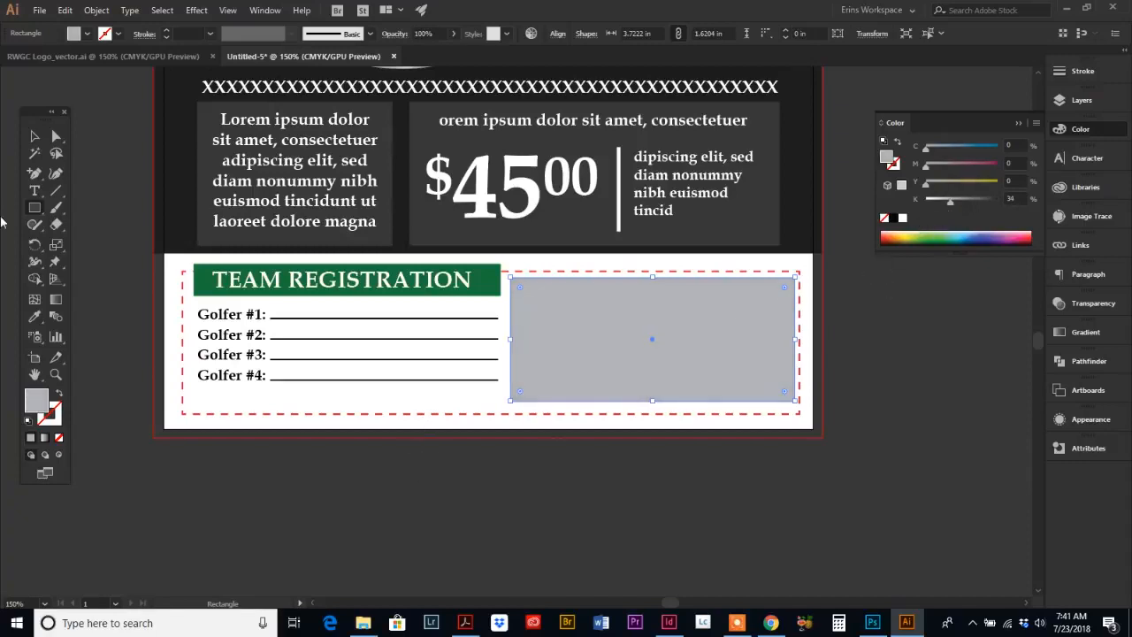
Step: Add a PAYMENT INFO: label in the rectangle's top-left corner
left_click(35, 137)
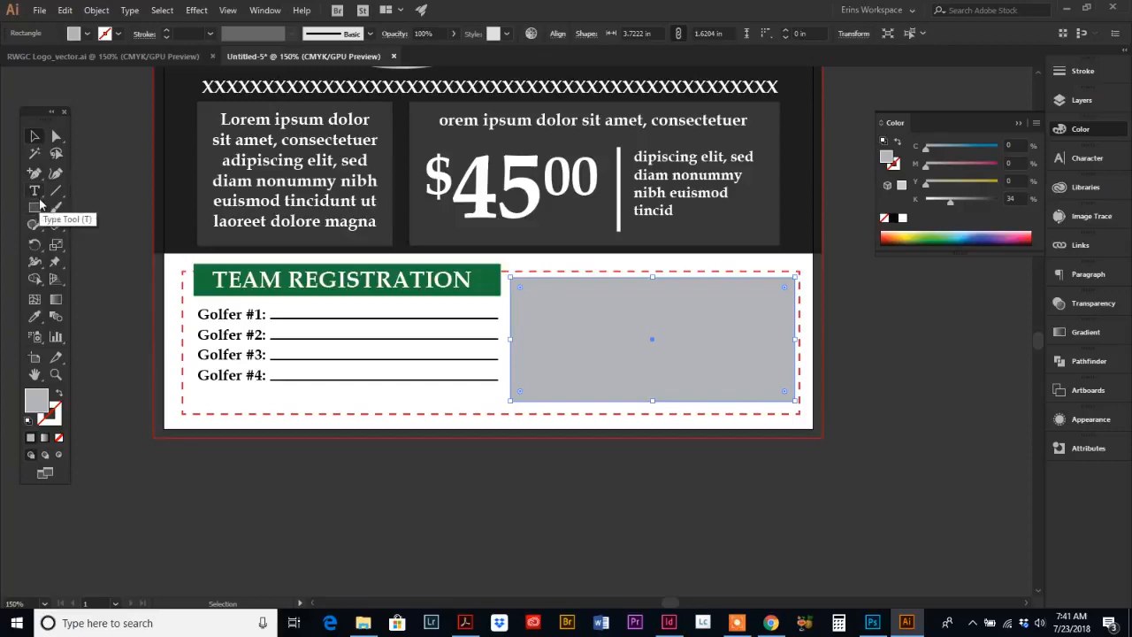
left_click(35, 192)
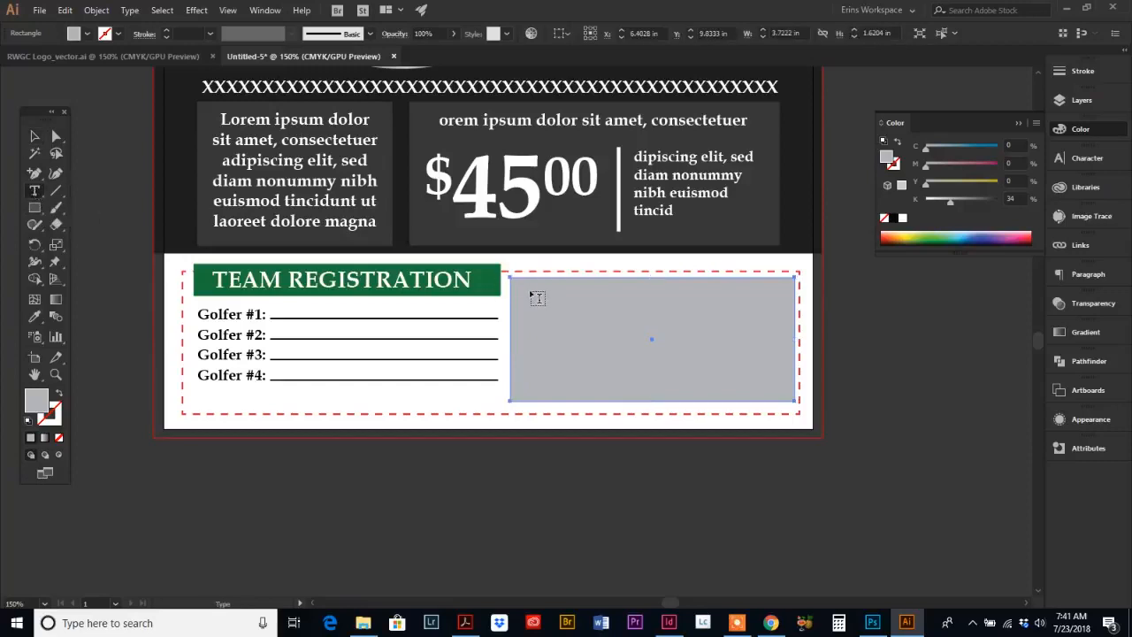
left_click(582, 313)
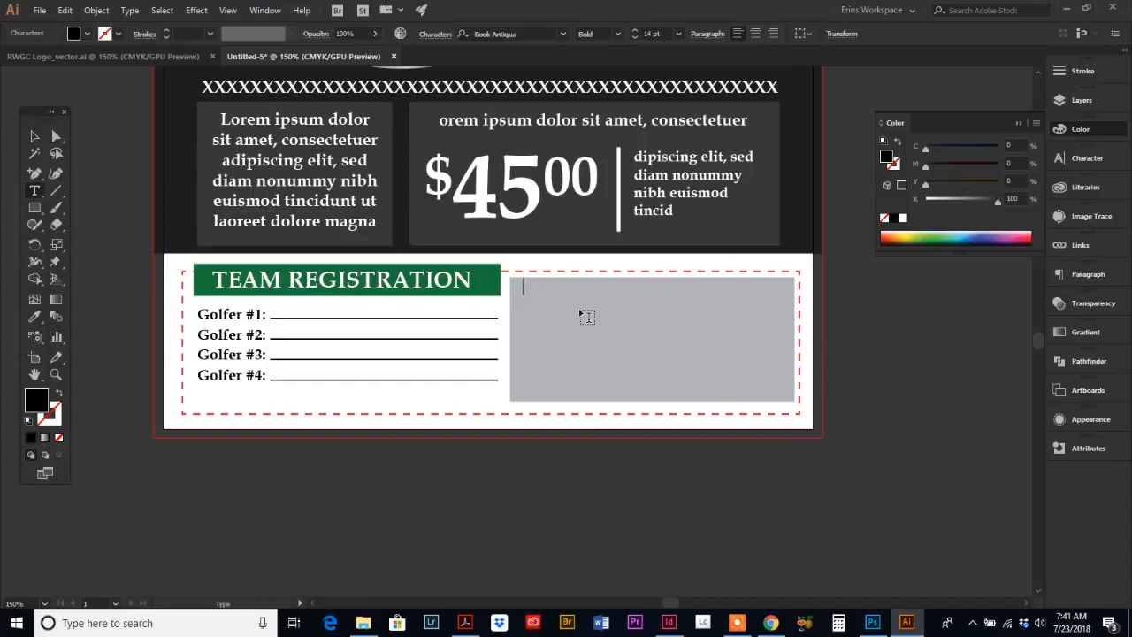
type("PAYMENT INFO")
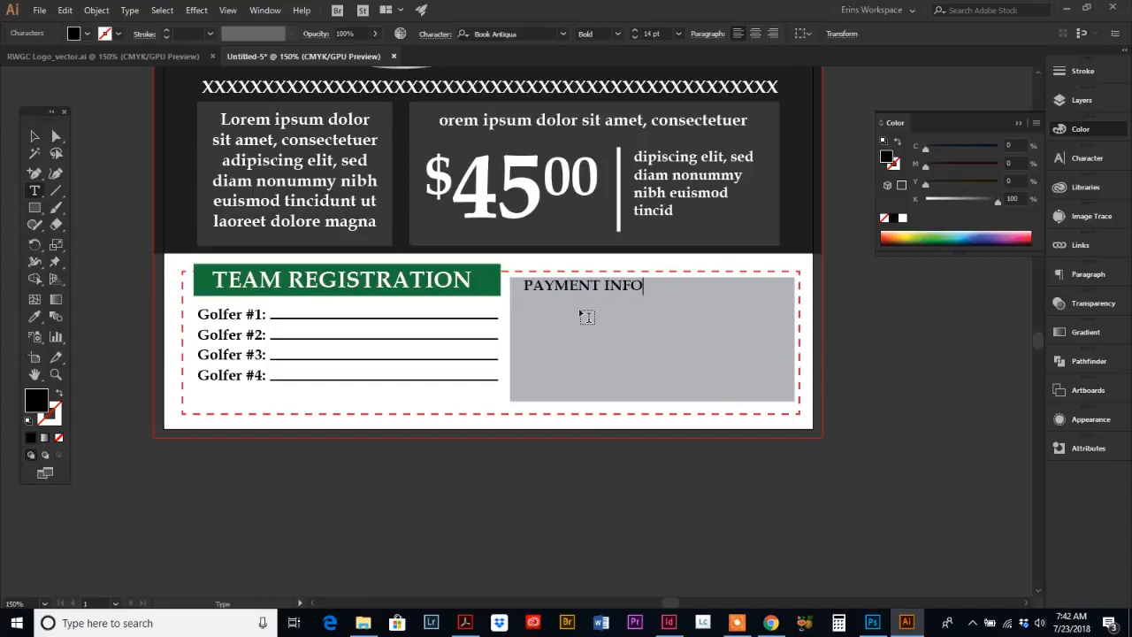
type(":")
left_click(35, 138)
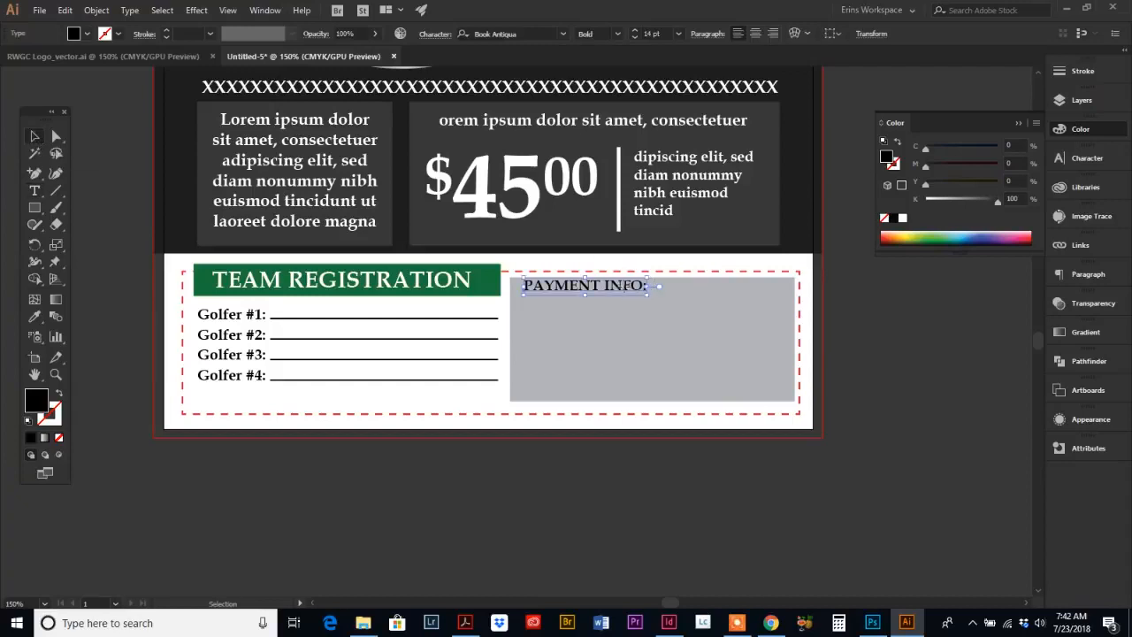
left_click_drag(618, 287, 619, 288)
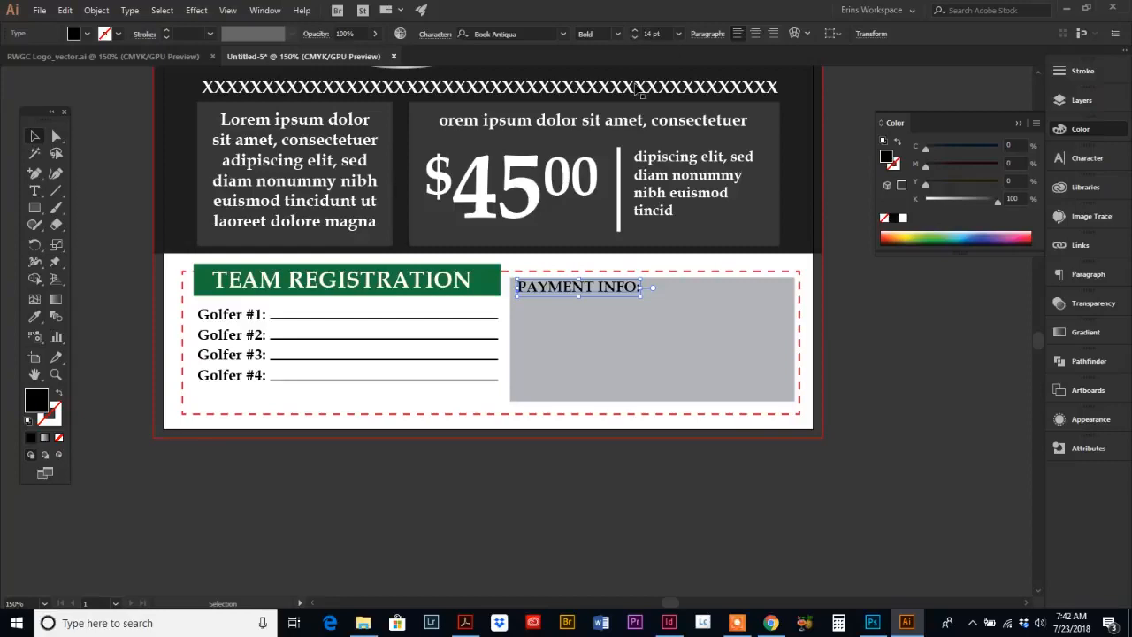
Step: Reduce the PAYMENT INFO: label to 12 pt, checking the reference flyer
left_click(634, 36)
left_click(633, 36)
left_click(465, 623)
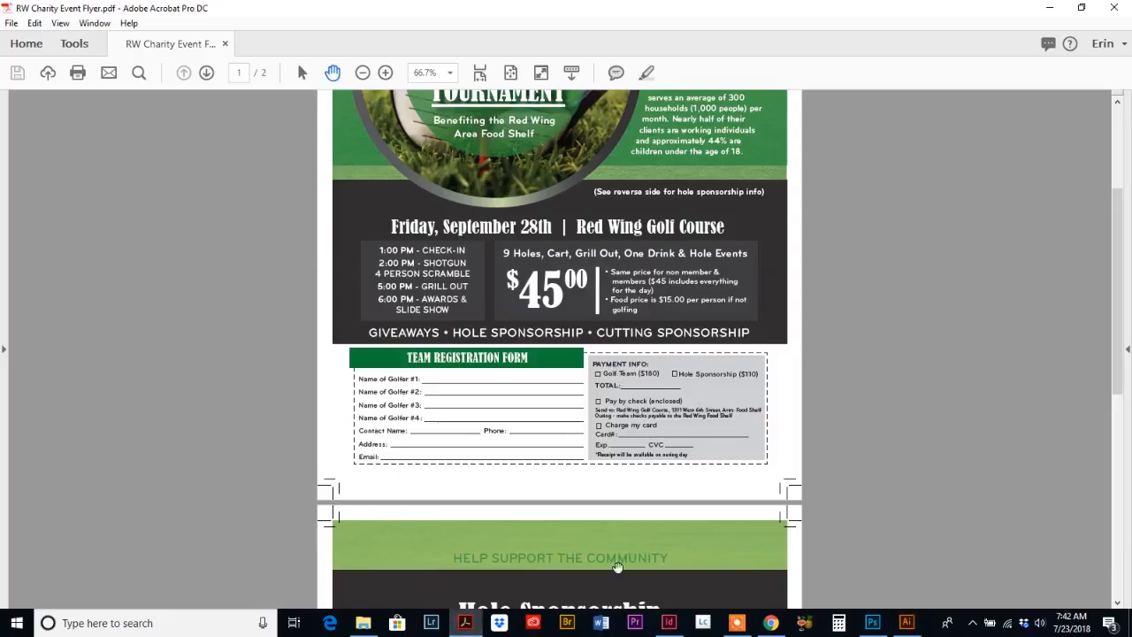
left_click(907, 622)
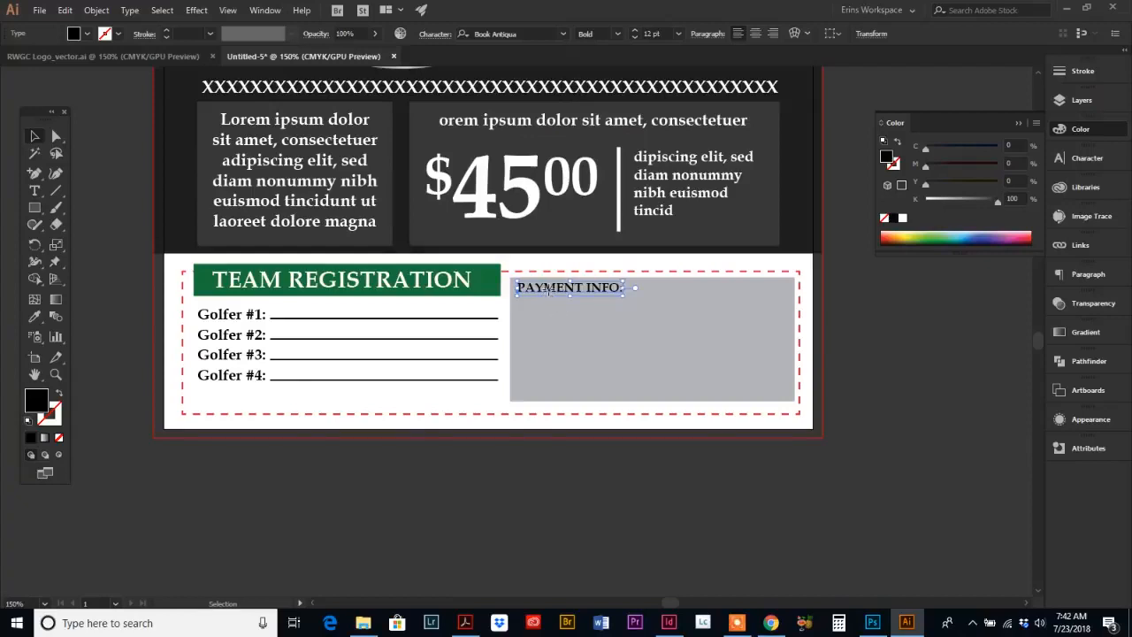
Step: Duplicate the label below itself and retype it as the options Team Registration and Hole Sponsorship
left_click_drag(548, 288, 283, 337)
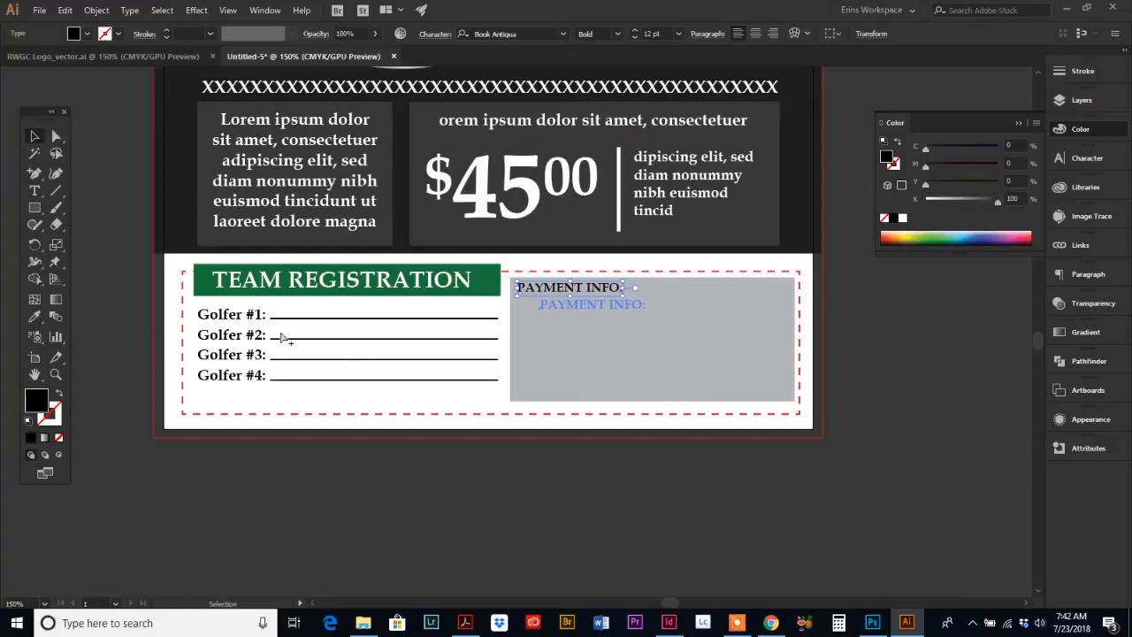
left_click(34, 193)
left_click_drag(540, 303, 681, 299)
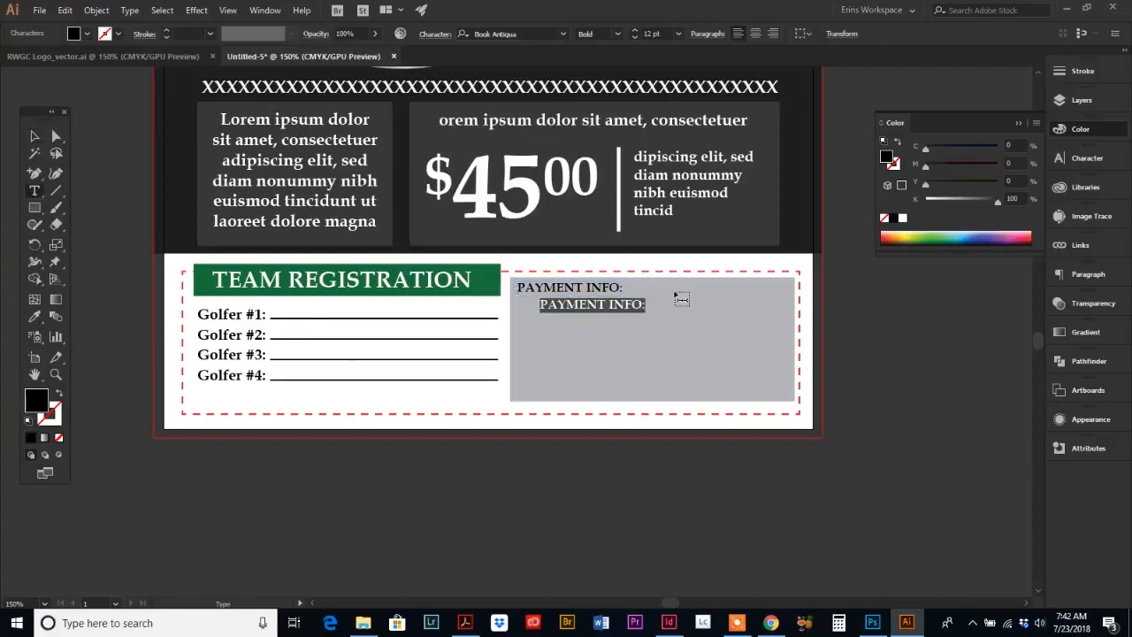
type("TEAM")
key("BackSpace")
key("BackSpace")
key("BackSpace")
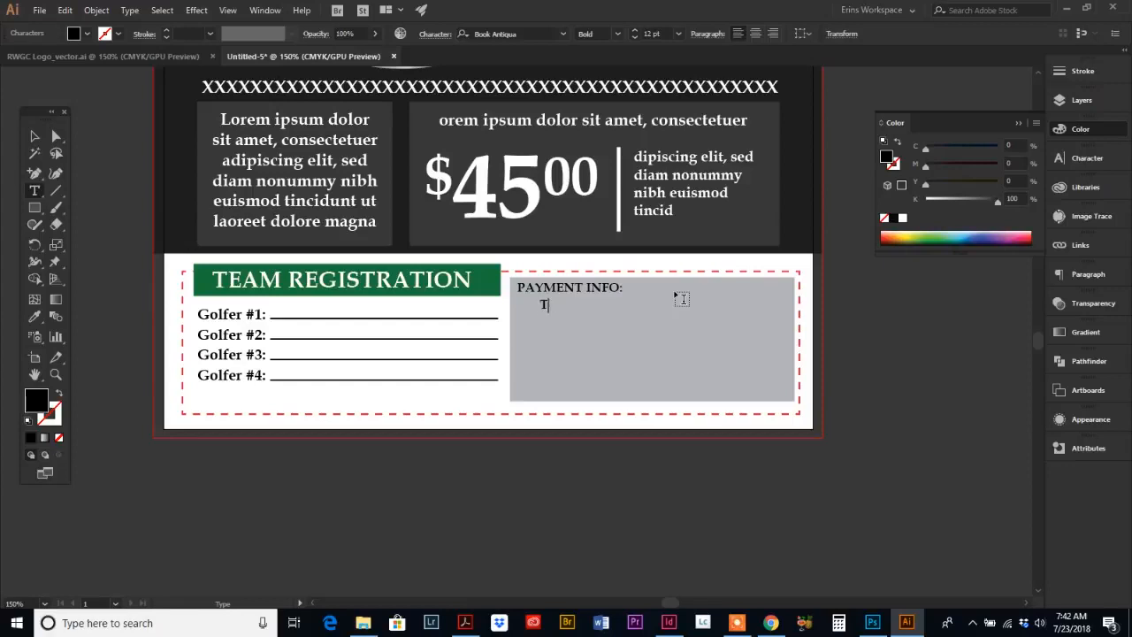
type("eam Registration")
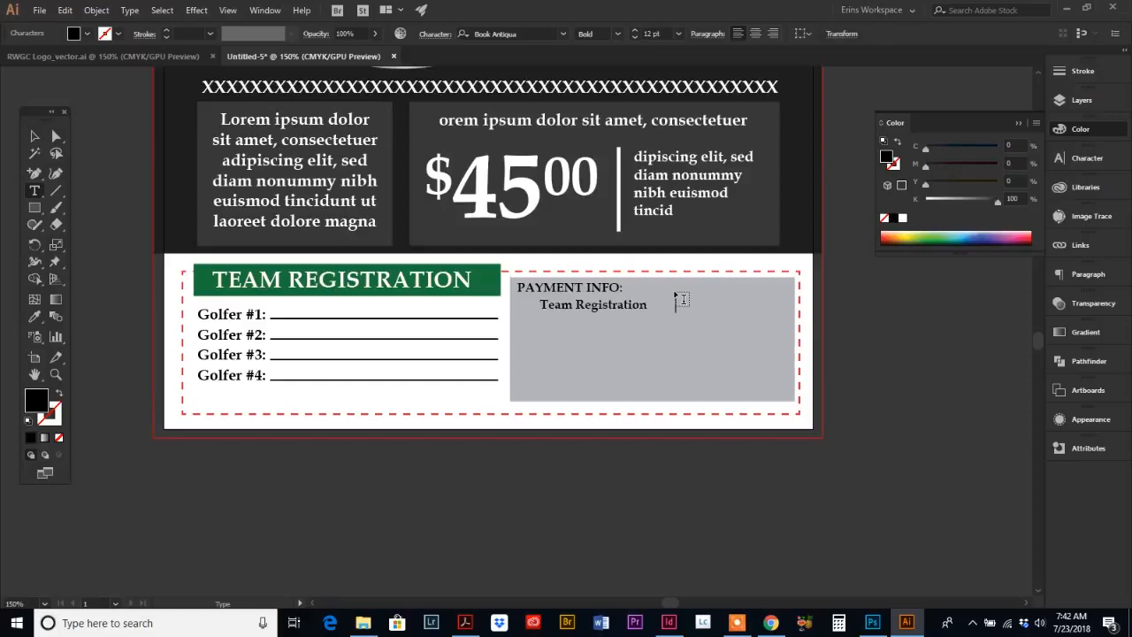
type("Hole Sponsorship")
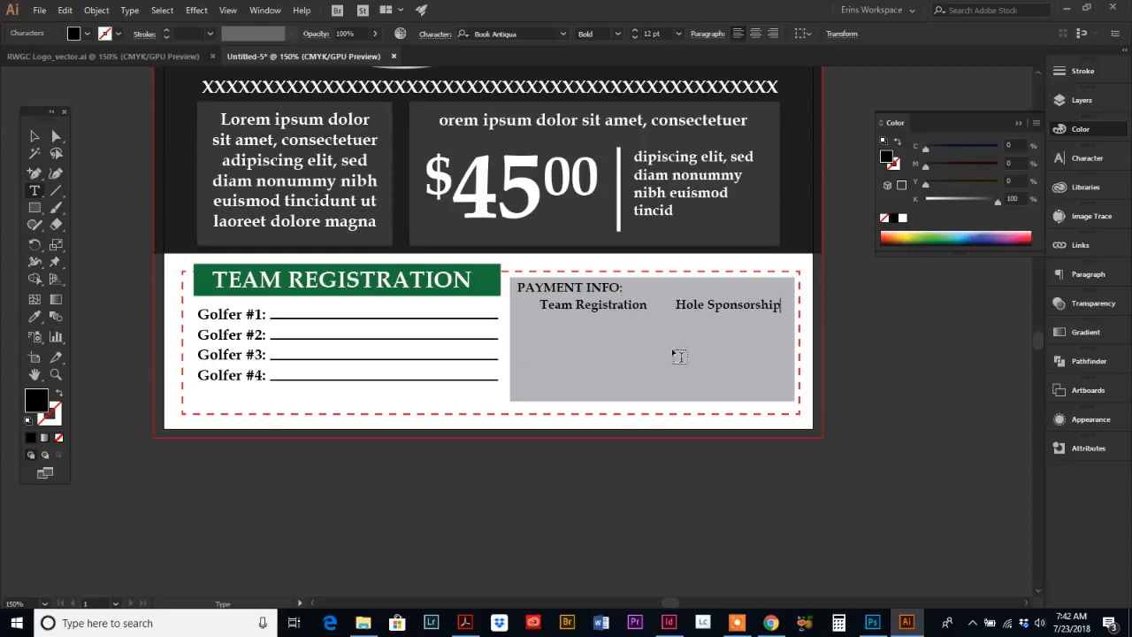
Step: Zoom in and draw a small square checkbox about 0.14 in wide before Team Registration
left_click(56, 375)
left_click(622, 315)
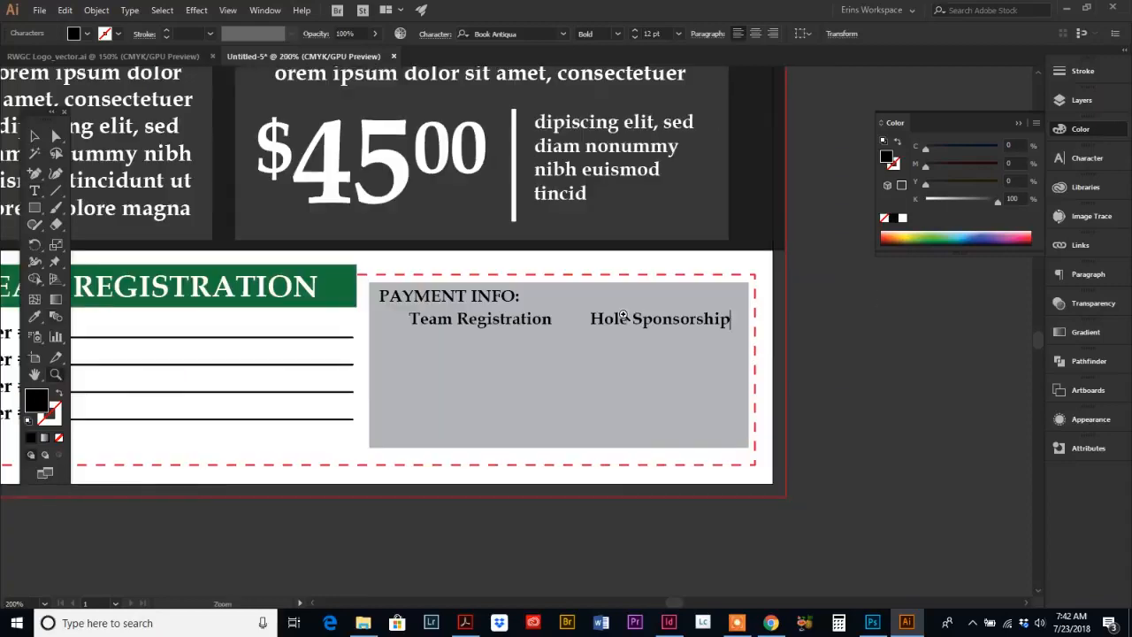
left_click(479, 349)
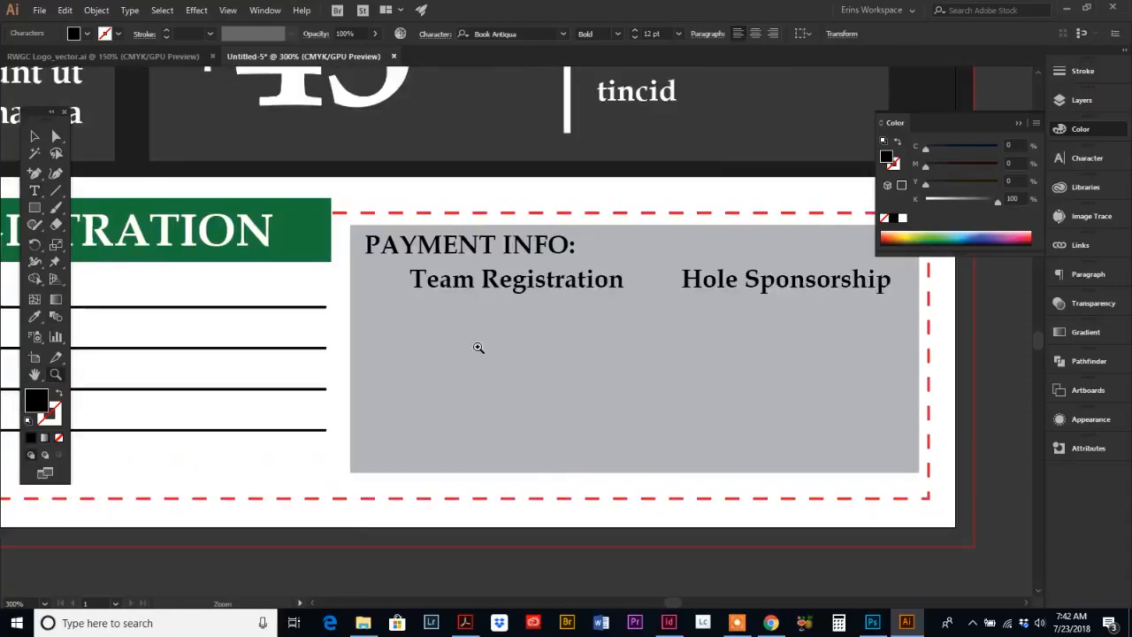
left_click(35, 207)
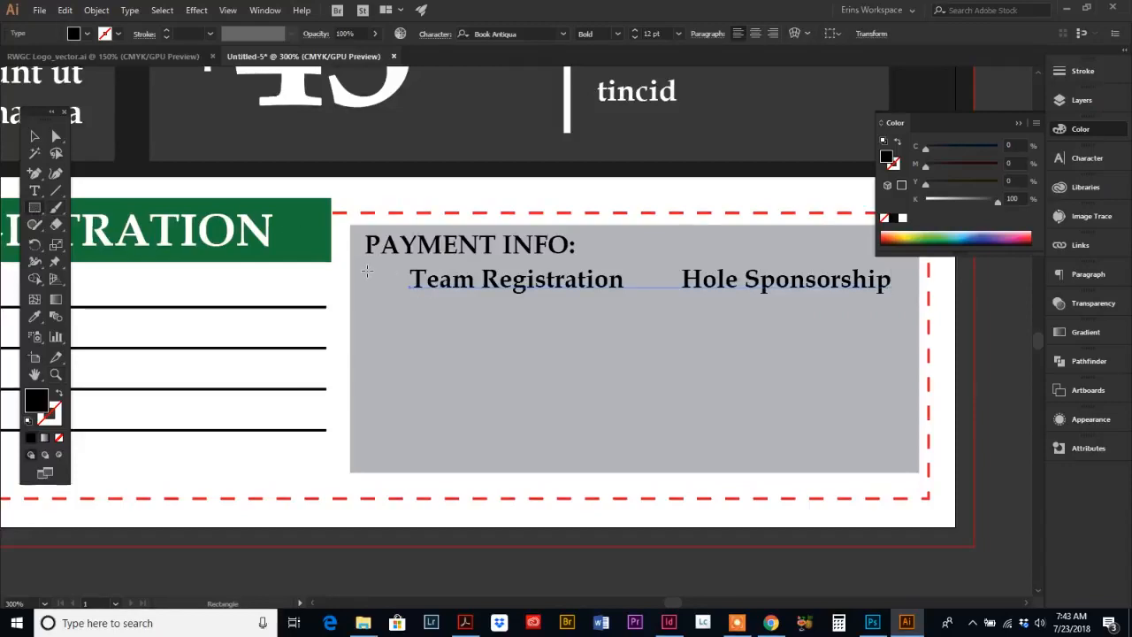
left_click_drag(367, 271, 390, 301)
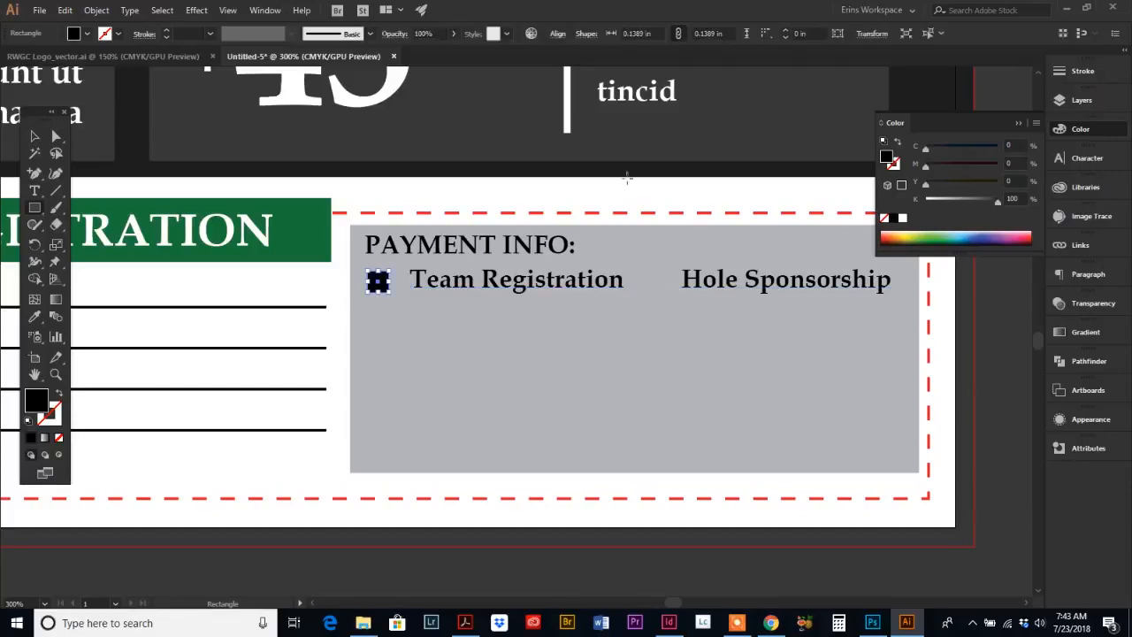
Step: Give the checkbox square a black stroke and no fill
left_click(61, 440)
left_click(54, 421)
left_click(32, 438)
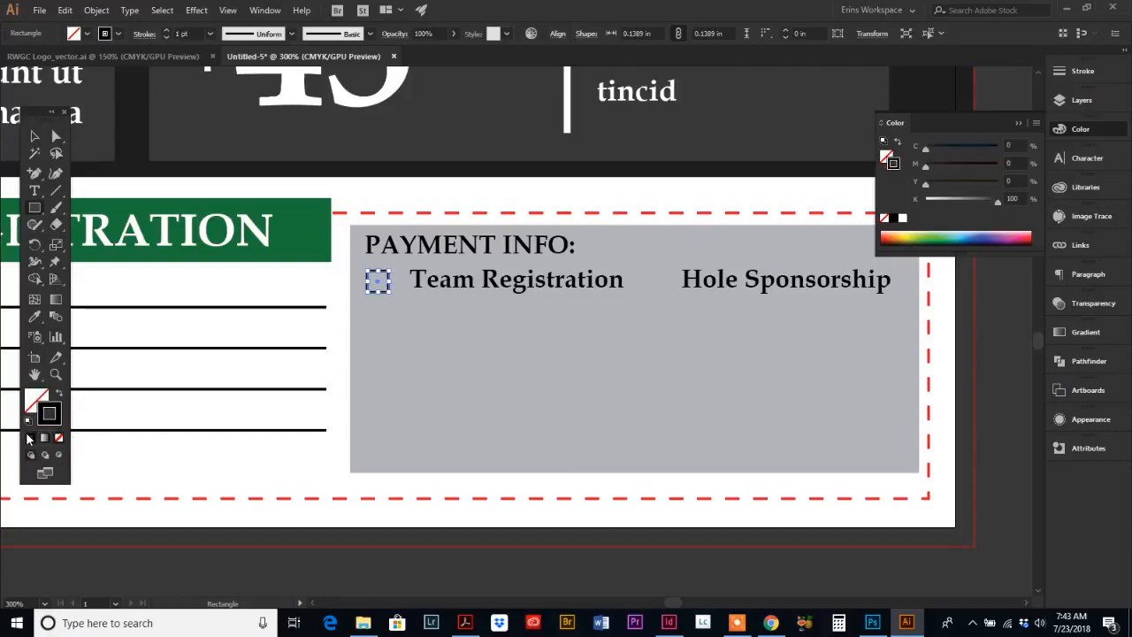
Step: Nudge the checkbox slightly to the right, closer to Team Registration
left_click(35, 137)
left_click(392, 324)
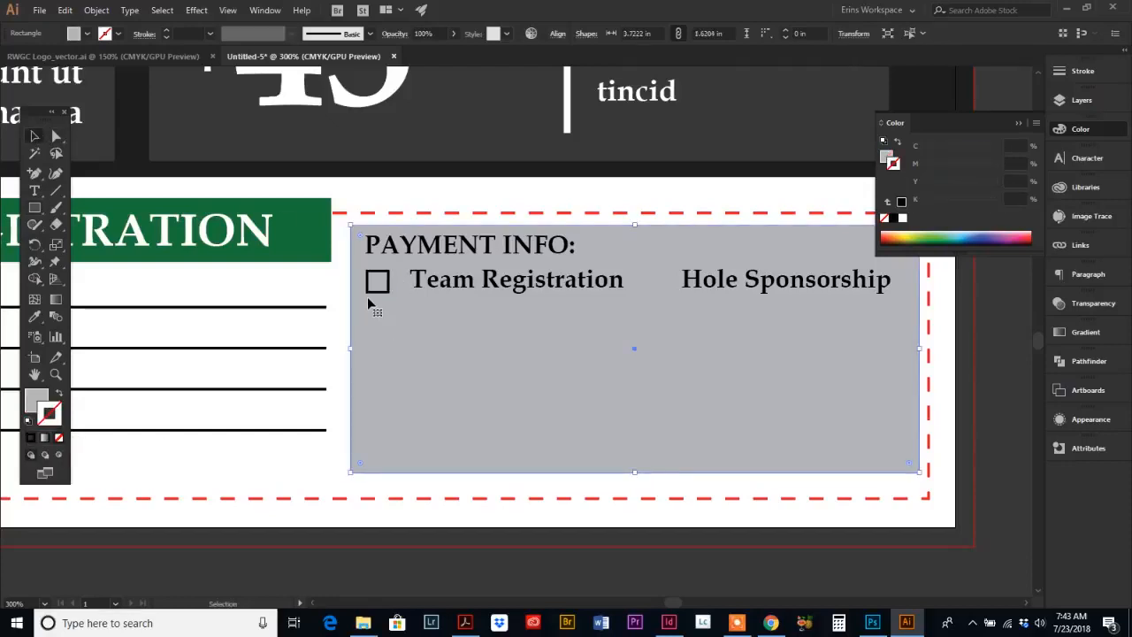
left_click(378, 280)
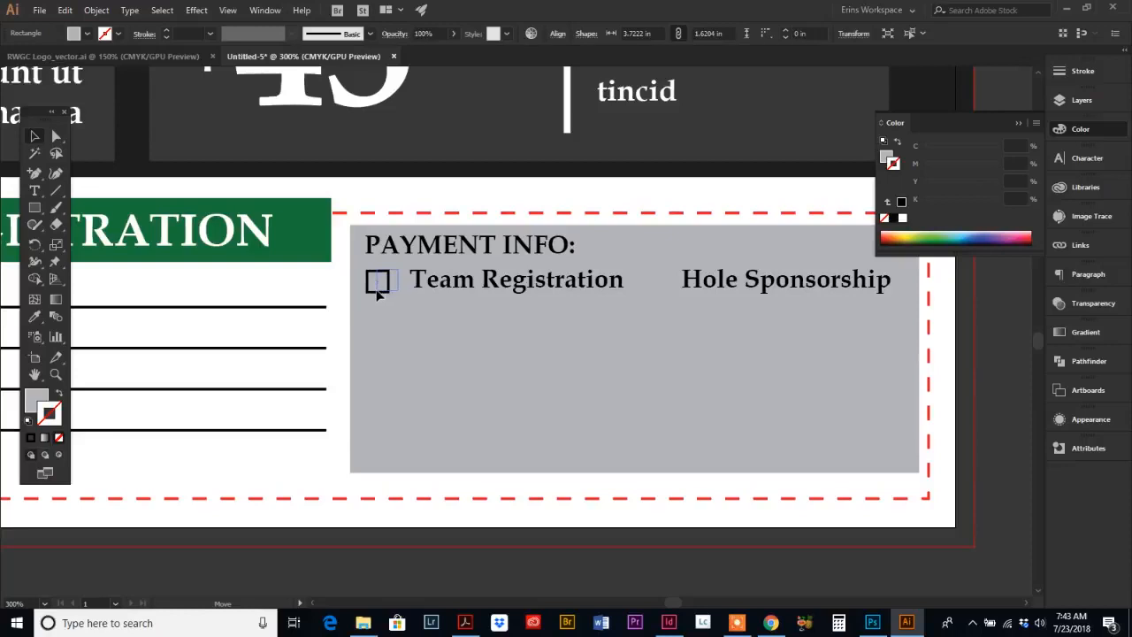
left_click_drag(378, 287, 387, 286)
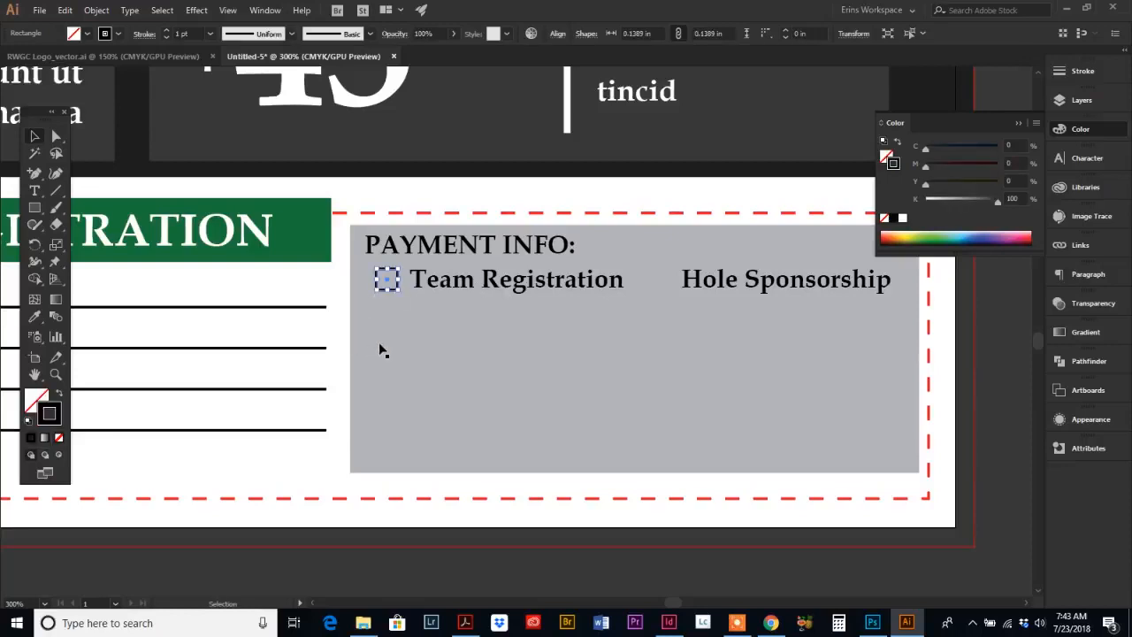
Step: Duplicate the checkbox and place the copy in front of Hole Sponsorship
left_click(385, 349)
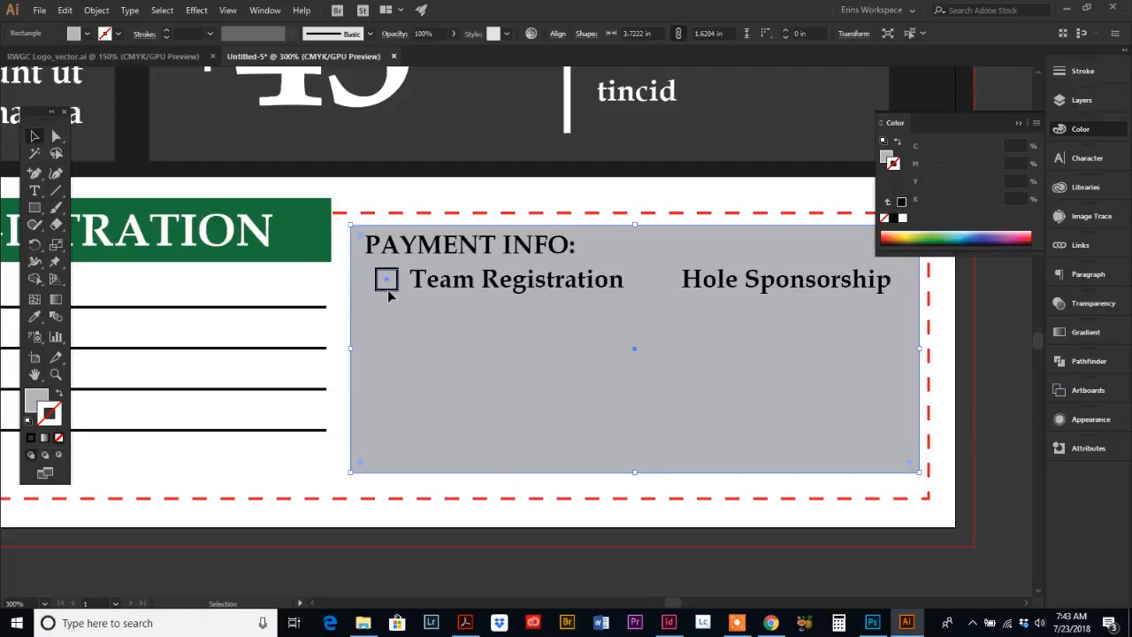
left_click_drag(390, 296, 667, 298)
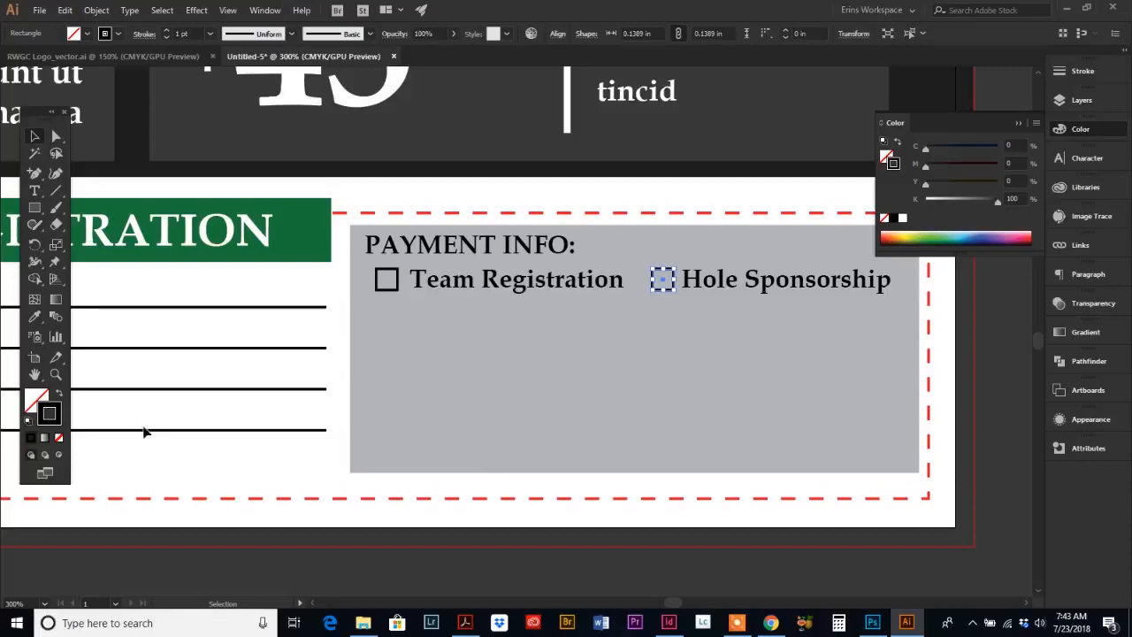
Step: Zoom out and scroll to examine the whole flyer layout
left_click(55, 374)
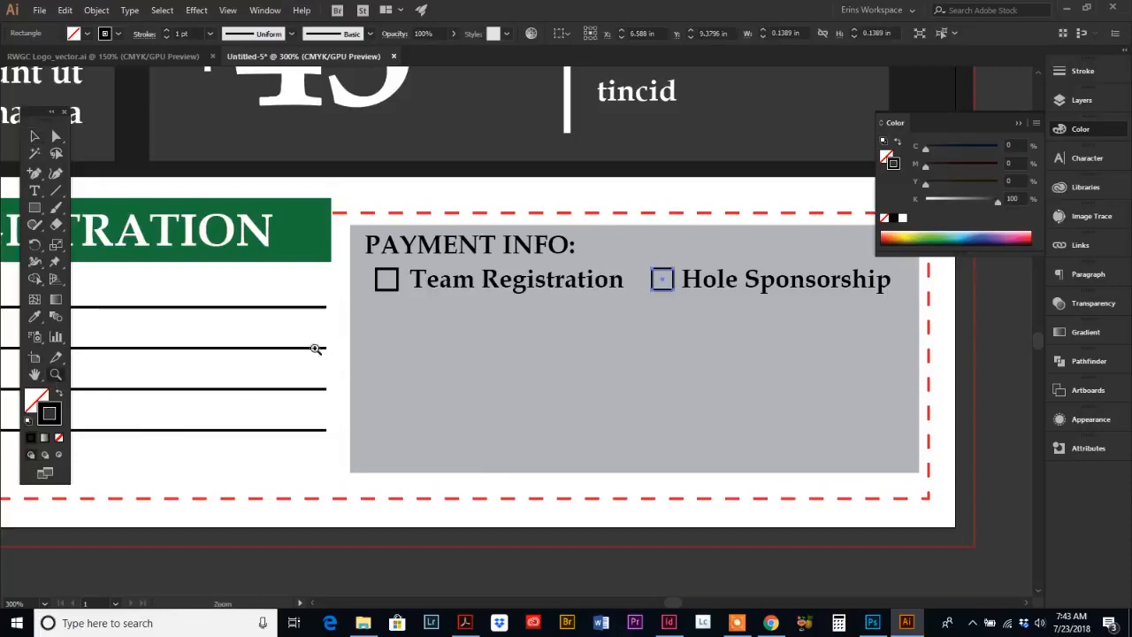
left_click(394, 313, "alt")
left_click(520, 354, "alt")
left_click(546, 400, "alt")
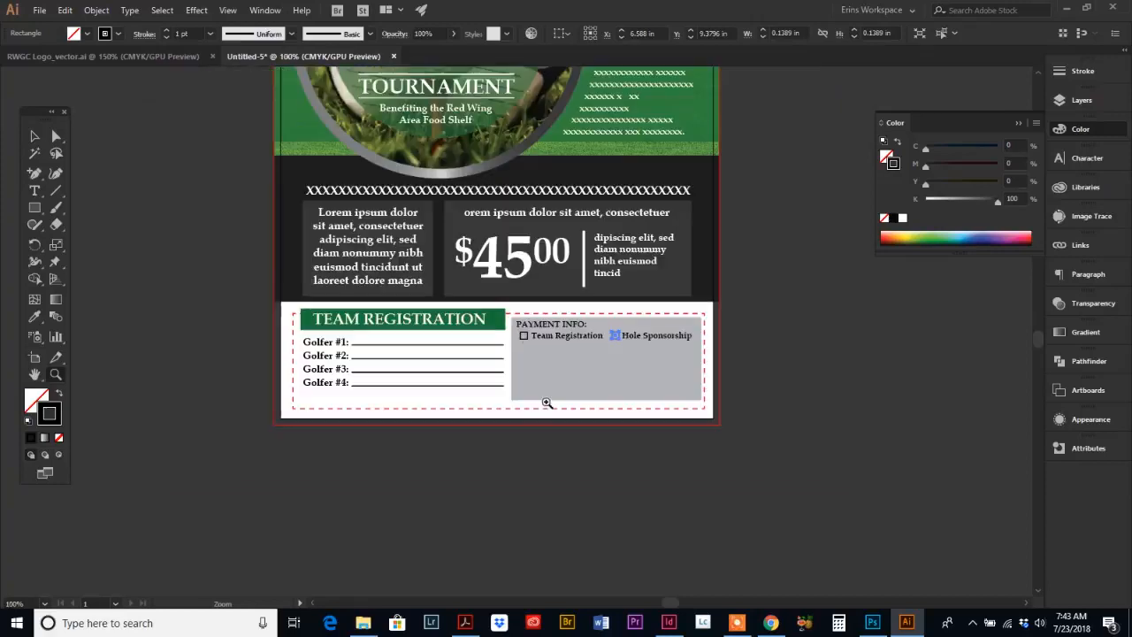
scroll(536, 362, "up", 5)
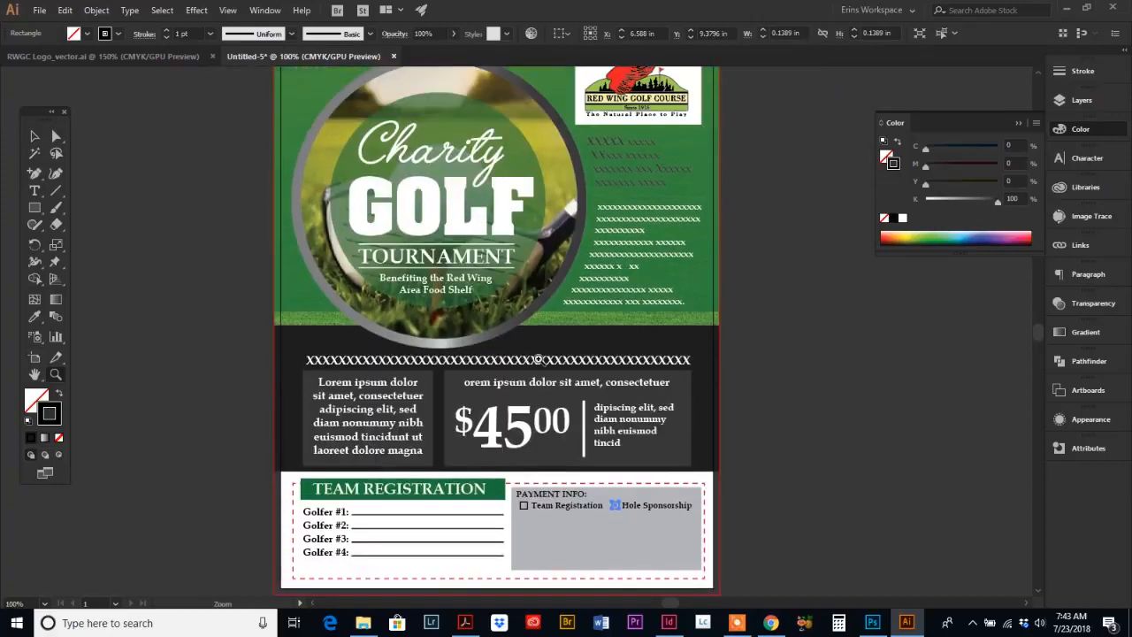
scroll(536, 360, "down", 2)
scroll(536, 359, "up", 3)
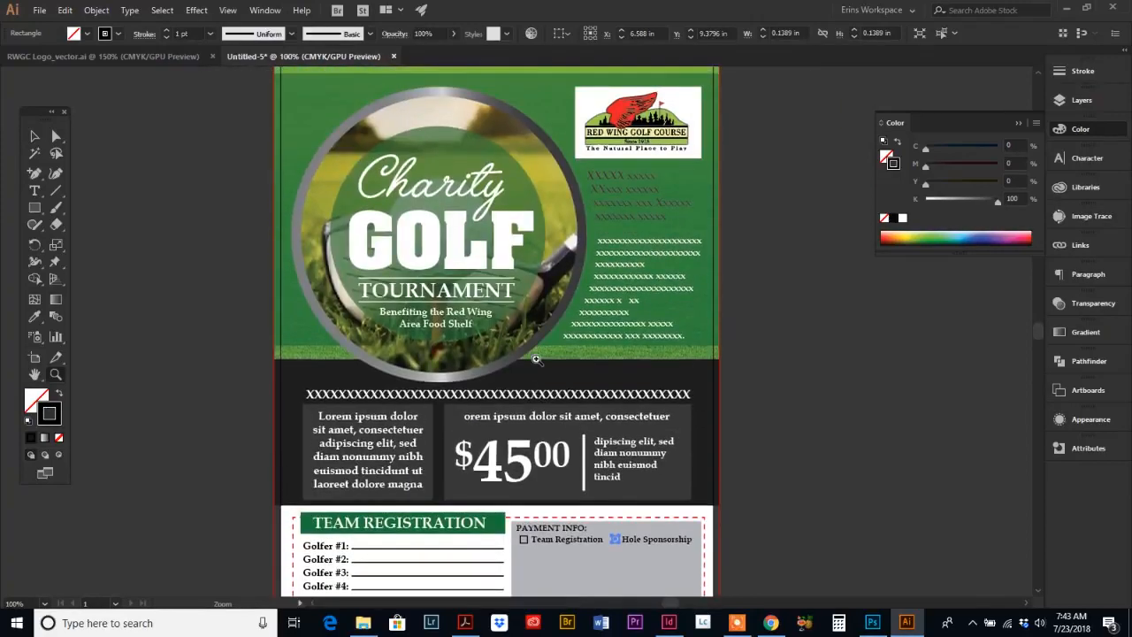
scroll(536, 359, "down", 1)
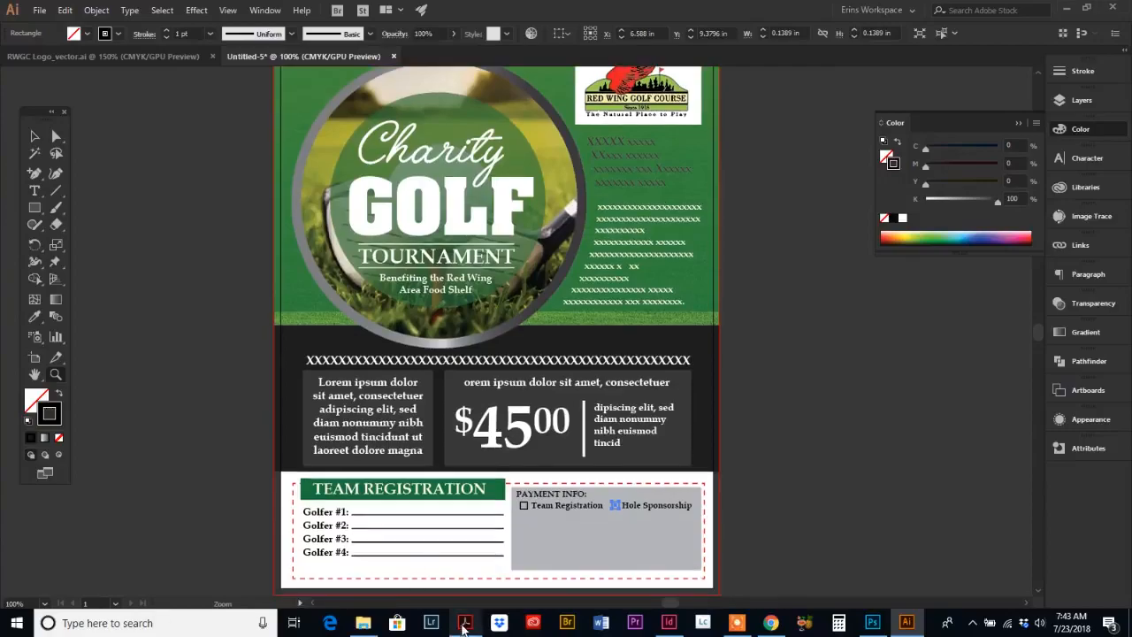
left_click(465, 623)
scroll(442, 399, "down", 5)
scroll(545, 382, "up", 1)
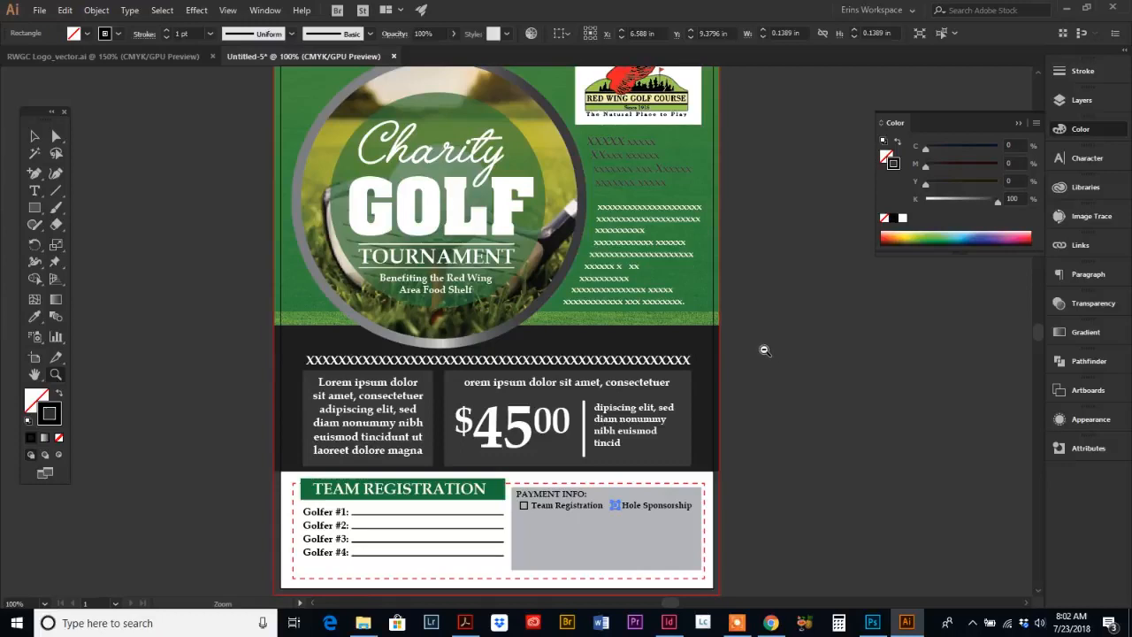
key("ctrl+minus")
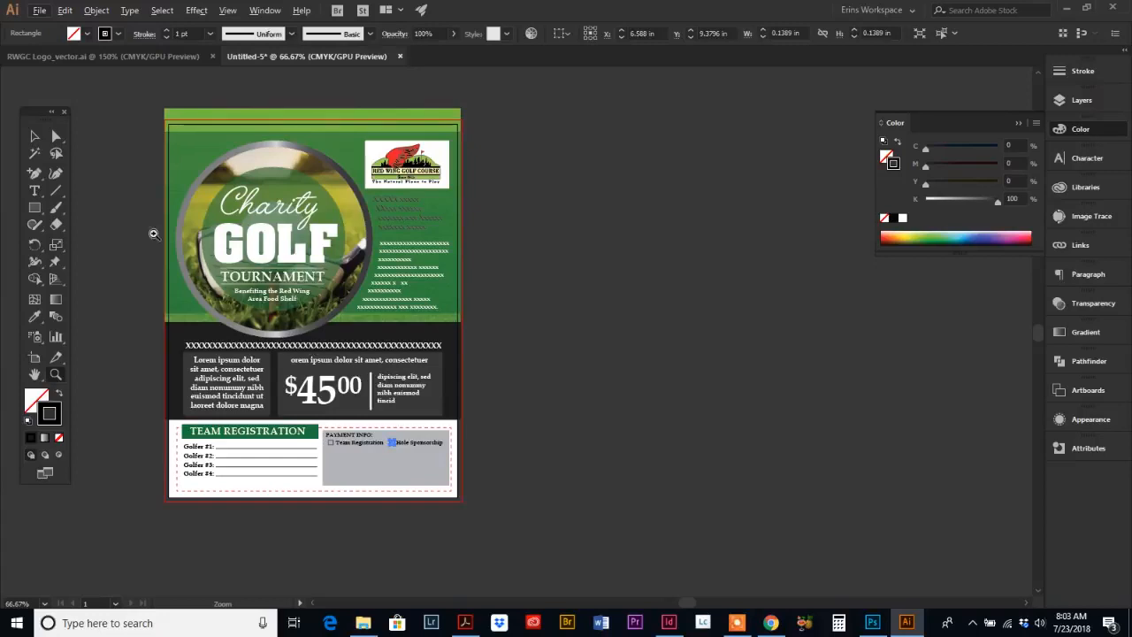
Step: Try duplicating the artboard with its artwork, then delete the duplicate artboard
left_click(36, 360)
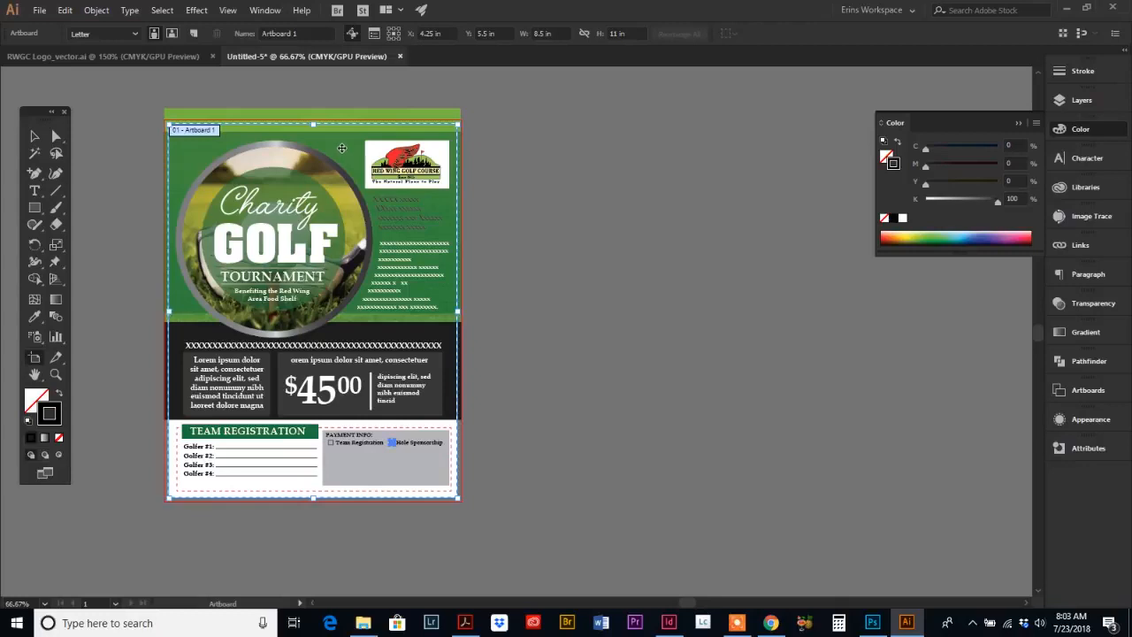
key("ctrl+a")
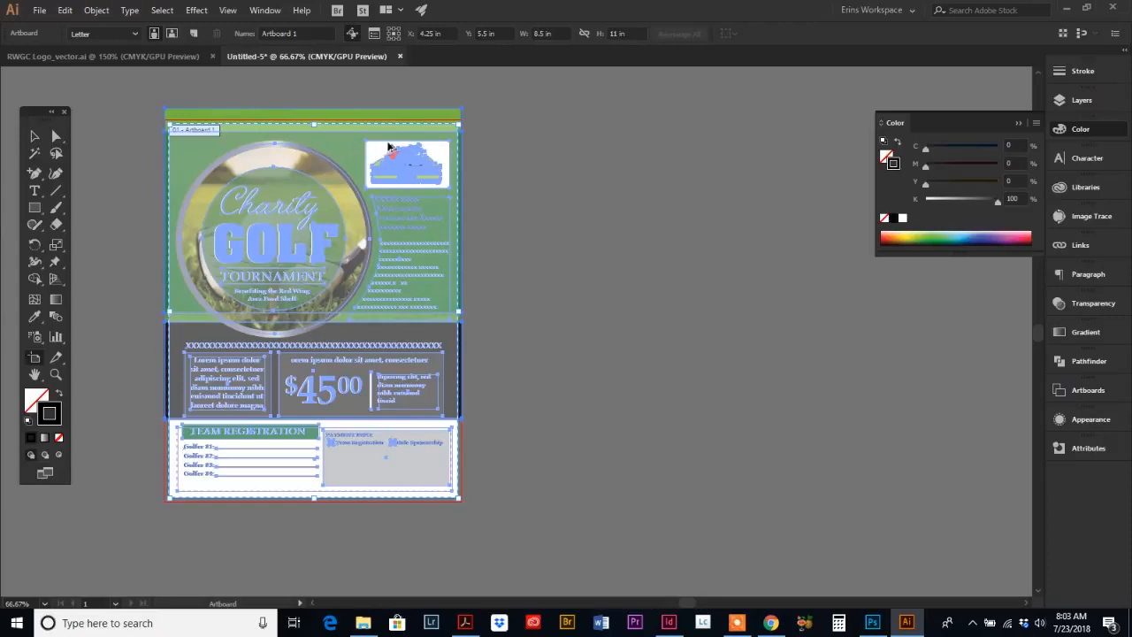
left_click_drag(389, 146, 632, 212)
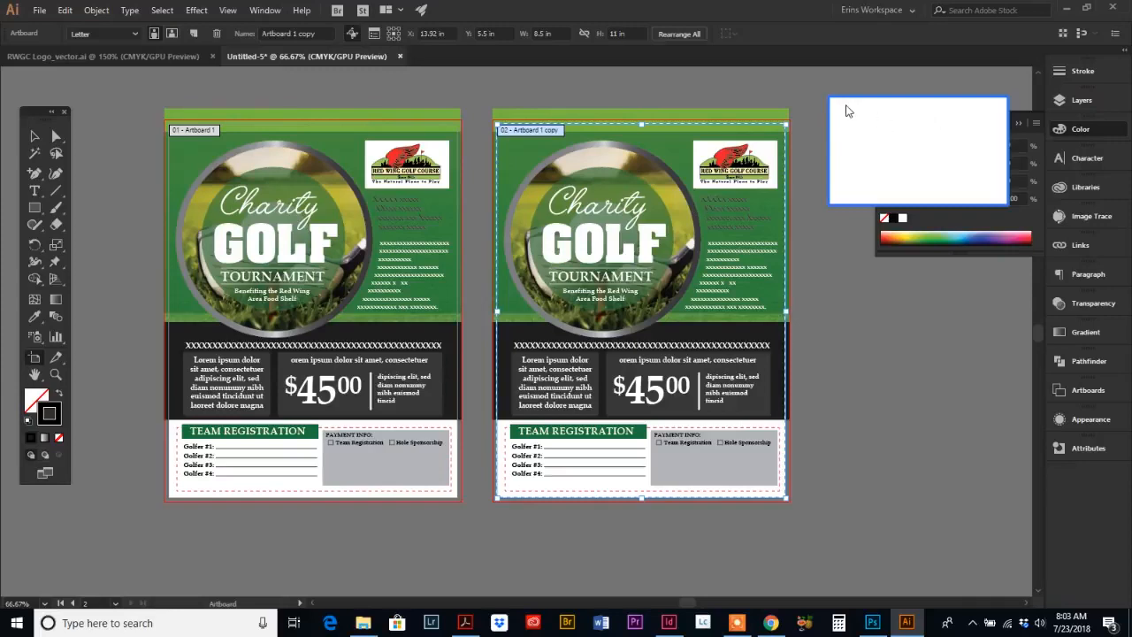
left_click(995, 196)
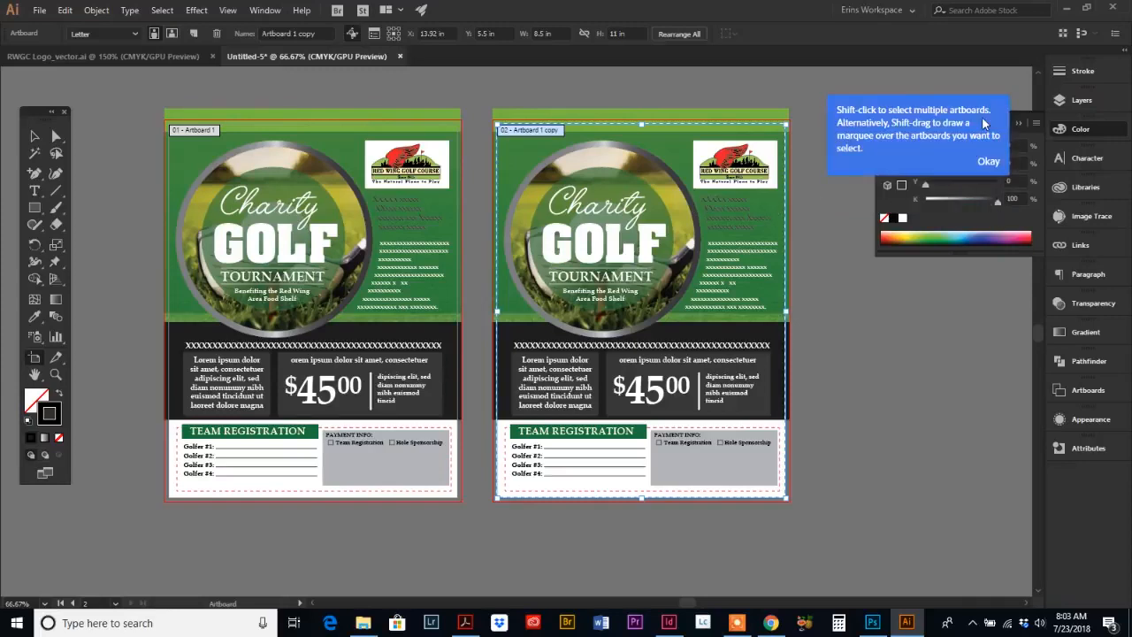
left_click(988, 161)
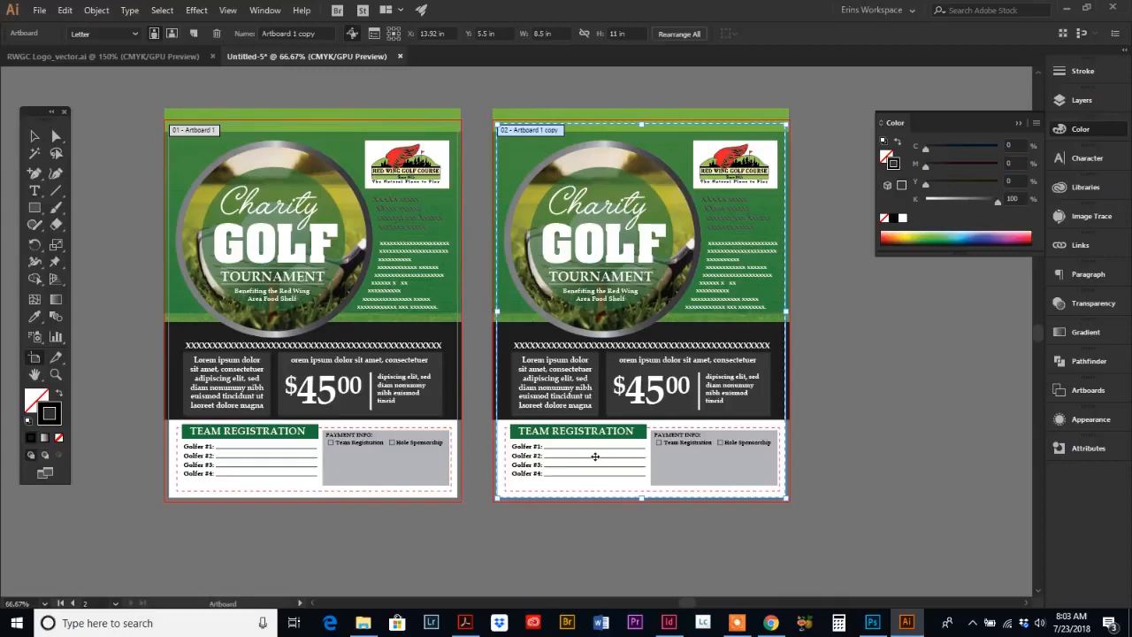
key("v")
key("Delete")
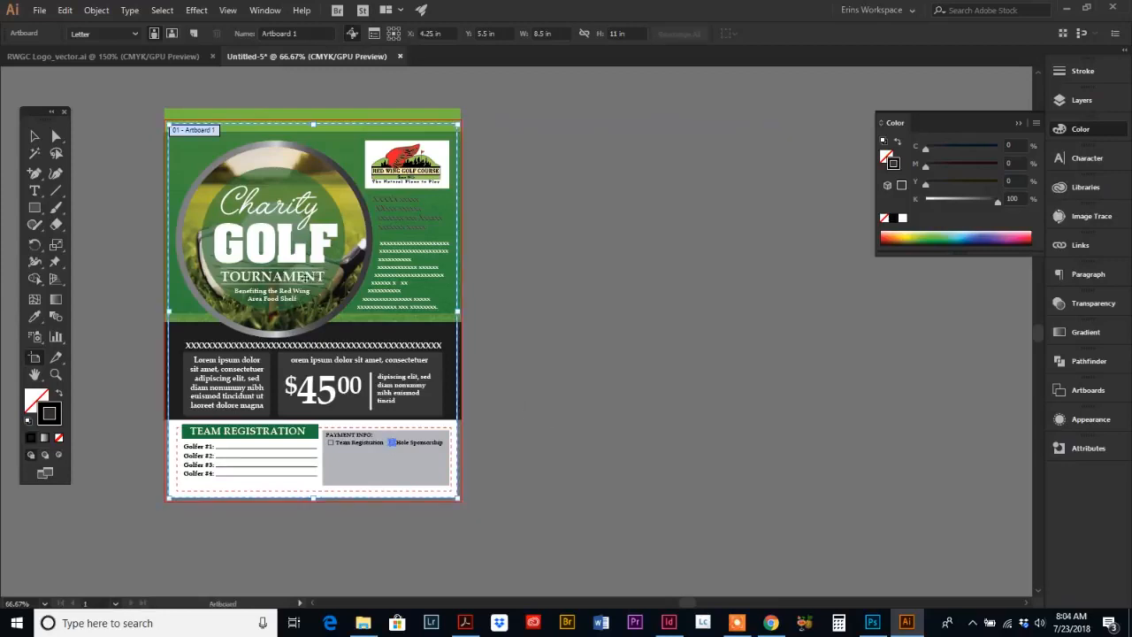
Step: Select all the flyer artwork and lock the selection
left_click(35, 135)
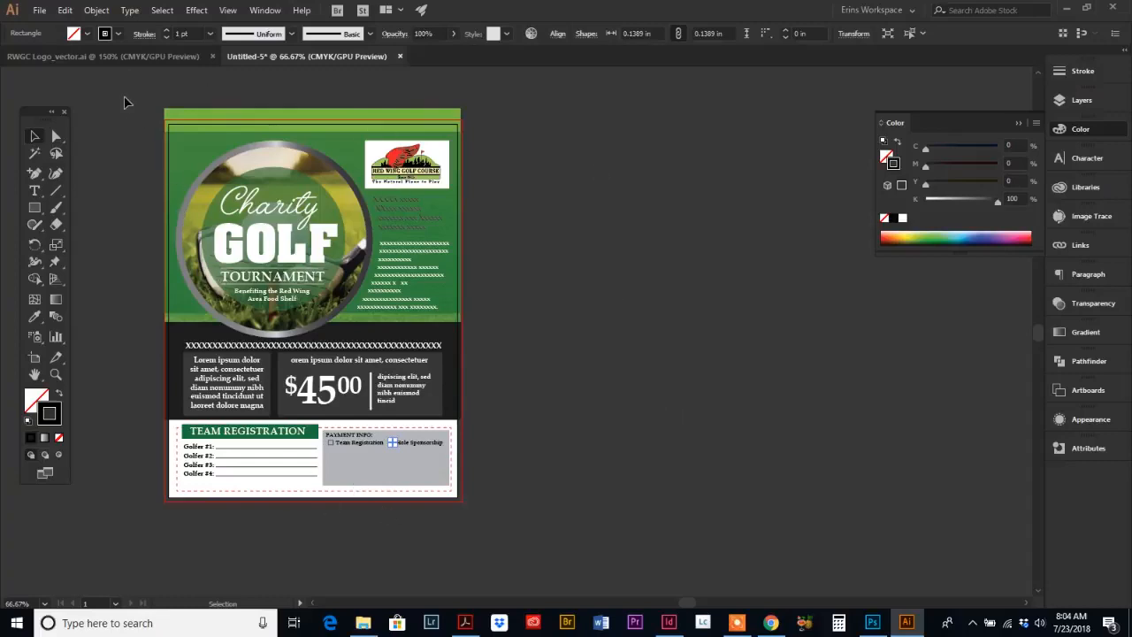
key("ctrl+a")
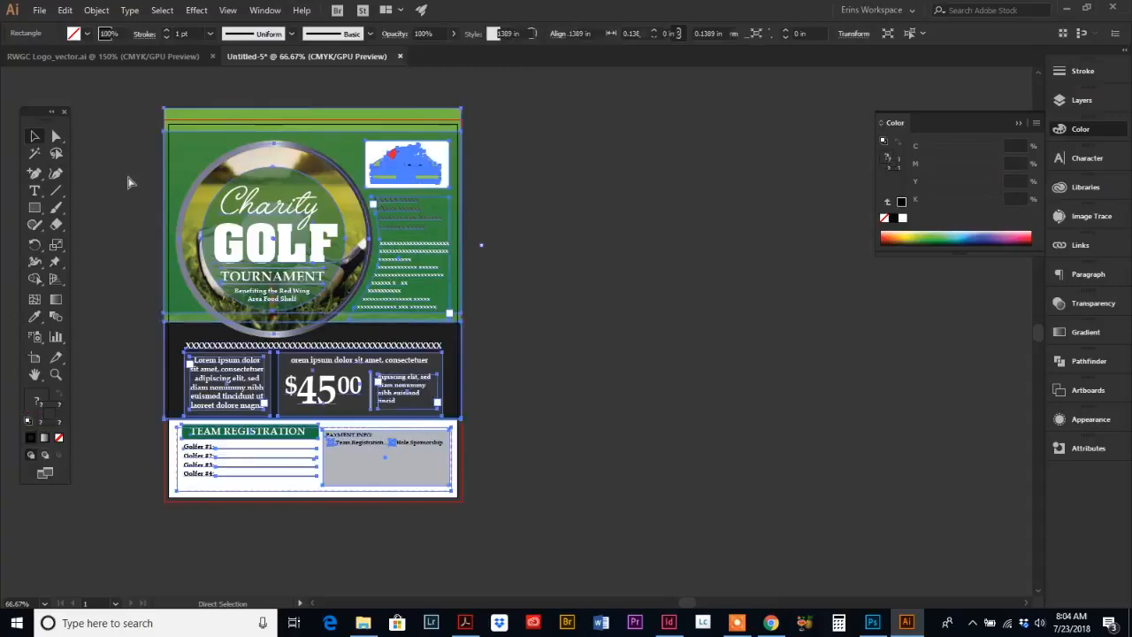
key("v")
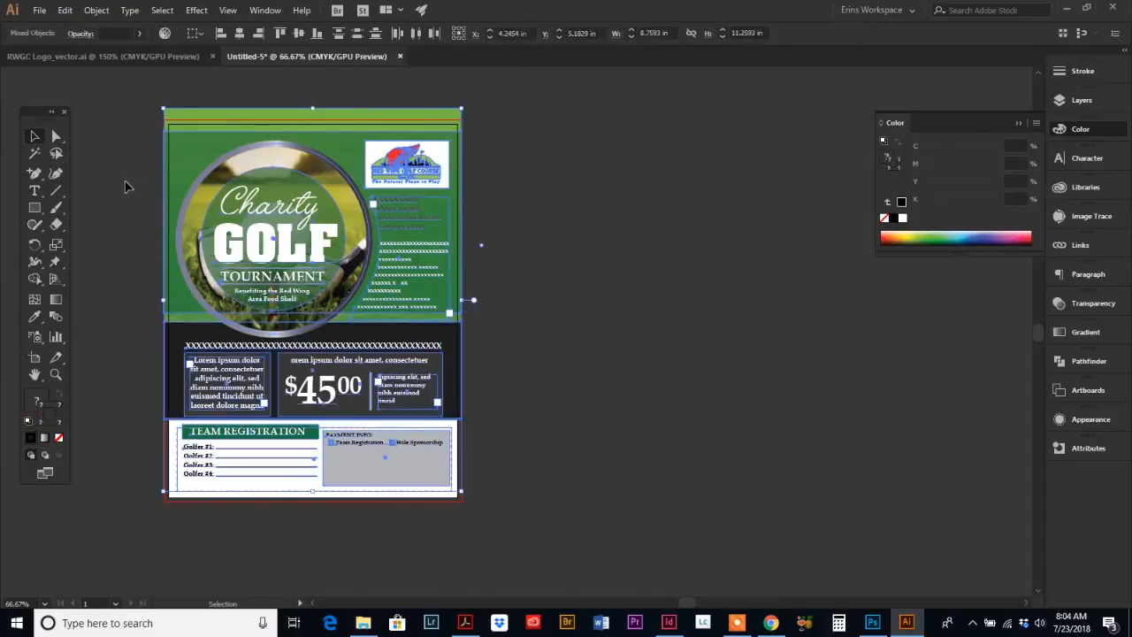
left_click(98, 11)
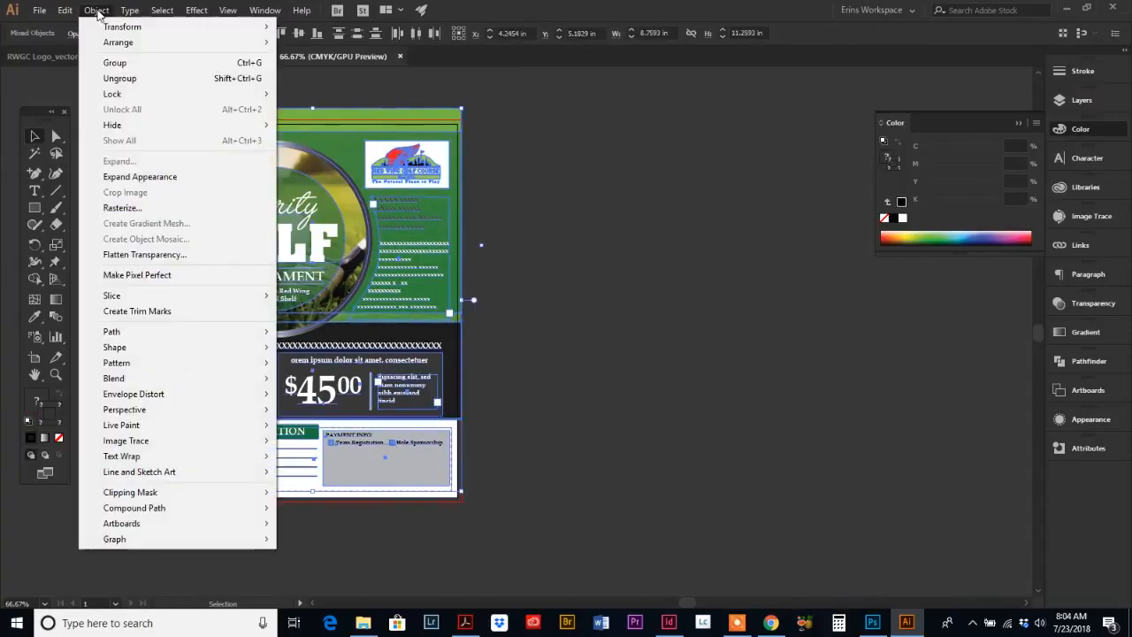
mouse_move(153, 94)
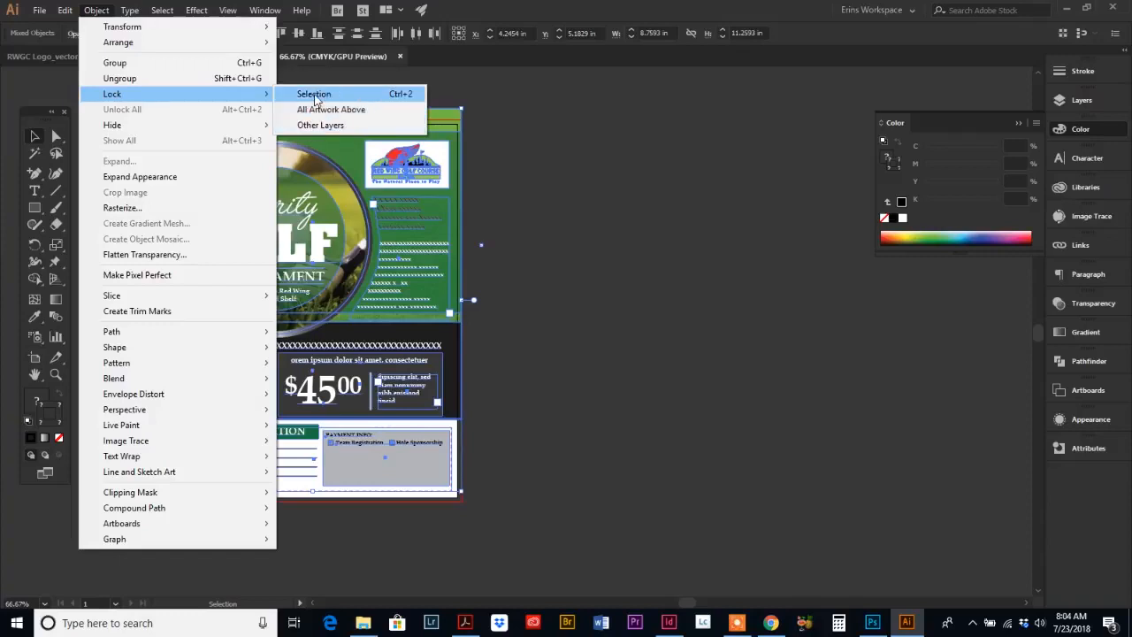
left_click(314, 95)
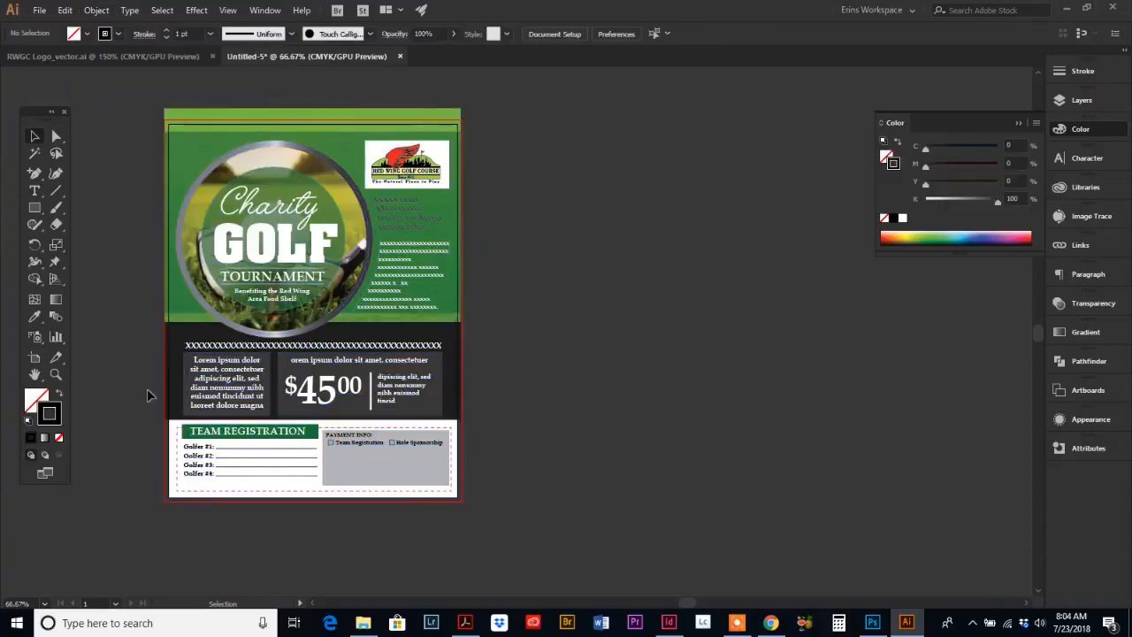
Step: Duplicate the artboard to the right of the flyer as an empty second page
left_click(35, 358)
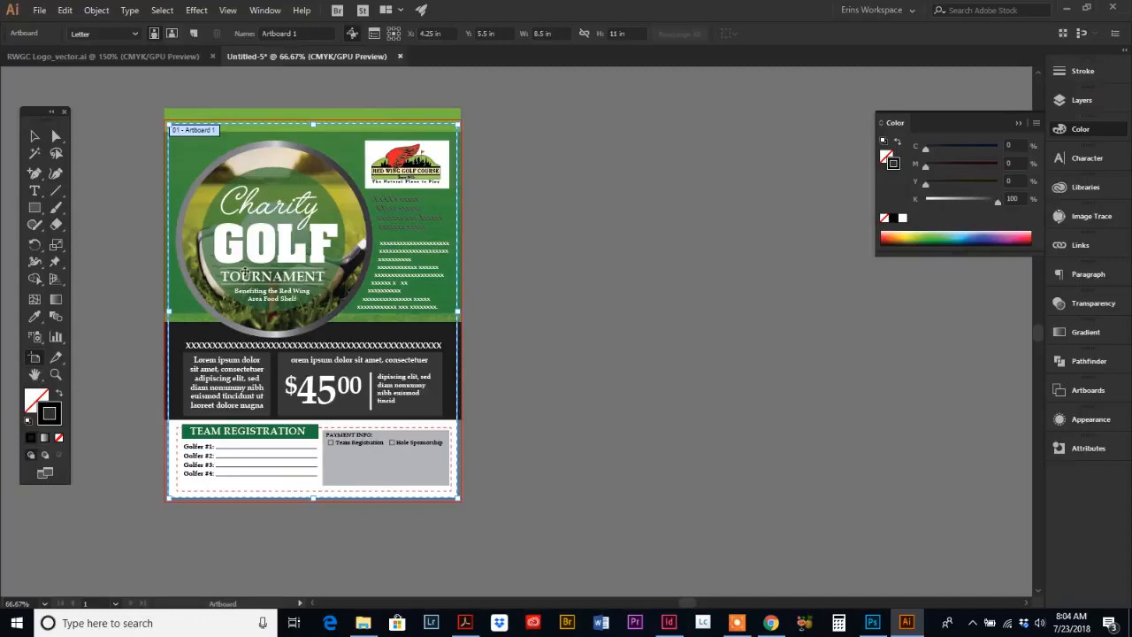
left_click_drag(245, 273, 567, 268)
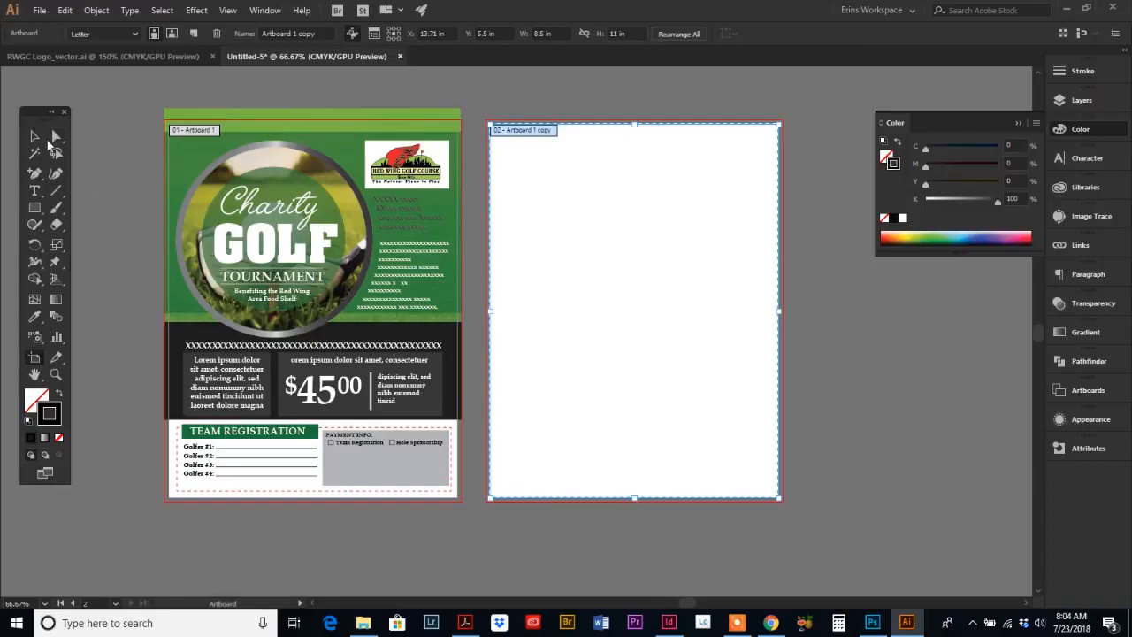
key("Escape")
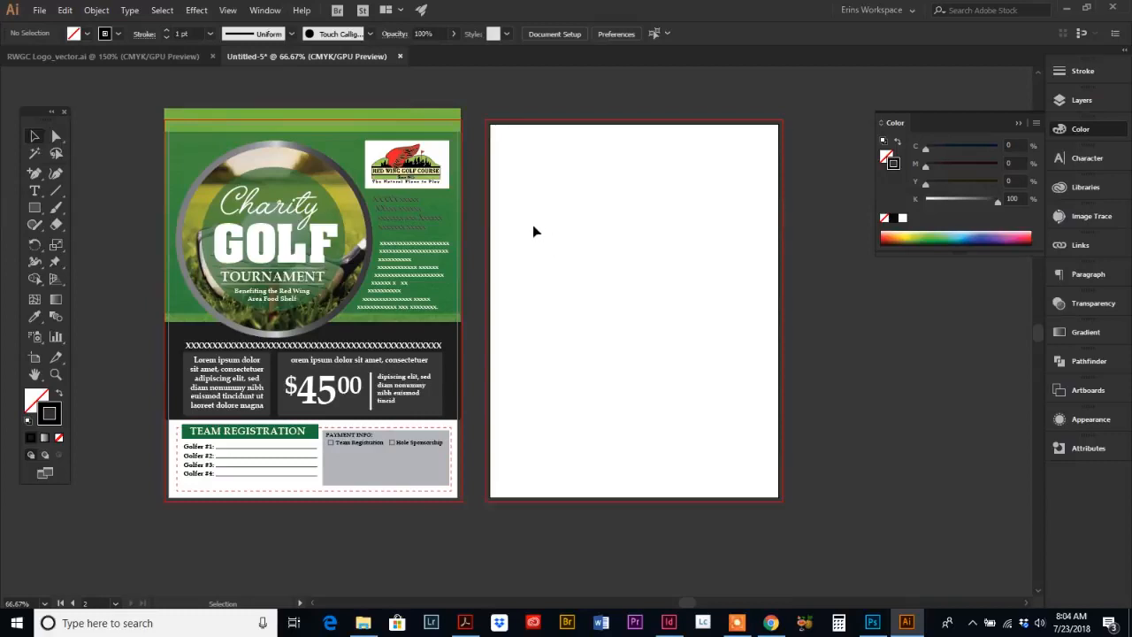
Step: Switch to the reference PDF, examine its second page, and return to Illustrator
left_click(464, 625)
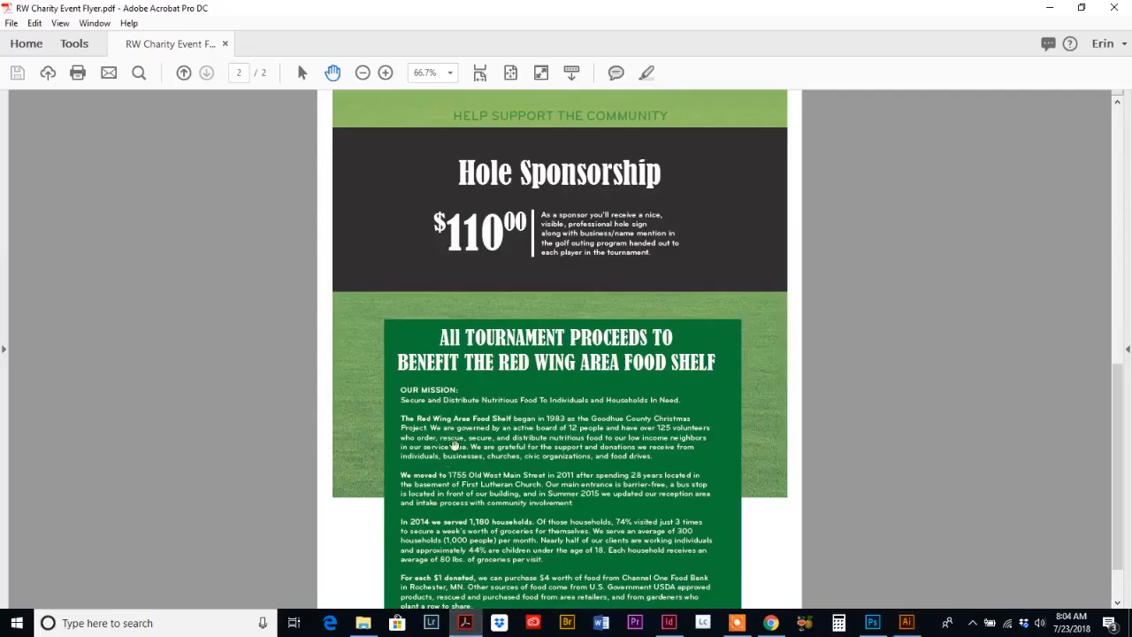
scroll(442, 429, "up", 1)
scroll(443, 429, "down", 1)
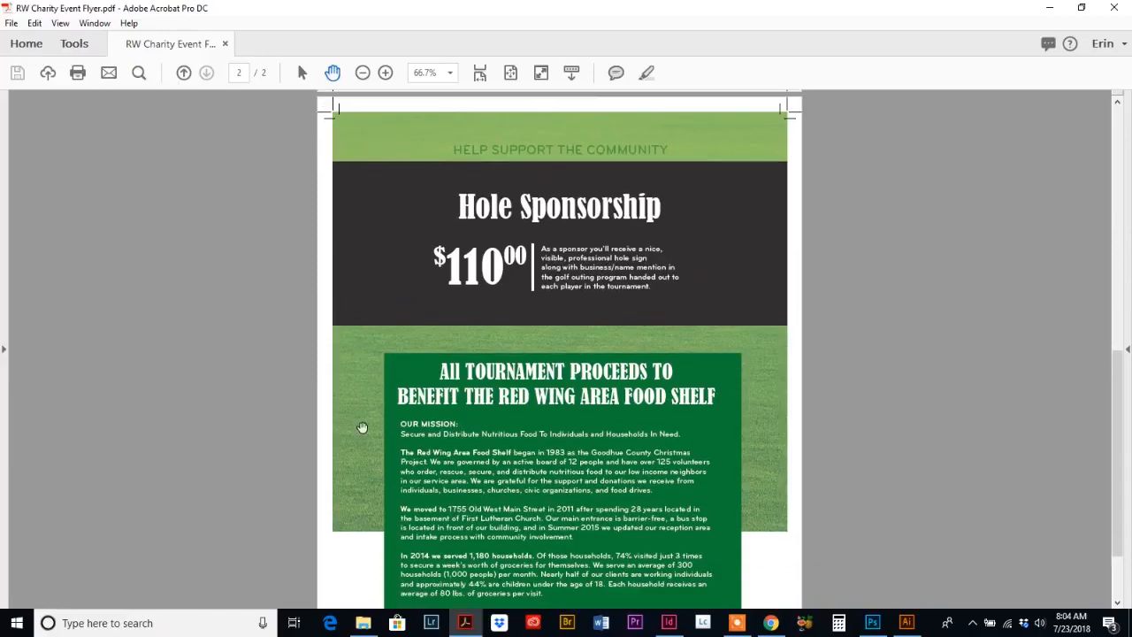
scroll(357, 431, "up", 10)
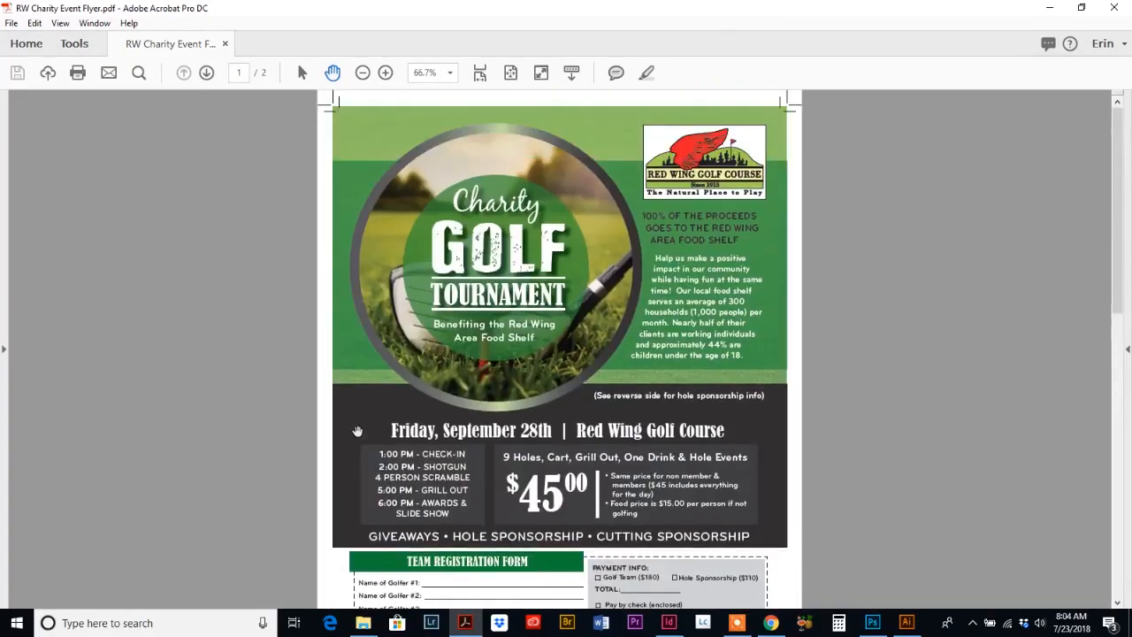
scroll(357, 431, "down", 10)
scroll(357, 431, "up", 3)
scroll(357, 431, "down", 2)
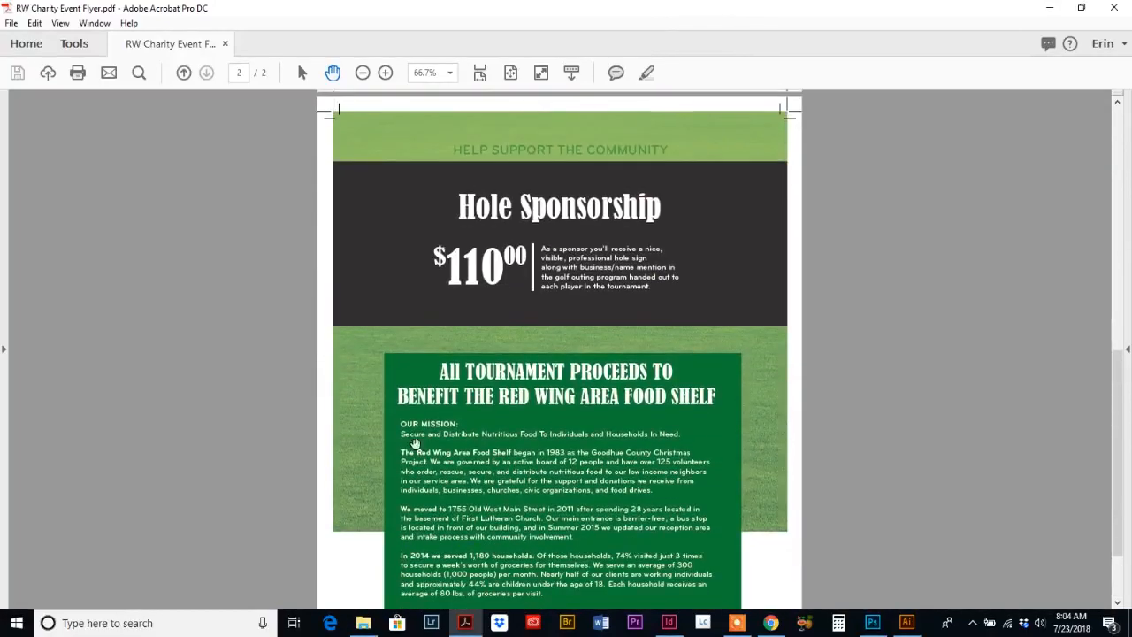
left_click(907, 623)
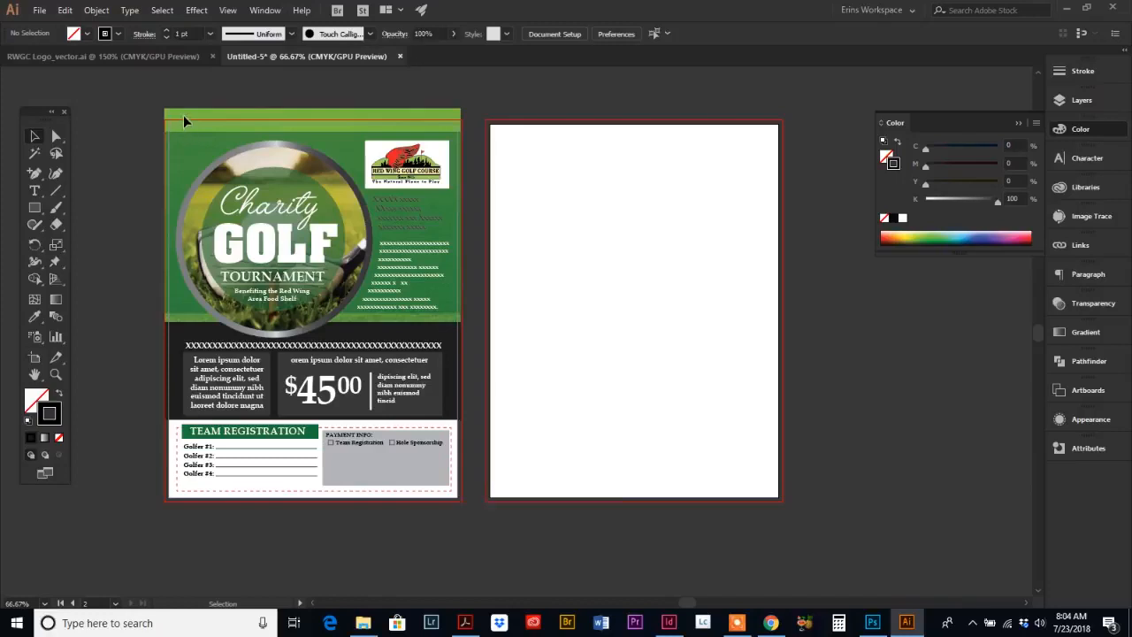
Step: Unlock all the flyer artwork and copy the grass header background with its green overlay onto the second artboard
left_click(95, 11)
left_click(115, 107)
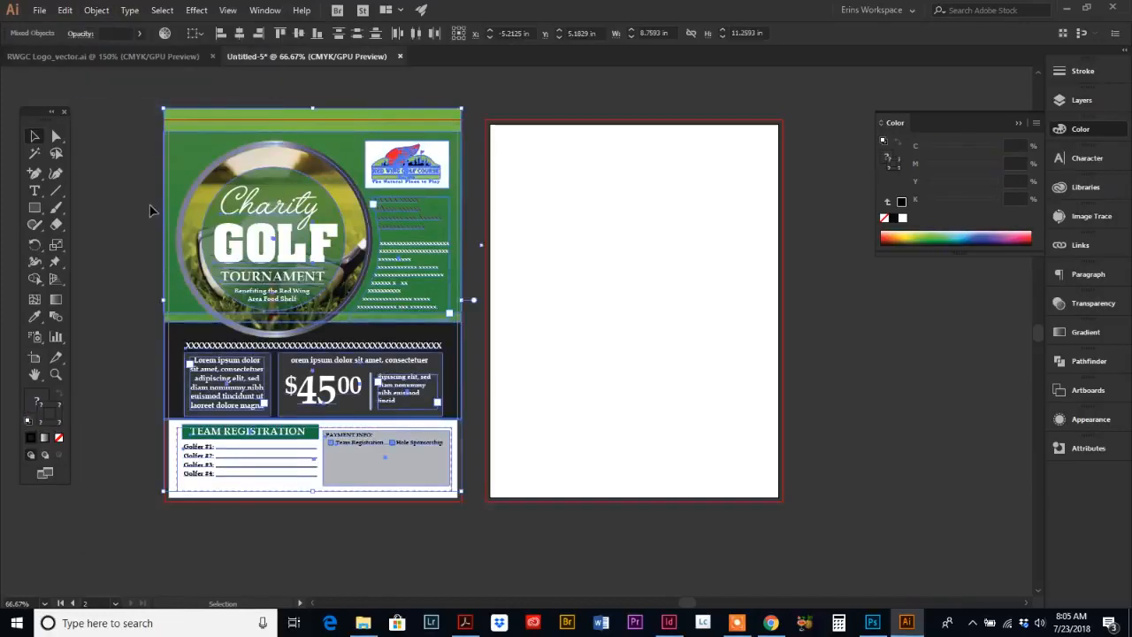
left_click(127, 172)
left_click(188, 119)
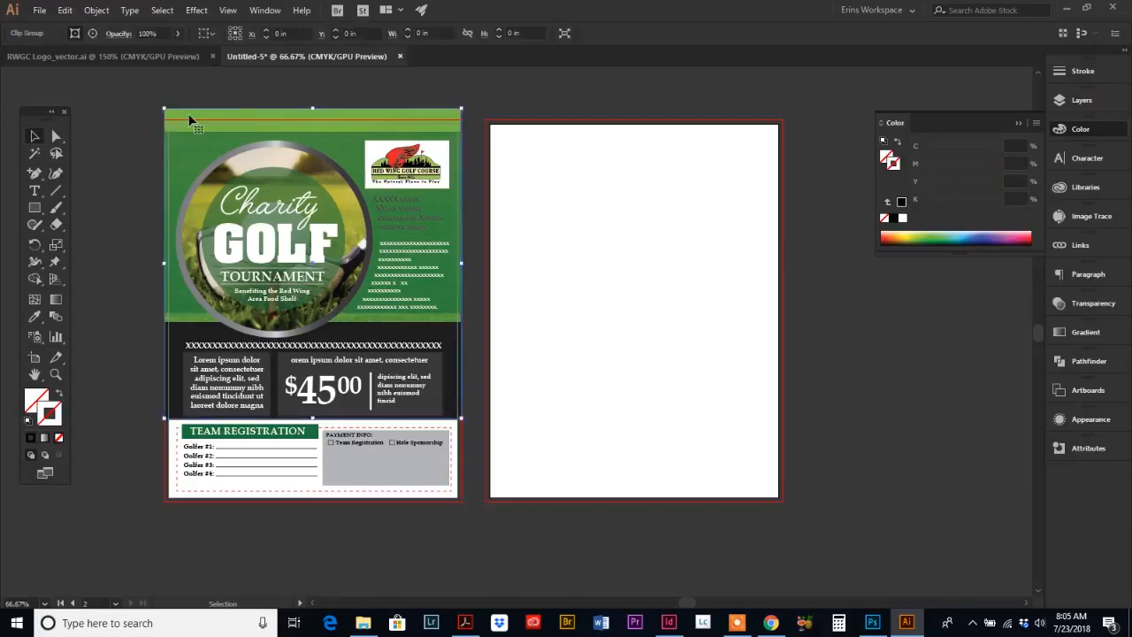
left_click(176, 155, "shift")
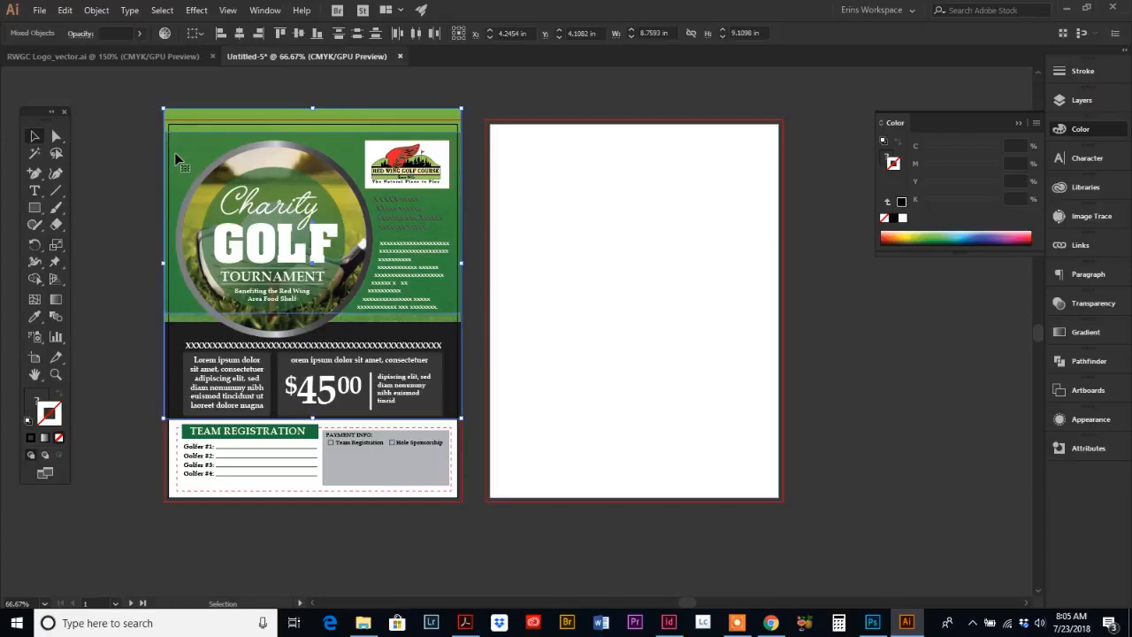
key("a")
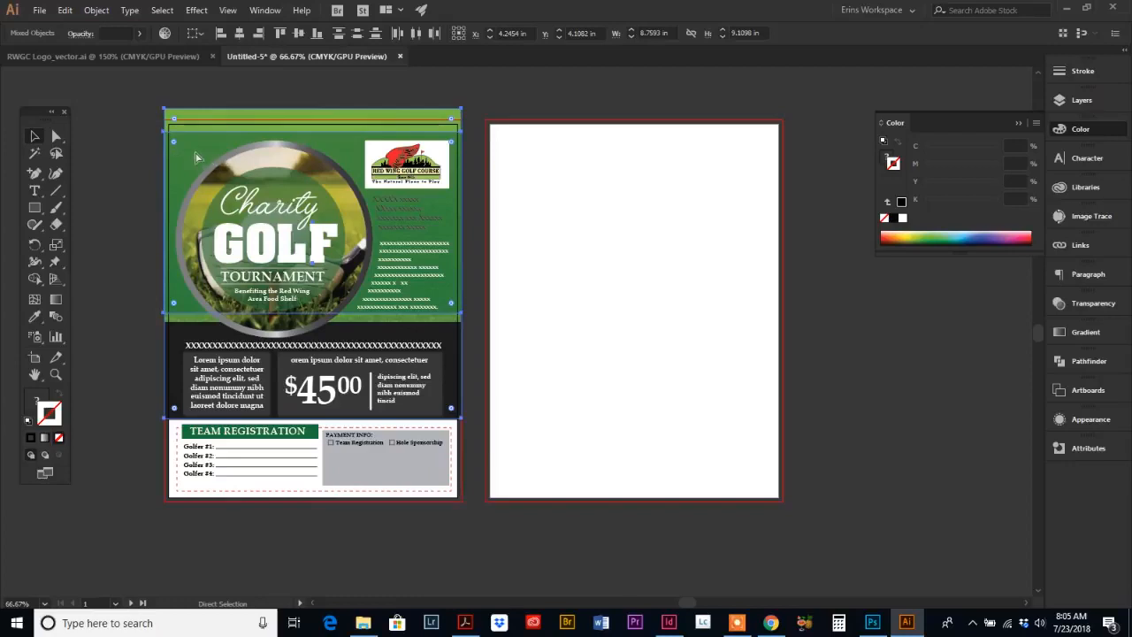
left_click_drag(197, 156, 622, 359)
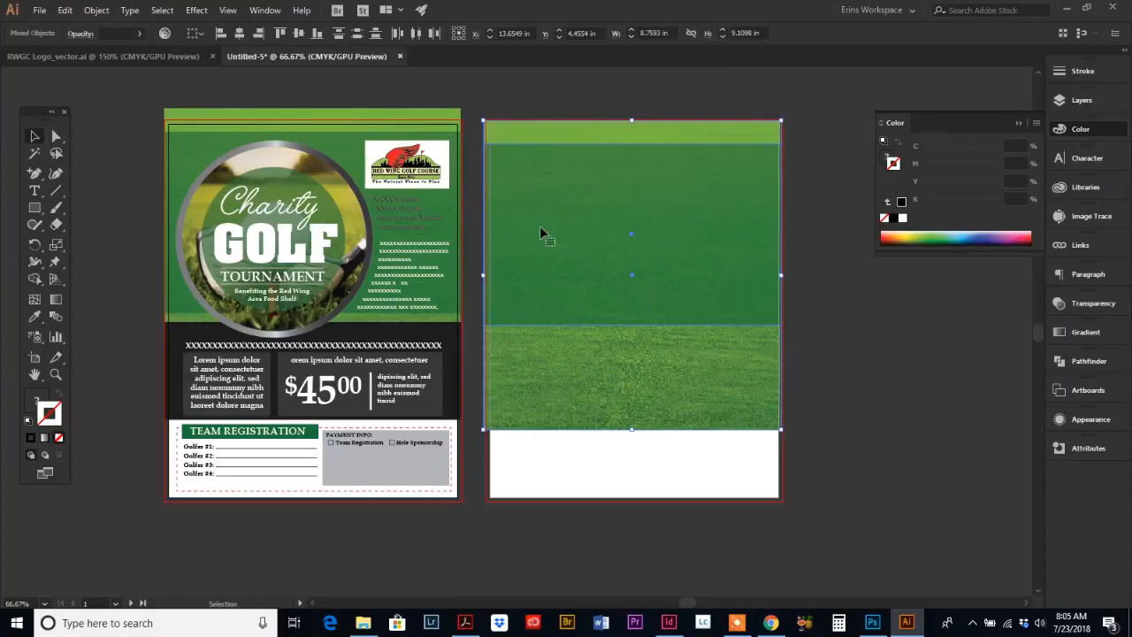
Step: Switch to the reference PDF to check its second page, then return to Illustrator
left_click(464, 623)
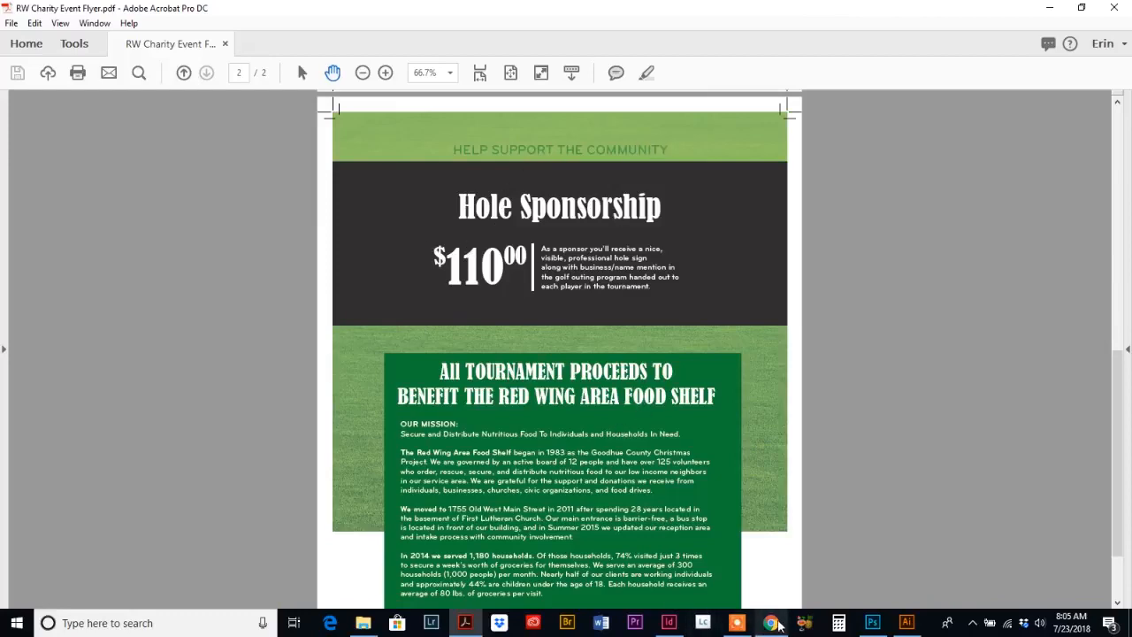
mouse_move(771, 626)
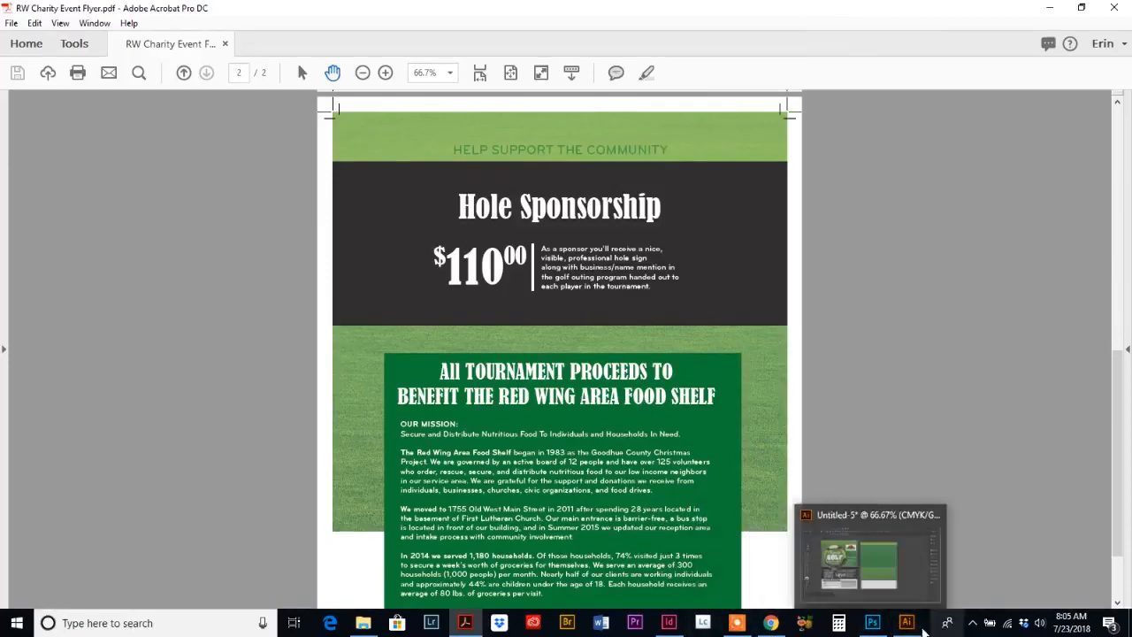
left_click(906, 622)
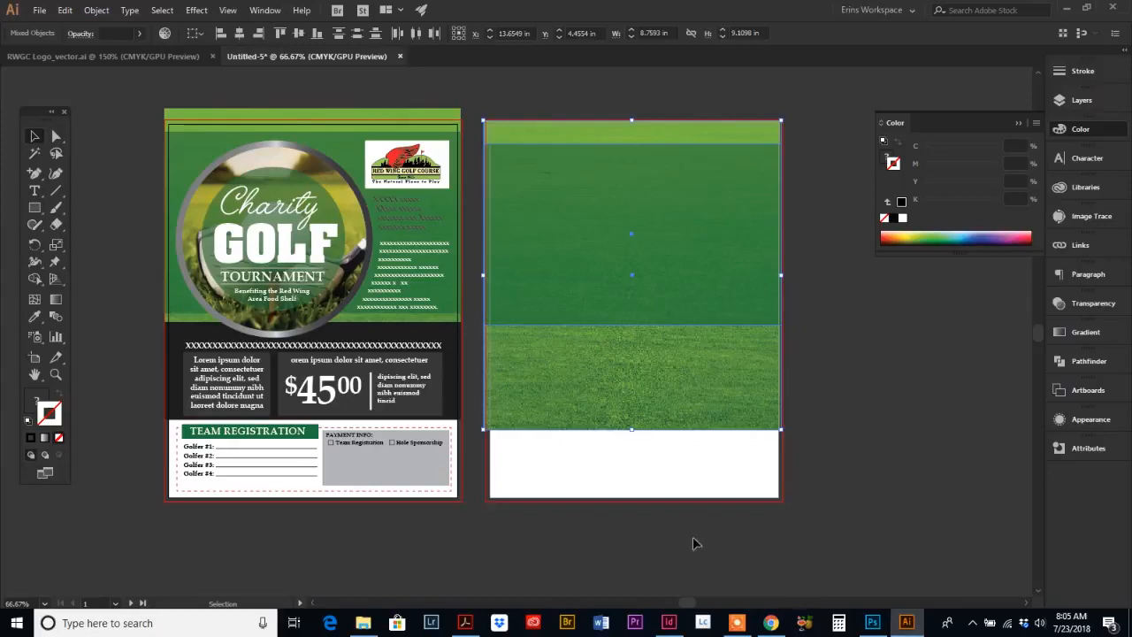
Step: Copy the dark charcoal band from the flyer onto the second artboard below the top green strip
left_click(122, 332)
left_click(174, 341)
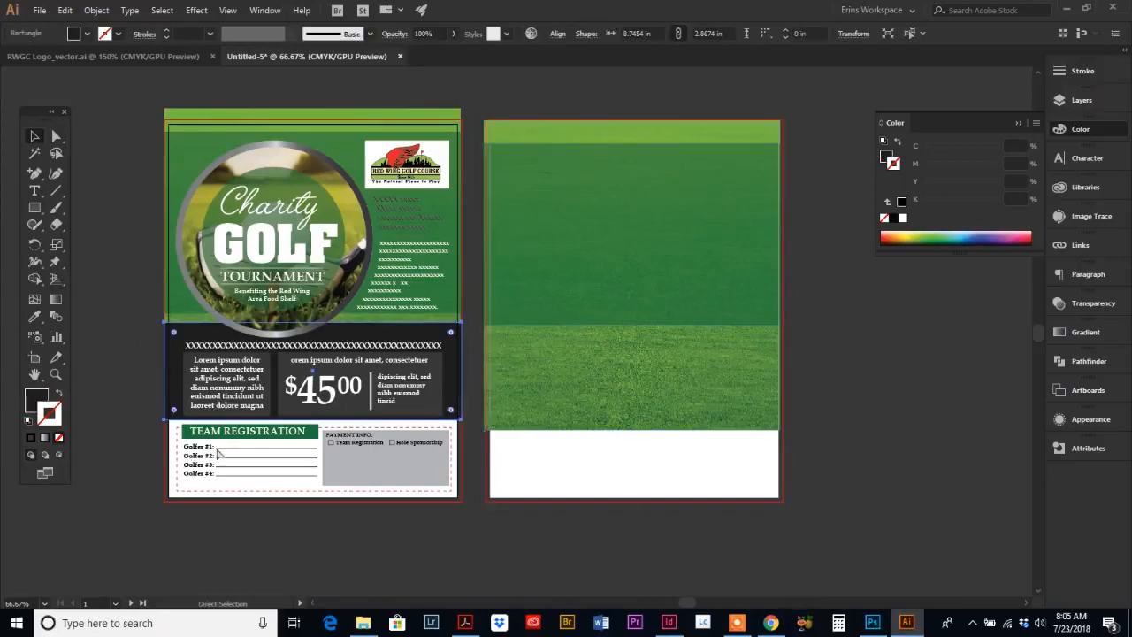
left_click_drag(216, 391, 532, 231)
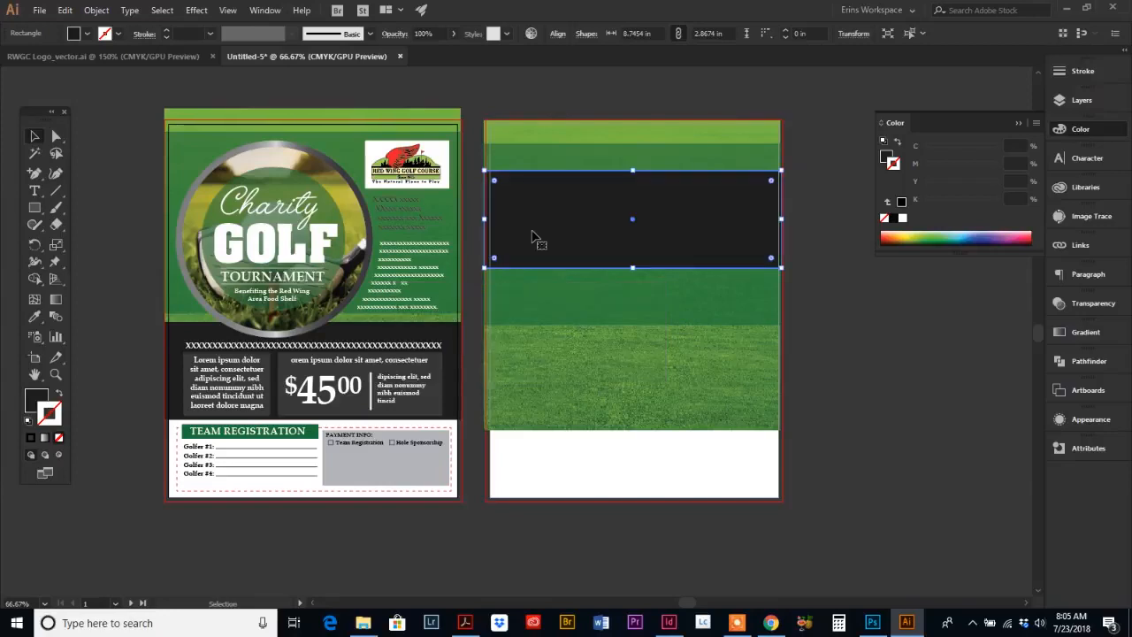
Step: Copy a text line onto the dark band, retype it as "Hole Sponsorship" and enlarge it to about 41 pt
left_click(311, 366)
left_click_drag(311, 366, 594, 189)
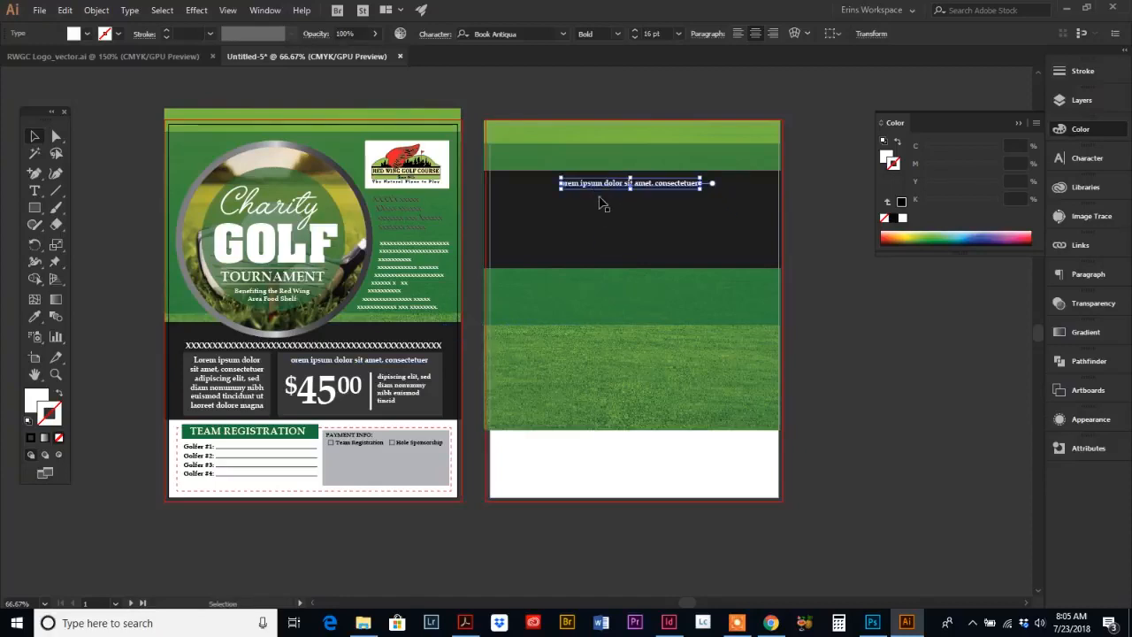
left_click(35, 191)
left_click_drag(559, 184, 761, 181)
type("He")
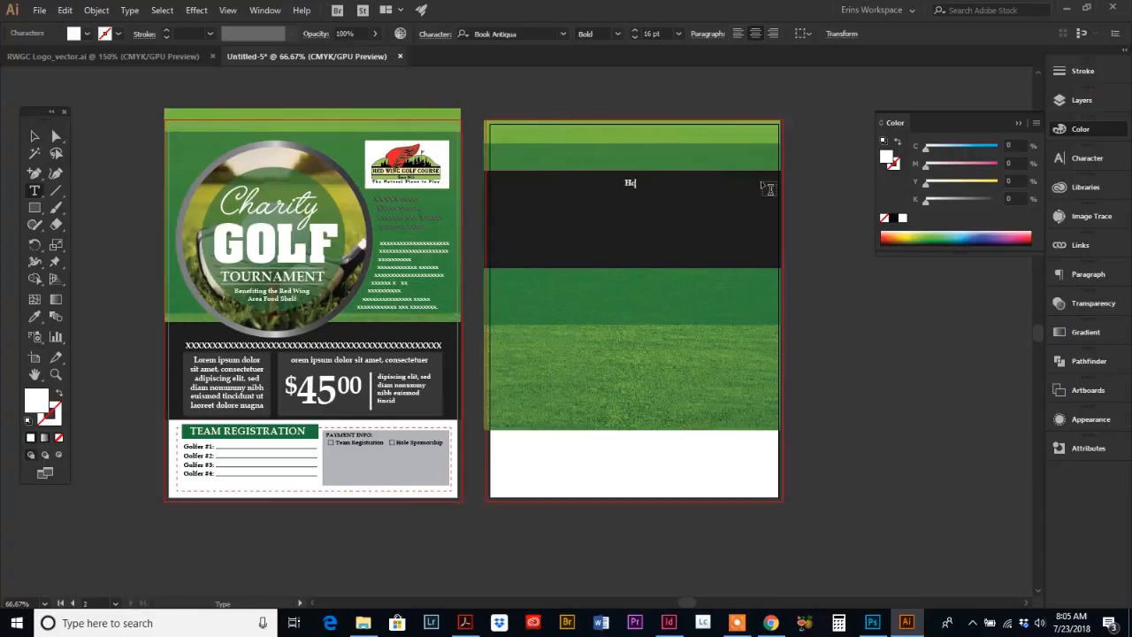
type("le Sponsorship")
left_click(35, 136)
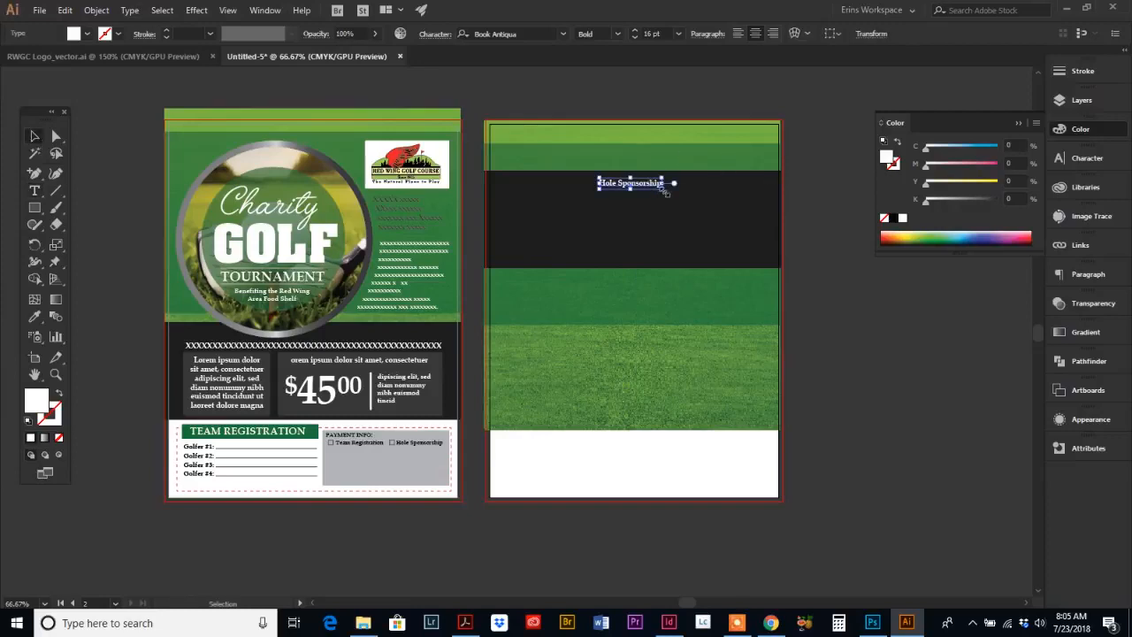
mouse_move(664, 190)
left_mouse_down()
mouse_move(720, 218)
mouse_move(759, 207)
mouse_move(678, 192)
left_mouse_up()
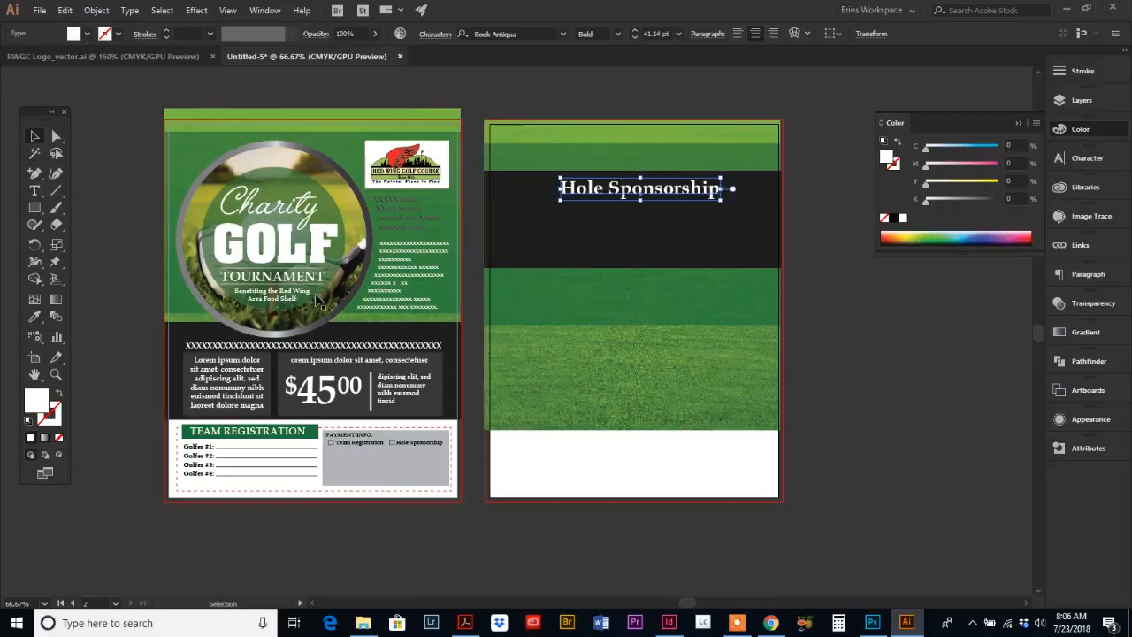
Step: Add the tagline "HELP SUPPORT THE COMMUNITY" in the top green strip and scale it to about 15.5 pt
left_click(36, 192)
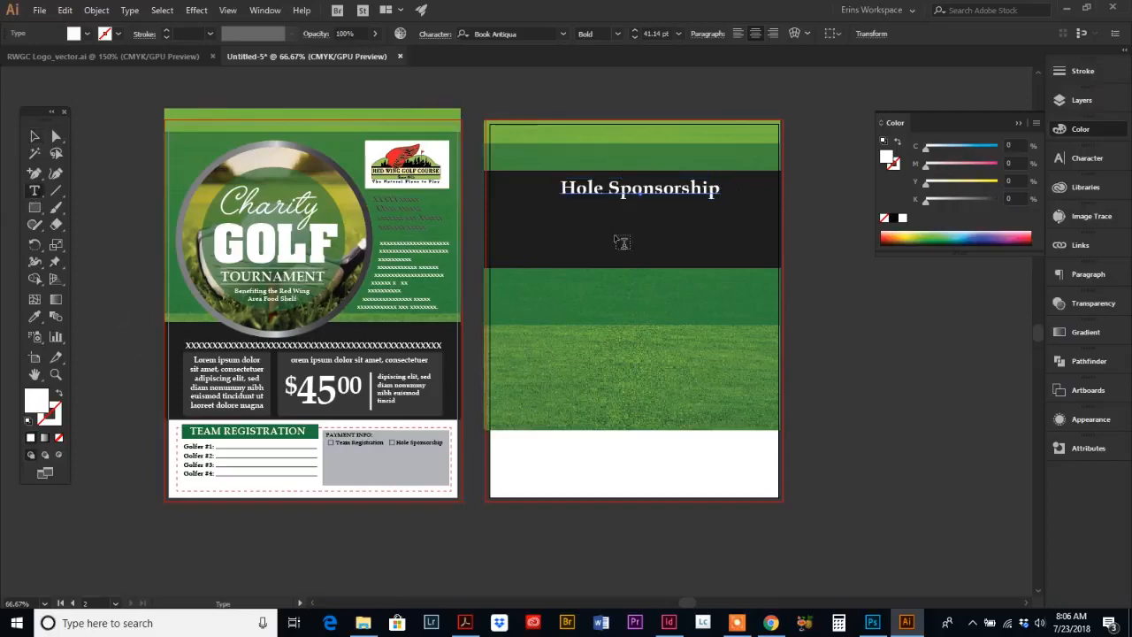
left_click(596, 163)
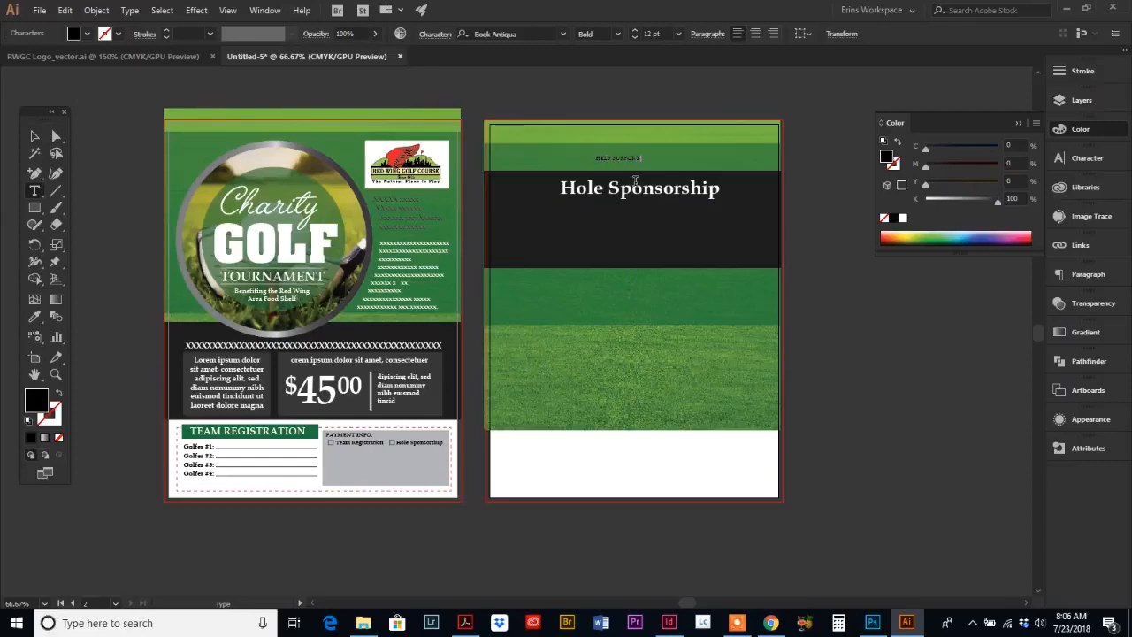
type("HELP SUPPORT THE COMMUNITY!")
left_click(35, 135)
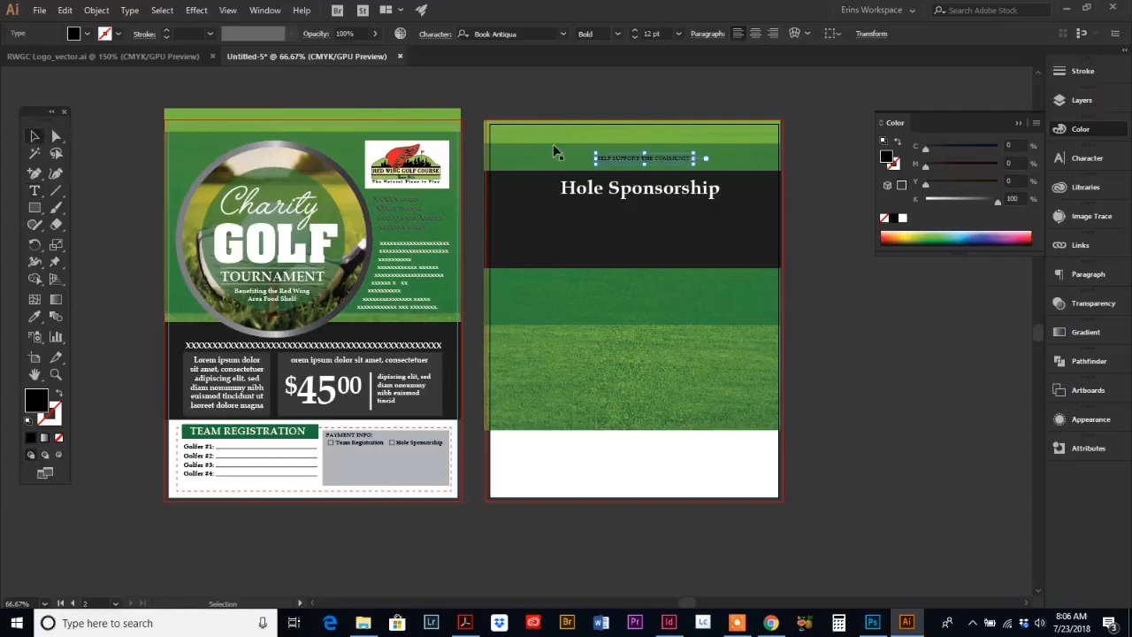
left_click_drag(695, 163, 658, 162)
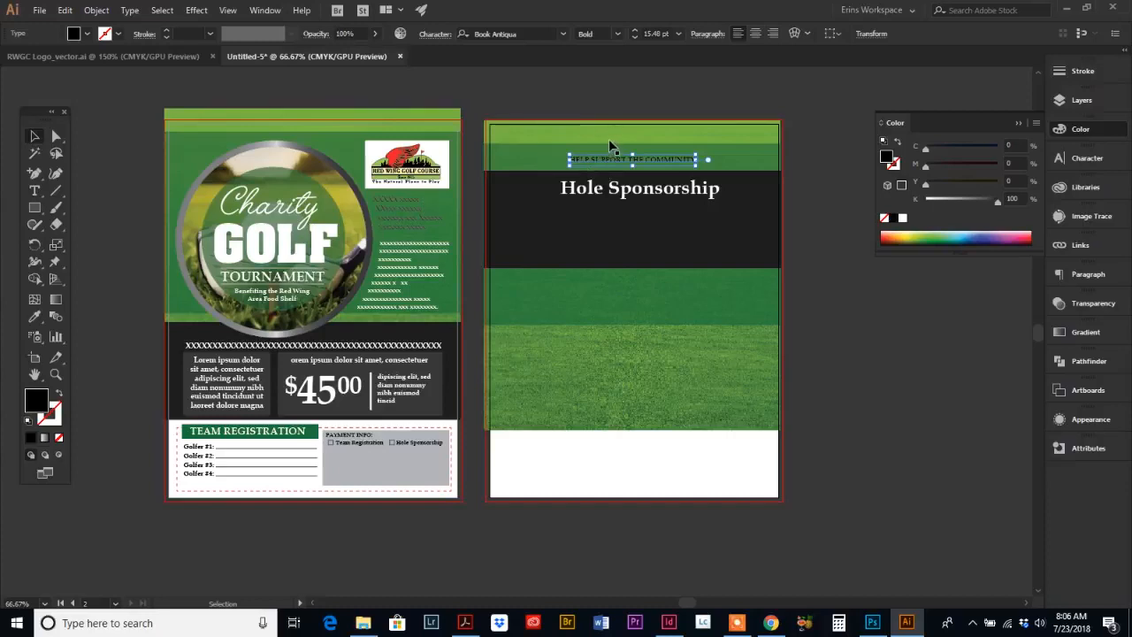
Step: Switch to the reference PDF to compare the back page layout, then return to Illustrator
left_click(466, 623)
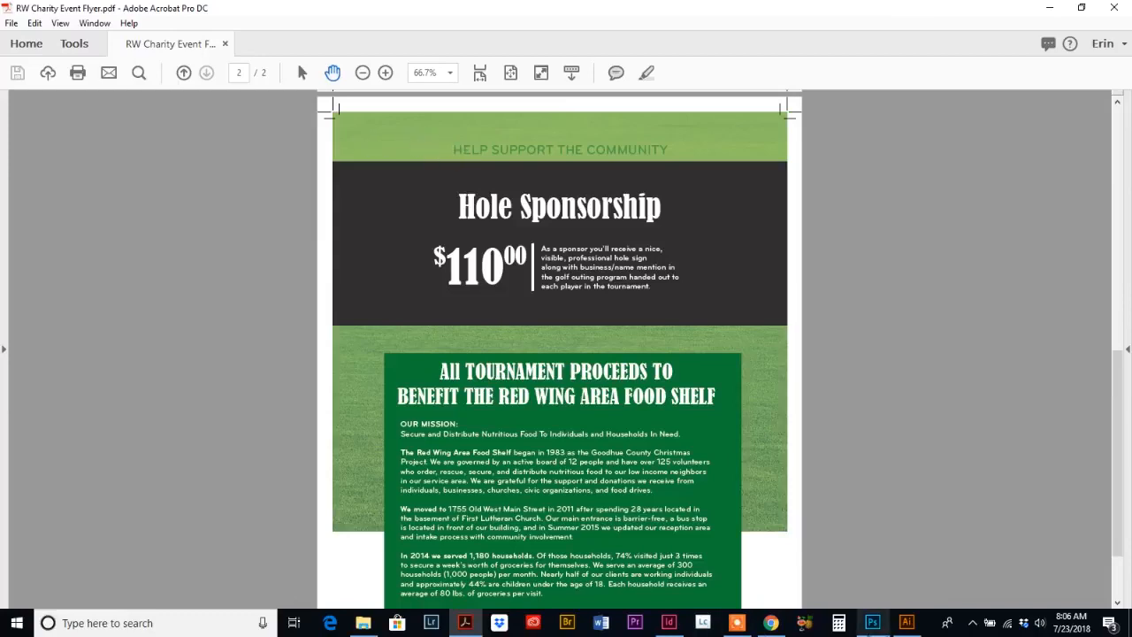
left_click(907, 622)
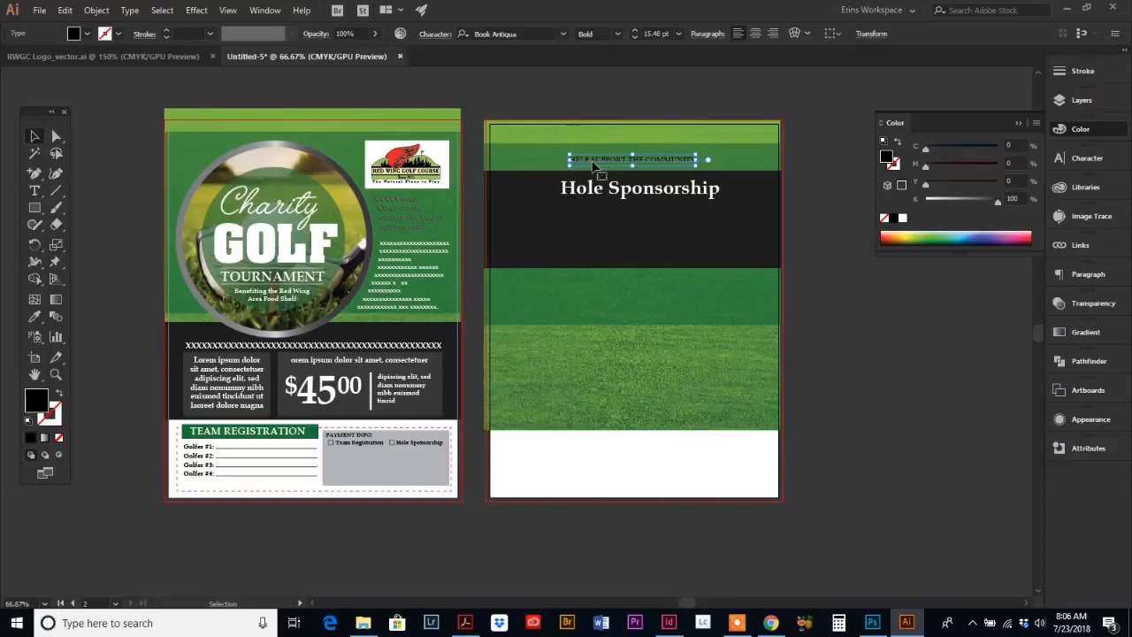
Step: Lower the translucent green overlay, then move the dark band, heading and tagline up together
left_click(540, 153)
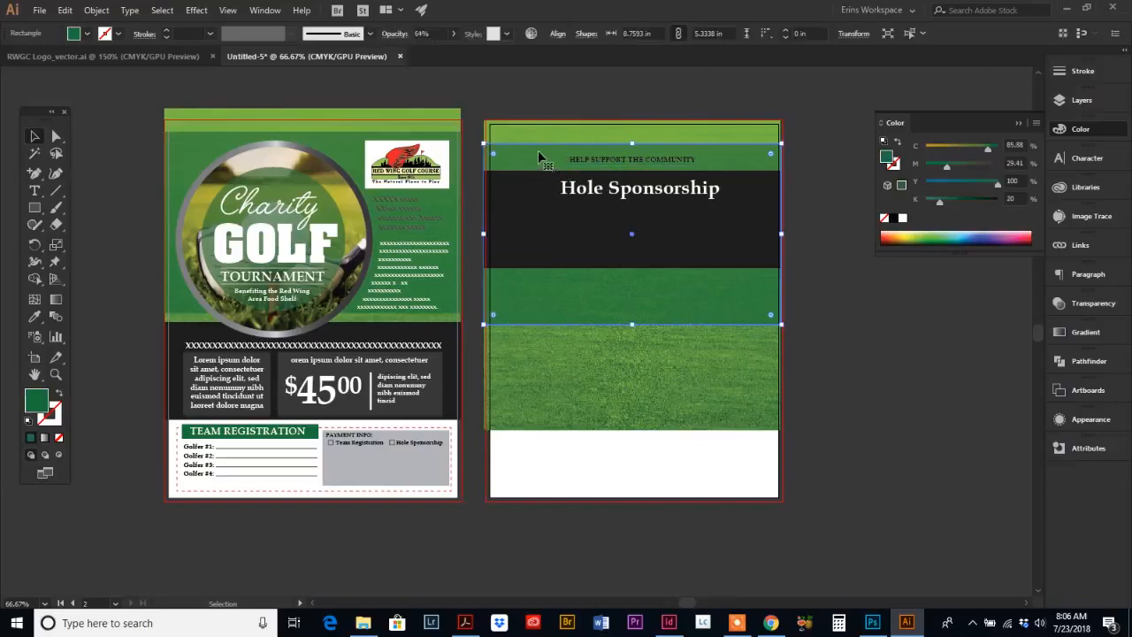
left_click_drag(540, 154, 542, 180)
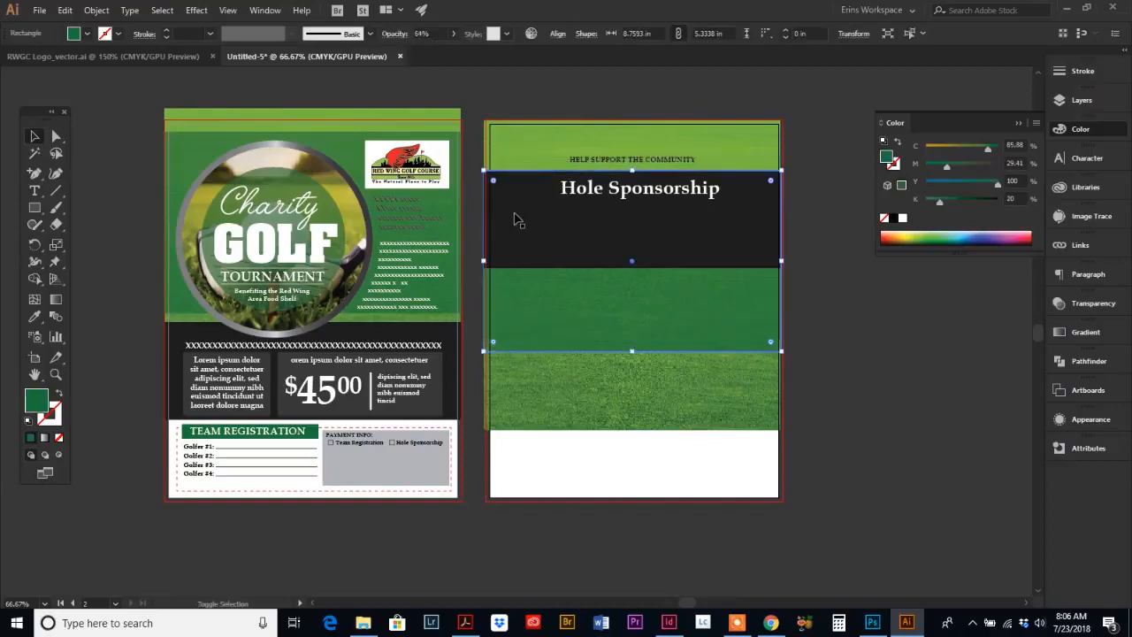
left_click(516, 216, "shift")
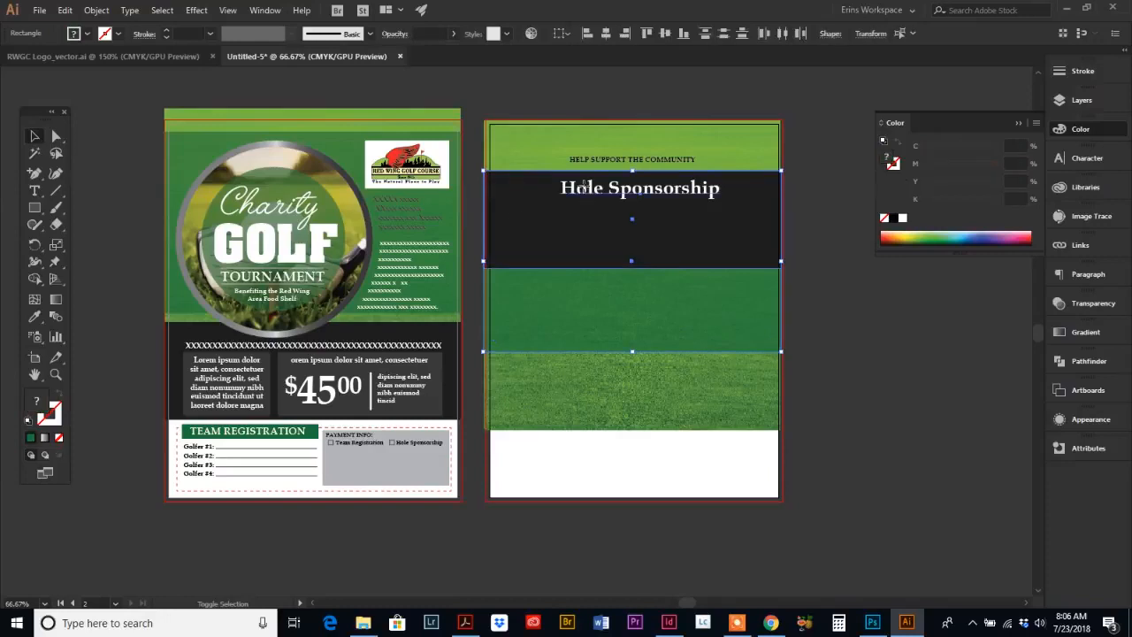
left_click(581, 187, "shift")
left_click_drag(610, 160, 610, 141)
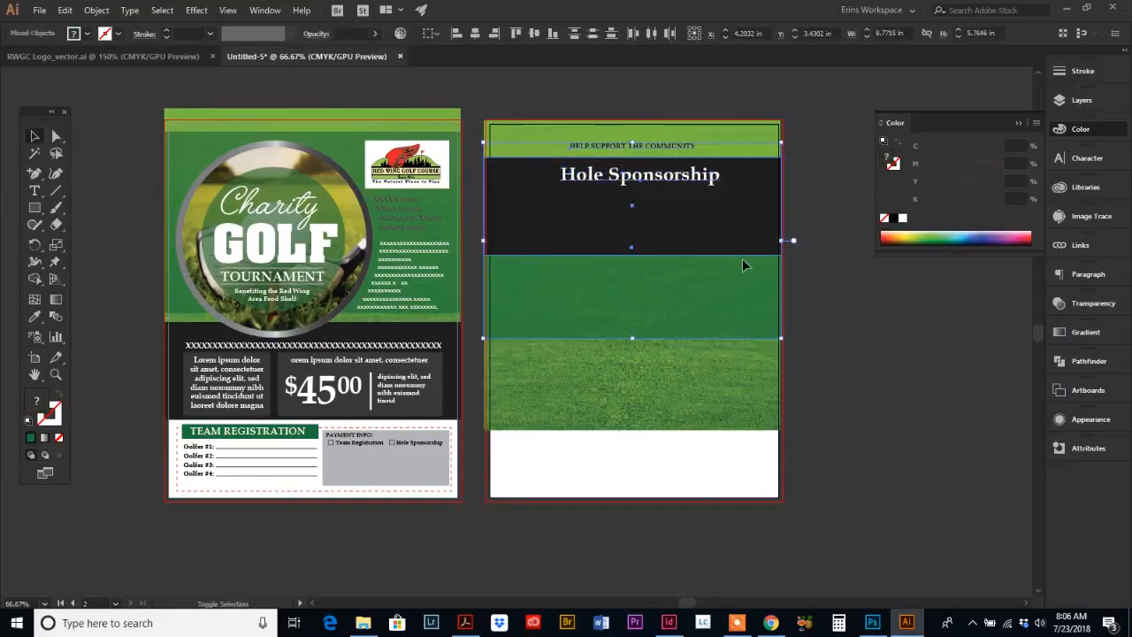
left_click(836, 213)
Step: Apply the green overlay's color to the tagline with the Eyedropper and nudge the tagline down slightly
left_click(600, 148)
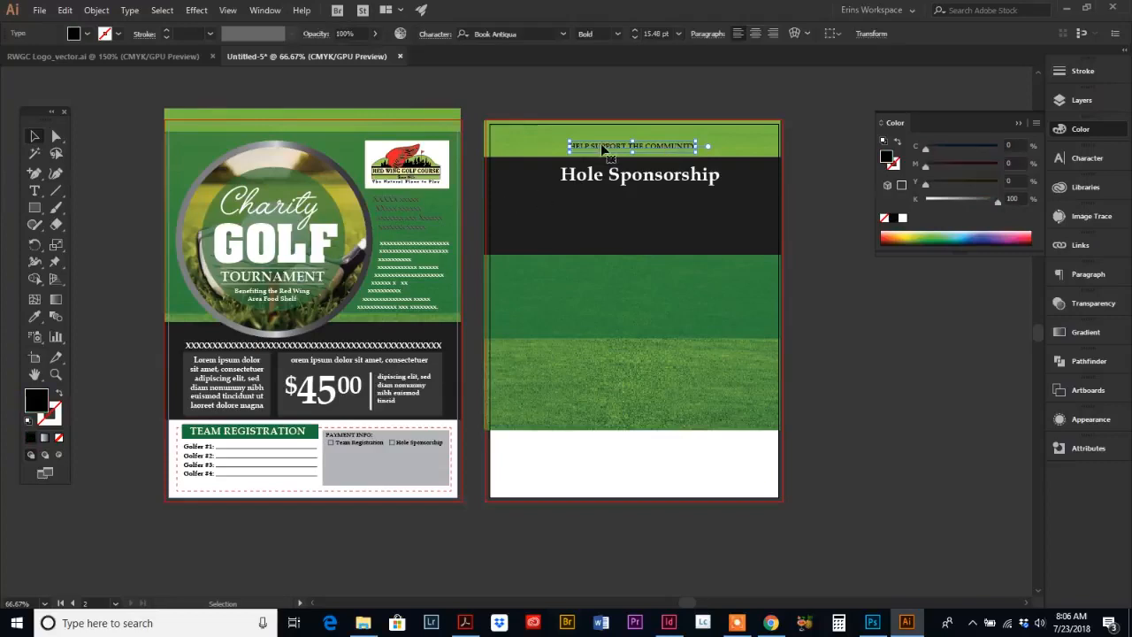
left_click(34, 317)
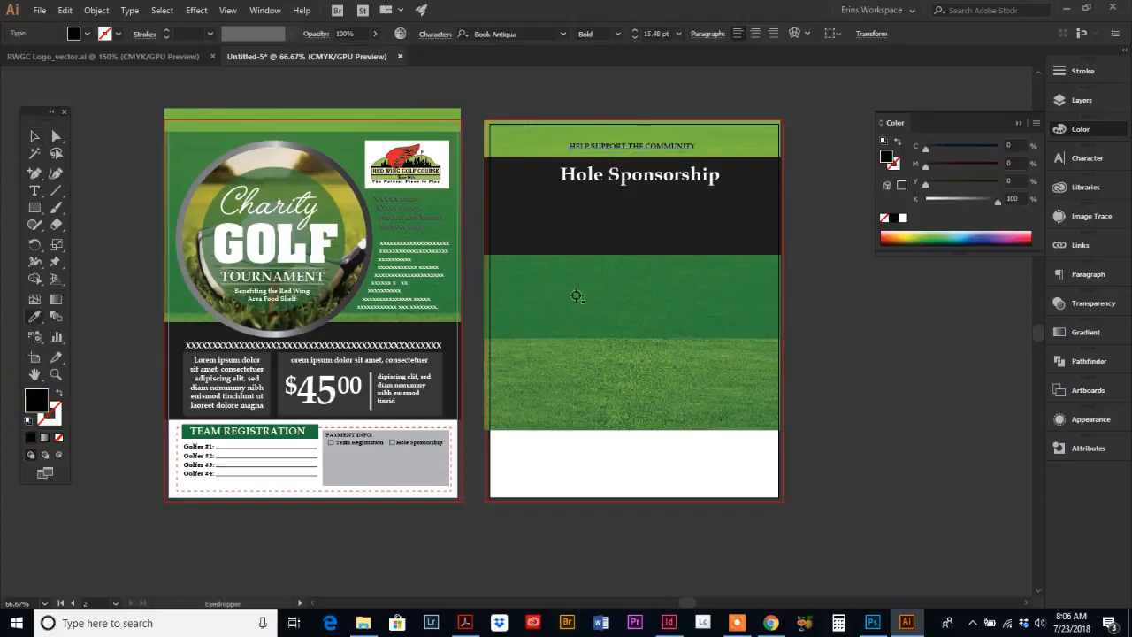
left_click(637, 292)
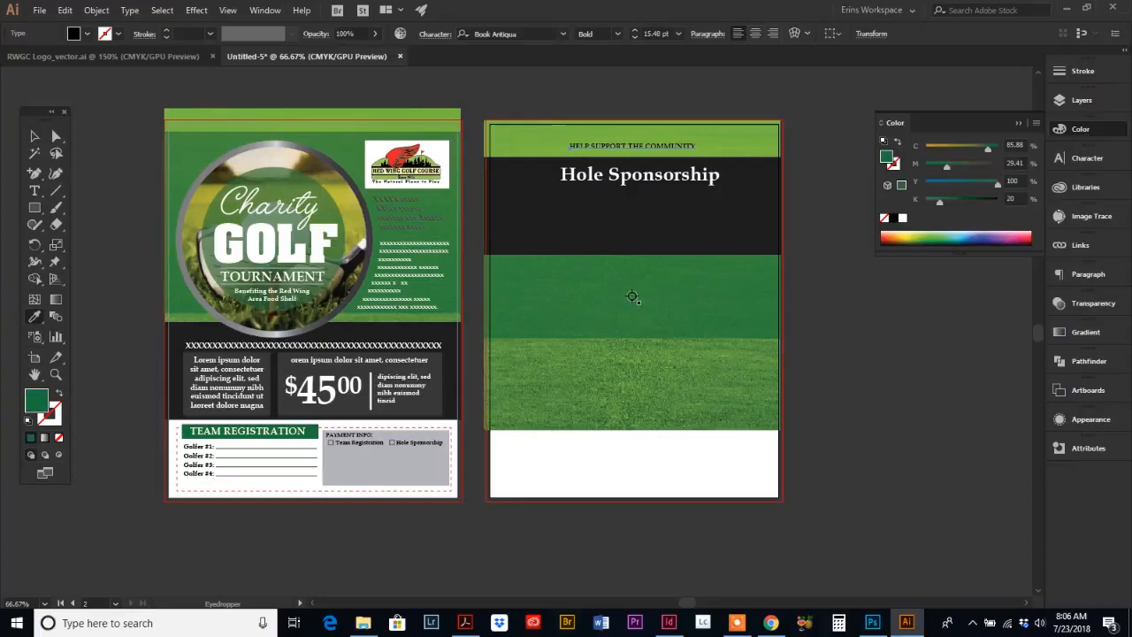
left_click(34, 137)
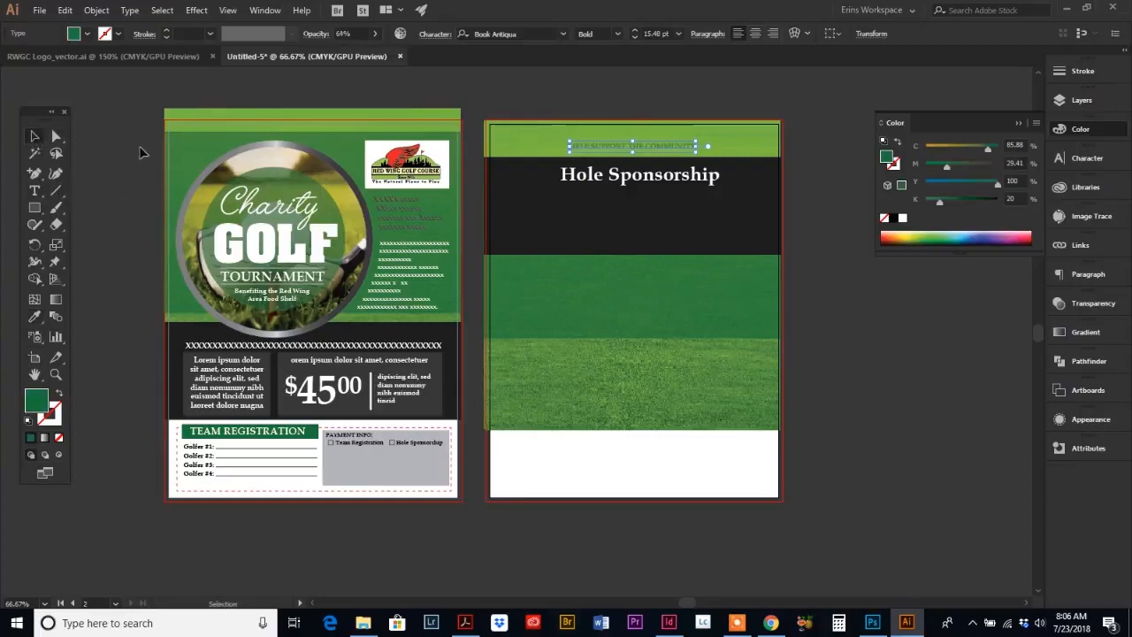
left_click_drag(680, 145, 680, 153)
Step: Zoom in on the back page header and select the tagline together with the Hole Sponsorship heading
key("z")
left_click(630, 198)
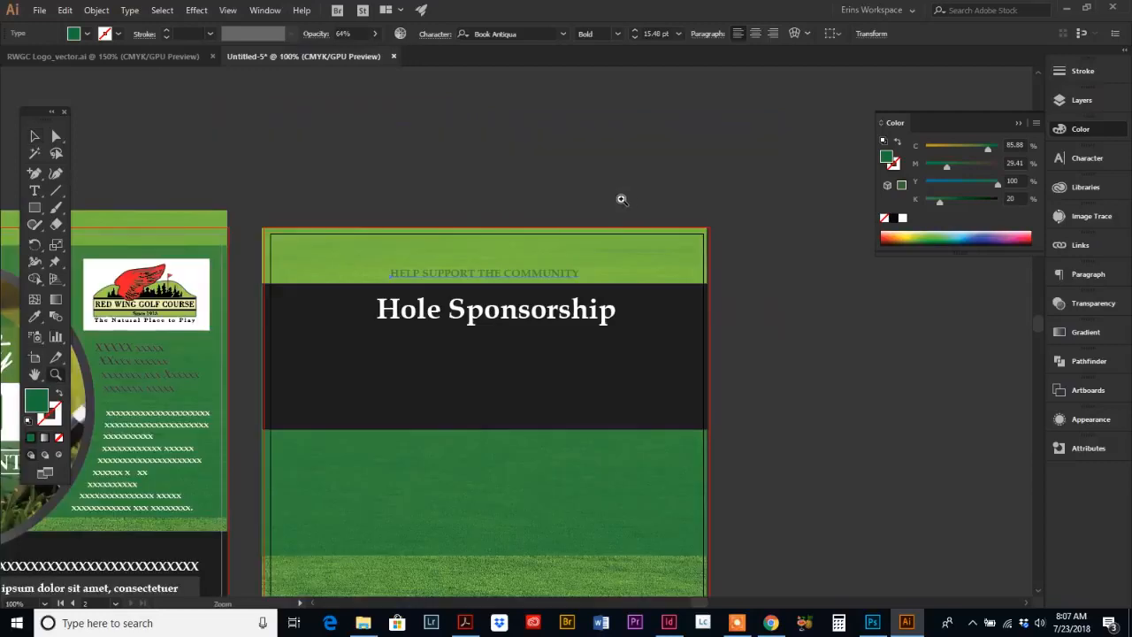
left_click(508, 329)
scroll(496, 319, "down", 3)
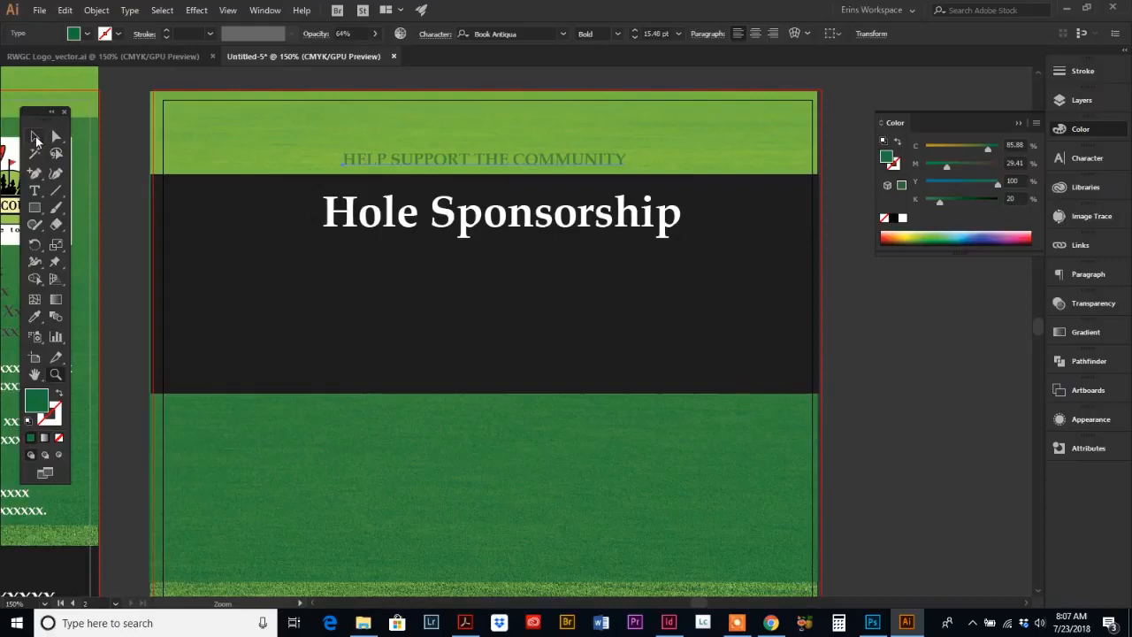
left_click(35, 139)
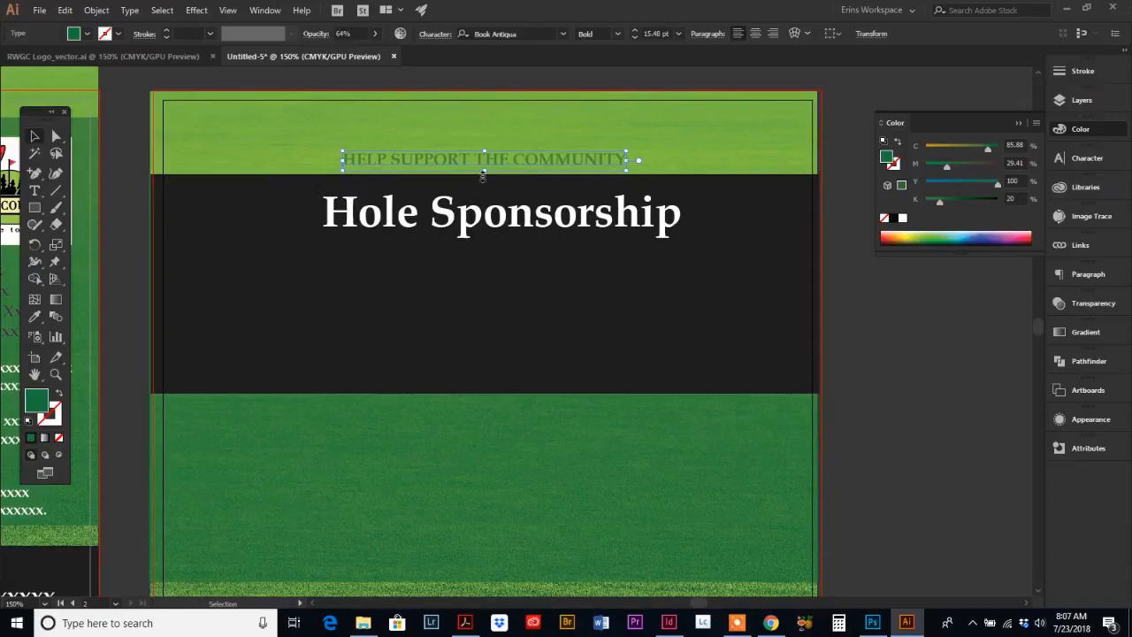
left_click(469, 226)
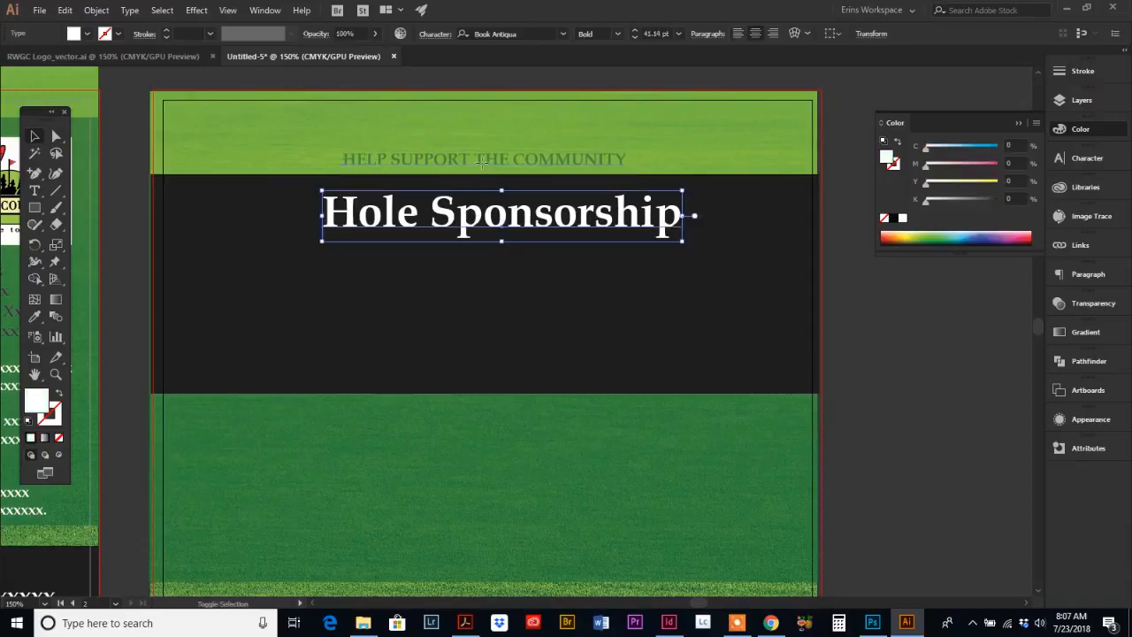
left_click(488, 161, "shift")
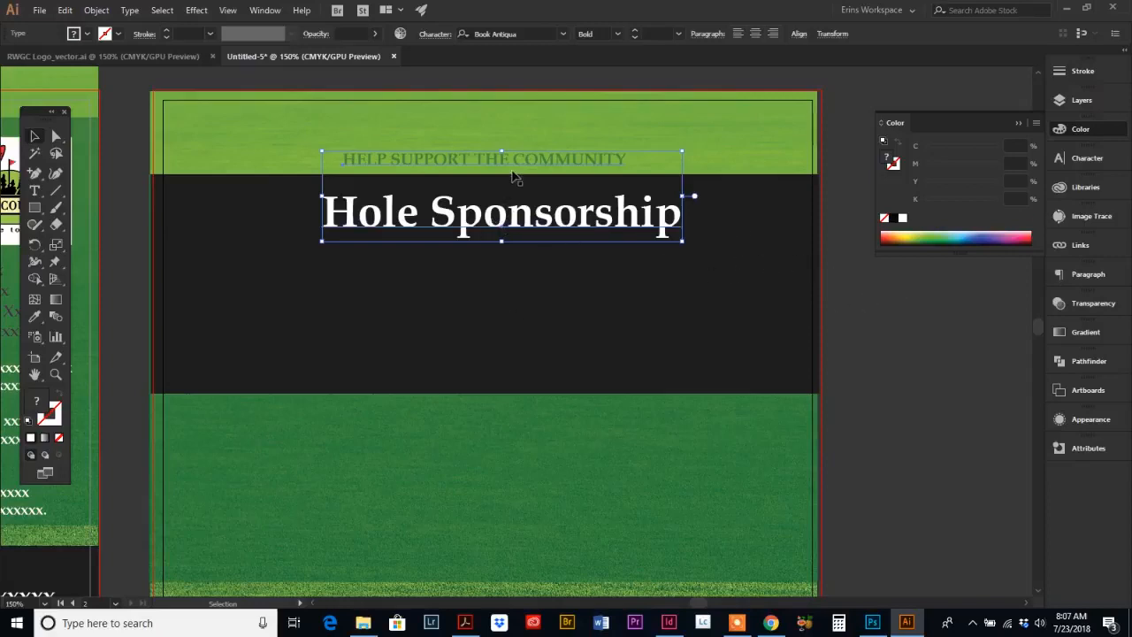
left_click(519, 148)
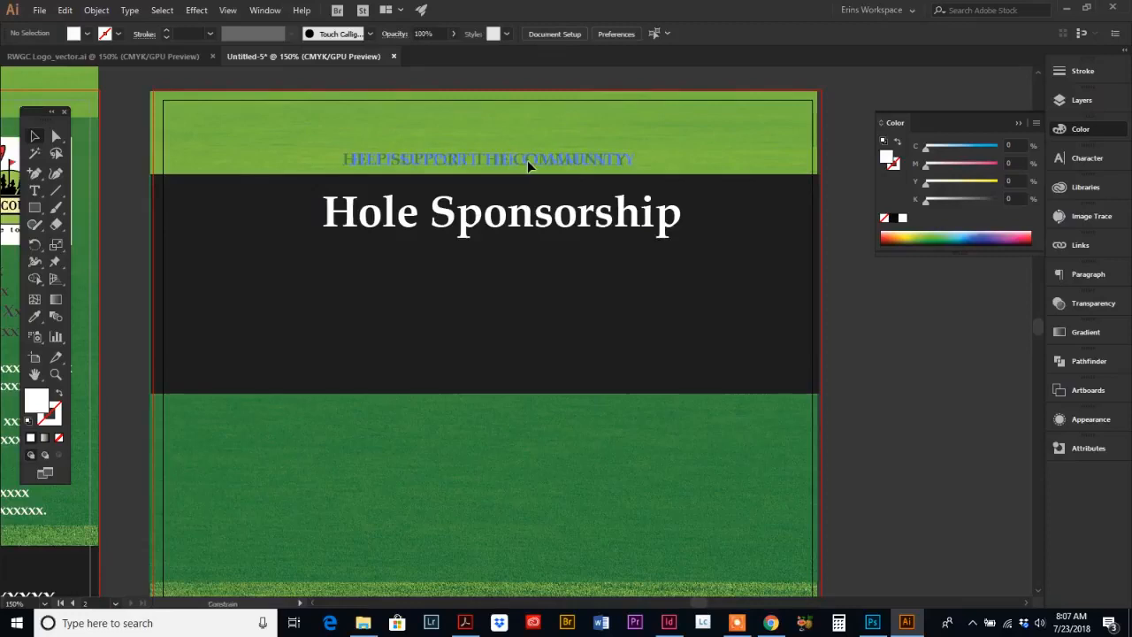
left_click(522, 166)
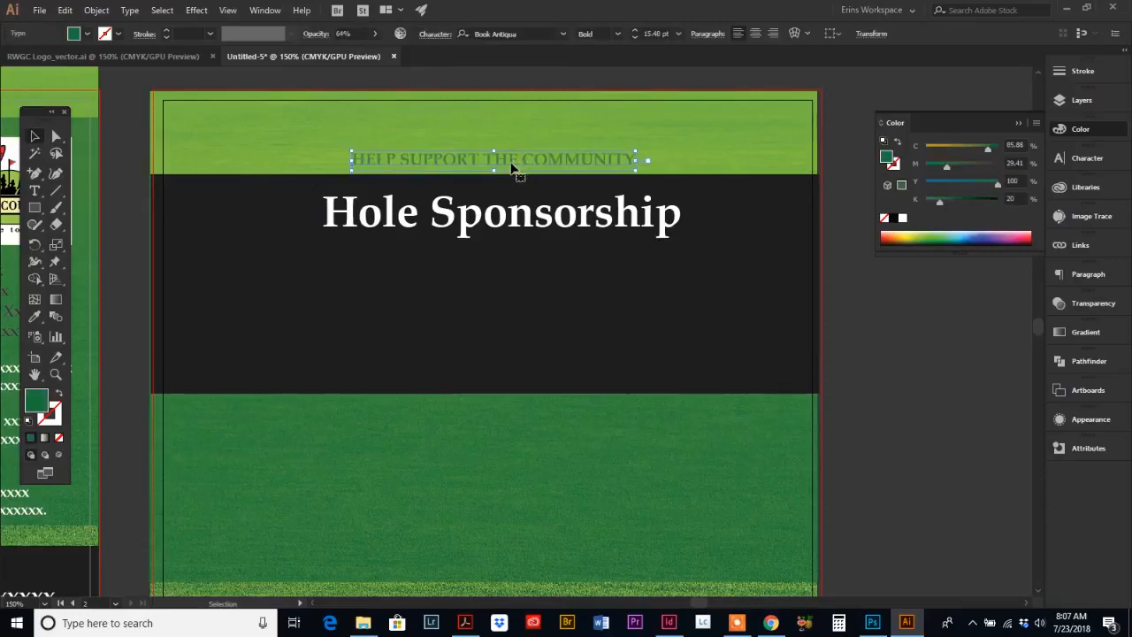
left_click(473, 230, "shift")
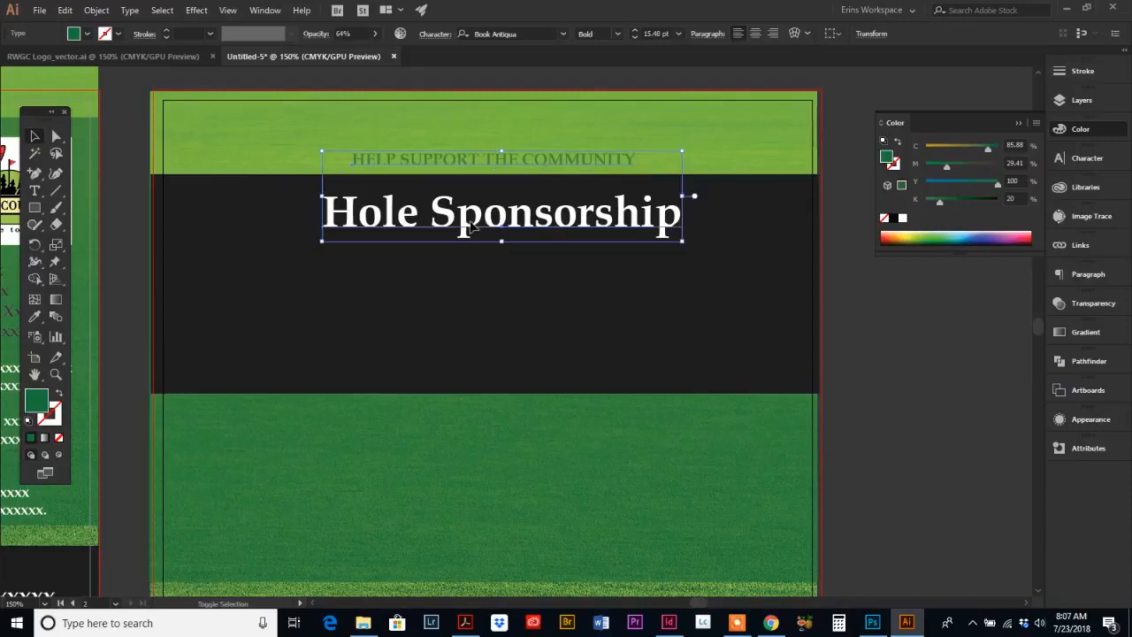
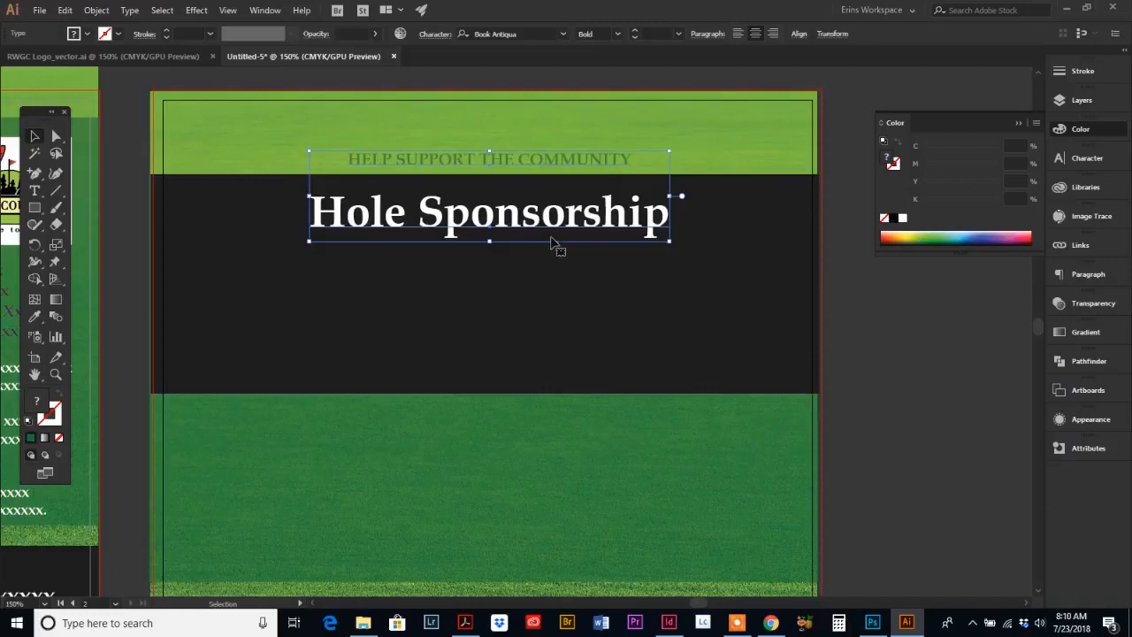
Step: Copy the $45.00 price block from the front page and paste it into the dark band on the back page
left_click(870, 384)
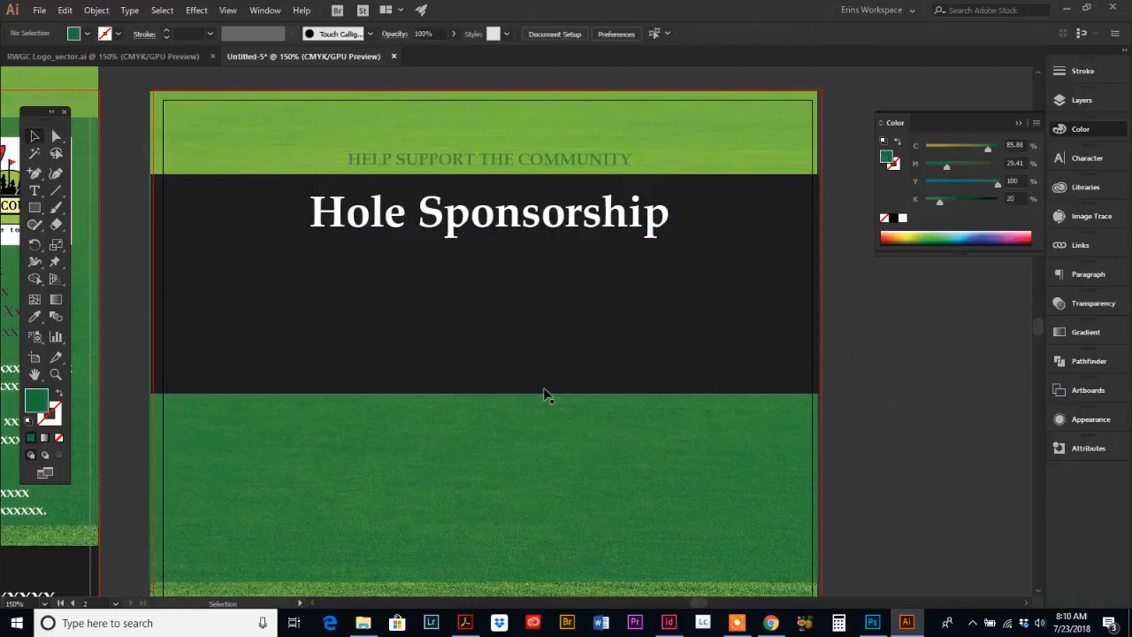
left_click(55, 374)
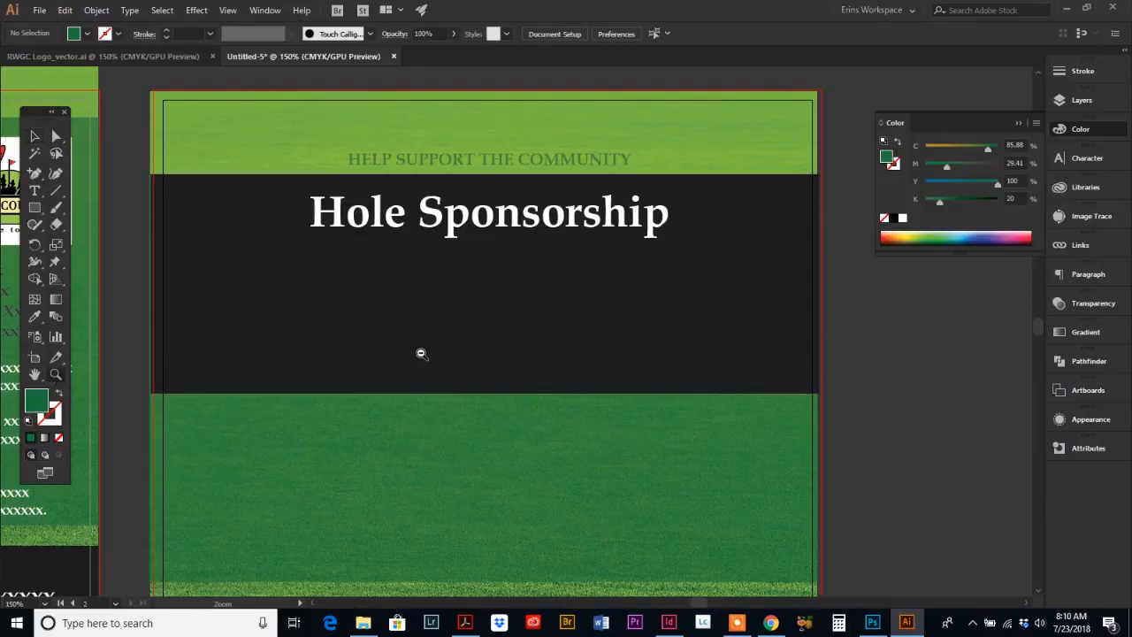
left_click(453, 340, "alt")
left_click(531, 345, "alt")
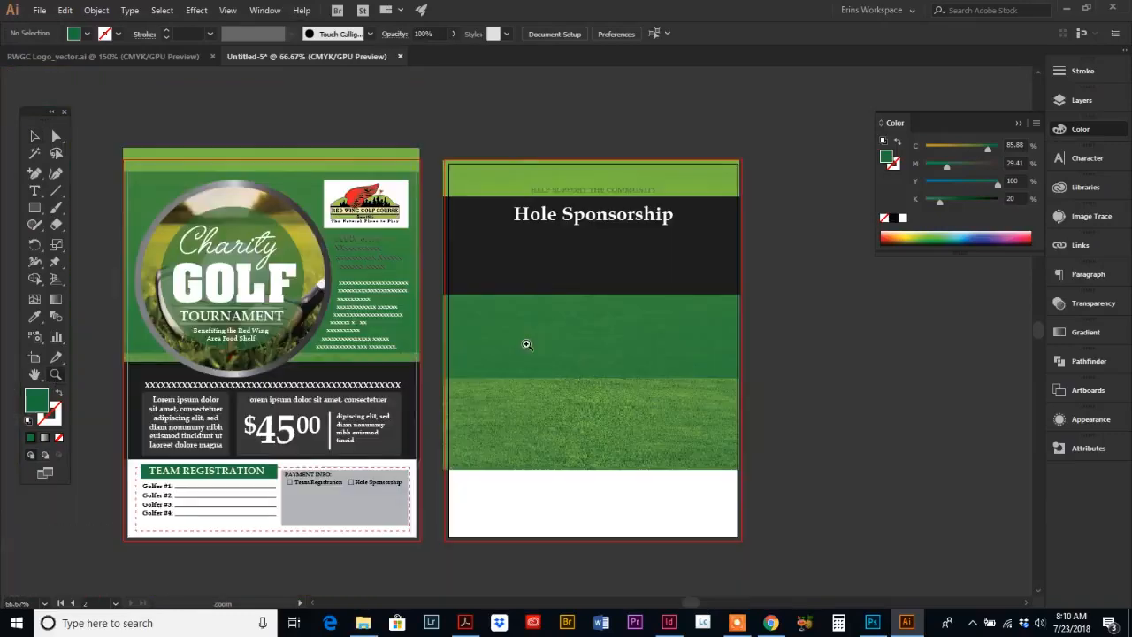
left_click(37, 138)
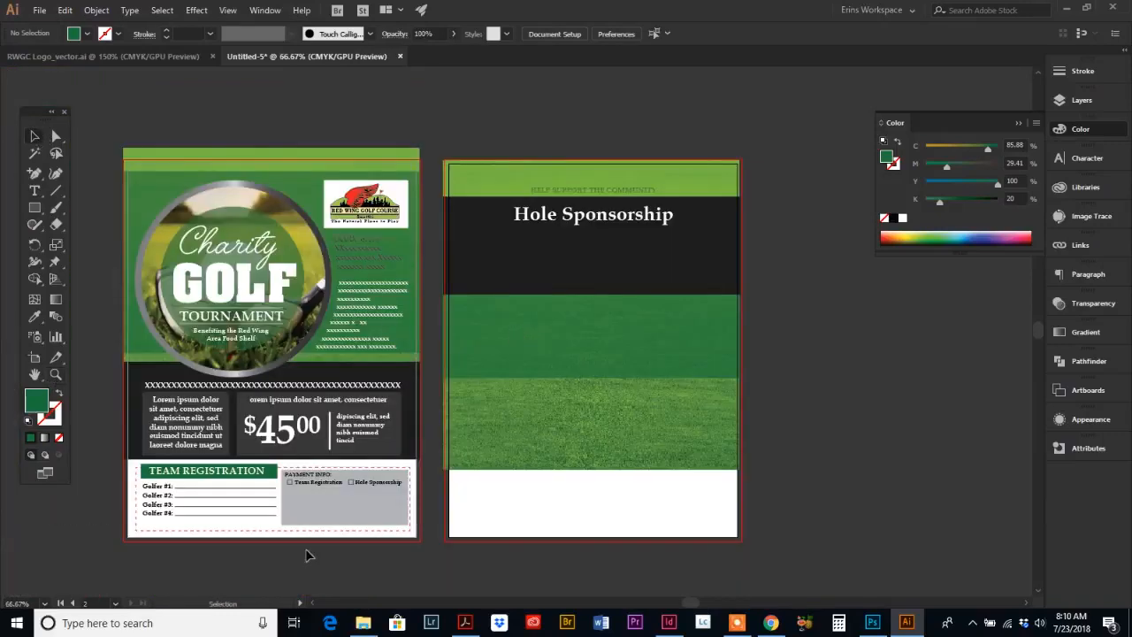
left_click(288, 437)
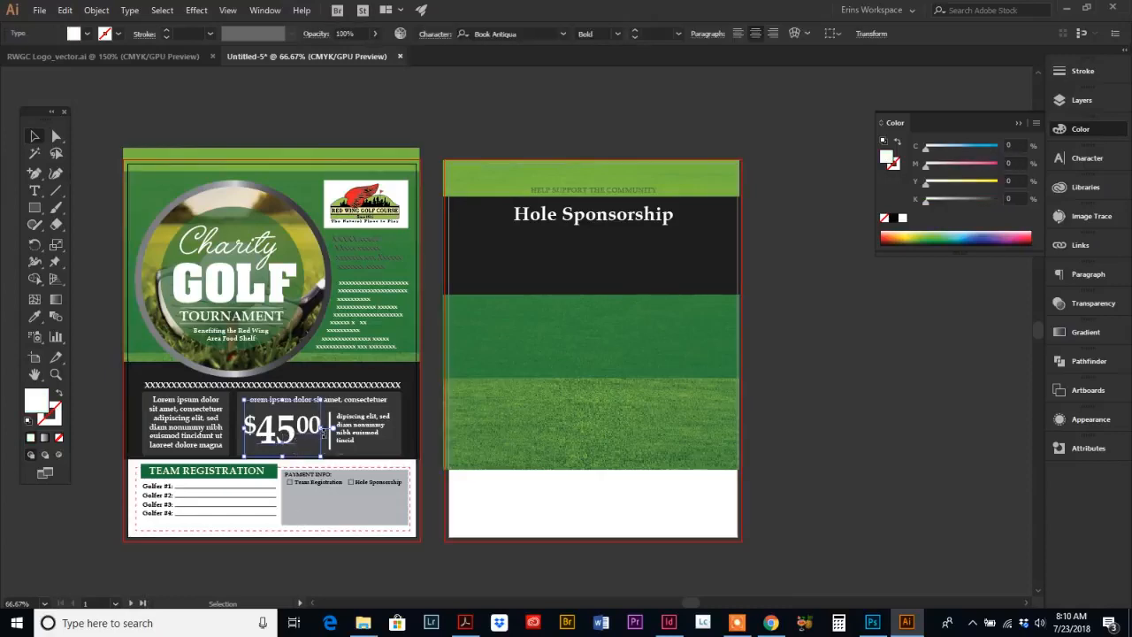
left_click(356, 432, "shift")
left_click(331, 435, "shift")
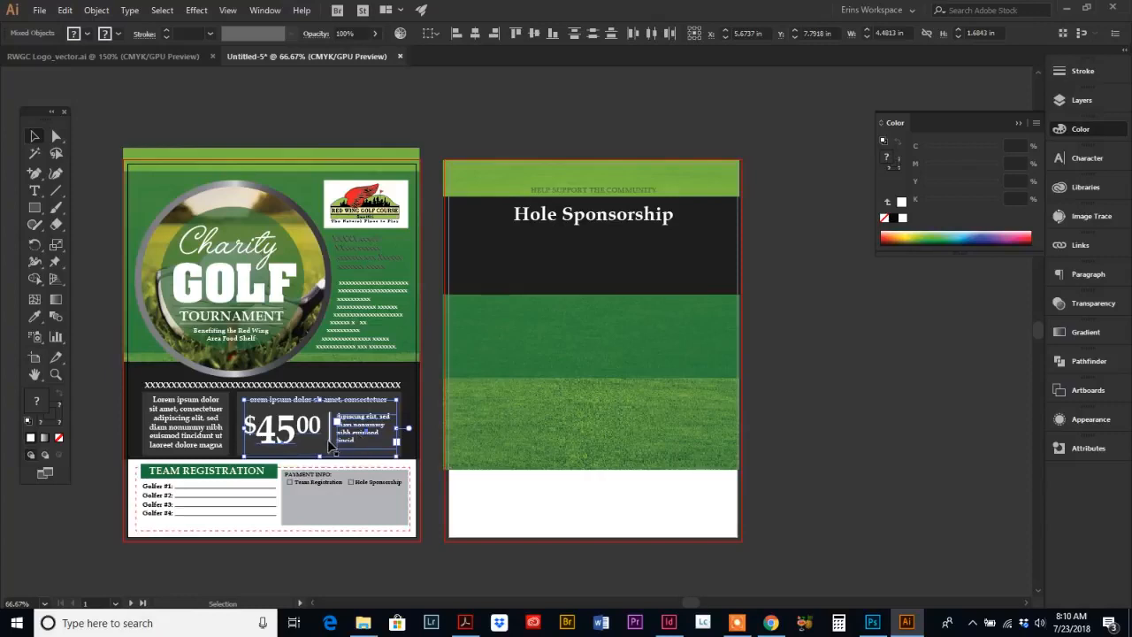
key("a")
key("ctrl+c")
key("ctrl+v")
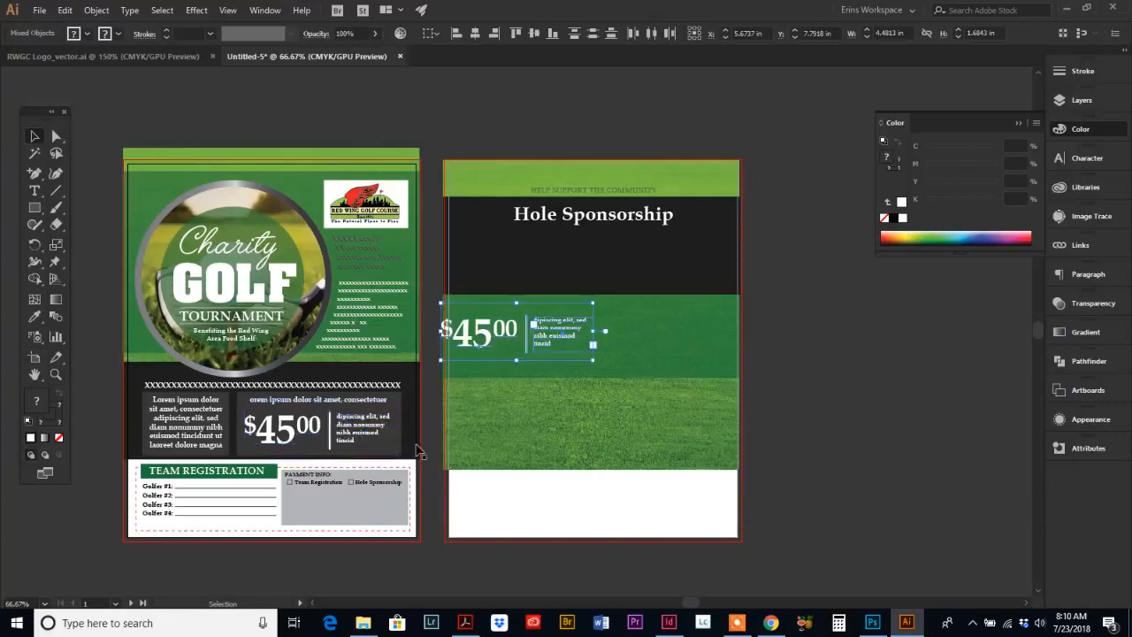
left_click_drag(484, 330, 558, 253)
Step: Set the pasted price amount to 110
left_click(55, 375)
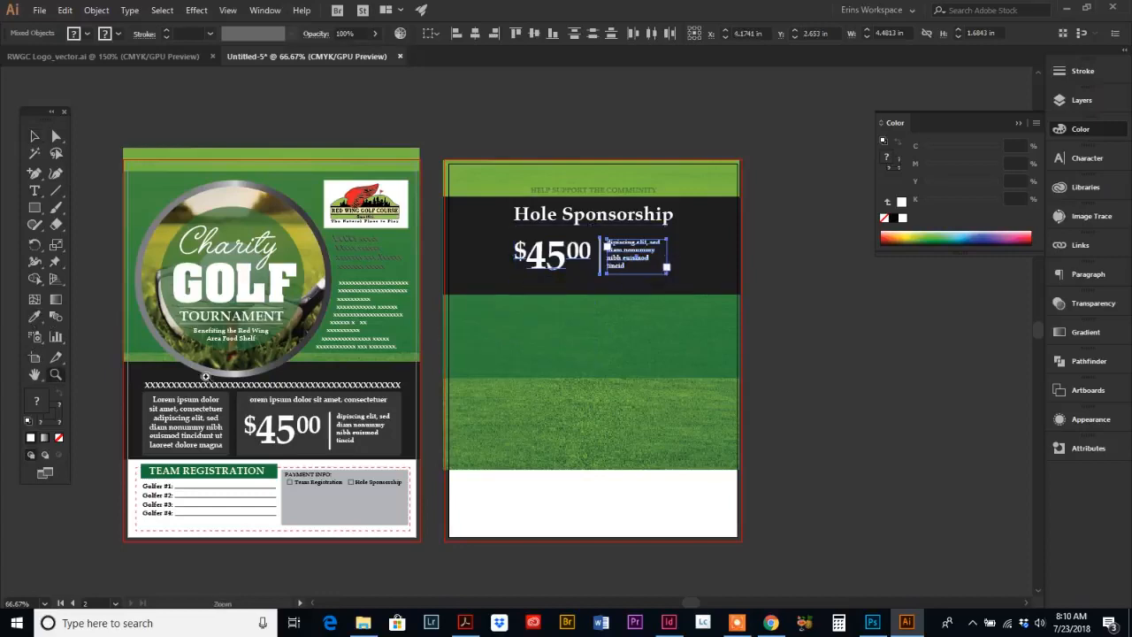
left_click(511, 321)
left_click(704, 269)
left_click(34, 191)
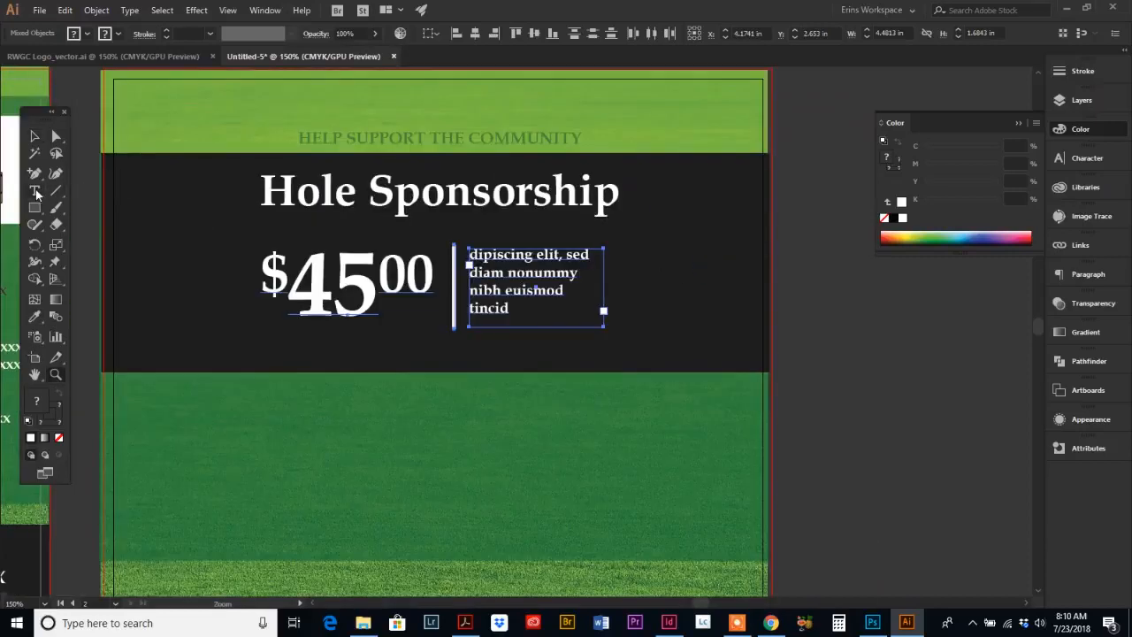
double_click(310, 290)
type("11000")
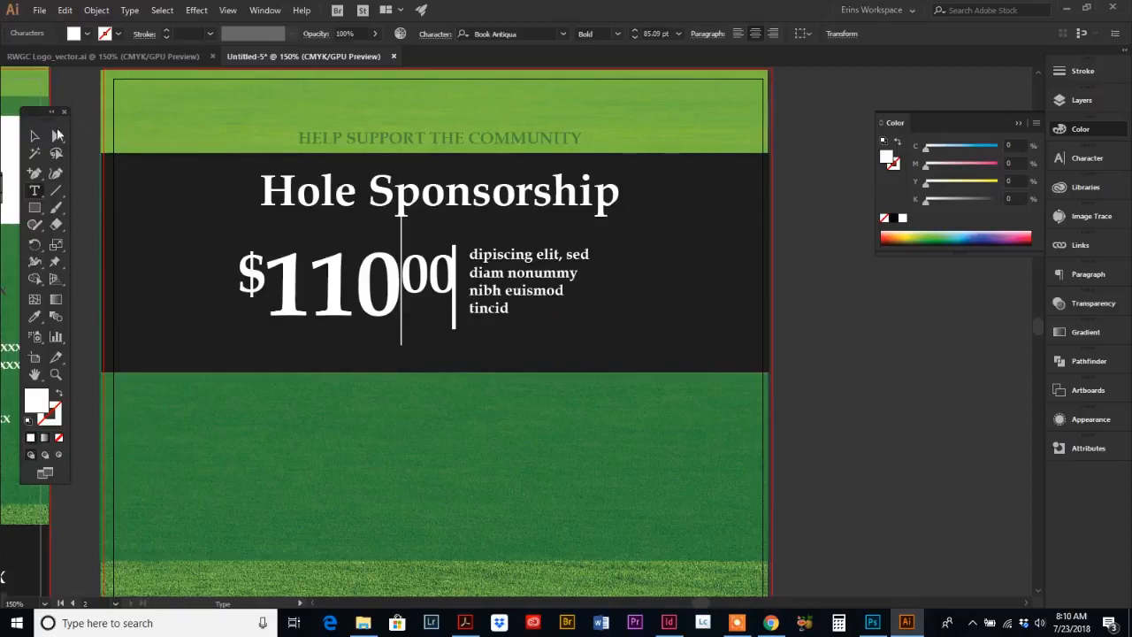
key("Escape")
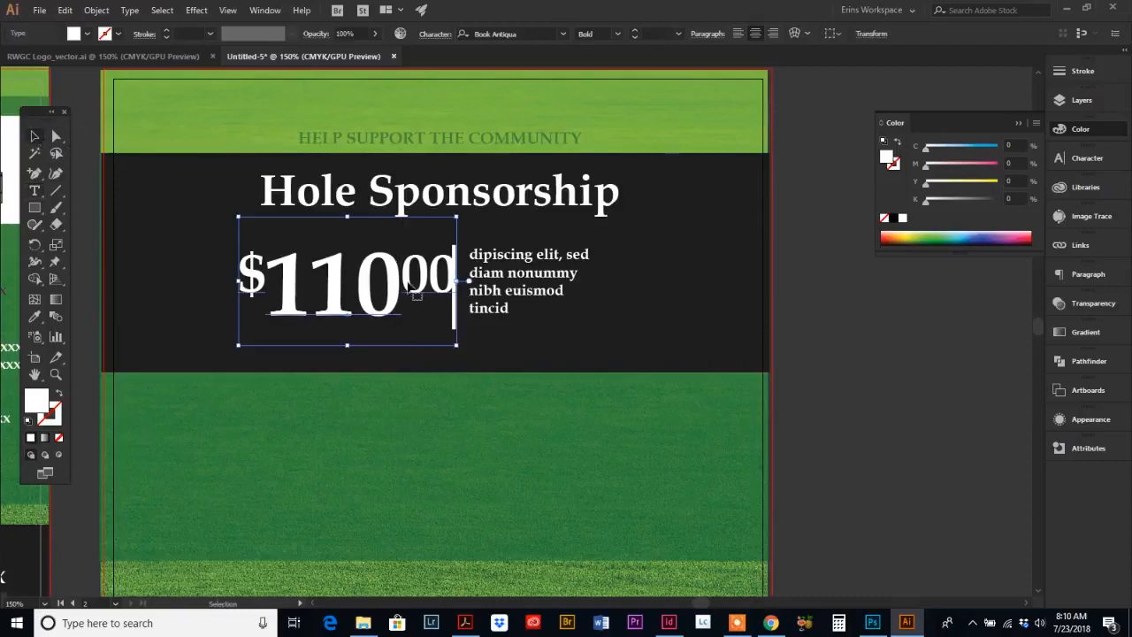
Step: Shift the price block slightly left and nudge the Hole Sponsorship heading down slightly
left_click_drag(387, 321, 361, 320)
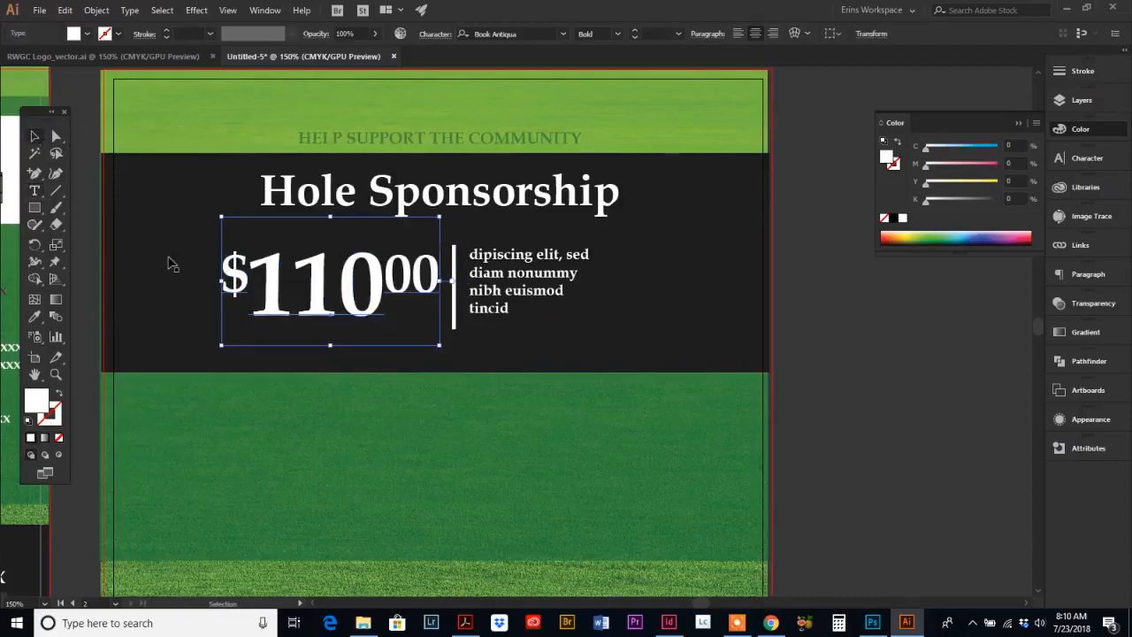
left_click(38, 195)
left_click_drag(471, 257, 549, 344)
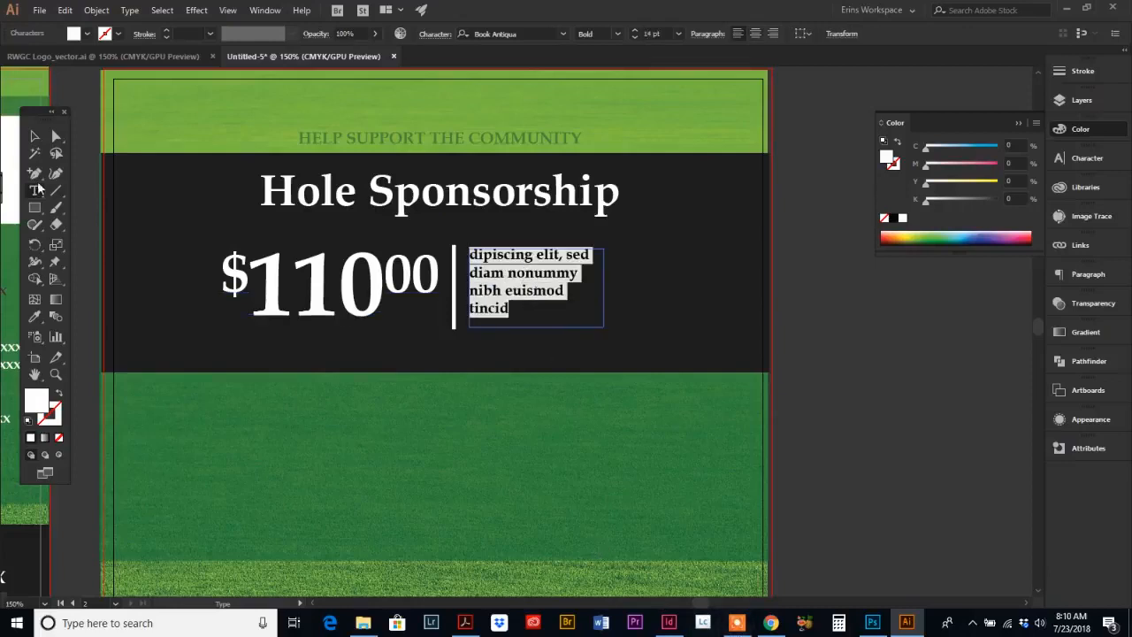
left_click(35, 137)
left_click(312, 382)
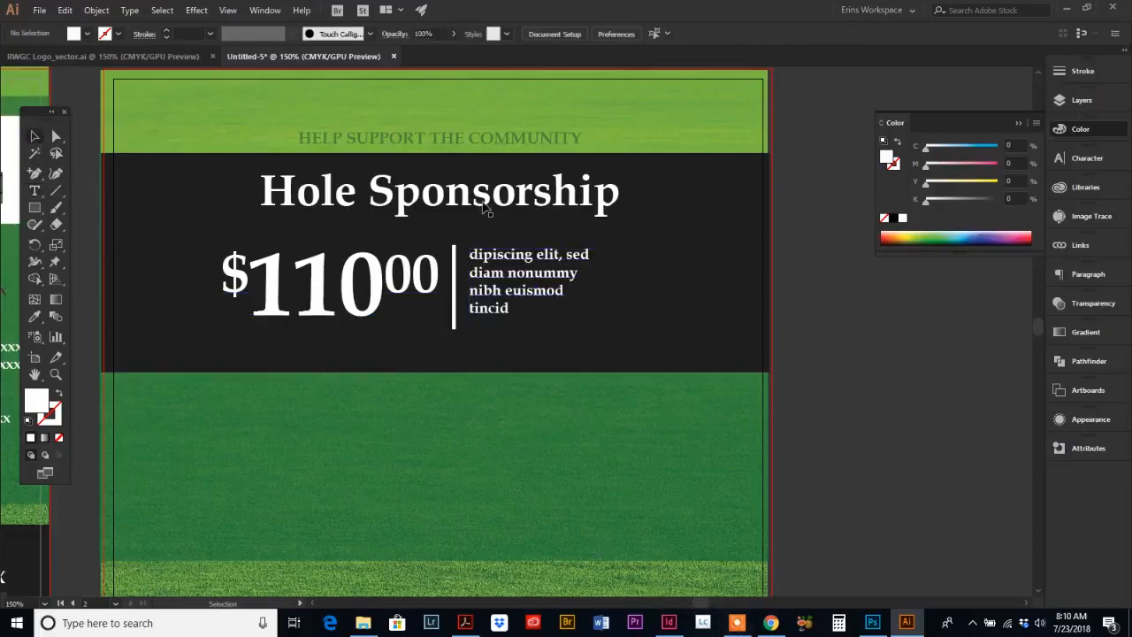
left_click_drag(483, 206, 484, 214)
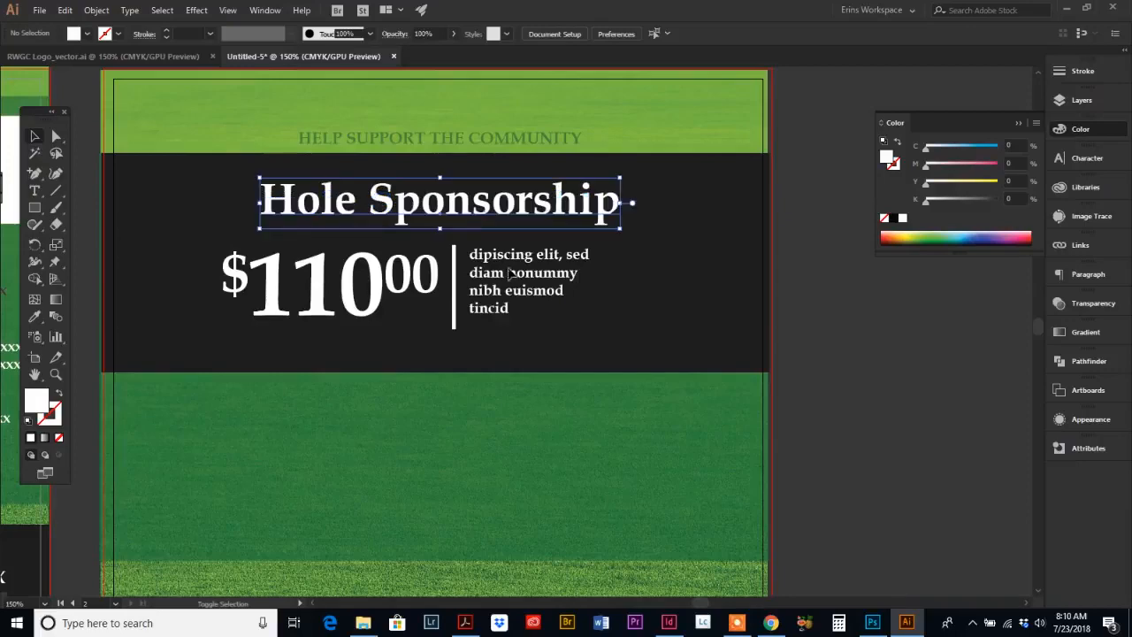
Step: Switch to the reference PDF to check the back page's layout below the header, then return to Illustrator
left_click(56, 375)
left_click(529, 411, "alt")
scroll(510, 399, "down", 3)
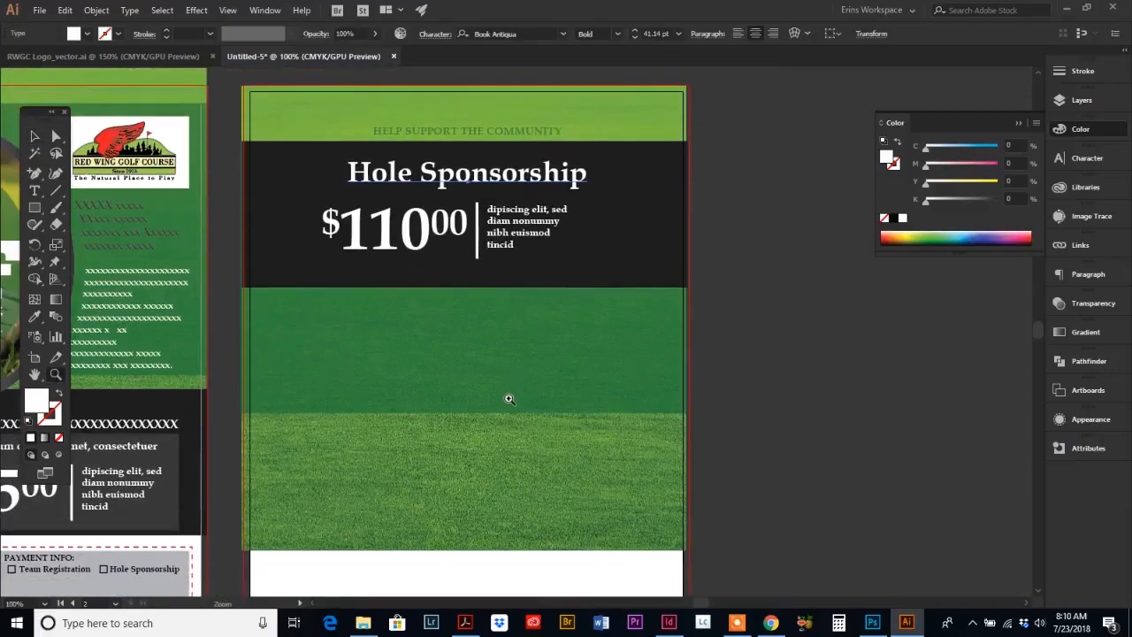
scroll(509, 399, "up", 1)
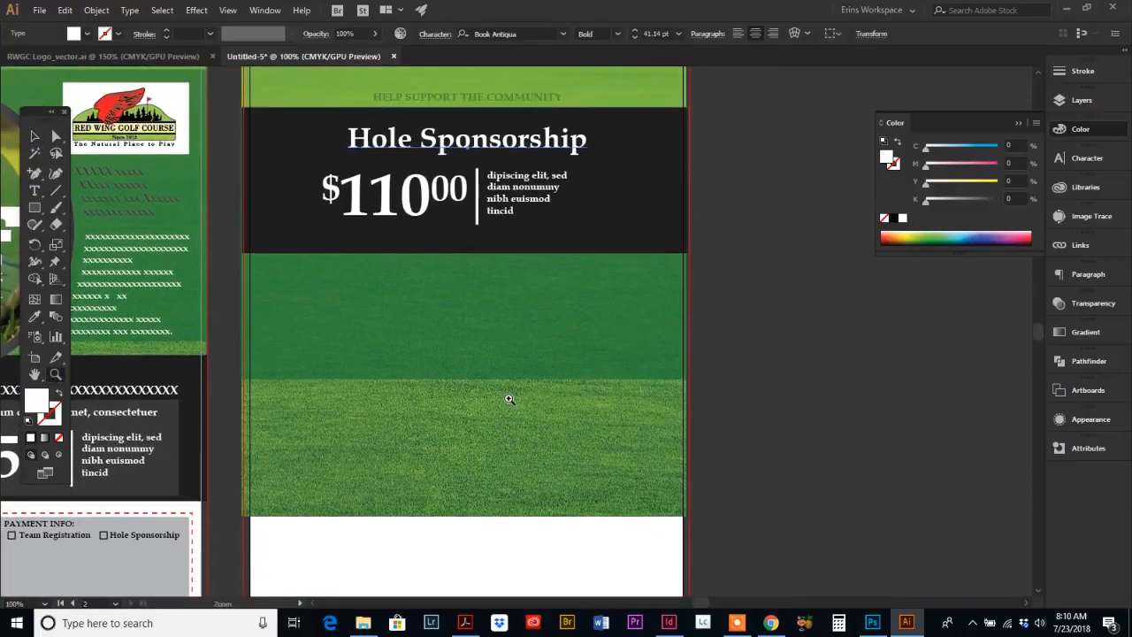
left_click(465, 623)
scroll(716, 475, "down", 2)
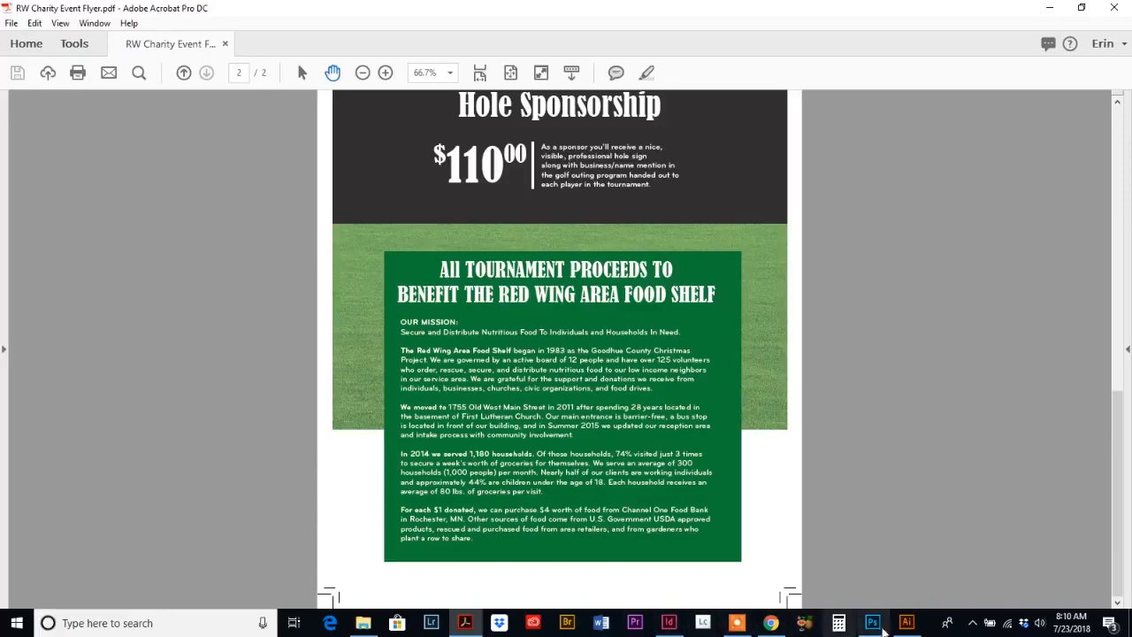
left_click(907, 622)
Step: Draw a rectangle about 6.67 in wide and 6.29 in tall over the grass area of the back page
scroll(467, 383, "down", 1)
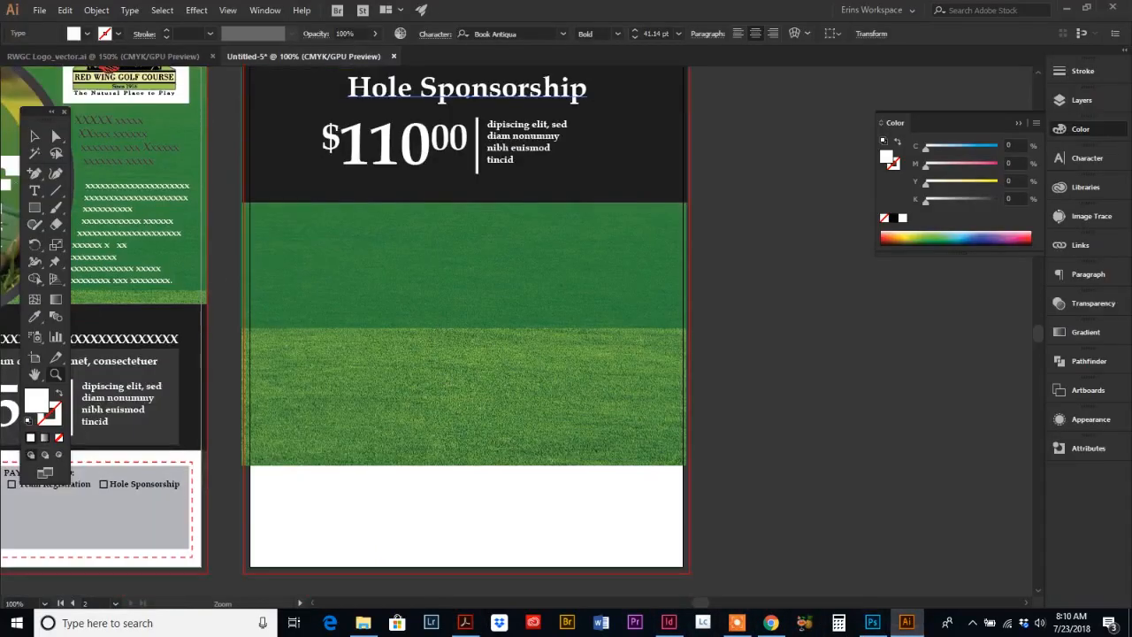
left_click(34, 208)
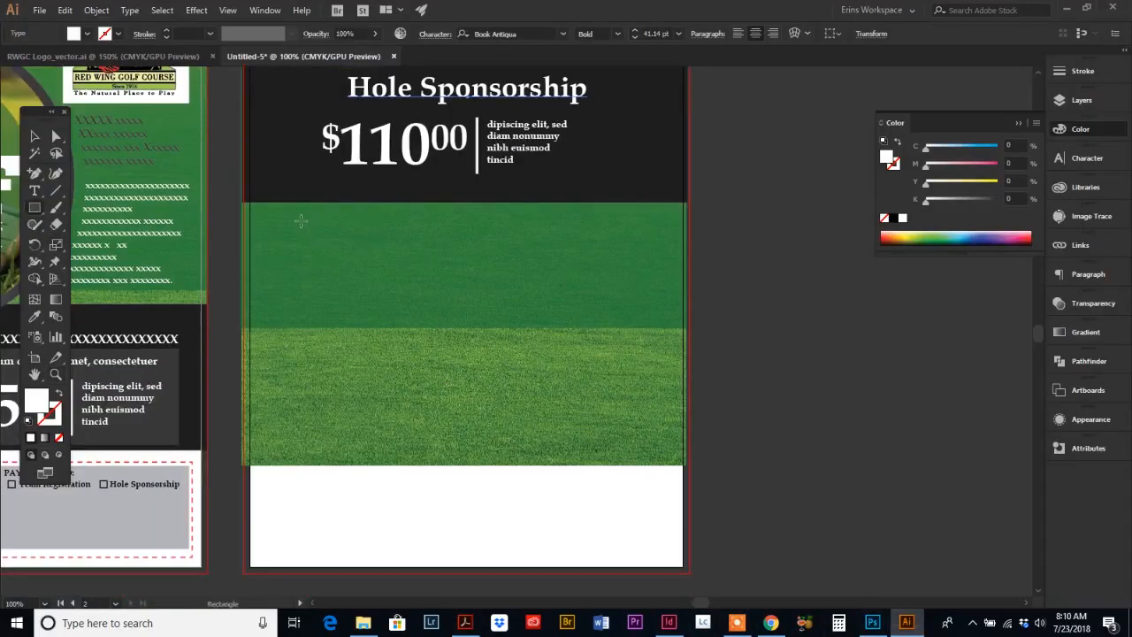
left_click_drag(299, 219, 637, 537)
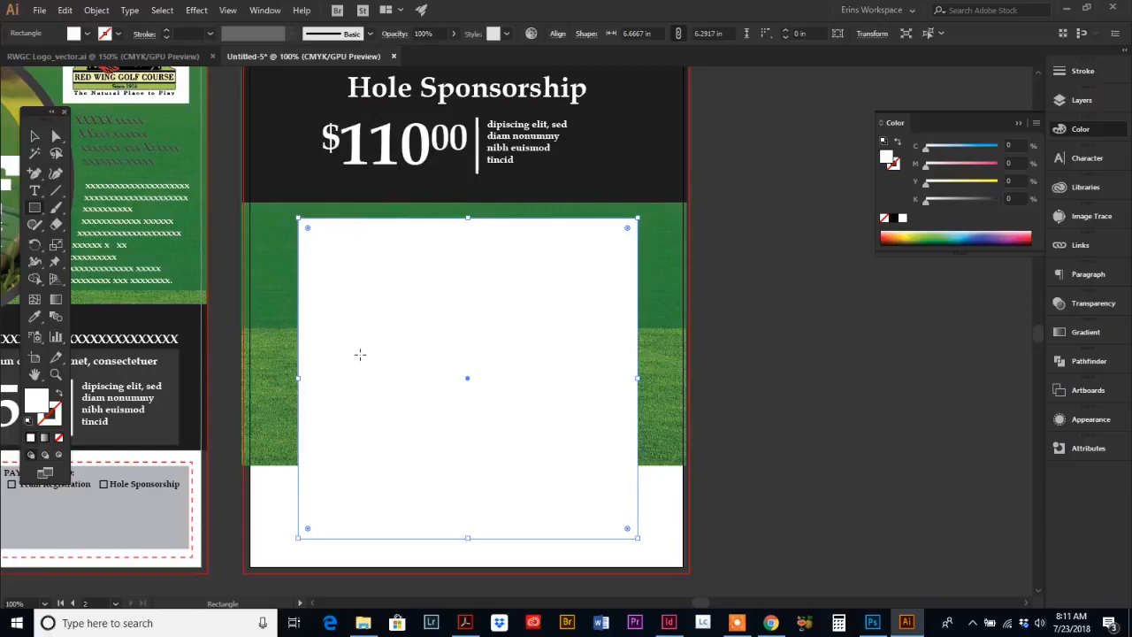
Step: Fill the rectangle with the green overlay's color using the Eyedropper and set its opacity to 100%
left_click(35, 320)
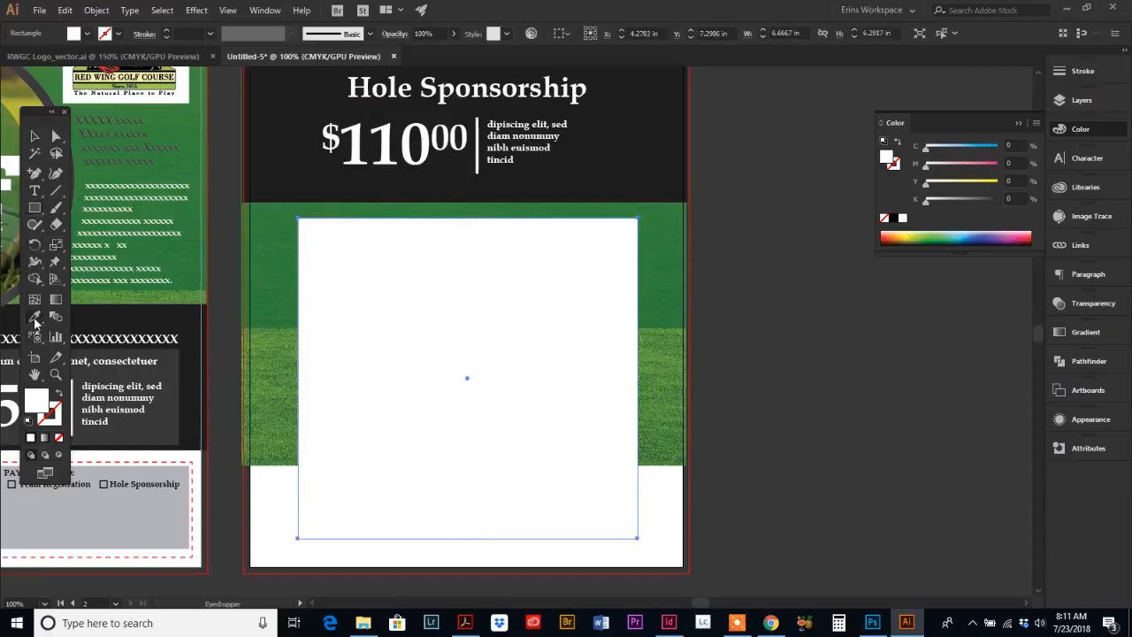
left_click(268, 257)
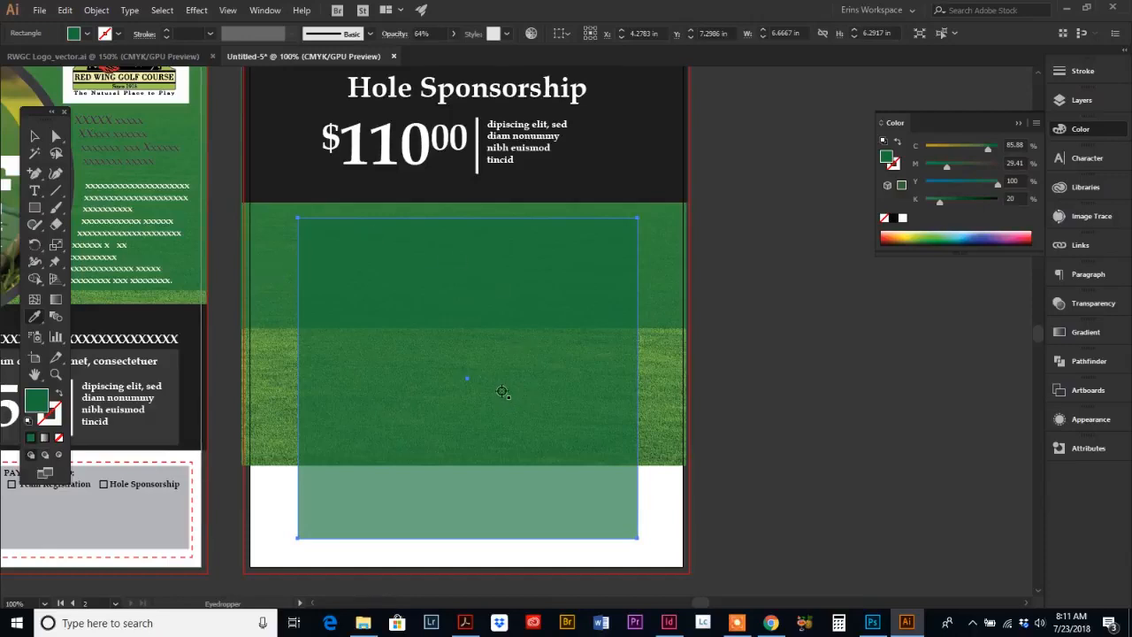
left_click(1091, 305)
left_click(982, 318)
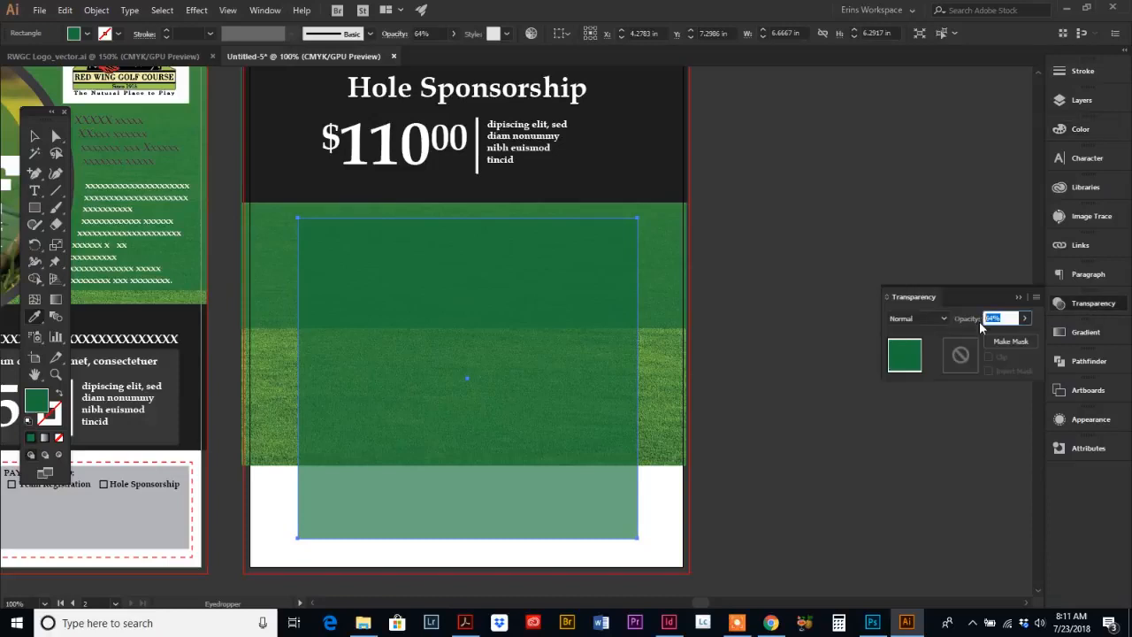
type("100")
key("Return")
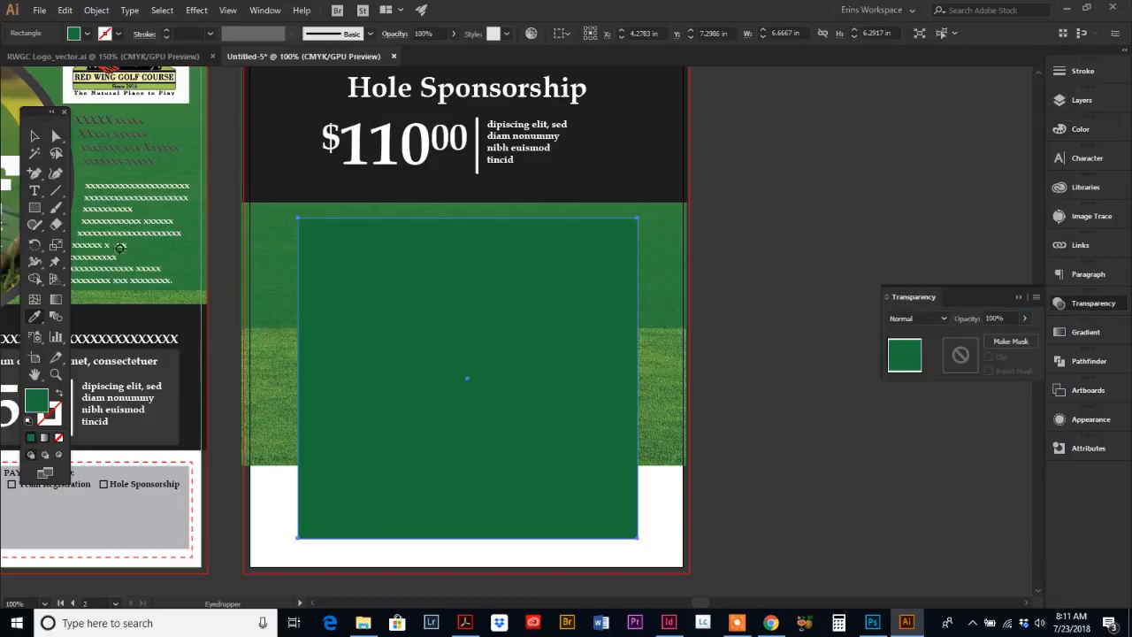
Step: Duplicate the Hole Sponsorship heading and place the copy at the top of the green rectangle
left_click(34, 136)
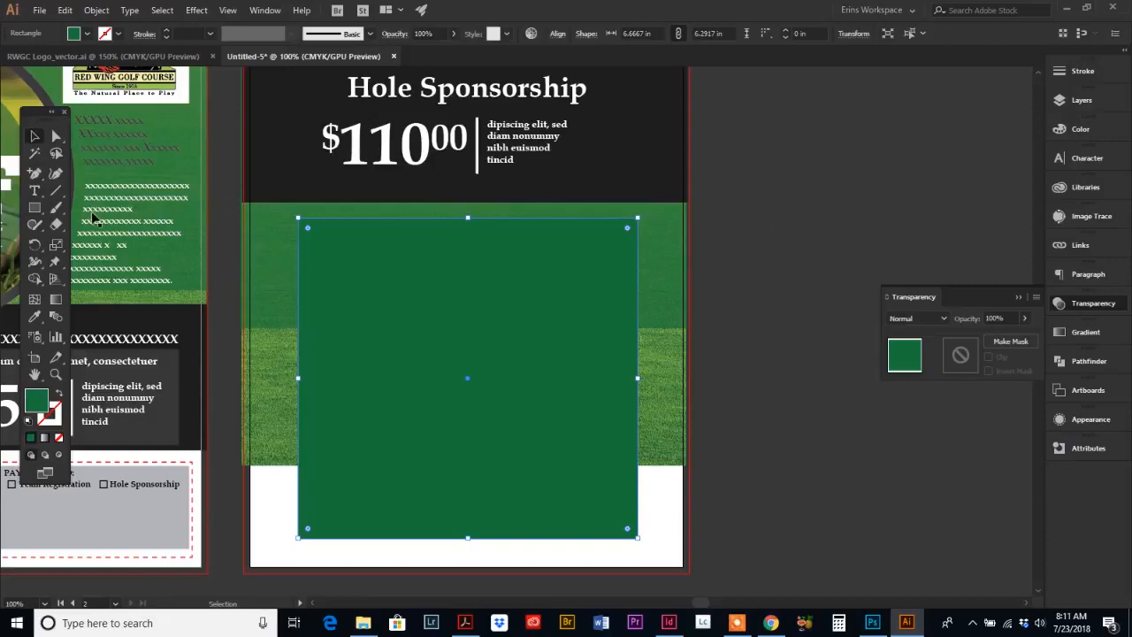
left_click(699, 261)
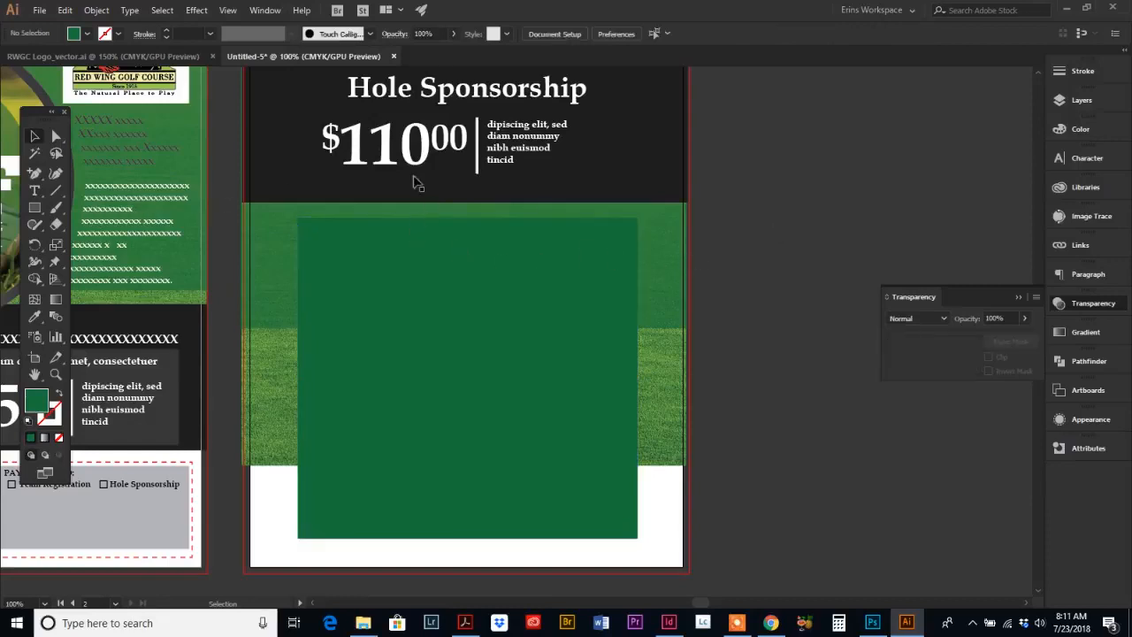
left_click(465, 102)
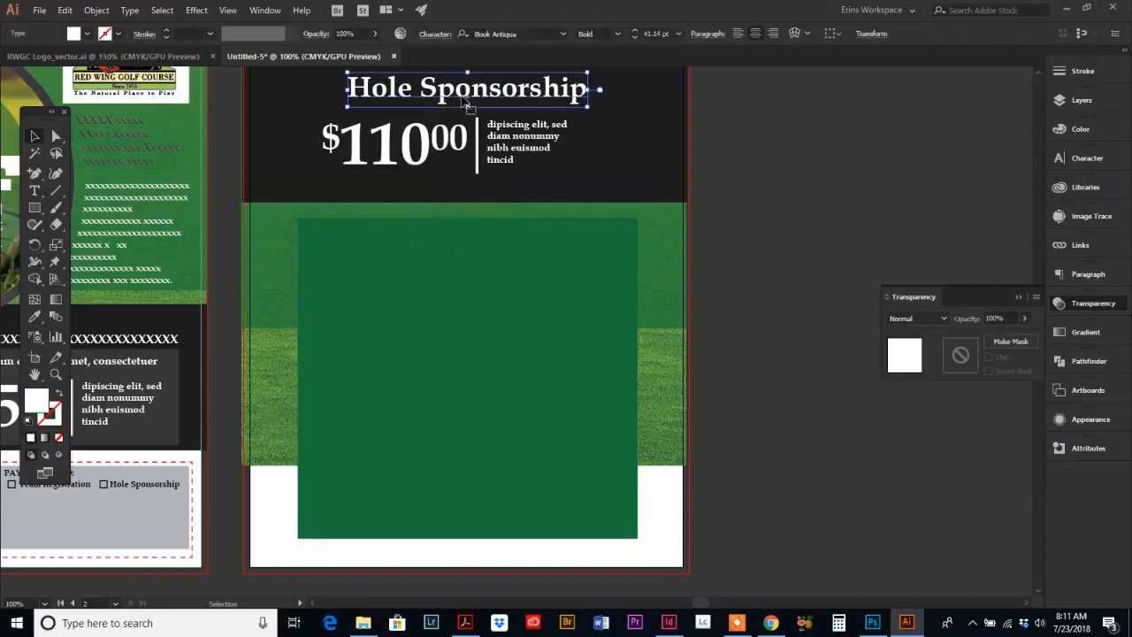
key("ctrl+c")
key("ctrl+v")
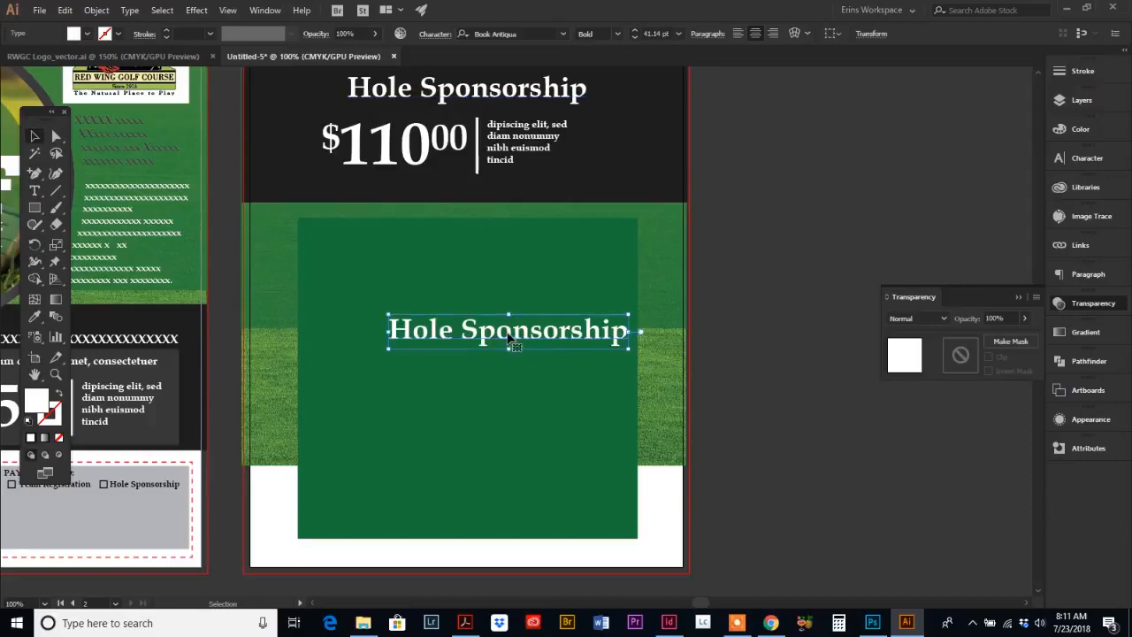
left_click_drag(511, 339, 470, 249)
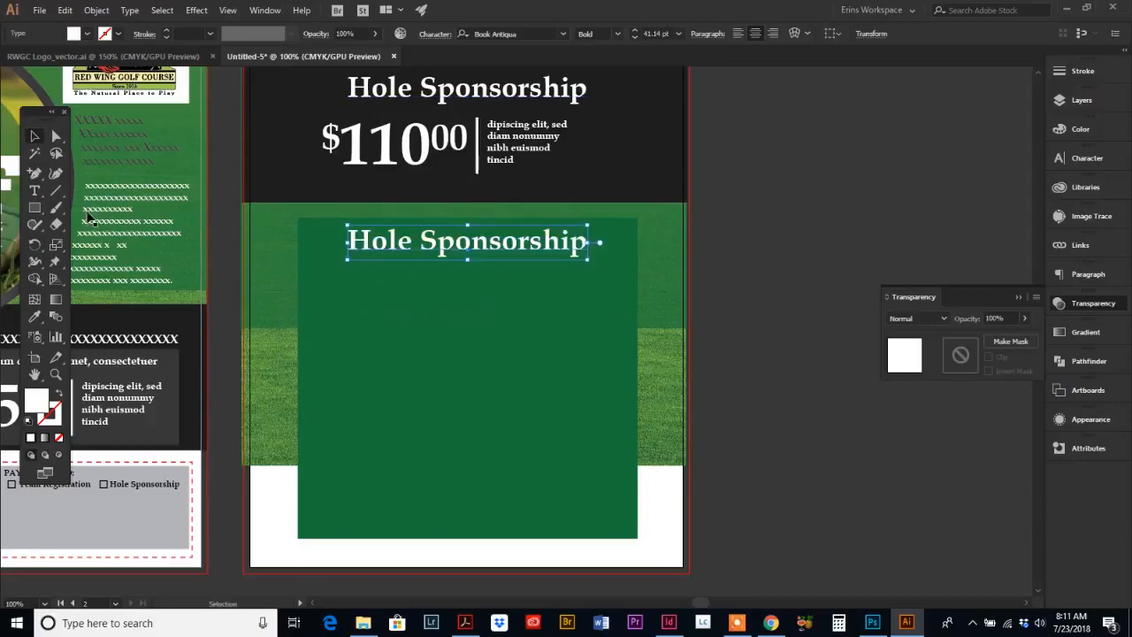
Step: Replace the copied heading's text with placeholder text
left_click(35, 191)
left_click_drag(350, 240, 582, 229)
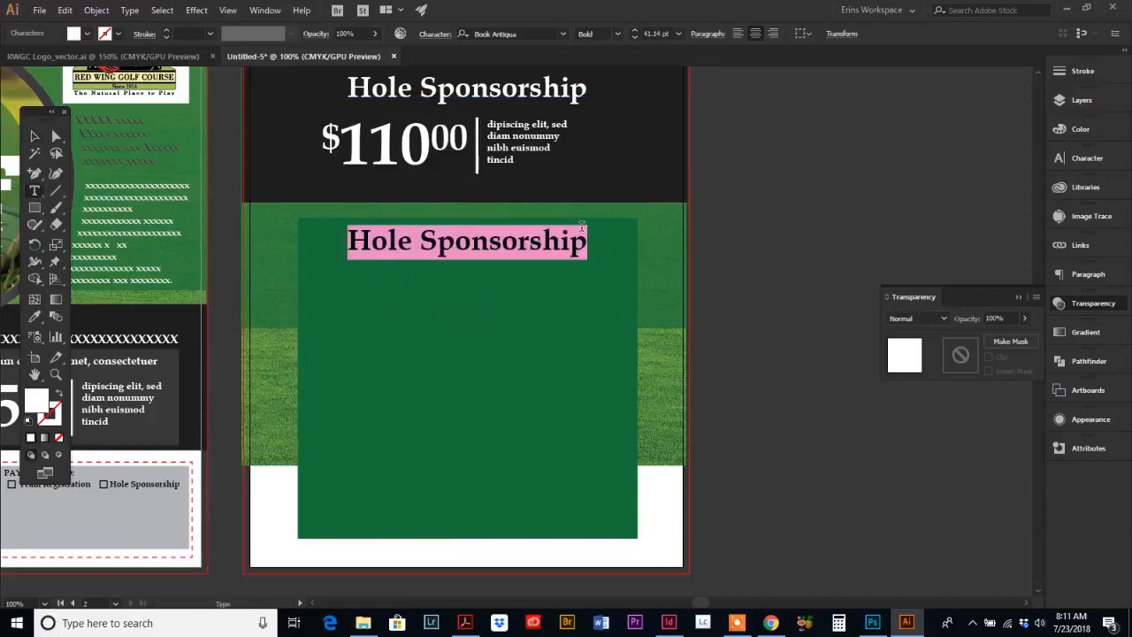
type("xx")
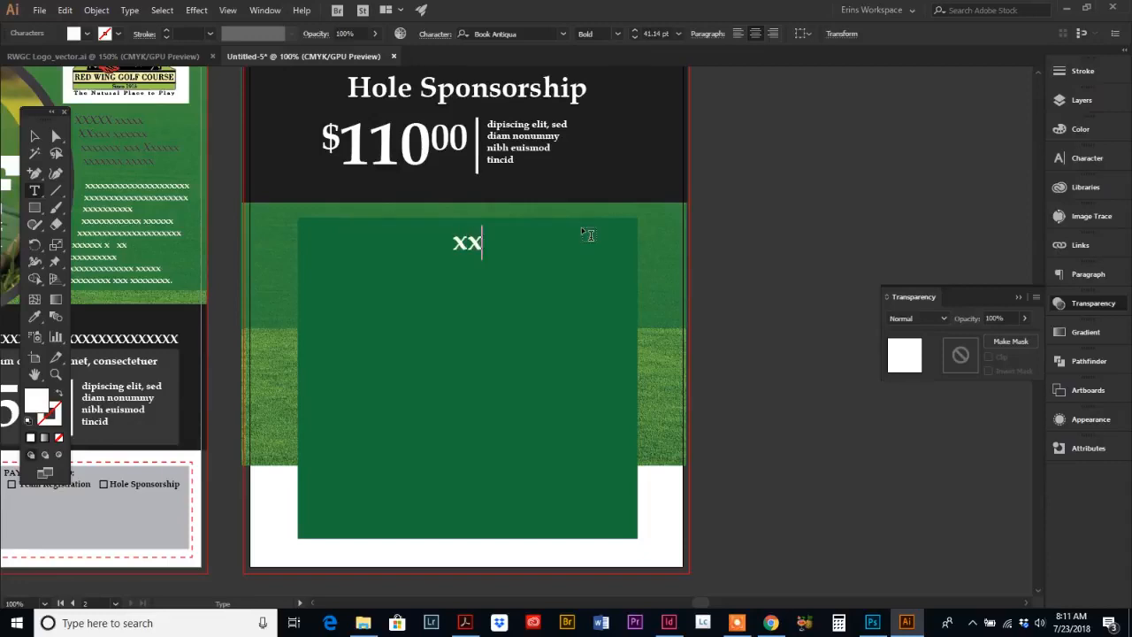
key("BackSpace")
key("BackSpace")
left_click(133, 10)
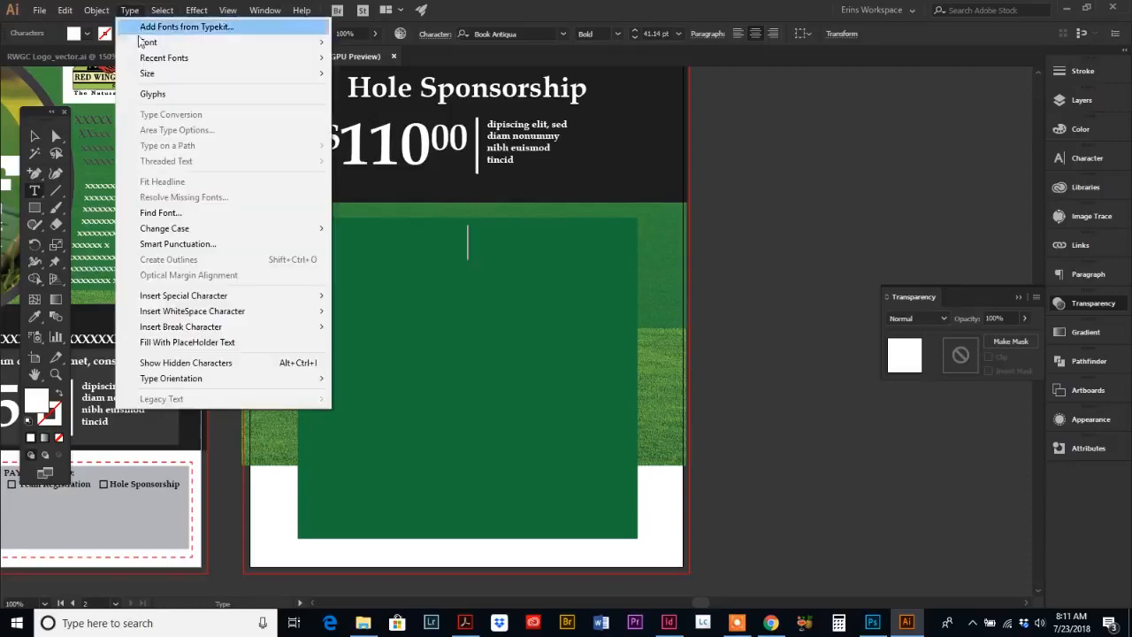
left_click(192, 343)
key("Escape")
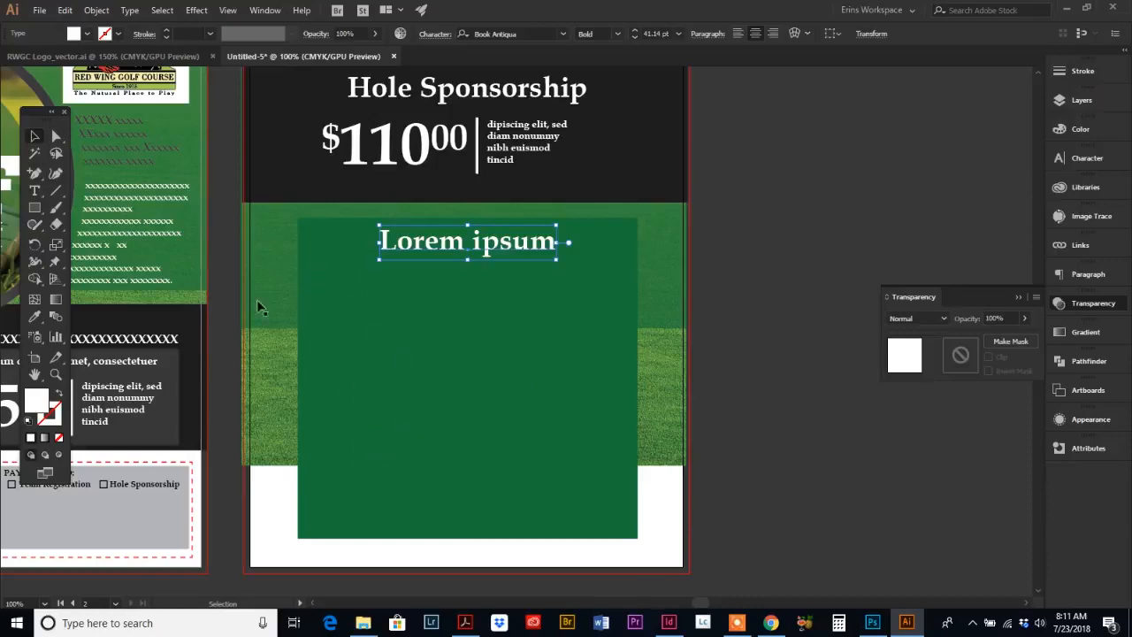
Step: Draw a text area inside the green rectangle and fill it with placeholder text
left_click(35, 192)
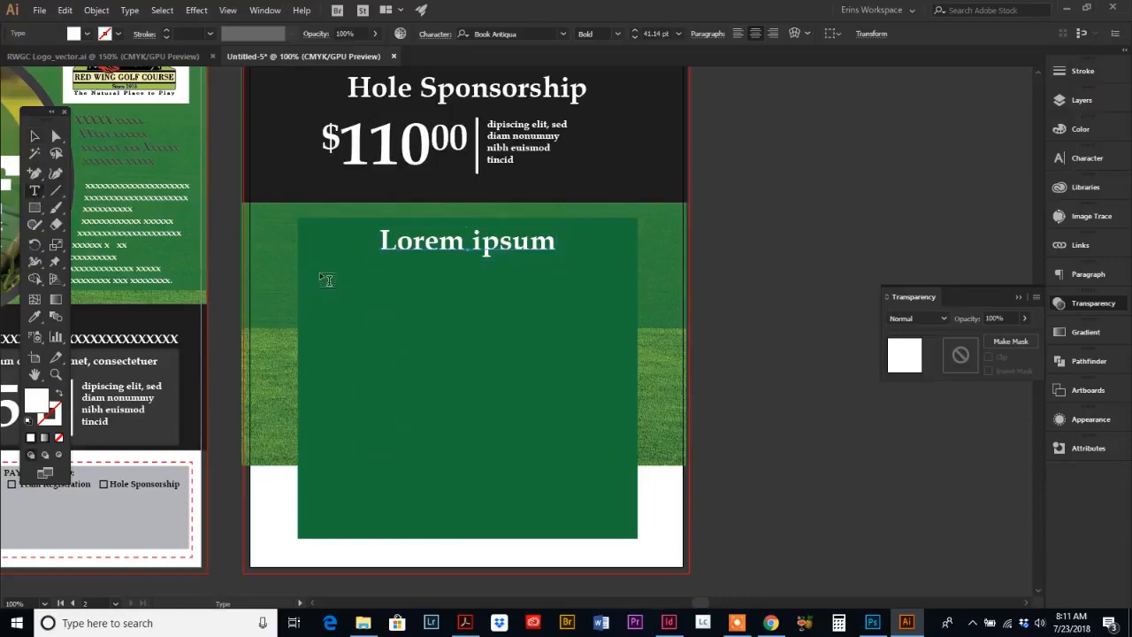
left_click_drag(324, 266, 627, 528)
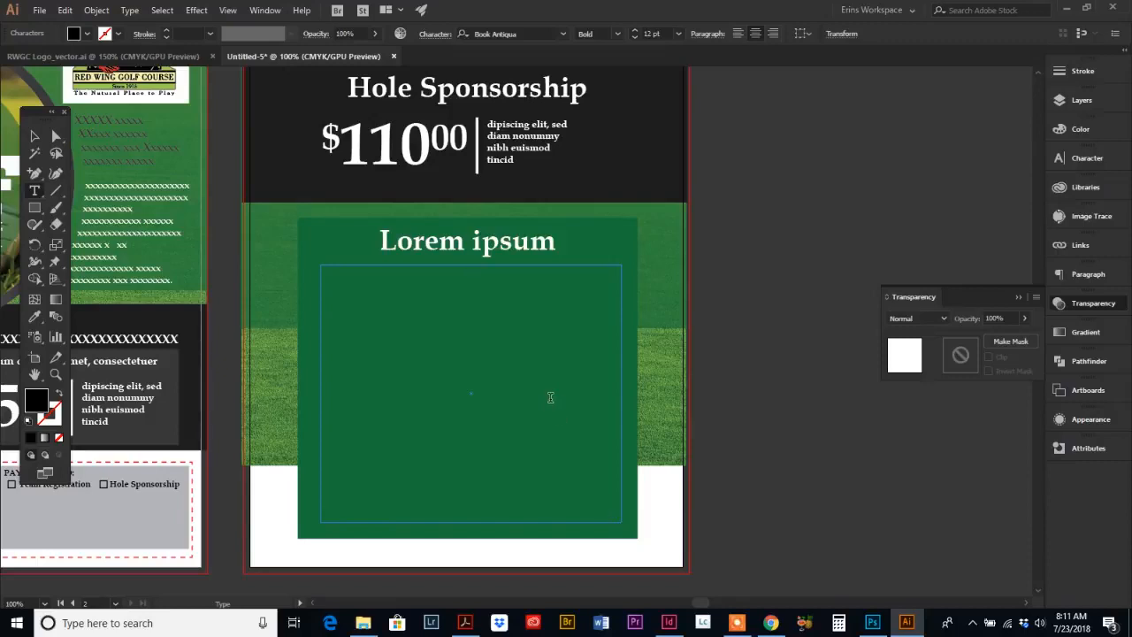
left_click(132, 12)
left_click(211, 343)
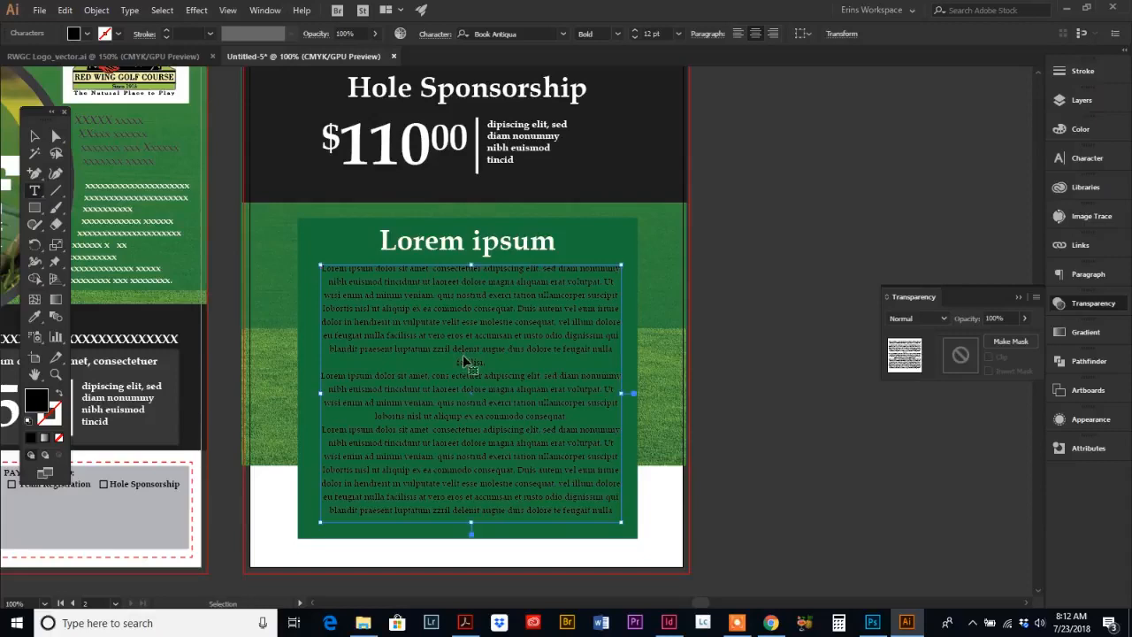
Step: Select all the body text, align it left and color it white
key("ctrl+a")
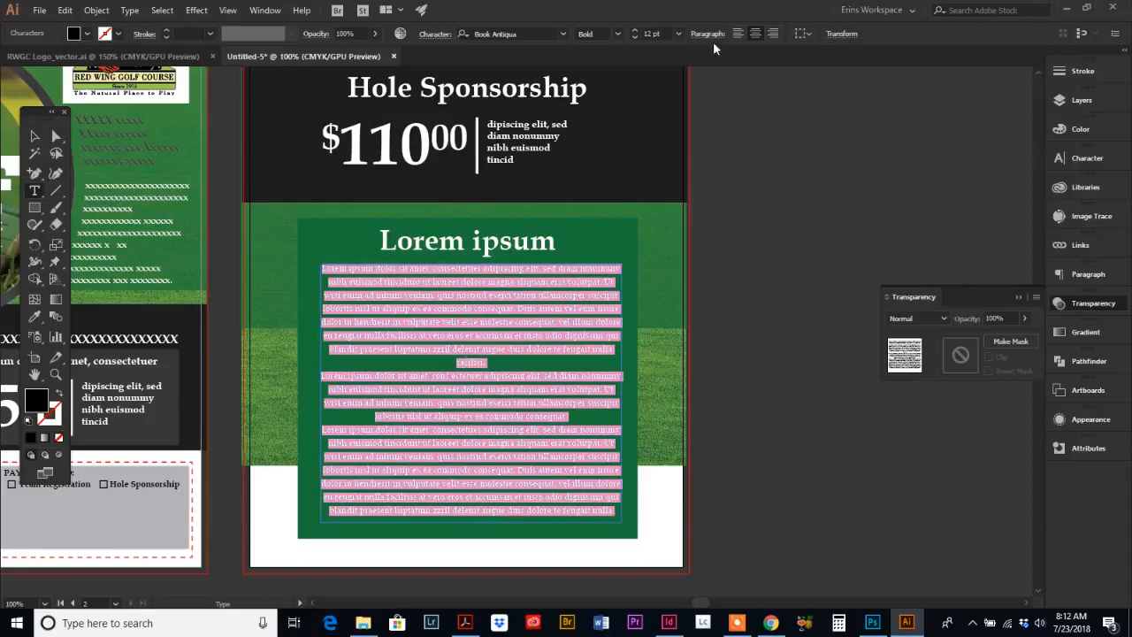
left_click(739, 34)
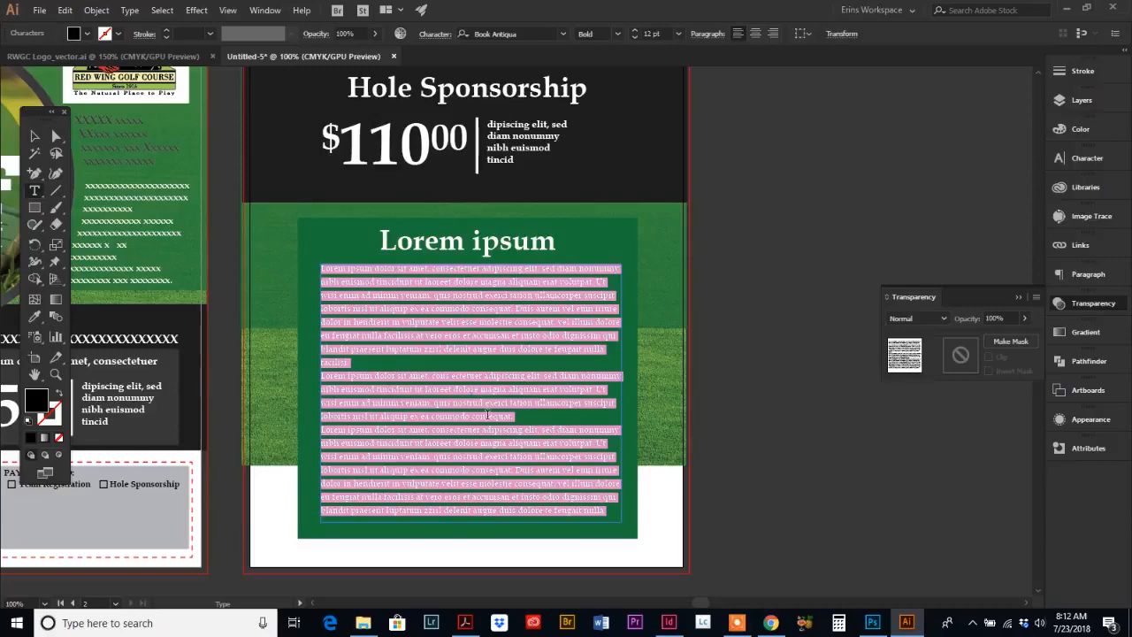
left_click(1084, 131)
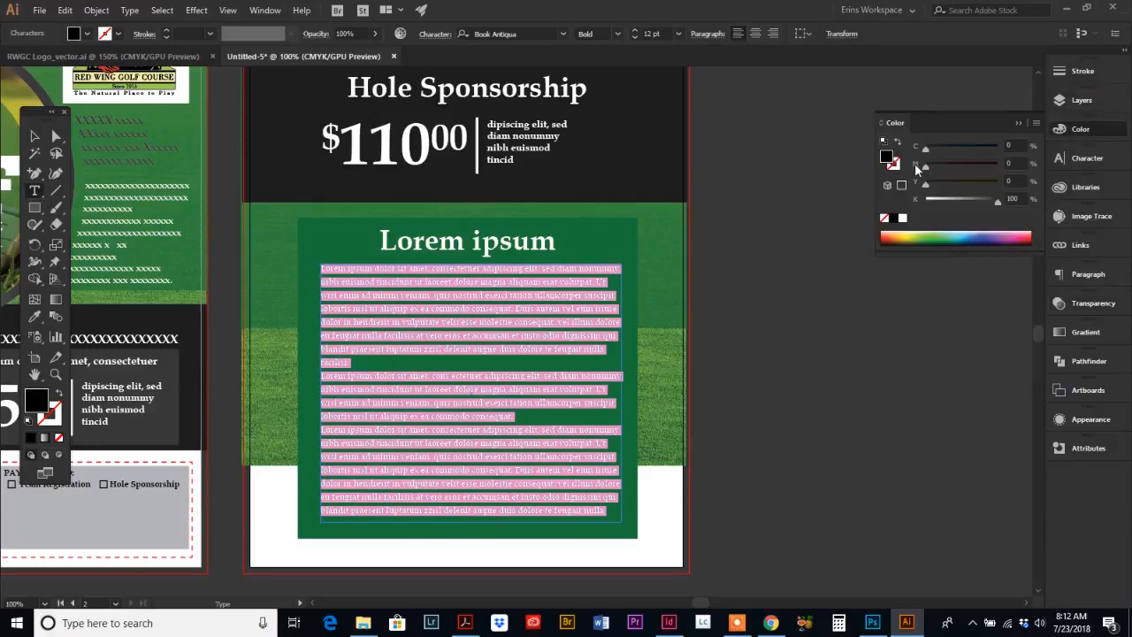
left_click(902, 219)
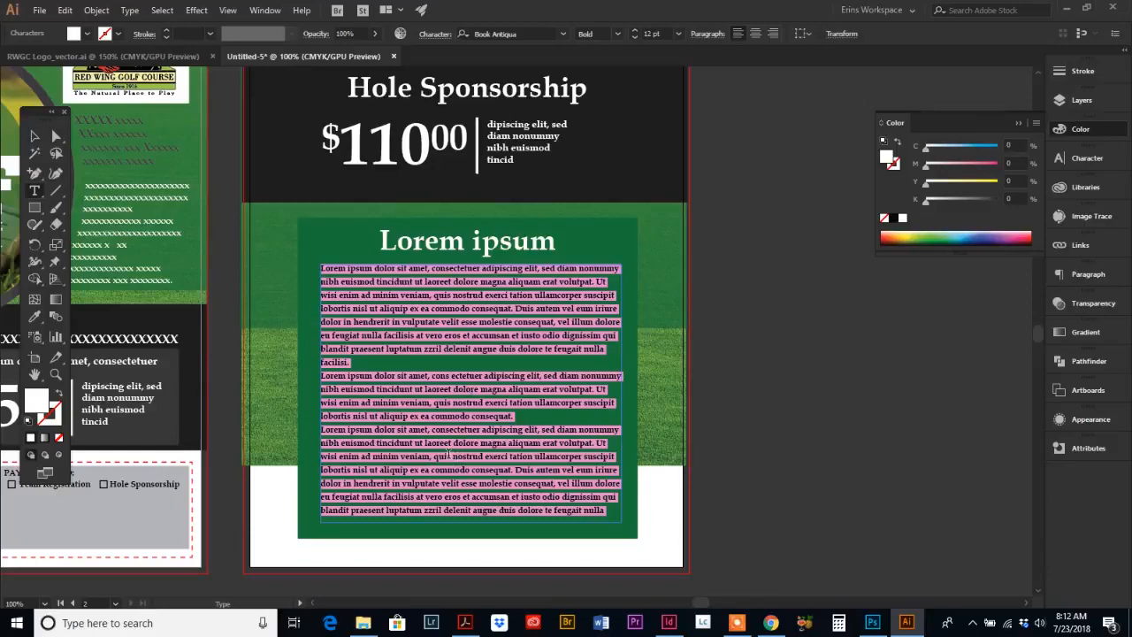
Step: Set the body text's leading to 17 pt
left_click(1088, 159)
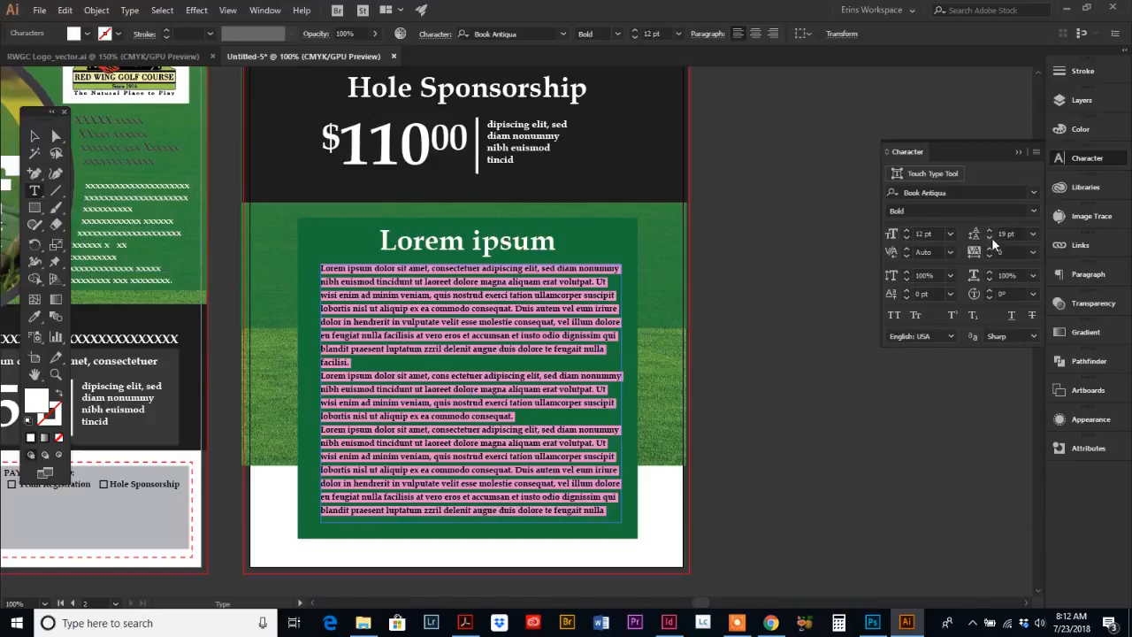
left_click(989, 236)
left_click(989, 237)
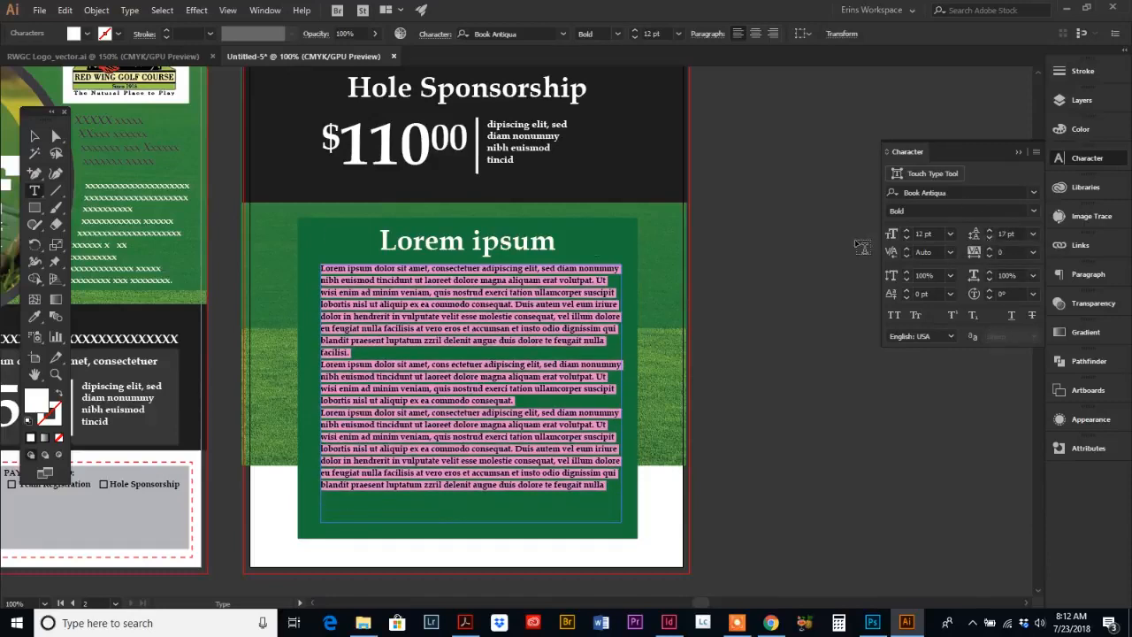
Step: Insert a blank line between each of the body text's paragraphs and leave text editing
left_click(350, 352)
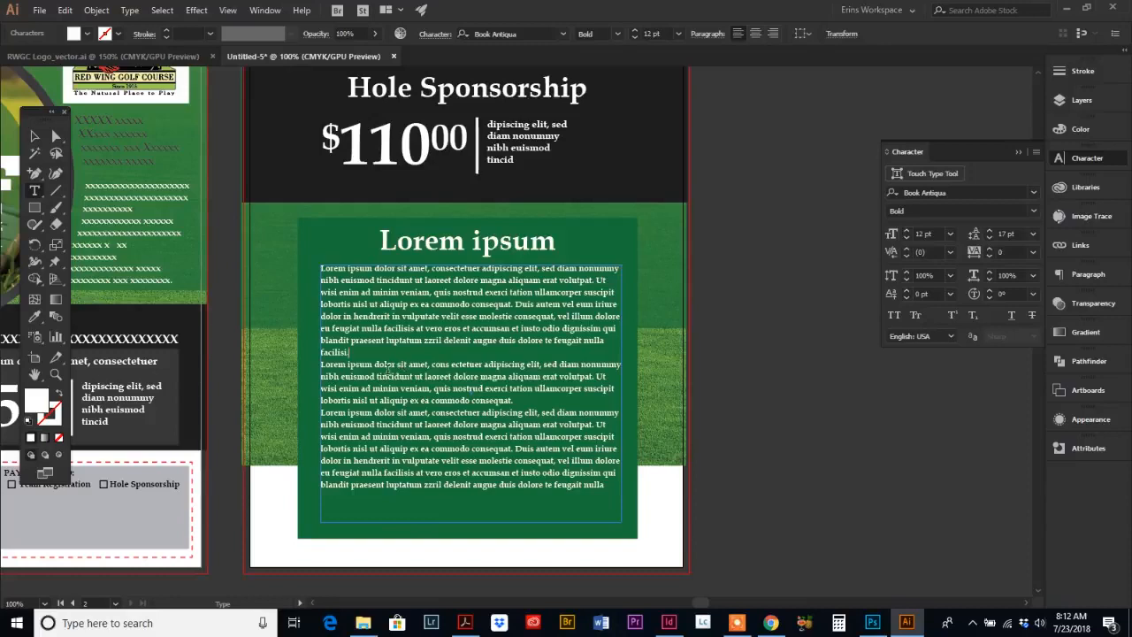
key("Return")
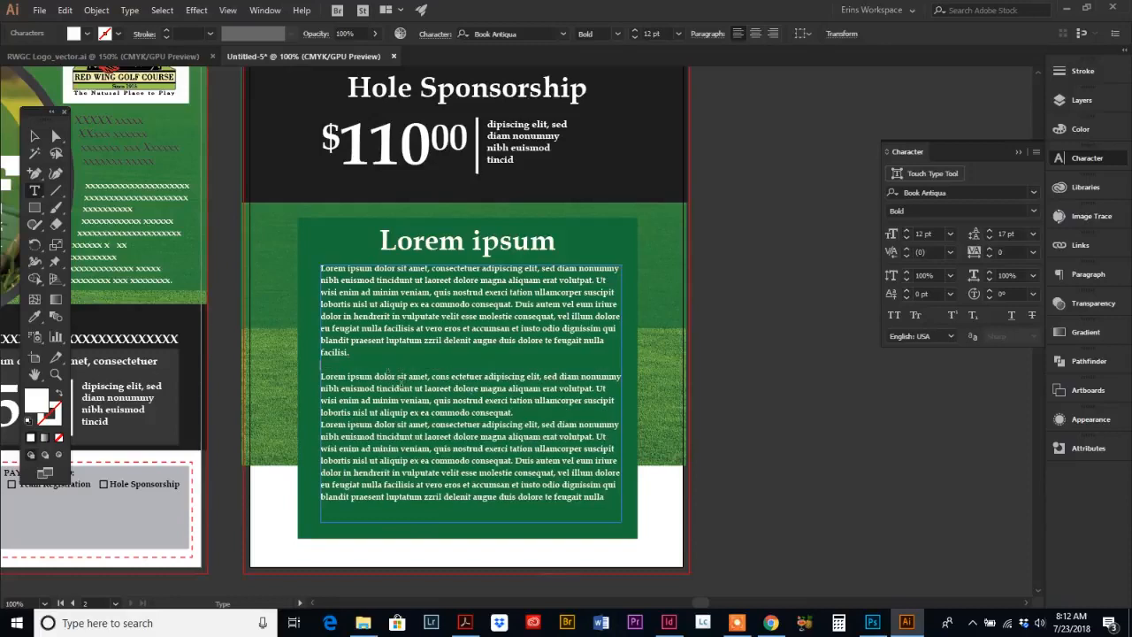
left_click(521, 413)
key("Return")
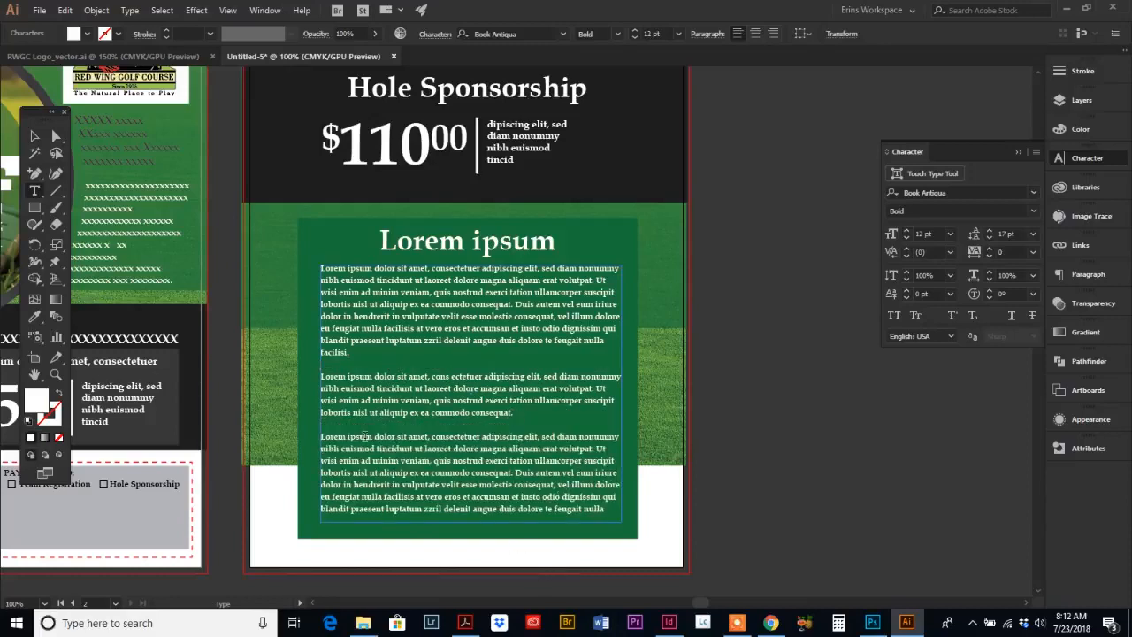
left_click(361, 351)
left_click(51, 363)
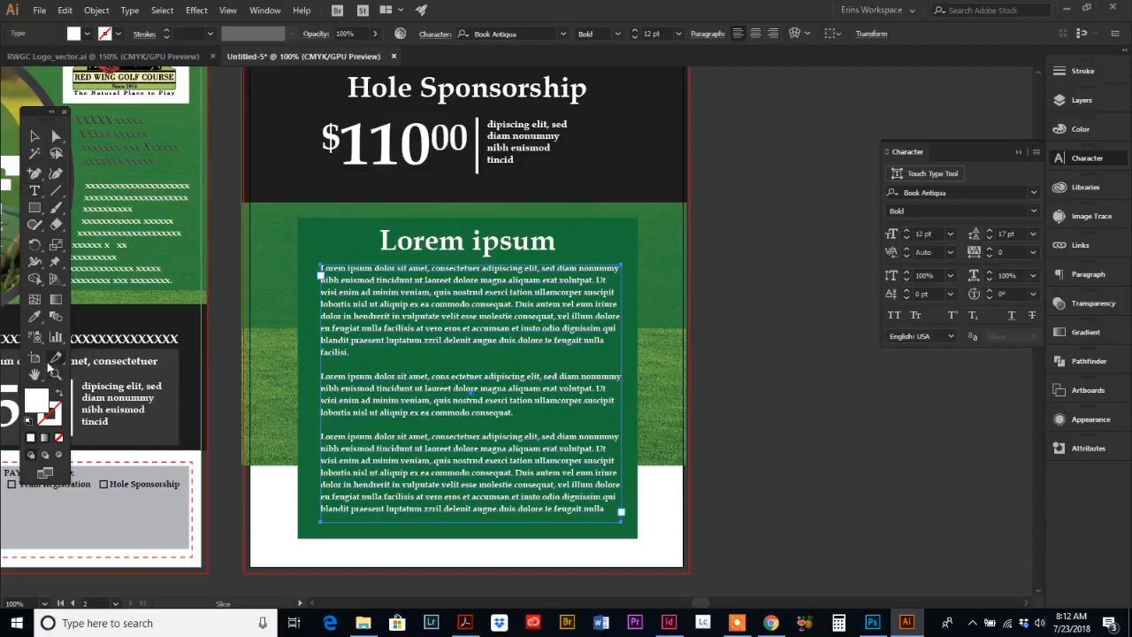
left_click(35, 137)
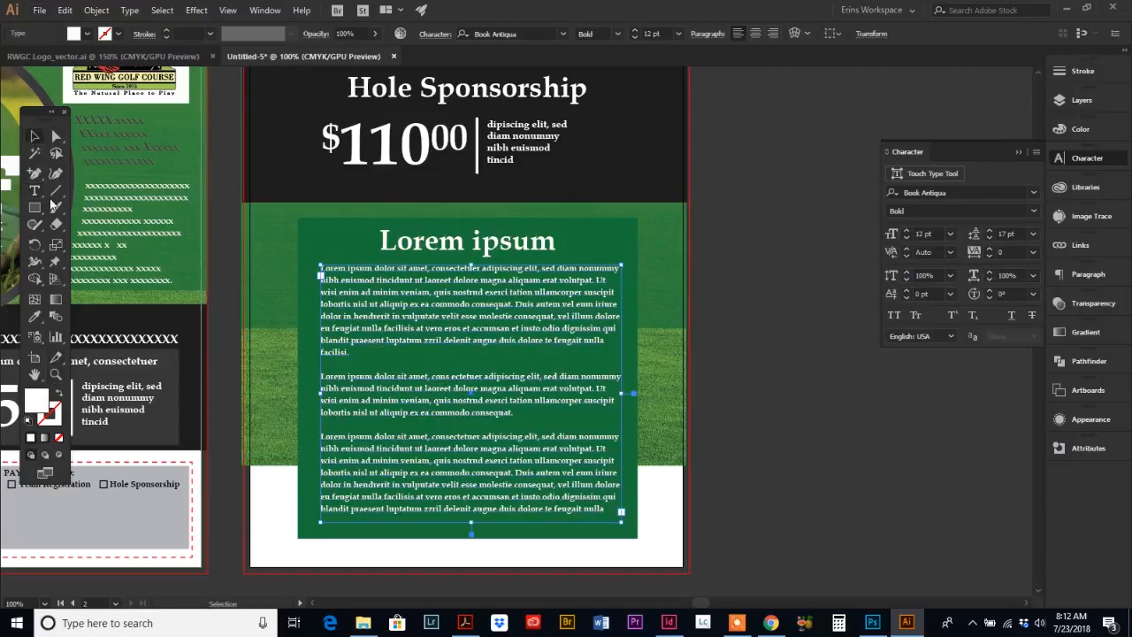
left_click(56, 375)
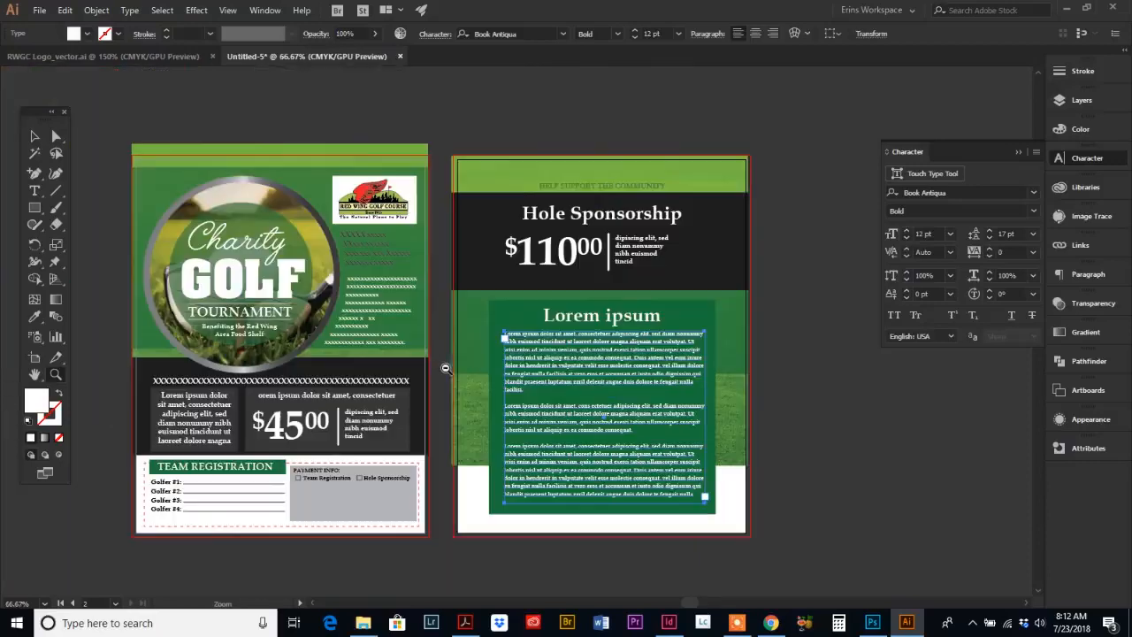
left_click(452, 368, "alt")
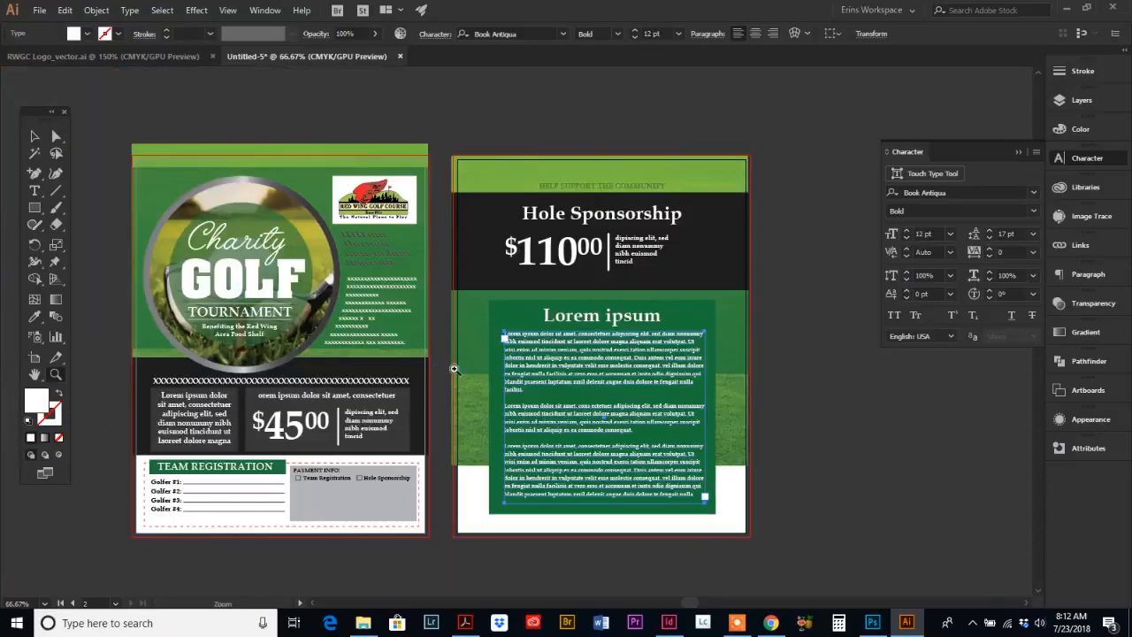